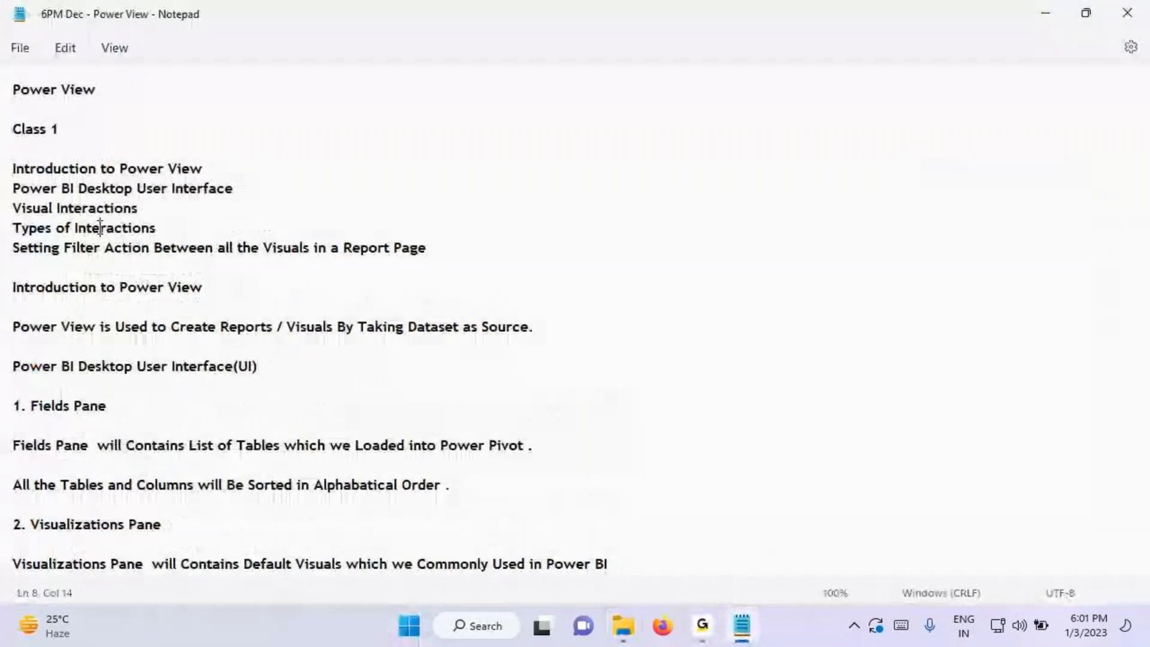
Step: Go to the Types of Hierarchies section at the end of the notes and enlarge the text to 120%
left_click_drag(1144, 124, 1147, 523)
scroll(264, 405, "down", 5)
left_click_drag(5, 258, 202, 257)
left_click(204, 255)
key("ctrl+plus")
key("ctrl+plus")
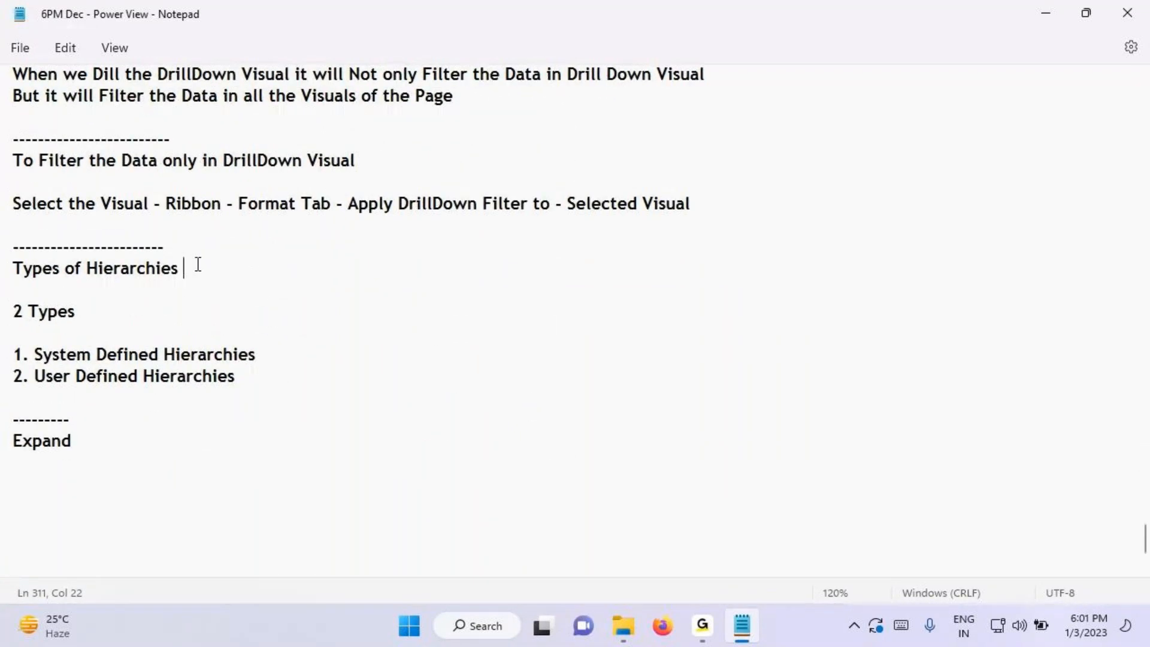
Step: Review the Types of Hierarchies heading and the Expand entry in the notes
left_click_drag(5, 268, 80, 285)
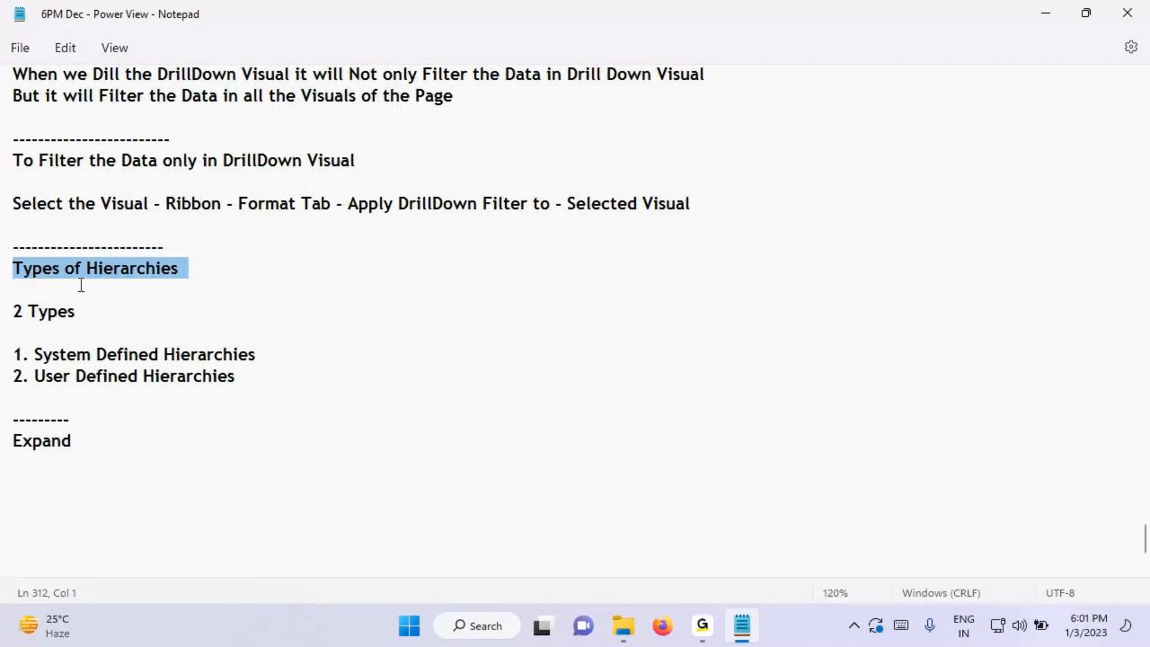
left_click(93, 439)
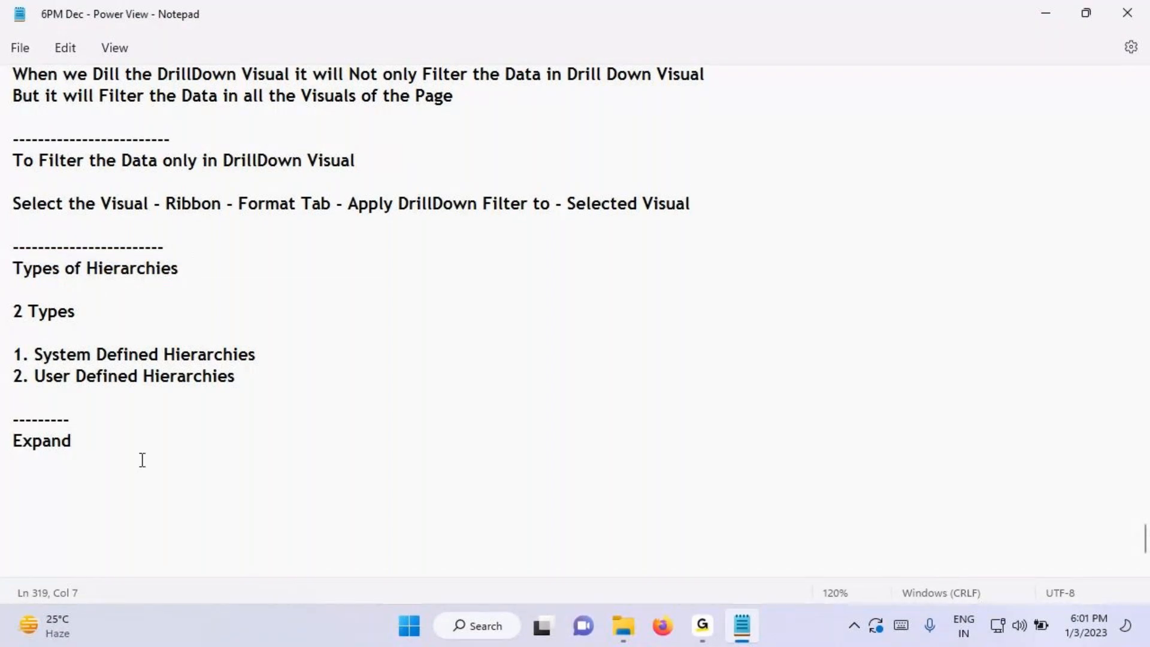
left_click_drag(95, 441, 5, 419)
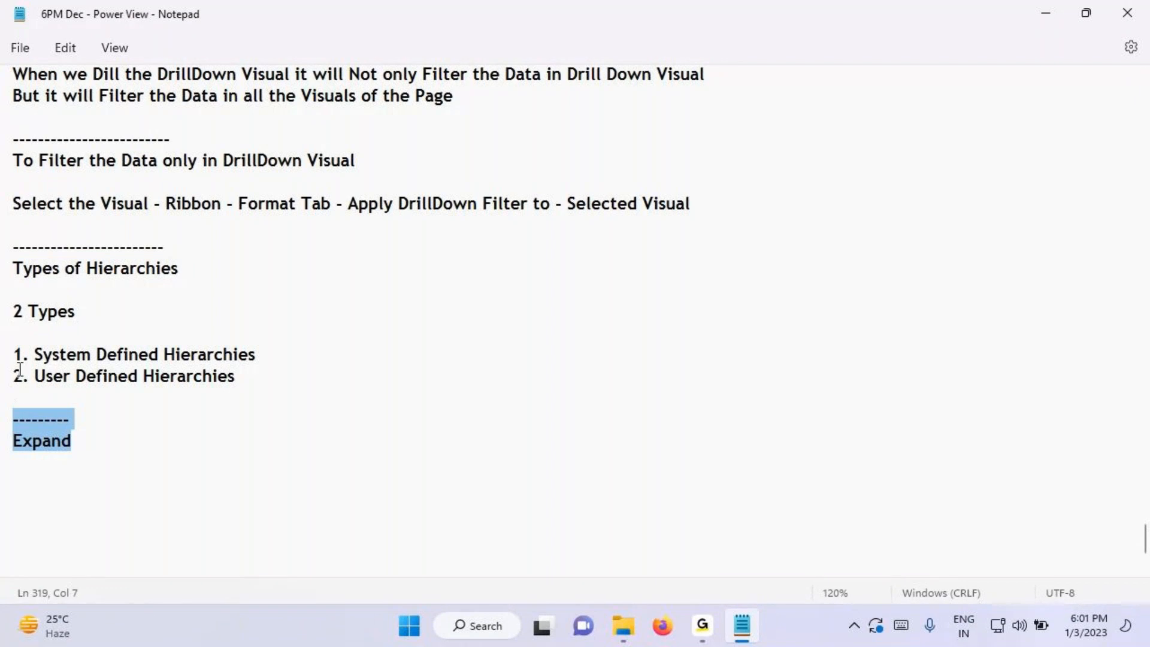
left_click(702, 625)
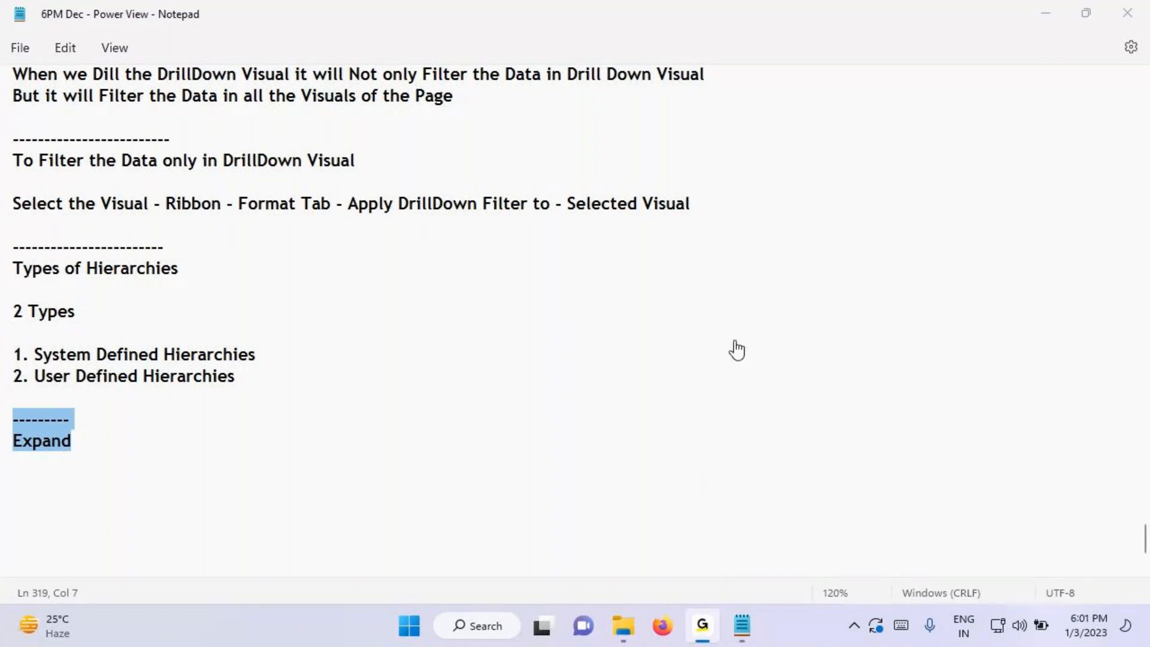
left_click(741, 626)
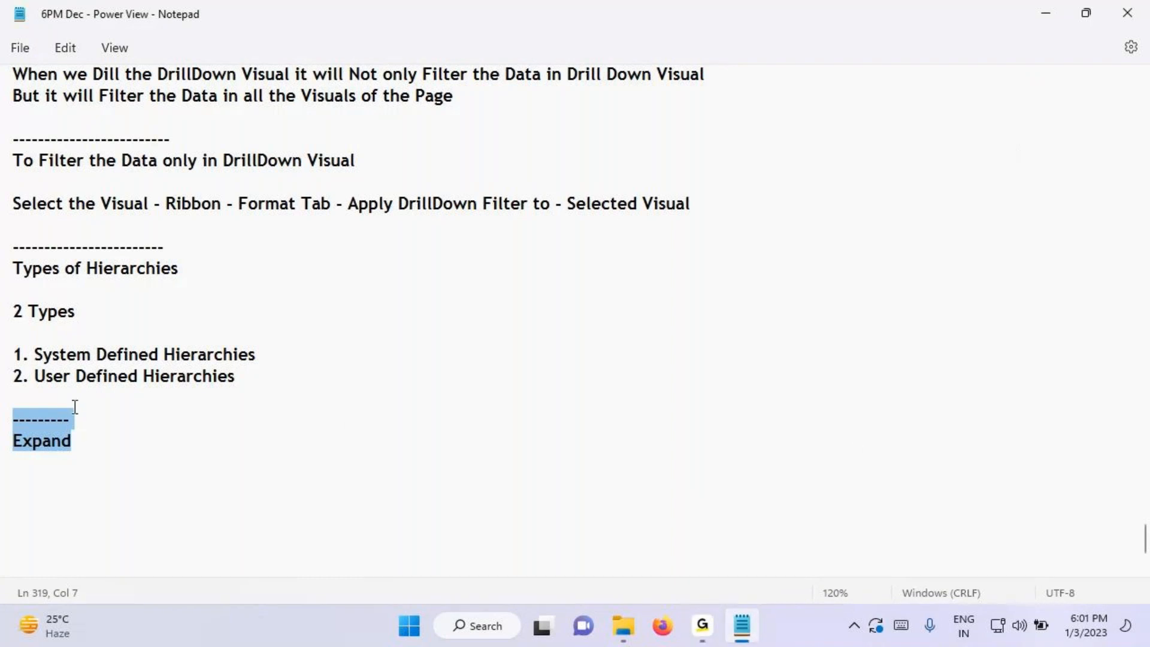
left_click(60, 417)
left_click_drag(115, 444, 6, 439)
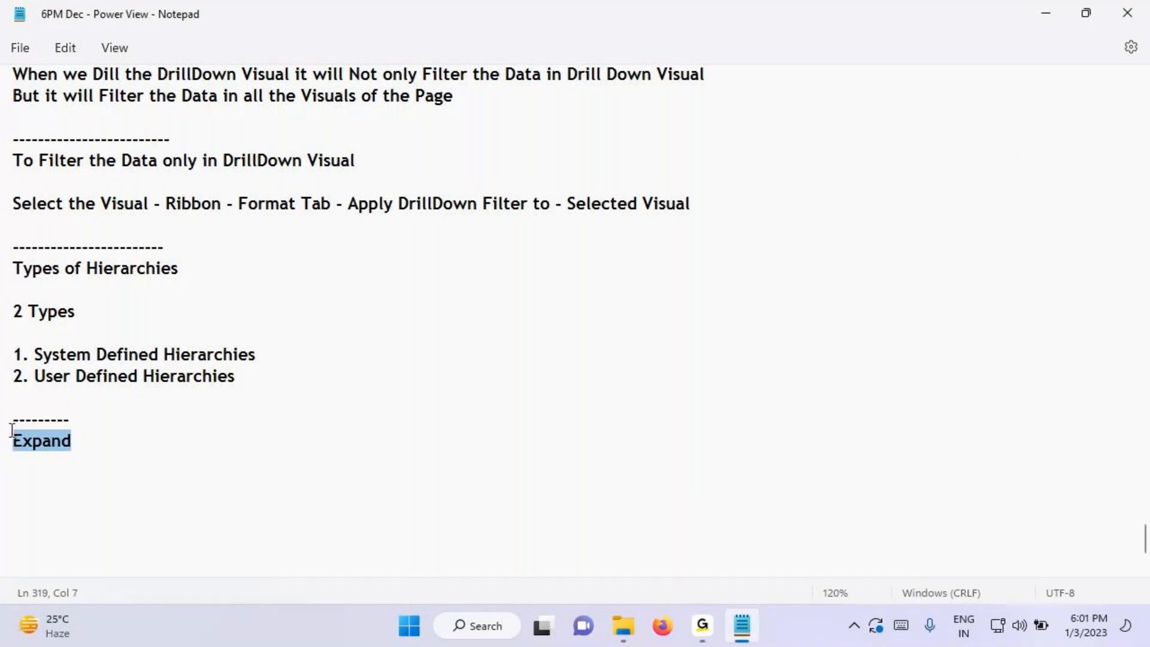
left_click(82, 442)
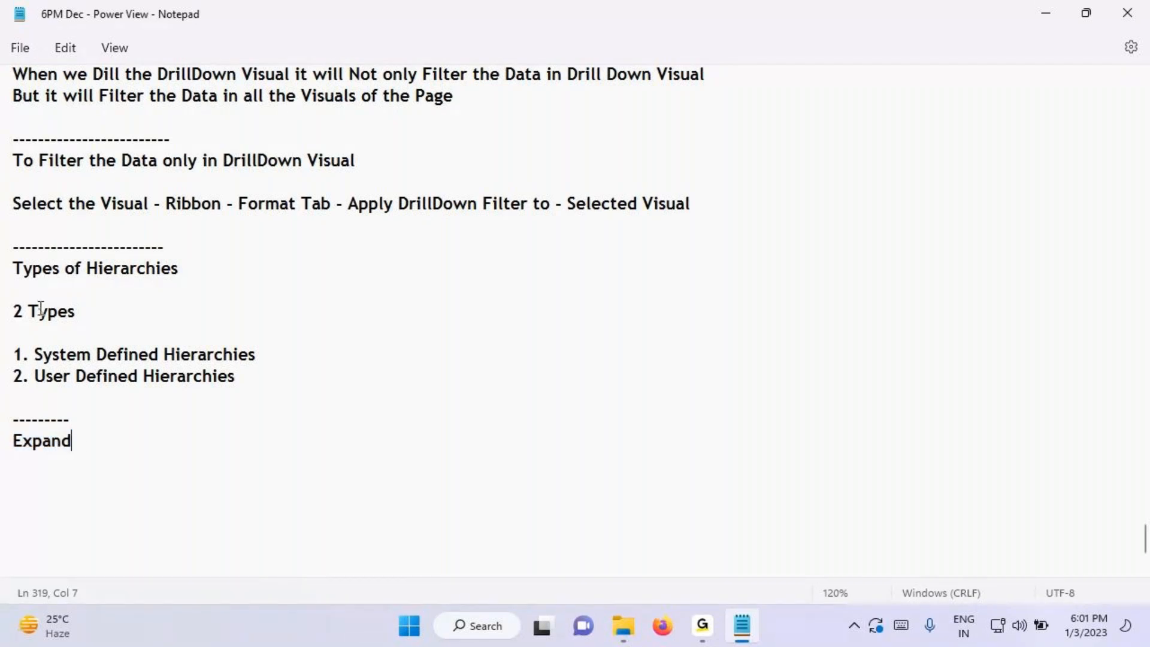
left_click_drag(22, 440, 82, 436)
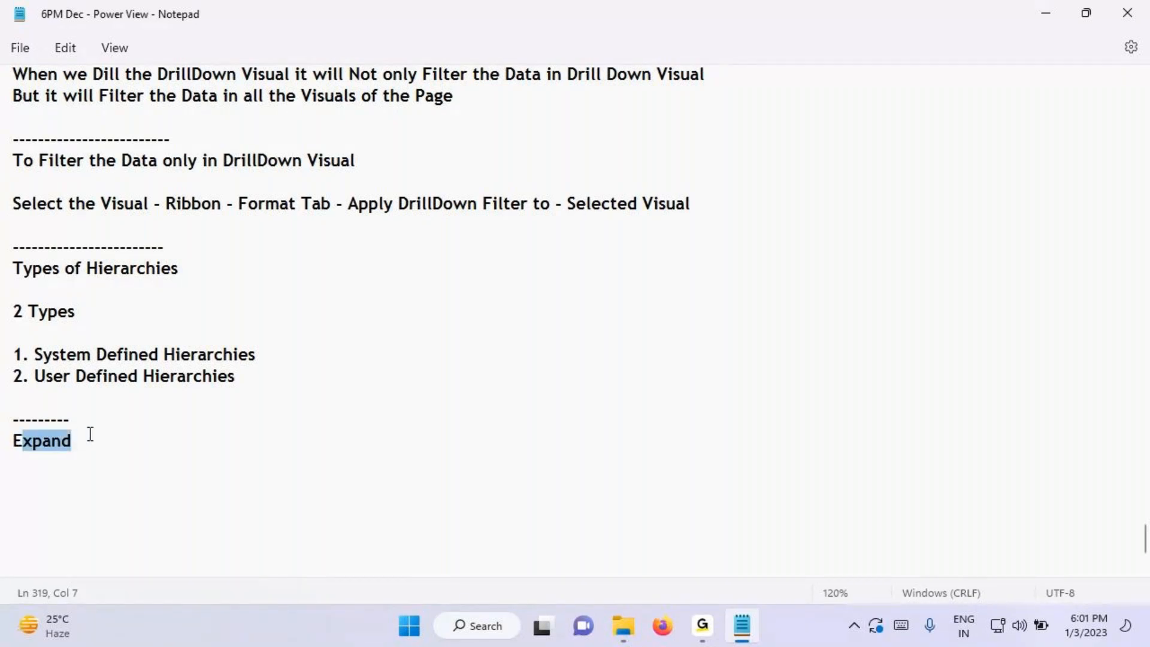
left_click(91, 433)
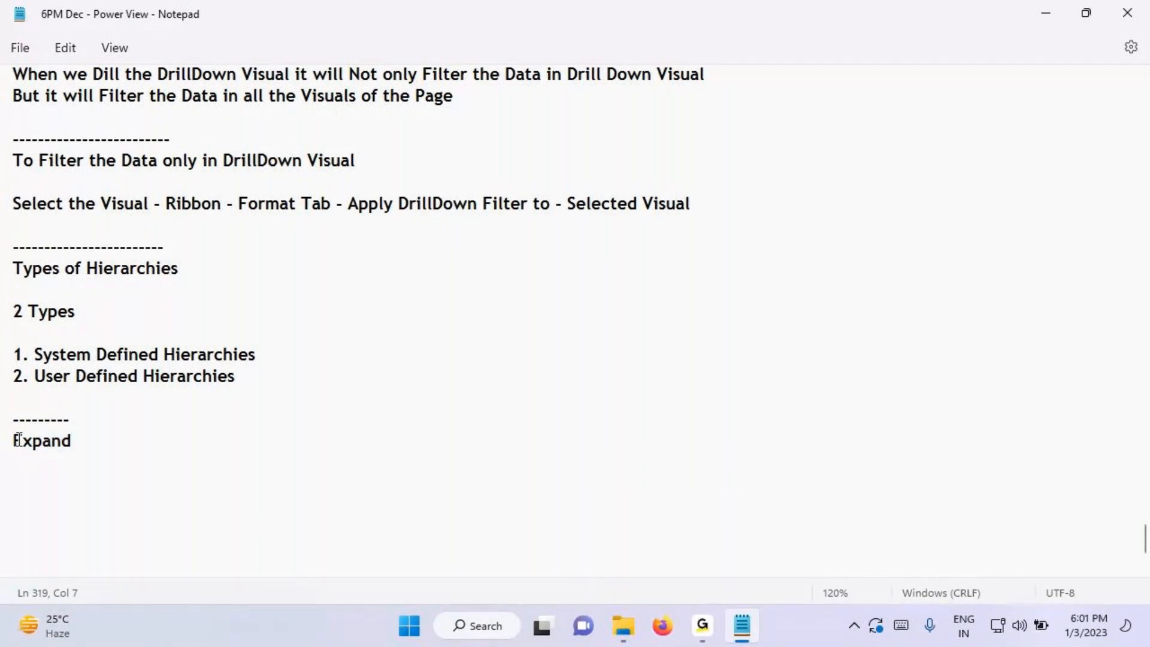
left_click_drag(13, 444, 117, 447)
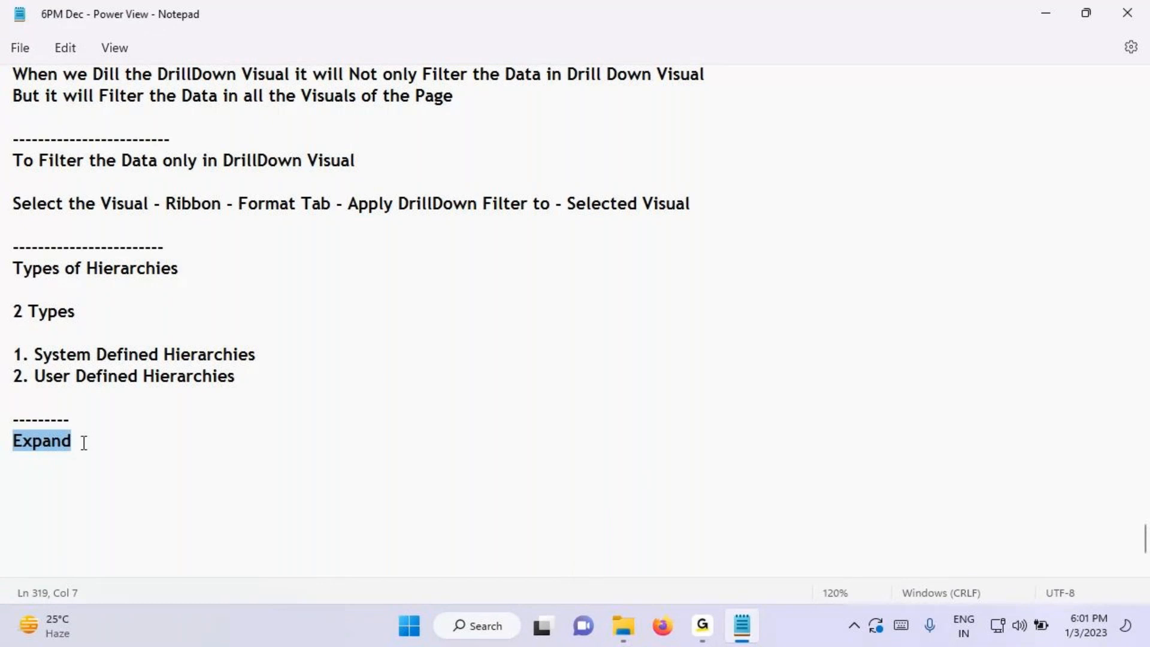
Step: Launch Power BI Desktop from the desktop and return to the Power View notes
left_click(710, 623)
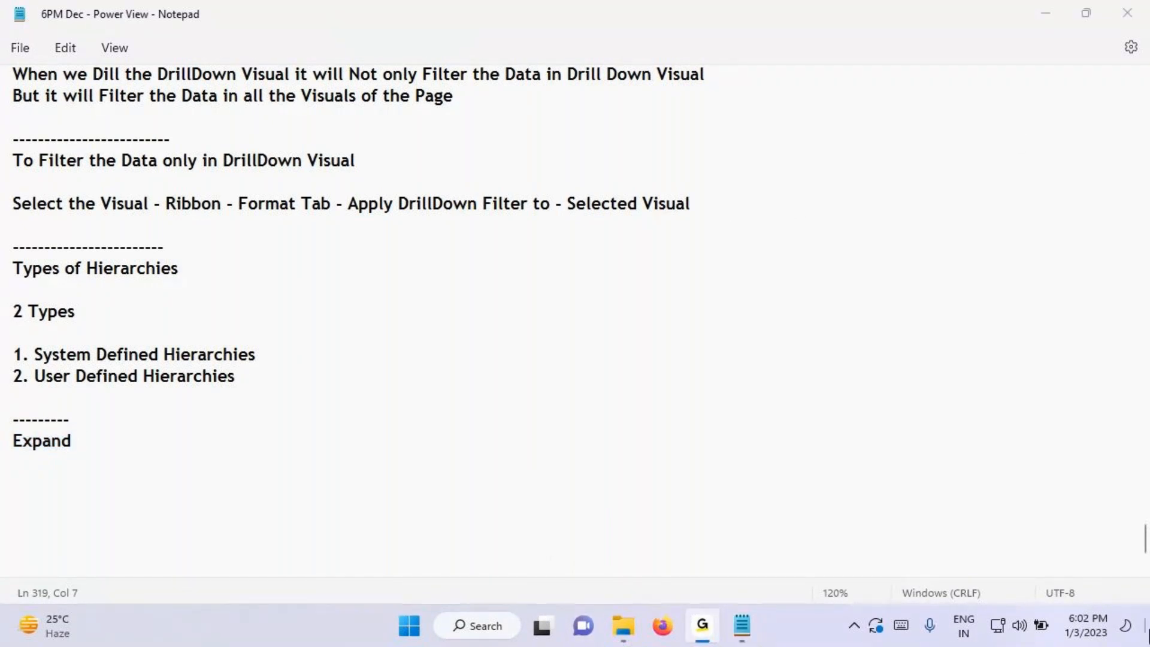
left_click(1148, 630)
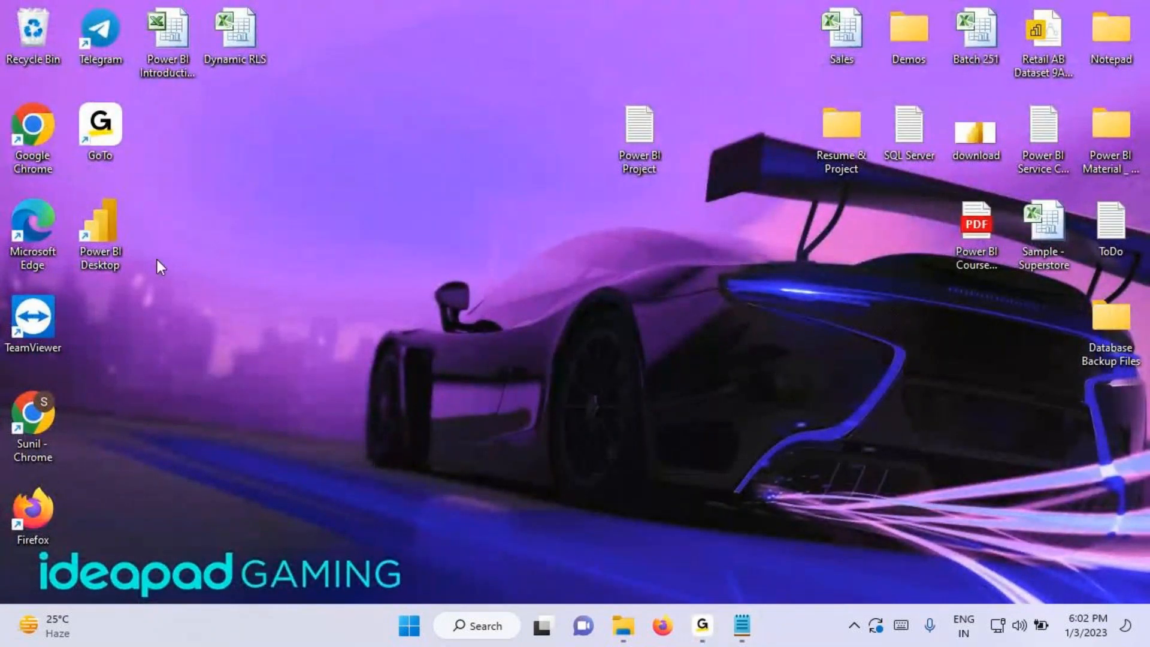
left_click(742, 625)
Step: Copy the words System Defined Hierarchies from the list, add twenty blank lines below Expand, and save the notes
left_click_drag(34, 354, 255, 355)
key("ctrl+c")
left_click(113, 465)
scroll(82, 404, "down", 2)
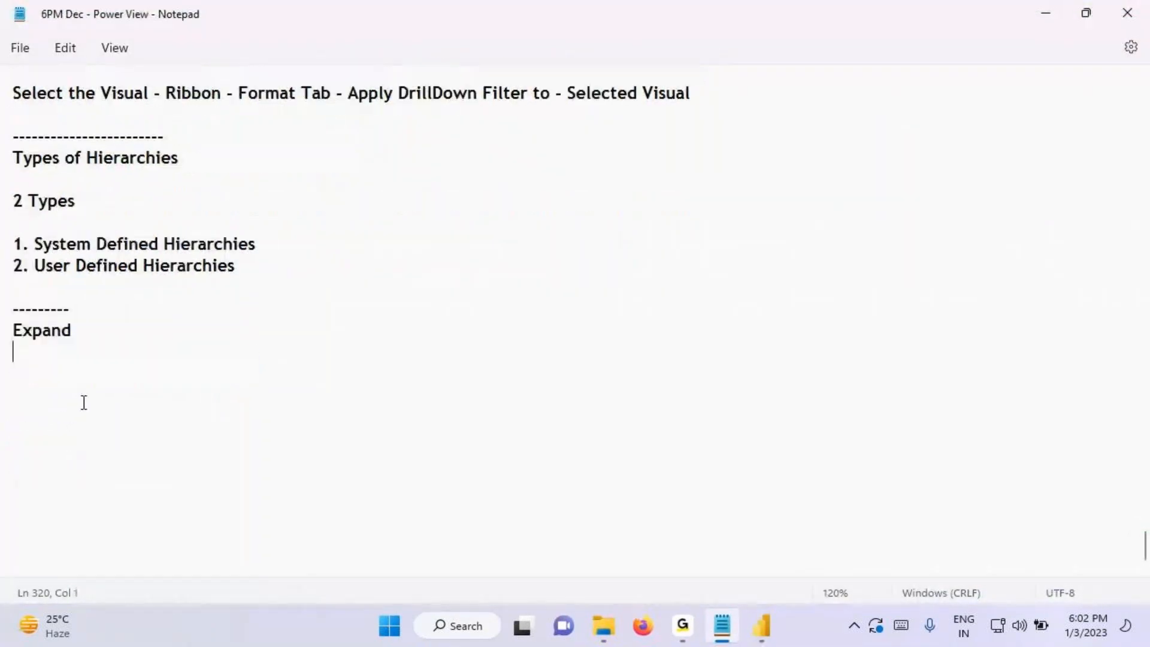
key("Return")
key("Return")
key("Return")
key("Return")
key("Return")
key("Return")
key("Return")
key("Return")
key("Return")
key("Return")
key("Return")
key("Return")
key("Return")
key("Return")
key("Return")
key("Return")
key("Return")
key("Return")
key("Return")
key("Return")
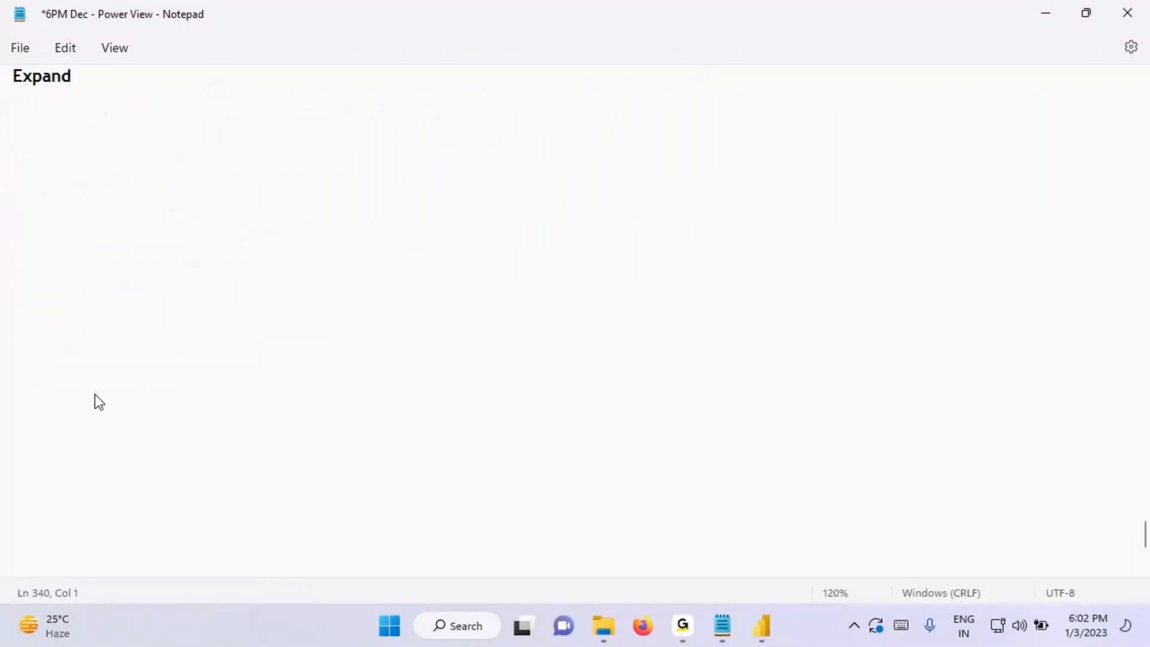
key("ctrl+s")
Step: Paste System Defined Hierarchies as a heading two lines below Expand
scroll(113, 301, "up", 3)
left_click(50, 244)
key("ctrl+v")
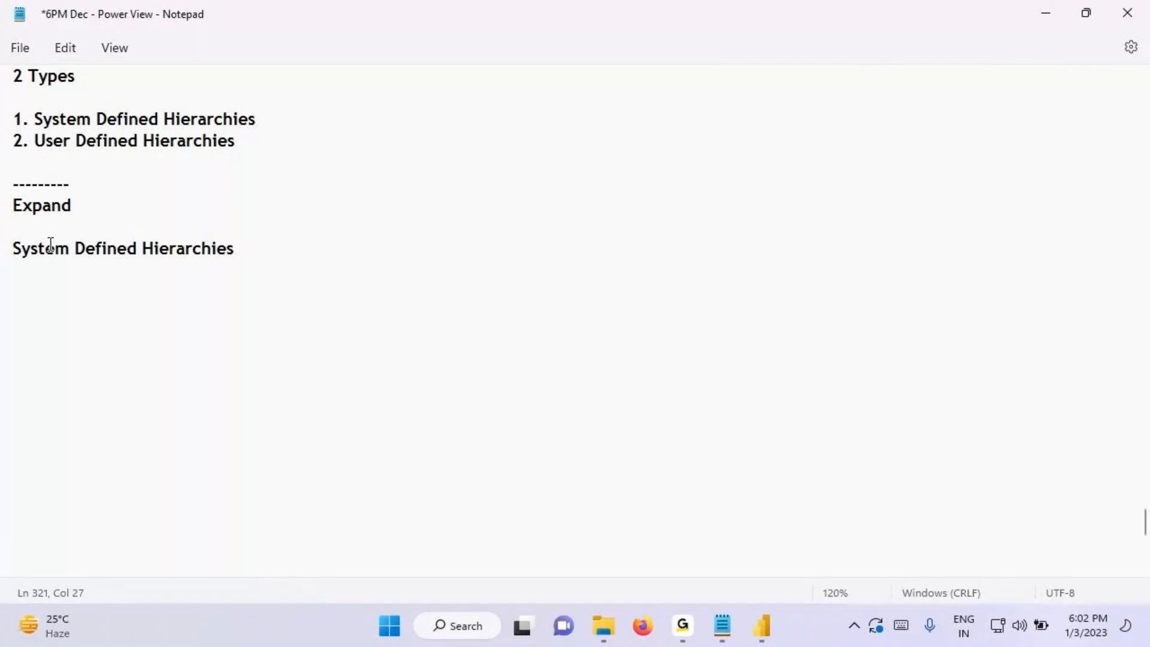
Step: Below the heading, write "The Hierarchies which are Created by Power BI Automatically we call as System Defined Hierarchies"
key("Return")
key("Return")
type("Y")
key("BackSpace")
type("The Hierarchies")
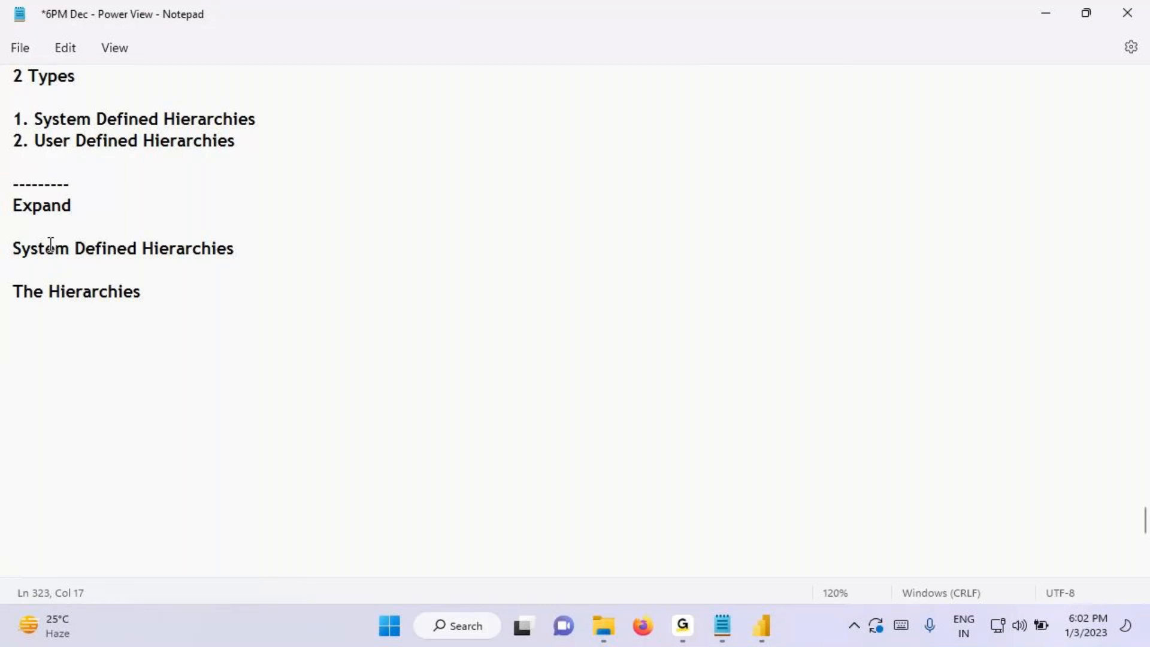
type("which a")
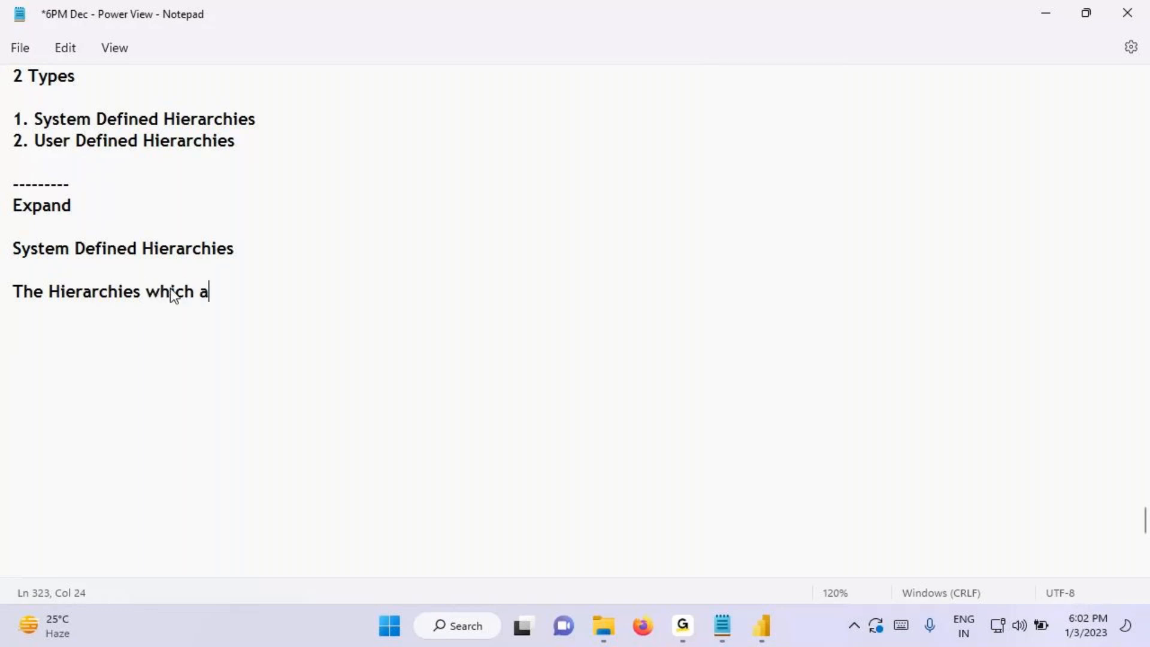
type("re Created ")
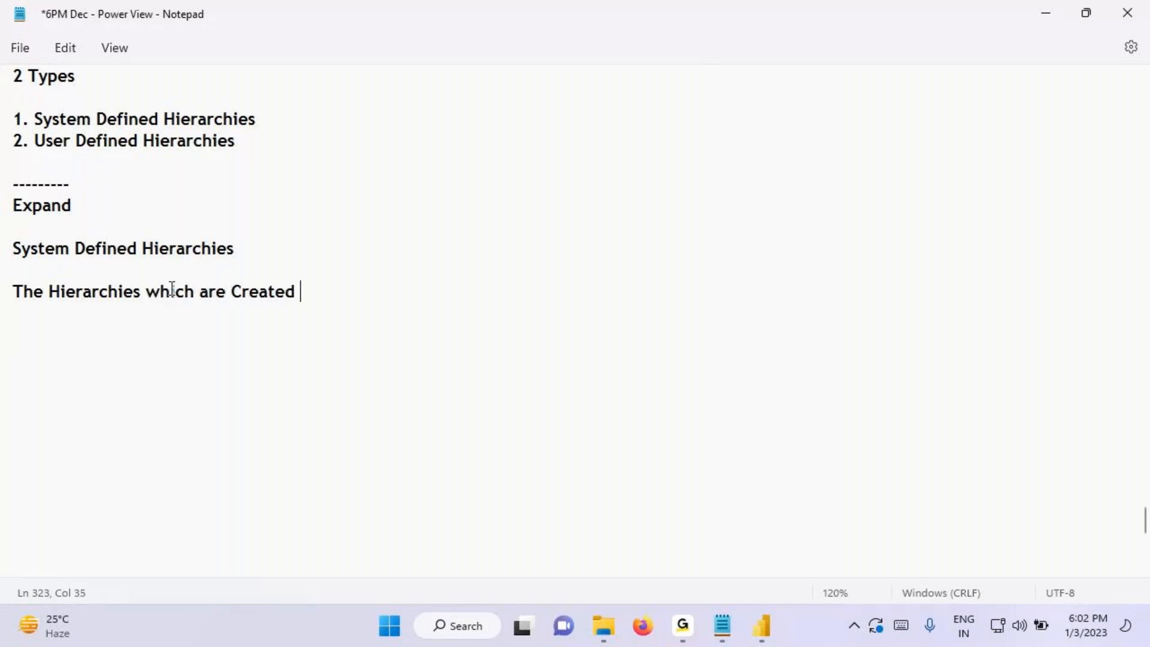
type("by Pow")
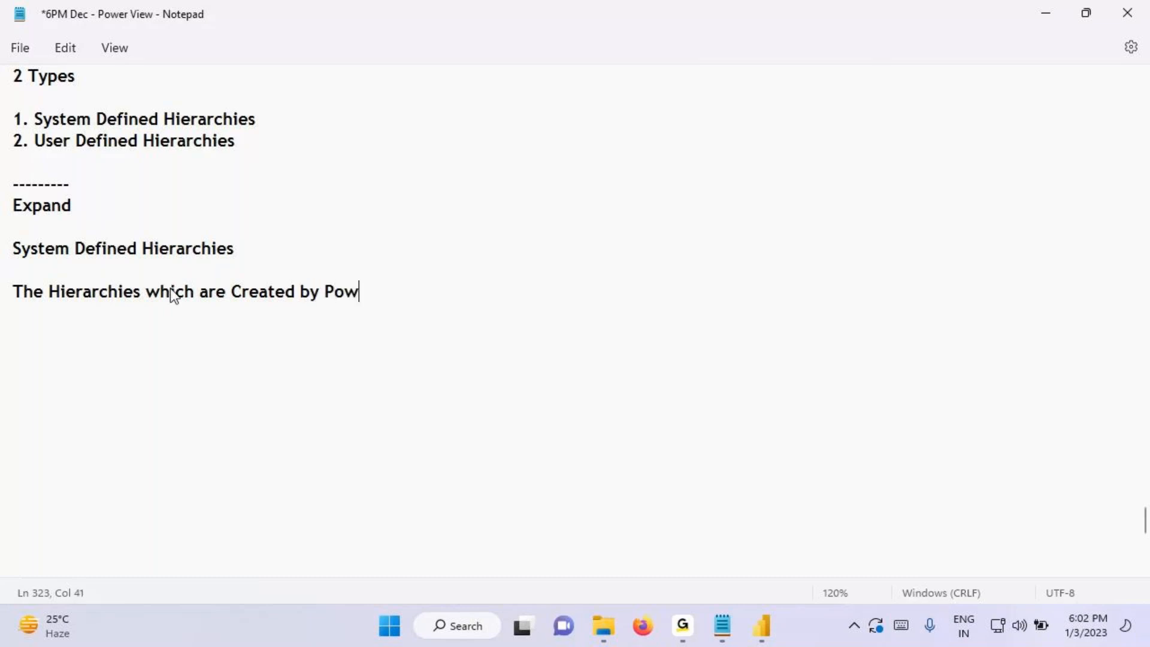
type("er BI Au")
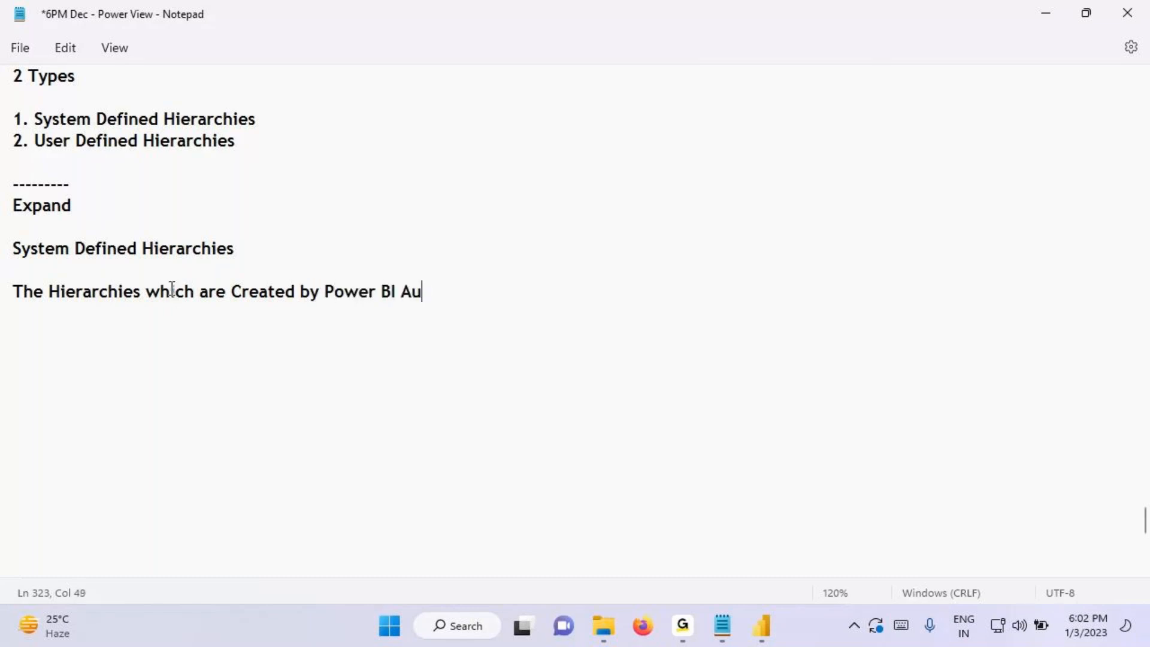
type("tomaticall")
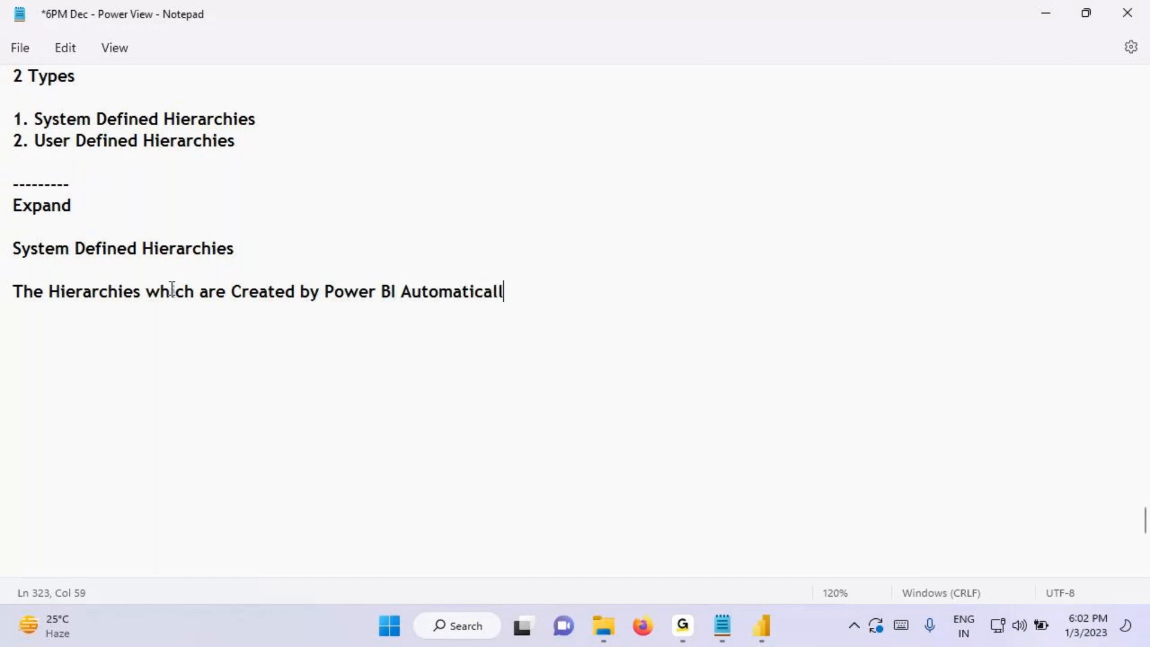
type("y we calla s")
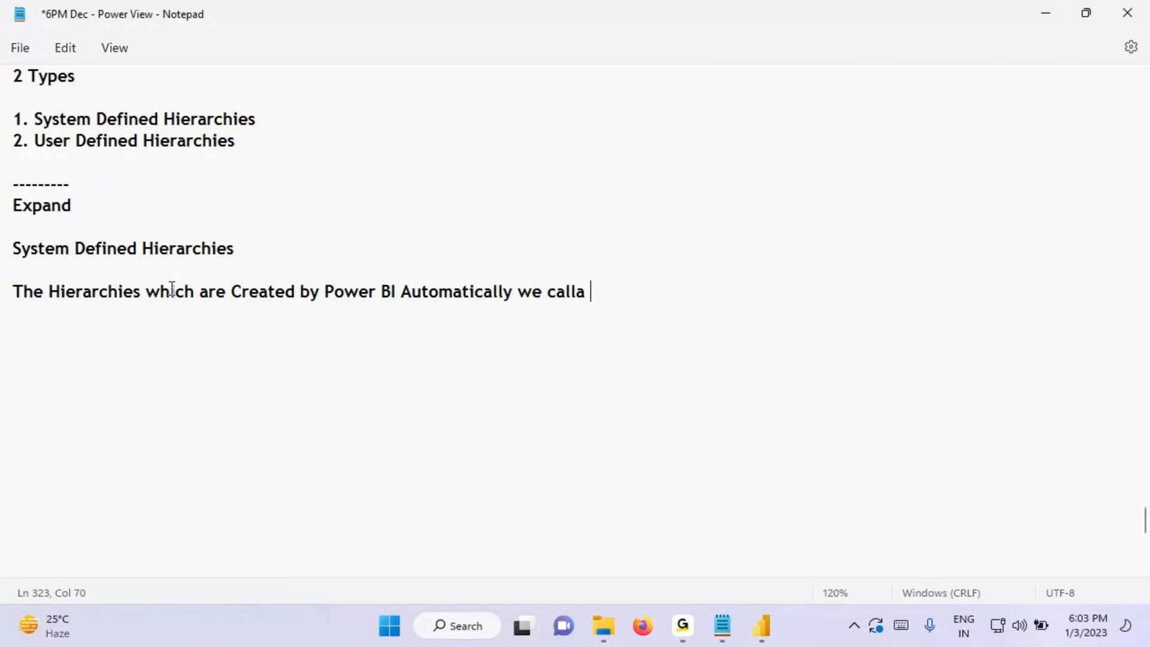
key("BackSpace")
key("BackSpace")
key("BackSpace")
type("s")
key("BackSpace")
key("BackSpace")
key("BackSpace")
type("as")
key("ctrl+v")
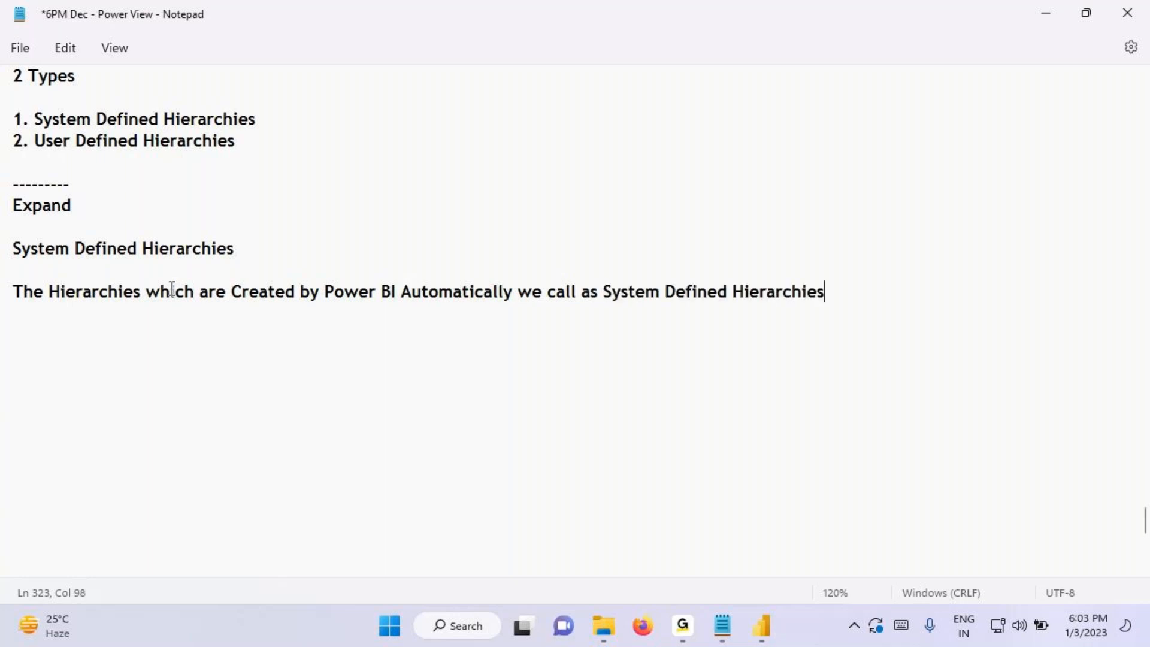
Step: Switch to Power BI Desktop and load the Orders table from the Sample - Superstore.xlsx workbook
left_click(750, 636)
left_click(1059, 27)
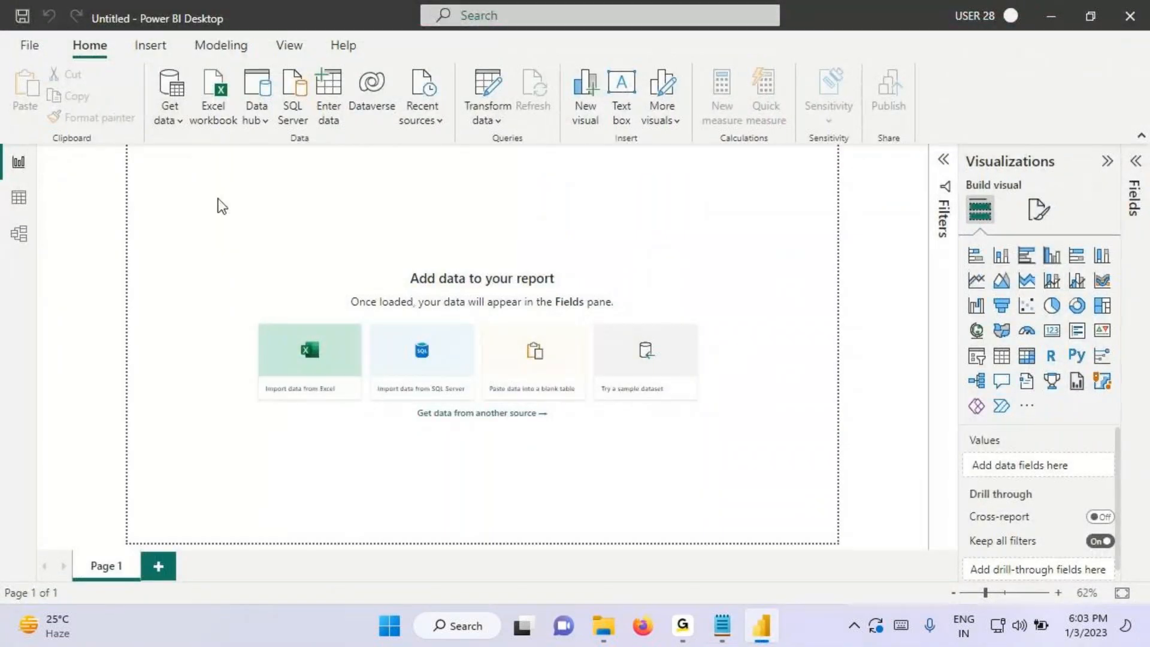
left_click(270, 229)
left_click(407, 399)
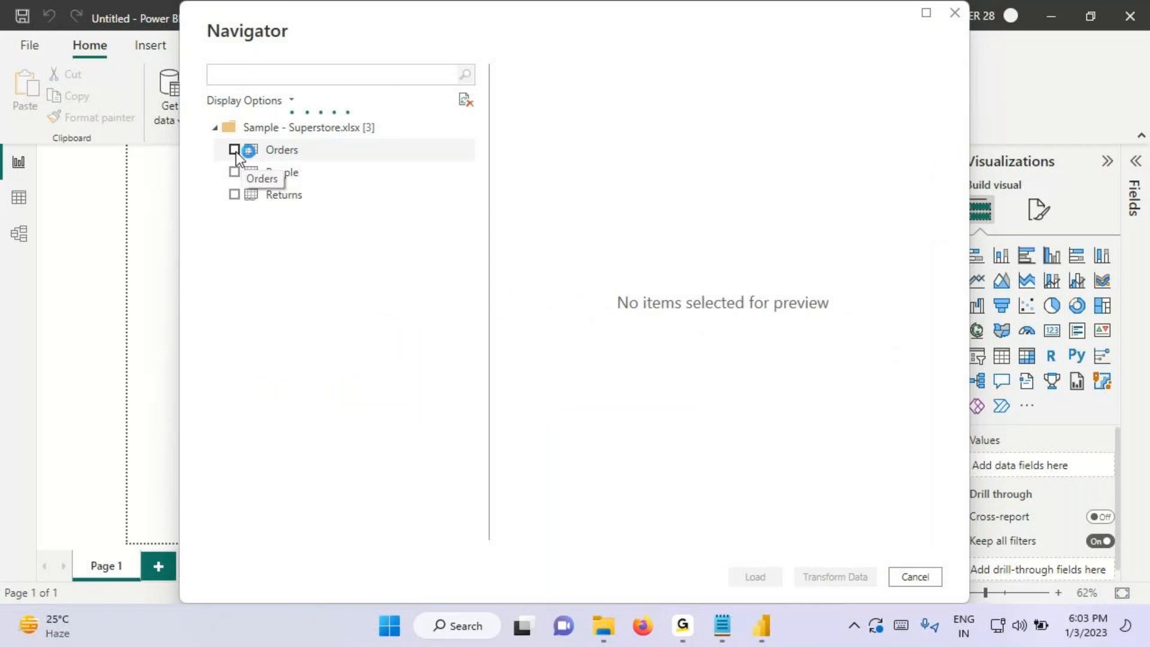
left_click(236, 152)
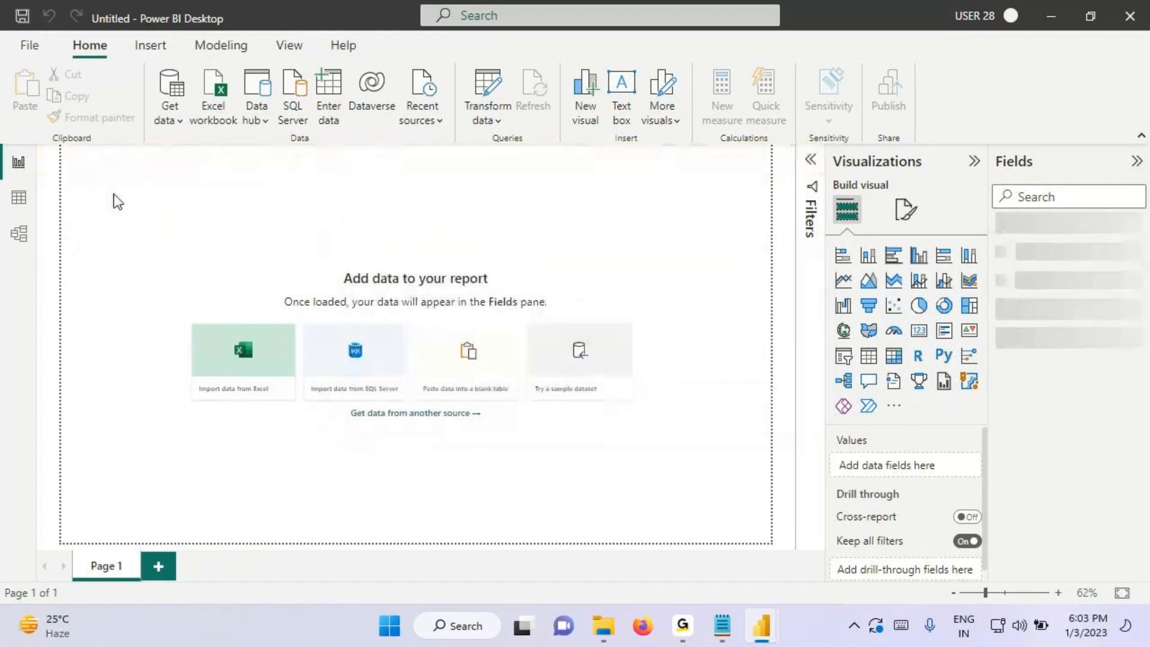
Step: Examine the Orders table's rows in the data view and return to the report view
left_click(21, 206)
left_click(23, 238)
left_click(23, 205)
left_click(1037, 240)
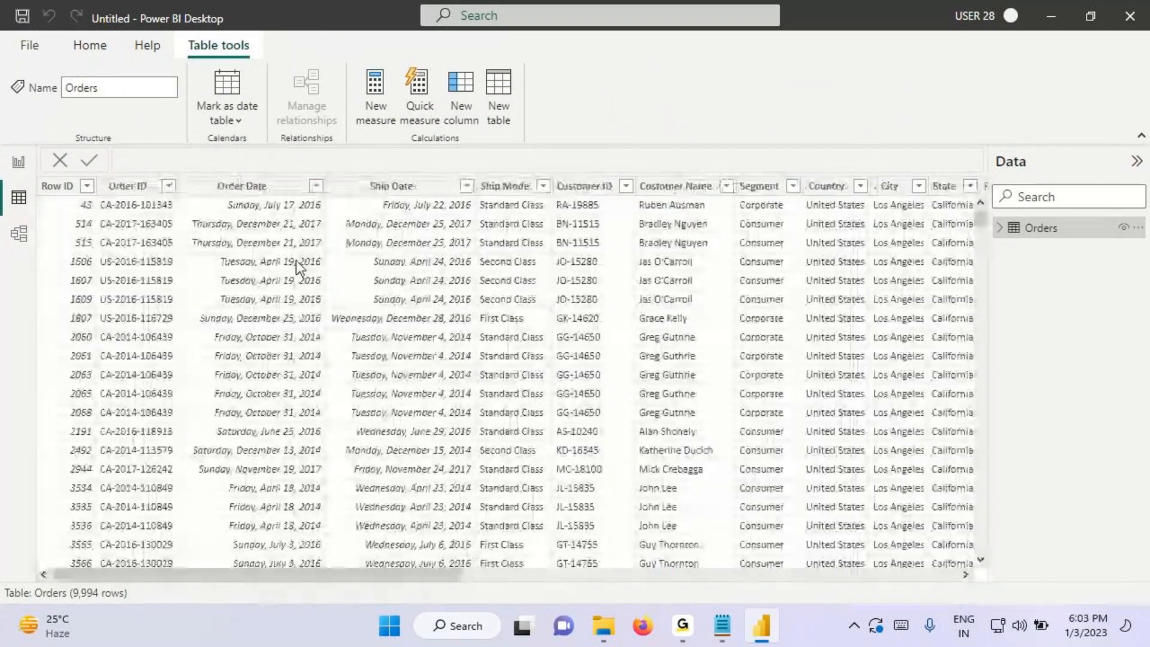
left_click(19, 162)
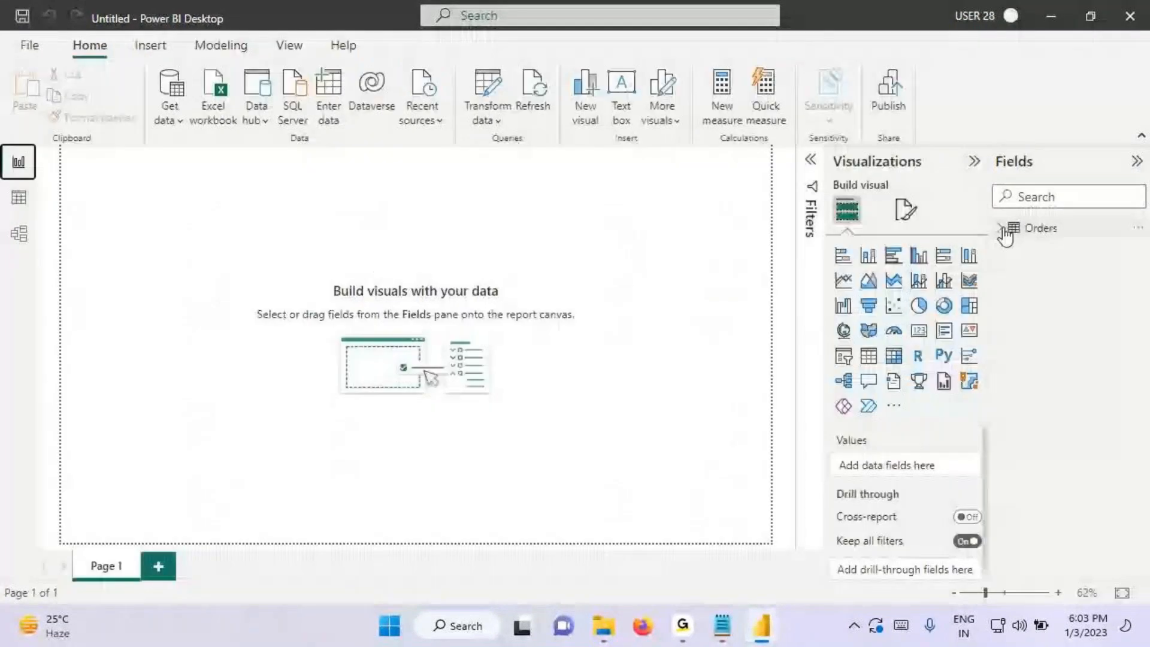
Step: Expand the Orders table and its Order Date field to examine the Date Hierarchy
left_click(999, 228)
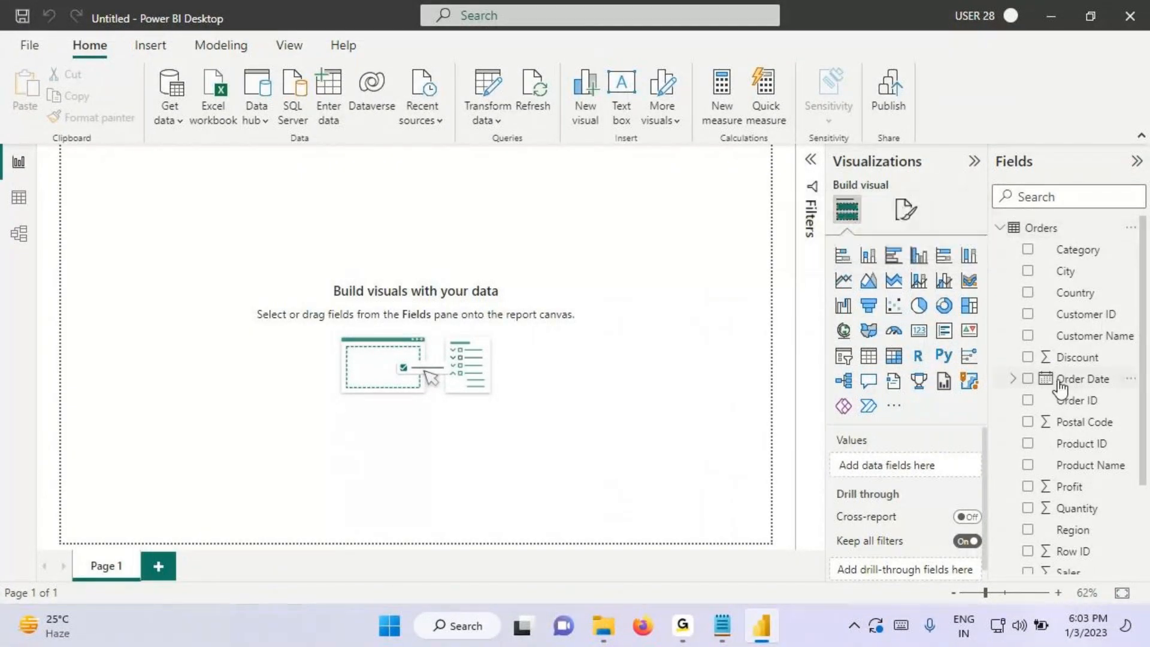
left_click(1012, 379)
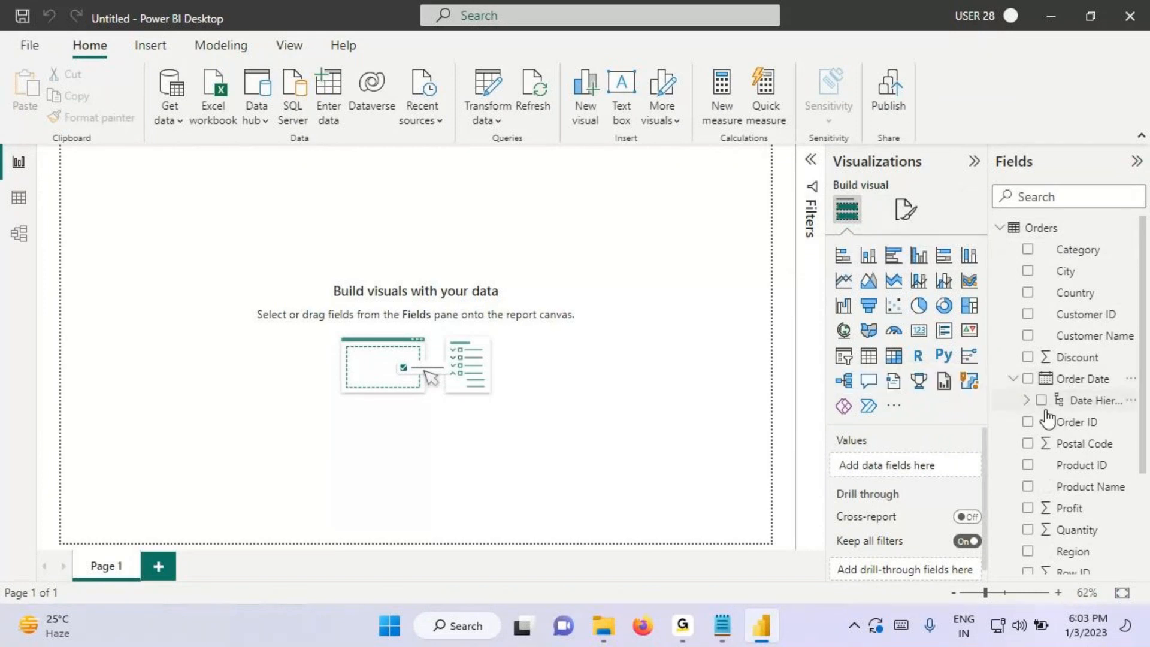
mouse_move(989, 387)
left_mouse_down()
mouse_move(932, 387)
mouse_move(1097, 413)
left_mouse_up()
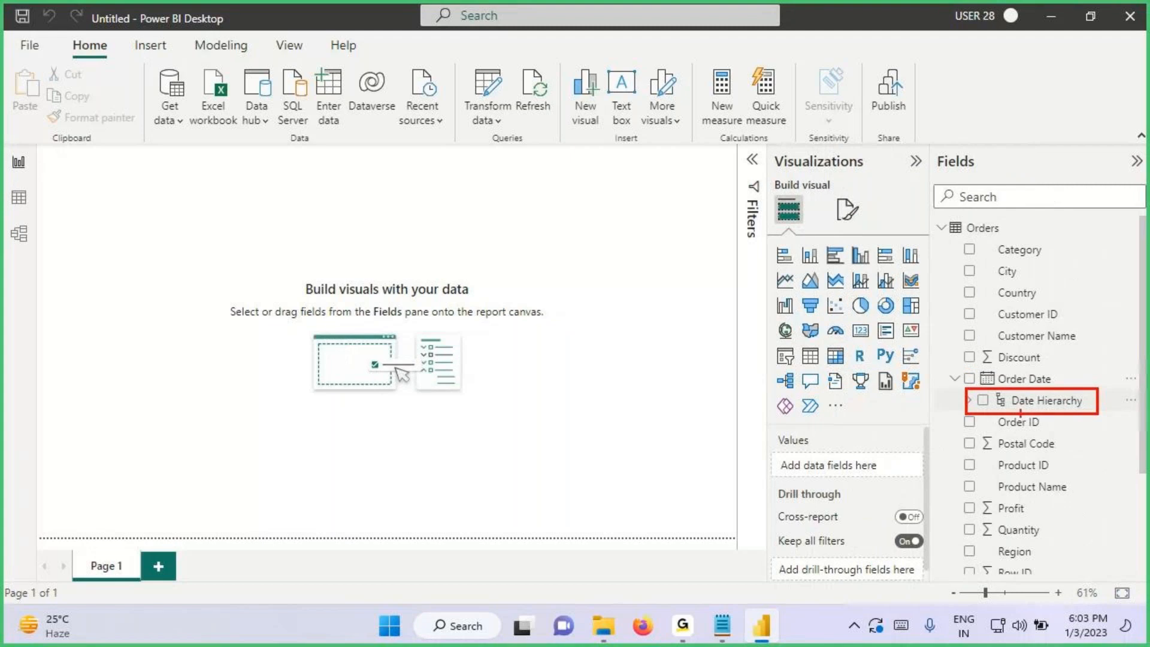
left_click_drag(1008, 411, 1073, 409)
key("Escape")
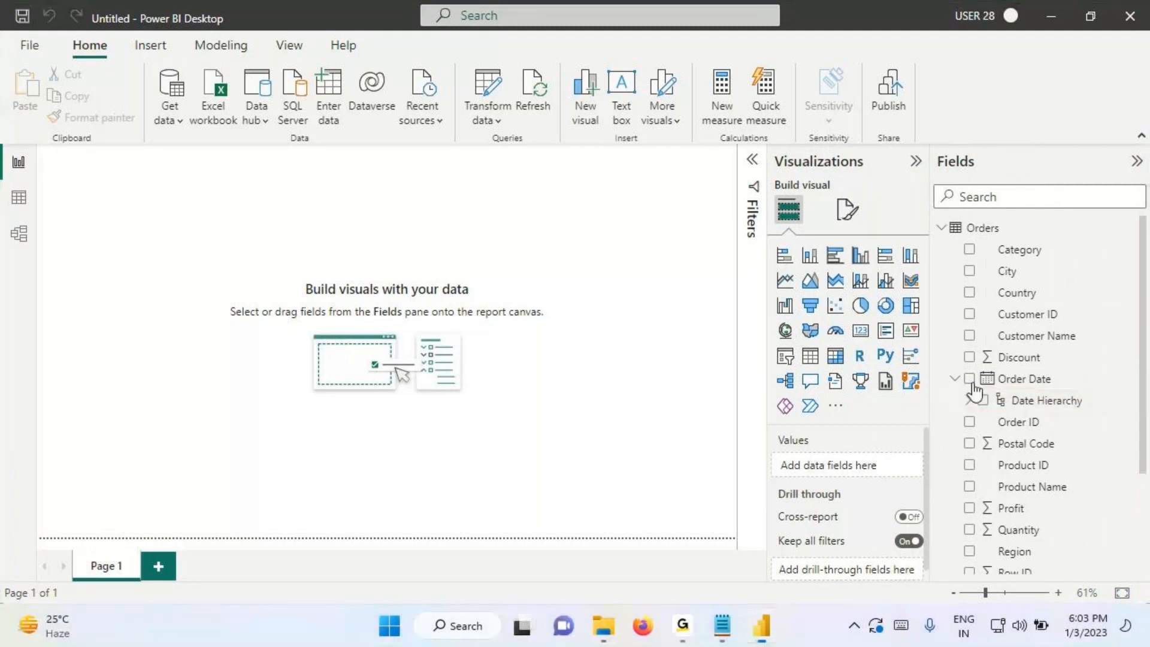
Step: Collapse Order Date and expand the Ship Date field to examine its Date Hierarchy
left_click(955, 379)
scroll(1018, 455, "down", 2)
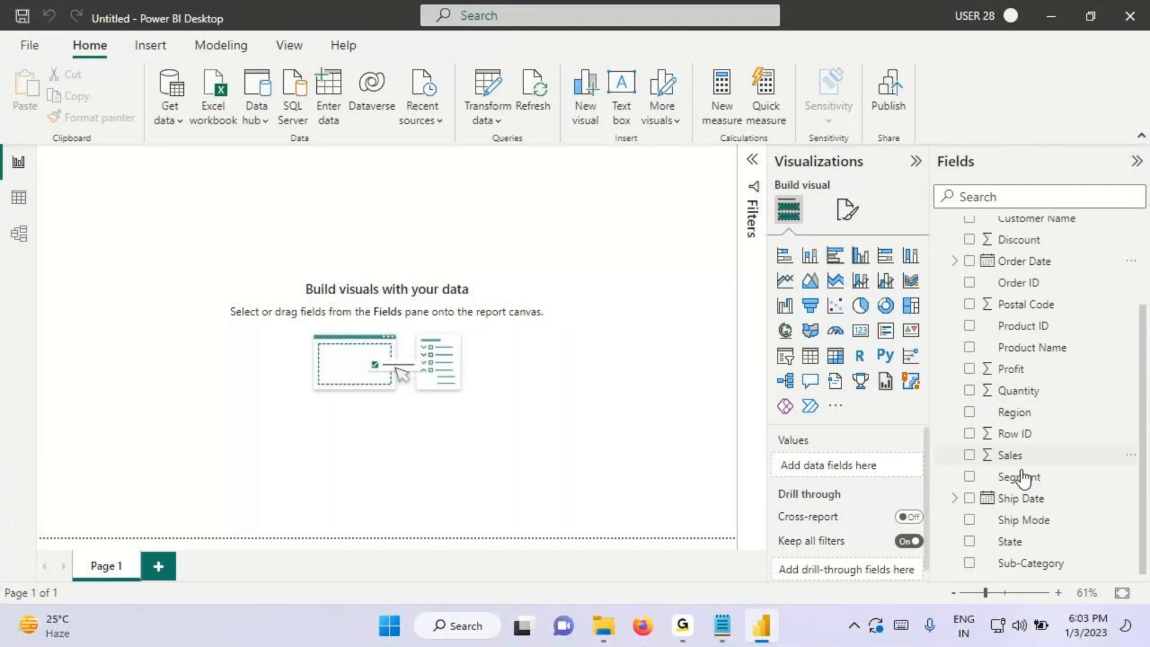
left_click(954, 497)
mouse_move(960, 510)
left_mouse_down()
mouse_move(1086, 529)
mouse_move(1097, 482)
left_mouse_up()
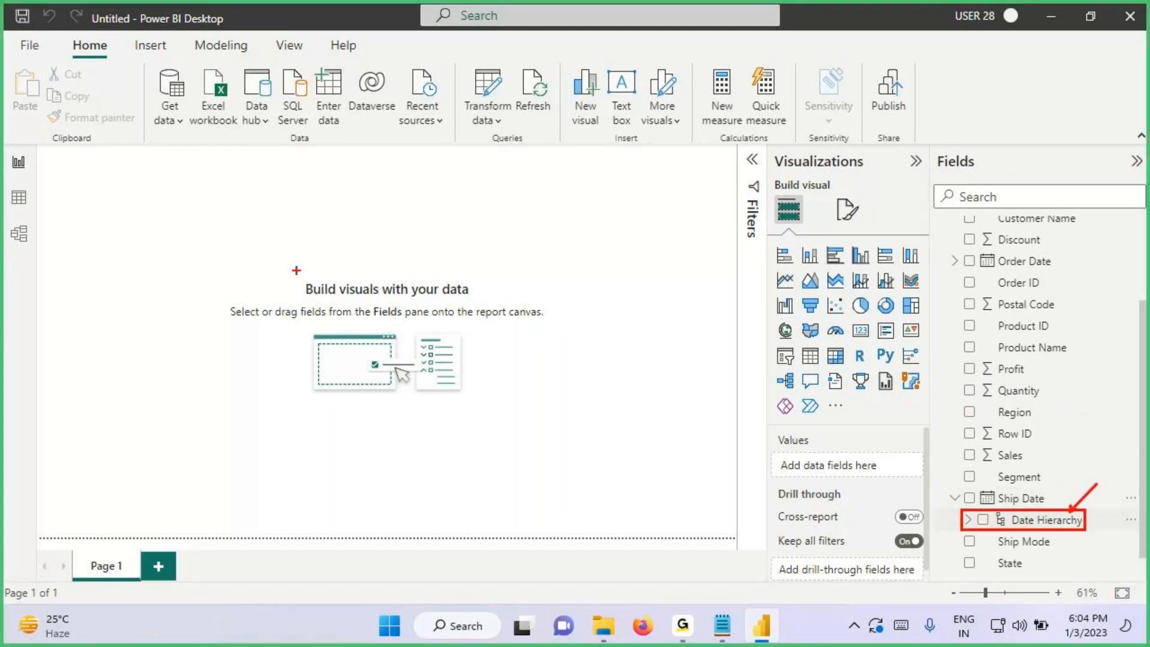
Step: Examine the Orders table in the model view, then return to its data view and select the Order Date column
key("Escape")
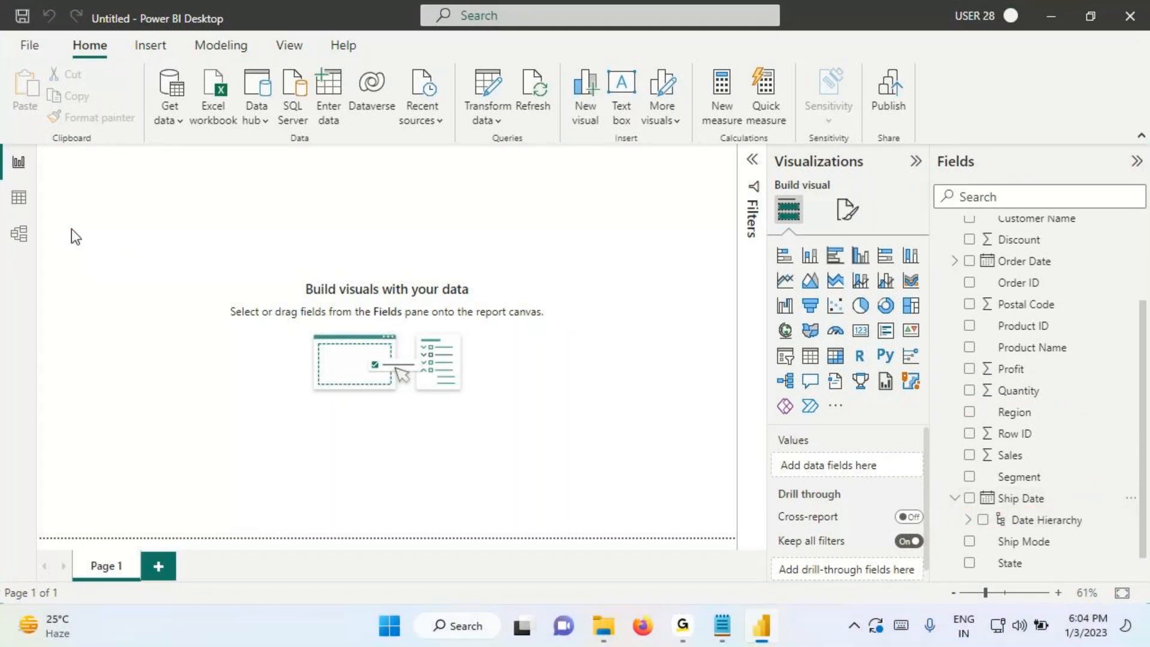
left_click(19, 234)
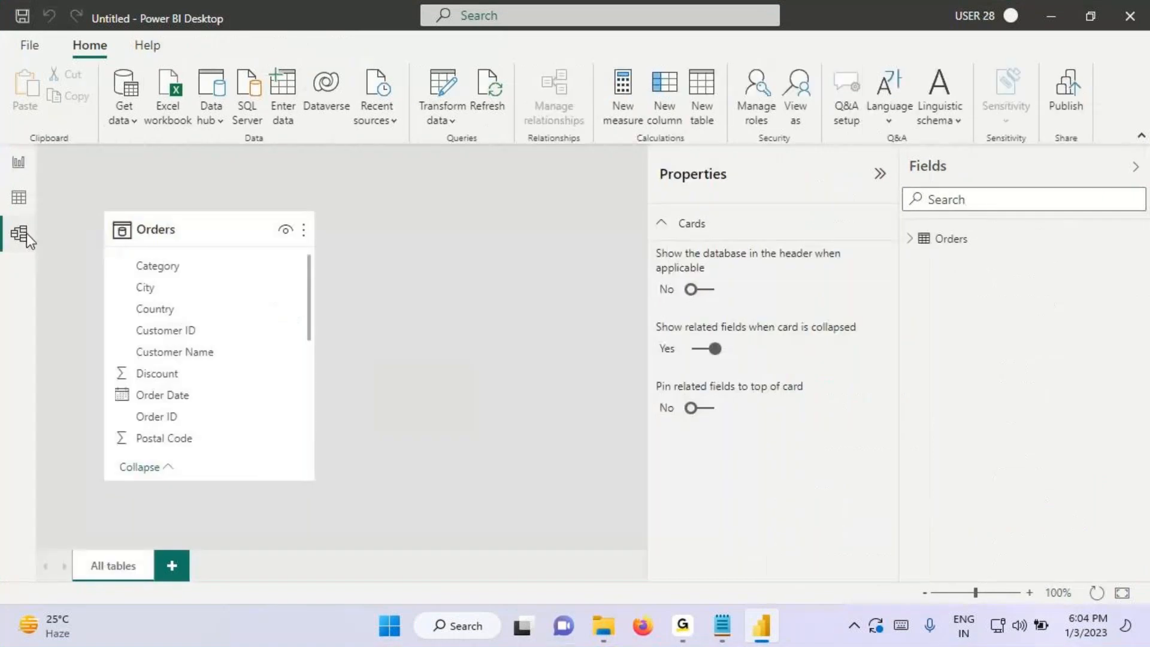
left_click(181, 235)
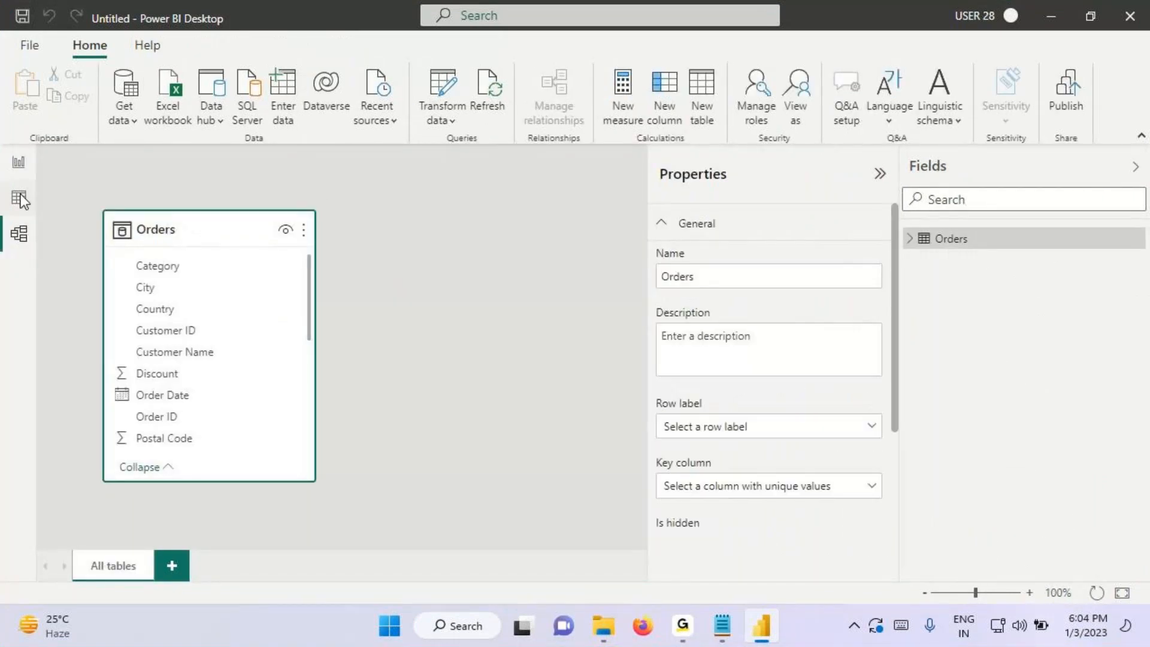
left_click(20, 200)
left_click(228, 190)
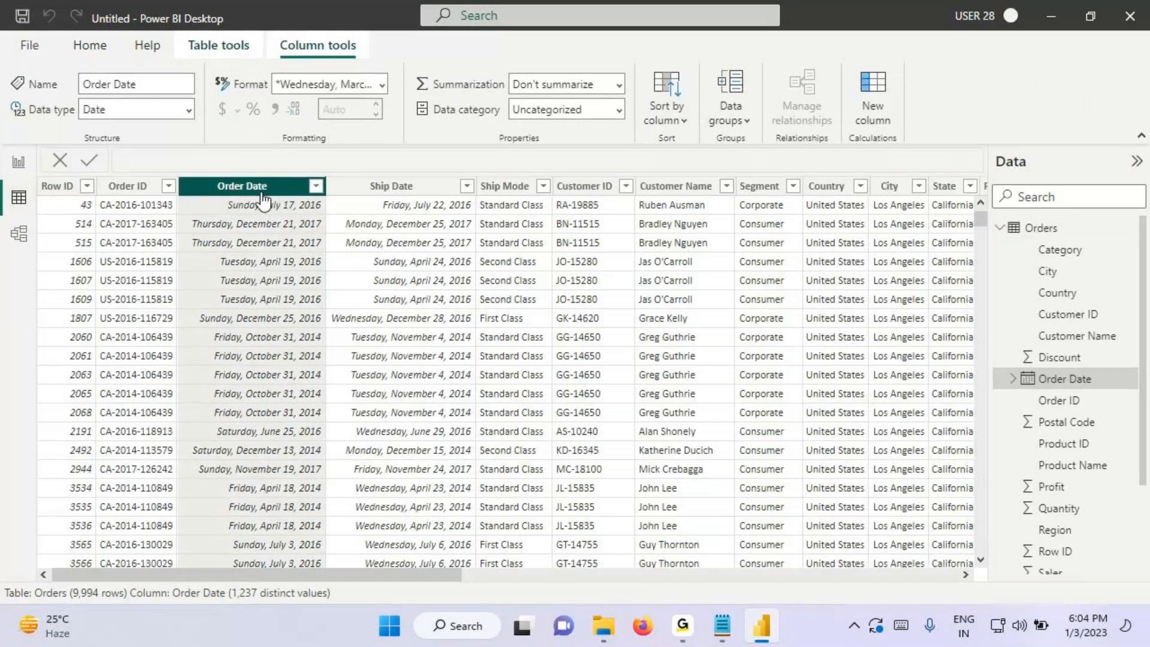
Step: Examine the Order Date and Ship Date columns of the Orders table, marking both with on-screen ink as having a date hierarchy
key("ctrl+2")
left_click_drag(219, 192, 269, 191)
left_click_drag(357, 191, 429, 192)
mouse_move(1064, 216)
left_mouse_down()
mouse_move(1003, 243)
mouse_move(1052, 214)
left_mouse_up()
mouse_move(284, 111)
left_mouse_down()
mouse_move(305, 113)
mouse_move(292, 140)
mouse_move(302, 97)
left_mouse_up()
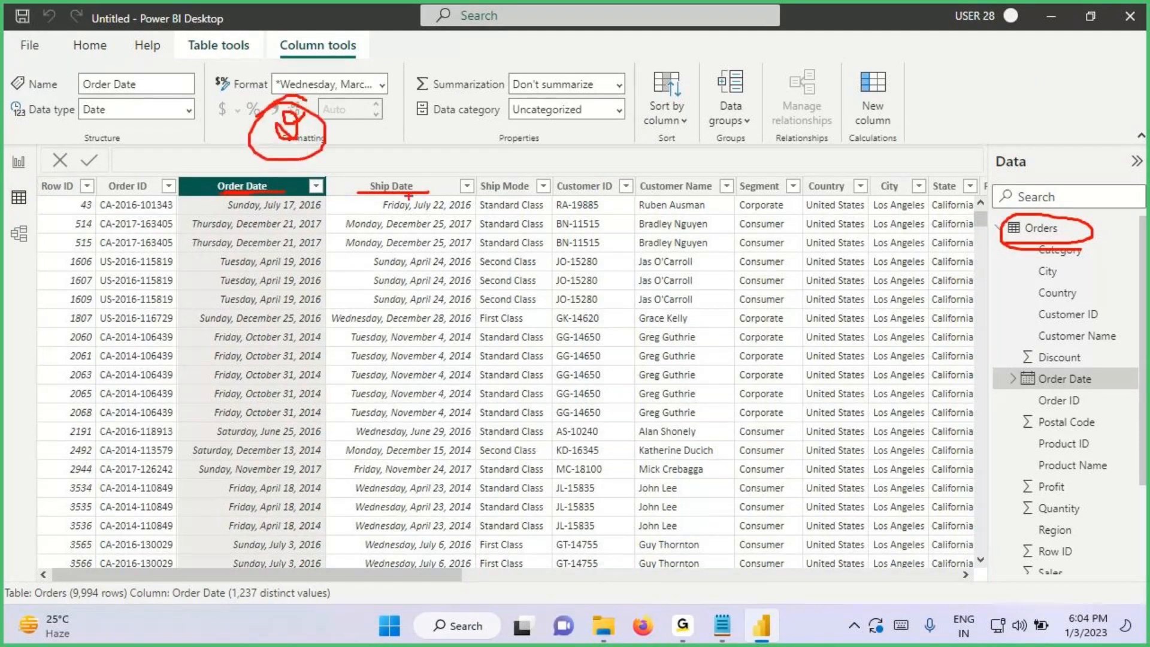
left_click_drag(409, 195, 436, 193)
left_click_drag(250, 279, 250, 211)
left_click_drag(402, 282, 402, 203)
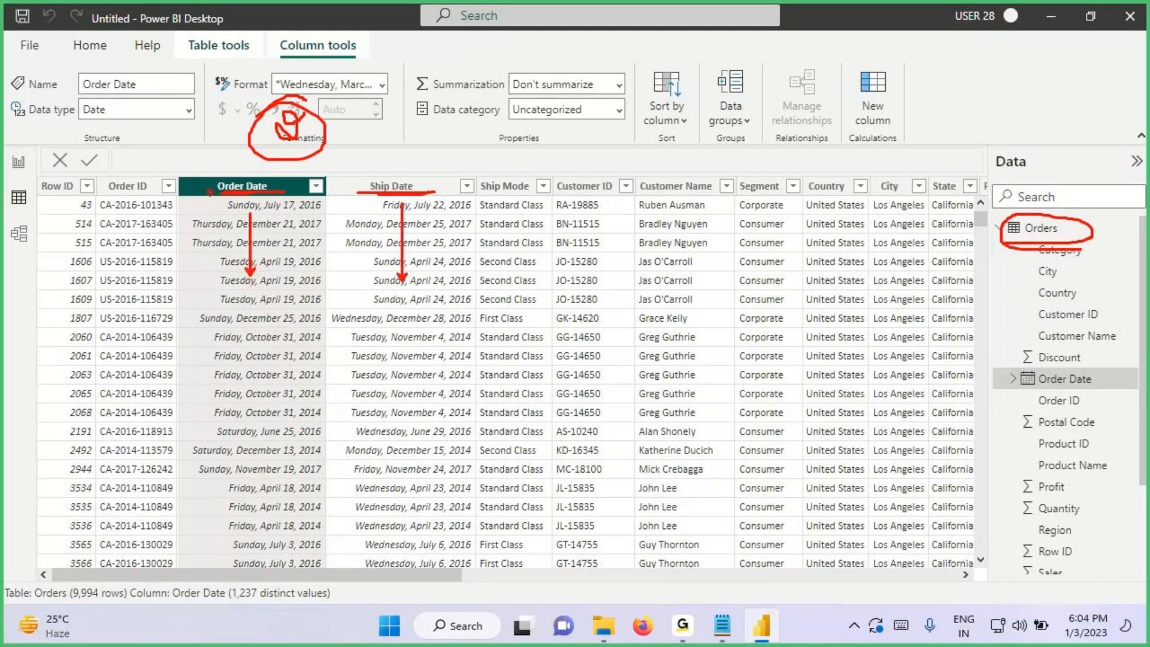
left_click_drag(275, 175, 279, 199)
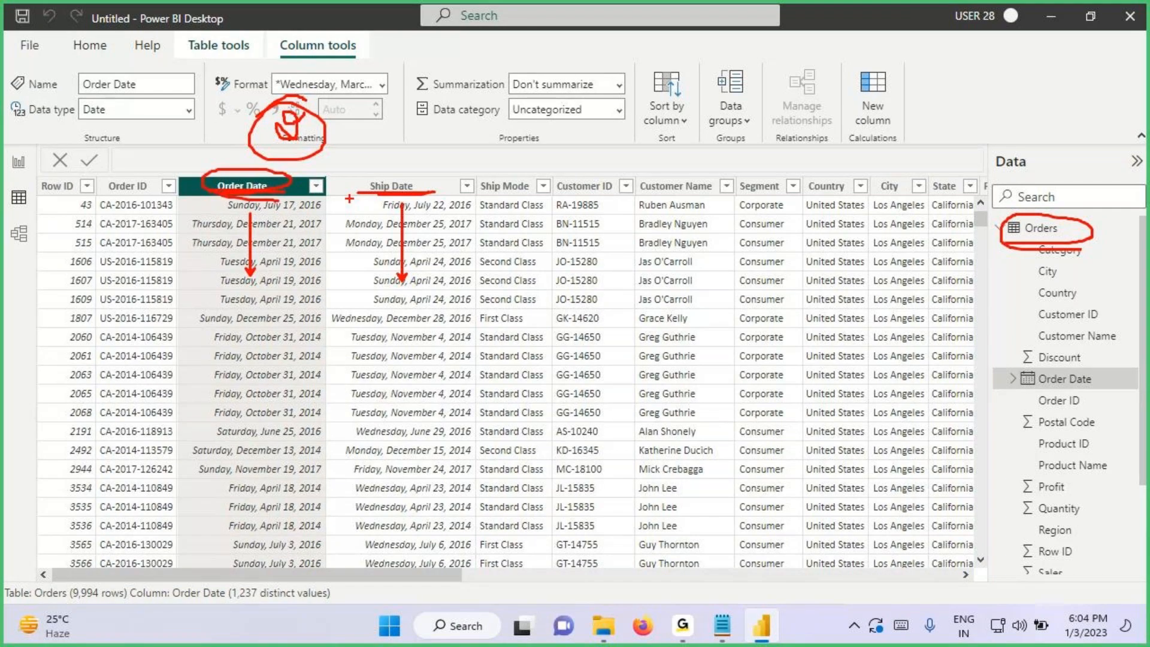
left_click_drag(404, 187, 425, 175)
left_click_drag(206, 177, 193, 150)
left_click_drag(205, 198, 254, 198)
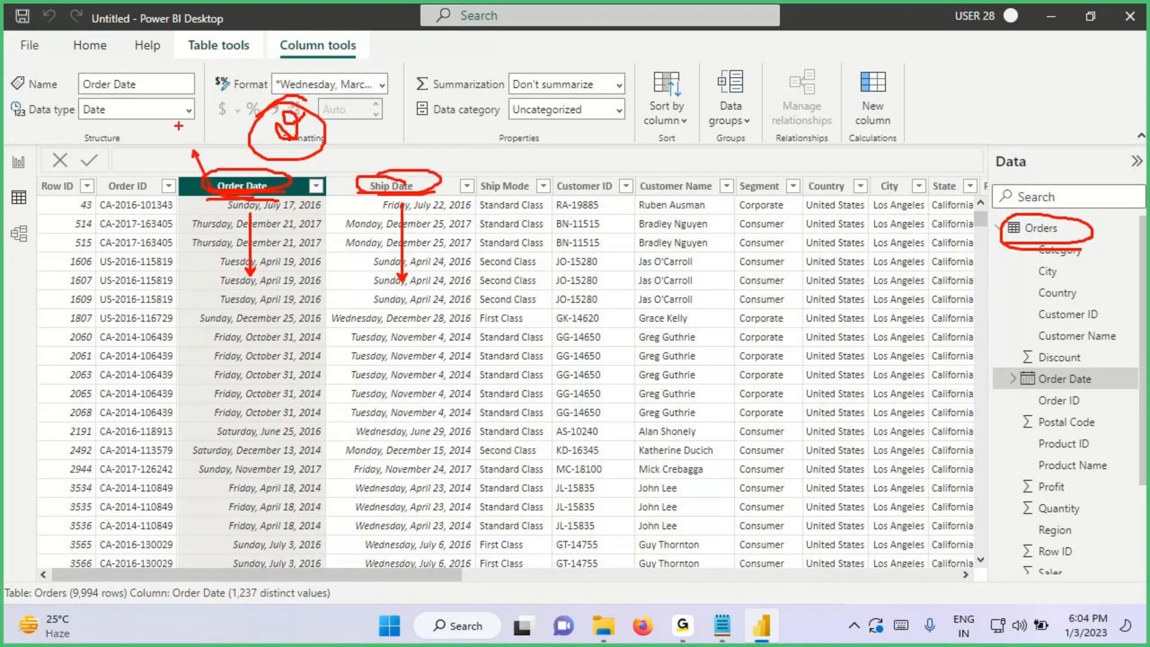
left_click_drag(275, 63, 276, 100)
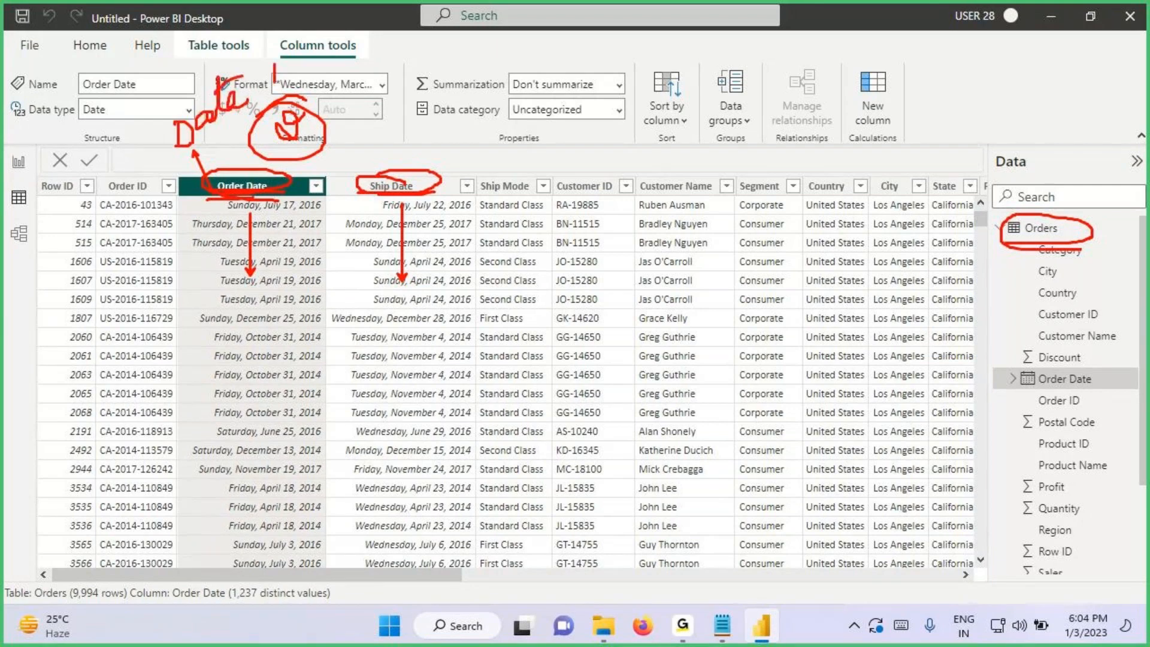
left_click_drag(290, 63, 293, 89)
left_click_drag(409, 144, 412, 126)
left_click_drag(423, 63, 408, 98)
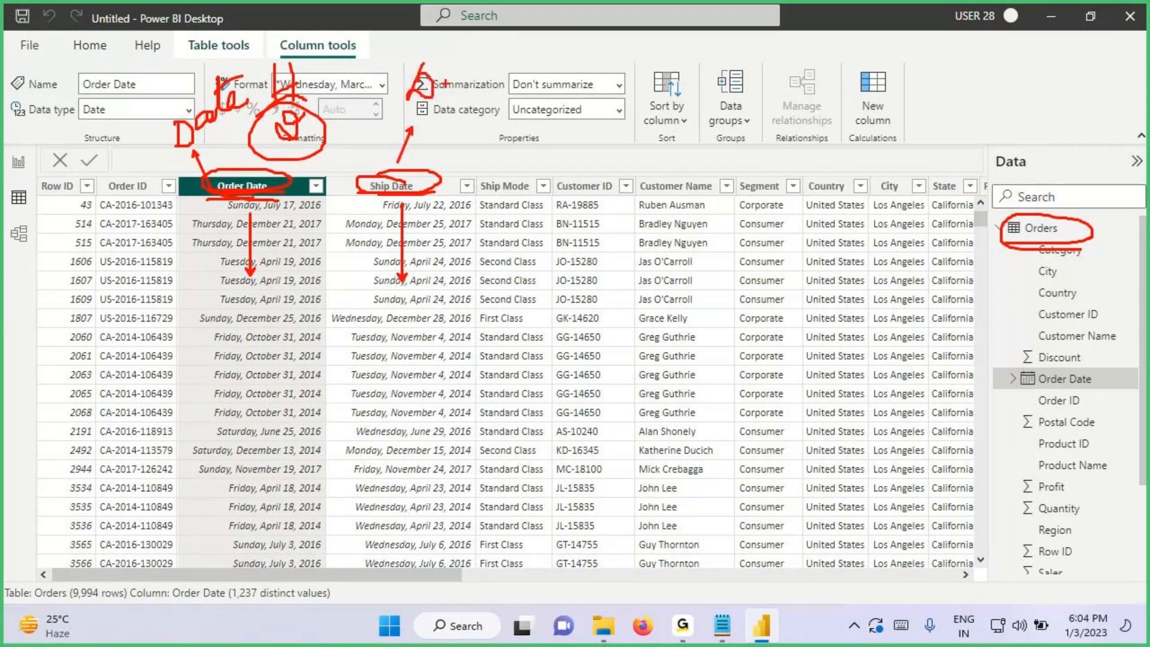
mouse_move(453, 67)
left_mouse_down()
mouse_move(462, 93)
mouse_move(474, 90)
left_mouse_up()
left_click_drag(462, 73, 488, 56)
mouse_move(505, 45)
left_mouse_down()
mouse_move(519, 81)
mouse_move(539, 89)
mouse_move(546, 57)
left_mouse_up()
left_click_drag(391, 191, 453, 187)
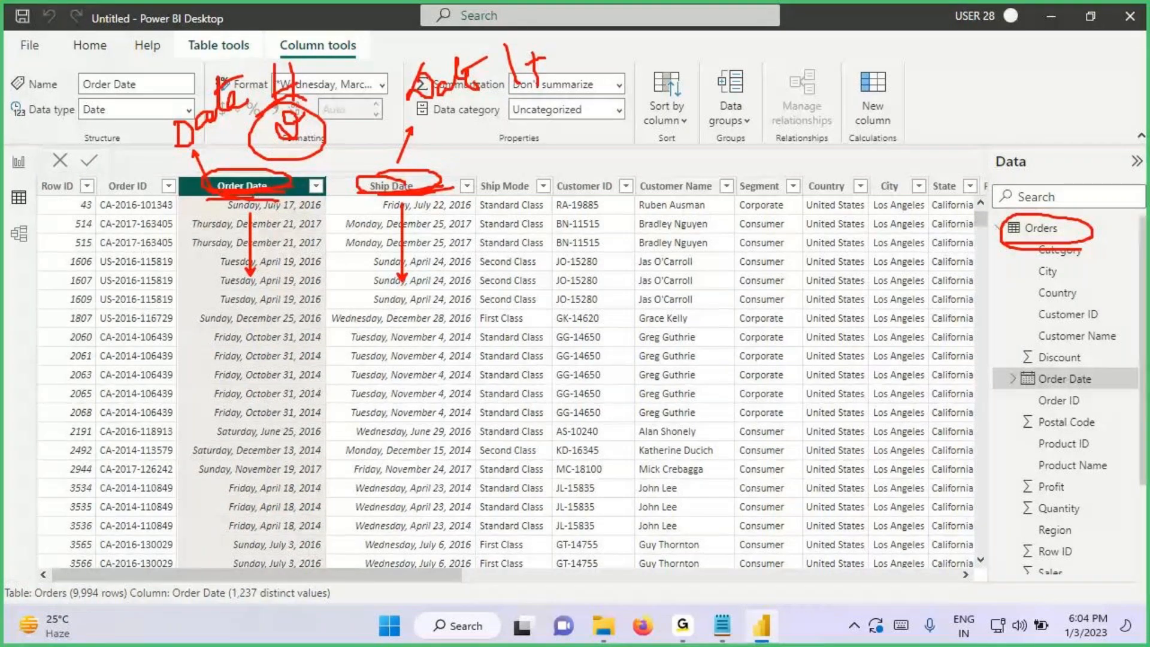
Step: Switch to the Notepad notes, add "When Table Have Date Columns Power BI Automatically Create a Date Hierarchy" and save the file
key("alt+Tab")
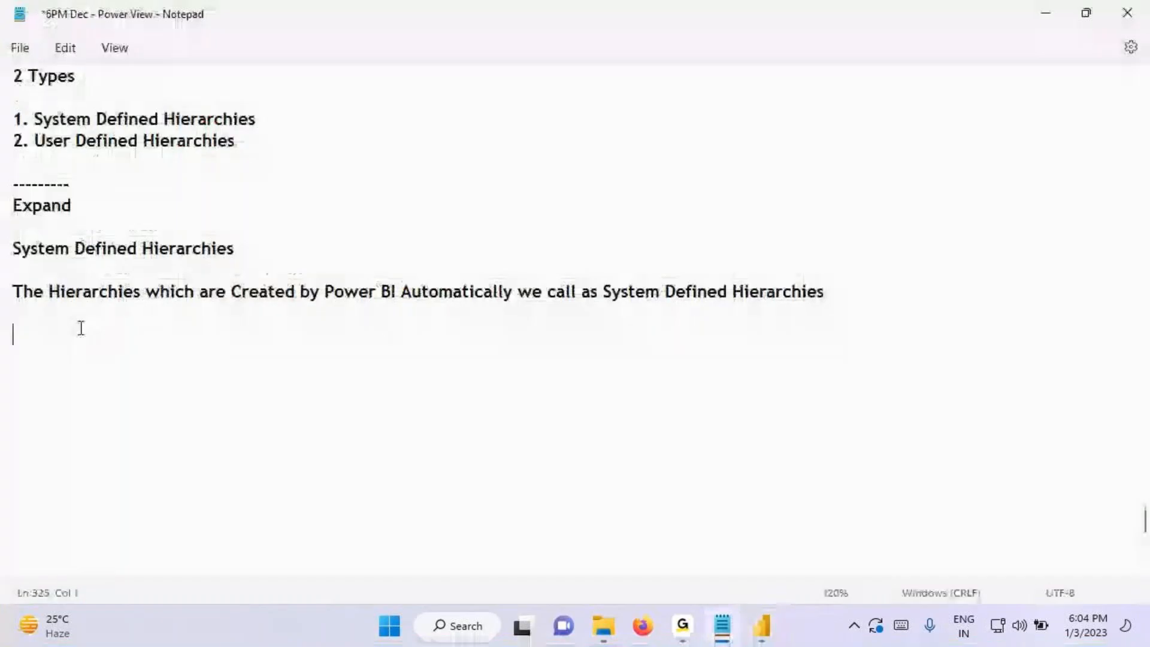
type("When")
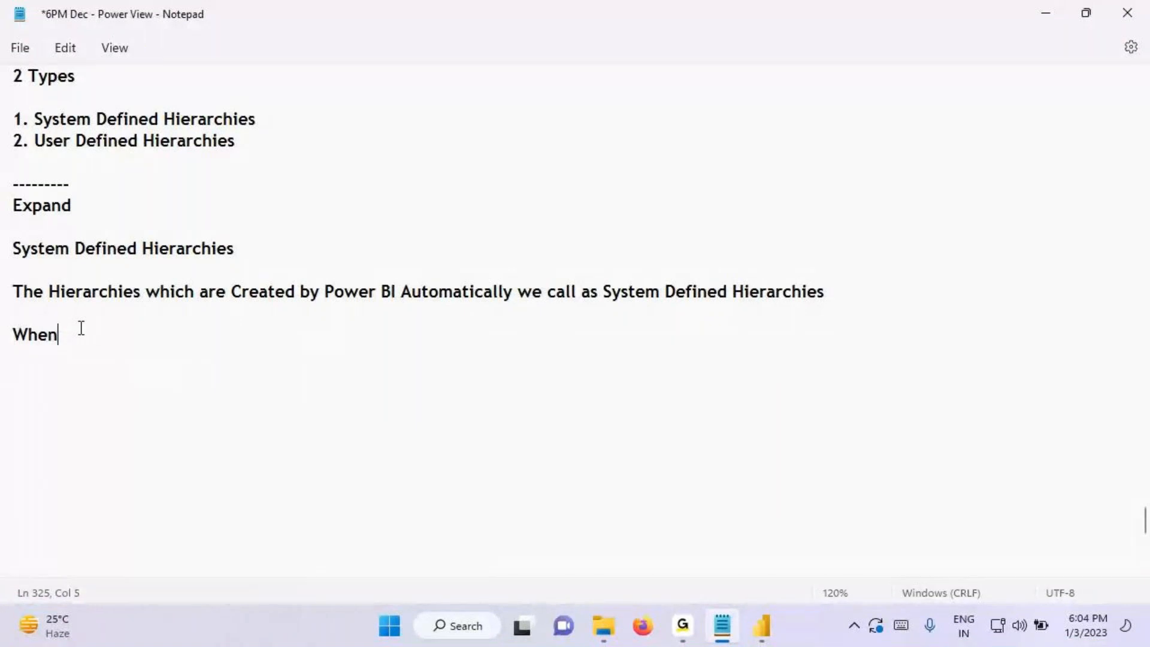
type(" Table Have Date")
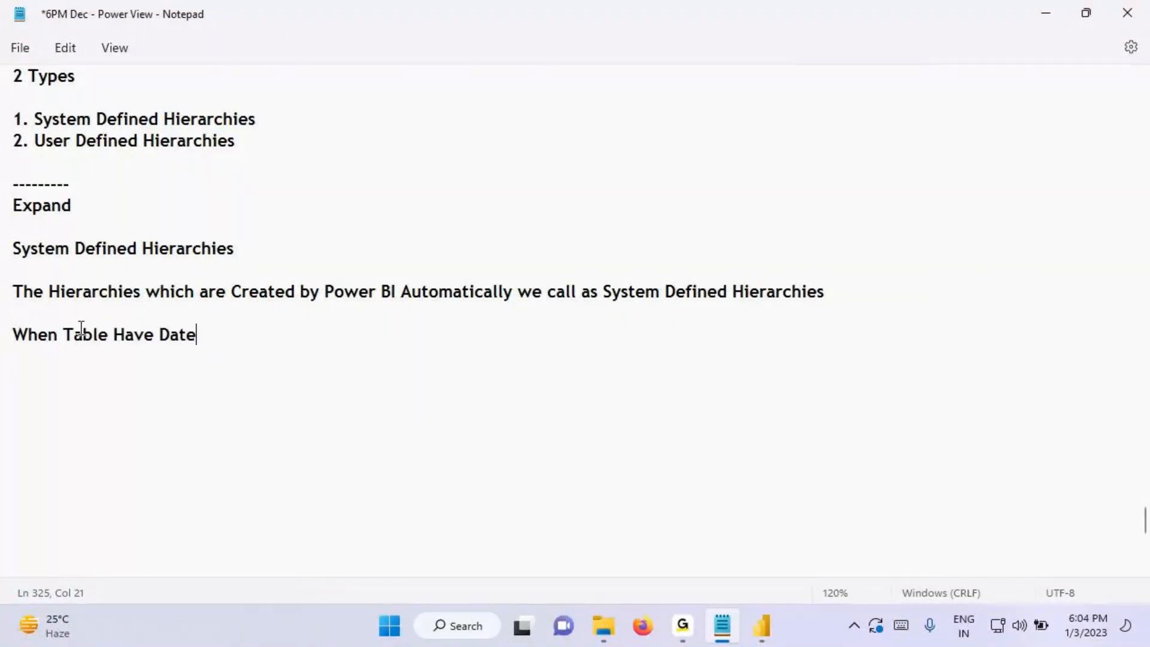
type(" Columns Pkw")
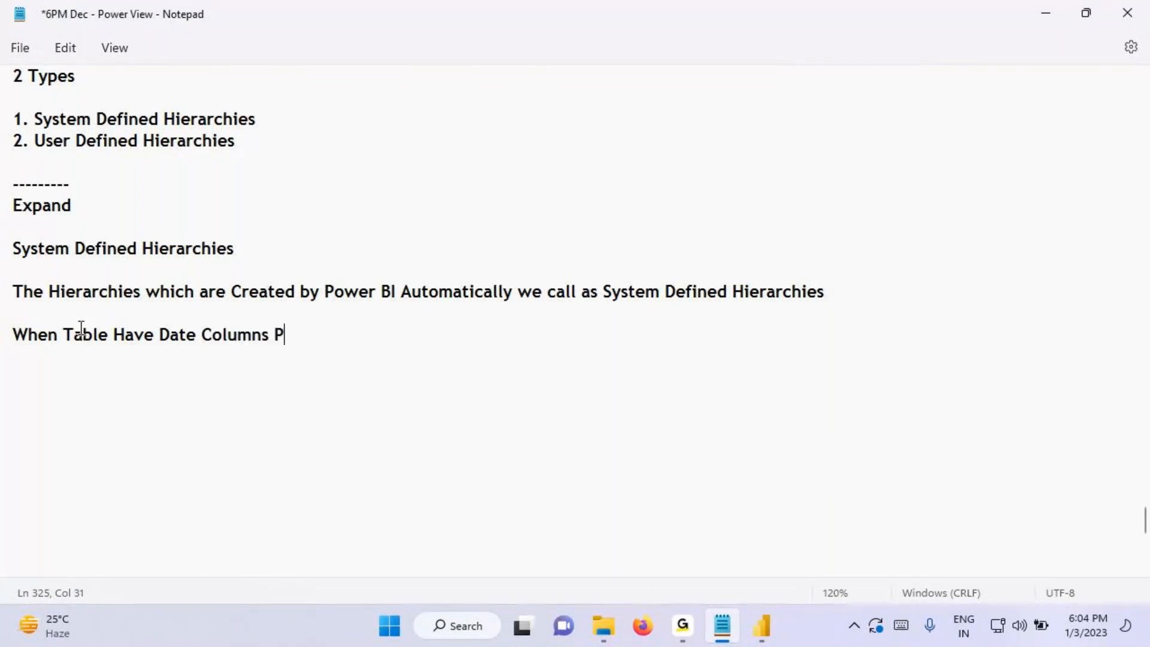
key("BackSpace")
key("BackSpace")
type("ower BI A")
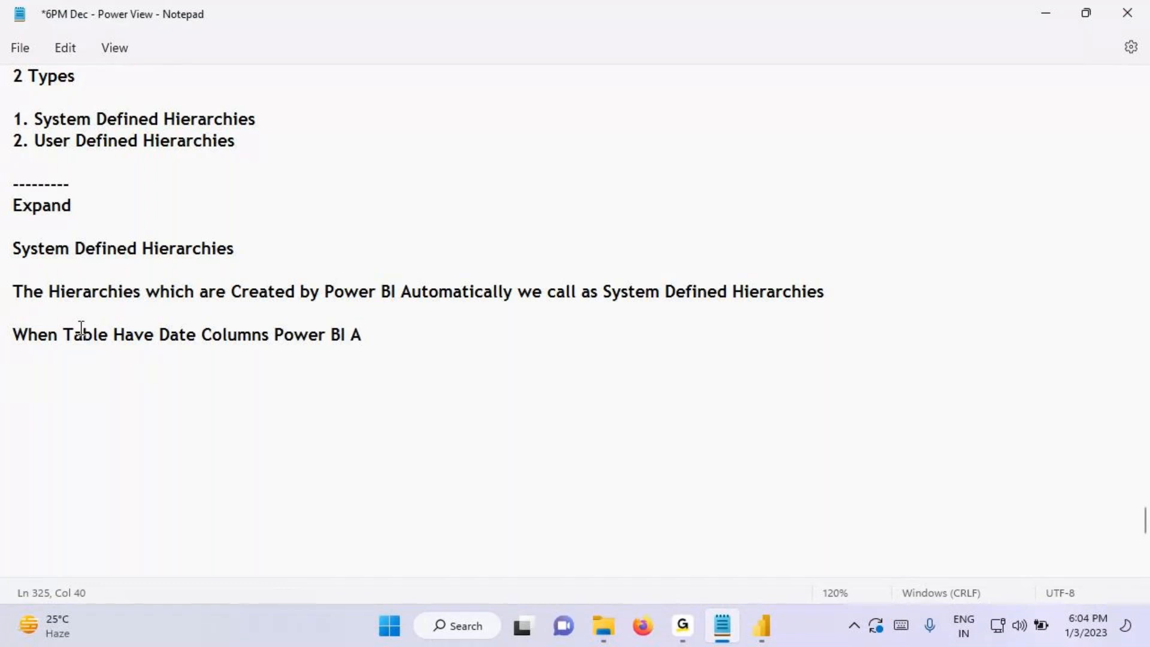
type("utomatically")
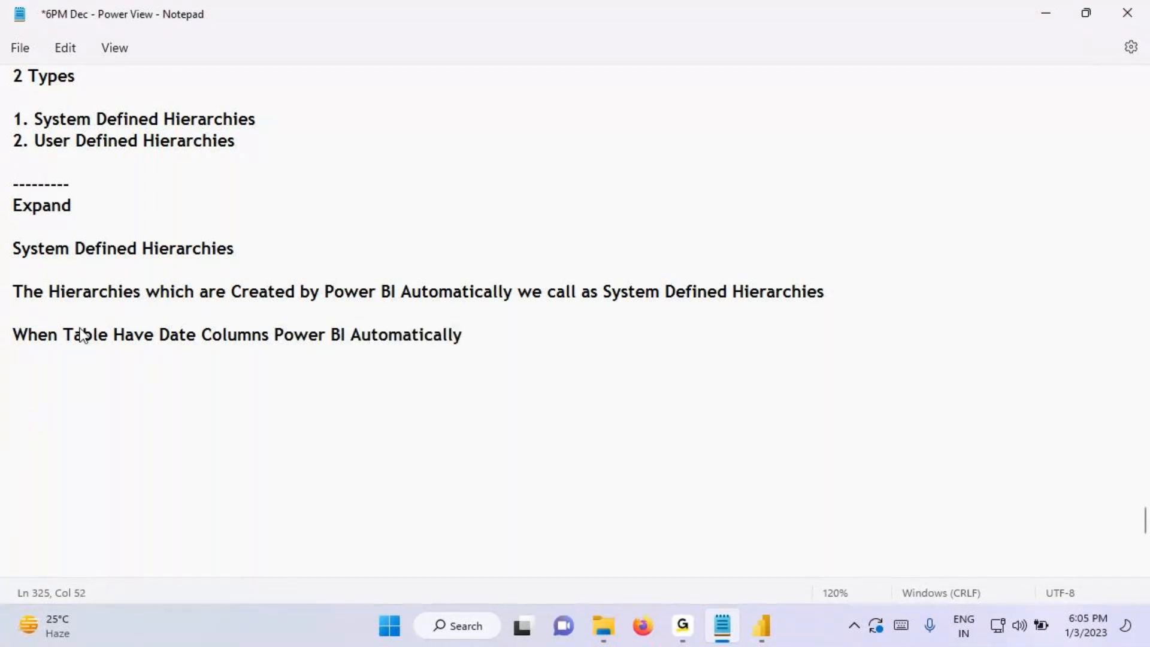
type(" Create a ")
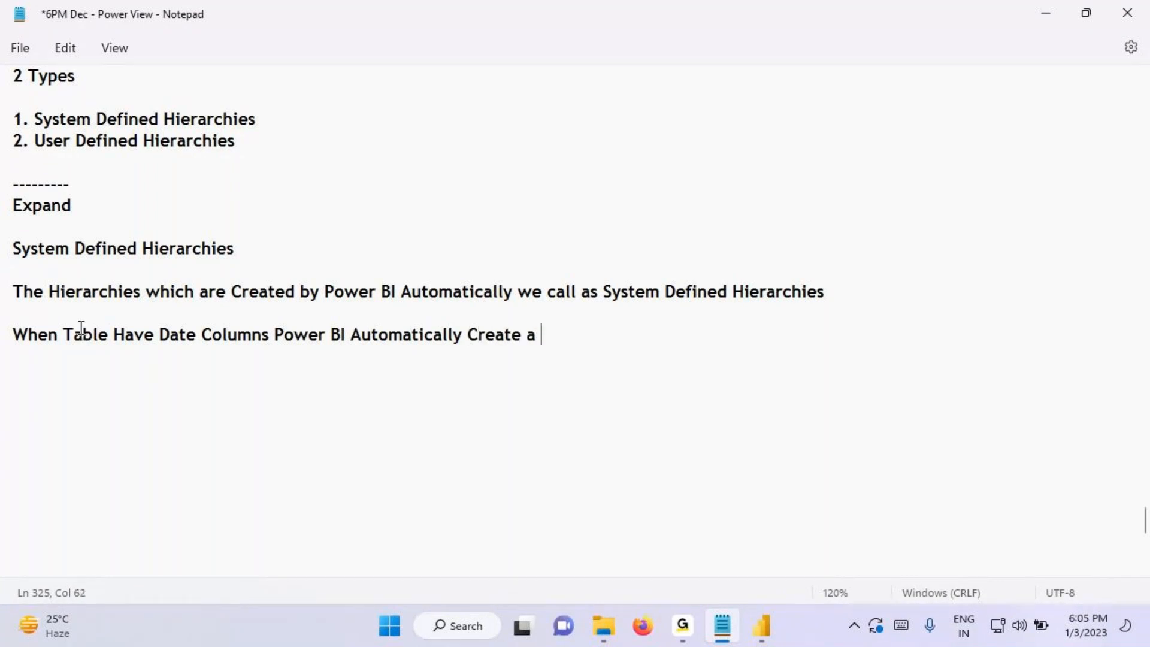
type("Date Hierar===")
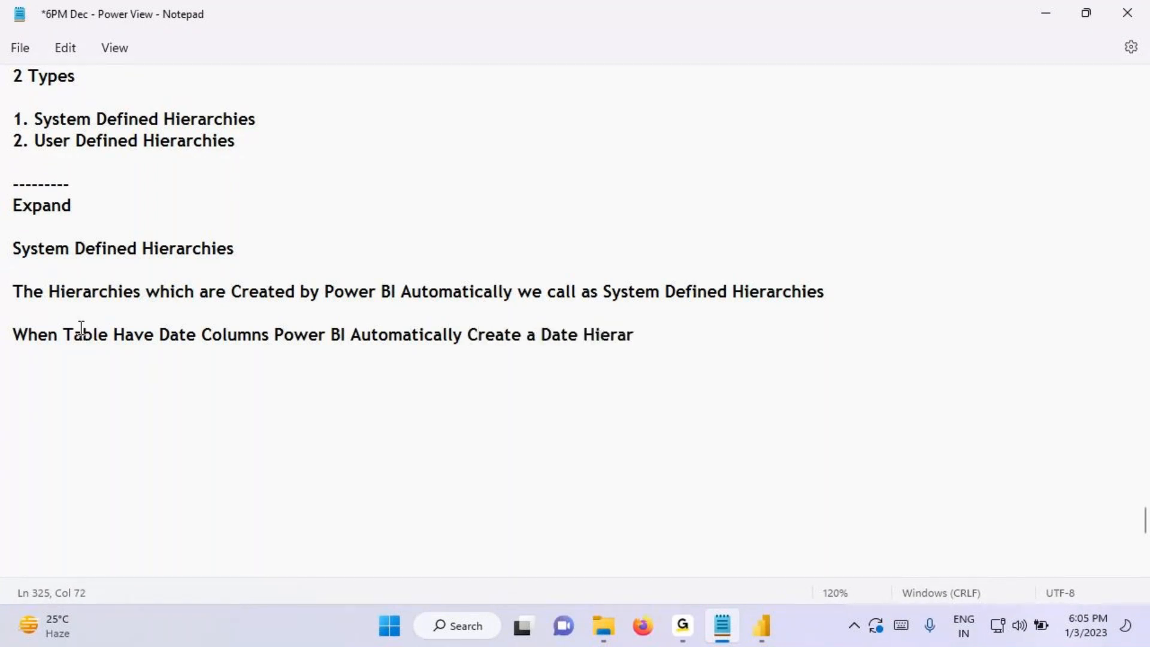
key("BackSpace")
key("BackSpace")
key("BackSpace")
key("BackSpace")
key("BackSpace")
type("archy")
key("ctrl+s")
Step: Add the example line "Eg: Date Hierarchy" below the new sentence, copying the term from that sentence
left_click_drag(442, 334, 666, 331)
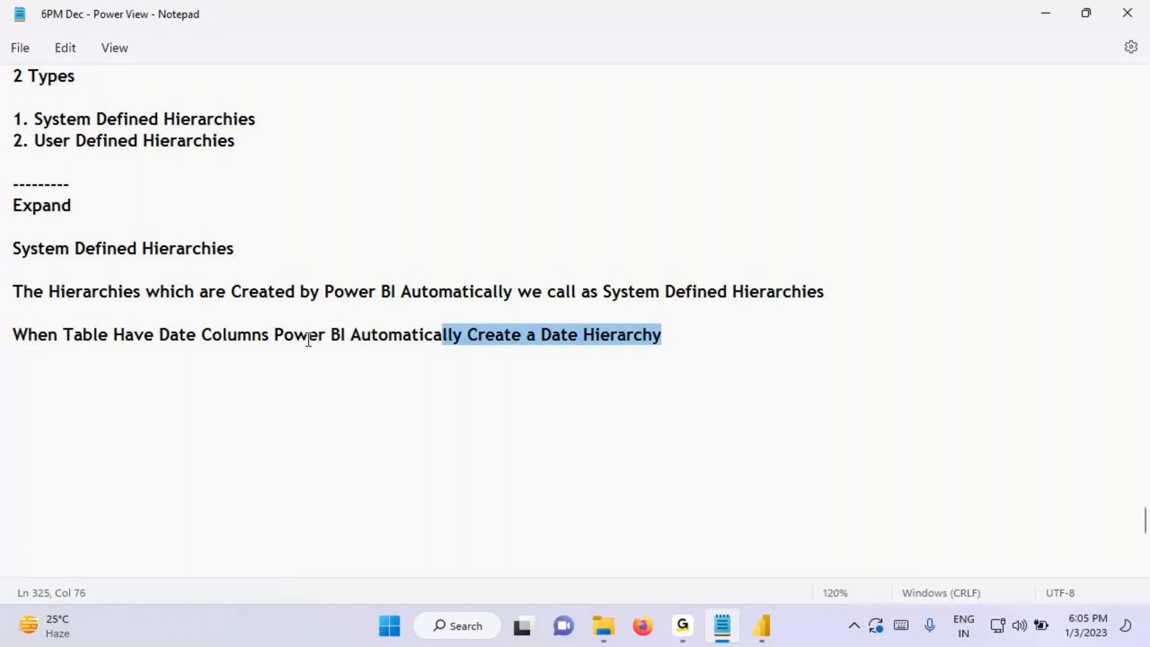
left_click(21, 383)
left_click_drag(48, 255, 252, 249)
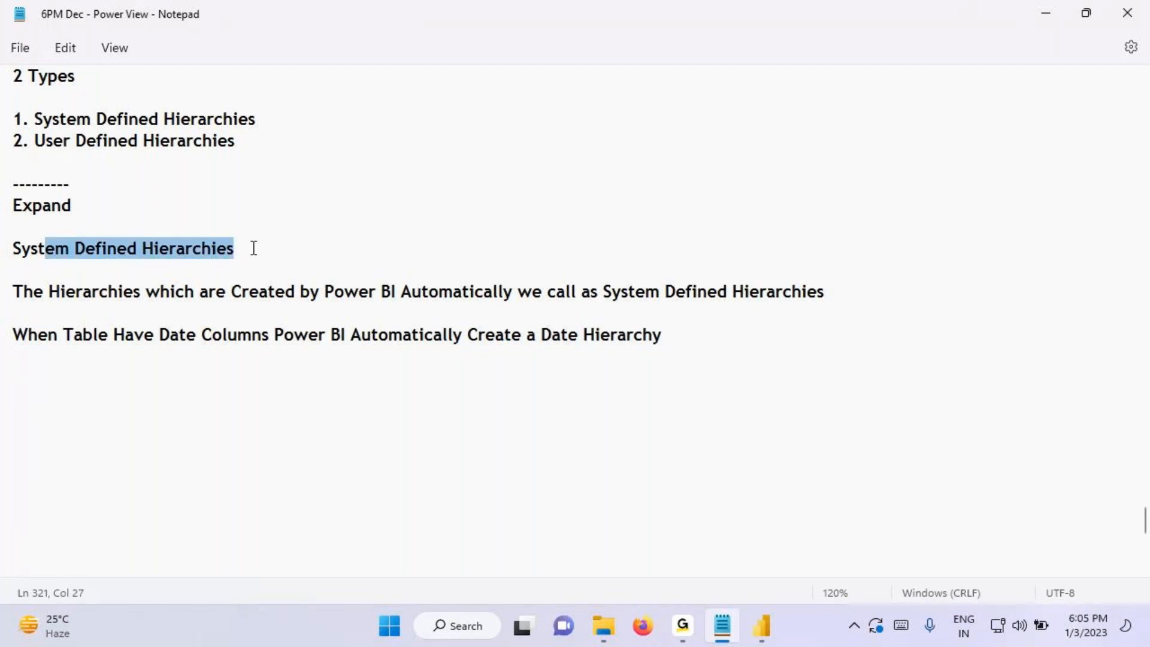
left_click(50, 363)
key("Return")
type("E")
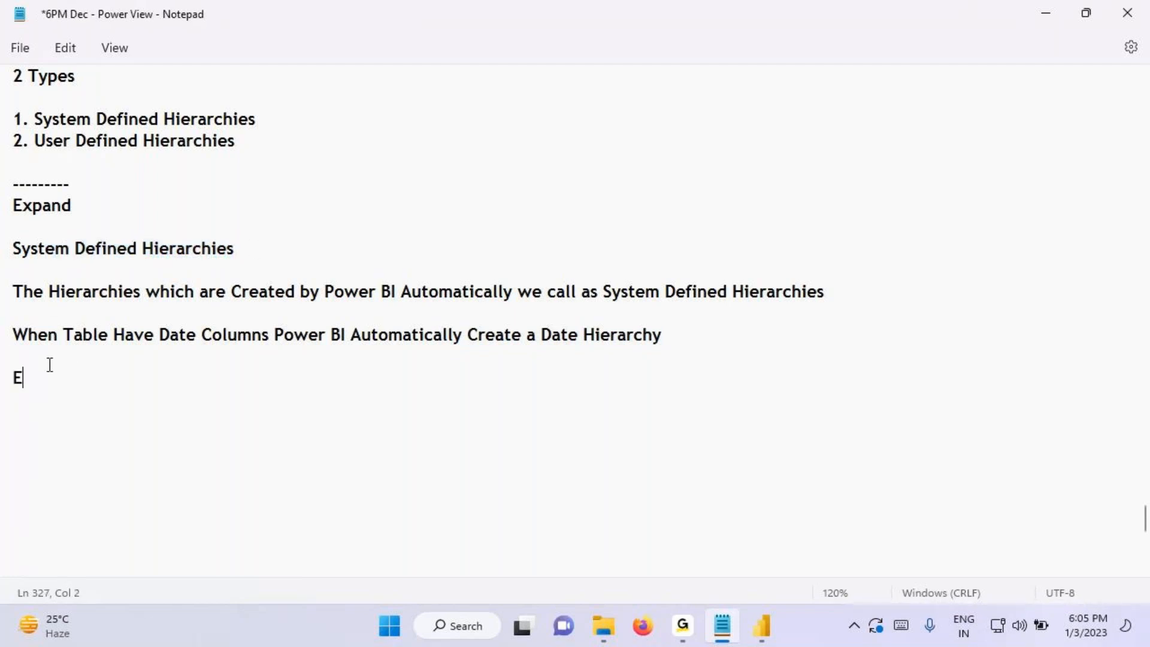
type("g: D")
left_click_drag(544, 336, 643, 348)
key("ctrl+c")
left_click(44, 378)
left_click_drag(44, 377, 118, 377)
key("ctrl+v")
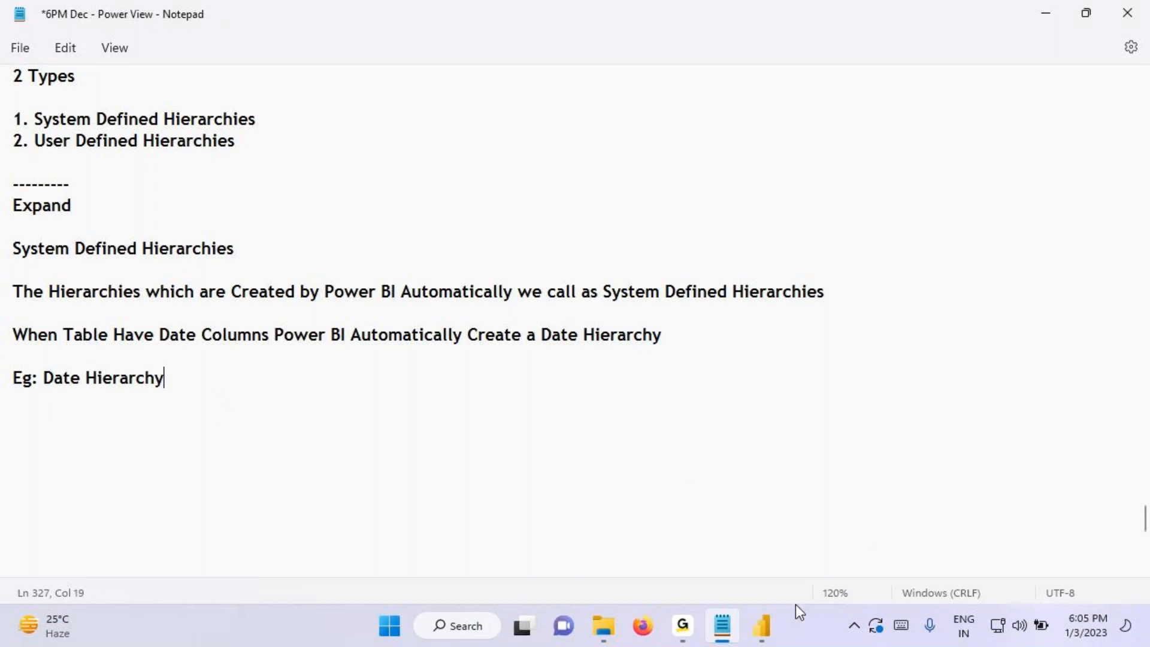
Step: Switch to Power BI Desktop and examine the Sales column in relation to the order dates, marking the link with on-screen ink
left_click(764, 626)
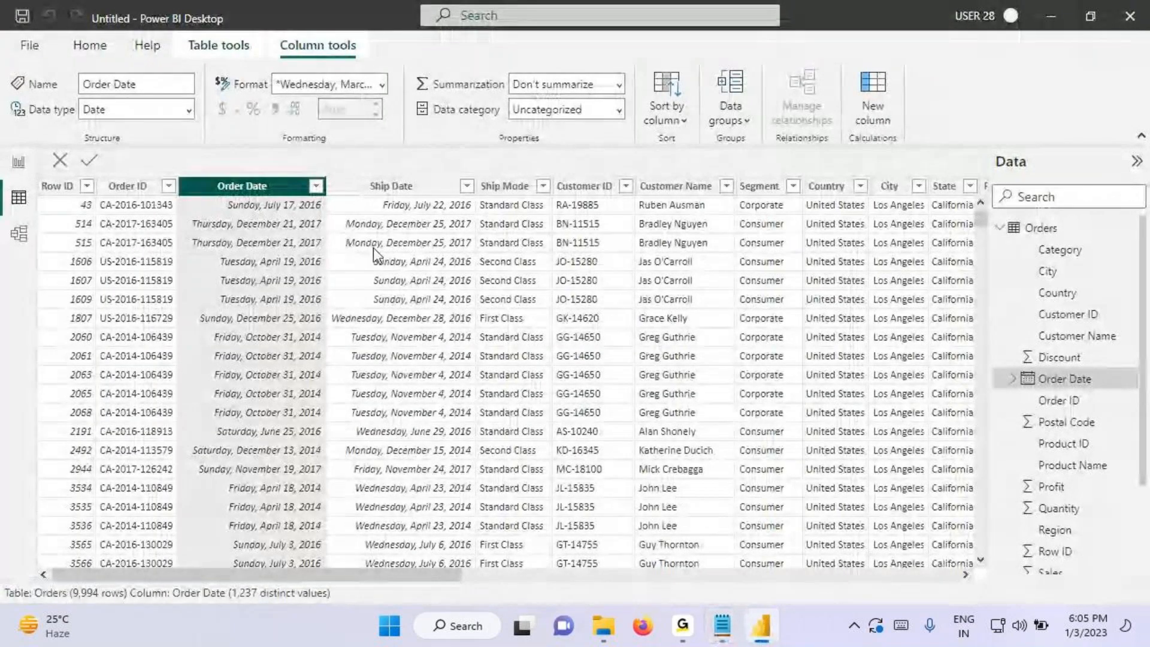
scroll(711, 214, "right", 10)
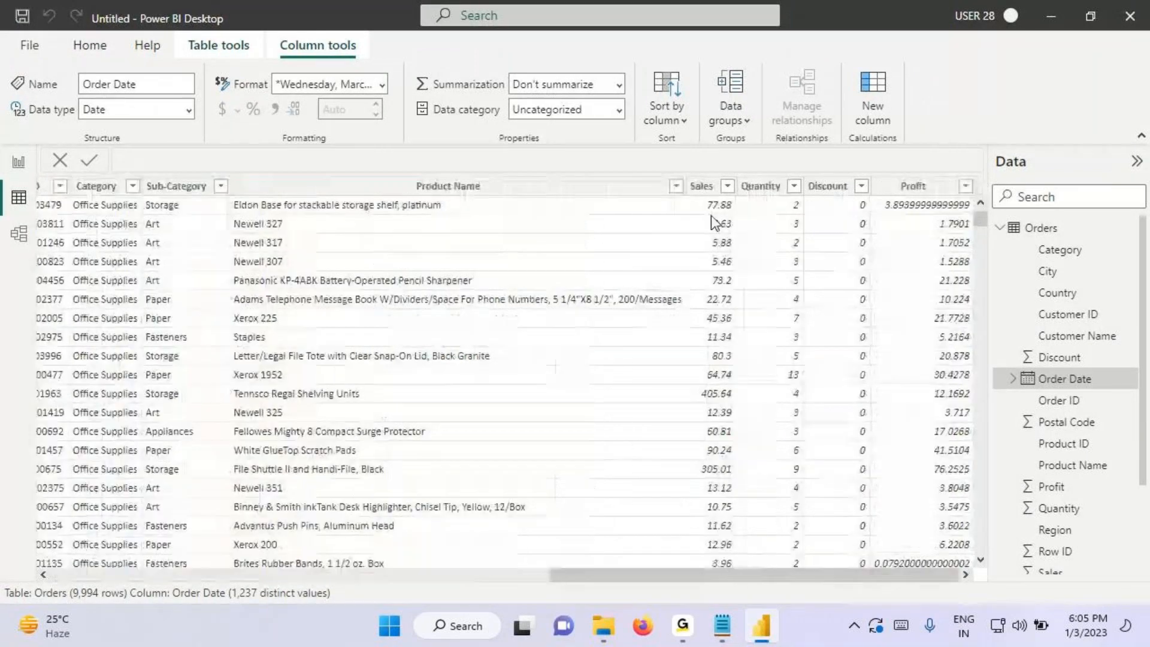
left_click(701, 189)
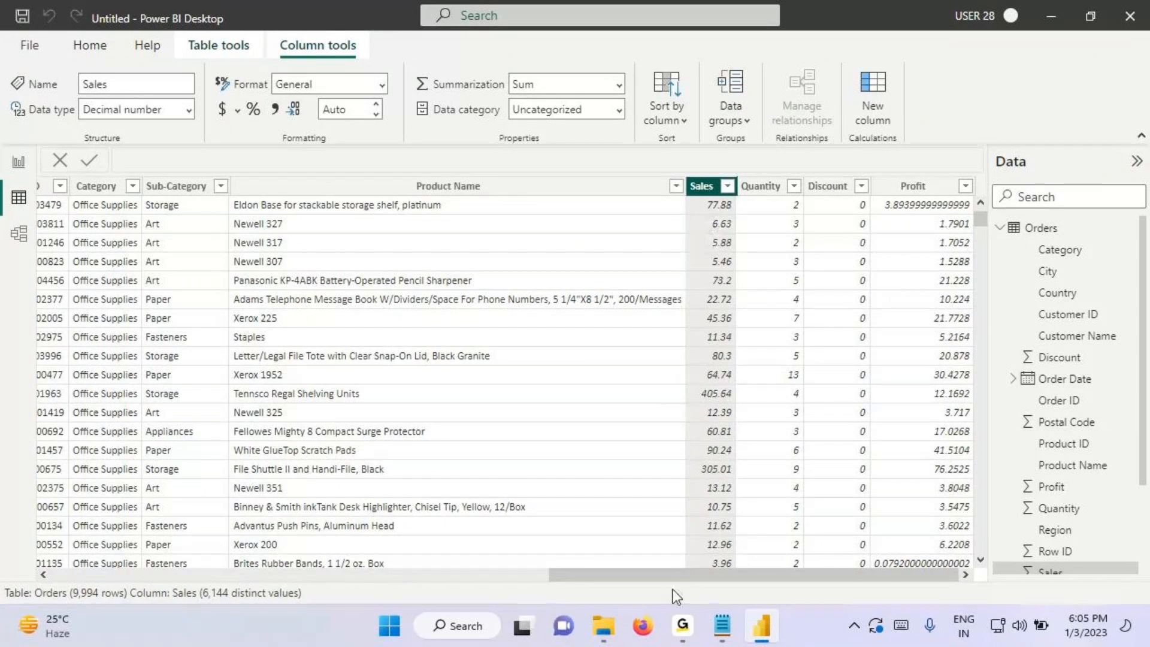
left_click_drag(674, 576, 82, 572)
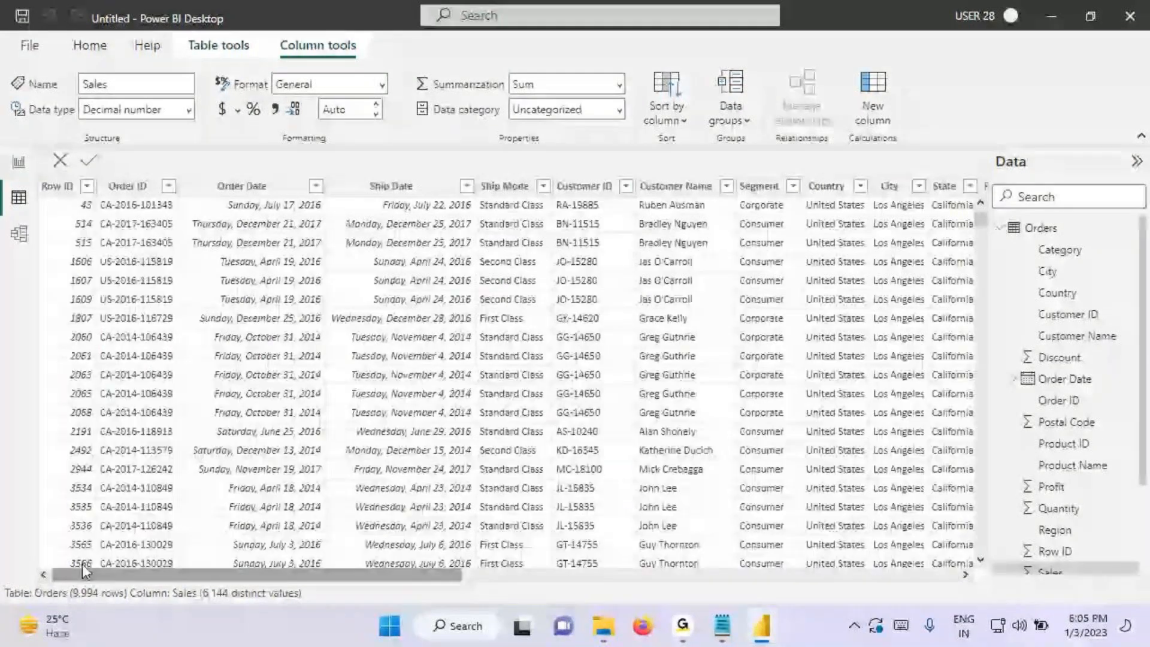
key("ctrl+2")
left_click_drag(252, 210, 331, 211)
mouse_move(943, 206)
left_mouse_down()
mouse_move(1050, 189)
mouse_move(1061, 166)
mouse_move(1102, 182)
left_mouse_up()
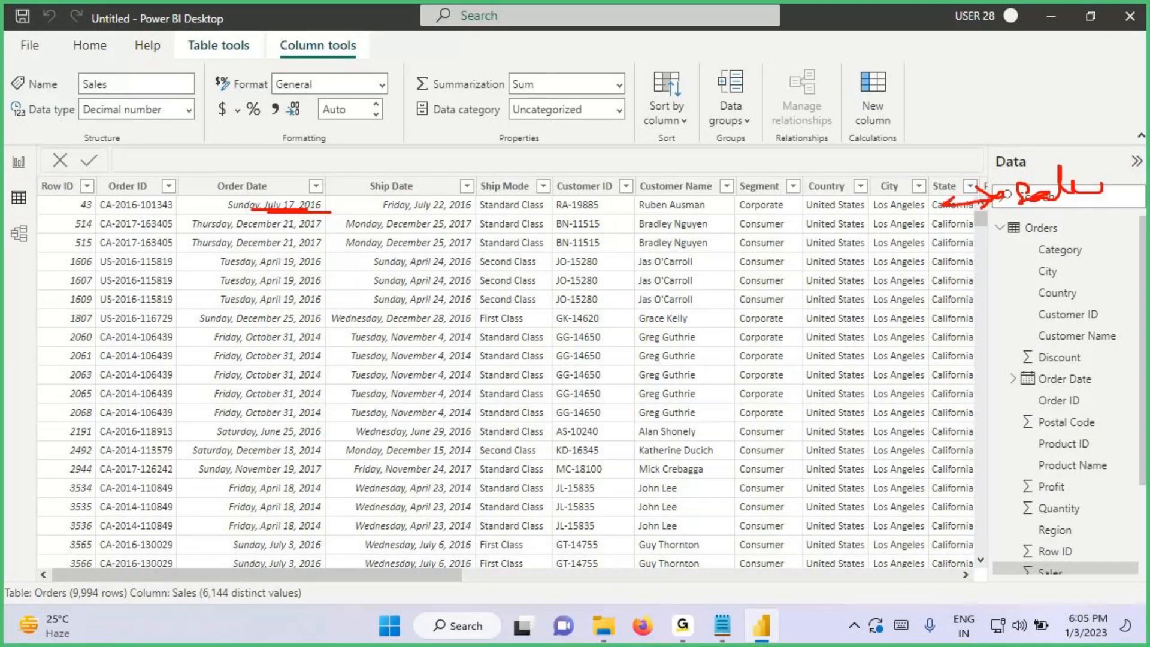
key("Escape")
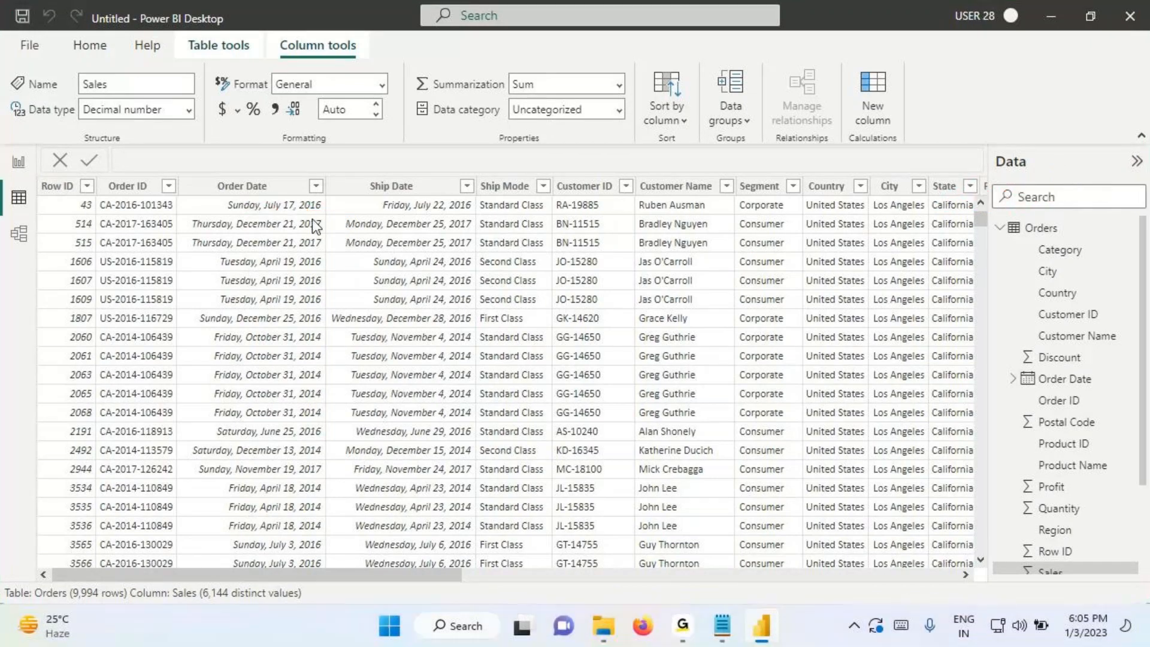
Step: Select the Order Date column and examine the different years in its rows, underlining them with on-screen ink
left_click(312, 179)
key("ctrl+2")
left_click_drag(202, 194, 286, 190)
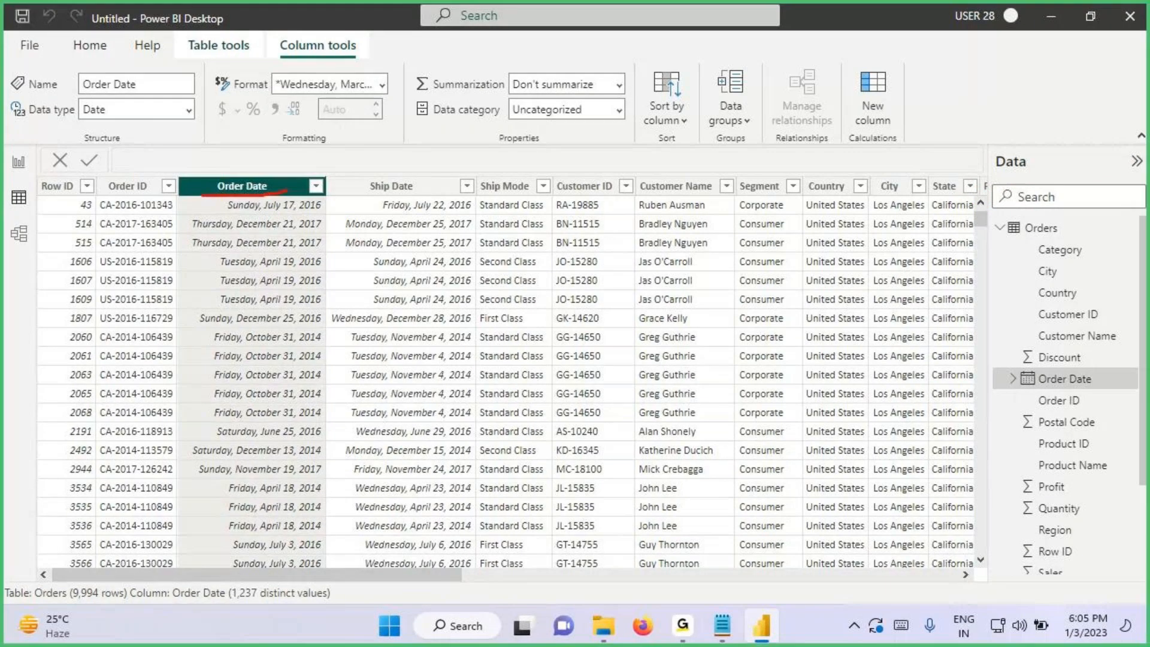
left_click_drag(304, 346, 339, 345)
key("Escape")
scroll(293, 389, "down", 3)
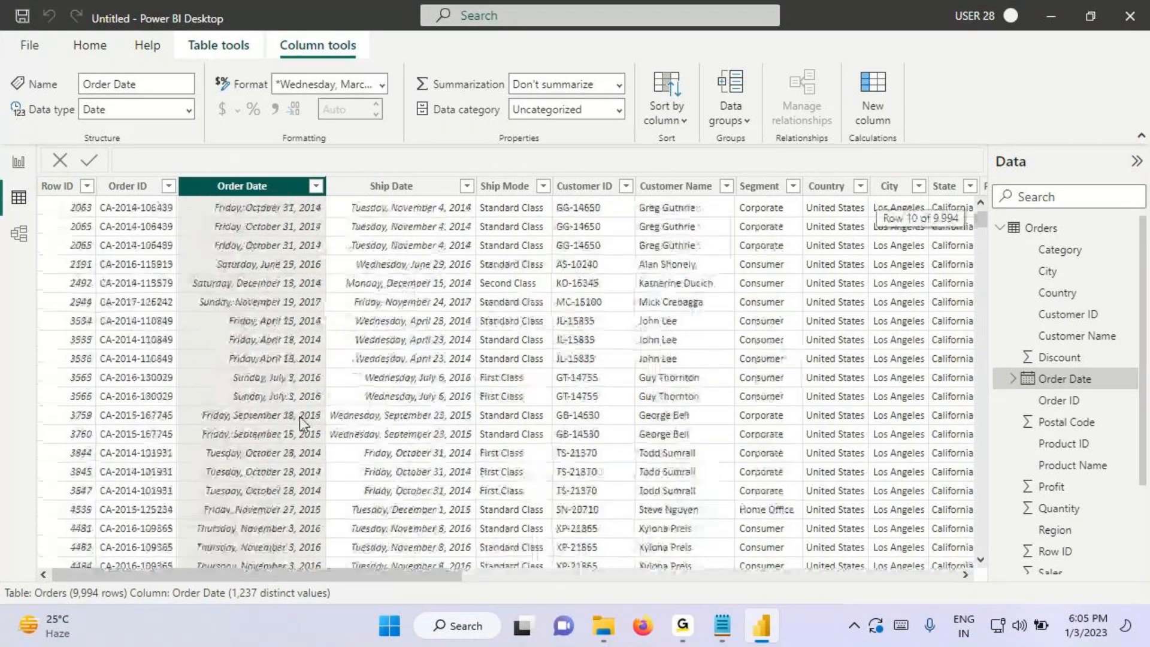
mouse_move(298, 423)
left_mouse_down()
mouse_move(330, 423)
mouse_move(333, 404)
left_mouse_up()
mouse_move(298, 420)
left_mouse_down()
mouse_move(333, 422)
mouse_move(345, 404)
left_mouse_up()
left_click_drag(296, 311, 352, 314)
left_click_drag(250, 202, 258, 273)
mouse_move(277, 197)
left_mouse_down()
mouse_move(258, 193)
mouse_move(263, 129)
mouse_move(243, 152)
left_mouse_up()
left_click_drag(264, 112, 309, 163)
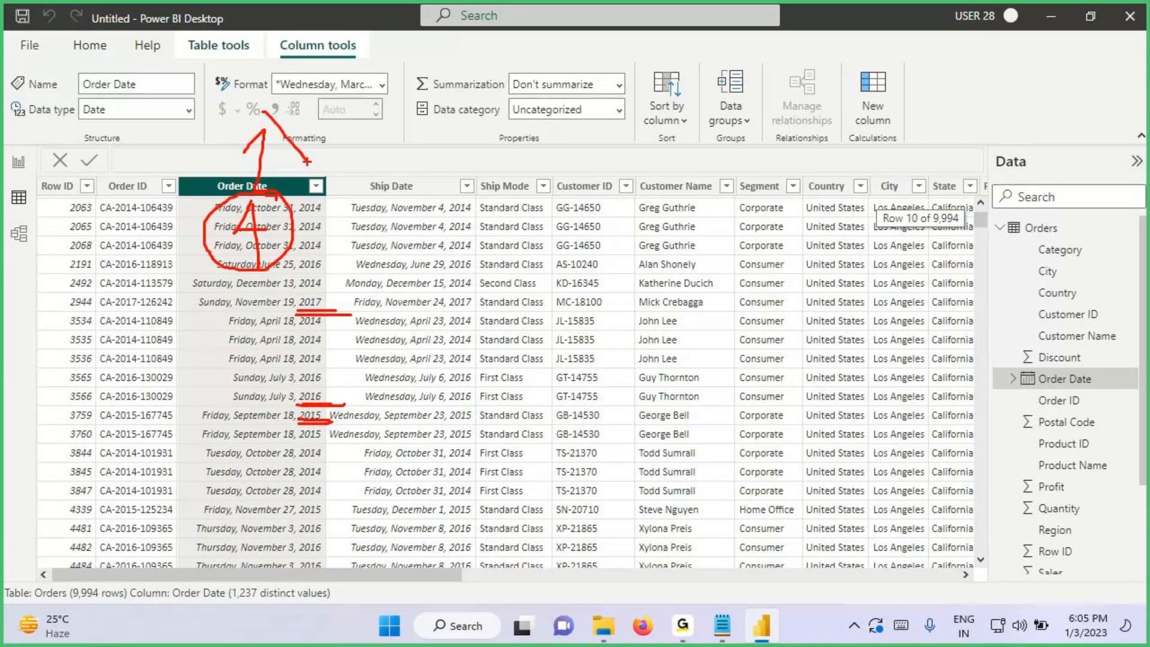
key("Escape")
Step: Switch to the Notepad notes and add the column headings Order Date and Sales, spaced apart, below the example line
key("alt+Tab")
type("Or")
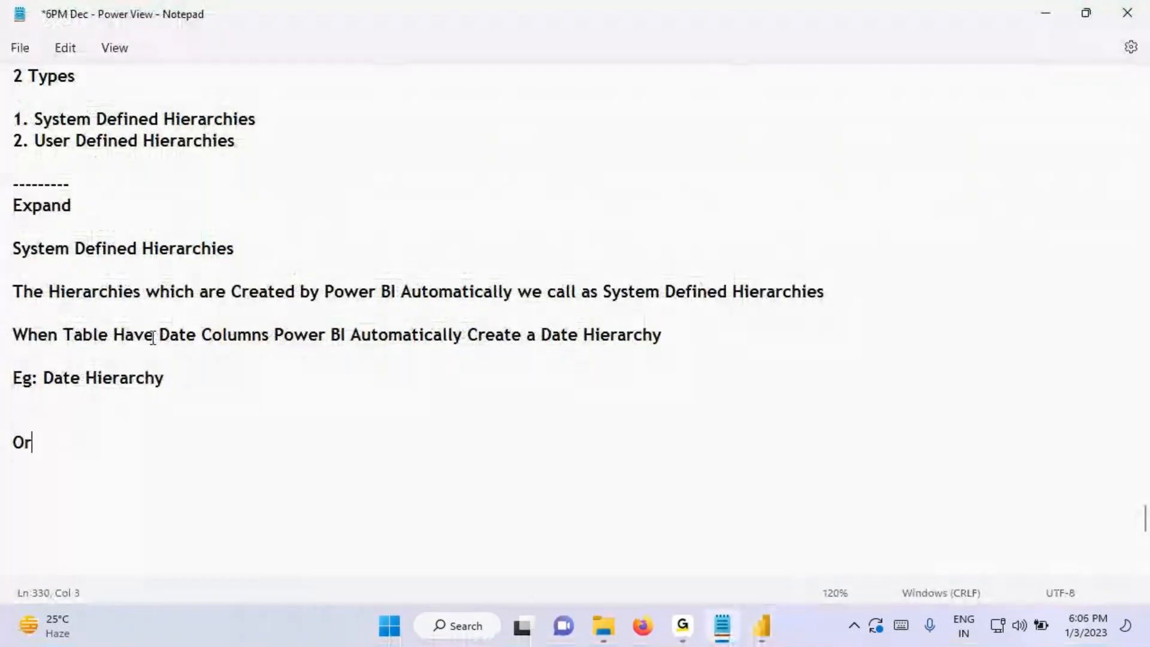
type("der Date")
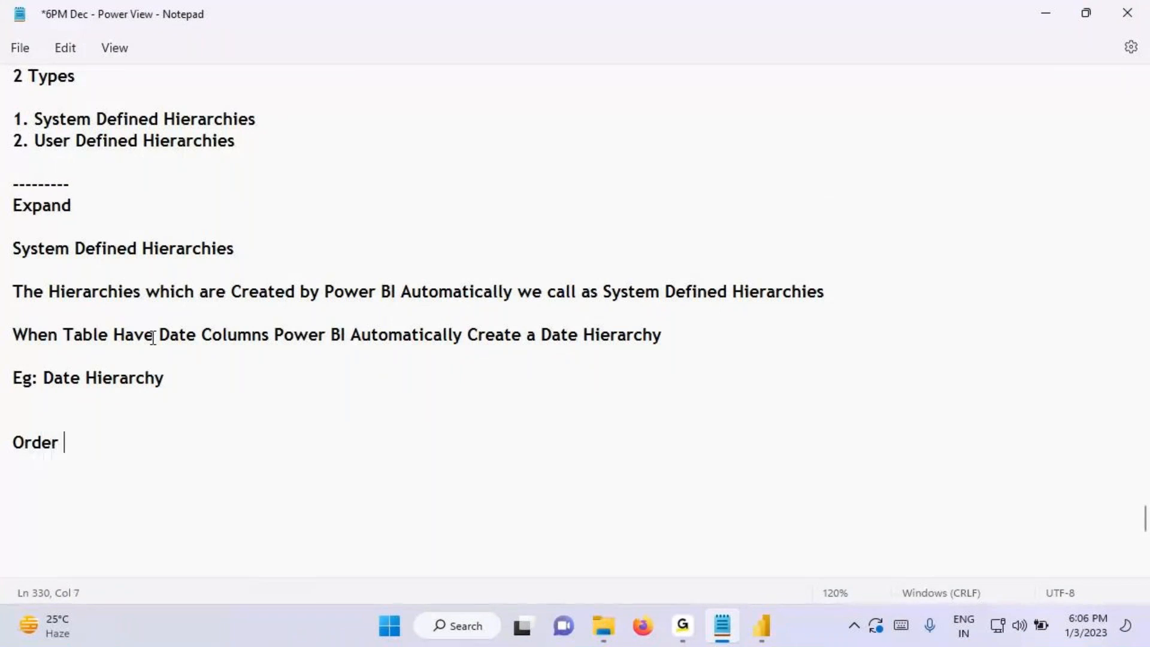
key("Tab")
key("Tab")
key("Tab")
type("Sales")
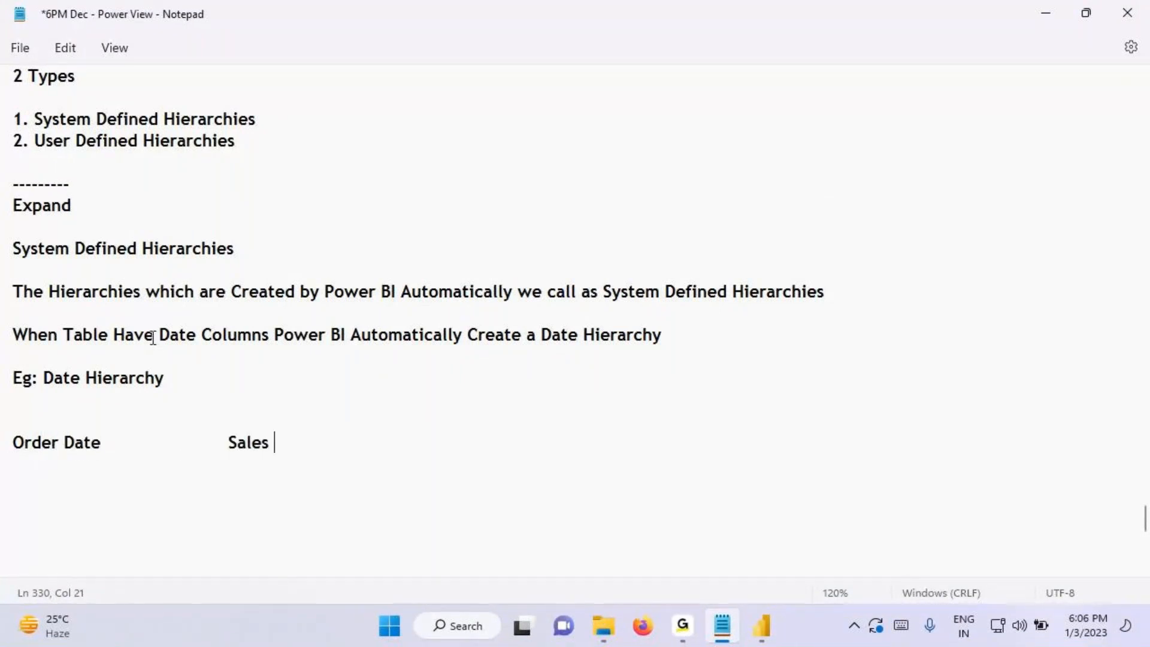
Step: Add a comma after Order Date and remove the wide gap so the notes line reads "Order Date , Sales"
left_click(6, 450)
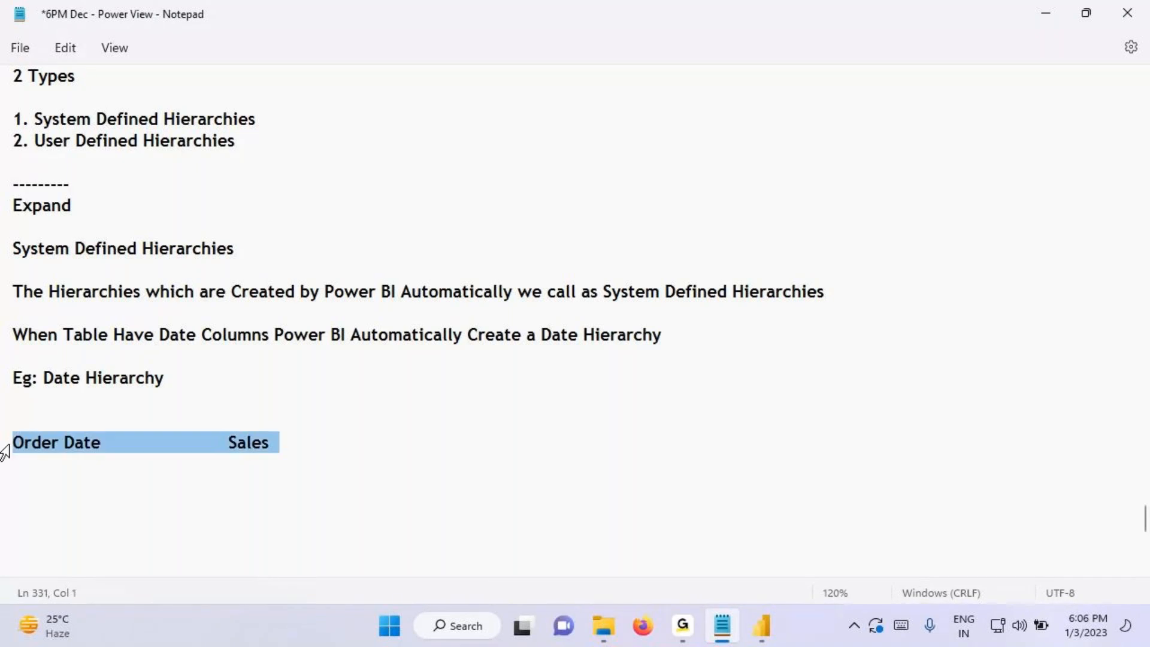
left_click(70, 446)
left_click(775, 629)
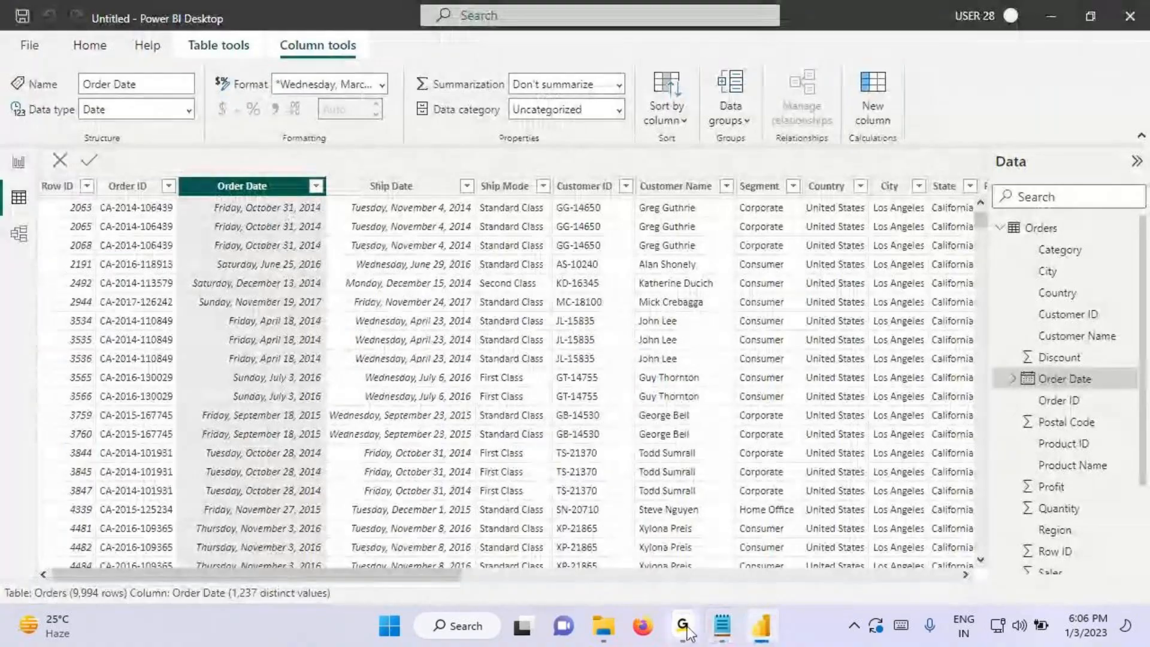
left_click(722, 626)
left_click(108, 443)
type(",")
left_click_drag(228, 443, 277, 442)
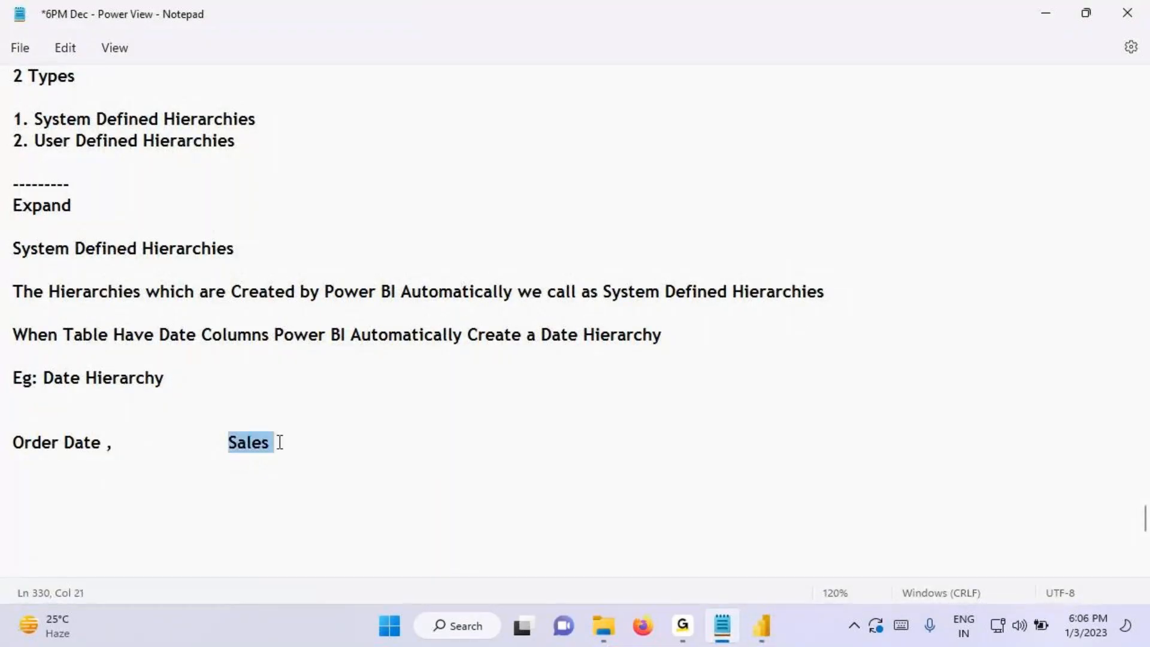
key("Left")
key("BackSpace")
key("BackSpace")
key("BackSpace")
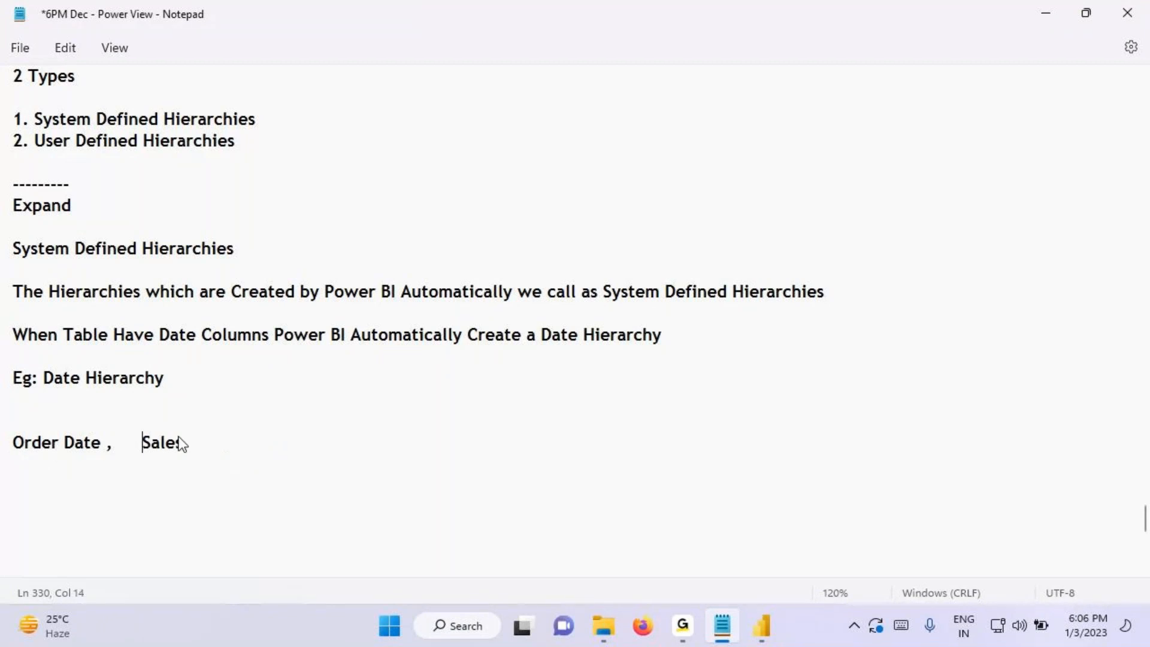
key("BackSpace")
left_click_drag(25, 443, 264, 443)
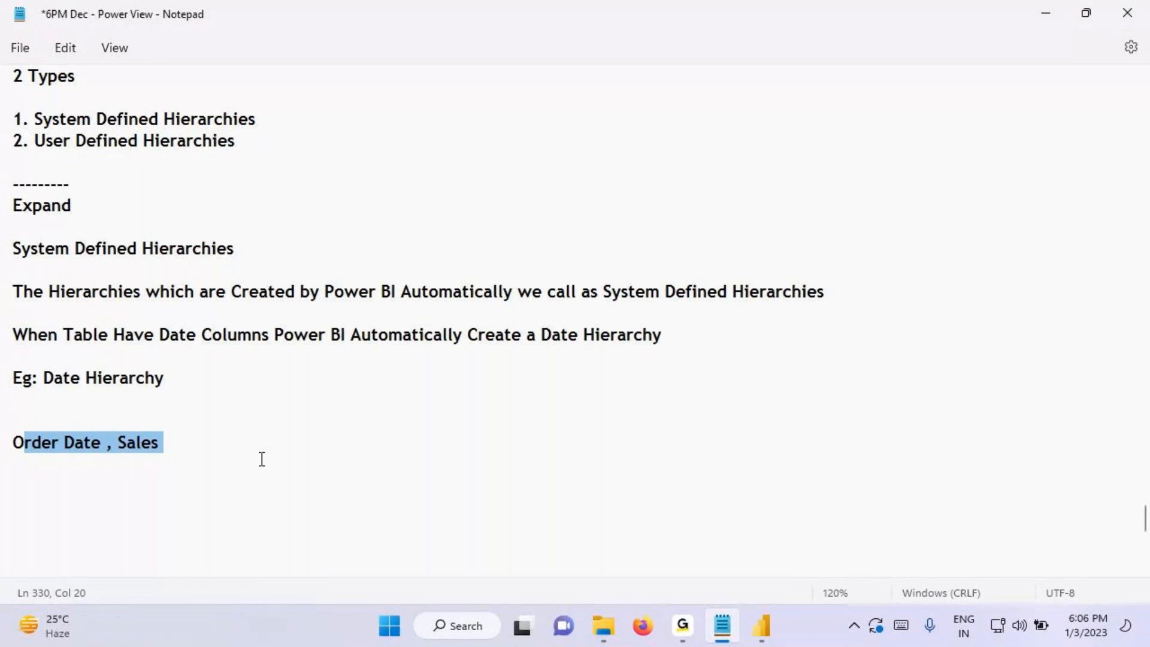
left_click(178, 444)
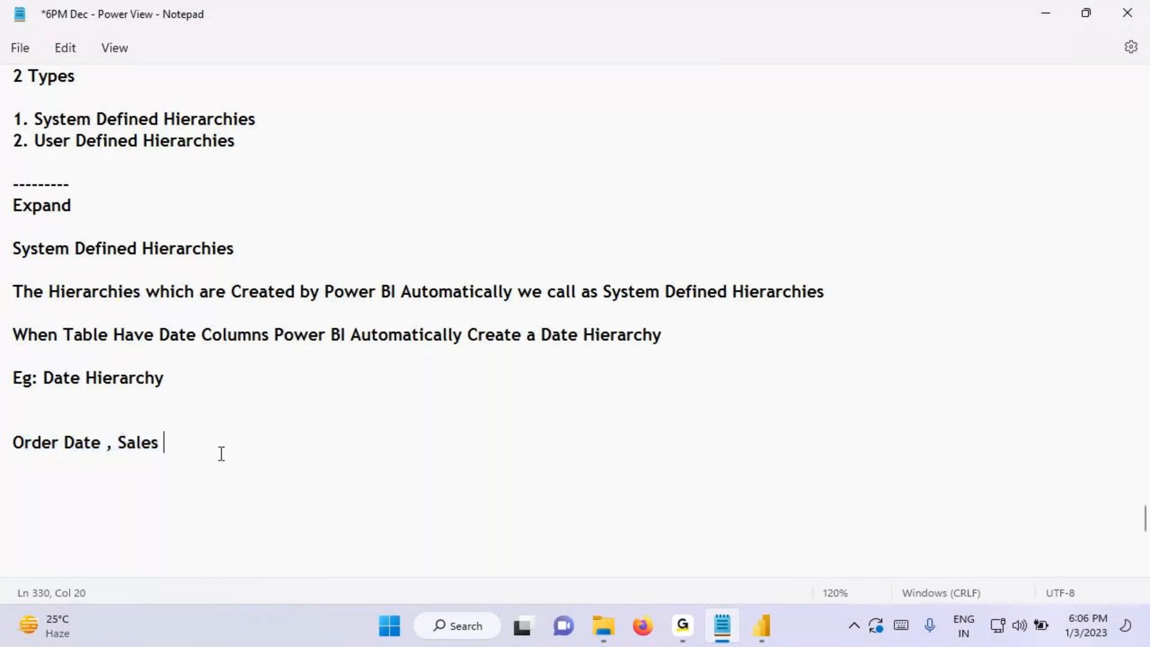
Step: Switch to Power BI Desktop and select the Sales column in the Orders table data
left_click(762, 626)
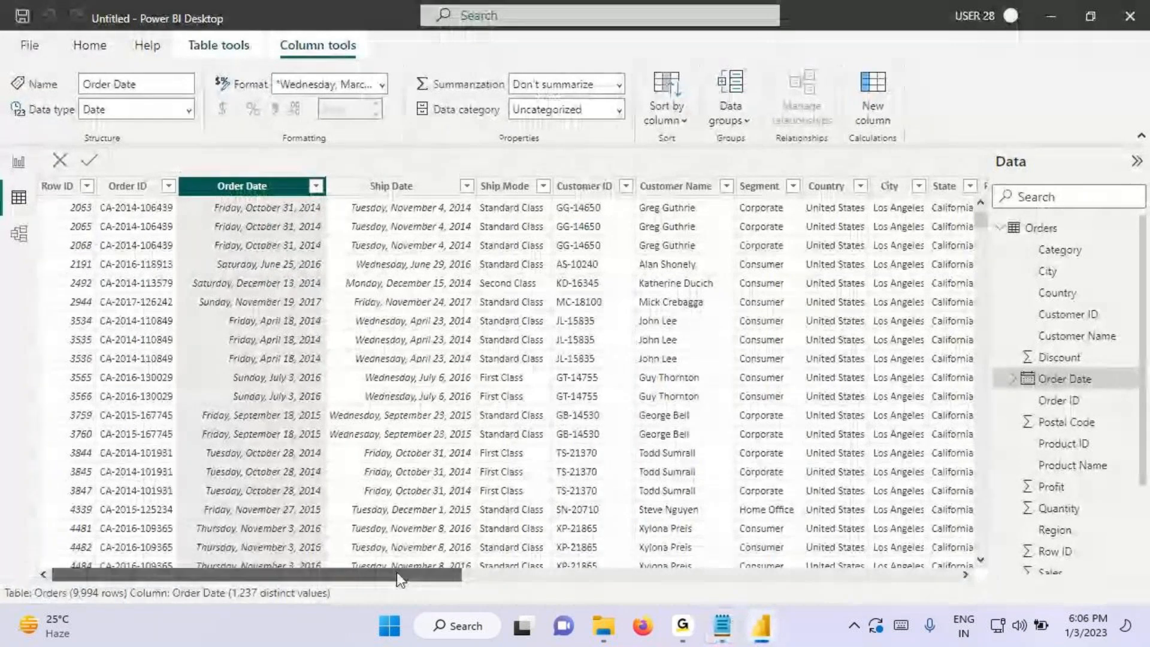
left_click_drag(396, 572, 893, 573)
left_click(704, 187)
Step: Add a card visual showing Sum of Sales to the report page and move it slightly lower
left_click(19, 162)
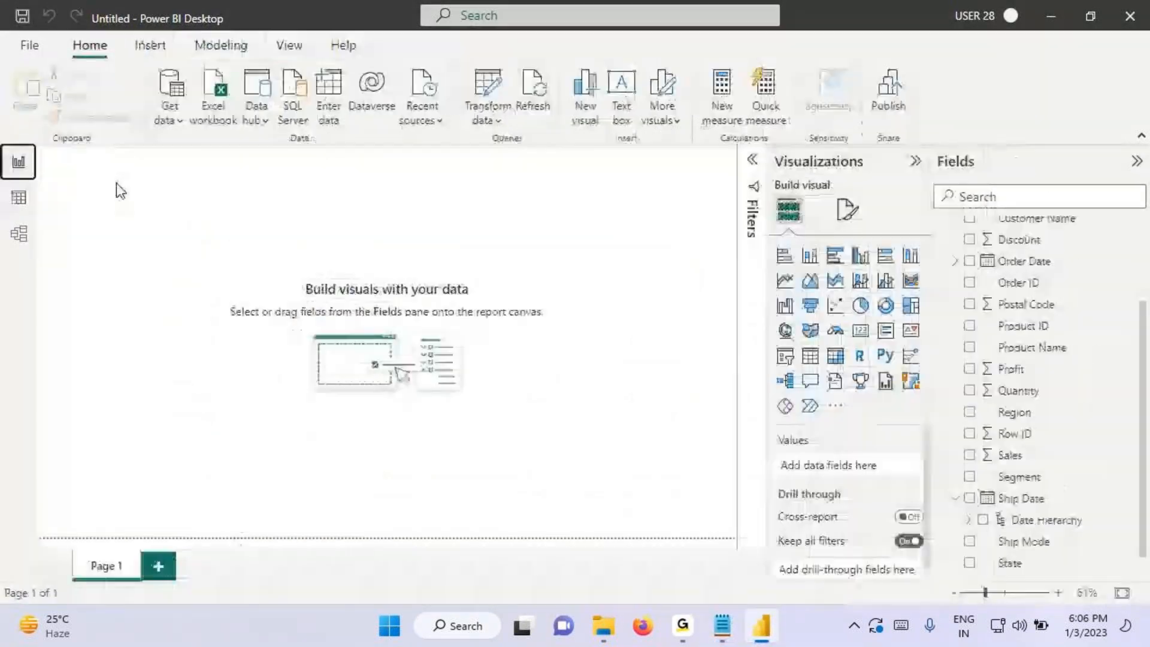
left_click(860, 330)
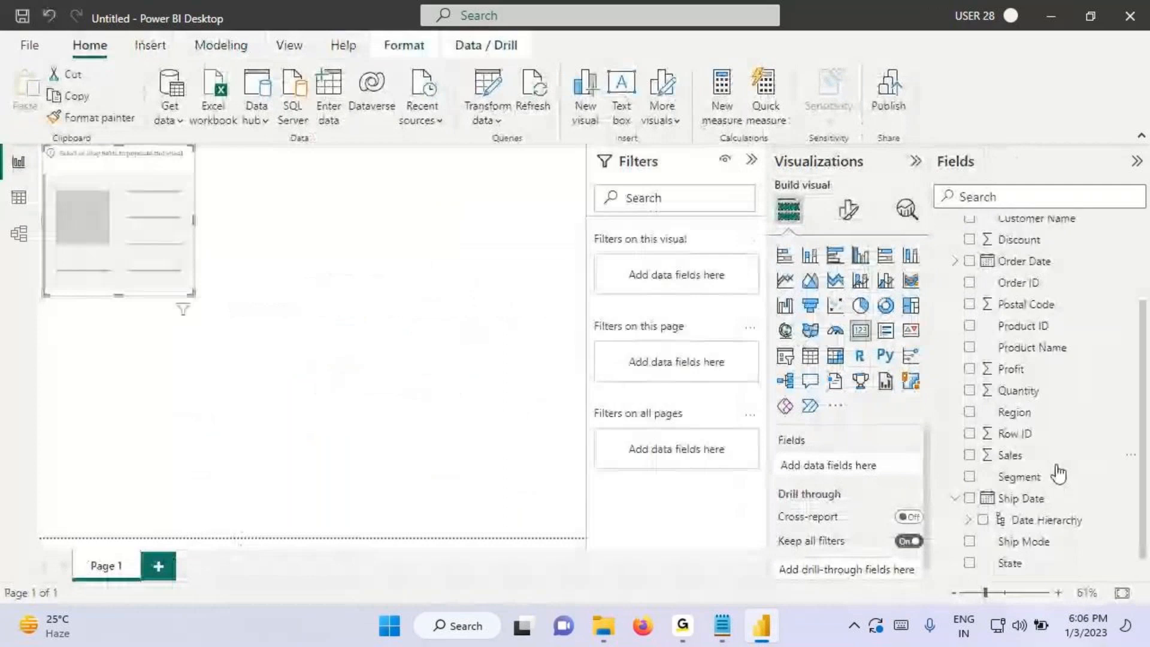
scroll(1048, 508, "down", 1)
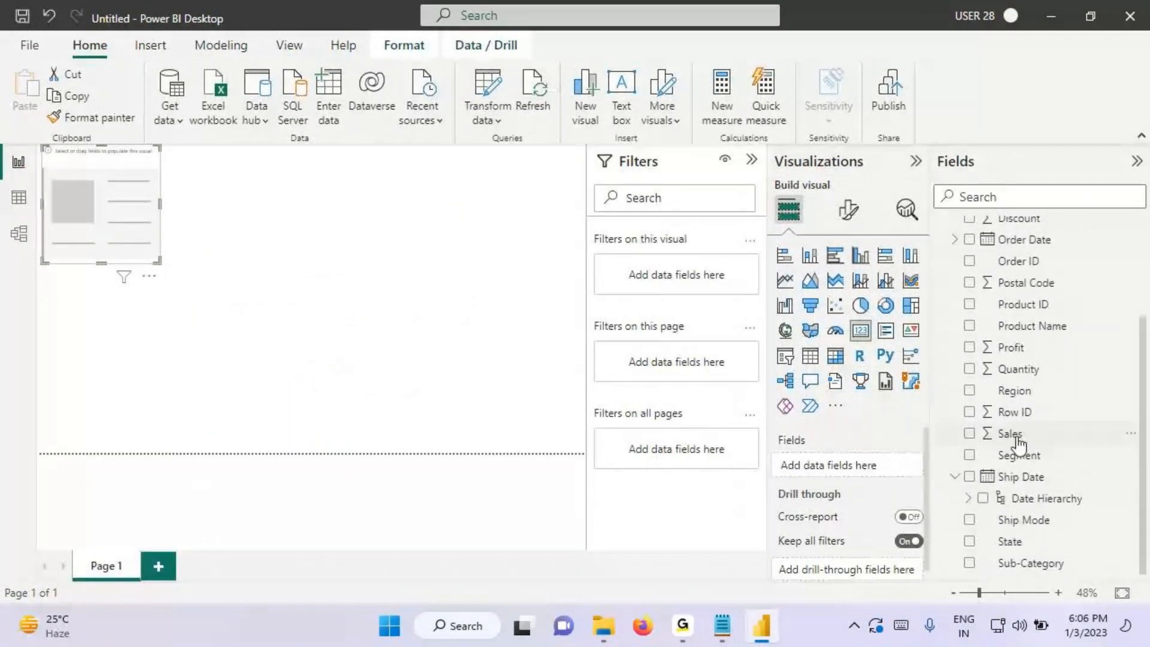
left_click_drag(1018, 443, 115, 244)
left_click(751, 159)
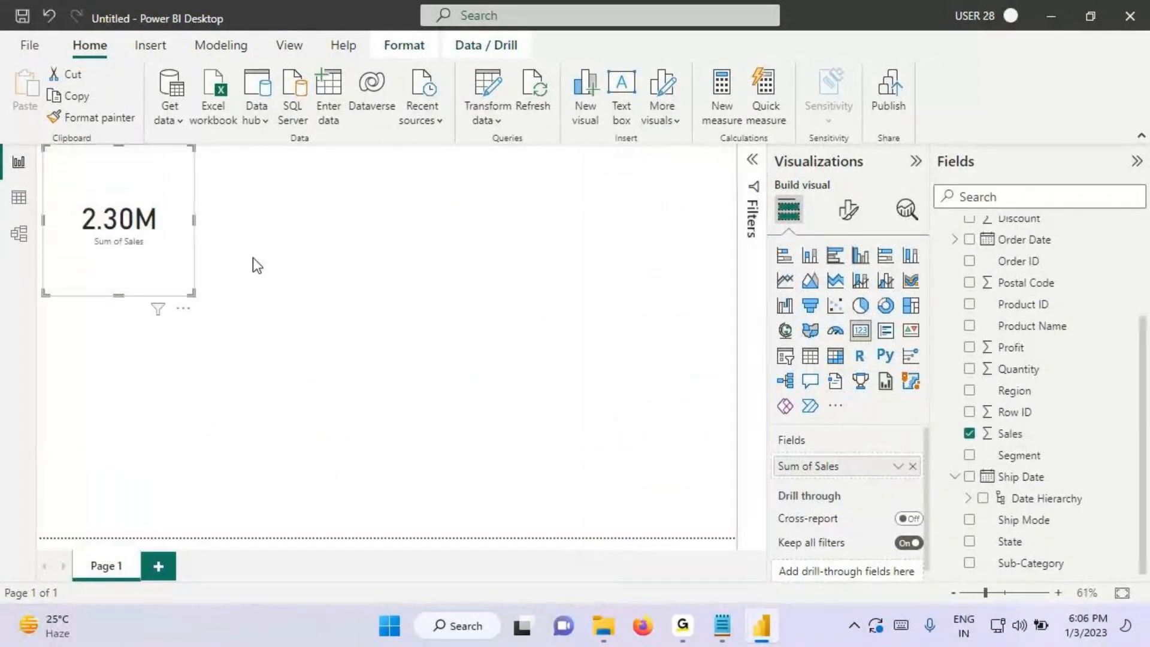
scroll(257, 265, "up", 3)
left_click_drag(157, 242, 162, 268)
left_click(286, 235)
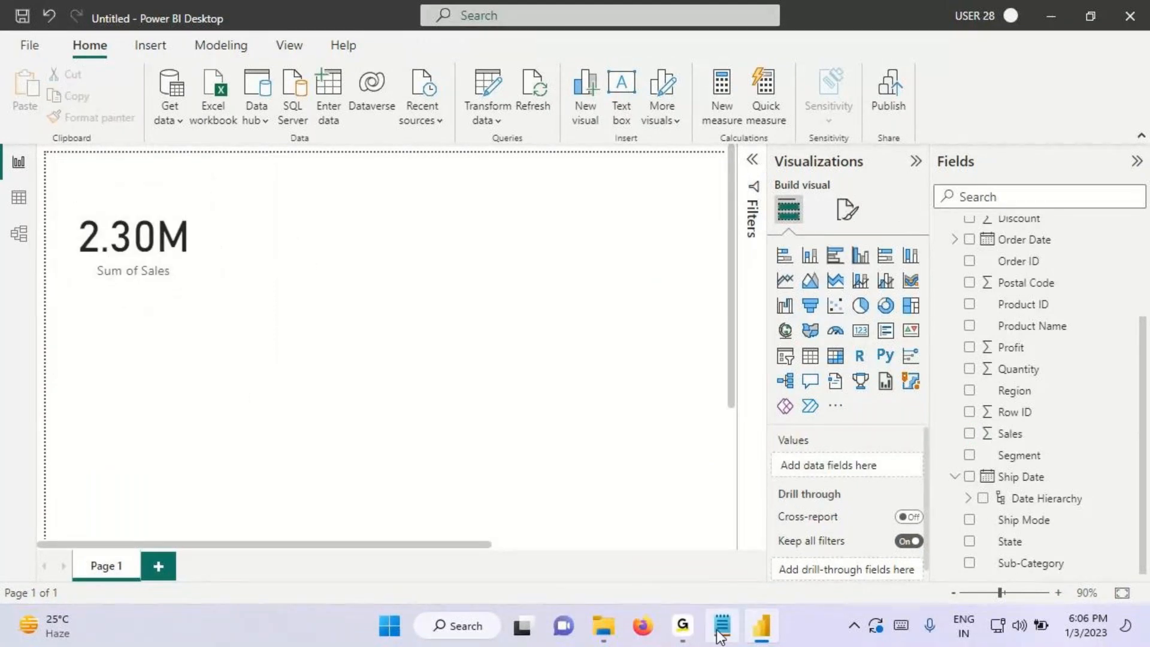
Step: Revisit Order Date in the Notepad notes, return to Power BI Desktop and select the Order Date column in the table data
left_click(721, 635)
left_click_drag(21, 441, 98, 442)
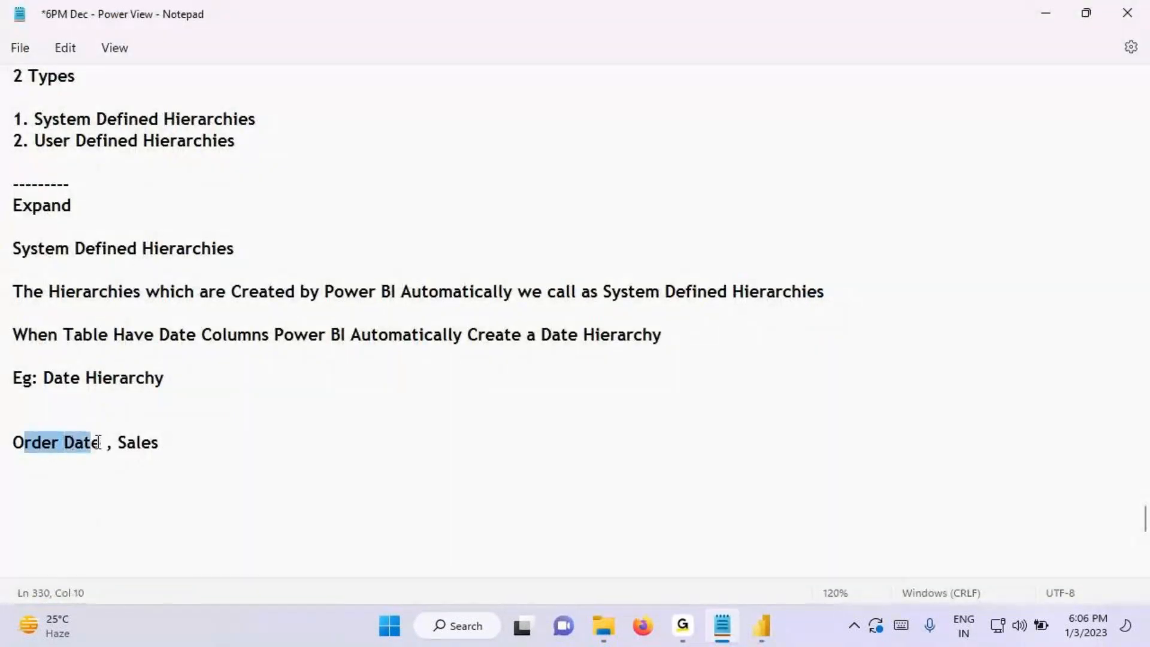
left_click(762, 626)
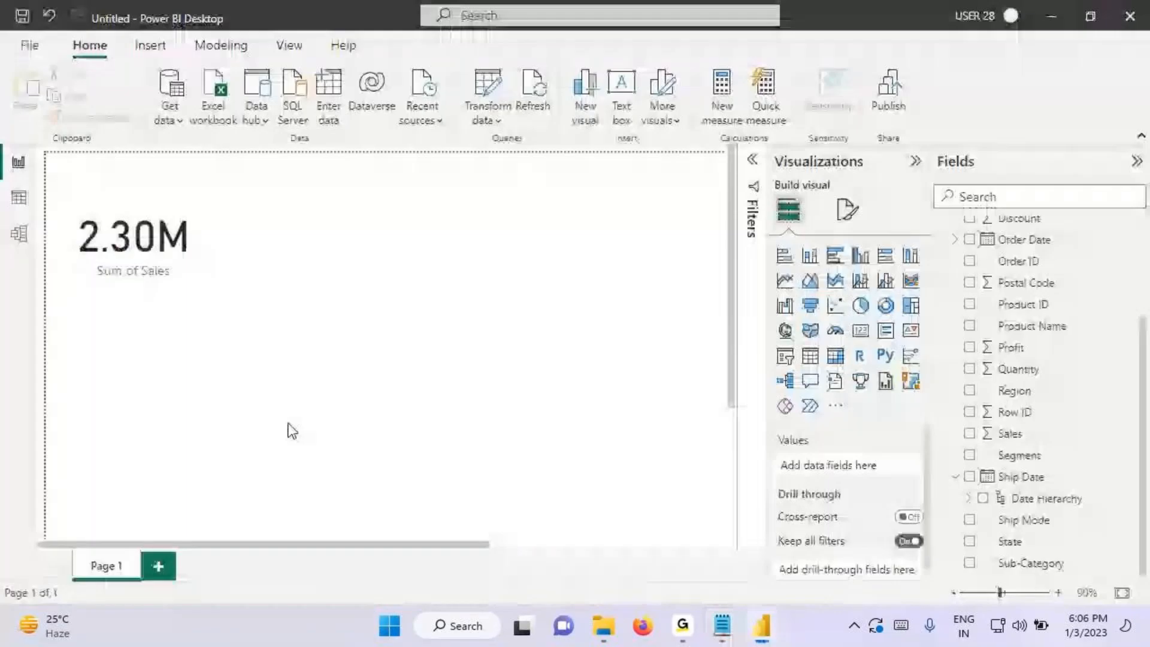
left_click(18, 198)
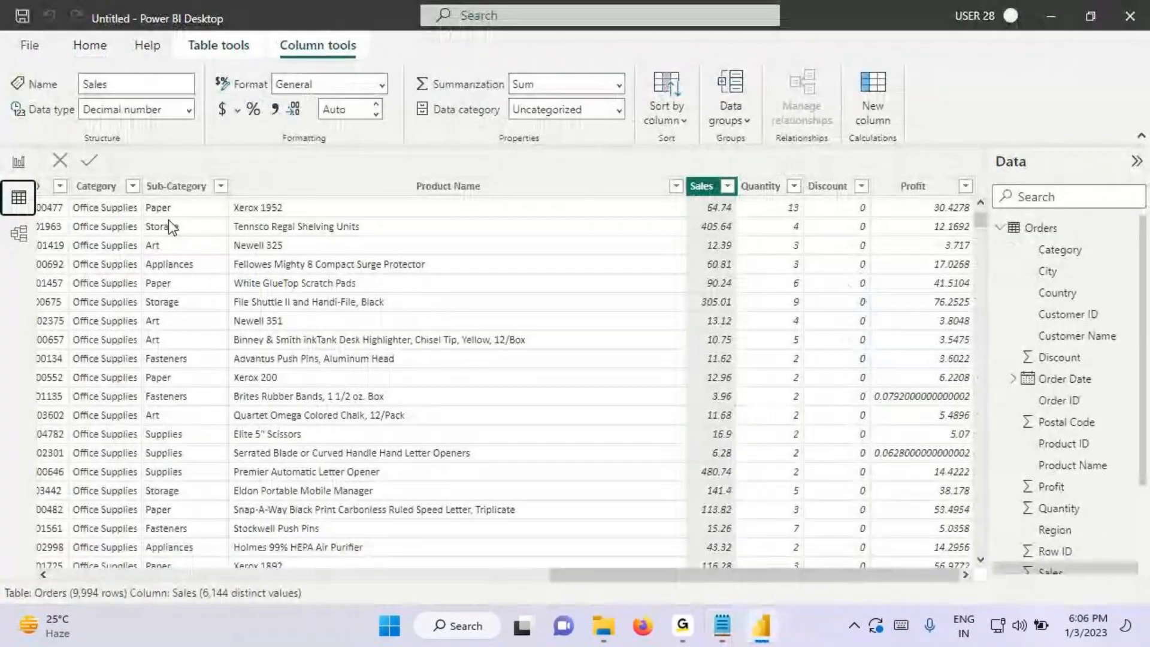
left_click_drag(563, 576, 175, 339)
left_click(242, 186)
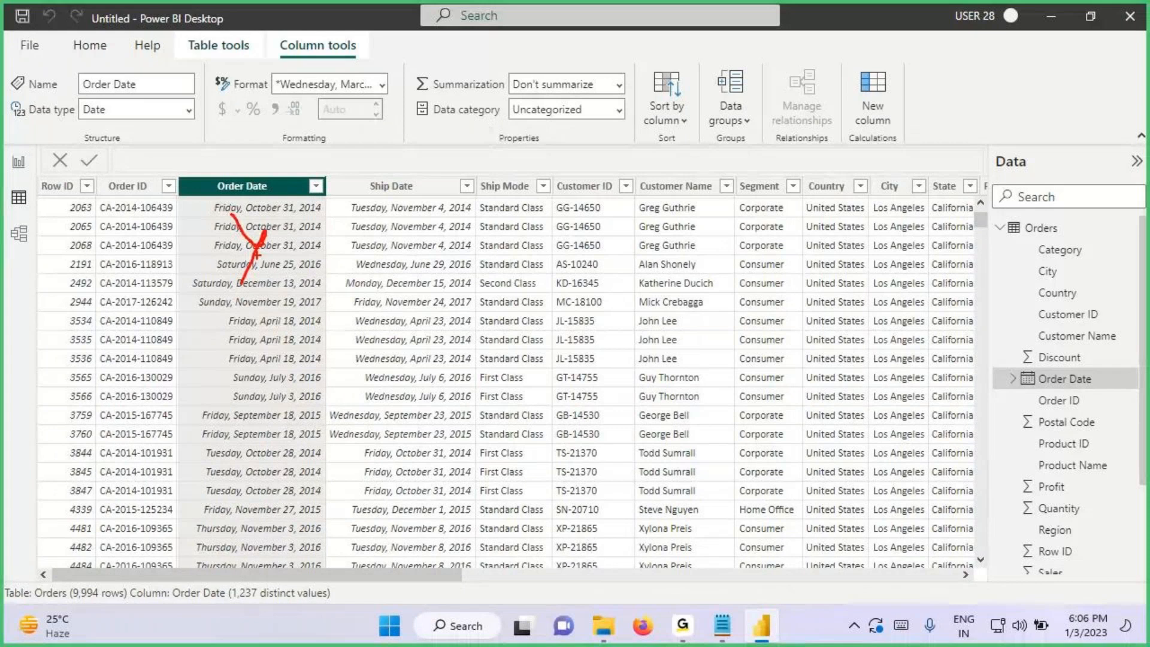
Step: Write "Year" over the Order Date rows with on-screen ink, underline the first dates, and clear the annotations
mouse_move(256, 255)
left_mouse_down()
mouse_move(290, 246)
mouse_move(329, 264)
left_mouse_up()
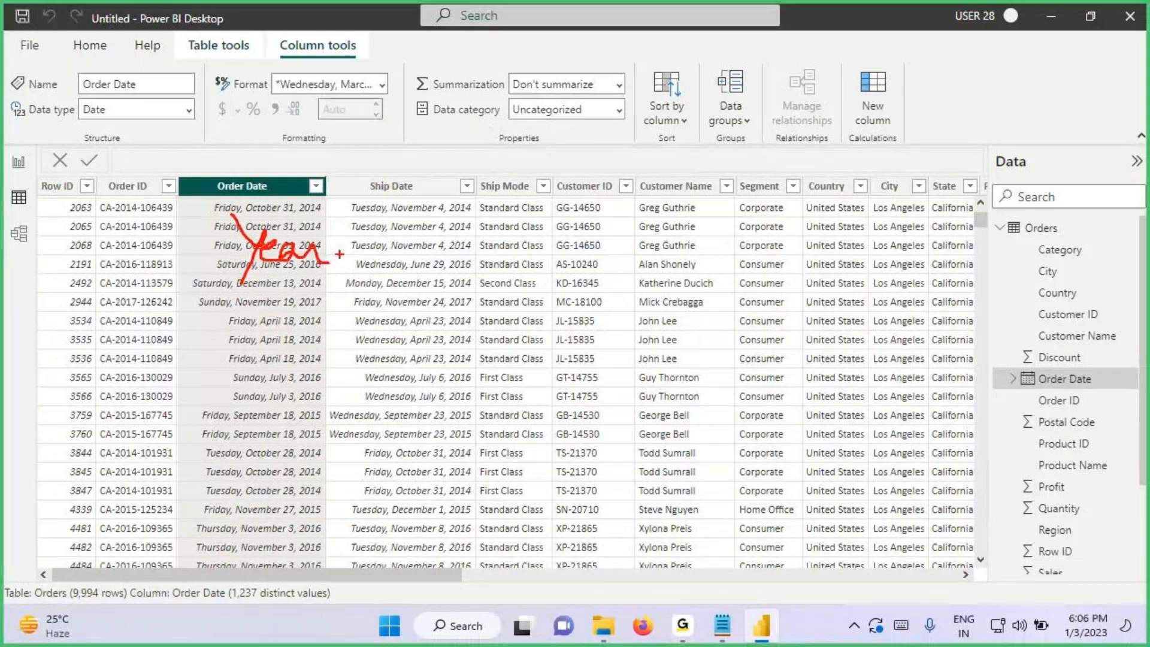
mouse_move(427, 221)
left_mouse_down()
mouse_move(385, 256)
mouse_move(417, 242)
mouse_move(414, 260)
mouse_move(459, 273)
left_mouse_up()
mouse_move(286, 272)
left_mouse_down()
mouse_move(285, 324)
mouse_move(296, 307)
left_mouse_up()
left_click_drag(427, 265, 410, 357)
left_click_drag(397, 286, 424, 295)
left_click_drag(252, 218, 321, 218)
left_click_drag(264, 240, 320, 239)
key("Escape")
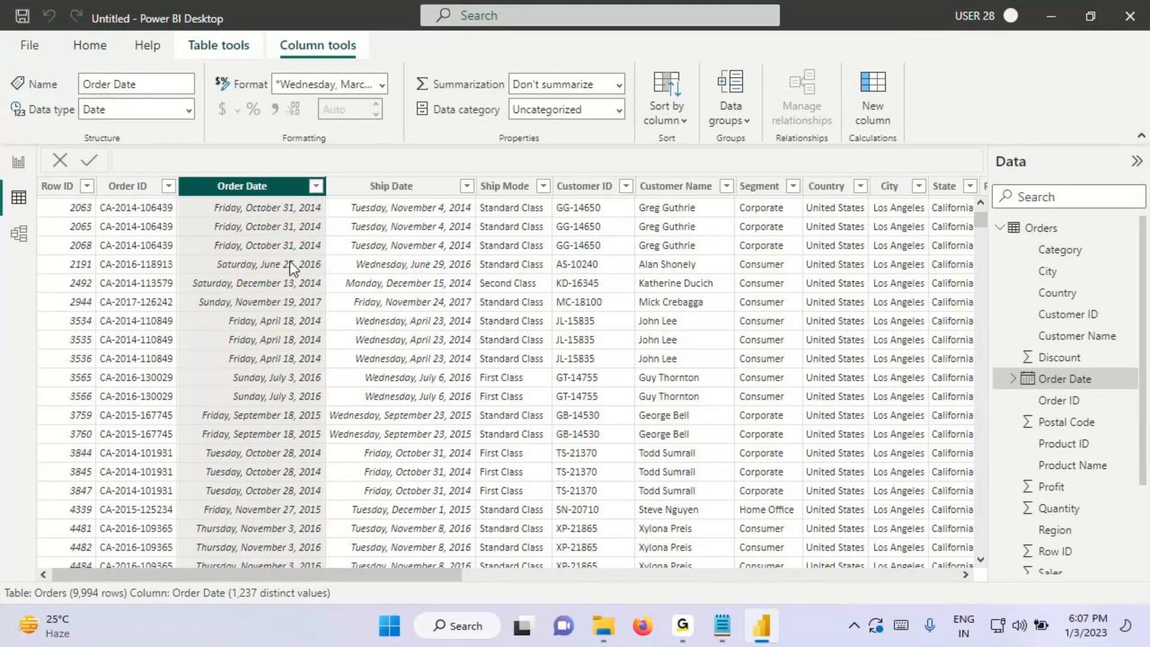
Step: Review the "Order Date , Sales" line in the Notepad notes and return to the Orders table data in Power BI Desktop
left_click(722, 625)
left_click(224, 441, "shift")
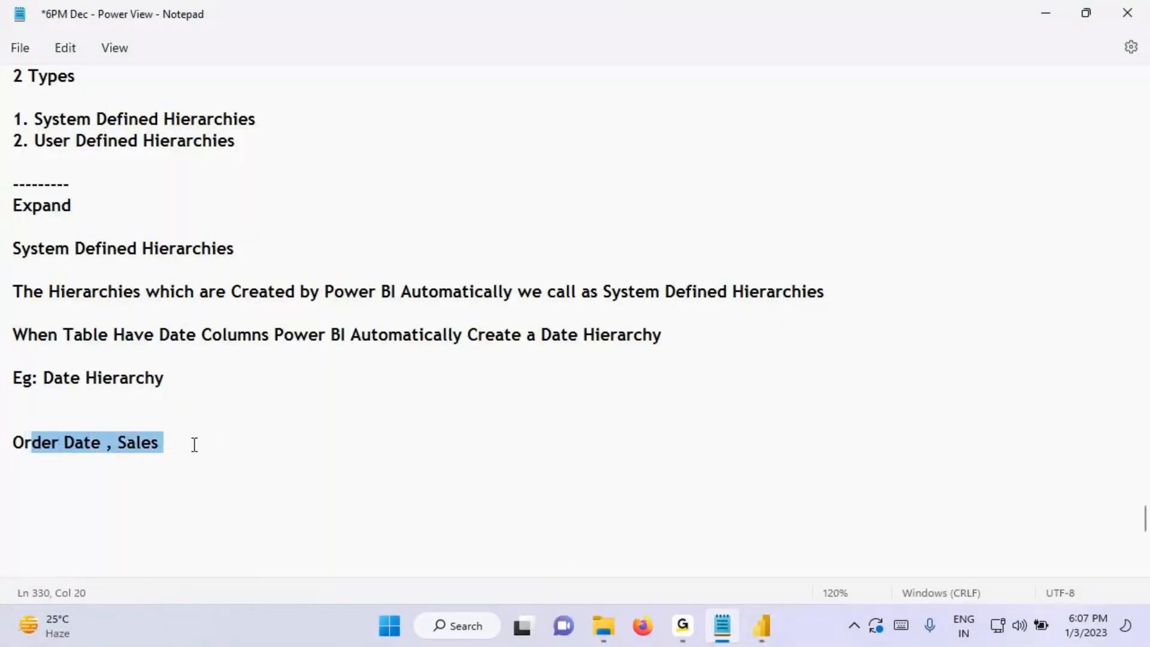
left_click(193, 445)
left_click_drag(121, 441, 164, 442)
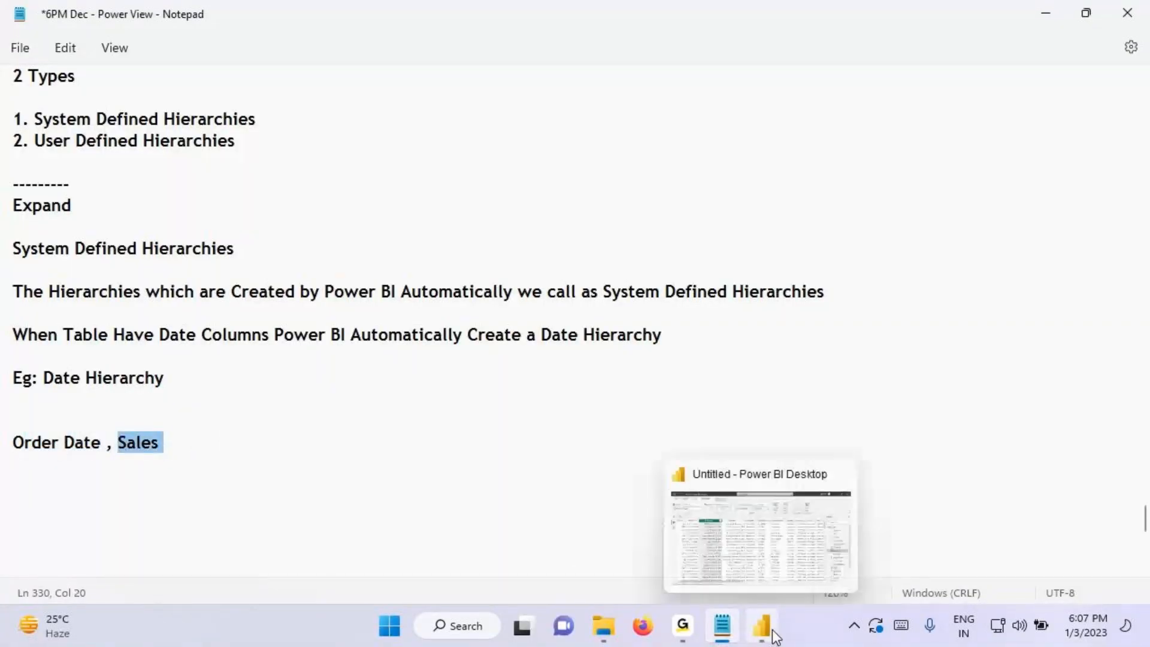
left_click(773, 633)
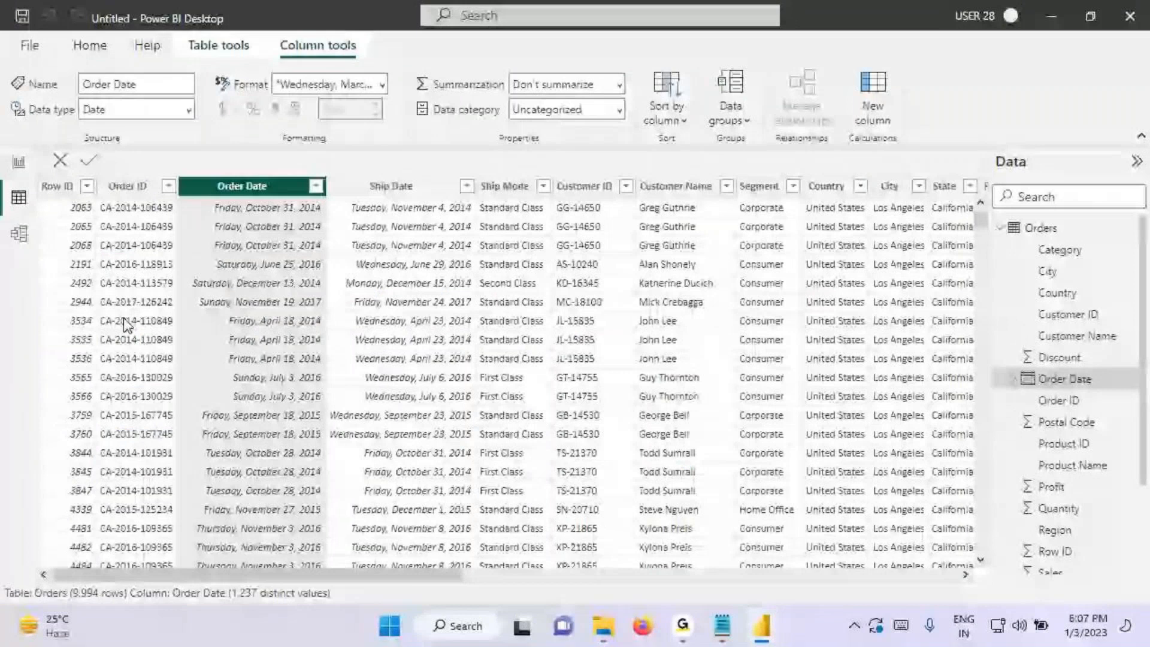
left_click(19, 161)
left_click(19, 203)
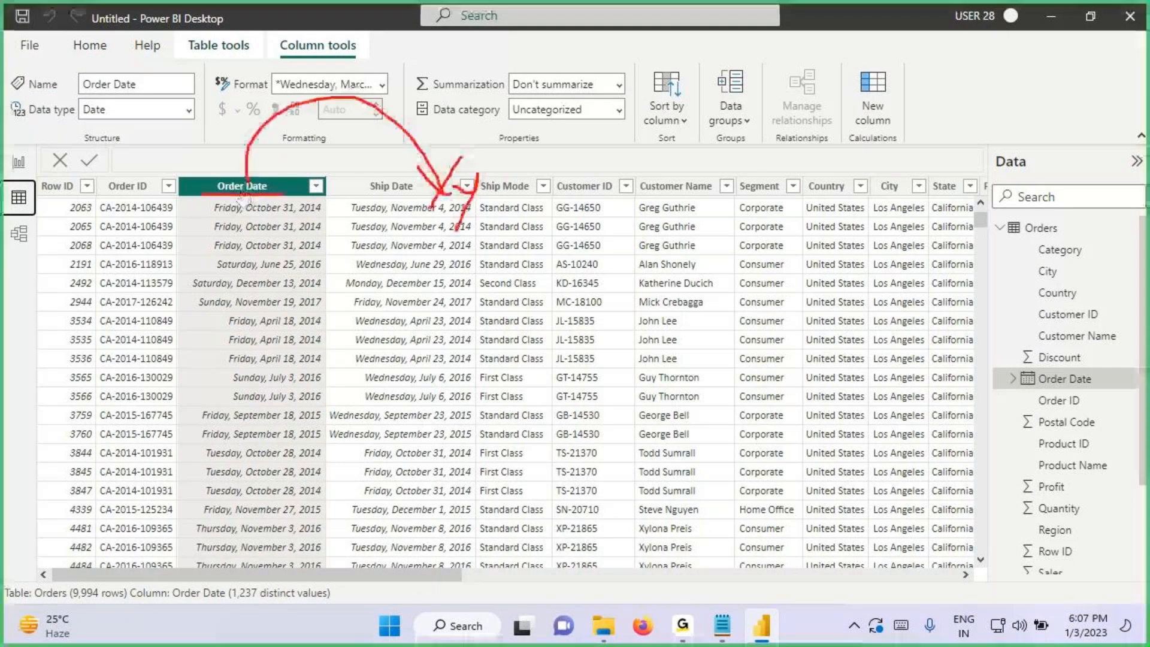
Step: Sketch a separate "year" column derived from Order Date in on-screen ink, underlining its heading and the first order date
left_click_drag(456, 231, 454, 235)
mouse_move(483, 196)
left_mouse_down()
mouse_move(544, 195)
mouse_move(442, 227)
left_mouse_up()
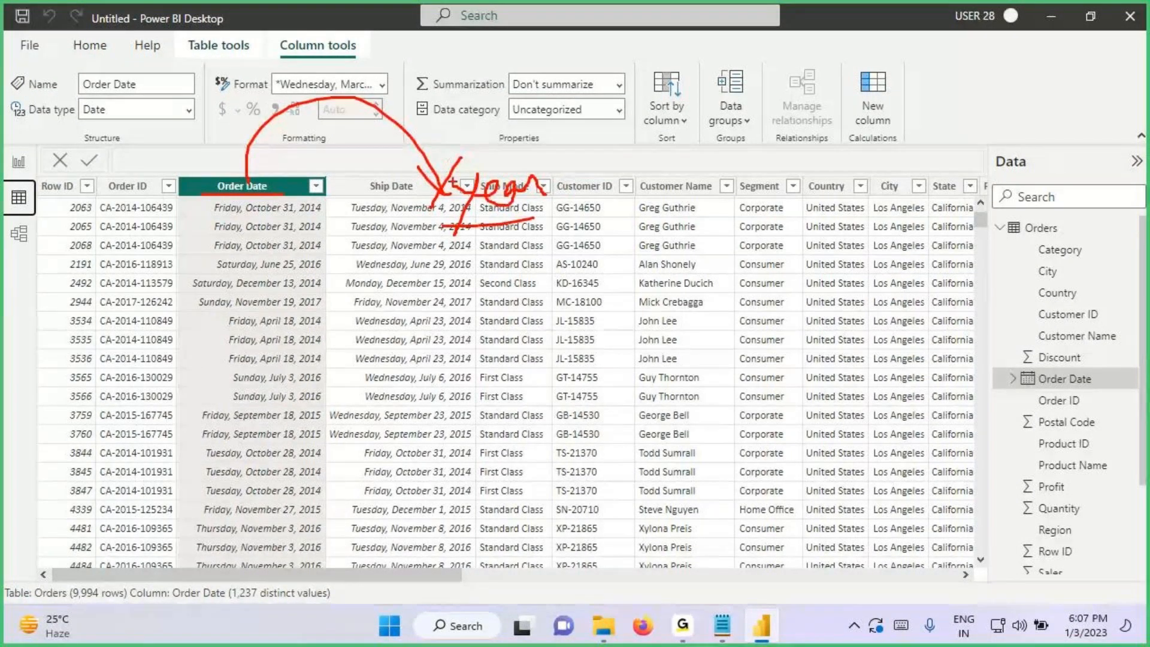
left_click_drag(223, 200, 308, 209)
left_click_drag(439, 159, 440, 562)
left_click_drag(436, 217, 568, 218)
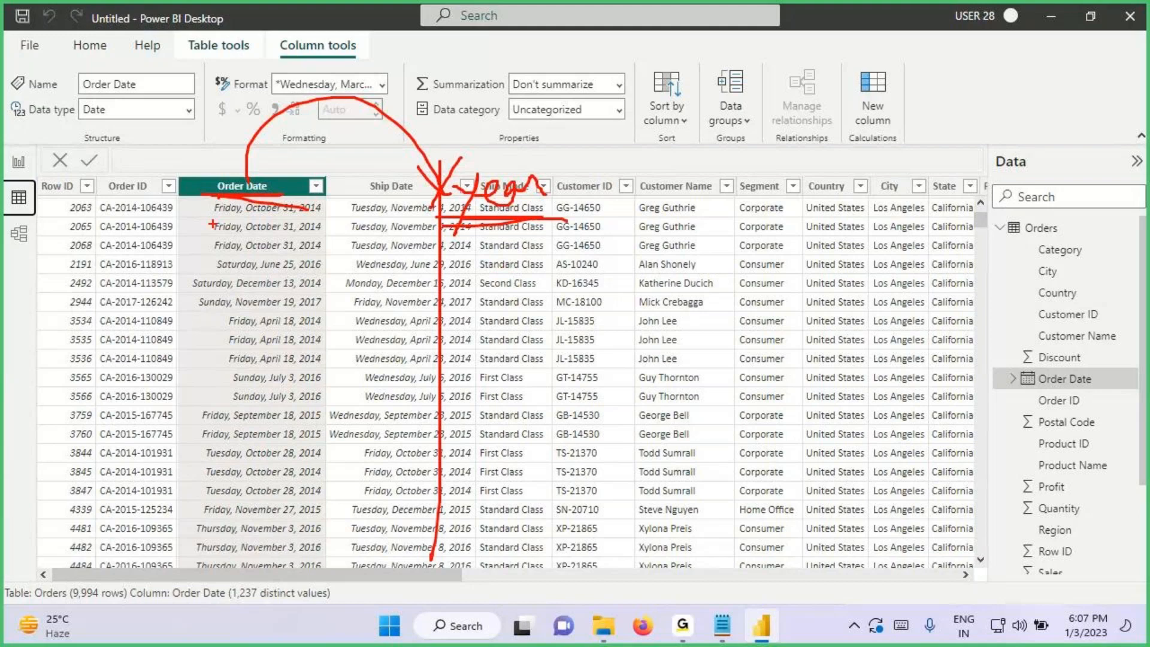
left_click_drag(206, 210, 348, 209)
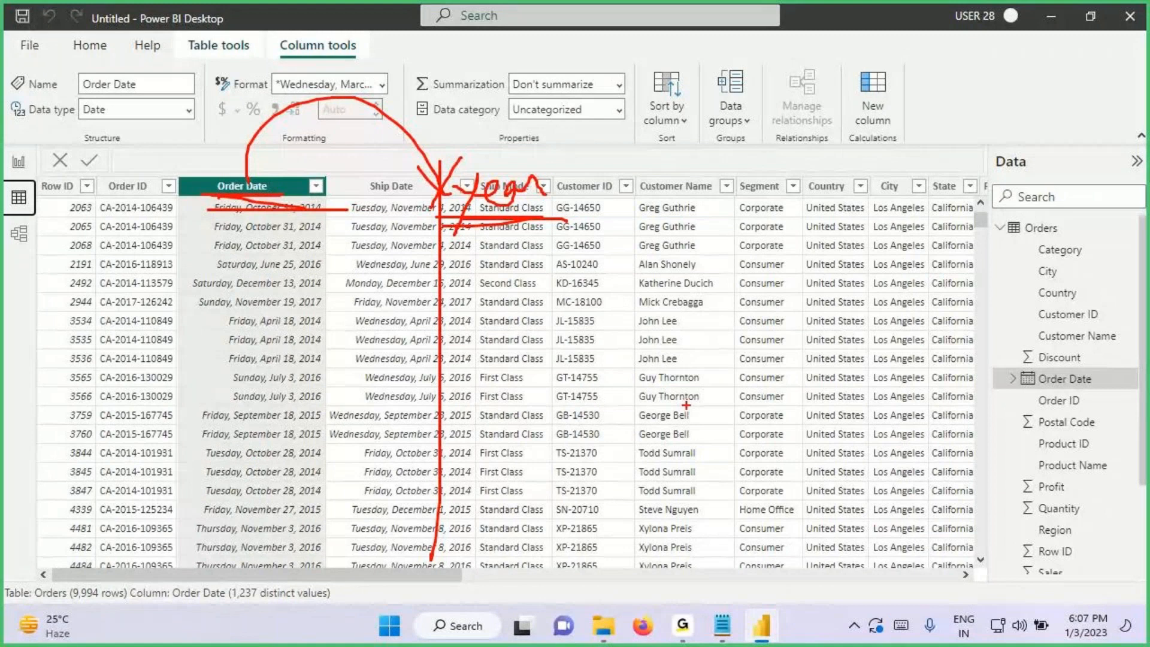
Step: Sketch the headings "Qtr" and "Sales" of an example table in on-screen ink, with a divider and an underline
mouse_move(759, 86)
left_mouse_down()
mouse_move(851, 60)
mouse_move(872, 137)
left_mouse_up()
mouse_move(915, 46)
left_mouse_down()
mouse_move(893, 91)
mouse_move(919, 70)
mouse_move(977, 96)
left_mouse_up()
left_click_drag(791, 117, 1012, 103)
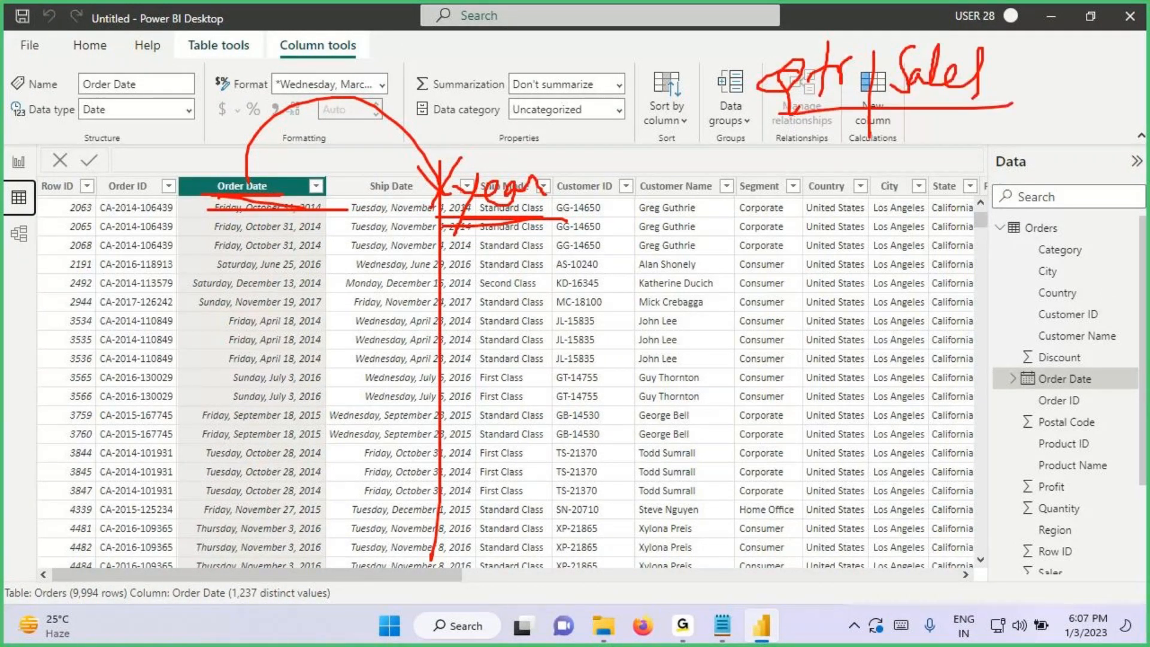
Step: Write example 2014 quarter entries beside the Qtr and Sales sketch in on-screen ink and bracket them together
mouse_move(599, 41)
left_mouse_down()
mouse_move(602, 73)
mouse_move(617, 72)
left_mouse_up()
mouse_move(634, 46)
left_mouse_down()
mouse_move(650, 49)
mouse_move(637, 95)
left_mouse_up()
left_click_drag(676, 34, 693, 71)
left_click_drag(700, 41, 703, 76)
left_click_drag(628, 122, 623, 101)
mouse_move(643, 96)
left_mouse_down()
mouse_move(651, 121)
mouse_move(669, 110)
mouse_move(672, 129)
left_mouse_up()
mouse_move(702, 91)
left_mouse_down()
mouse_move(699, 131)
mouse_move(746, 118)
left_mouse_up()
left_click_drag(624, 143, 639, 157)
left_click_drag(654, 143, 650, 156)
mouse_move(665, 154)
left_mouse_down()
mouse_move(732, 142)
mouse_move(727, 160)
left_mouse_up()
left_click_drag(766, 111, 753, 163)
Step: Sketch a bounded "Qtr" column beside the year column in on-screen ink and circle the 2014 Q1 example
left_click_drag(568, 157, 545, 392)
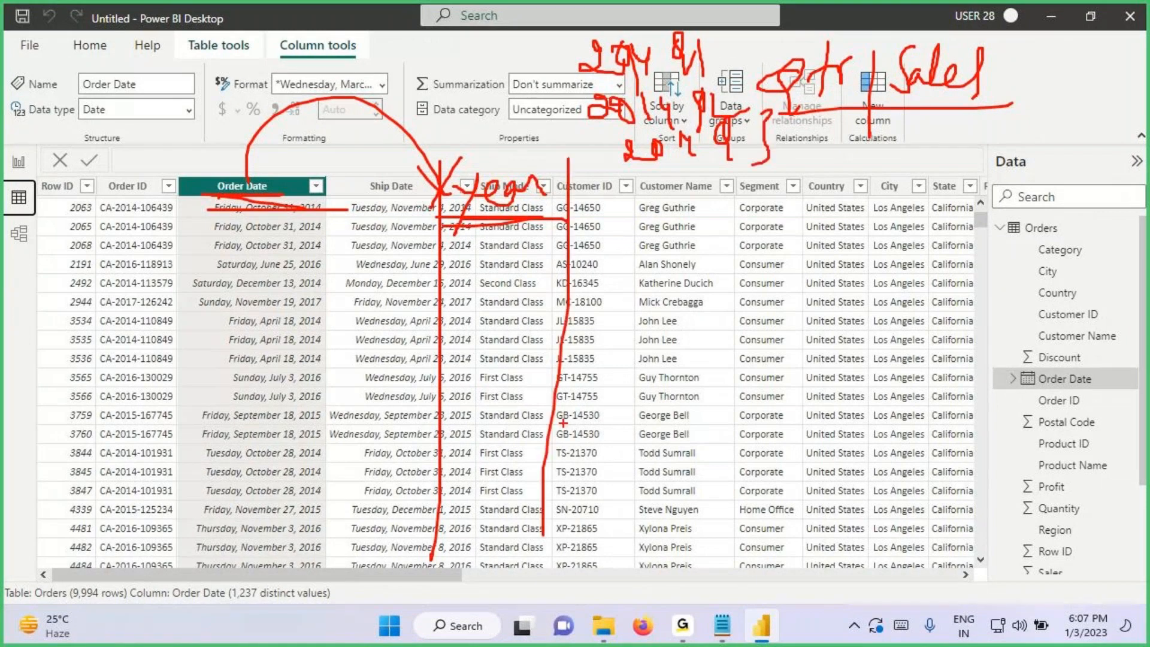
left_click_drag(459, 231, 546, 226)
mouse_move(617, 175)
left_mouse_down()
mouse_move(639, 242)
mouse_move(678, 198)
left_mouse_up()
left_click_drag(552, 229, 683, 235)
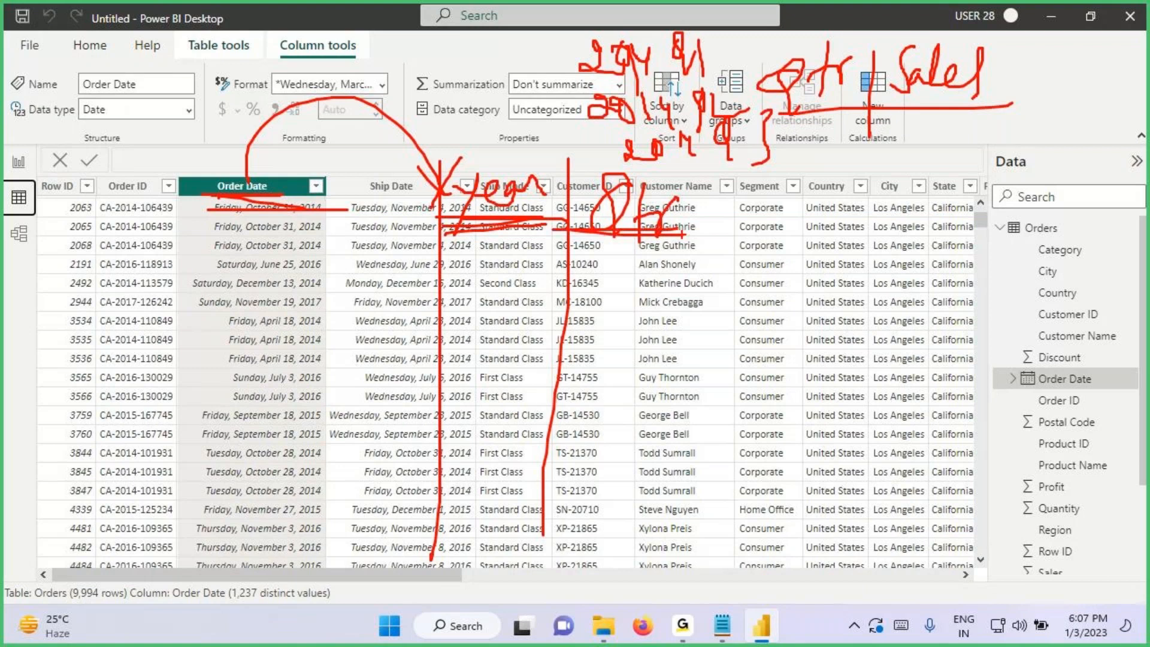
left_click_drag(589, 86, 686, 74)
left_click_drag(683, 31, 707, 63)
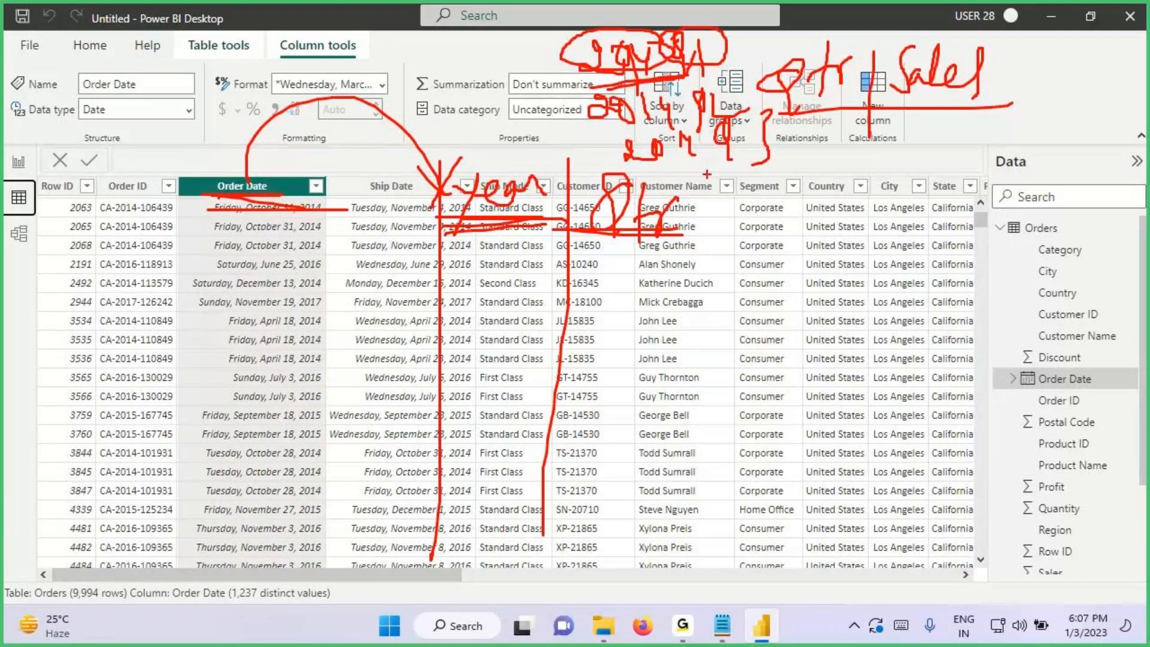
left_click_drag(705, 166, 689, 521)
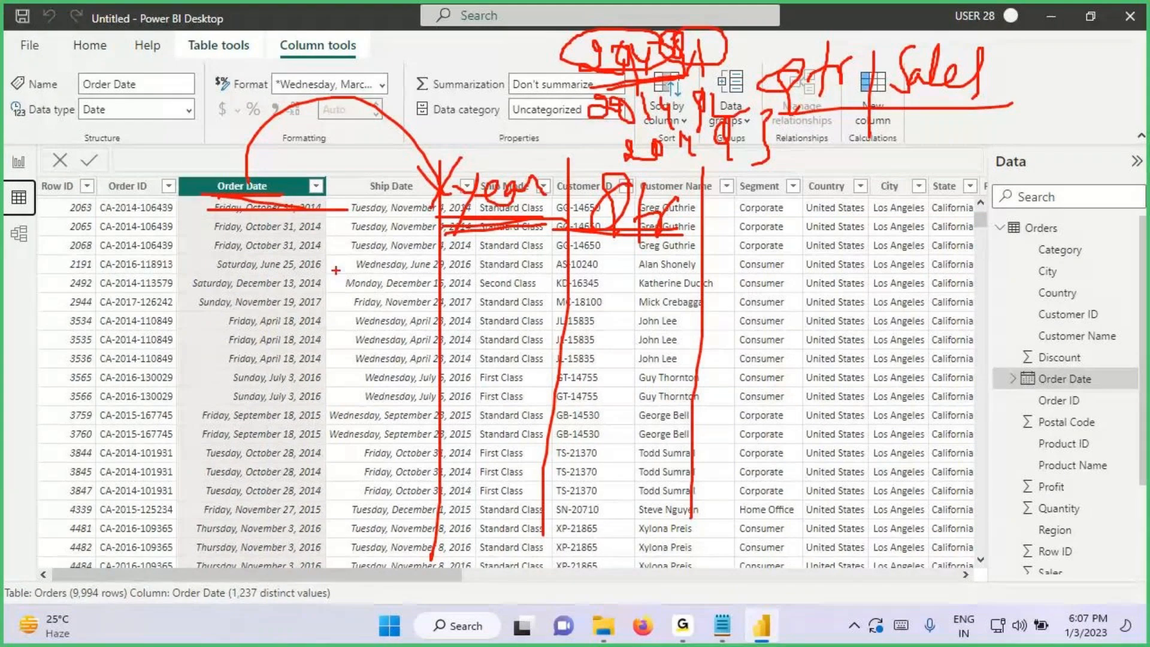
Step: Draw an ink arrow from the Order Date heading to the sketched Qtr column and underline the Q1 example
left_click_drag(243, 189, 606, 174)
left_click_drag(594, 132, 606, 173)
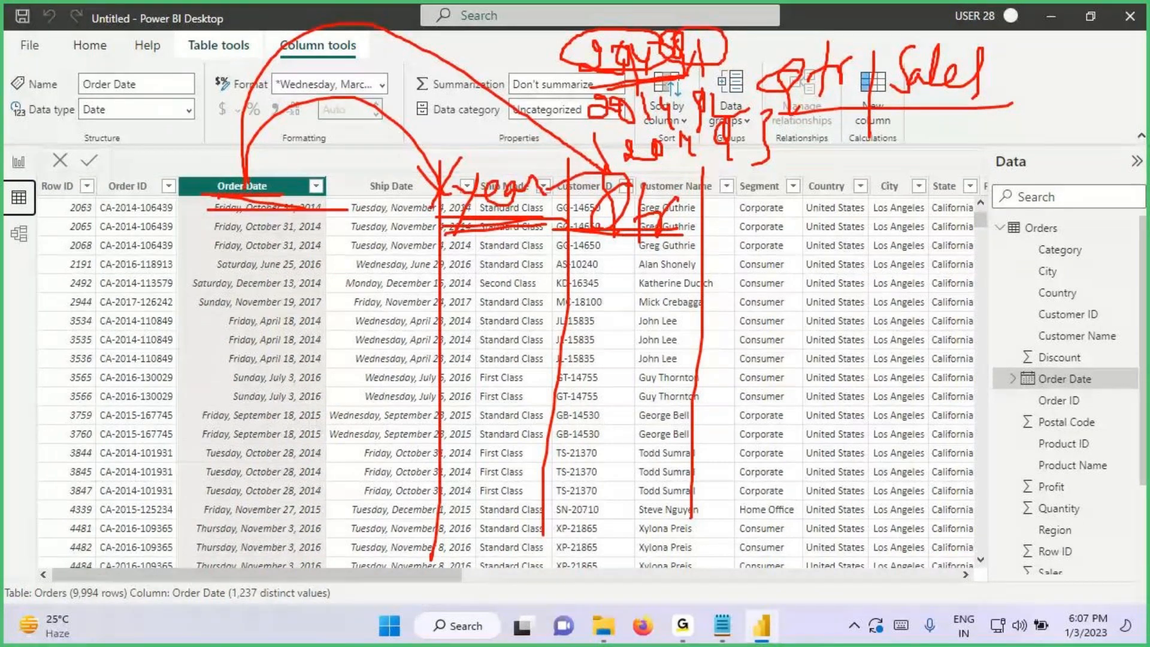
left_click_drag(682, 83, 727, 69)
left_click_drag(700, 213, 713, 229)
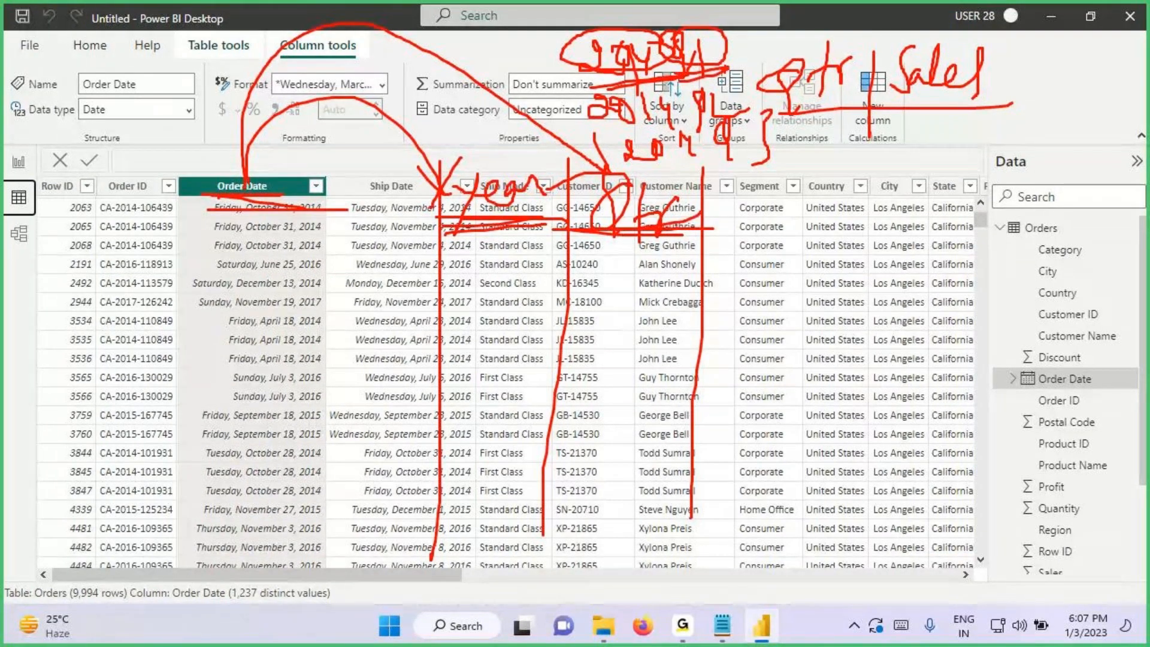
Step: Branch the Q1 example into its individual months, starting with Jan and Feb, in on-screen ink
mouse_move(738, 43)
left_mouse_down()
mouse_move(749, 24)
mouse_move(728, 12)
left_mouse_up()
left_click_drag(684, 78, 739, 70)
mouse_move(769, 3)
left_mouse_down()
mouse_move(755, 31)
mouse_move(808, 6)
left_mouse_up()
left_click_drag(710, 32, 769, 52)
mouse_move(762, 37)
left_mouse_down()
mouse_move(751, 53)
mouse_move(773, 58)
left_mouse_up()
left_click_drag(772, 49, 795, 50)
mouse_move(723, 44)
left_mouse_down()
mouse_move(731, 81)
mouse_move(714, 90)
mouse_move(789, 67)
left_mouse_up()
left_click_drag(801, 55, 807, 64)
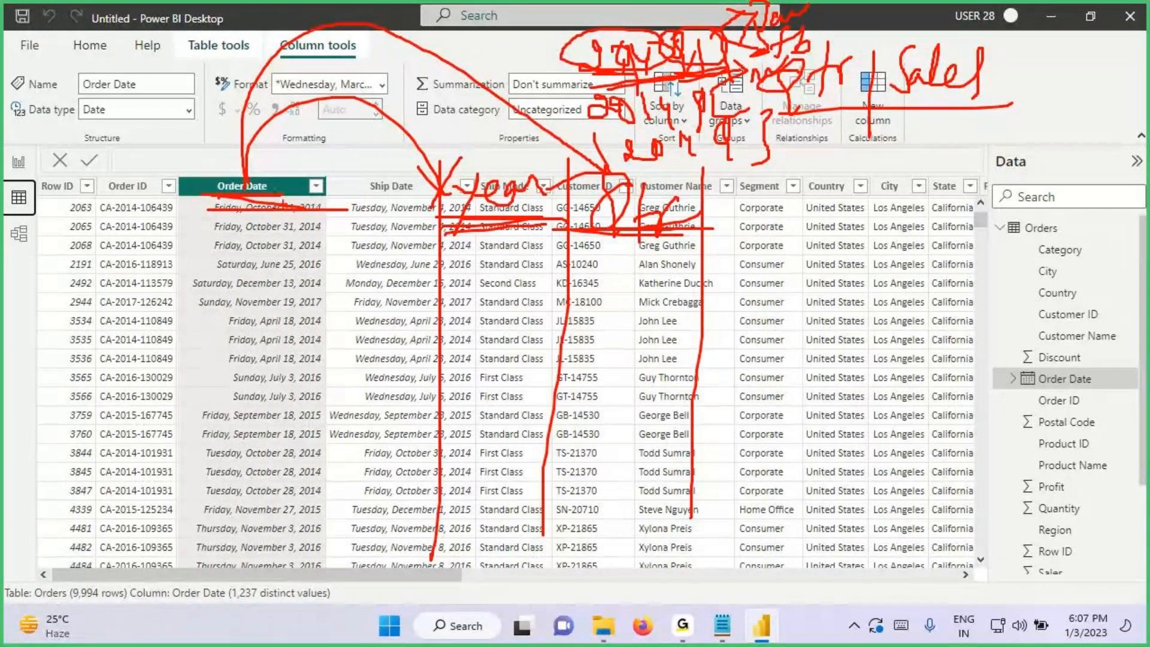
Step: Draw an ink arrow from Order Date to a new underlined "month" heading beside the Qtr column and mark the Jan example
left_click_drag(225, 186, 802, 249)
left_click_drag(806, 206, 875, 179)
left_click_drag(885, 170, 893, 209)
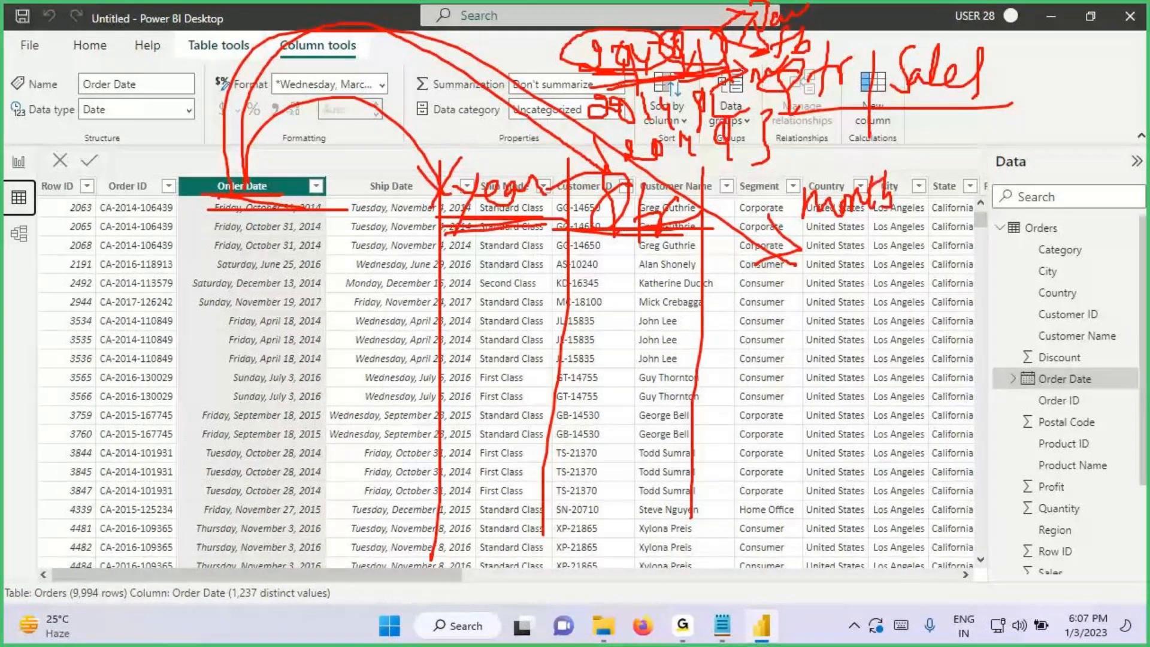
left_click_drag(783, 225, 891, 206)
left_click_drag(815, 13, 845, 3)
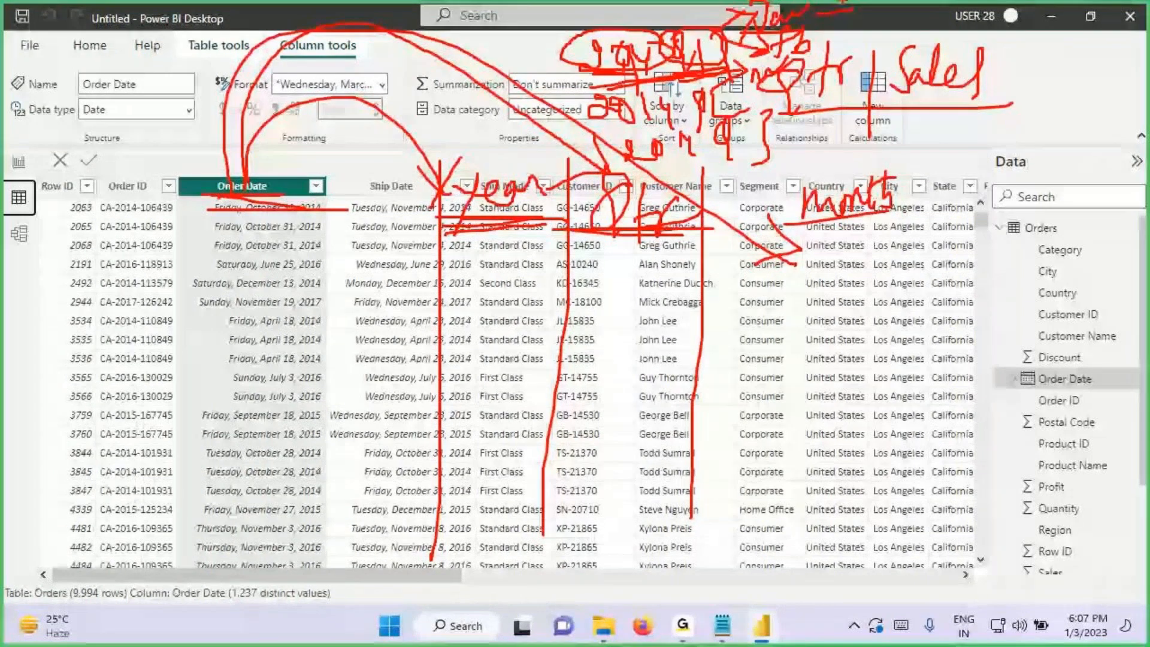
Step: Sketch a bounded, underlined "Day" column beside the month column in on-screen ink and draw an arrow to it from Order Date
mouse_move(877, 36)
left_mouse_down()
mouse_move(875, 90)
mouse_move(895, 129)
mouse_move(867, 470)
left_mouse_up()
mouse_move(922, 164)
left_mouse_down()
mouse_move(934, 197)
mouse_move(1014, 174)
mouse_move(980, 264)
left_mouse_up()
left_click_drag(919, 206, 1063, 204)
left_click_drag(949, 219, 1077, 200)
left_click_drag(220, 195, 956, 181)
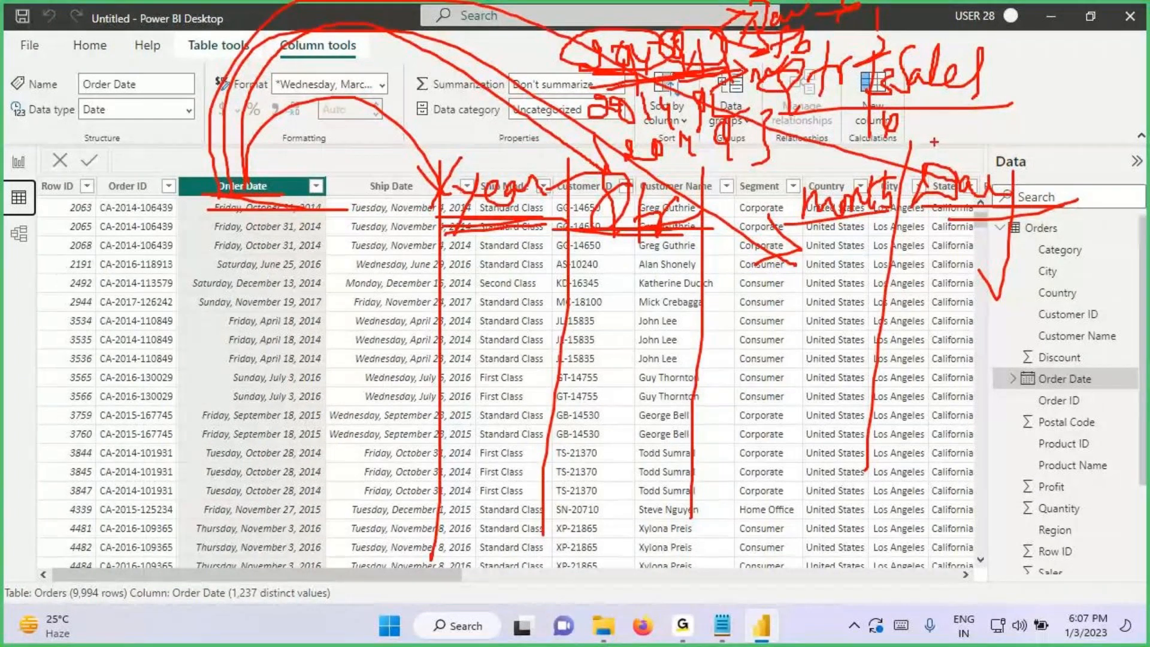
left_click_drag(932, 138, 953, 206)
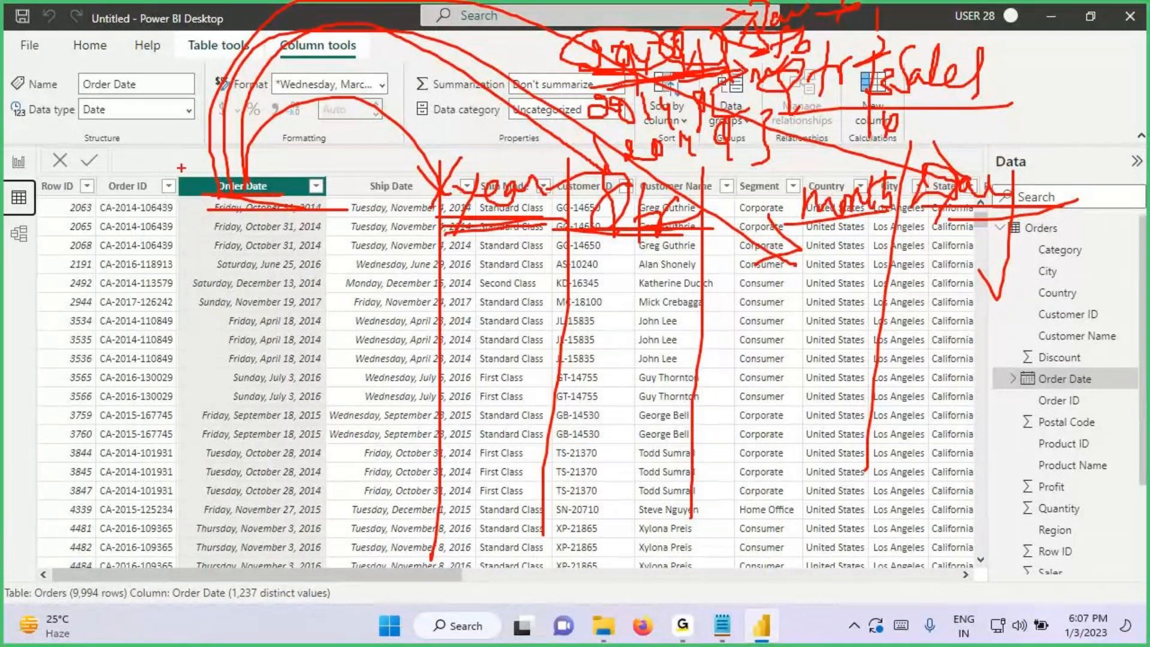
Step: Box the Order Date heading in ink and mark each sketched heading derived from it: year, Qtr, month and Day
left_click_drag(181, 166, 339, 208)
left_click_drag(509, 214, 552, 142)
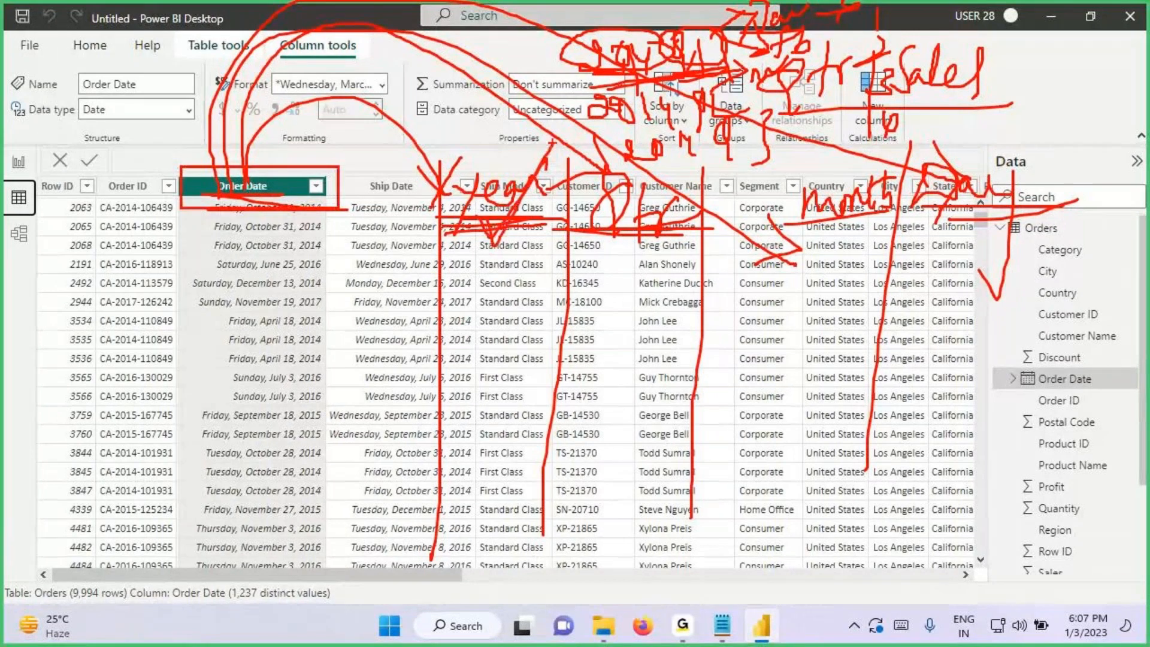
left_click_drag(484, 223, 544, 221)
left_click_drag(659, 208, 614, 256)
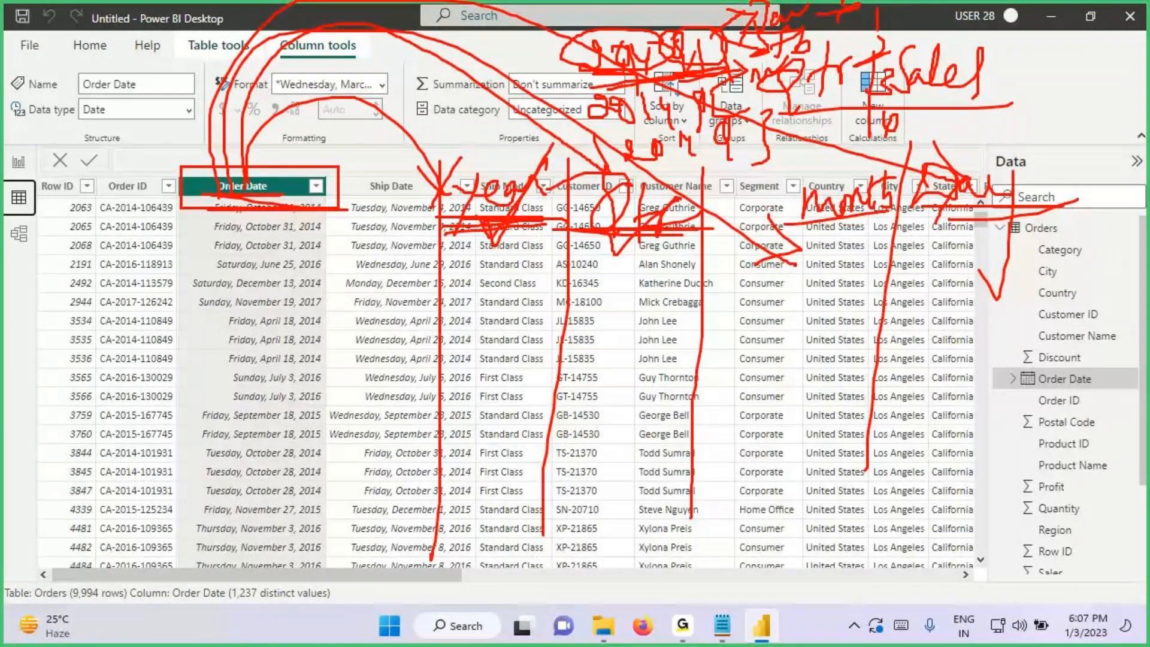
left_click_drag(886, 157, 809, 250)
mouse_move(927, 210)
left_mouse_down()
mouse_move(1012, 207)
mouse_move(1002, 218)
left_mouse_up()
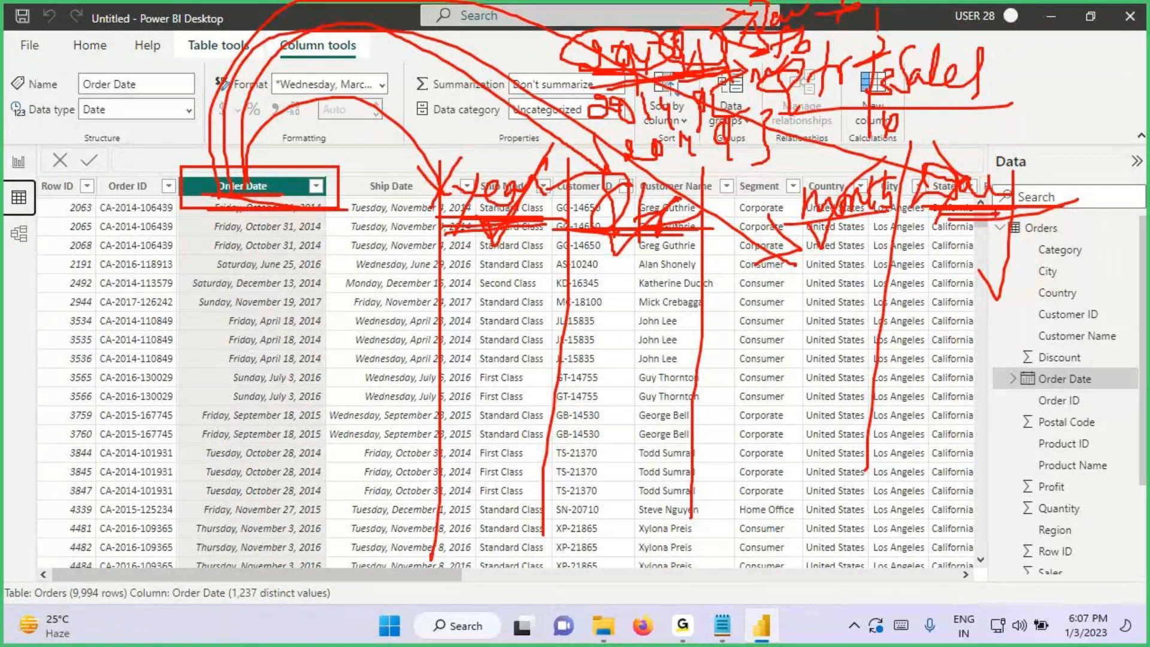
Step: Underline the four sketched headings and enclose them together in one ink loop
left_click_drag(505, 227, 1039, 232)
left_click_drag(743, 148, 1018, 200)
mouse_move(742, 149)
left_mouse_down()
mouse_move(546, 148)
mouse_move(458, 222)
left_mouse_up()
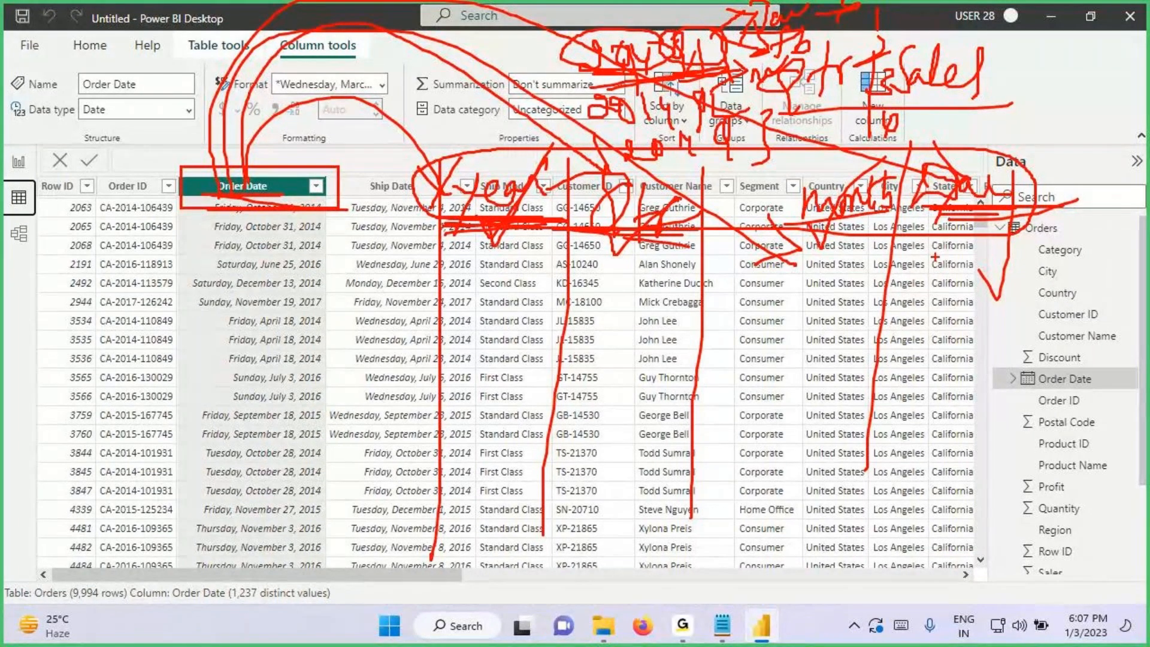
left_click_drag(829, 227, 975, 228)
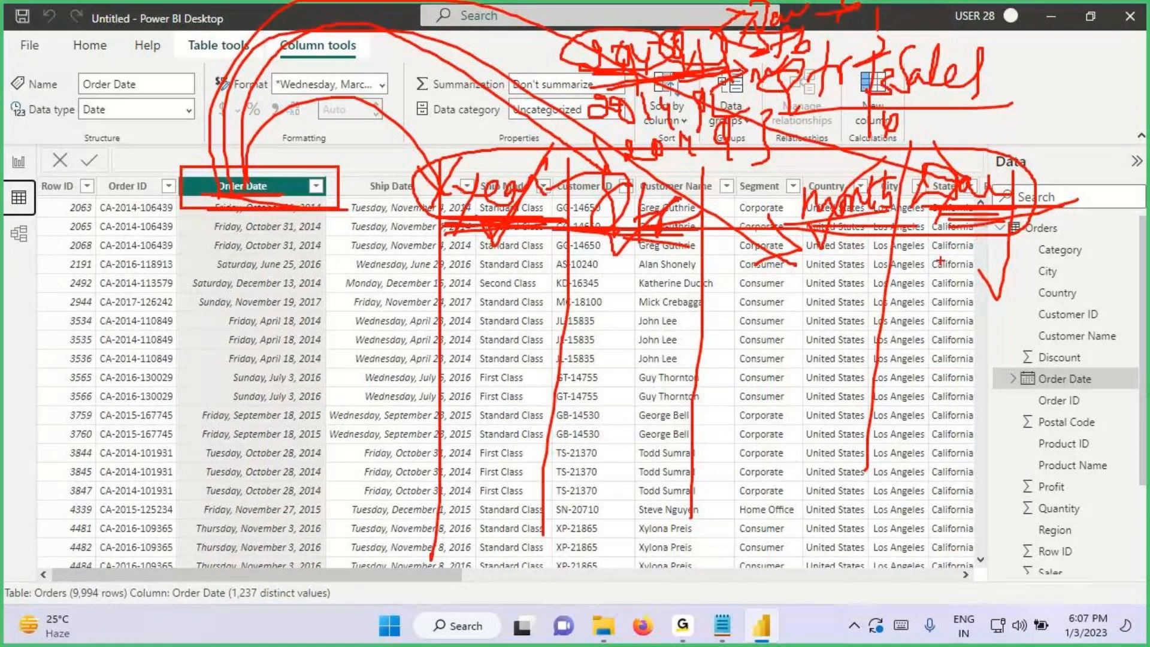
Step: Draw an ink arrow away from the enclosed headings and write an underlined "Dimension" label at its end
mouse_move(454, 234)
left_mouse_down()
mouse_move(265, 253)
mouse_move(270, 324)
left_mouse_up()
left_click_drag(126, 264, 104, 344)
left_click_drag(115, 279, 127, 344)
mouse_move(162, 310)
left_mouse_down()
mouse_move(170, 346)
mouse_move(327, 346)
left_mouse_up()
left_click_drag(333, 347, 406, 312)
left_click_drag(156, 373, 439, 355)
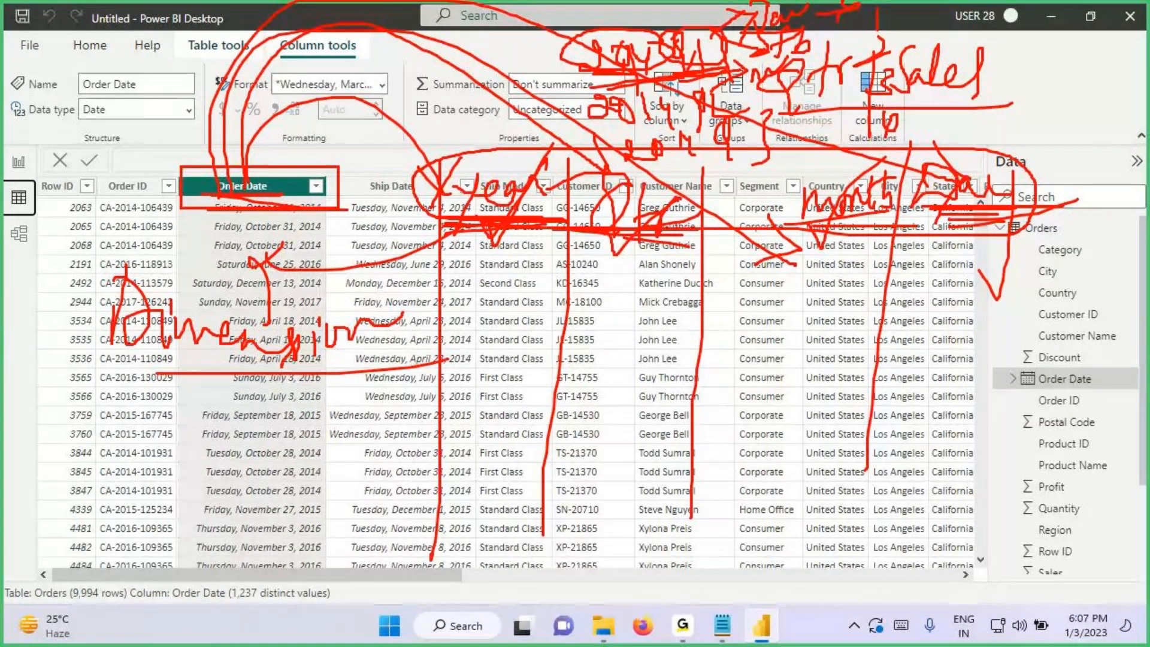
Step: Underline the date-part headings again and write "Related" above the handwritten Dimension label
left_click_drag(760, 240, 1027, 231)
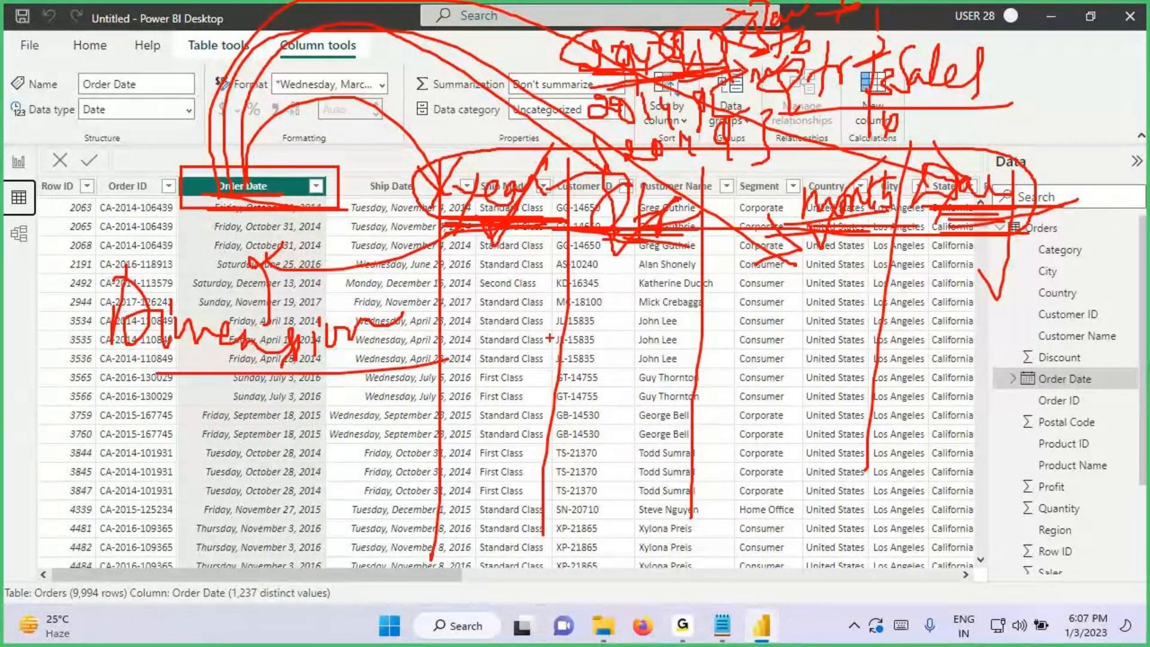
left_click_drag(160, 216, 162, 247)
mouse_move(161, 217)
left_mouse_down()
mouse_move(221, 255)
mouse_move(317, 227)
left_mouse_up()
Step: Link year to Qtr, Qtr to month and month to Day with curved ink strokes, and rule lines along the heading group
left_click_drag(600, 234, 483, 248)
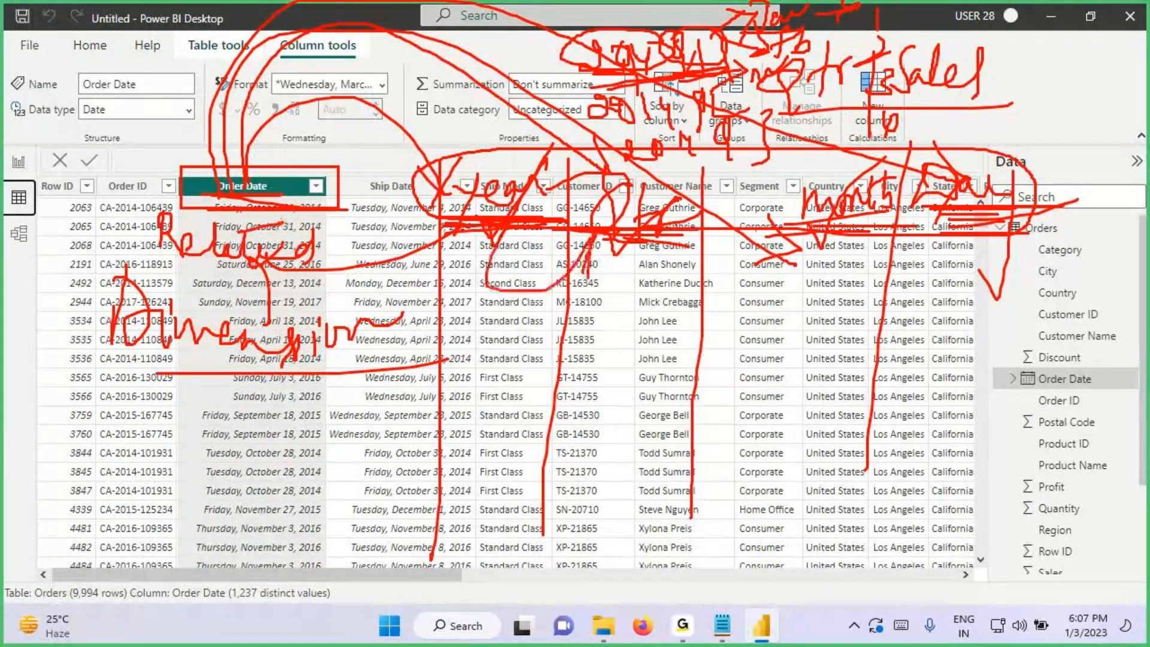
left_click_drag(778, 225, 590, 239)
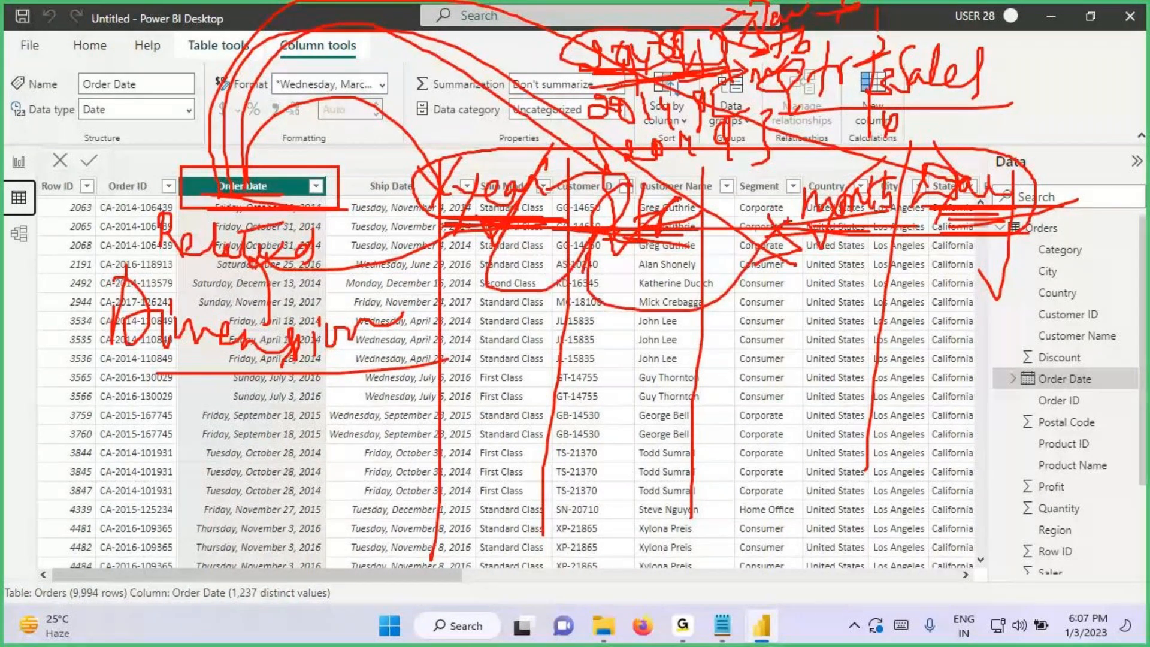
left_click_drag(785, 221, 863, 281)
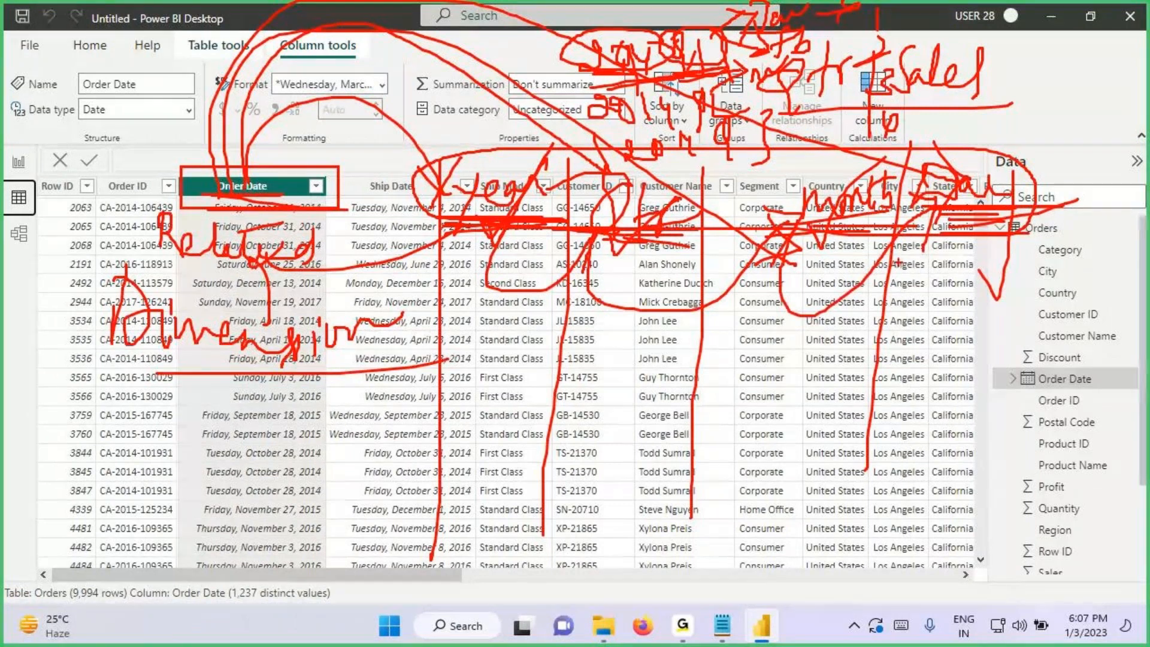
left_click_drag(892, 237, 515, 227)
left_click_drag(882, 159, 937, 234)
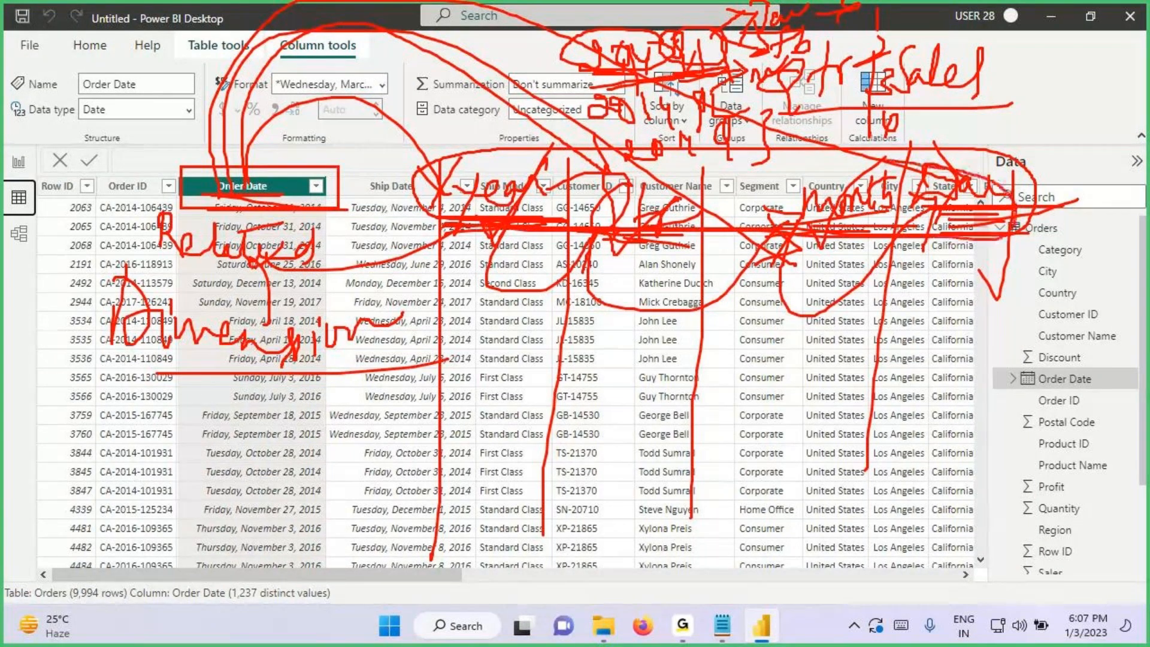
left_click_drag(876, 153, 479, 185)
Step: Circle the Related Dimension label and draw an ink arrow down from it to an underlined, abbreviated handwritten "Hierarchy" label
left_click_drag(233, 346, 217, 453)
left_click_drag(183, 391, 257, 411)
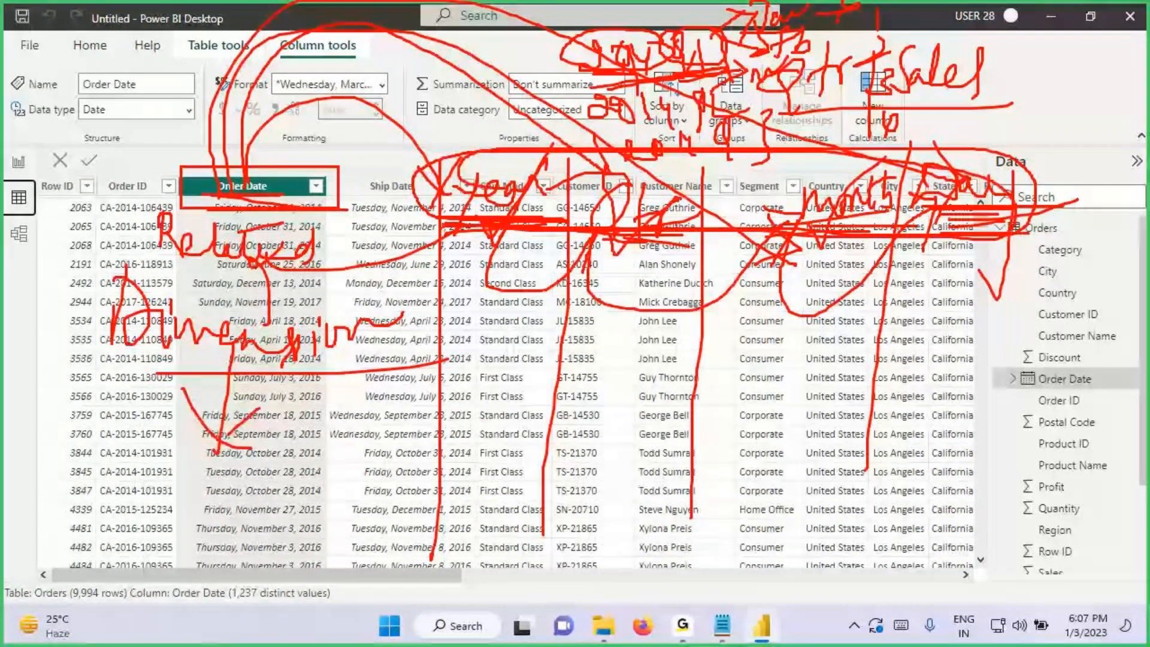
left_click_drag(213, 207, 110, 517)
left_click_drag(139, 452, 124, 518)
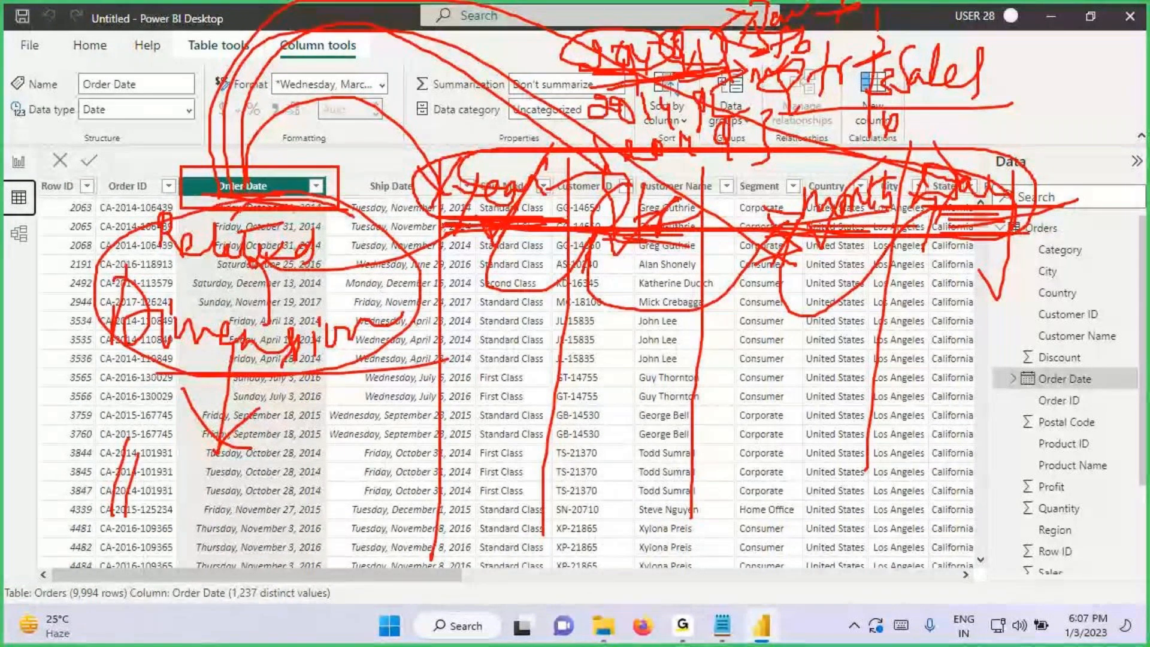
left_click_drag(90, 483, 287, 476)
left_click_drag(150, 528, 287, 497)
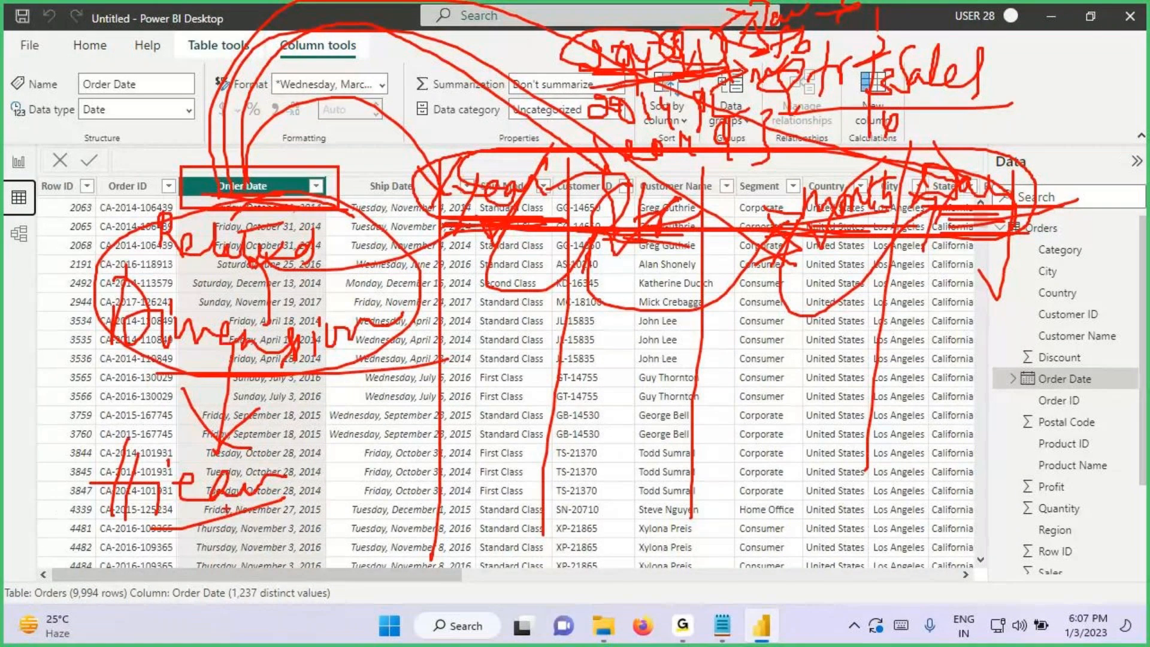
Step: Draw an arrow from the hierarchy label to a further handwritten note and underline the sketched date-part headings once more
left_click_drag(219, 506, 261, 563)
left_click_drag(266, 517, 233, 563)
left_click_drag(279, 560, 348, 510)
left_click_drag(356, 513, 355, 542)
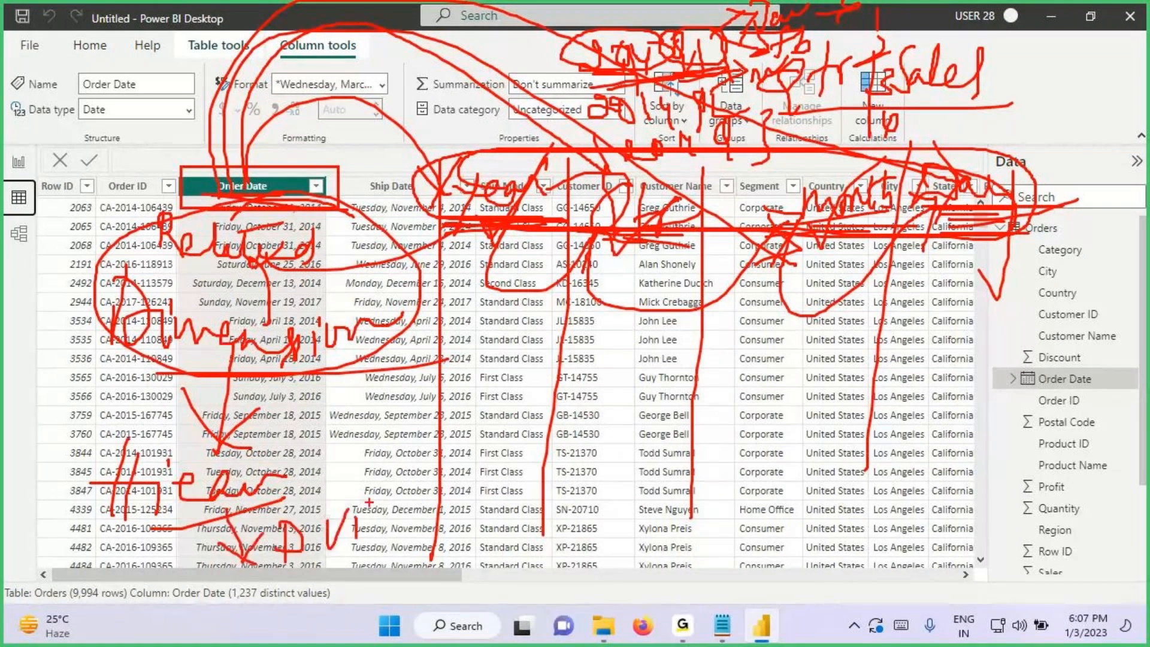
mouse_move(374, 497)
left_mouse_down()
mouse_move(376, 513)
mouse_move(468, 470)
left_mouse_up()
left_click_drag(396, 544, 509, 433)
left_click_drag(529, 476, 590, 466)
left_click_drag(572, 451, 590, 510)
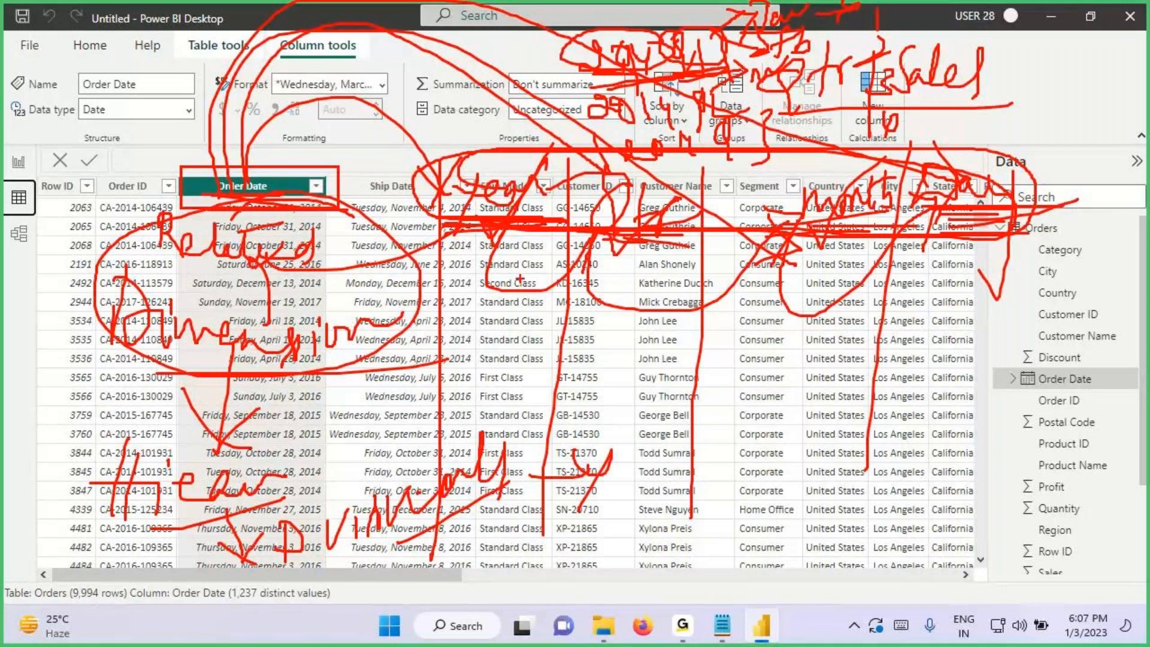
left_click_drag(546, 223, 611, 226)
left_click_drag(705, 243, 996, 246)
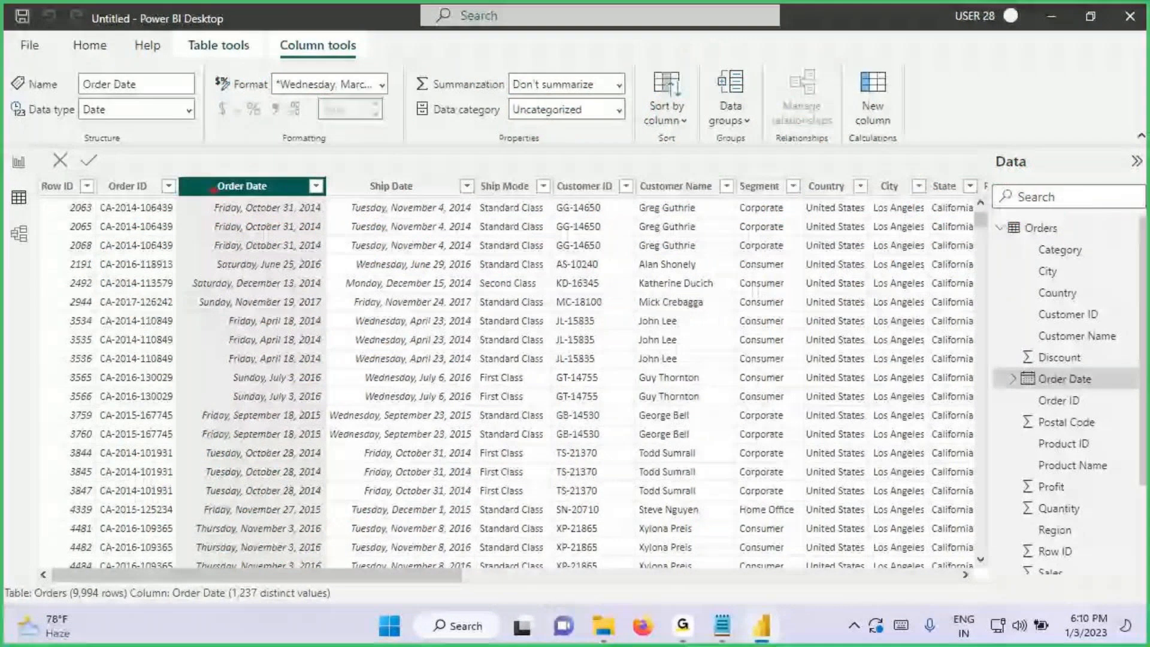
Step: Underline the Order Date heading on the cleared screen and draw three ink arrows branching out from it
mouse_move(213, 189)
left_mouse_down()
mouse_move(390, 111)
mouse_move(384, 164)
mouse_move(294, 198)
left_mouse_up()
mouse_move(224, 173)
left_mouse_down()
mouse_move(456, 160)
mouse_move(434, 215)
left_mouse_up()
left_click_drag(223, 172, 473, 240)
left_click_drag(444, 191, 436, 307)
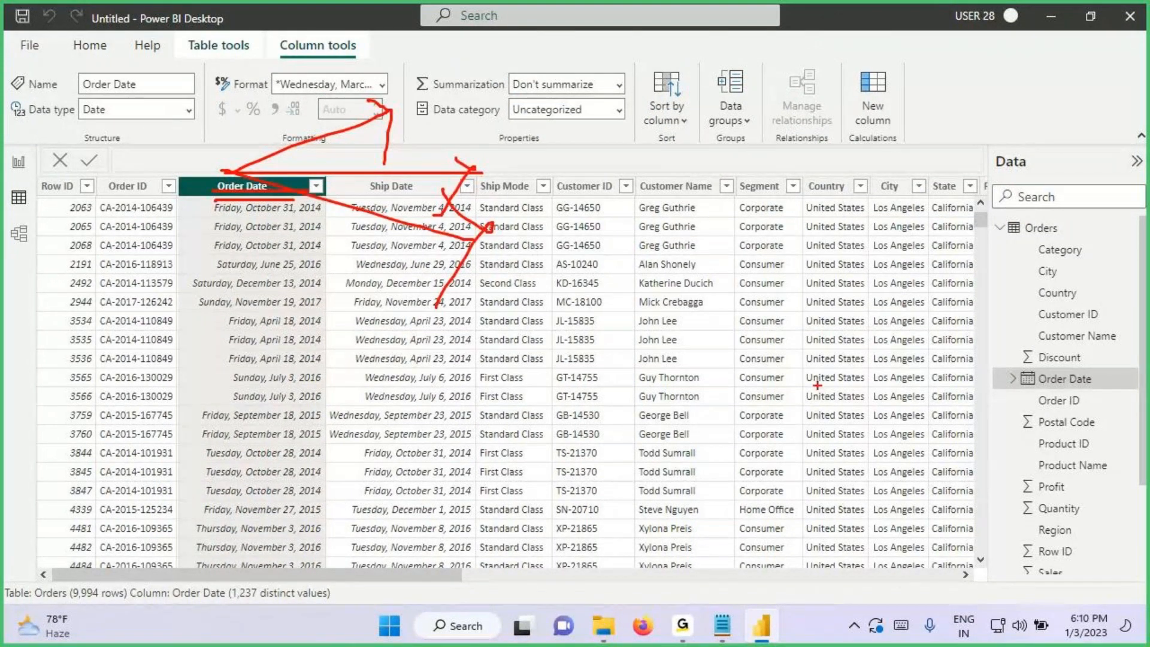
Step: Add an arrow down the Order Date column, label the three branches Y, Q and M, and clear the ink
left_click_drag(265, 204, 259, 266)
left_click_drag(233, 235, 278, 219)
mouse_move(398, 87)
left_mouse_down()
mouse_move(428, 114)
mouse_move(410, 142)
left_mouse_up()
mouse_move(508, 138)
left_mouse_down()
mouse_move(515, 237)
mouse_move(554, 230)
mouse_move(575, 252)
left_mouse_up()
left_click_drag(498, 285, 584, 265)
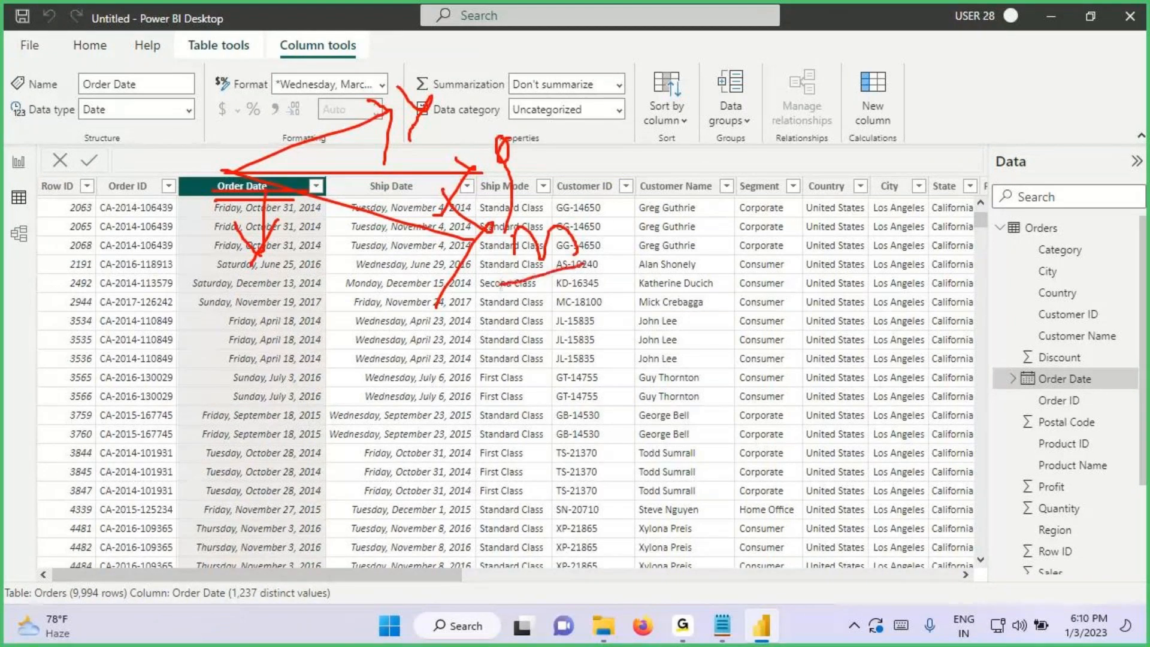
key("Escape")
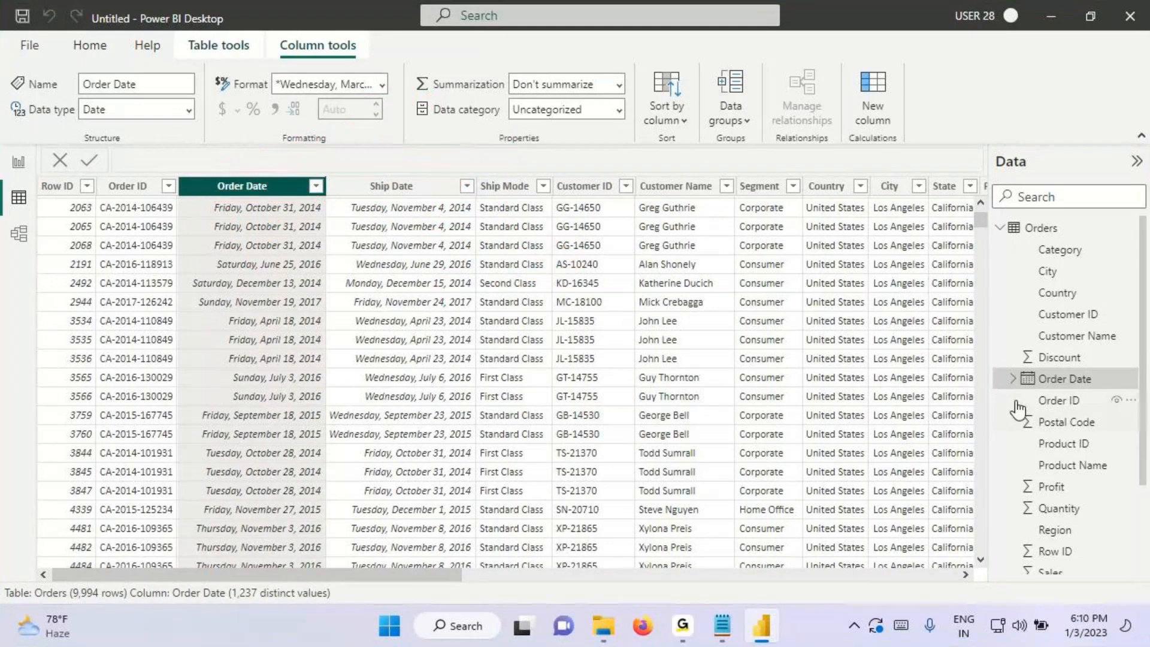
Step: Expand the Order Date field and draw ink arrows from its column heading to handwritten Y, Q, M and Day labels
left_click(1013, 380)
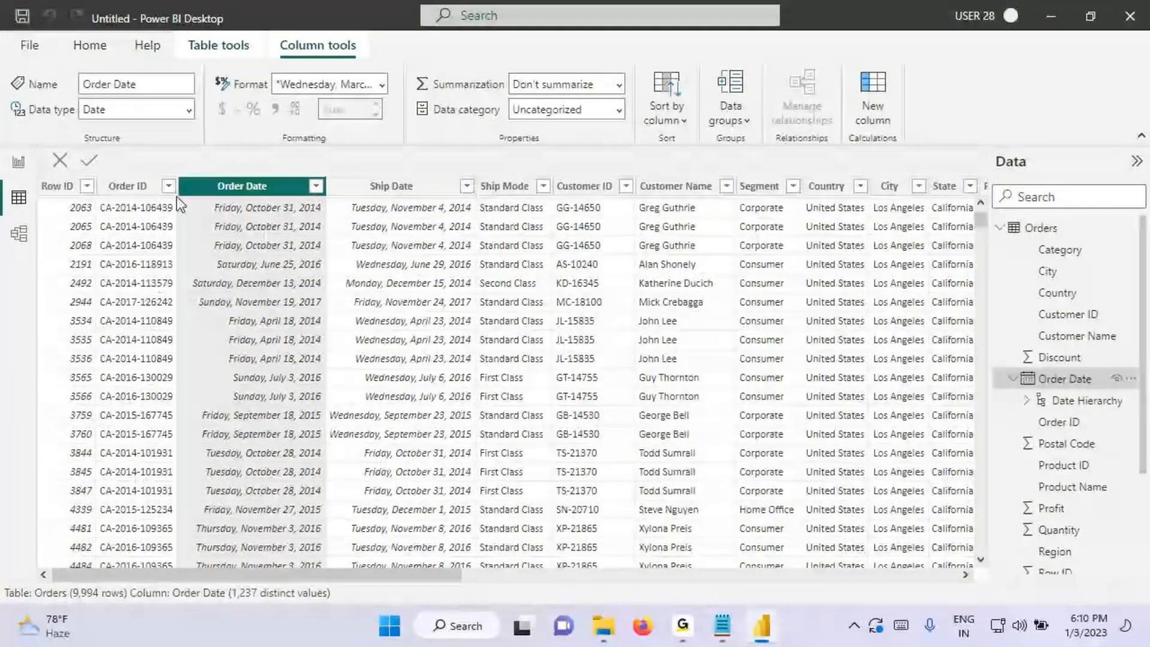
key("ctrl+2")
left_click_drag(201, 192, 268, 192)
mouse_move(253, 183)
left_mouse_down()
mouse_move(303, 109)
mouse_move(365, 179)
left_mouse_up()
left_click_drag(354, 161, 392, 194)
mouse_move(382, 168)
left_mouse_down()
mouse_move(358, 193)
mouse_move(379, 237)
left_mouse_up()
mouse_move(239, 159)
left_mouse_down()
mouse_move(247, 189)
mouse_move(489, 178)
left_mouse_up()
left_click_drag(506, 142, 474, 256)
left_click_drag(244, 179, 590, 177)
mouse_move(574, 159)
left_mouse_down()
mouse_move(602, 190)
mouse_move(636, 175)
left_mouse_up()
mouse_move(237, 179)
left_mouse_down()
mouse_move(231, 48)
mouse_move(789, 183)
mouse_move(802, 153)
left_mouse_up()
mouse_move(781, 191)
left_mouse_down()
mouse_move(782, 222)
mouse_move(849, 201)
mouse_move(847, 223)
mouse_move(359, 259)
left_mouse_up()
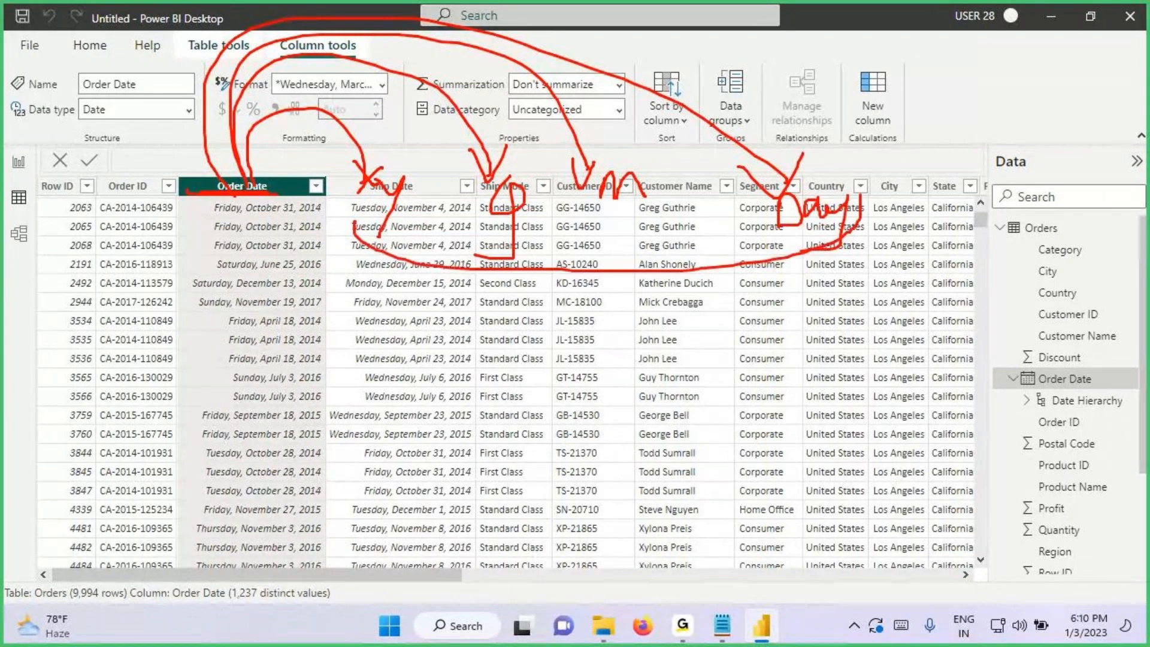
Step: Enclose the four date-part labels, draw an arrow from them to a circled "H", and box the whole sketch
left_click_drag(860, 196, 447, 249)
left_click_drag(463, 249, 439, 343)
left_click_drag(432, 288, 470, 359)
mouse_move(482, 305)
left_mouse_down()
mouse_move(468, 332)
mouse_move(486, 381)
left_mouse_up()
mouse_move(512, 314)
left_mouse_down()
mouse_move(515, 384)
mouse_move(539, 342)
mouse_move(521, 302)
left_mouse_up()
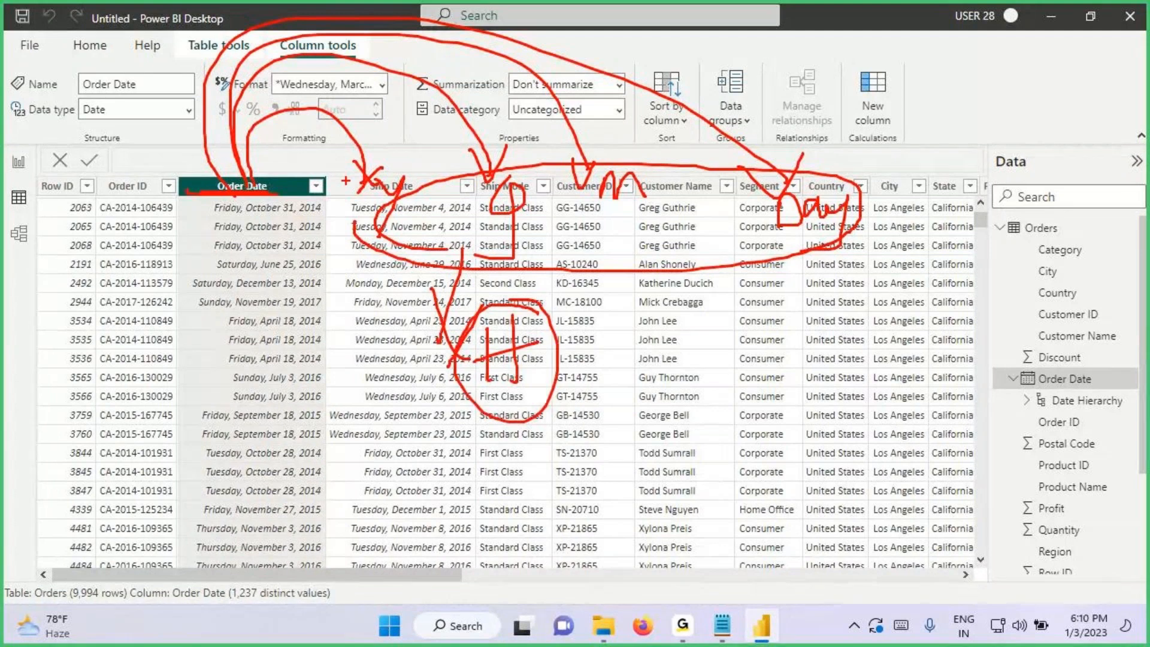
mouse_move(348, 152)
left_mouse_down()
mouse_move(916, 483)
mouse_move(892, 472)
left_mouse_up()
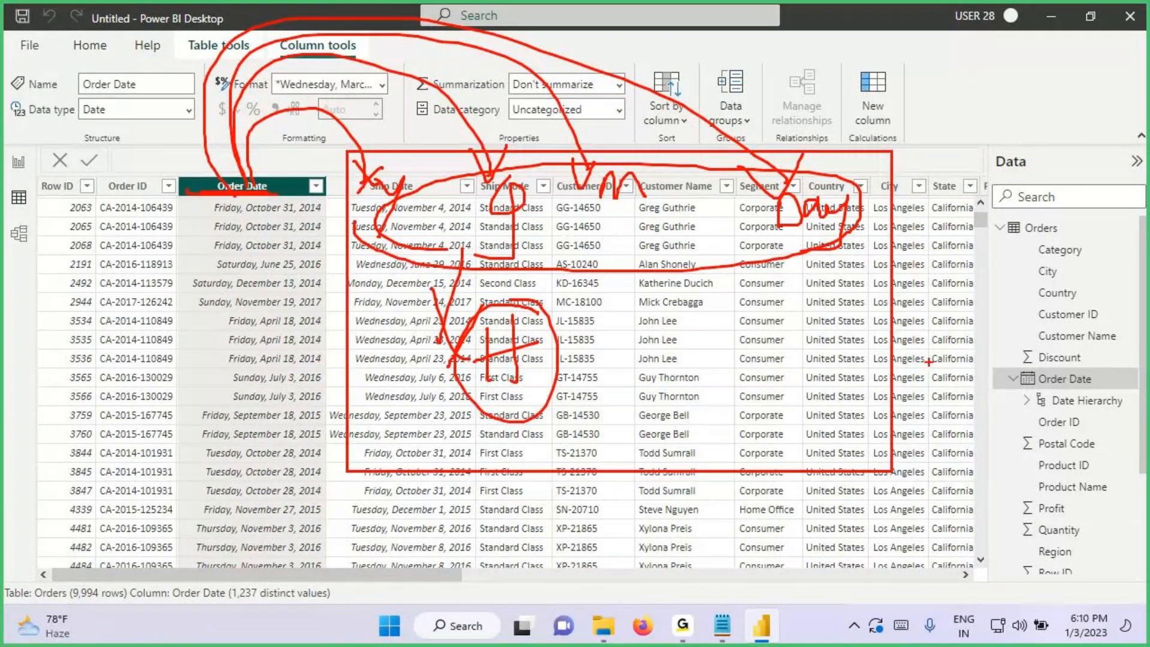
Step: Clear the ink and expand Date Hierarchy under the Order Date field
left_click_drag(158, 27, 183, 27)
mouse_move(1041, 306)
left_mouse_down()
mouse_move(1055, 376)
mouse_move(1079, 388)
left_mouse_up()
key("Escape")
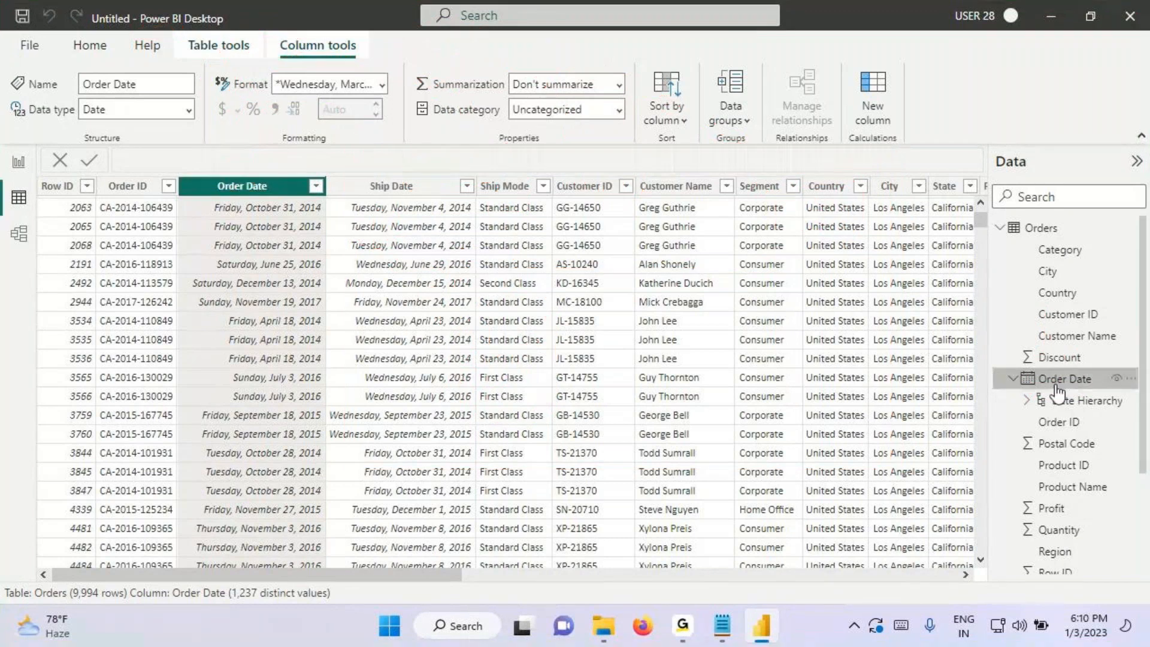
left_click(1026, 400)
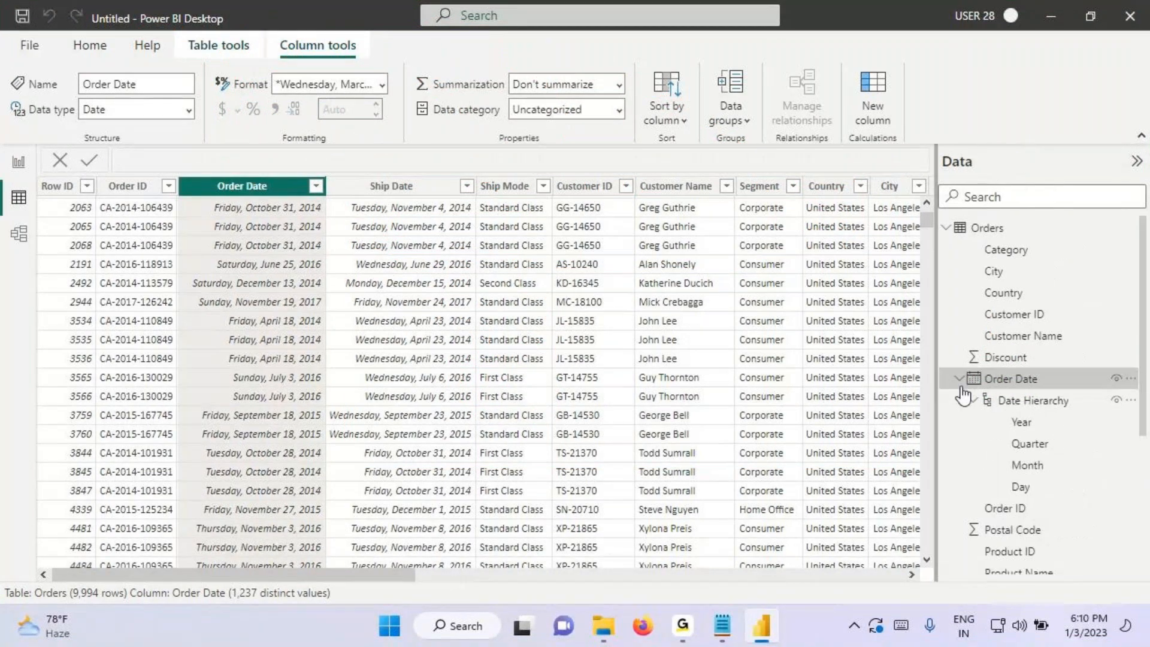
Step: Box the Order Date field in ink and draw arrows from it to the Year, Quarter, Month and Day levels of its hierarchy
key("ctrl+2")
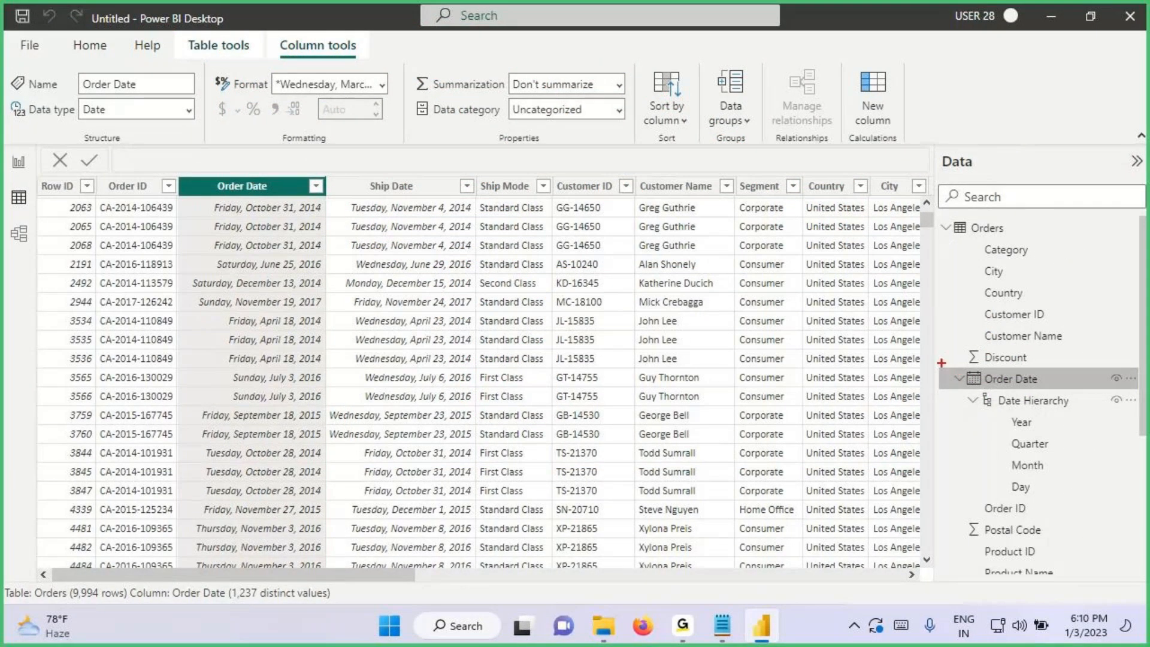
left_click_drag(942, 363, 1057, 387)
mouse_move(990, 367)
left_mouse_down()
mouse_move(862, 315)
mouse_move(880, 384)
mouse_move(1011, 421)
mouse_move(972, 446)
left_mouse_up()
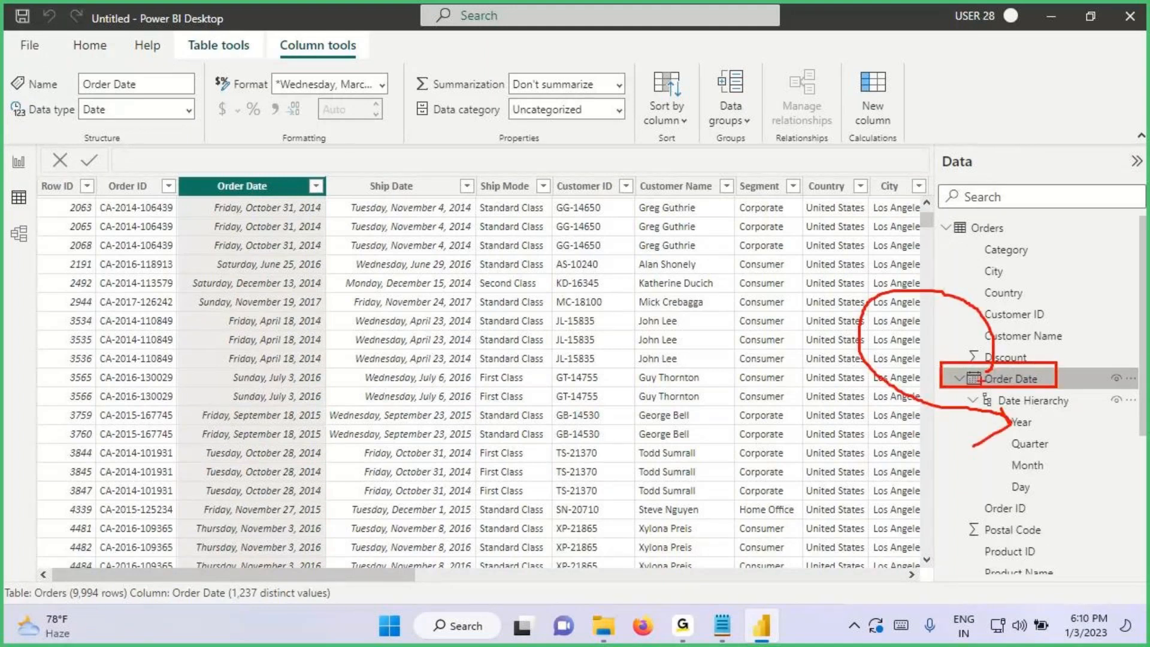
left_click_drag(989, 358, 1020, 459)
left_click_drag(1013, 444, 991, 471)
mouse_move(983, 360)
left_mouse_down()
mouse_move(867, 242)
mouse_move(1022, 465)
mouse_move(972, 490)
left_mouse_up()
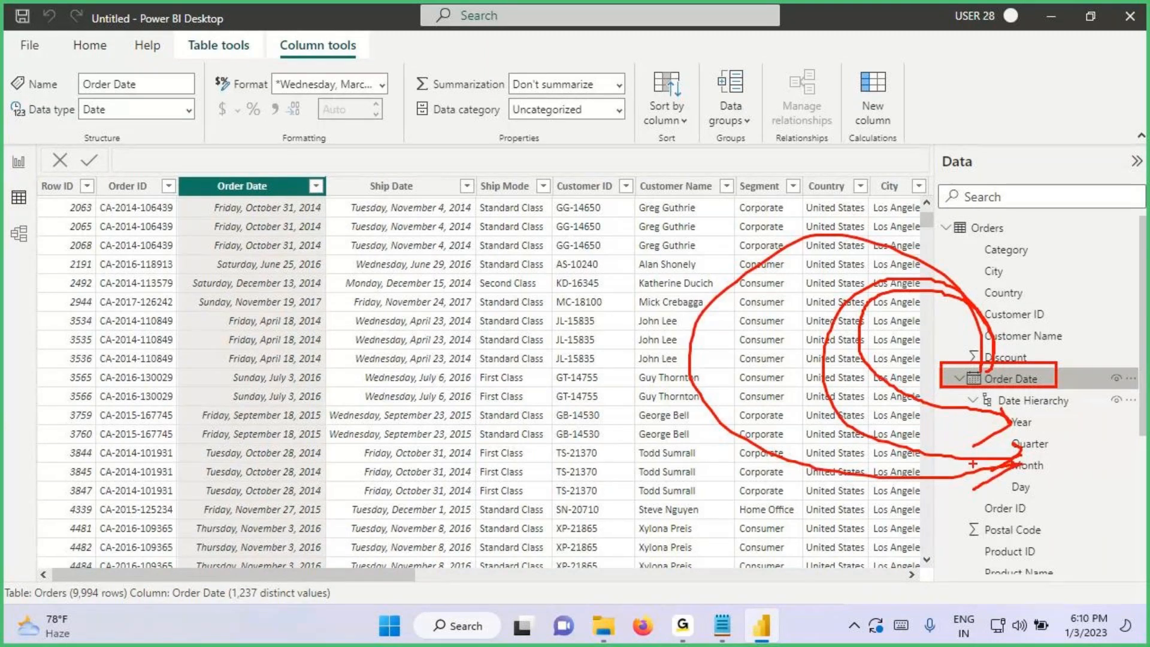
left_click_drag(983, 303, 988, 347)
mouse_move(916, 219)
left_mouse_down()
mouse_move(1021, 513)
mouse_move(1041, 513)
left_mouse_up()
left_click_drag(975, 388, 977, 414)
left_click_drag(1068, 396, 1119, 365)
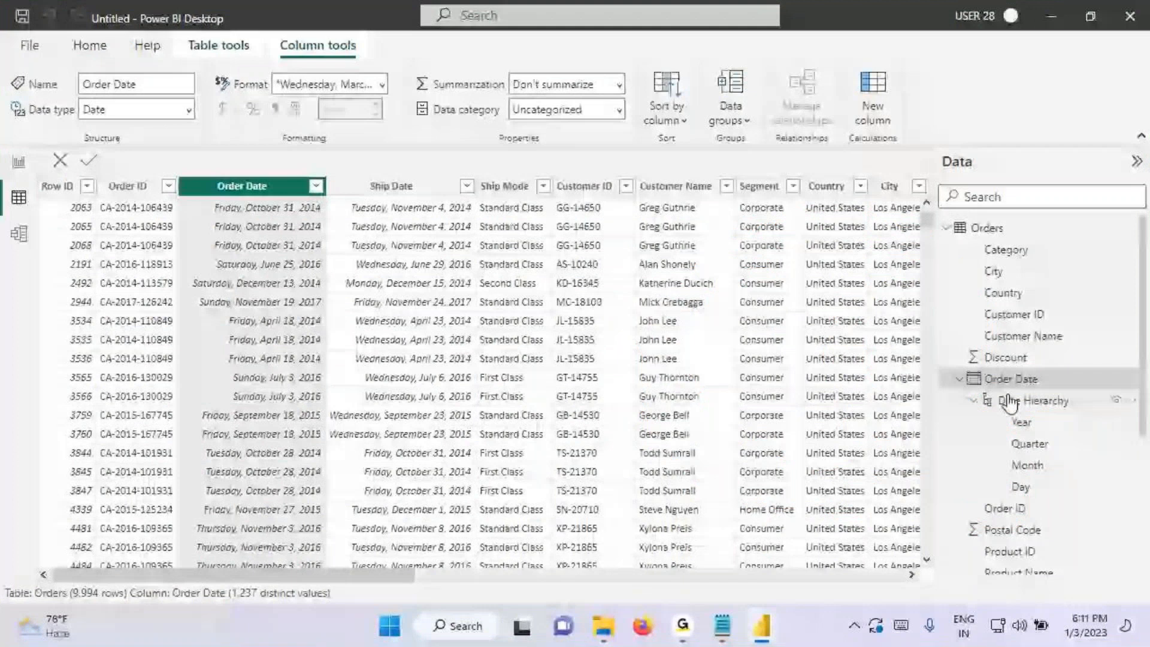
Step: Expand the Ship Date field's Date Hierarchy and draw ink arrows from Ship Date to Year, Quarter, Month and Day
scroll(1013, 419, "down", 4)
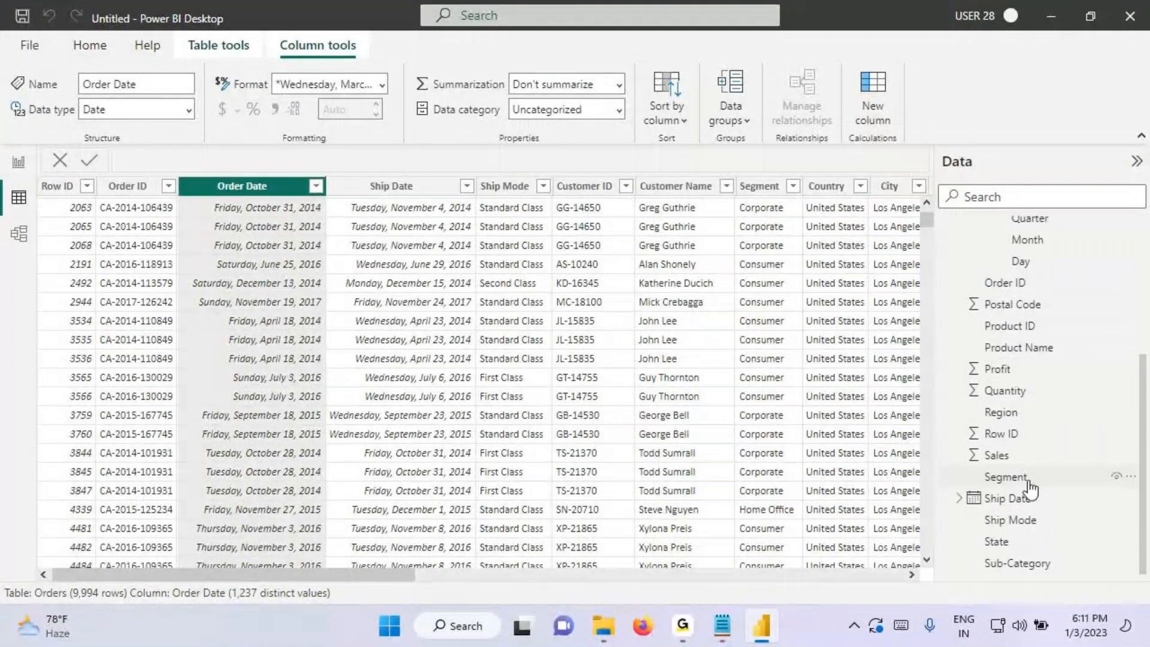
left_click(1018, 498)
key("ctrl+2")
left_click_drag(981, 403, 1012, 432)
left_click_drag(1004, 357, 1010, 453)
mouse_move(917, 230)
left_mouse_down()
mouse_move(1006, 477)
mouse_move(964, 500)
left_mouse_up()
mouse_move(1029, 344)
left_mouse_down()
mouse_move(719, 458)
mouse_move(1002, 488)
mouse_move(987, 516)
left_mouse_up()
mouse_move(1046, 438)
left_mouse_down()
mouse_move(1014, 430)
mouse_move(1045, 509)
left_mouse_up()
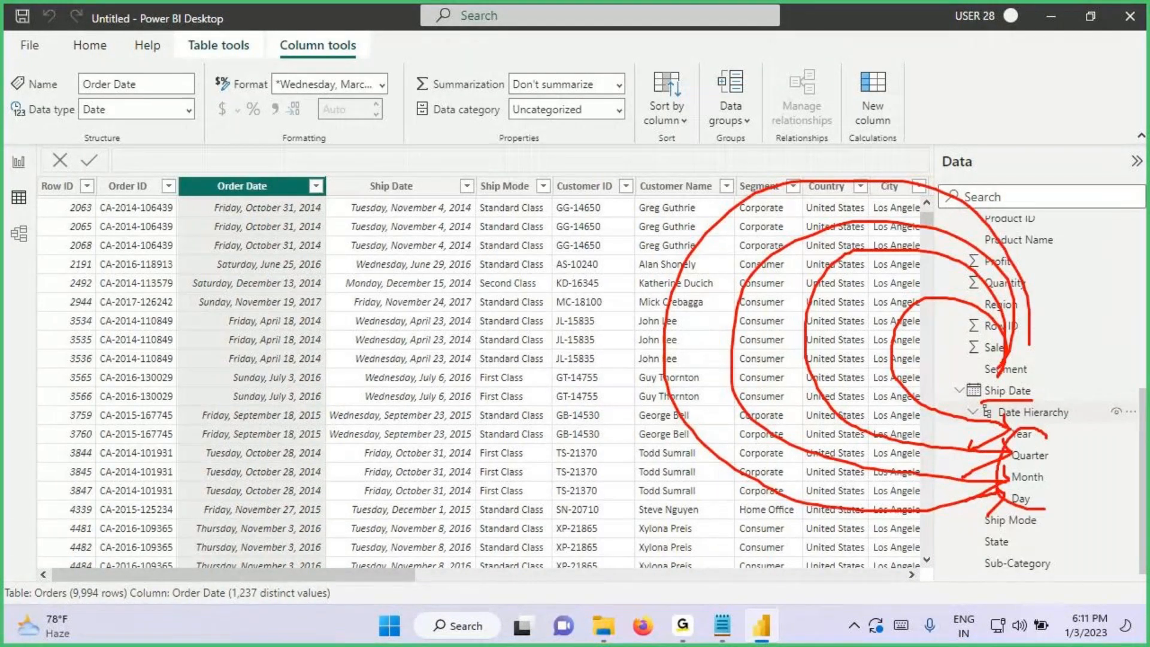
Step: Circle Ship Date's four hierarchy levels in ink and underline Date Hierarchy with an arrow pointing to it
left_click_drag(1045, 434, 1012, 506)
left_click_drag(1009, 423, 1093, 423)
left_click_drag(1054, 434, 1078, 435)
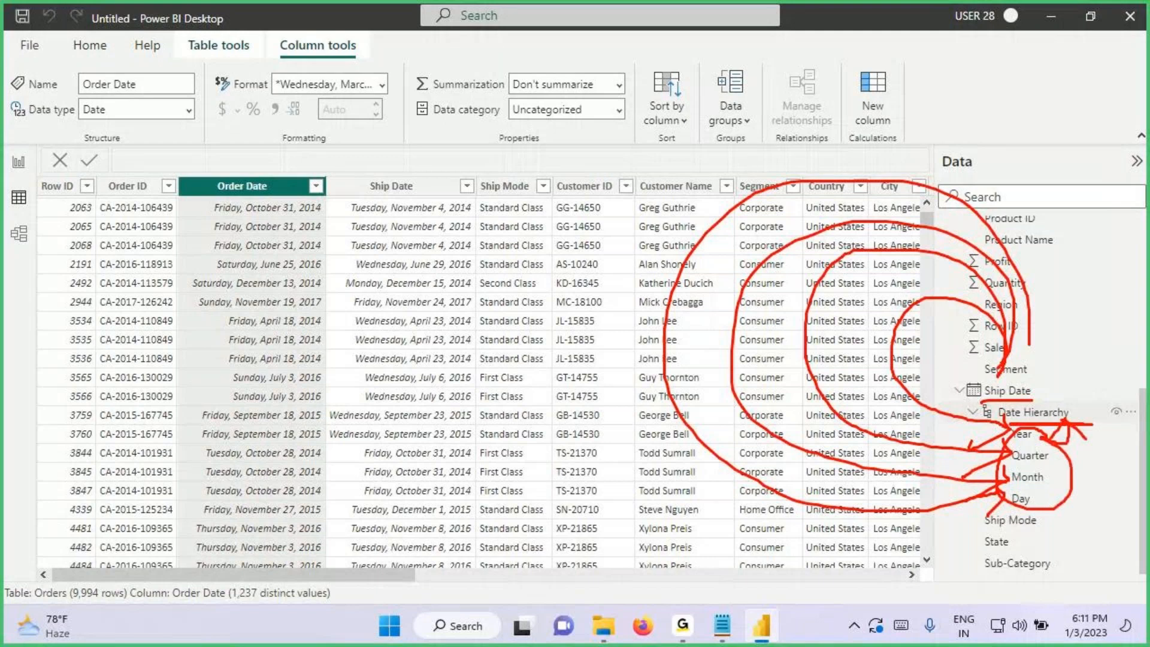
Step: Clear the ink, draw an arrow from the Order Date column header, and underline Order Date's hierarchy levels in ink
key("Escape")
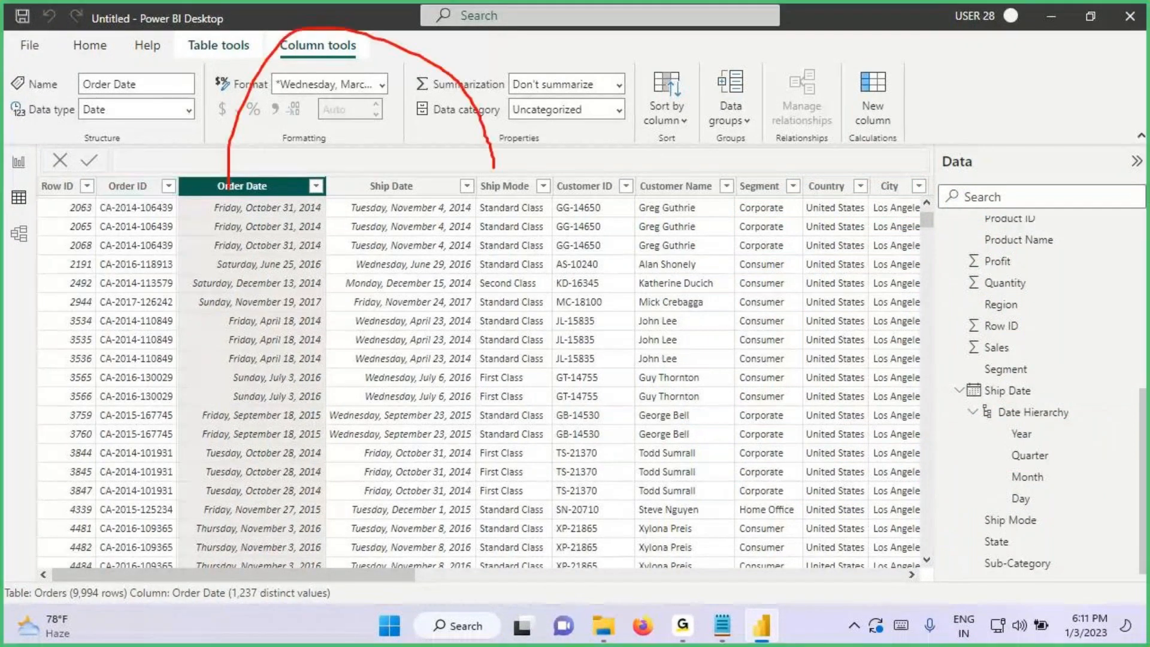
left_click_drag(476, 143, 506, 170)
left_click_drag(522, 132, 499, 170)
scroll(996, 358, "up", 5)
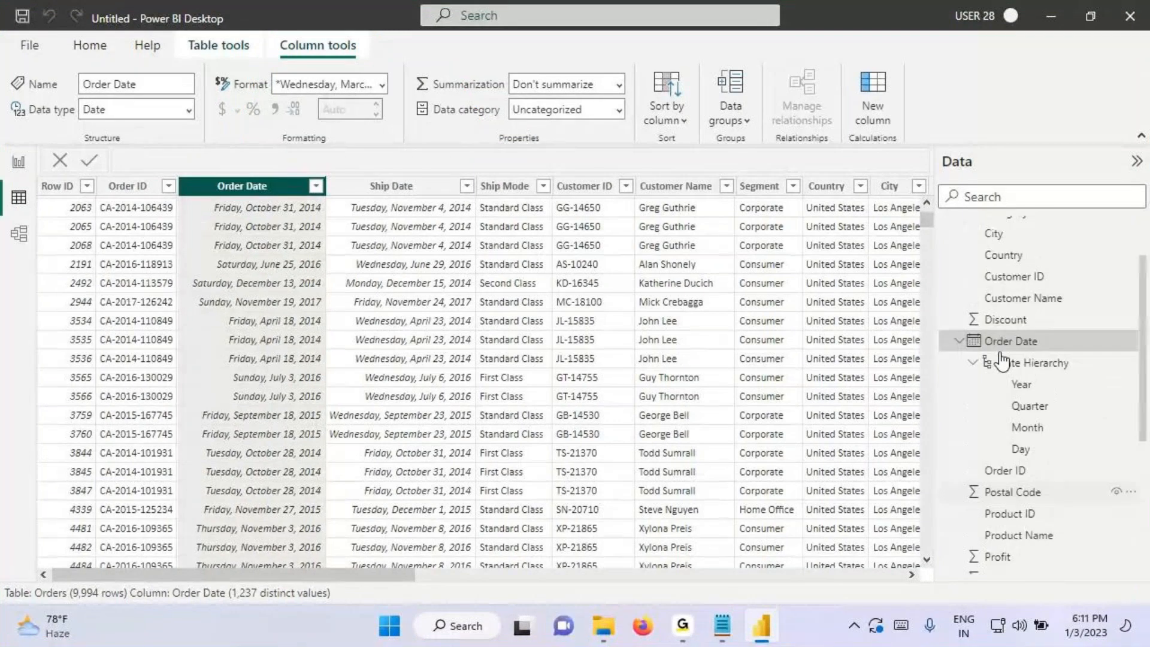
left_click_drag(984, 375, 1052, 370)
left_click_drag(1000, 418, 1074, 422)
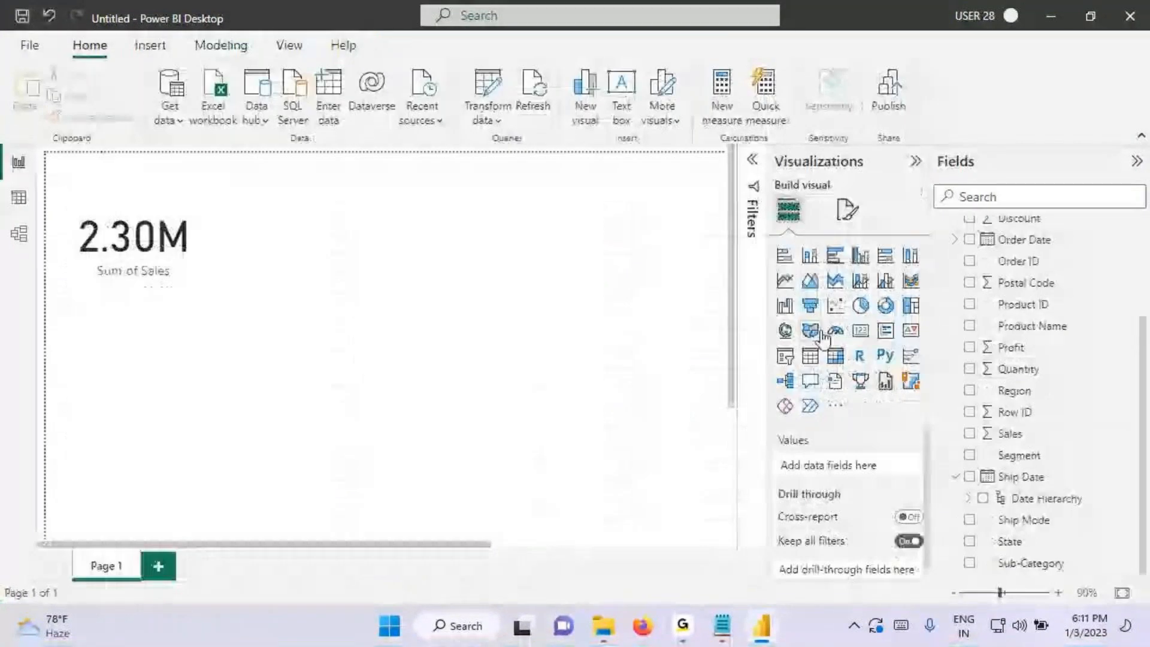
Step: Insert a table visual on the report page, place it beside the Sum of Sales card and enlarge it
left_click(817, 358)
left_click_drag(85, 415, 296, 246)
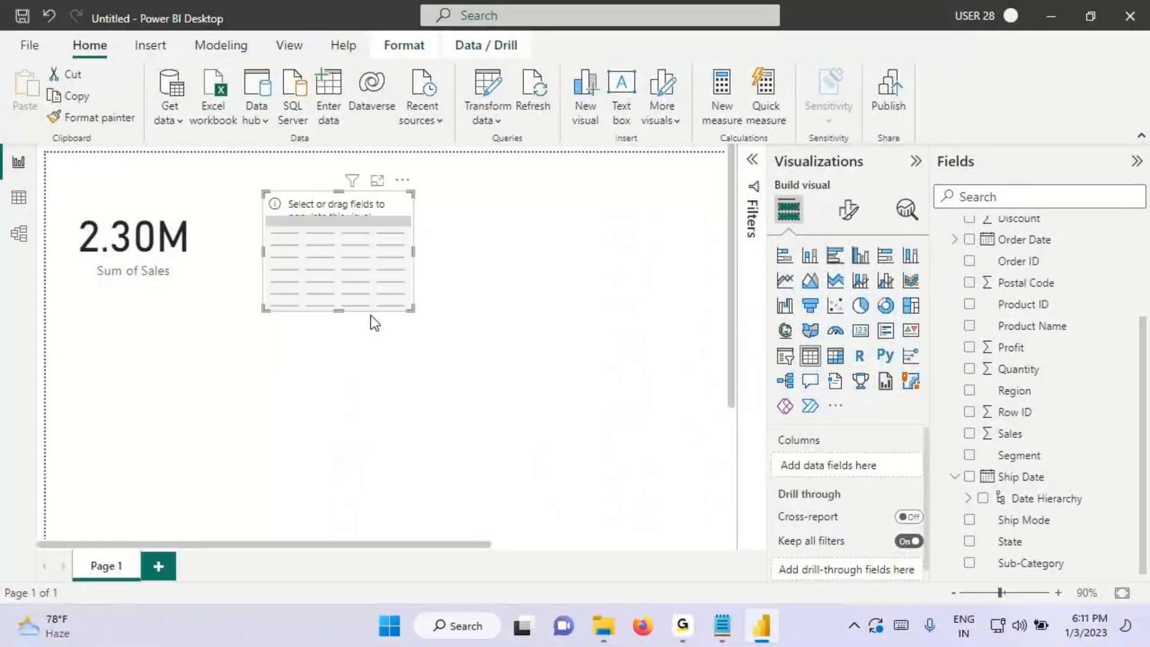
left_click_drag(403, 315, 460, 403)
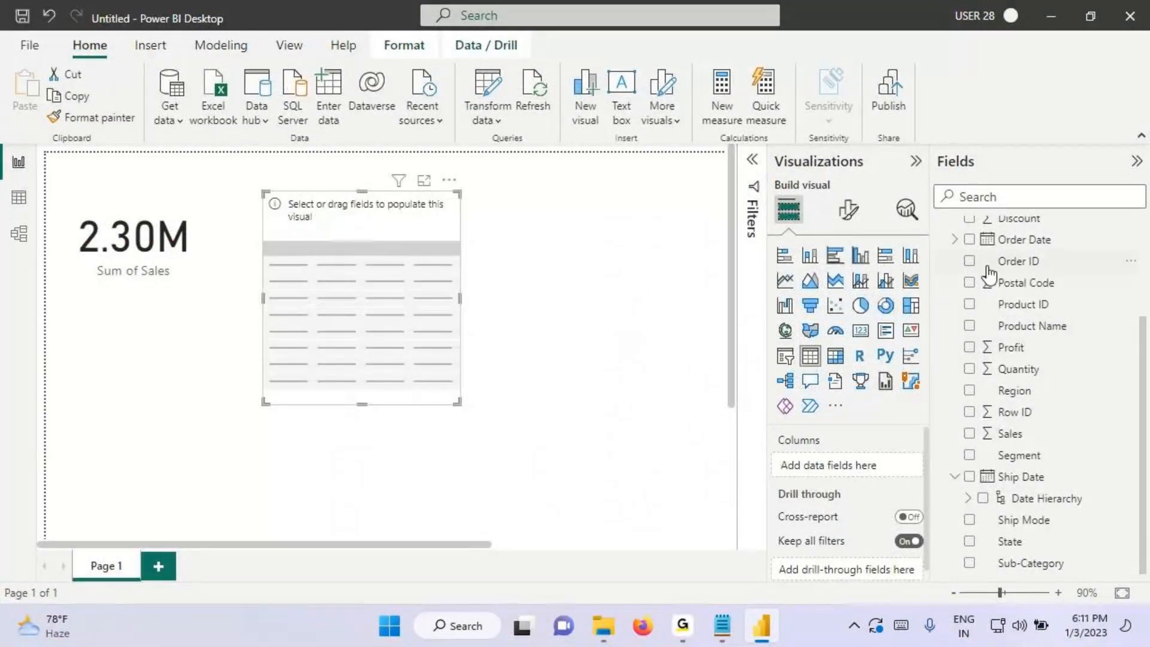
Step: Expand Order Date's Date Hierarchy and add its Year level to the table
left_click(955, 240)
left_click(968, 261)
left_click_drag(1036, 282, 380, 269)
Step: Draw ink arrows from Order Date and its Year level to the table's Year column, and clear the ink
key("ctrl+2")
mouse_move(1004, 245)
left_mouse_down()
mouse_move(1046, 246)
mouse_move(647, 46)
mouse_move(302, 197)
mouse_move(291, 226)
left_mouse_up()
mouse_move(307, 173)
left_mouse_down()
mouse_move(348, 225)
mouse_move(394, 228)
left_mouse_up()
mouse_move(1055, 283)
left_mouse_down()
mouse_move(1006, 296)
mouse_move(785, 210)
mouse_move(293, 207)
left_mouse_up()
left_click_drag(292, 179, 281, 207)
left_click_drag(332, 196, 294, 207)
key("Escape")
Step: Add the Sales field to the table and shrink the table visual to fit its rows more closely
scroll(1018, 461, "down", 4)
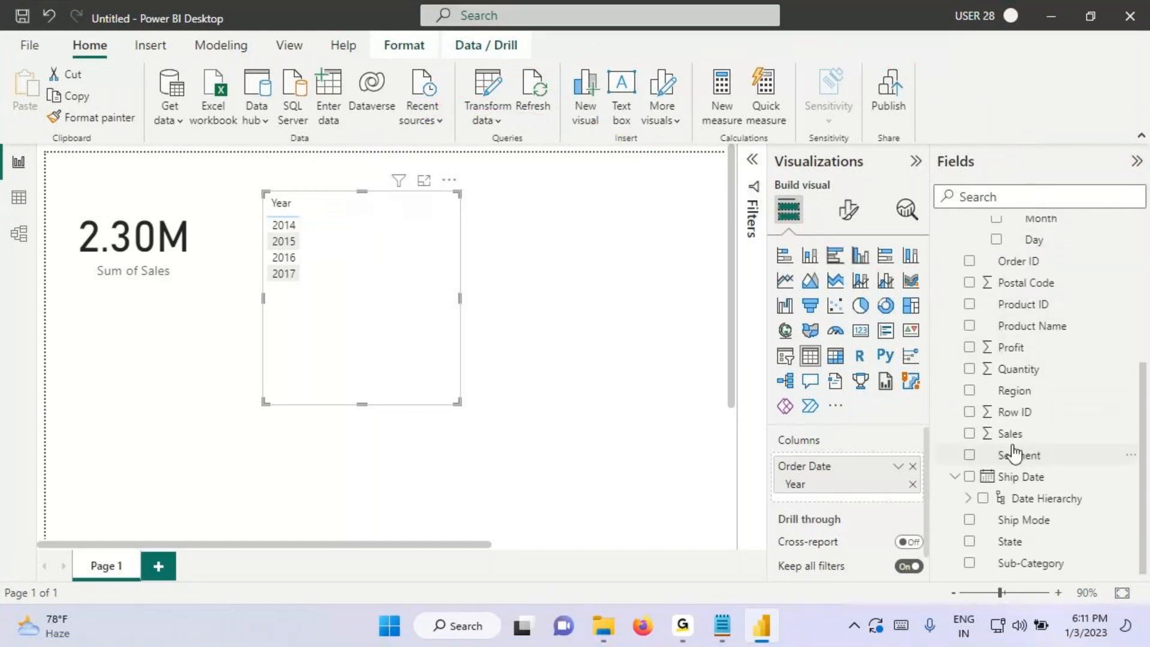
left_click_drag(1012, 445, 844, 500)
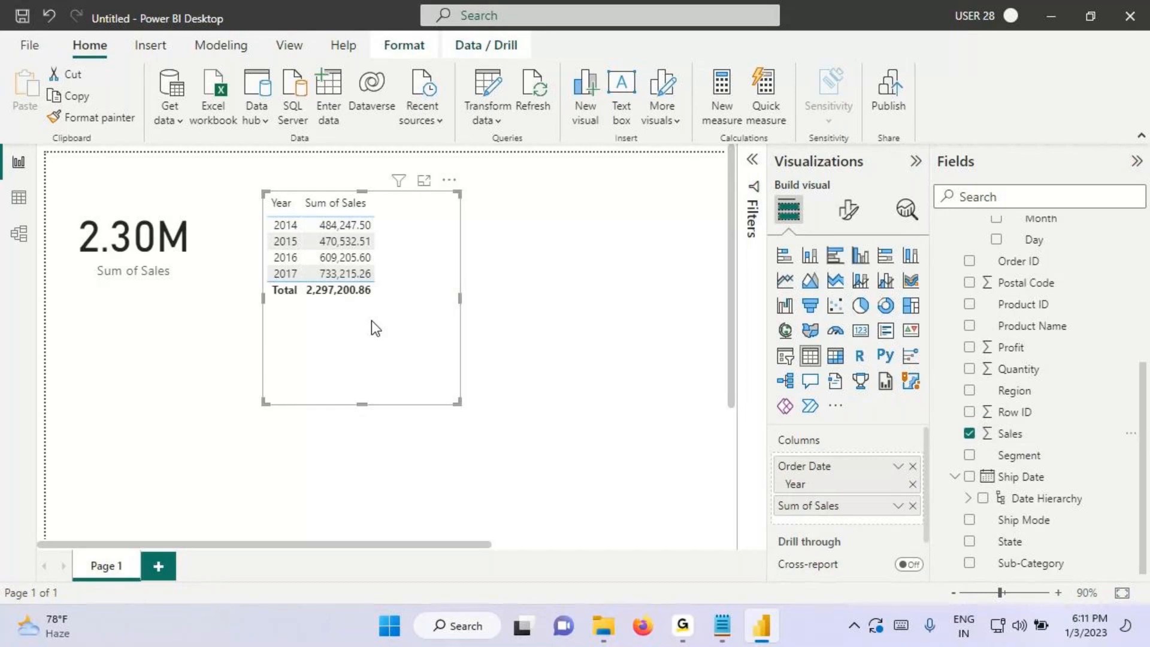
scroll(429, 254, "up", 2, "ctrl")
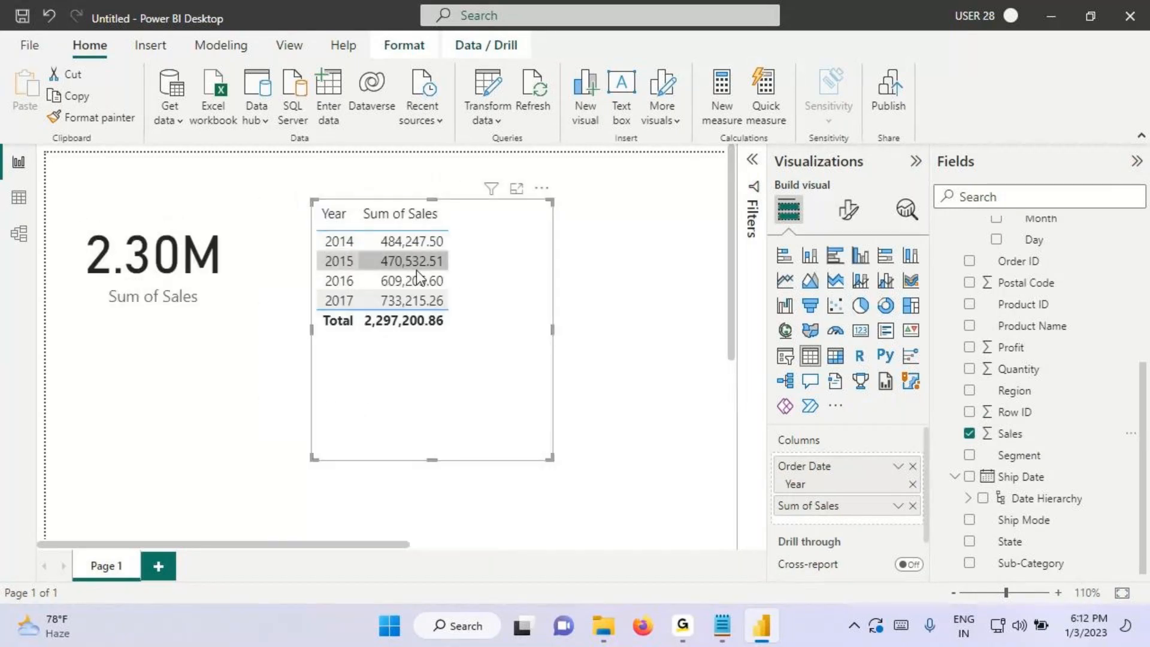
left_click(552, 470)
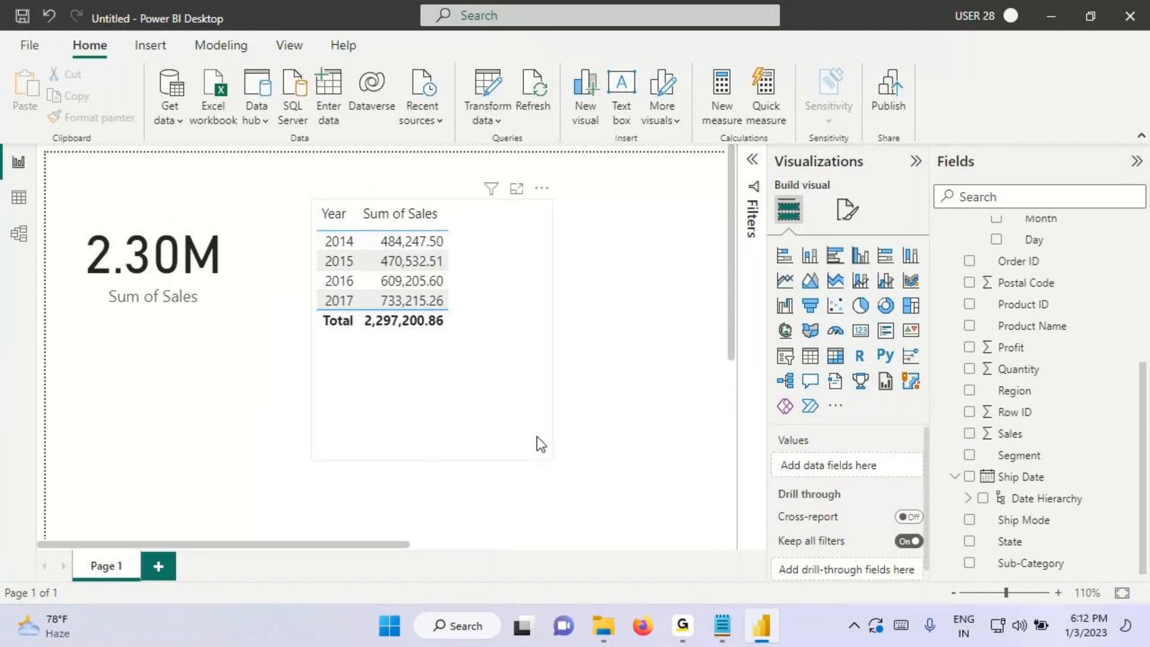
left_click(537, 436)
left_click_drag(551, 460, 530, 386)
Step: Mark the 2014 sales row in ink, hand-write a note beside the table, and clear the ink
key("ctrl+2")
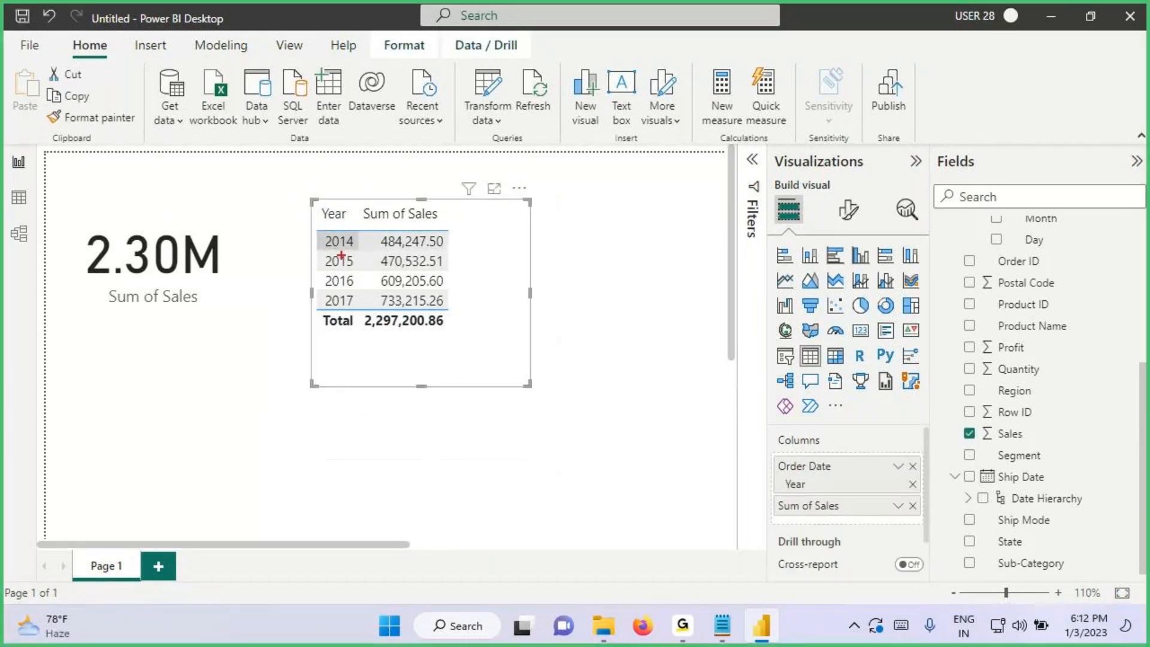
left_click_drag(340, 255, 492, 238)
left_click_drag(447, 154, 481, 184)
mouse_move(480, 145)
left_mouse_down()
mouse_move(476, 182)
mouse_move(516, 167)
mouse_move(526, 187)
left_mouse_up()
left_click_drag(557, 121, 556, 198)
mouse_move(566, 175)
left_mouse_down()
mouse_move(558, 211)
mouse_move(575, 217)
left_mouse_up()
left_click_drag(606, 183, 649, 187)
mouse_move(593, 236)
left_mouse_down()
mouse_move(584, 245)
mouse_move(602, 290)
left_mouse_up()
left_click_drag(630, 232, 635, 240)
key("Escape")
Step: Add a second report page, insert an empty table visual on it and reposition the table
left_click(236, 509)
left_click(160, 567)
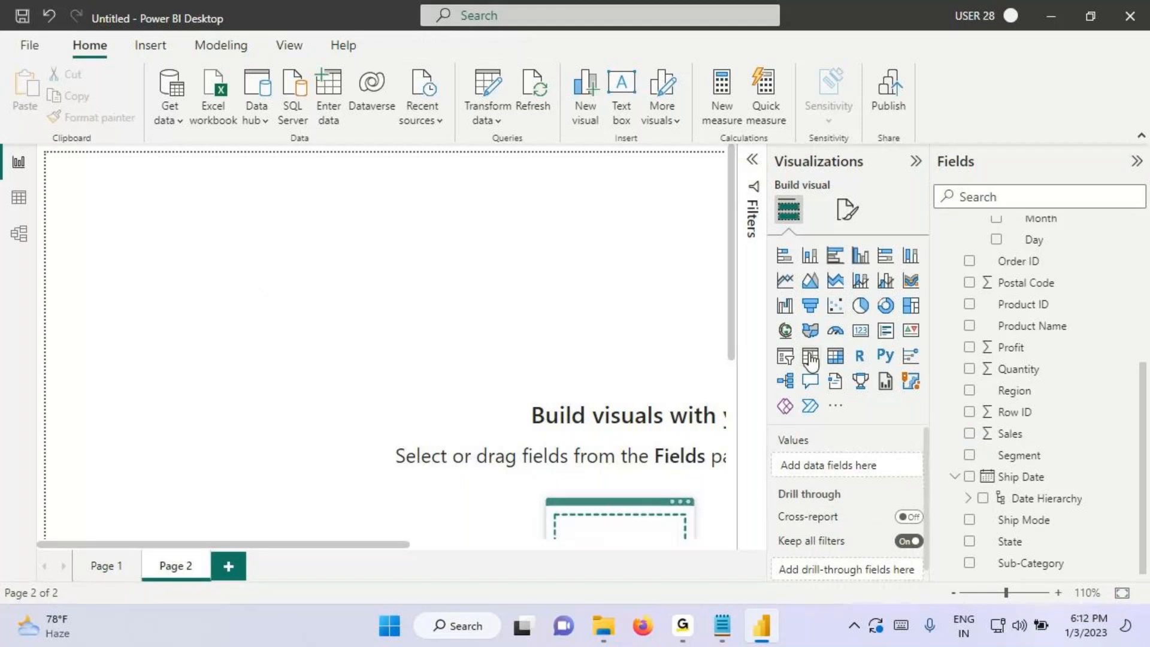
left_click(810, 356)
left_click_drag(170, 296, 242, 388)
Step: Add Order Date's Year and Quarter levels and the Sales field to the table on Page 2
scroll(1080, 354, "up", 3)
scroll(1080, 353, "up", 1)
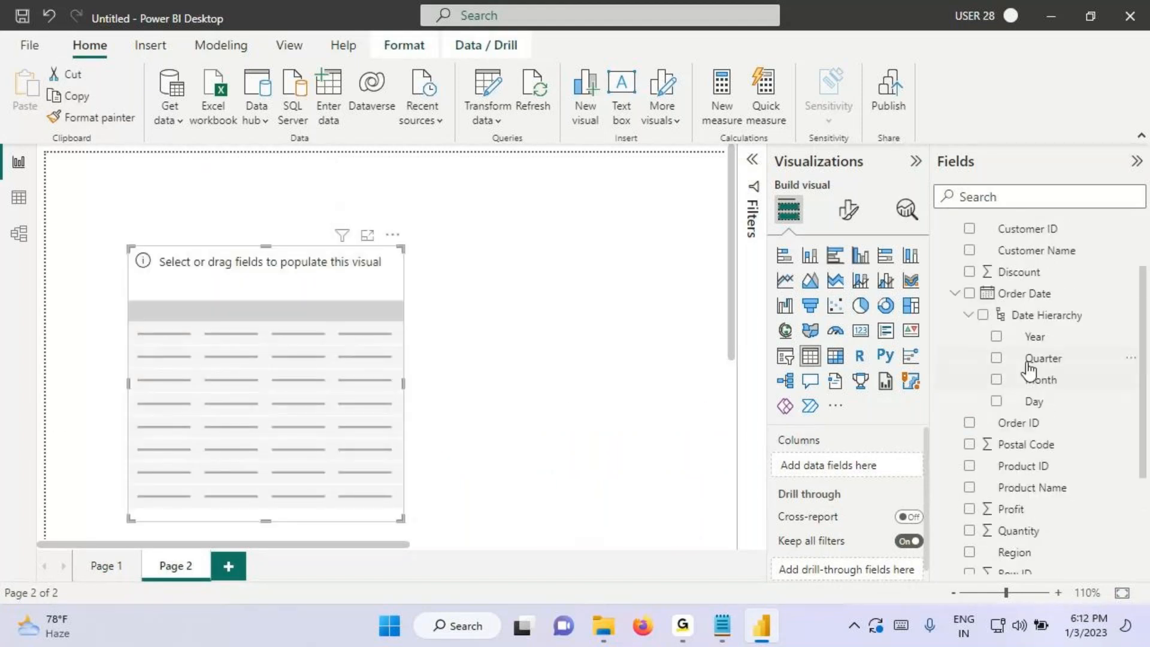
left_click(1035, 336)
left_click_drag(1038, 339, 333, 367)
left_click_drag(1043, 359, 300, 349)
scroll(991, 408, "down", 3)
left_click_drag(1009, 433, 226, 335)
Step: Underline the 2014 Qtr 1 sales row in ink and clear the ink
key("ctrl+2")
left_click_drag(175, 299, 221, 295)
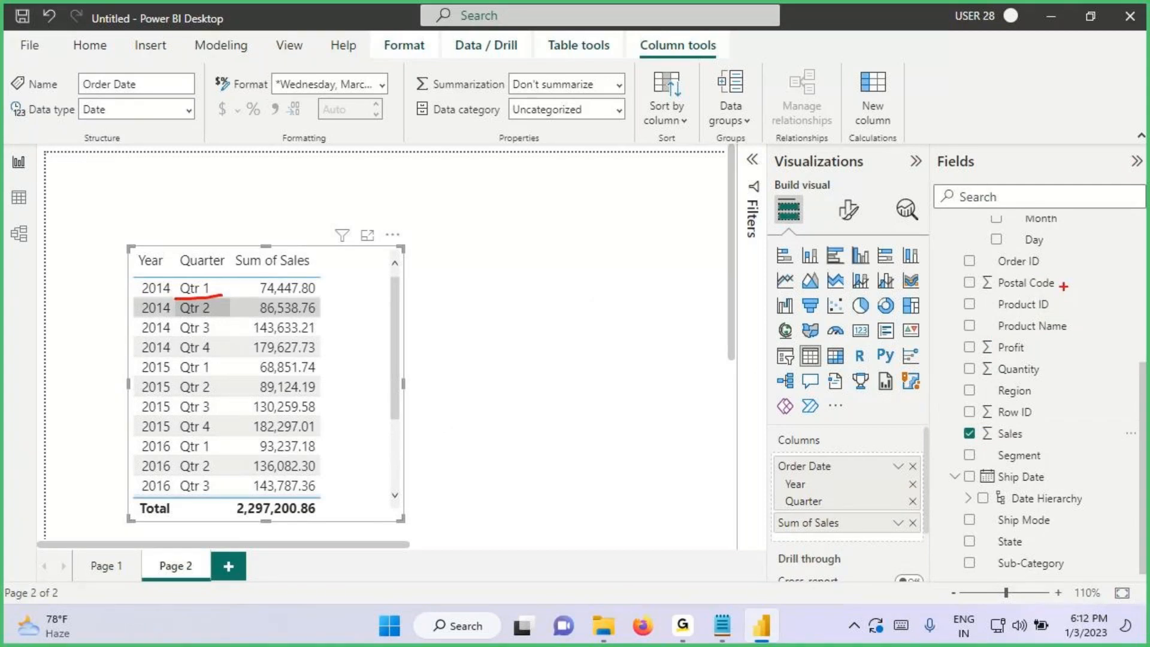
left_click_drag(144, 293, 275, 293)
left_click_drag(144, 295, 238, 290)
key("Escape")
Step: Add Order Date's Month level to the table, mark the January 2014 row and hierarchy levels in ink, and clear the ink
scroll(1052, 325, "up", 2)
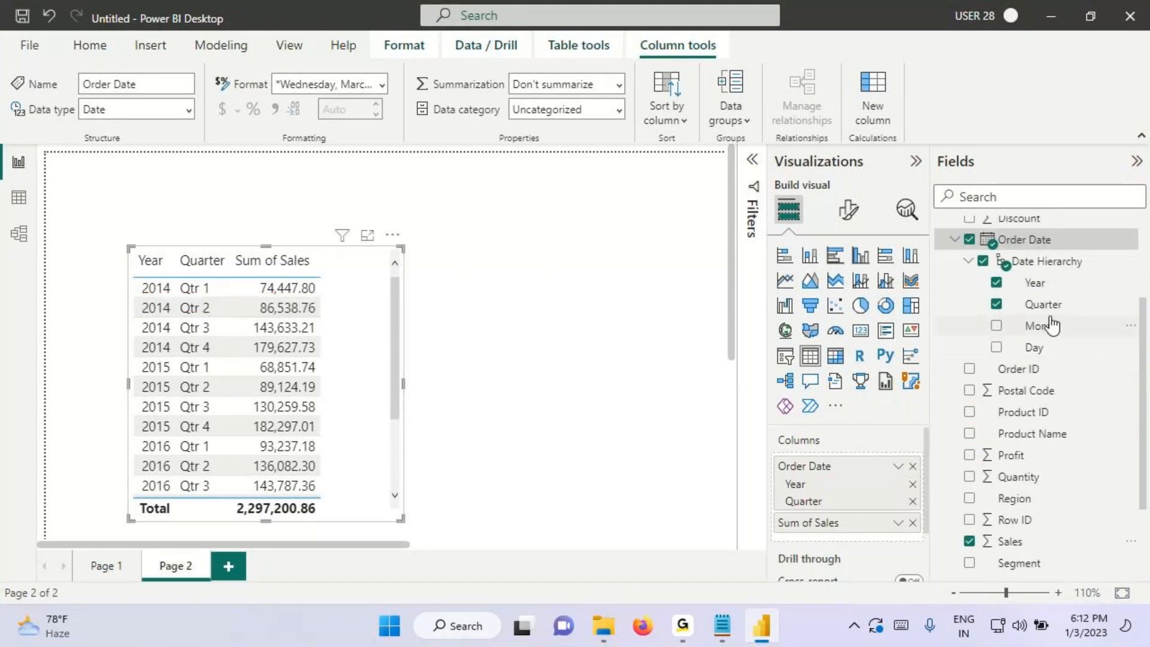
mouse_move(1043, 329)
left_mouse_down()
mouse_move(892, 534)
mouse_move(858, 516)
left_mouse_up()
key("ctrl+2")
left_click_drag(147, 296, 208, 291)
left_click_drag(222, 294, 293, 294)
mouse_move(319, 297)
left_mouse_down()
mouse_move(388, 297)
mouse_move(484, 238)
left_mouse_up()
left_click_drag(1016, 288, 1063, 288)
mouse_move(1002, 312)
left_mouse_down()
mouse_move(1082, 317)
mouse_move(1076, 330)
left_mouse_up()
key("Escape")
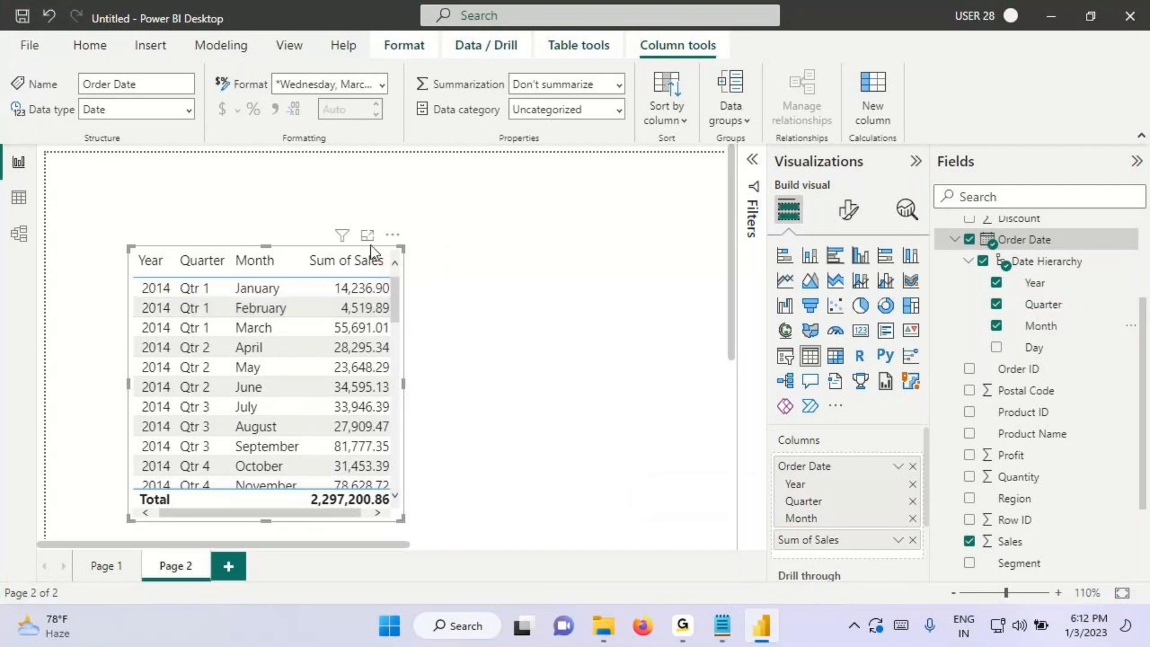
Step: Remove the table visual from Page 2
left_click(393, 236)
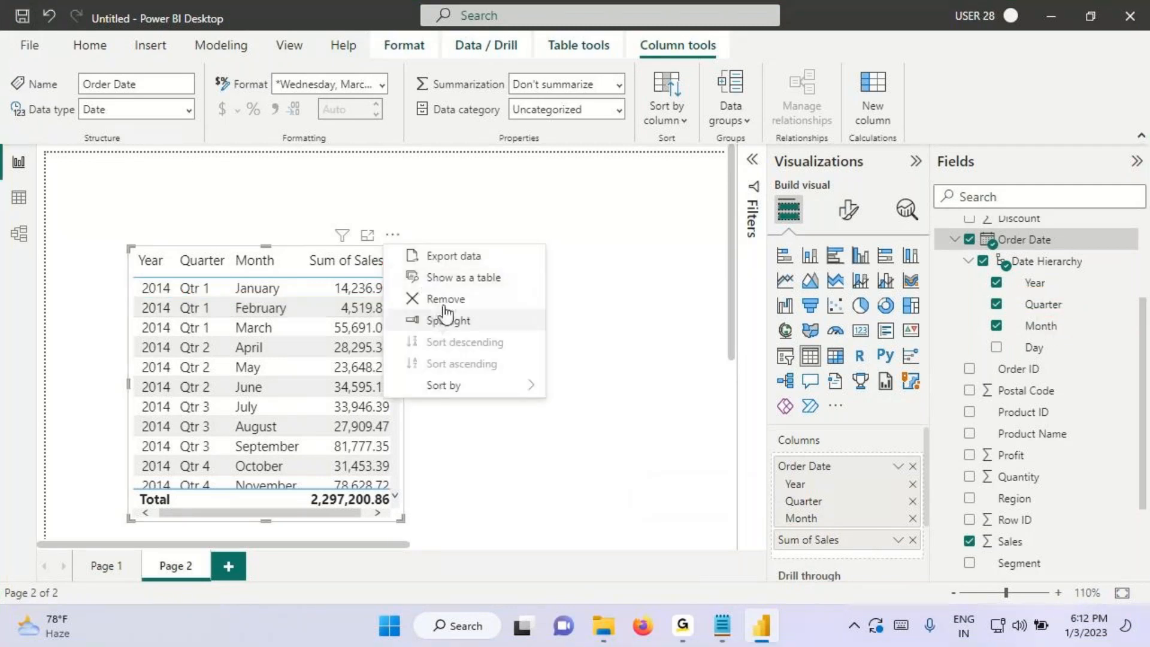
left_click(446, 299)
Step: Box Order Date's hierarchy in ink, draw an arrow to an underlined handwritten note on the canvas, and clear the ink
key("ctrl+2")
mouse_move(950, 285)
left_mouse_down()
mouse_move(1059, 409)
mouse_move(1102, 412)
left_mouse_up()
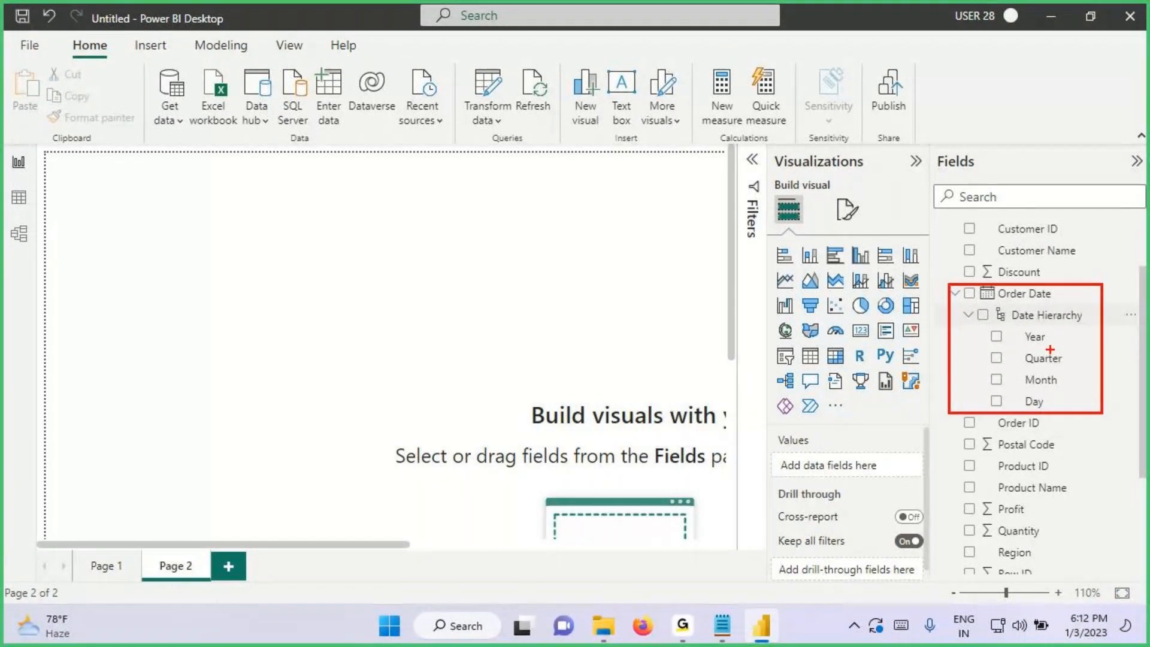
left_click_drag(984, 290, 425, 234)
left_click_drag(435, 191, 468, 237)
mouse_move(246, 218)
left_mouse_down()
mouse_move(246, 248)
mouse_move(266, 214)
mouse_move(287, 236)
mouse_move(307, 220)
left_mouse_up()
left_click_drag(313, 196, 323, 241)
left_click_drag(263, 267, 332, 239)
left_click_drag(344, 199, 392, 208)
left_click_drag(391, 171, 381, 227)
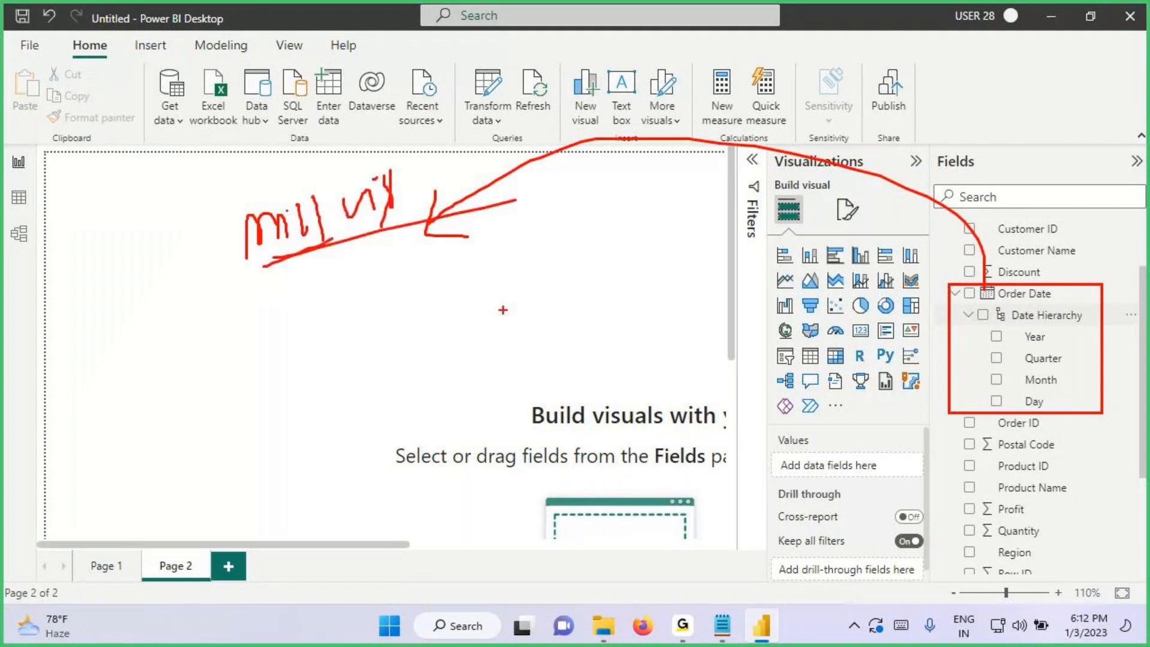
key("Escape")
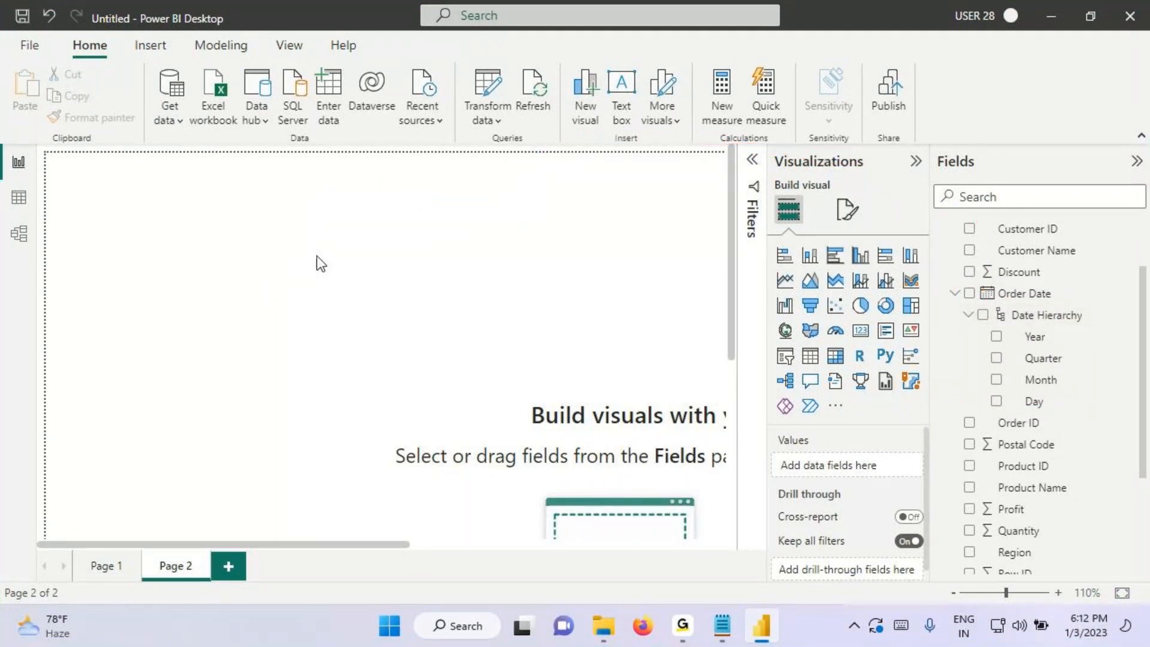
Step: Insert a stacked column chart on Page 2, widen it, reduce its height and position it near the page's upper edge
left_click(810, 258)
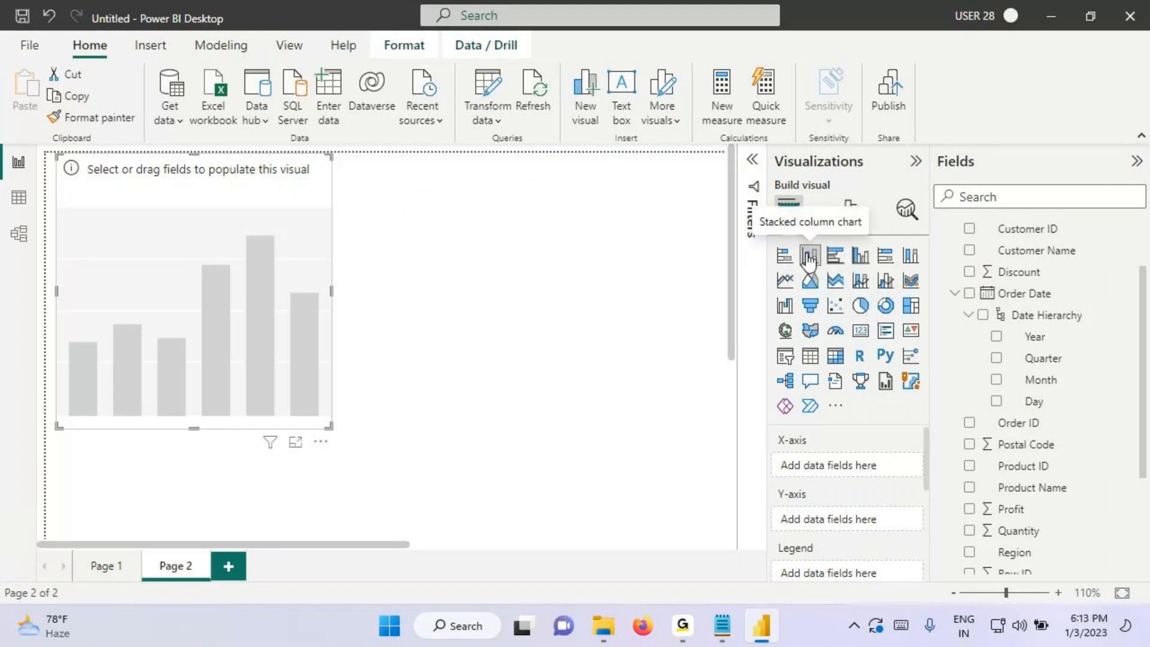
left_click_drag(221, 345, 260, 398)
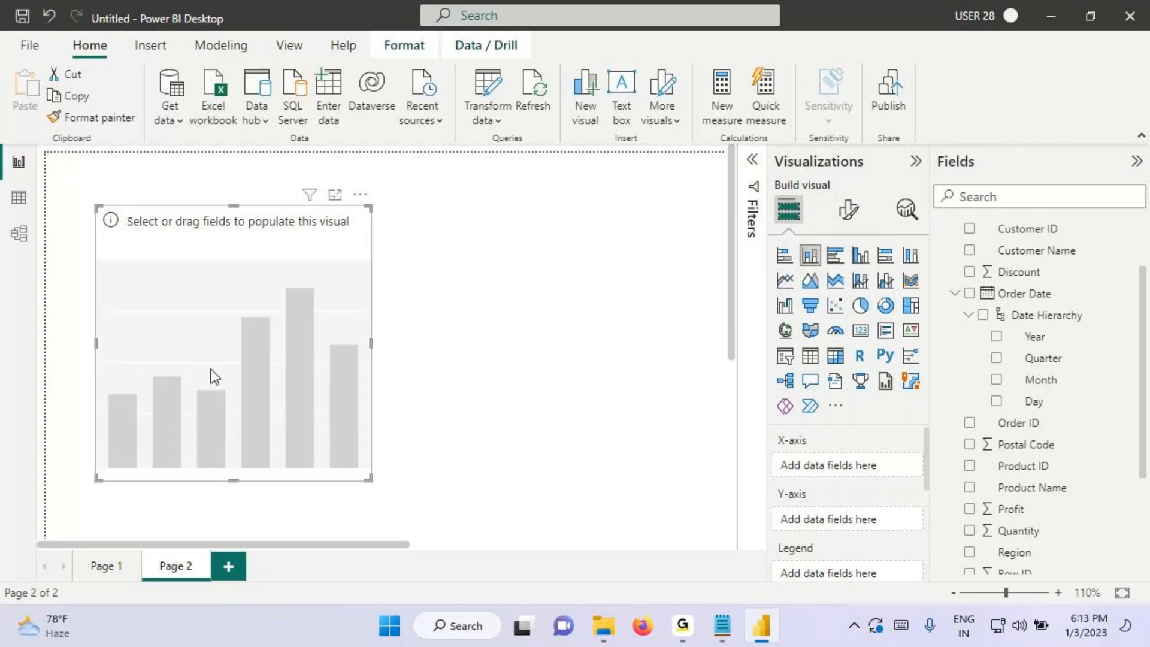
left_click_drag(368, 478, 527, 469)
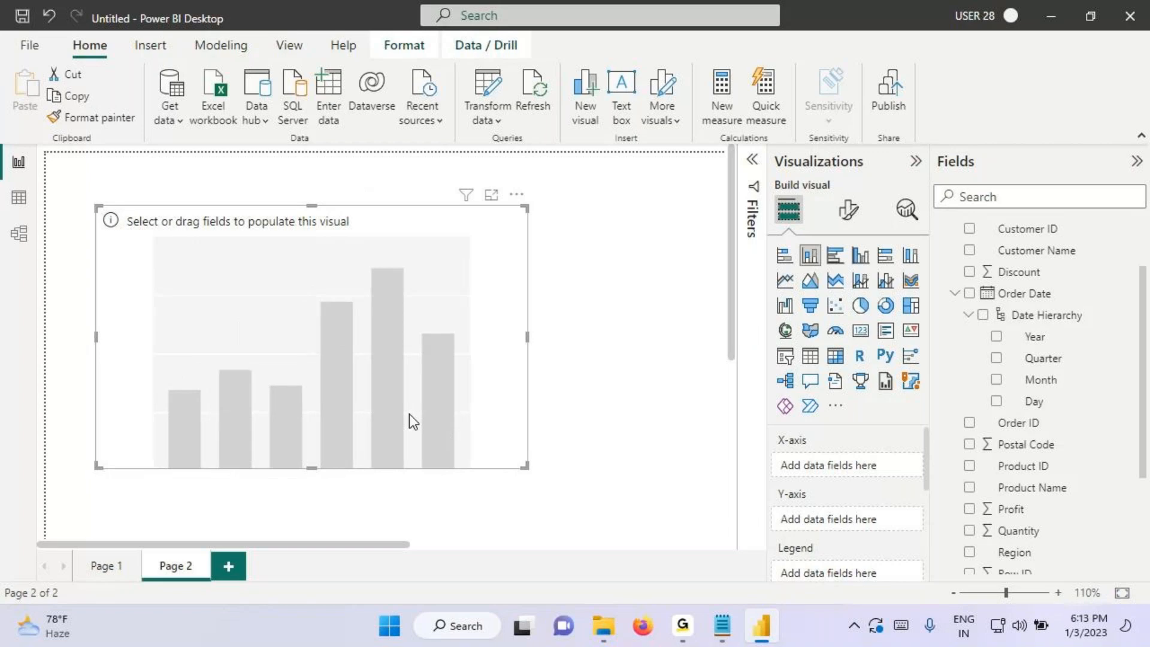
left_click_drag(335, 379, 351, 375)
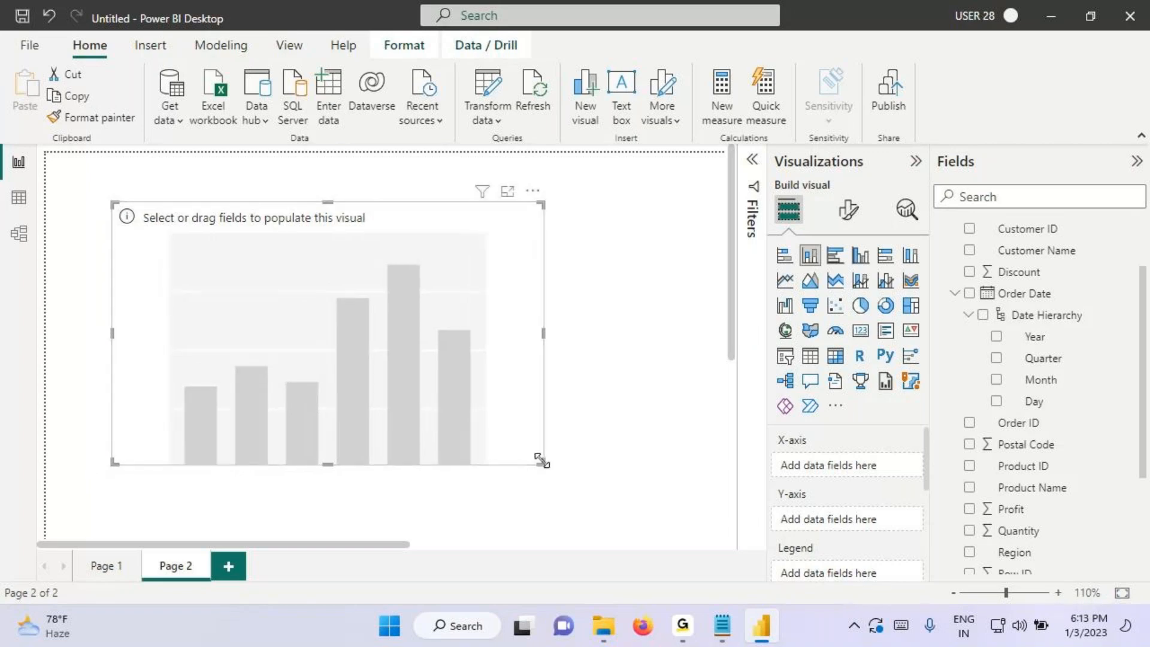
left_click_drag(540, 460, 540, 405)
left_click_drag(430, 365, 427, 350)
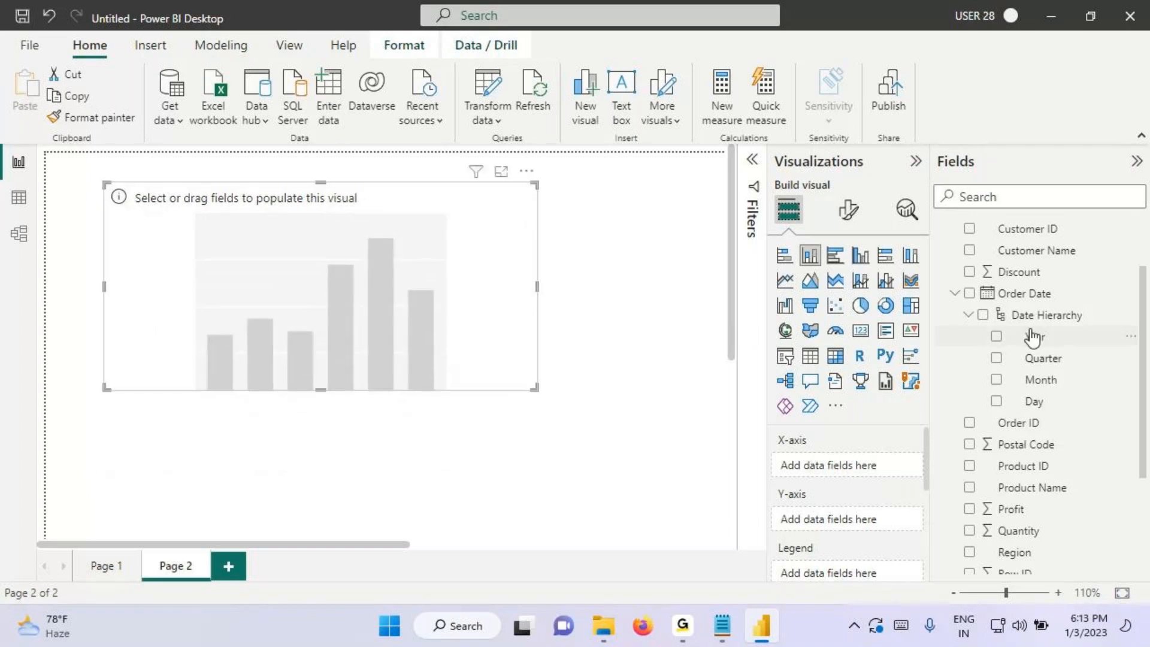
Step: Put Order Date on the chart's X-axis and check the Date Hierarchy setting in its field options
left_click(1021, 300)
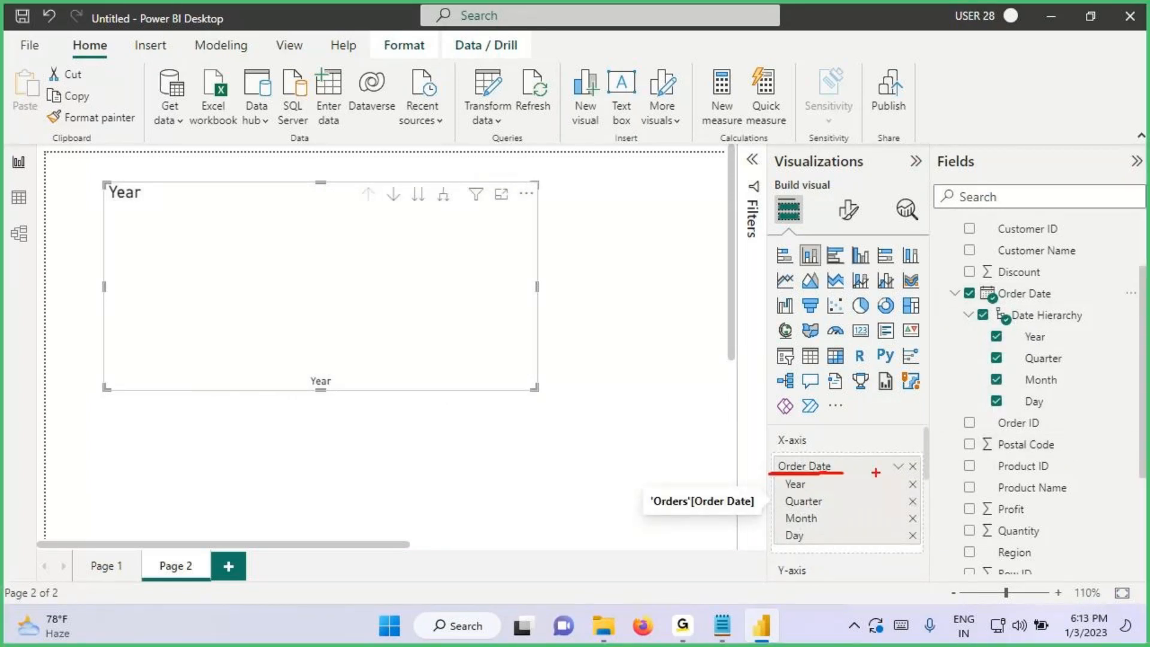
left_click(898, 470)
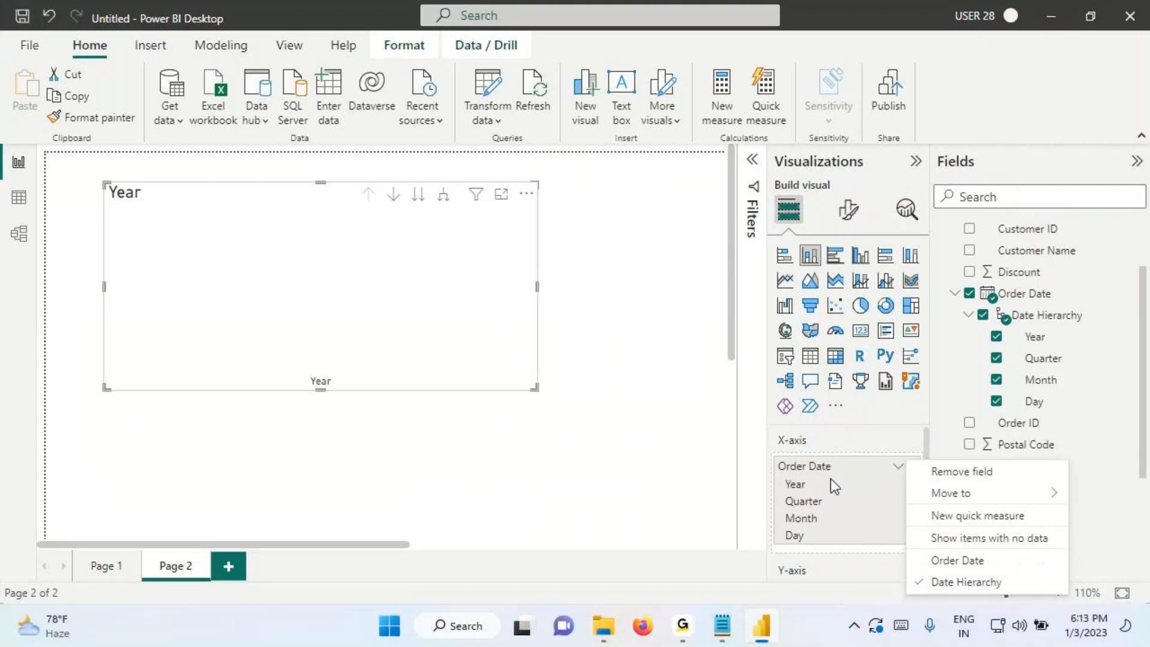
left_click(897, 468)
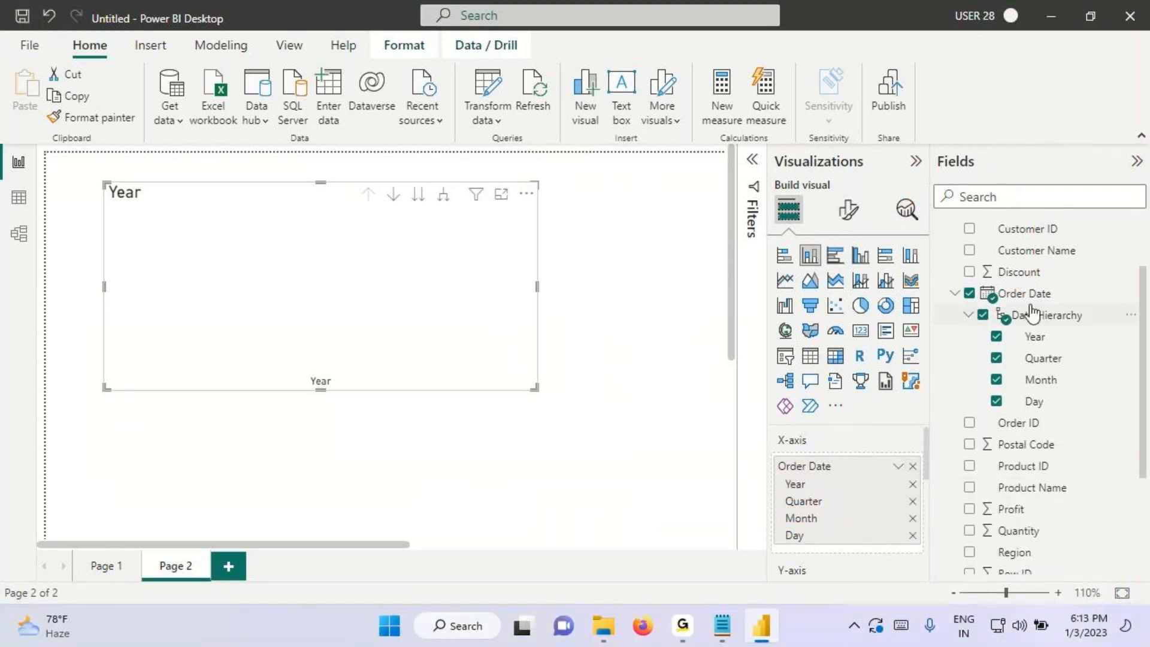
Step: Add the Sales field to the column chart as its Y-axis value
scroll(880, 494, "down", 2)
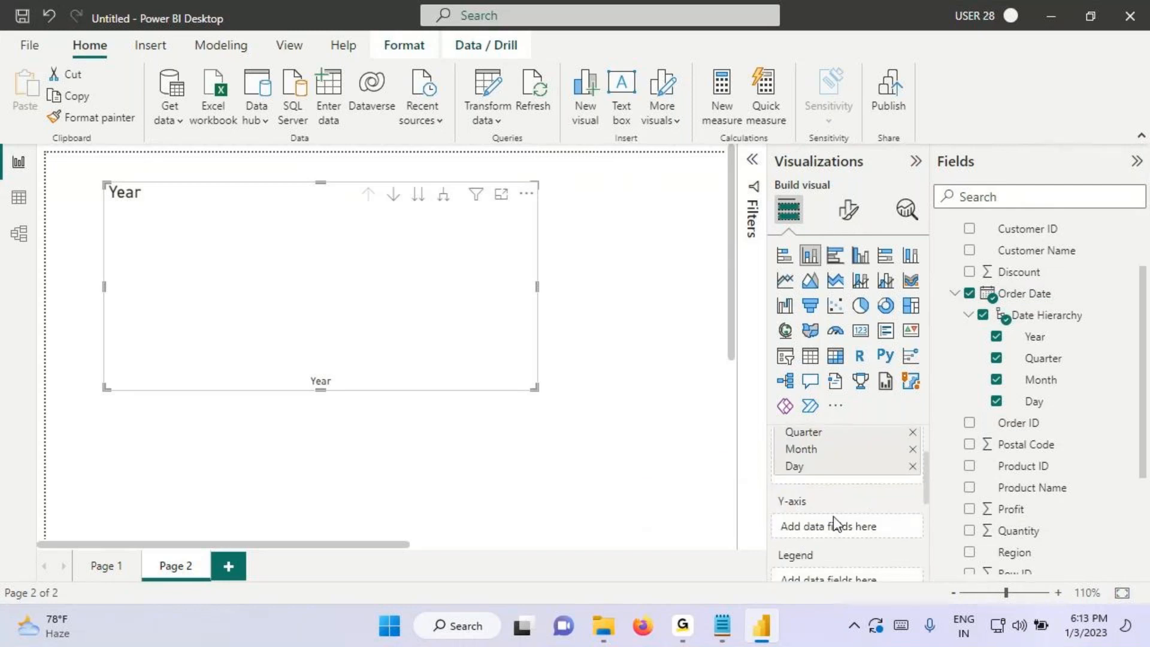
scroll(1012, 579, "down", 5)
left_click_drag(1009, 487, 250, 348)
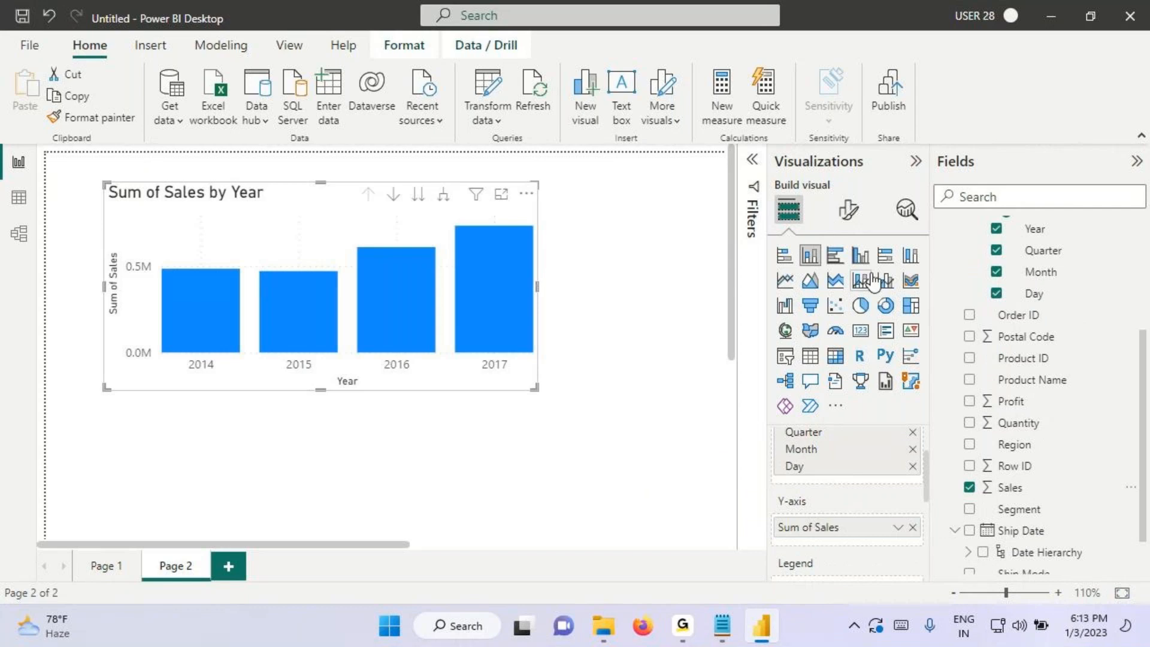
Step: Turn on data labels for the column chart and return to its field settings
left_click(848, 209)
scroll(880, 366, "down", 2)
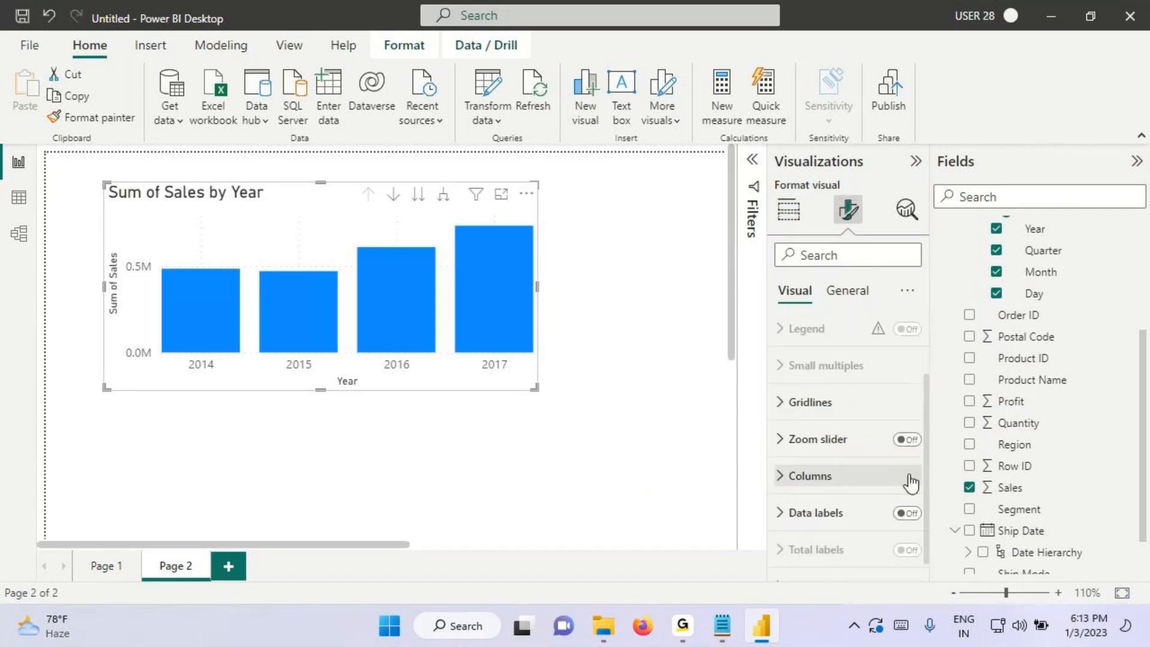
left_click(907, 513)
left_click(788, 210)
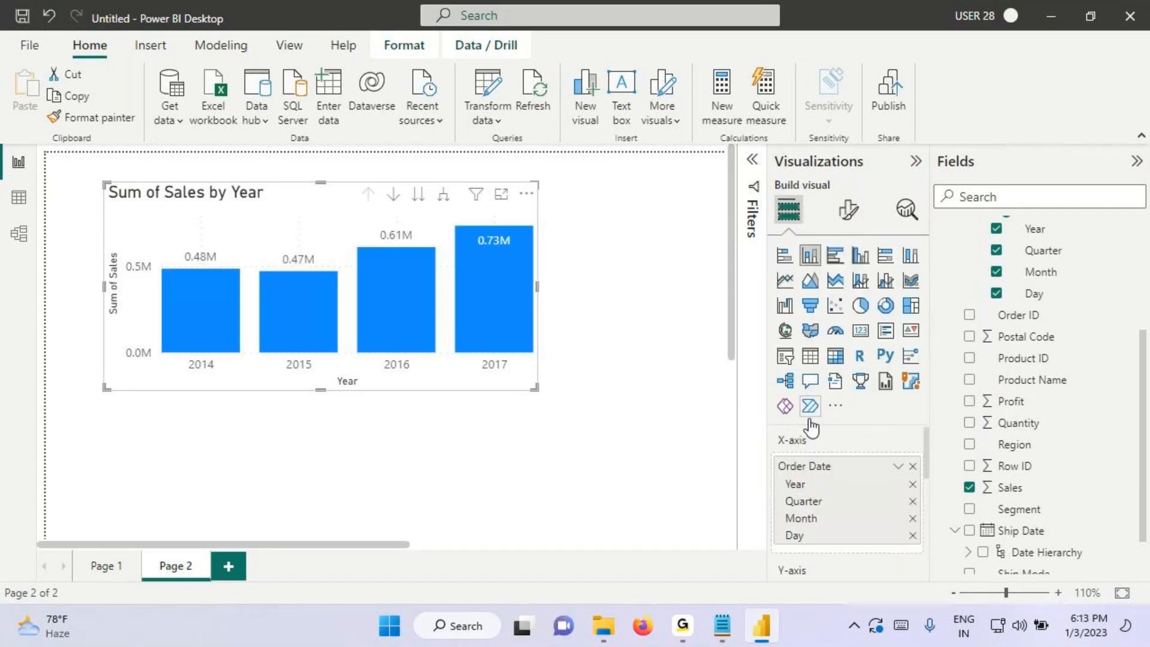
Step: Box Order Date, Sum of Sales and both axis titles in ink, and mark the Year level with an arrow
key("ctrl+2")
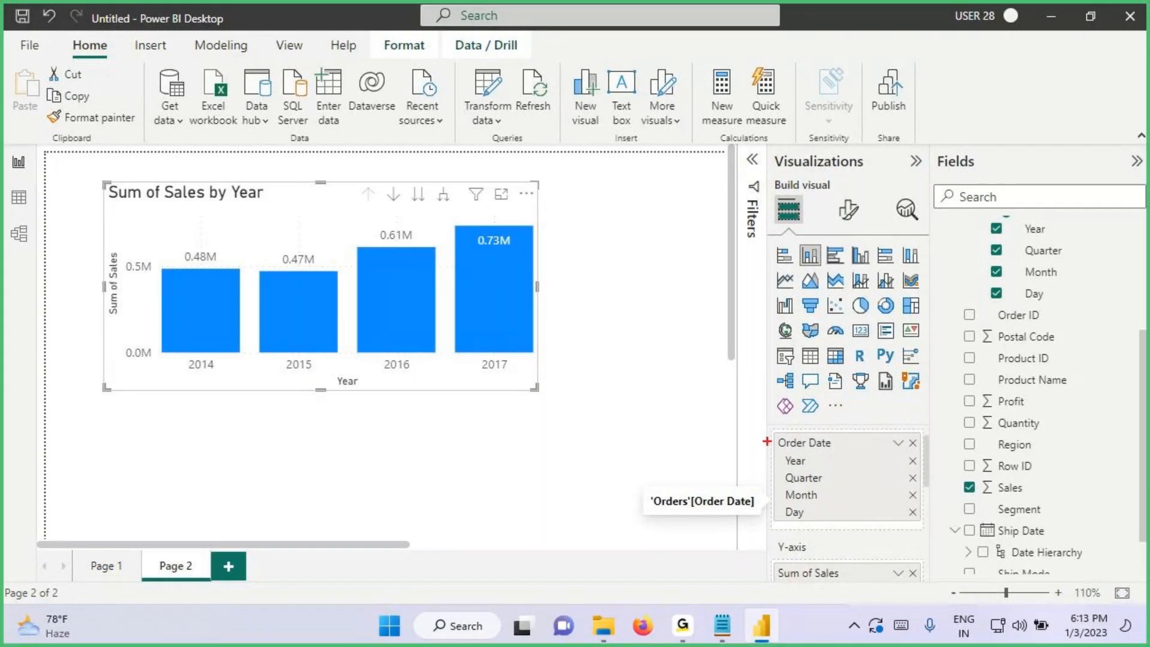
left_click_drag(770, 430, 899, 452)
left_click_drag(771, 557, 881, 589)
mouse_move(752, 475)
left_mouse_down()
mouse_move(777, 459)
mouse_move(817, 470)
left_mouse_up()
left_click_drag(316, 371, 391, 403)
left_click_drag(97, 243, 139, 329)
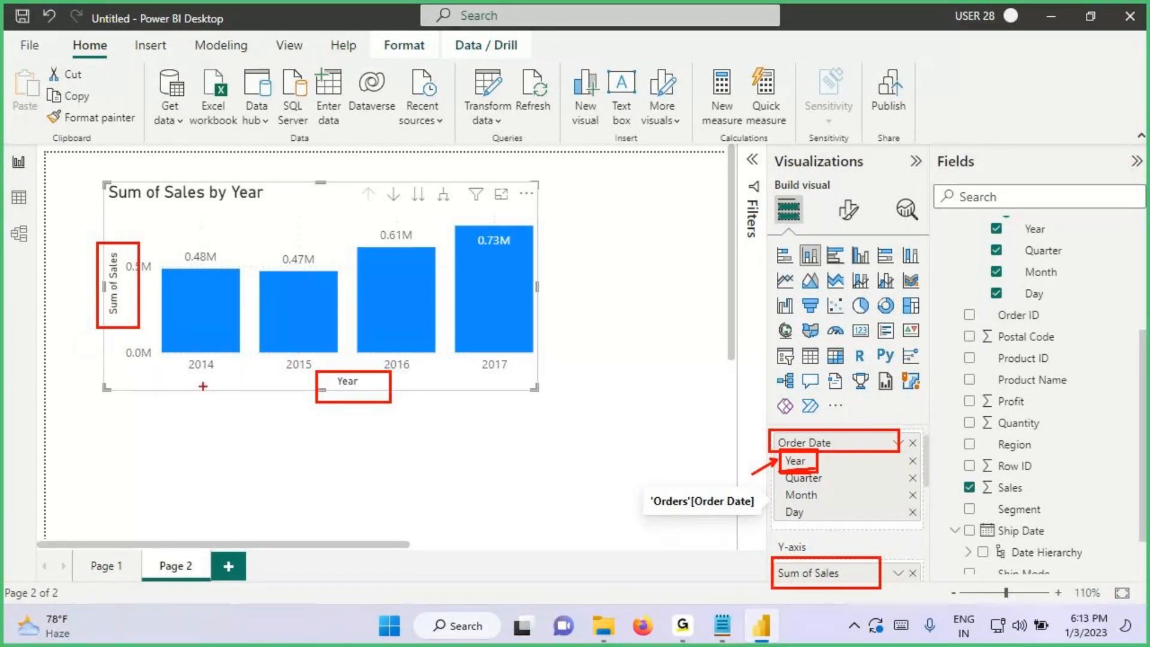
Step: Hand-write an underlined note above the chart, mark the 2017 and 2015 columns in ink, and clear the ink
left_click_drag(314, 148, 346, 178)
mouse_move(368, 129)
left_mouse_down()
mouse_move(383, 154)
mouse_move(396, 129)
mouse_move(441, 159)
left_mouse_up()
left_click_drag(309, 192, 448, 144)
left_click_drag(471, 349, 484, 373)
mouse_move(305, 356)
left_mouse_down()
mouse_move(276, 365)
mouse_move(322, 354)
mouse_move(285, 346)
left_mouse_up()
key("Escape")
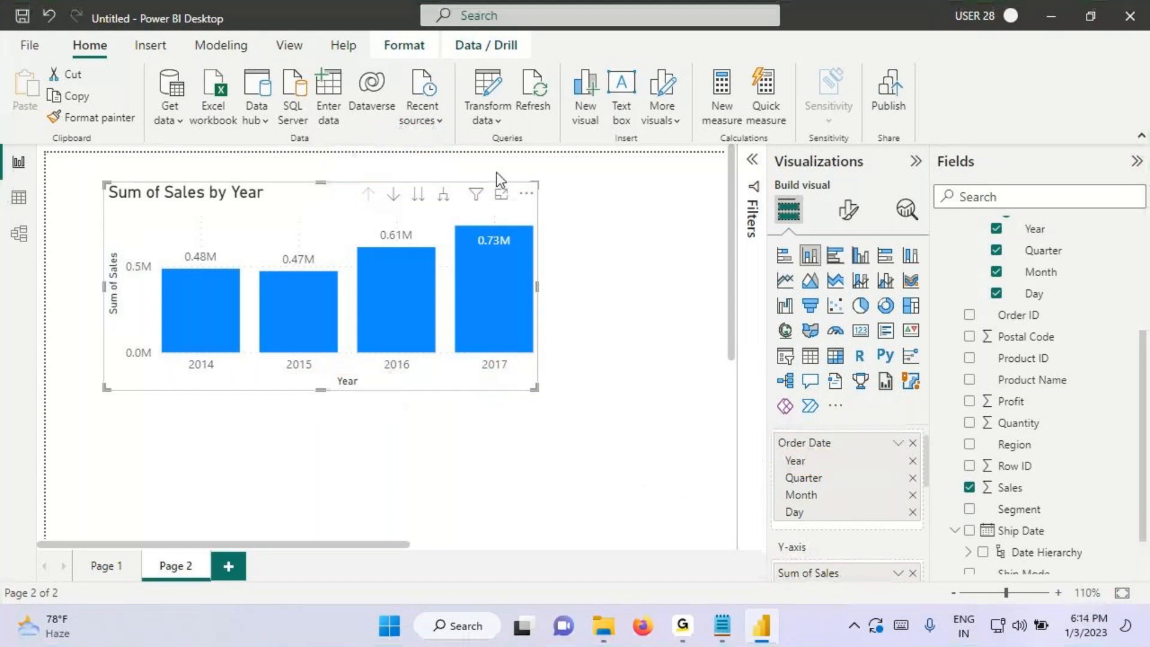
Step: Widen the column chart slightly
left_click_drag(536, 288, 573, 287)
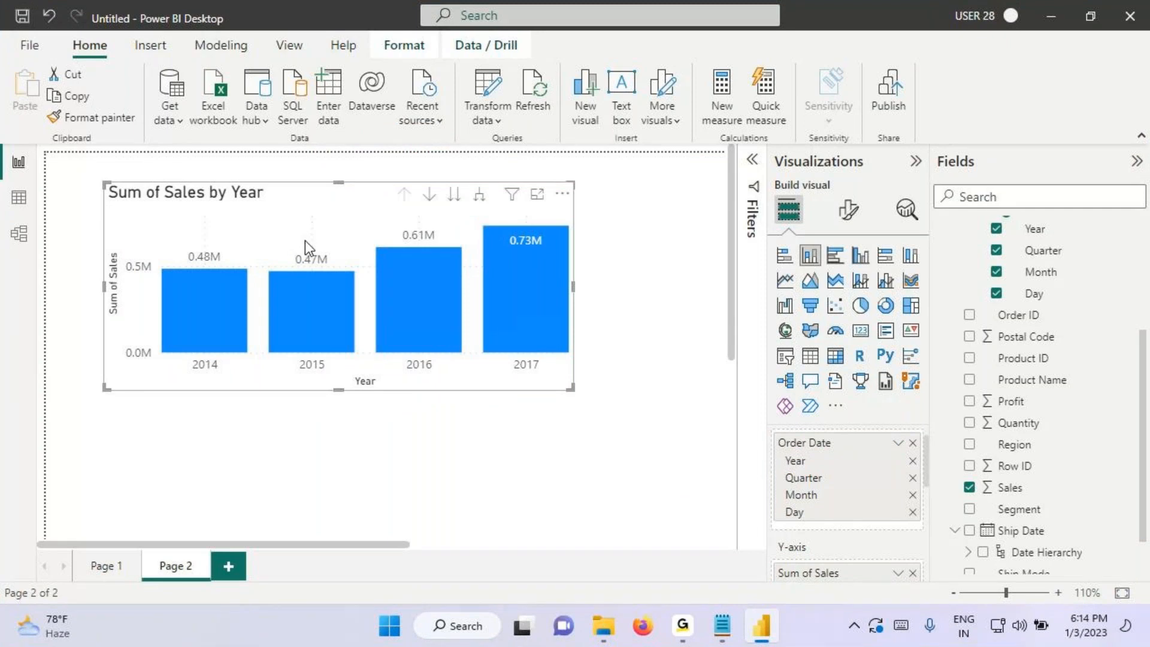
Step: Show the chart at the Quarter level and mark Qtr 1, Qtr 4 and the Qtr 4 sales value in ink
left_click(454, 197)
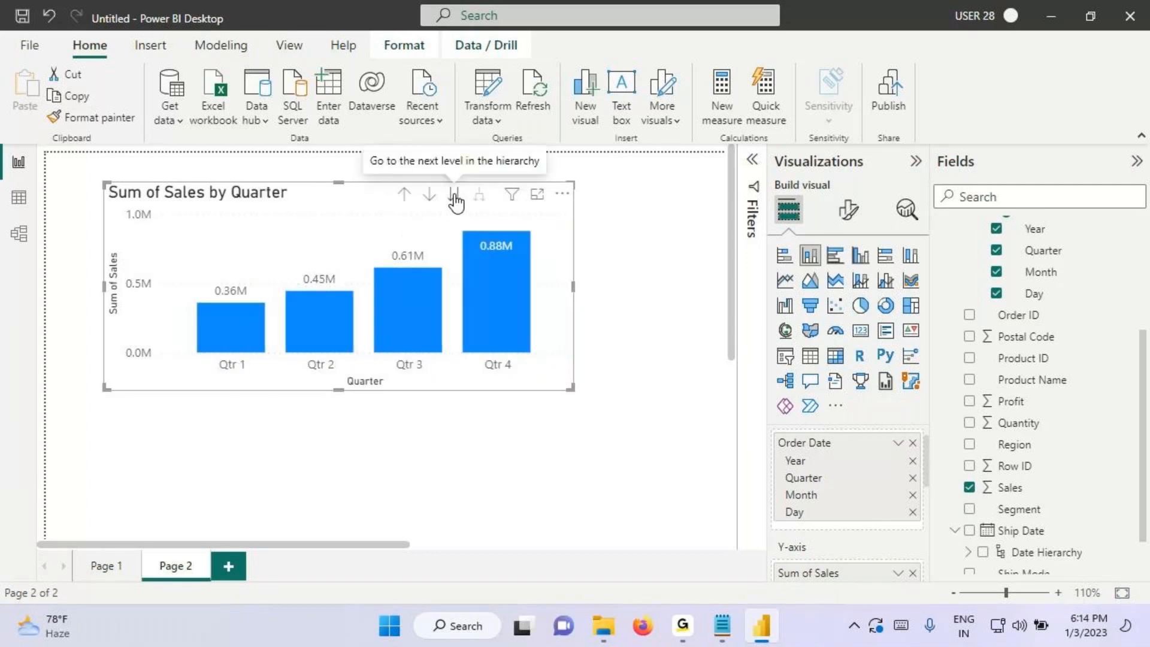
key("ctrl+2")
left_click_drag(208, 353, 258, 373)
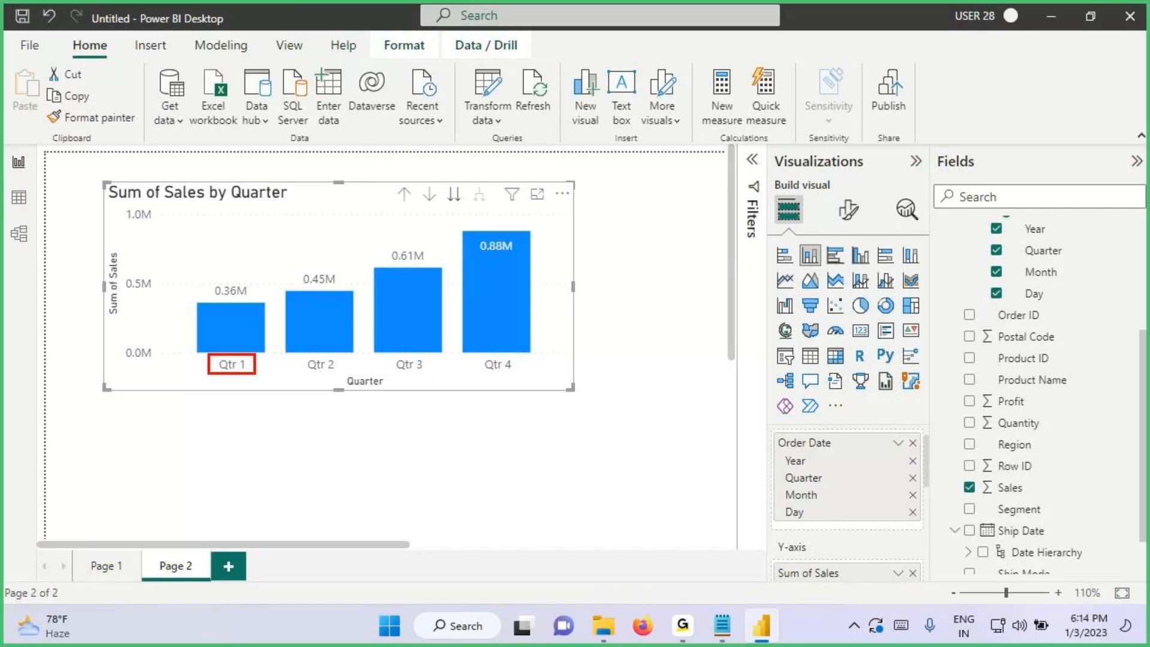
left_click_drag(469, 356, 528, 382)
mouse_move(481, 256)
left_mouse_down()
mouse_move(525, 248)
mouse_move(477, 241)
left_mouse_up()
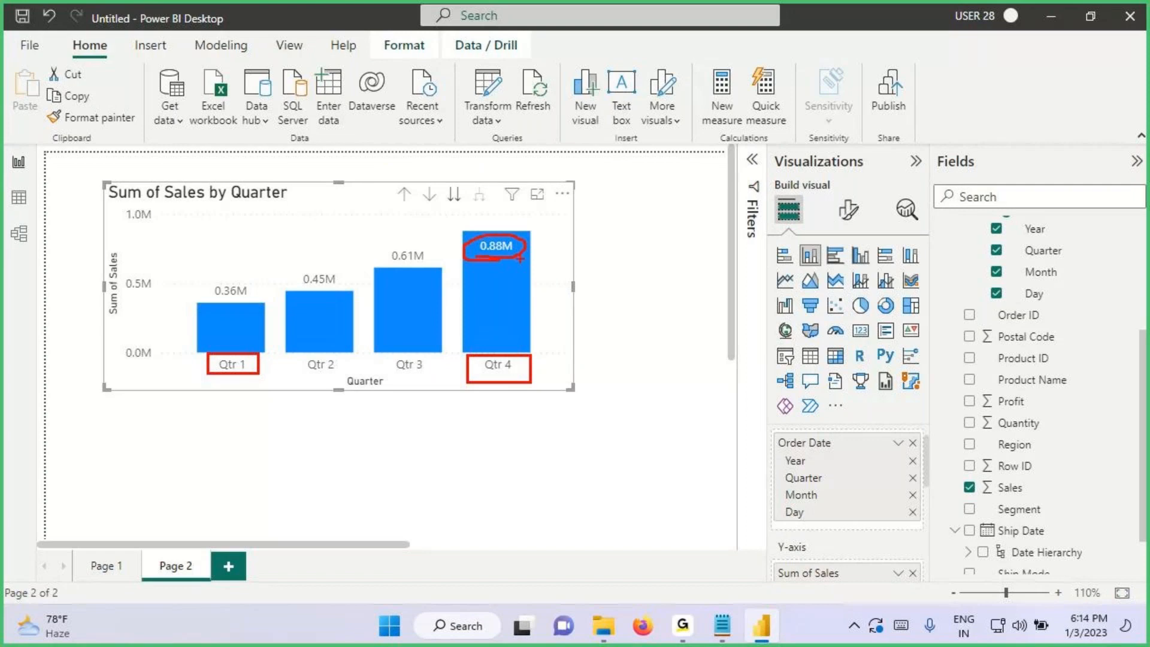
left_click_drag(542, 216, 522, 230)
Step: Hand-write the year range 2014 – 2017 in ink above the column chart
mouse_move(534, 98)
left_mouse_down()
mouse_move(535, 123)
mouse_move(554, 124)
mouse_move(557, 101)
left_mouse_up()
left_click_drag(564, 96, 568, 114)
mouse_move(571, 93)
left_mouse_down()
mouse_move(590, 110)
mouse_move(653, 74)
left_mouse_up()
left_click_drag(672, 53, 686, 78)
mouse_move(689, 57)
left_mouse_down()
mouse_move(695, 75)
mouse_move(710, 76)
left_mouse_up()
left_click_drag(724, 53, 742, 70)
left_click_drag(743, 51, 777, 37)
Step: Connect Qtr 4 and the year-range note to the Qtr 4 column with arrows, box both axis titles, and clear the ink
mouse_move(470, 359)
left_mouse_down()
mouse_move(528, 355)
mouse_move(471, 377)
left_mouse_up()
mouse_move(531, 353)
left_mouse_down()
mouse_move(501, 251)
mouse_move(492, 291)
mouse_move(539, 295)
left_mouse_up()
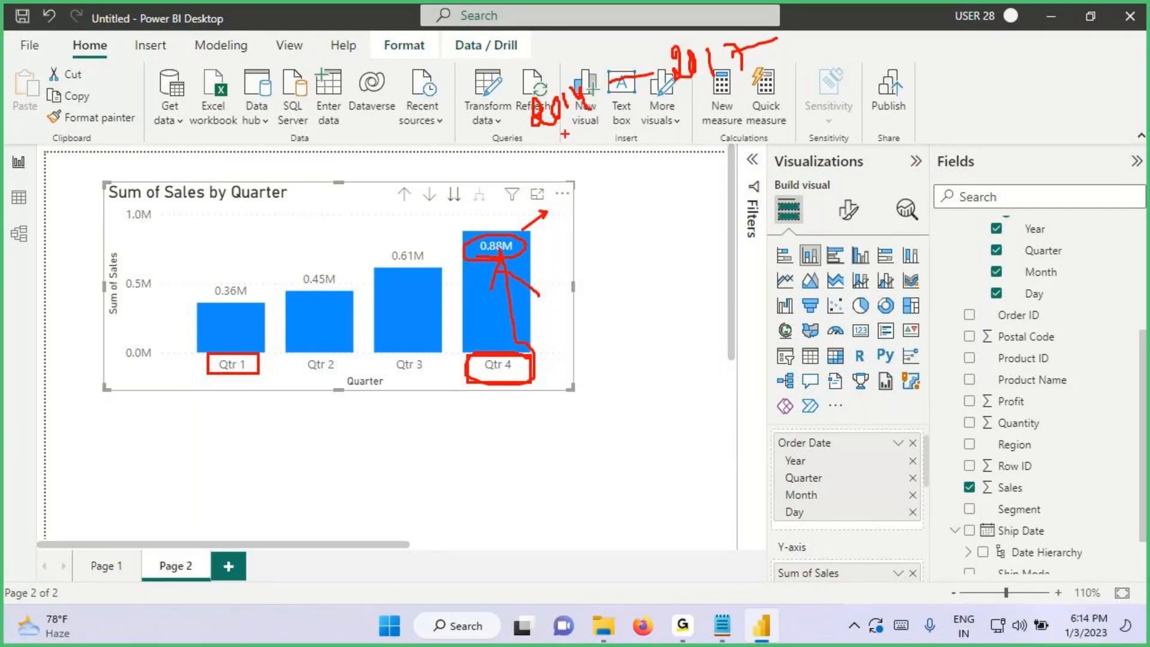
mouse_move(563, 133)
left_mouse_down()
mouse_move(661, 144)
mouse_move(539, 58)
mouse_move(497, 129)
mouse_move(622, 146)
mouse_move(530, 283)
left_mouse_up()
left_click_drag(544, 242, 587, 318)
left_click_drag(337, 374, 400, 390)
left_click_drag(100, 245, 147, 346)
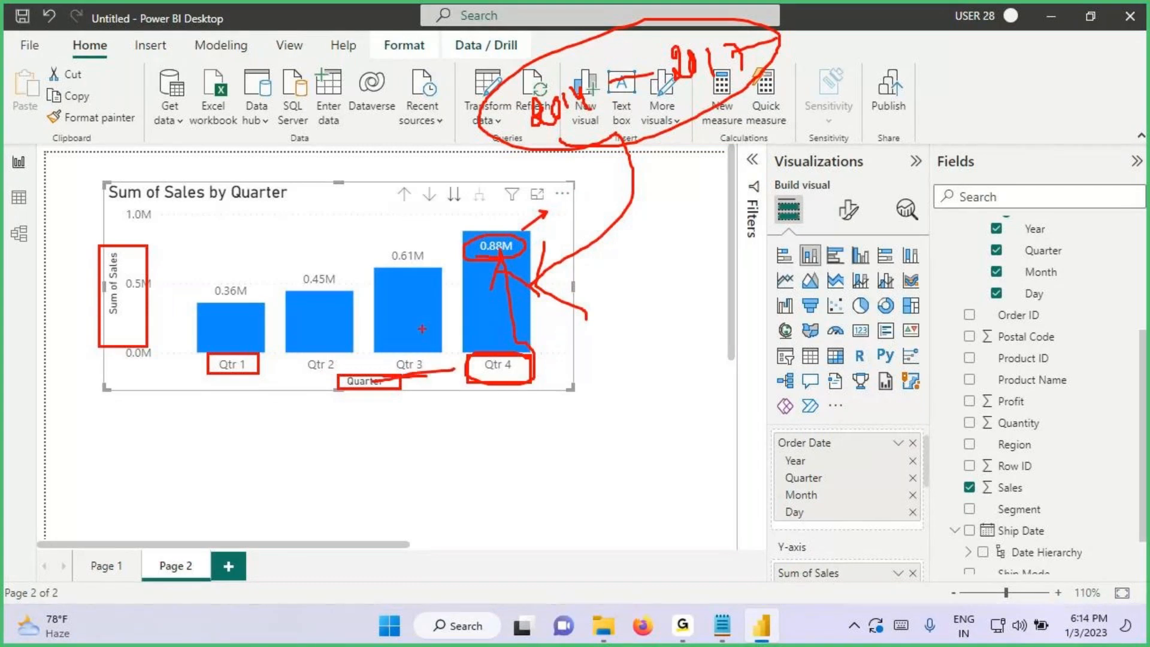
key("Escape")
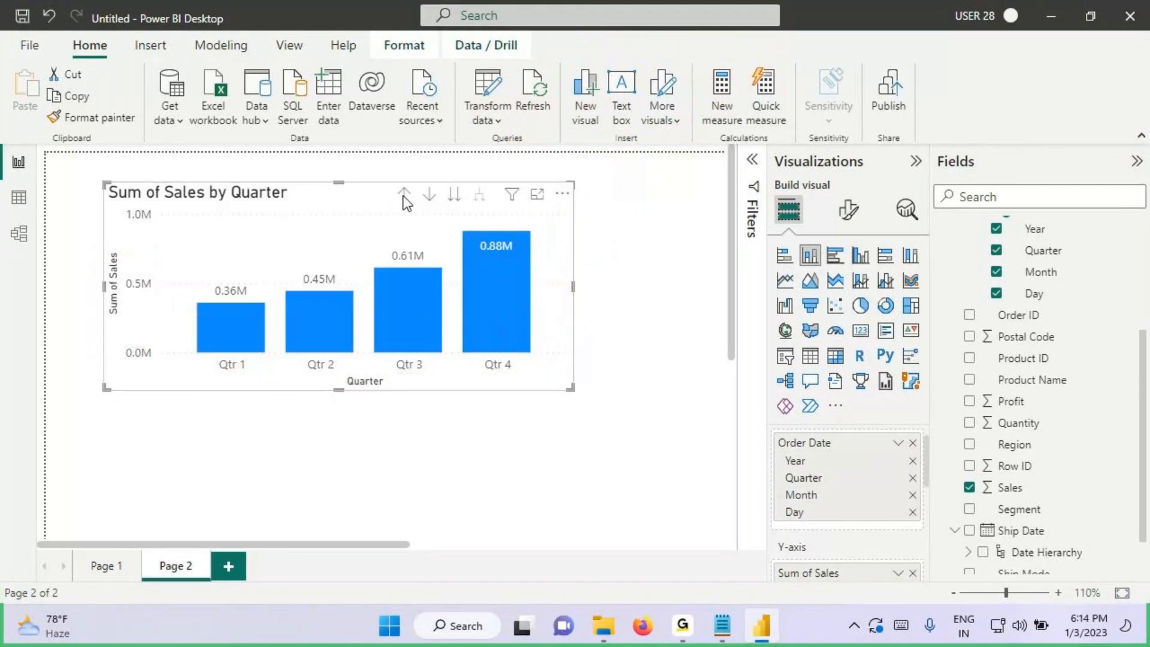
Step: Show the chart at the Month level, box both axis titles, hand-write a short note over the columns, and clear the ink
left_click(454, 194)
key("ctrl+2")
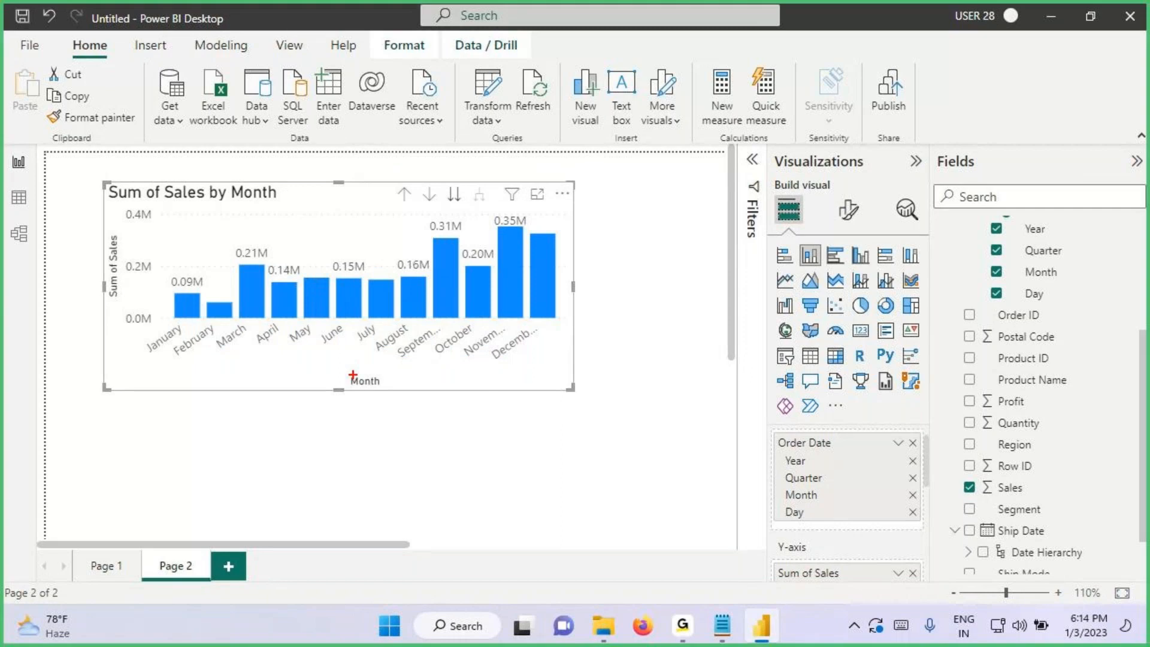
left_click_drag(329, 364, 411, 394)
left_click_drag(106, 233, 146, 321)
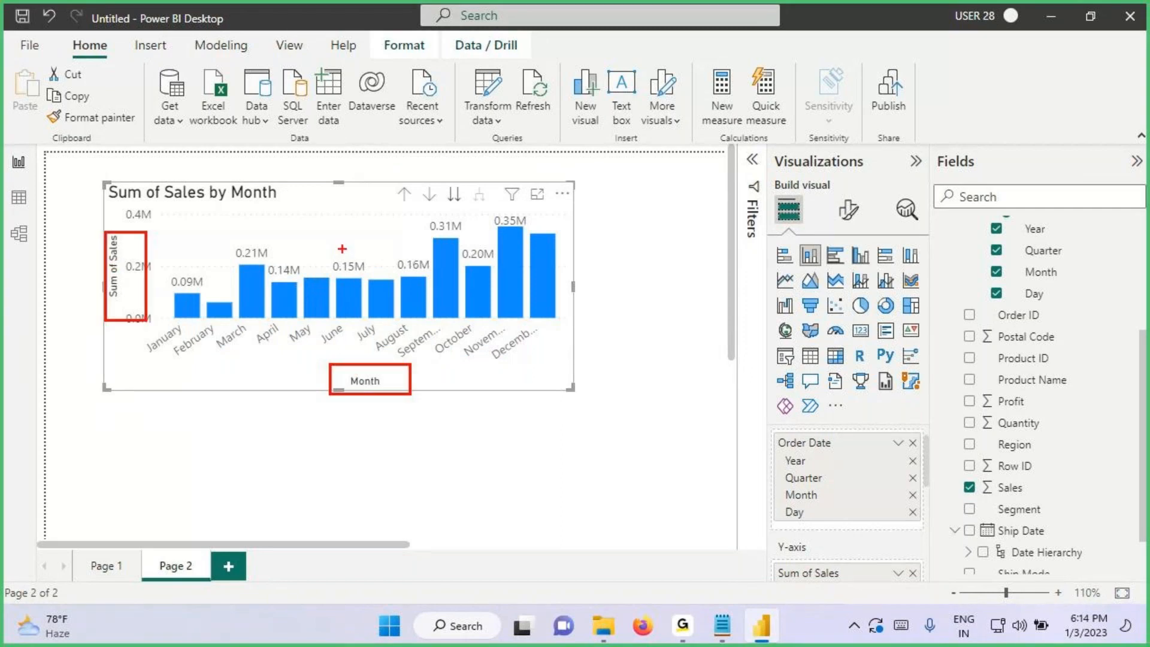
left_click_drag(286, 226, 305, 243)
left_click_drag(301, 226, 299, 259)
left_click_drag(311, 230, 327, 240)
mouse_move(331, 226)
left_mouse_down()
mouse_move(327, 275)
mouse_move(363, 226)
mouse_move(407, 206)
left_mouse_up()
key("Escape")
Step: Take the chart back up through Quarter to Year and go to the Quarter level again
left_click(405, 193)
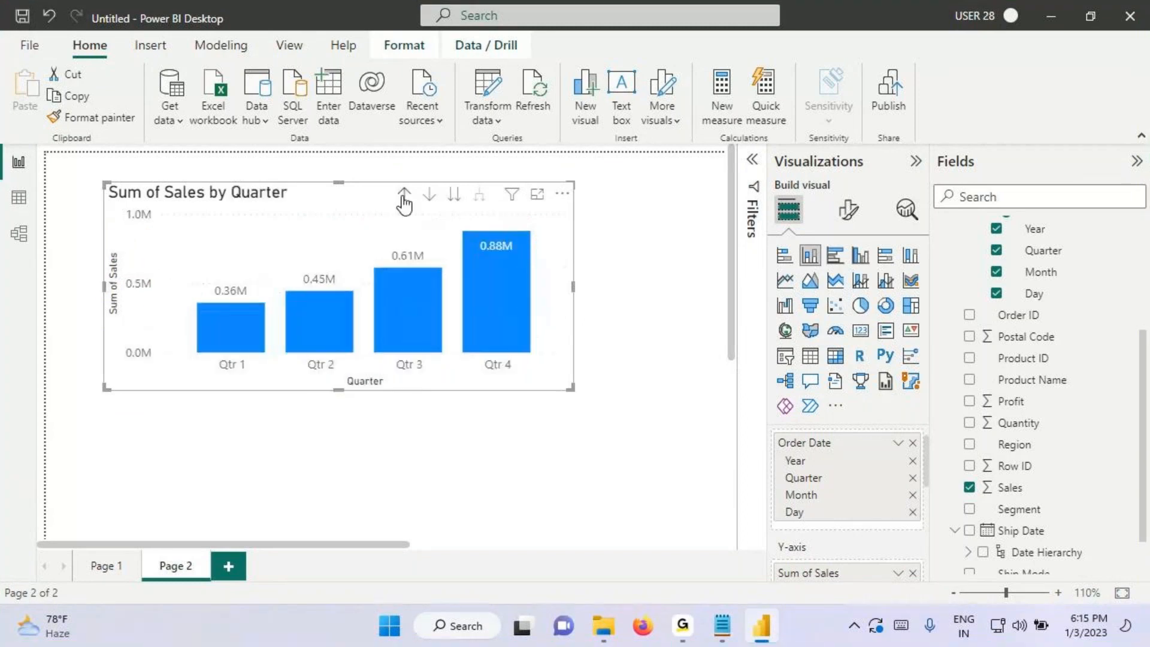
left_click(404, 193)
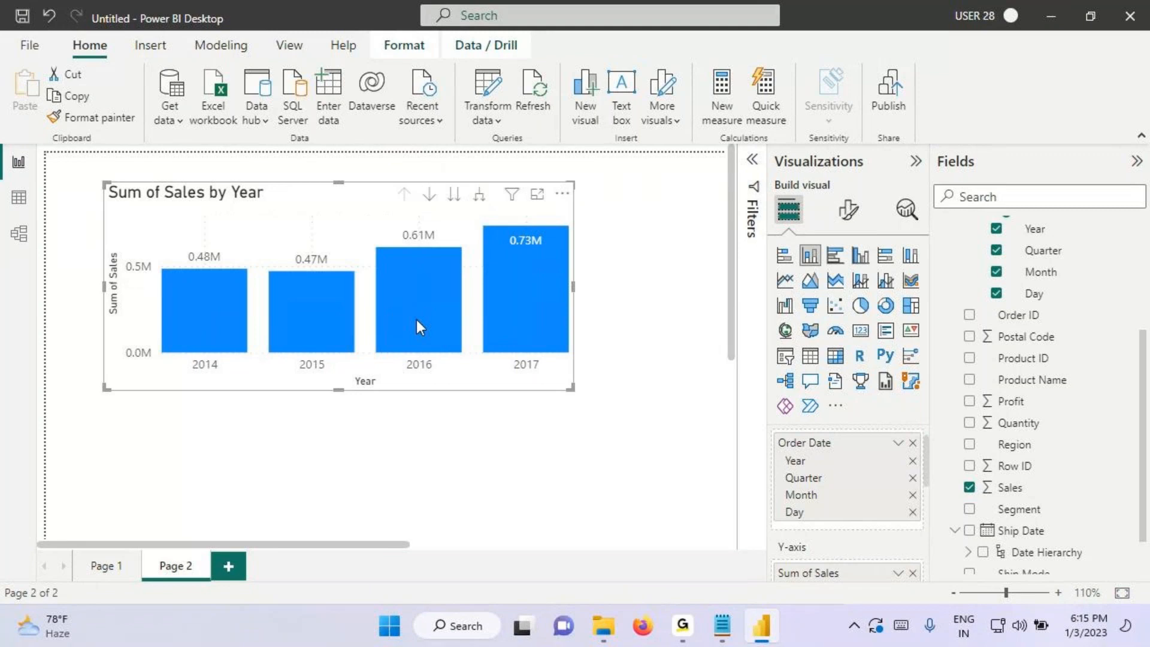
left_click(454, 193)
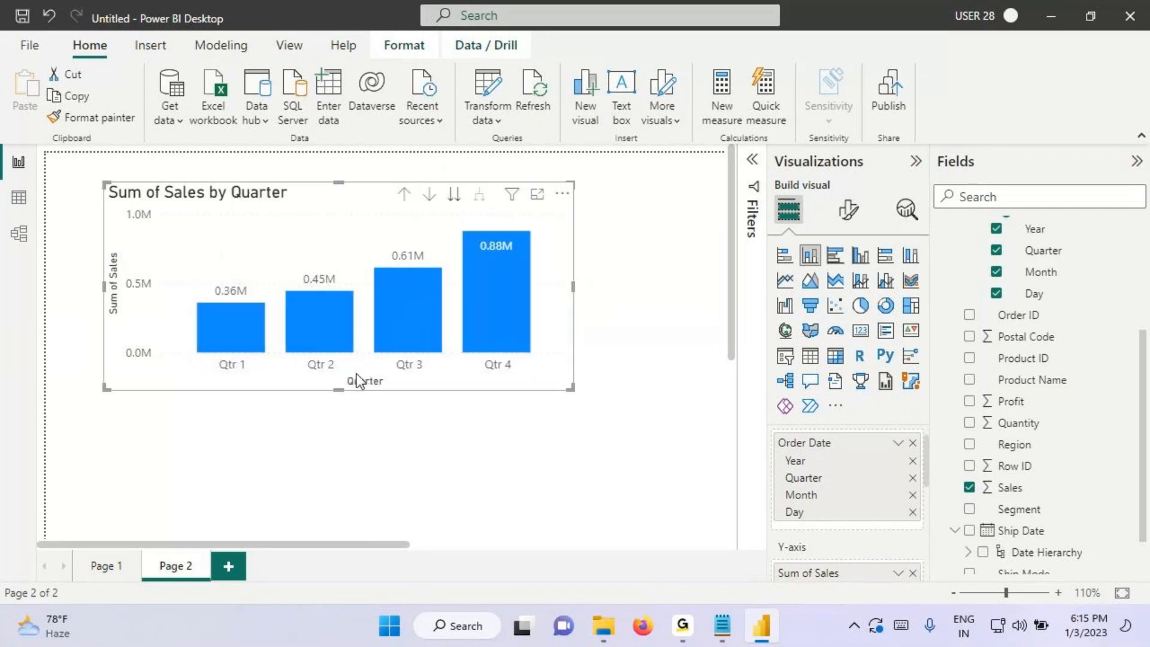
Step: Box the four quarter labels in ink, write "4 year" on the chart and cross it out, and clear the ink
key("ctrl+2")
left_click_drag(195, 348, 522, 366)
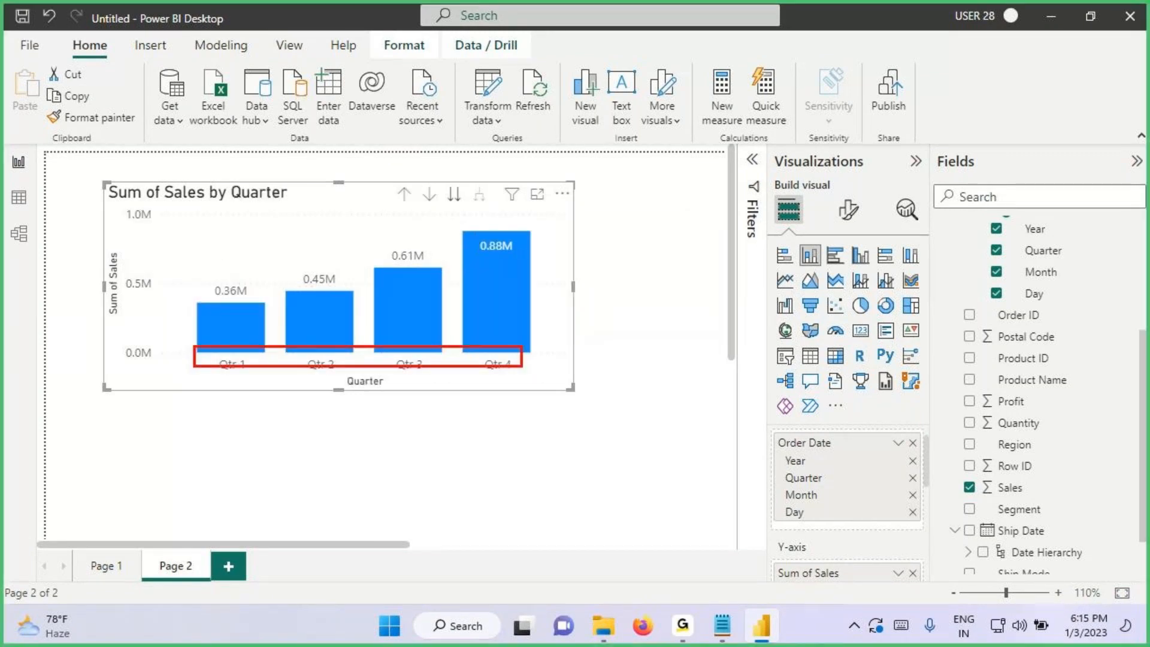
mouse_move(289, 241)
left_mouse_down()
mouse_move(300, 281)
mouse_move(333, 258)
mouse_move(331, 294)
mouse_move(405, 227)
left_mouse_up()
mouse_move(294, 279)
left_mouse_down()
mouse_move(363, 253)
mouse_move(390, 288)
left_mouse_up()
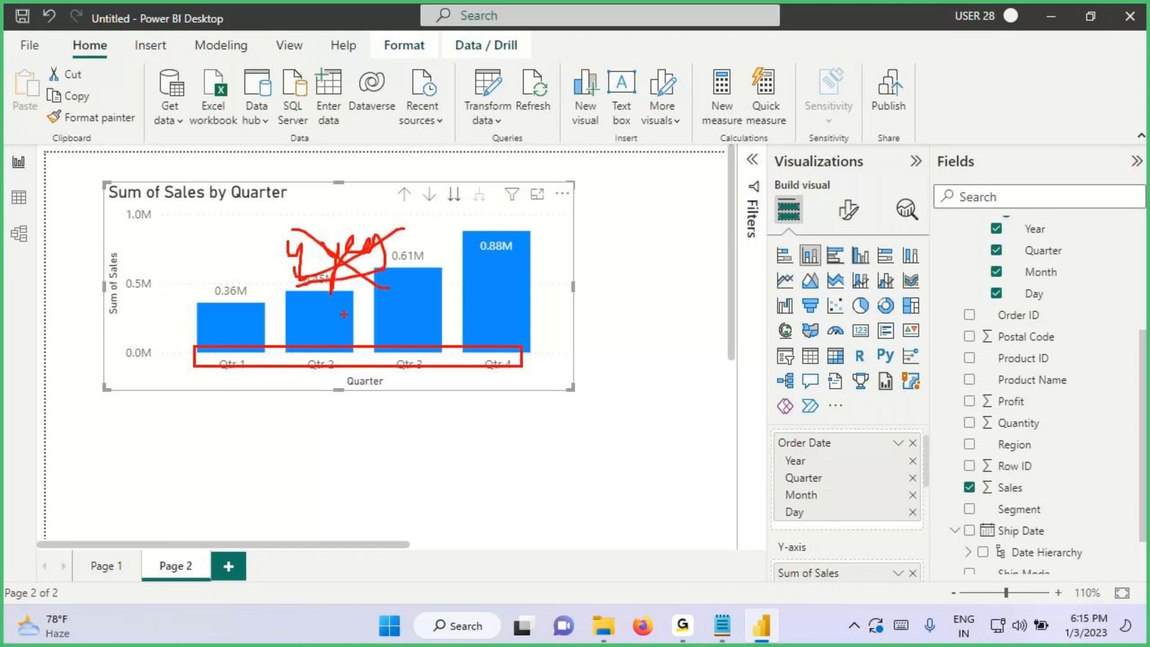
key("Escape")
Step: Return the column chart to the Year level
left_click(405, 195)
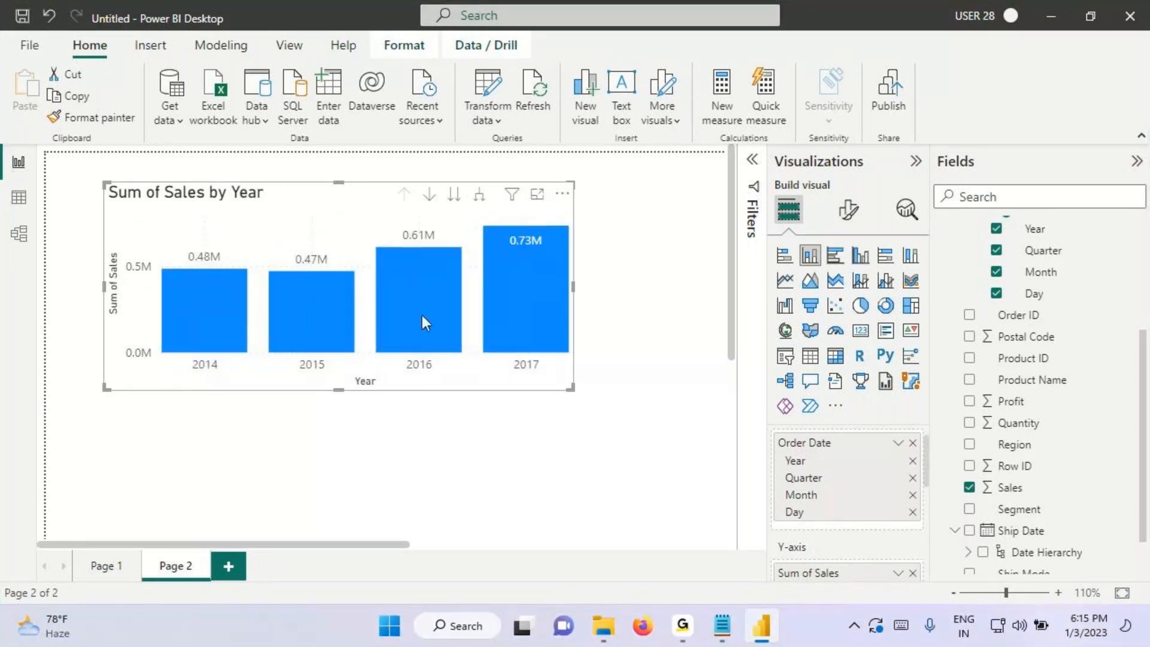
left_click_drag(408, 292, 461, 254)
key("Escape")
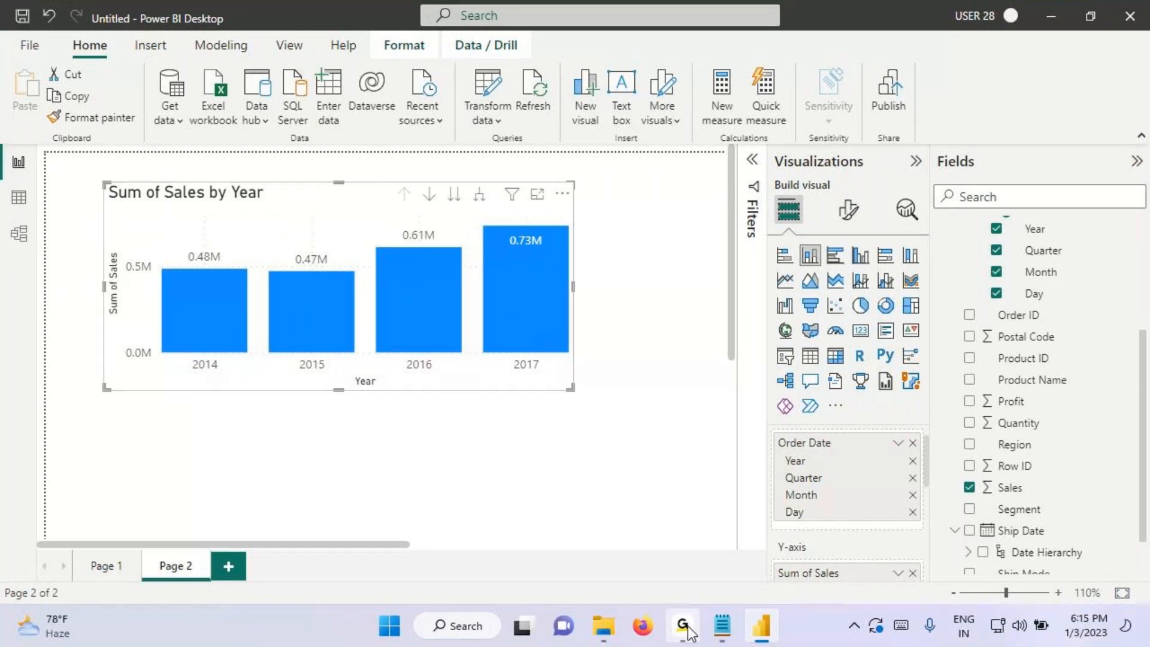
left_click(688, 627)
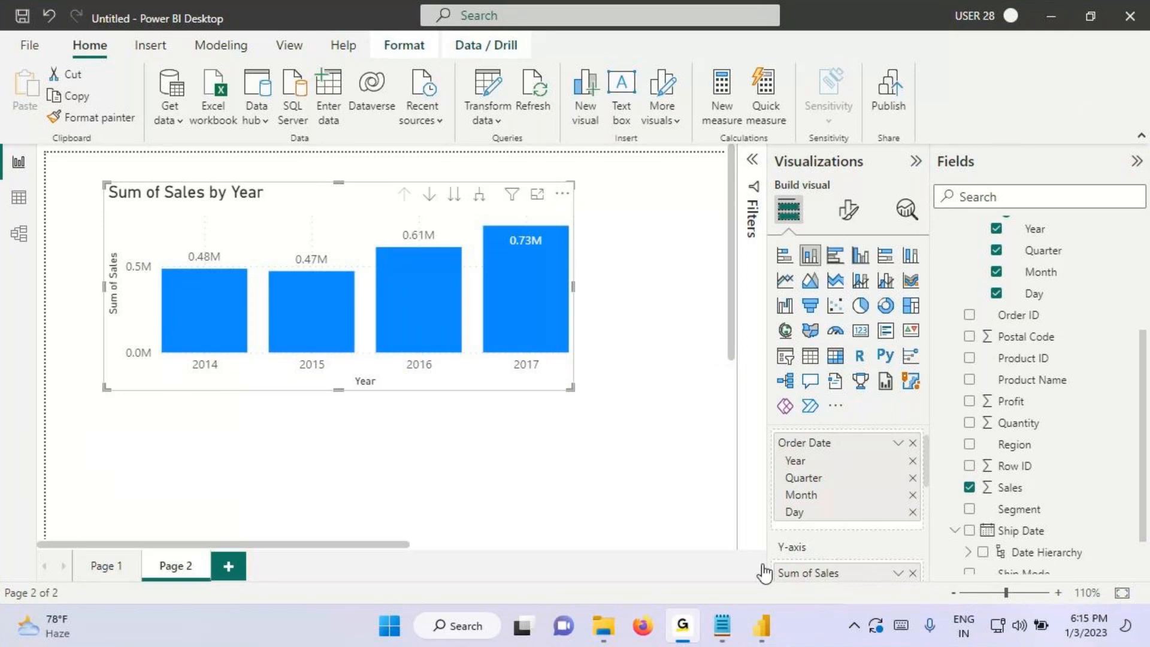
left_click(762, 626)
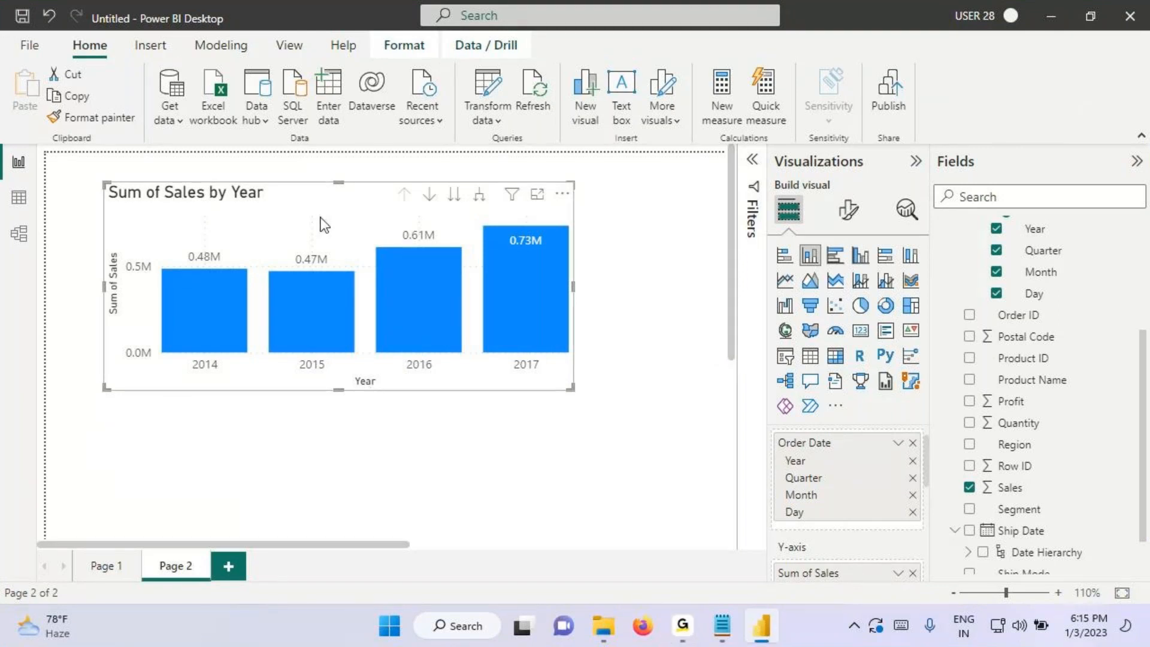
Step: Shift the column chart slightly down and to the right, and select and deselect the 2016 column
left_click(436, 321)
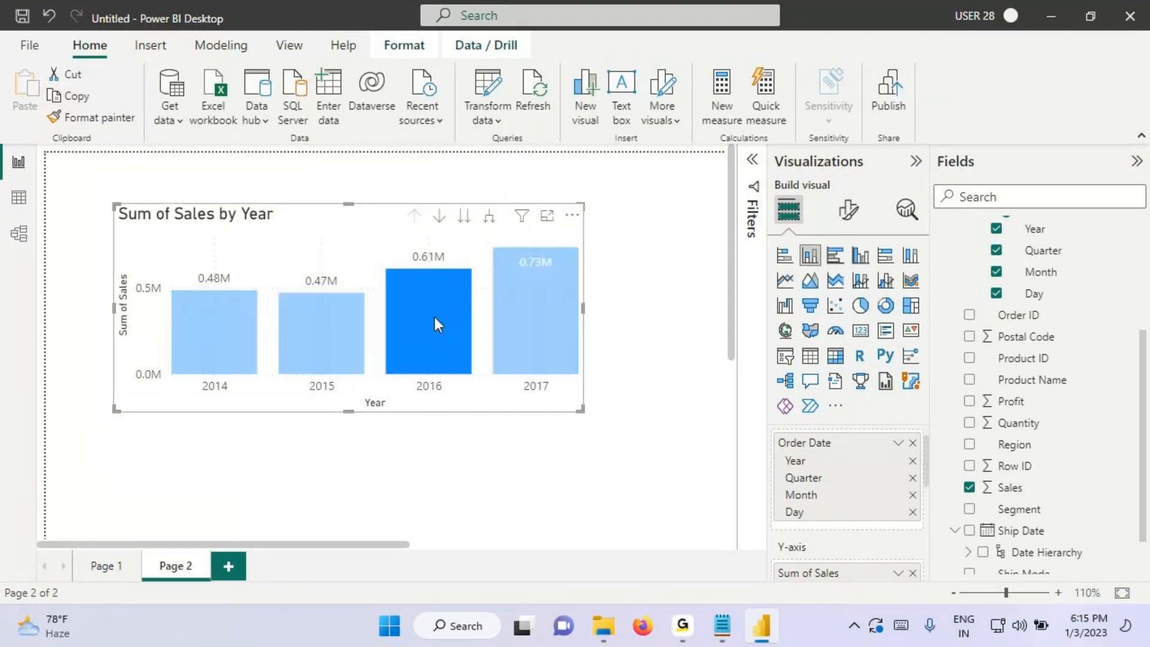
left_click(434, 317)
left_click(433, 318)
left_click(429, 317)
left_click(429, 318)
Step: Turn on Drill down mode for the column chart and drill into the 2016 column
left_click(439, 218)
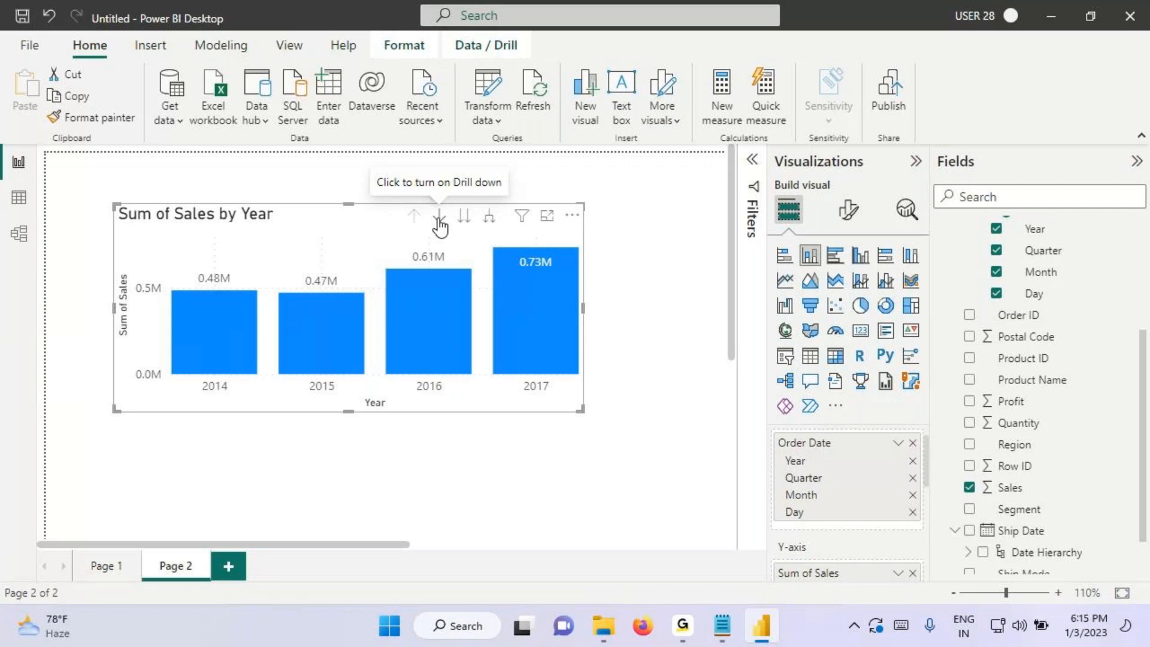
left_click_drag(372, 171, 513, 182)
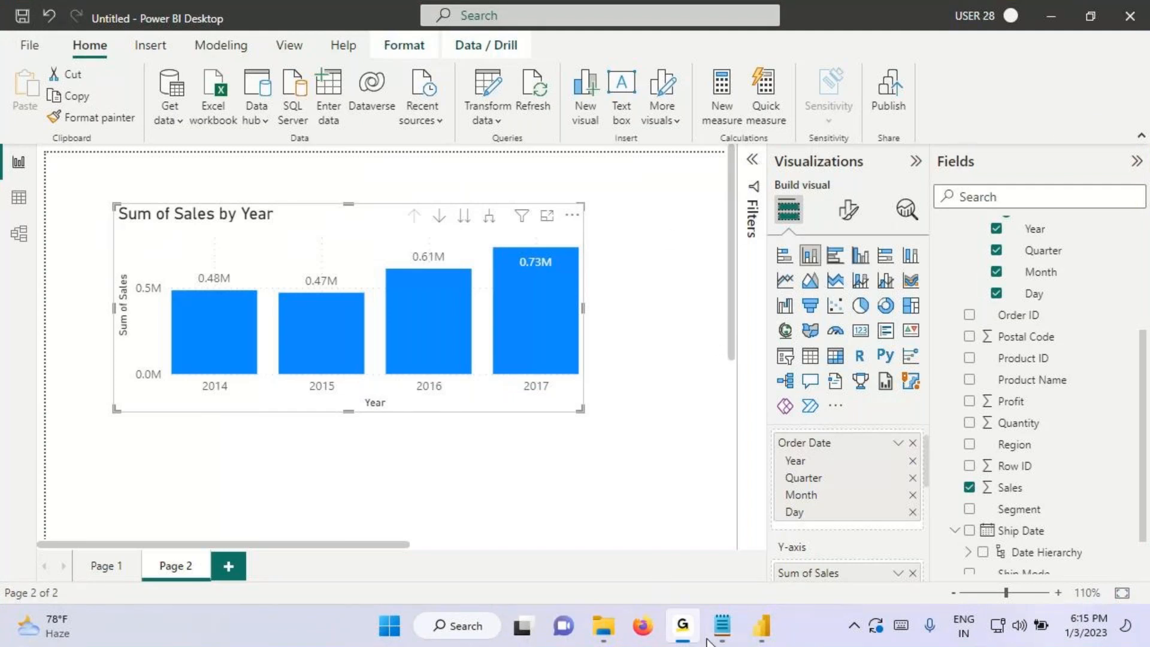
left_click(766, 635)
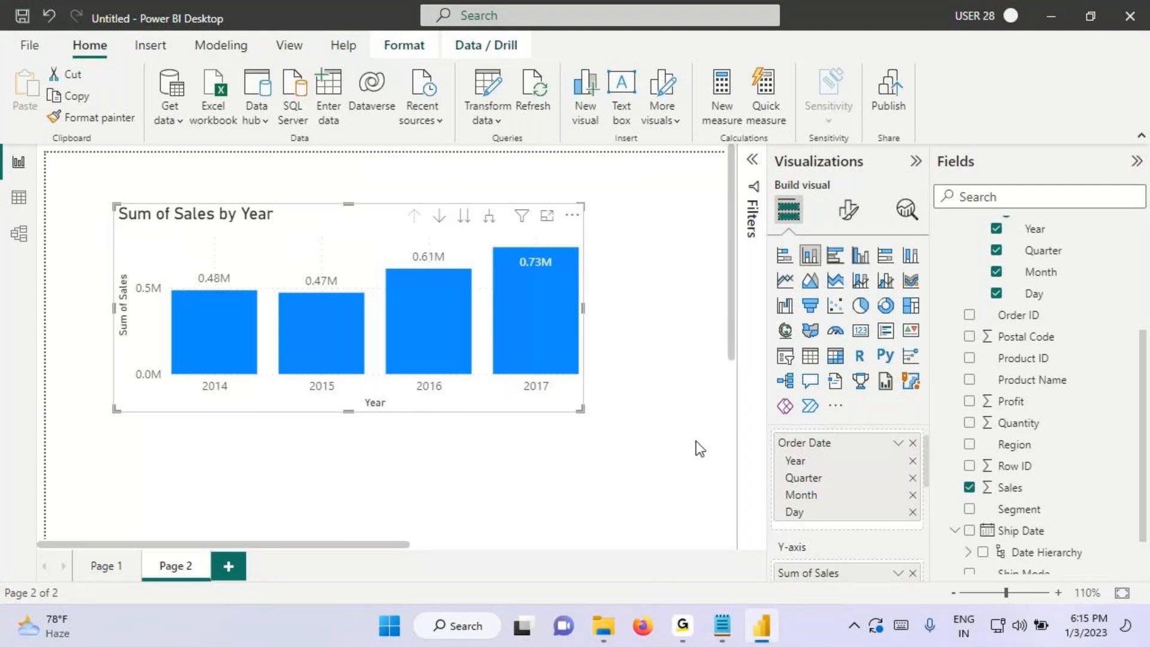
left_click(439, 219)
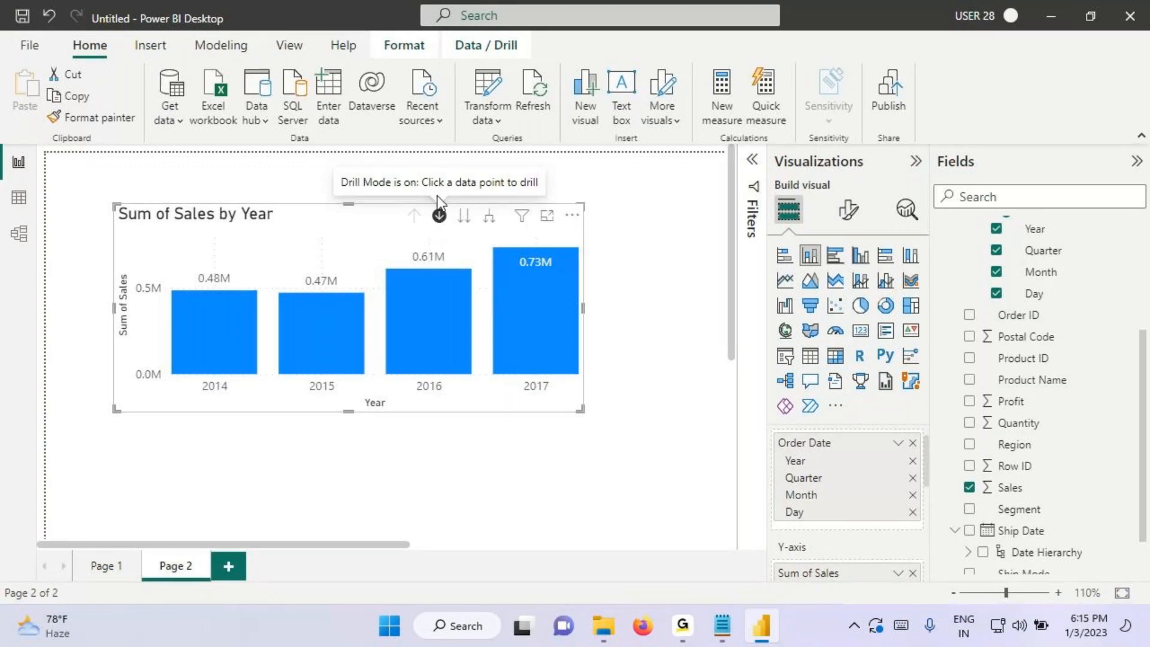
left_click(439, 339)
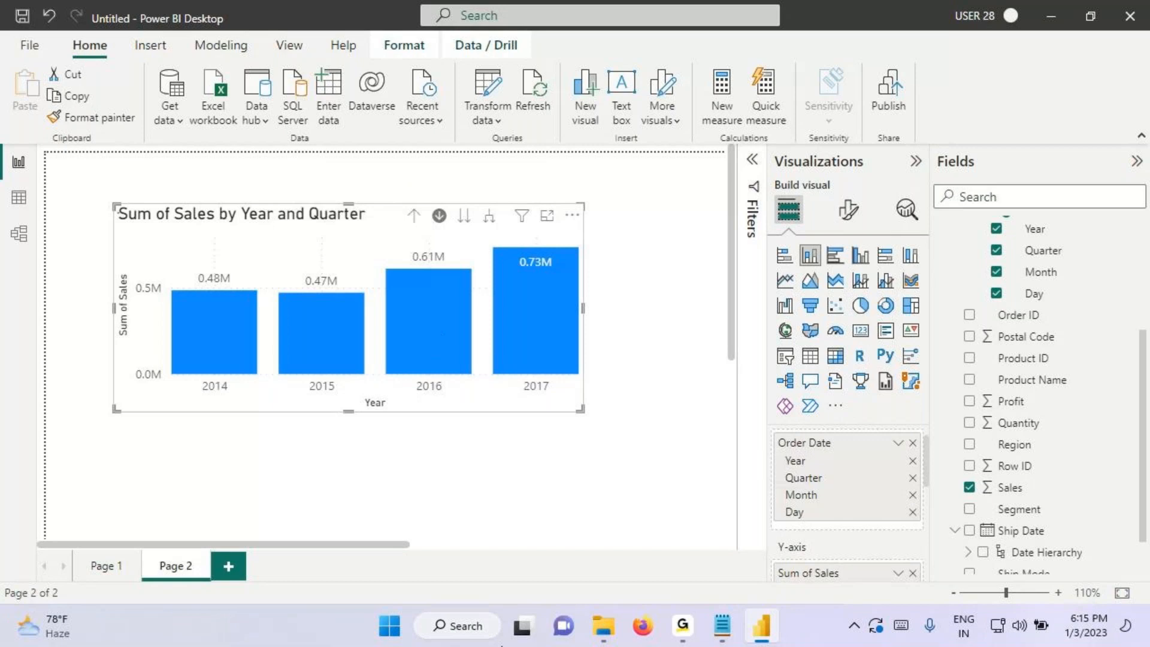
Step: Box the Quarter and Sum of Sales axis titles, circle 2016 in ink, and clear the ink
key("ctrl+2")
left_click_drag(336, 390, 408, 416)
left_click_drag(102, 249, 155, 349)
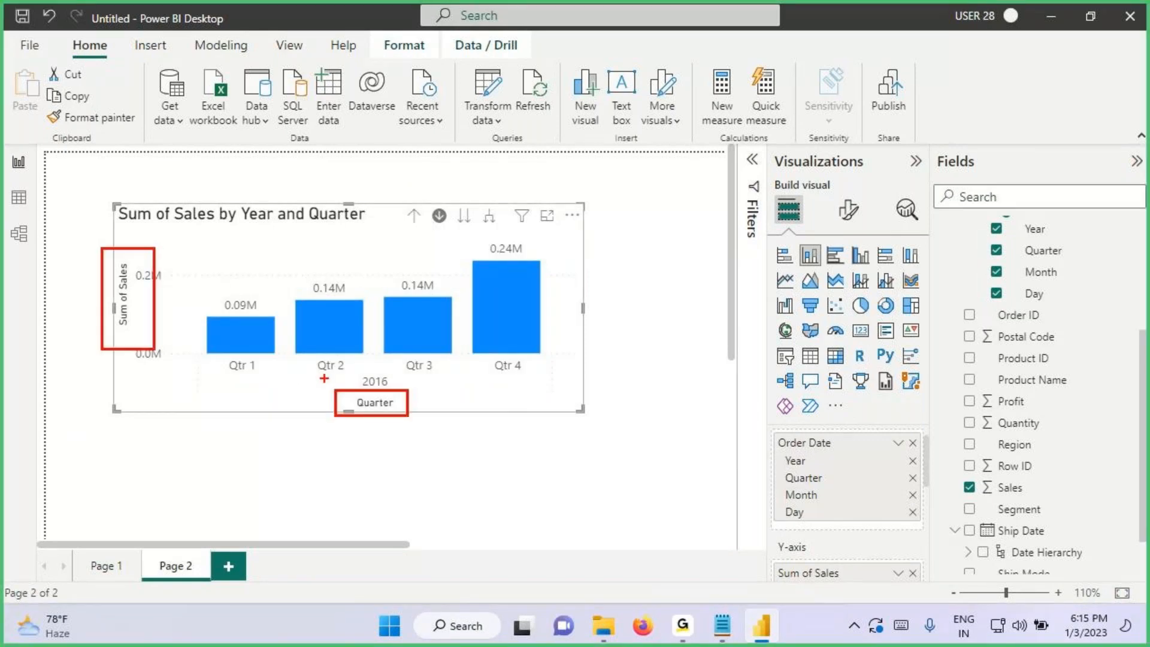
left_click_drag(353, 394, 350, 386)
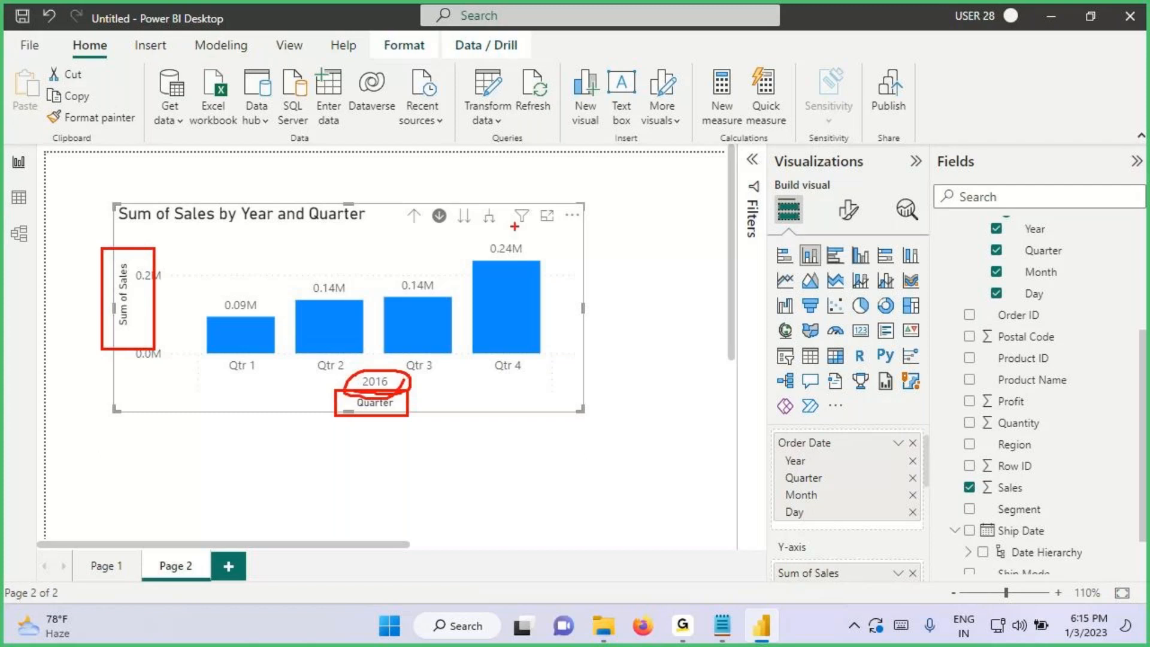
key("Escape")
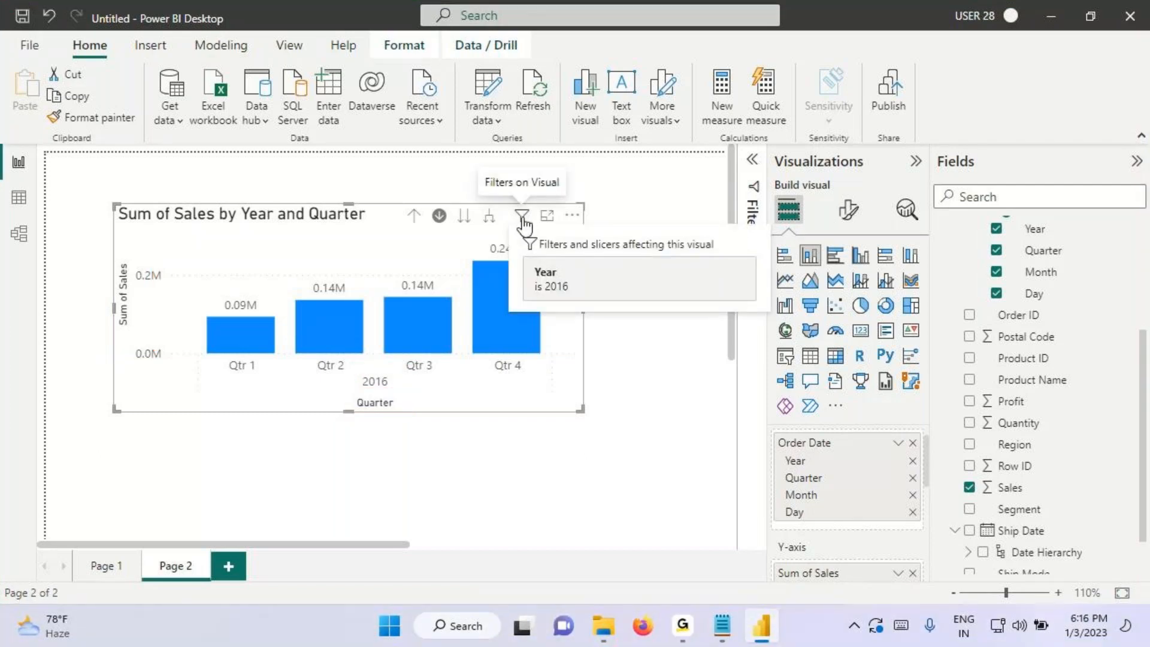
Step: Drill up to the Year level, underline the 2016 column's sales value in ink, and clear the ink
left_click(413, 218)
key("ctrl+2")
left_click_drag(400, 269, 447, 268)
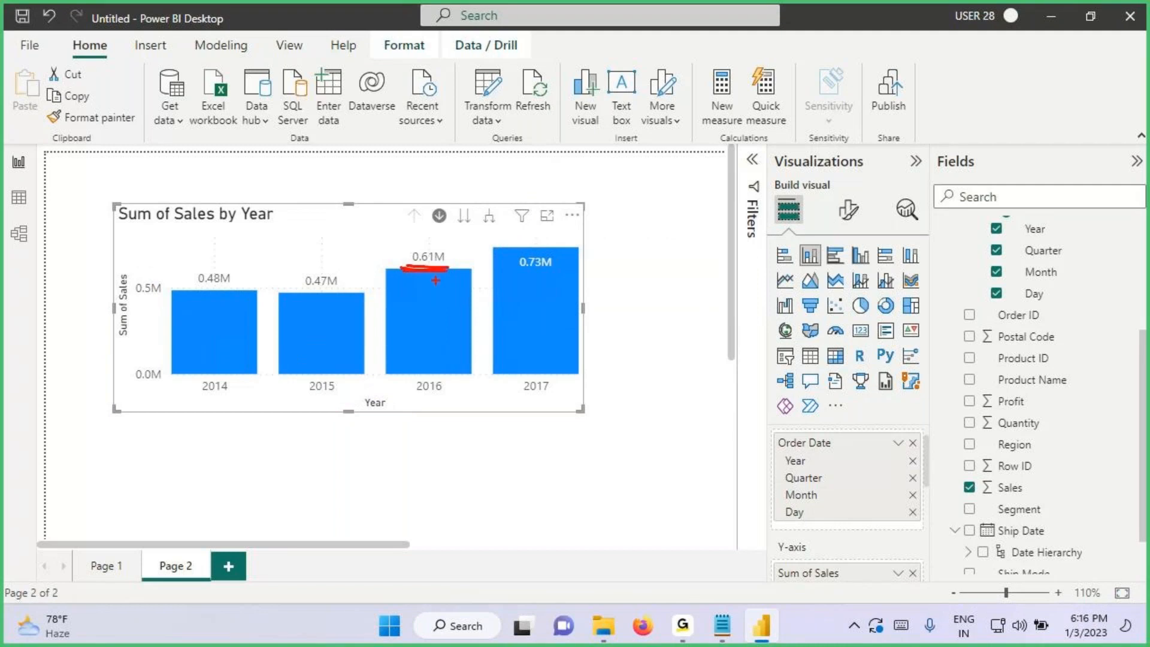
key("Escape")
Step: Drill into 2016, mark its Qtr 1 and Qtr 4 columns with a handwritten note, and clear the ink
left_click(427, 307)
key("ctrl+2")
mouse_move(521, 357)
left_mouse_down()
mouse_move(505, 387)
mouse_move(523, 358)
left_mouse_up()
left_click_drag(488, 263, 541, 255)
mouse_move(206, 318)
left_mouse_down()
mouse_move(322, 319)
mouse_move(484, 280)
mouse_move(247, 261)
mouse_move(269, 309)
left_mouse_up()
left_click(319, 239)
mouse_move(297, 229)
left_mouse_down()
mouse_move(333, 246)
mouse_move(352, 238)
left_mouse_up()
left_click_drag(360, 216, 368, 243)
mouse_move(383, 208)
left_mouse_down()
mouse_move(392, 229)
mouse_move(428, 225)
left_mouse_up()
left_click_drag(258, 317, 510, 262)
key("Escape")
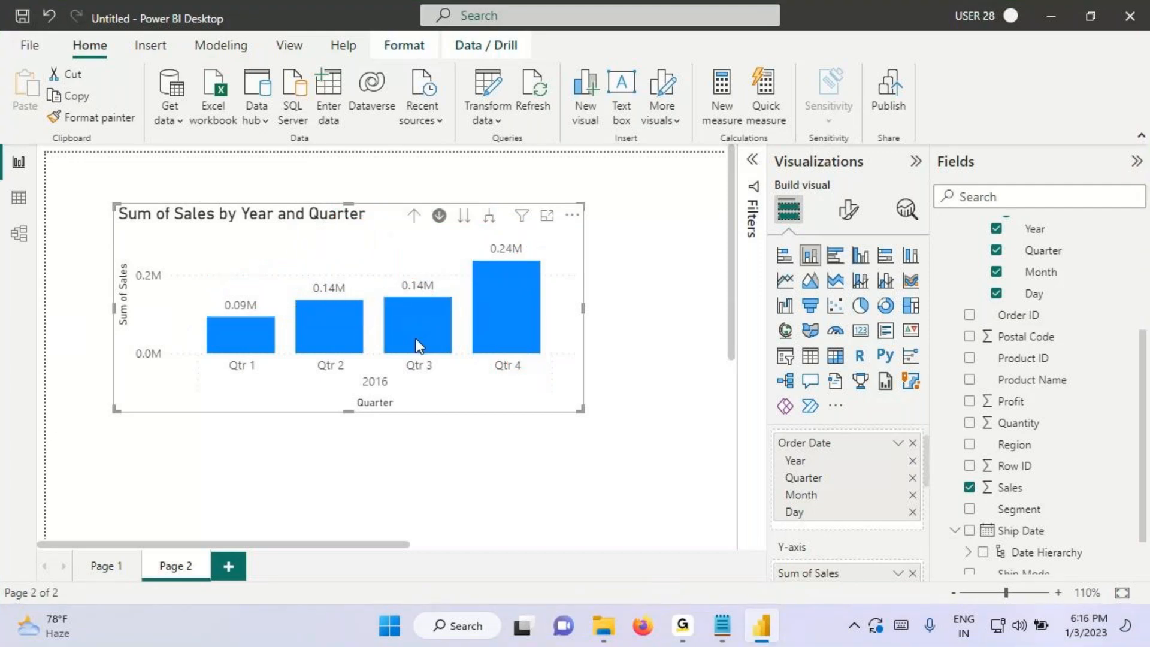
Step: Inspect the 2016 Qtr 3 column, mark the 2016 and Qtr 3 labels in ink, and clear the ink
mouse_move(418, 325)
key("ctrl+2")
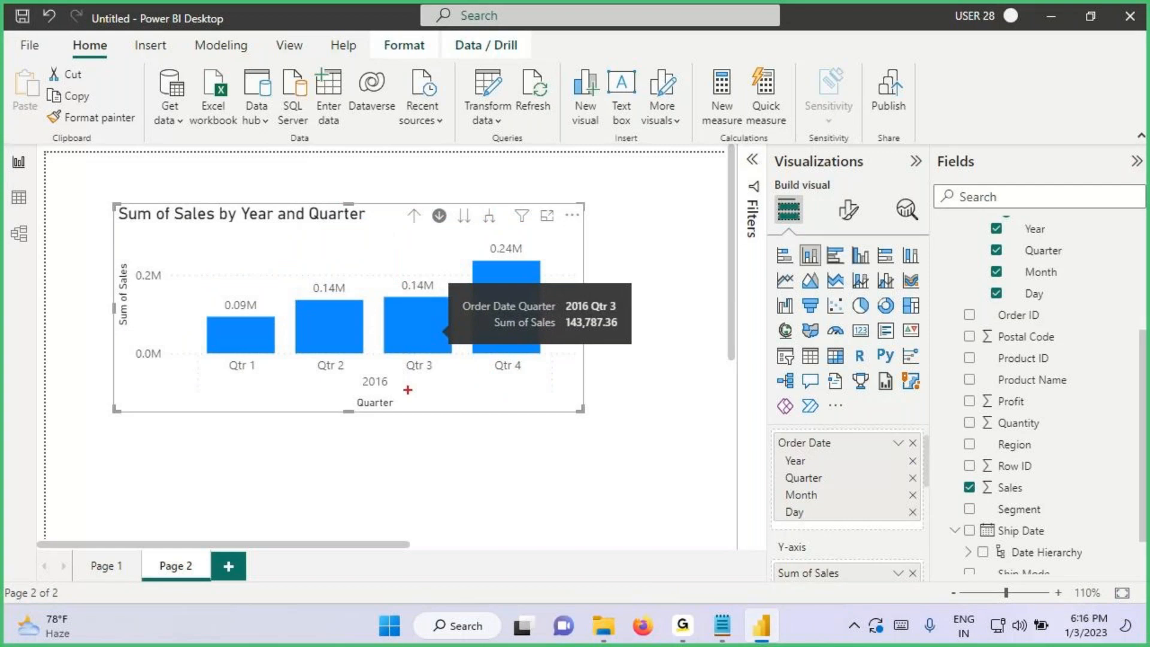
mouse_move(351, 392)
left_mouse_down()
mouse_move(411, 378)
mouse_move(358, 376)
mouse_move(325, 426)
mouse_move(340, 407)
mouse_move(334, 431)
left_mouse_up()
left_click_drag(409, 376, 446, 375)
key("Escape")
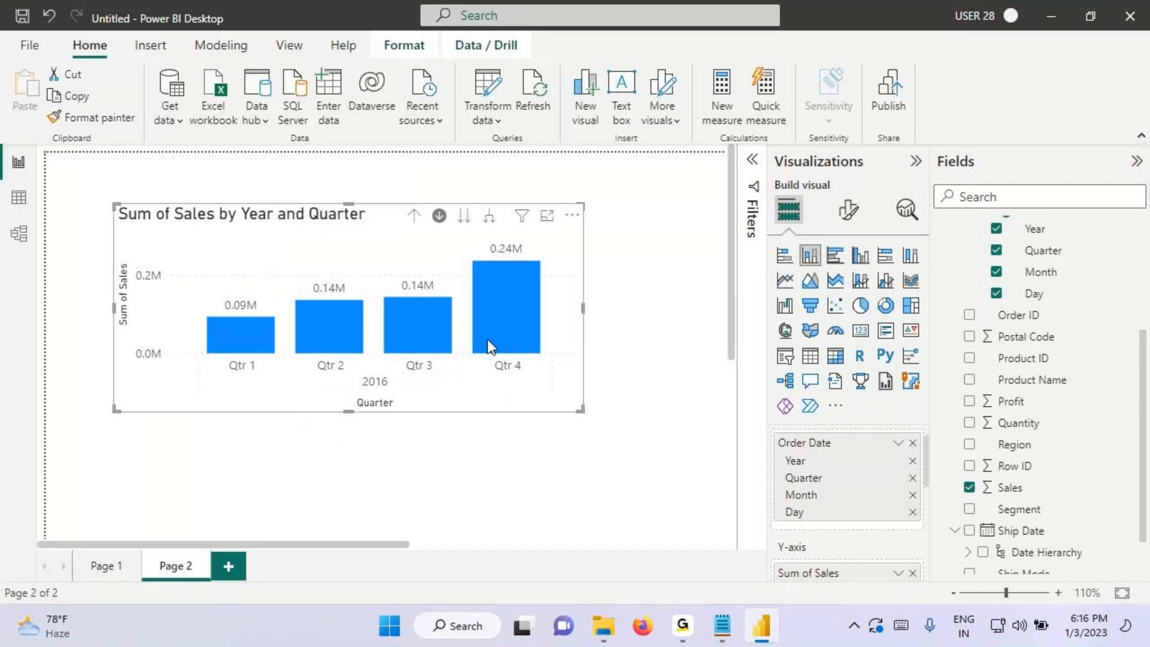
Step: Drill into Qtr 4, box the Qtr 4 and 2016 labels, point arrows at October, November and December, and clear the ink
left_click(490, 346)
key("ctrl+2")
left_click_drag(345, 372, 417, 391)
left_click_drag(352, 349, 405, 369)
left_click_drag(231, 350, 238, 346)
left_click_drag(301, 366, 334, 342)
left_click_drag(441, 351, 452, 345)
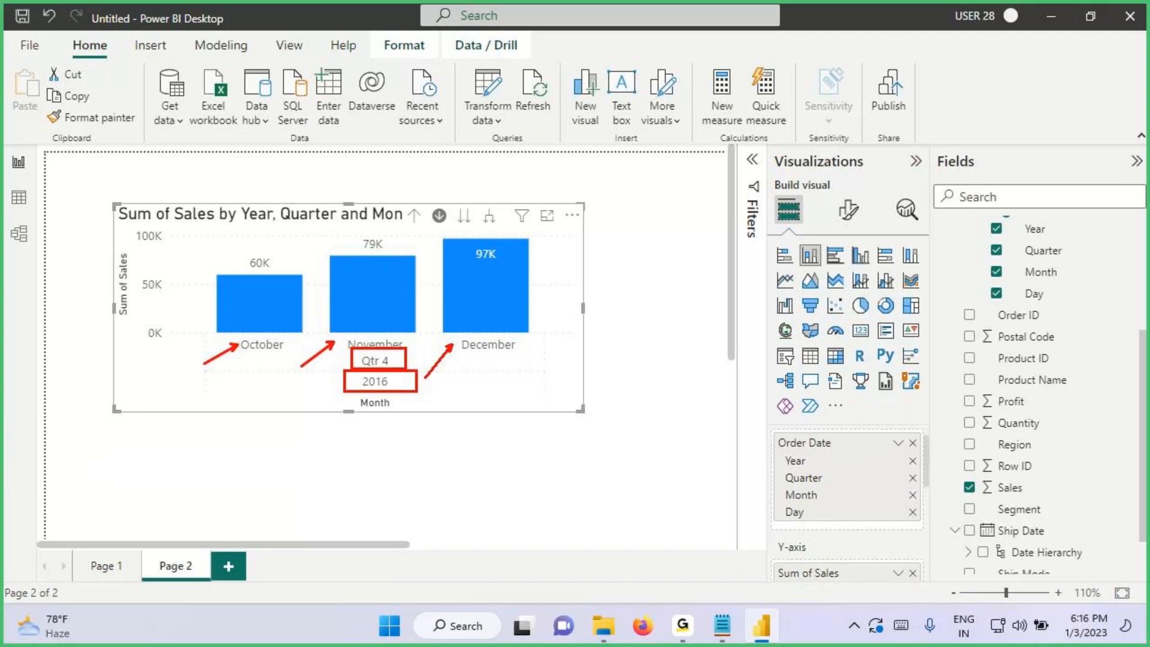
key("Escape")
Step: Widen the column chart toward the right and drill into the December column
left_click_drag(580, 310, 695, 335)
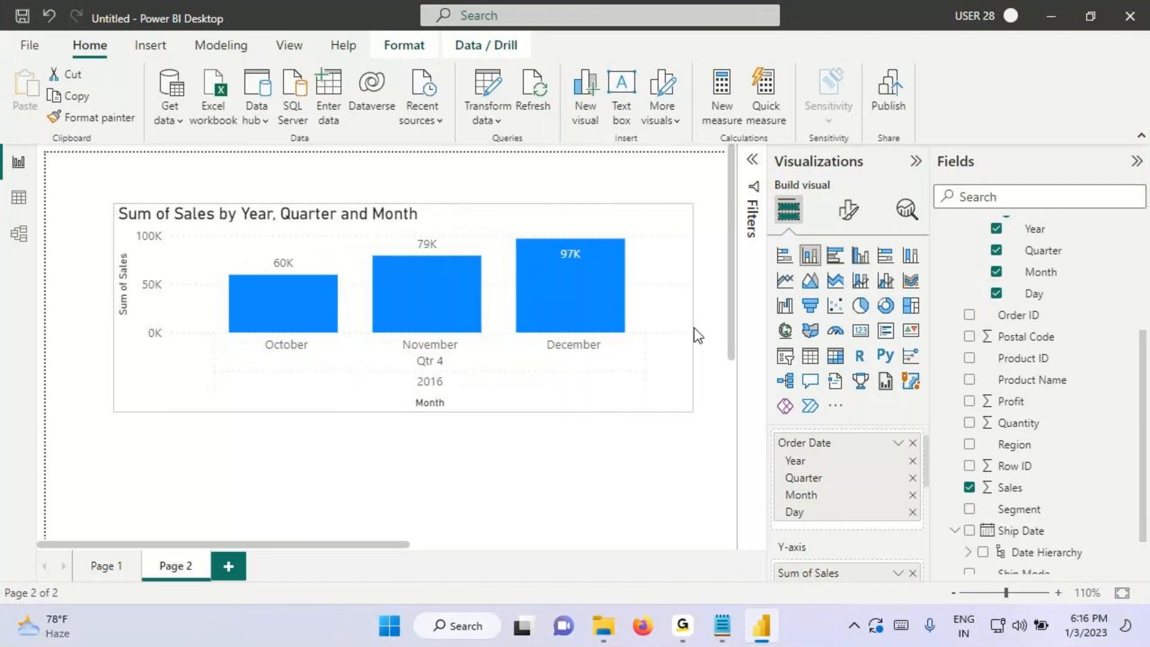
left_click(605, 353)
Step: Underline 2016, Qtr 4 and December, circle the Day axis title, box Sum of Sales in ink, and clear the ink
key("ctrl+2")
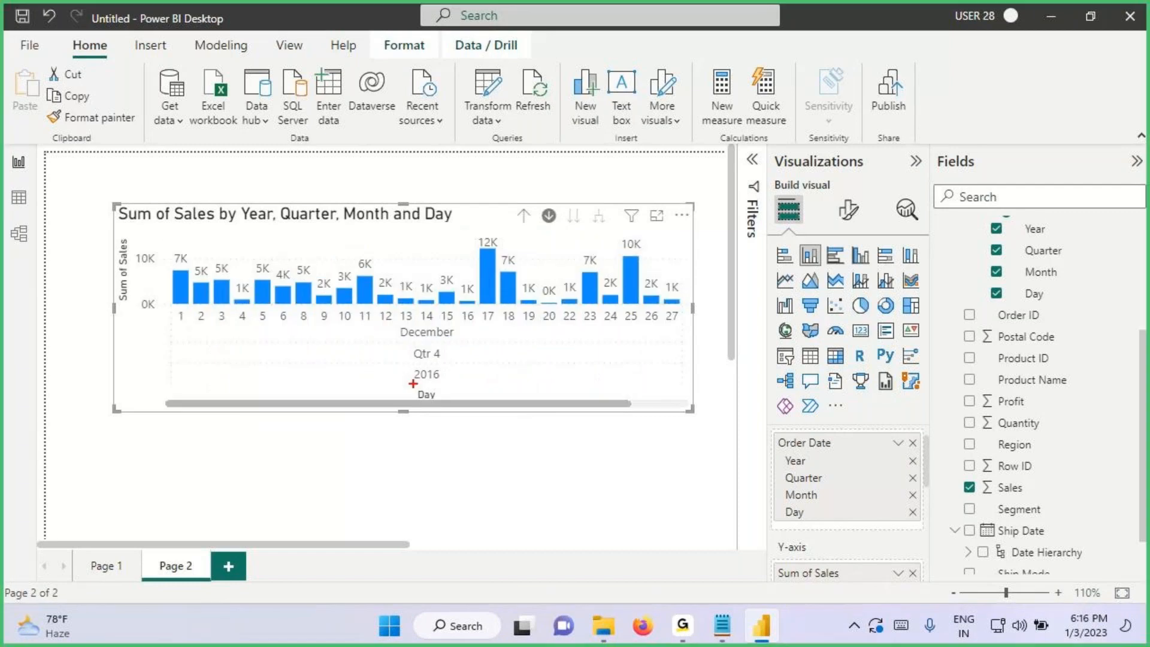
mouse_move(409, 387)
left_mouse_down()
mouse_move(463, 382)
mouse_move(463, 361)
left_mouse_up()
left_click_drag(401, 343, 480, 343)
left_click_drag(419, 387, 468, 410)
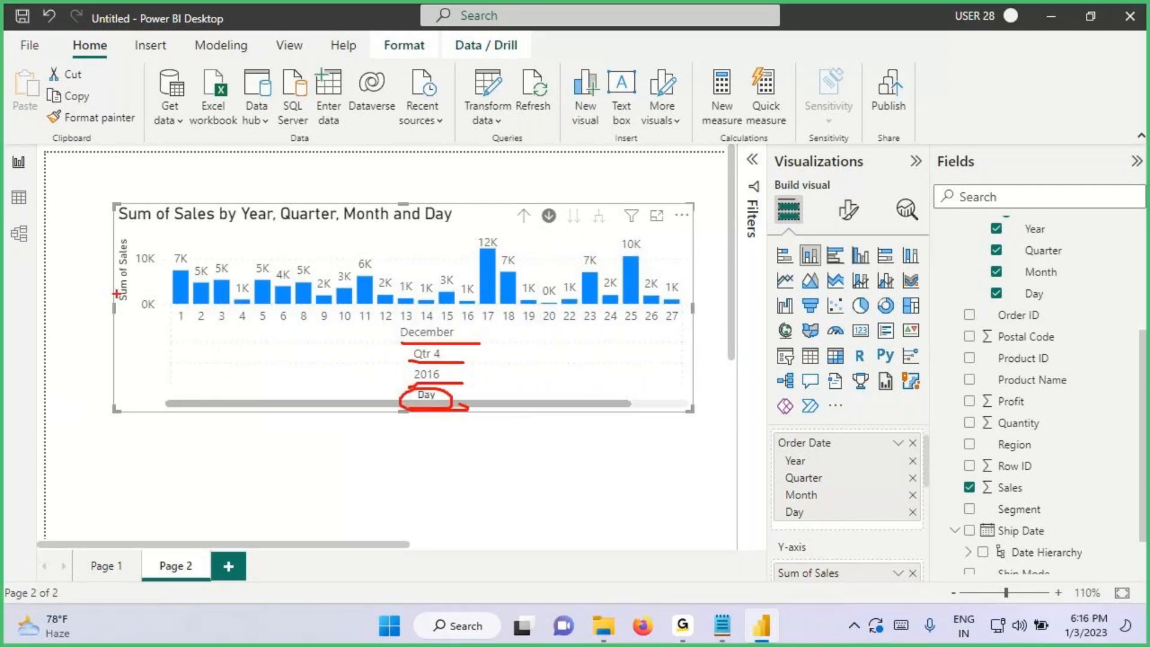
left_click_drag(100, 228, 148, 302)
key("Escape")
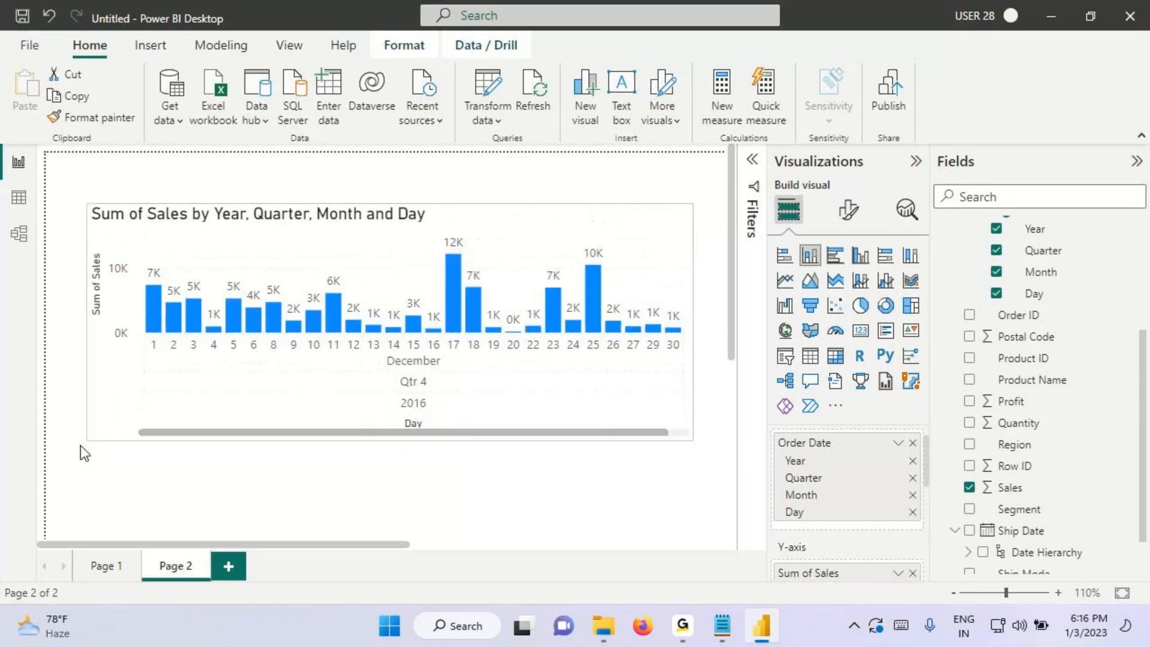
Step: Enlarge the column chart at its lower-left corner and drill up from the Day level to the Year level
left_click_drag(81, 444, 61, 457)
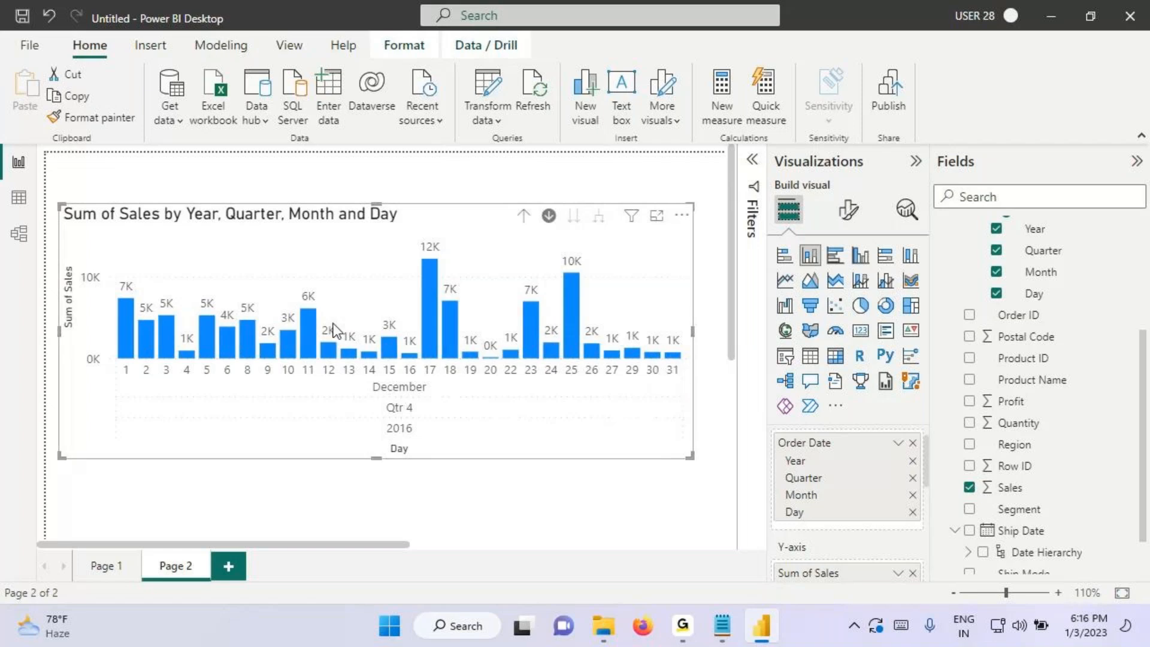
left_click(524, 216)
left_click(524, 217)
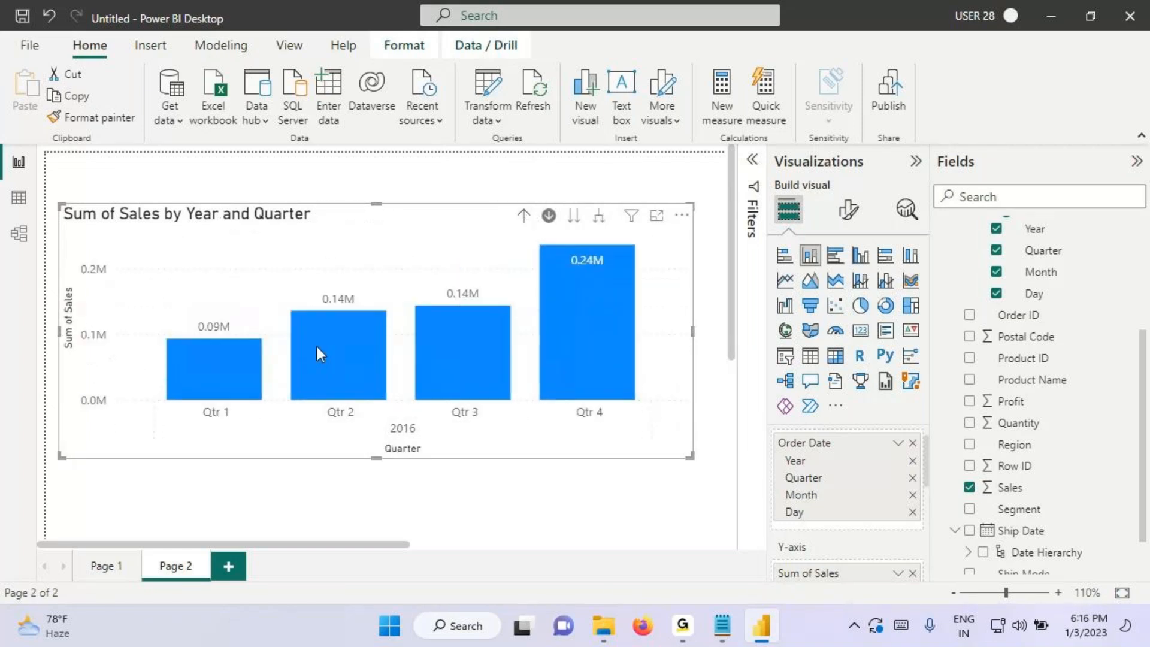
left_click(524, 217)
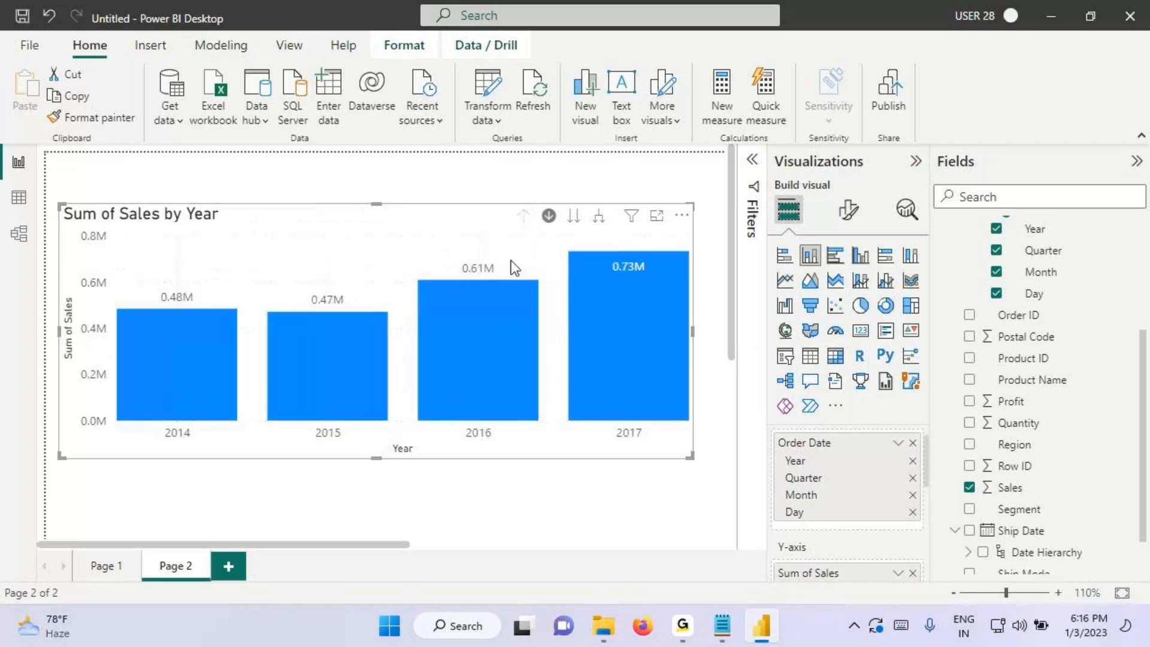
Step: Box the drill up, drill down and next-level controls above the chart in ink and clear the ink
key("ctrl+2")
mouse_move(509, 209)
left_mouse_down()
mouse_move(530, 228)
mouse_move(586, 226)
left_mouse_up()
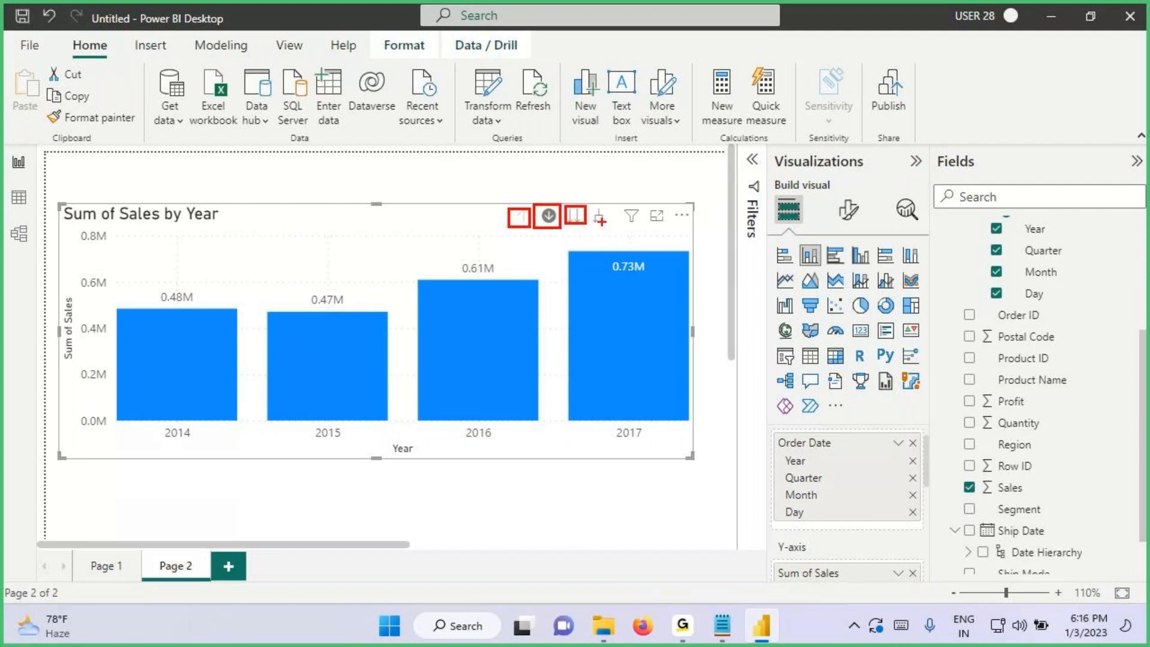
key("Escape")
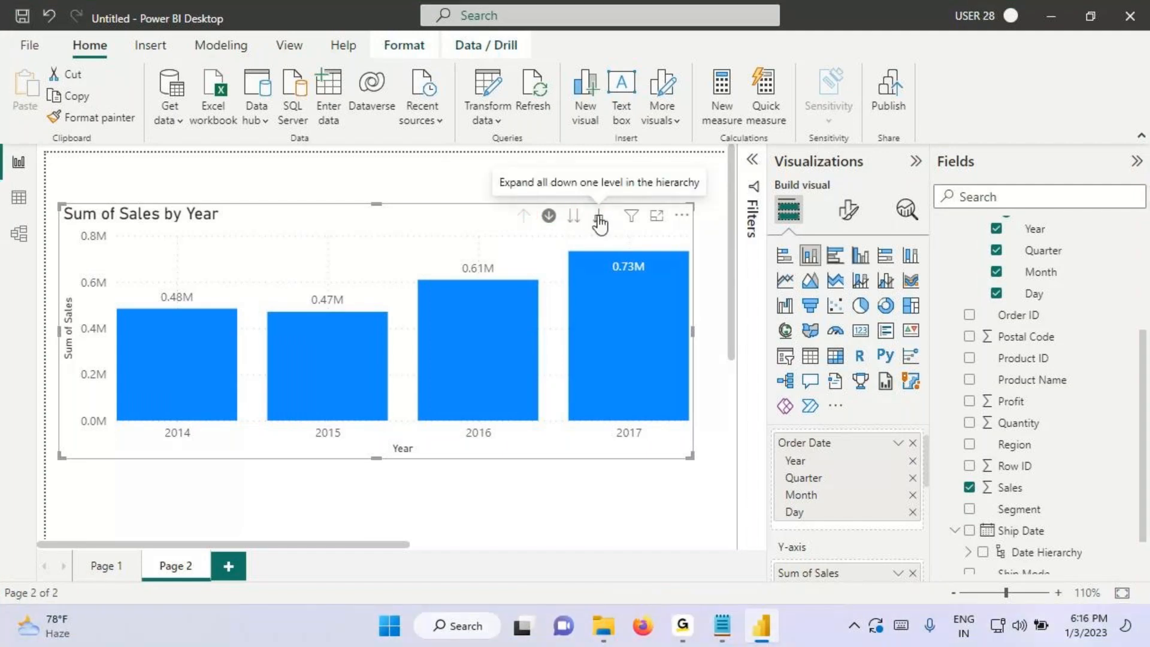
Step: Drill into the 2016 column, box the 2016 label and the Quarter axis title in ink, and clear the ink
left_click(487, 360)
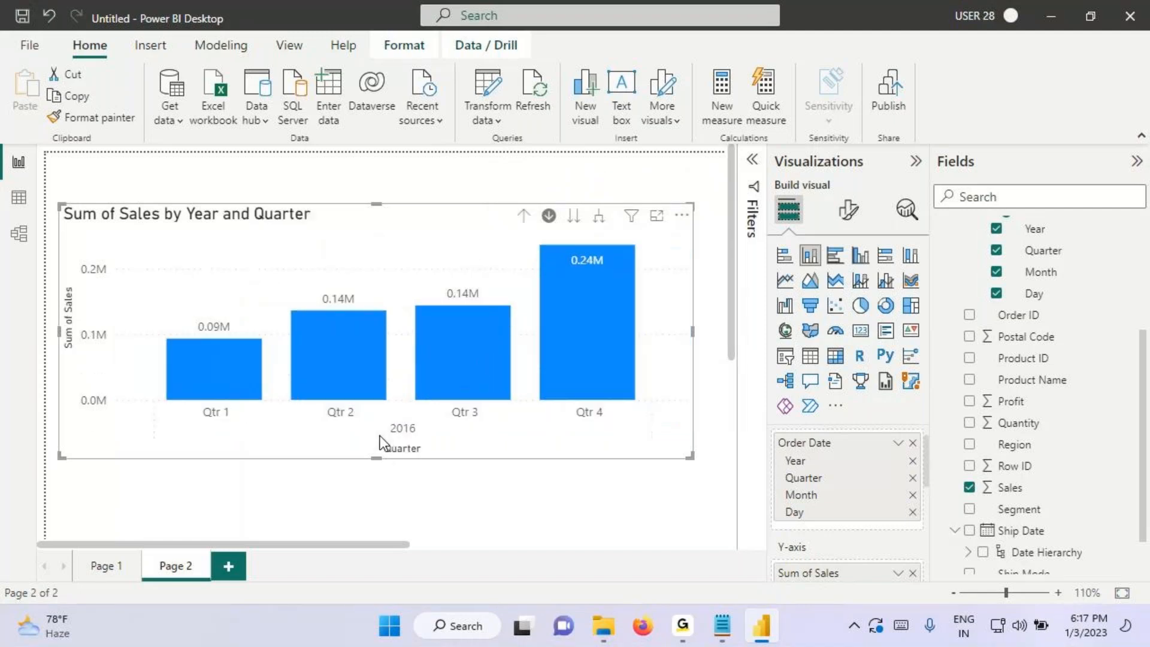
key("ctrl+2")
left_click_drag(381, 418, 439, 440)
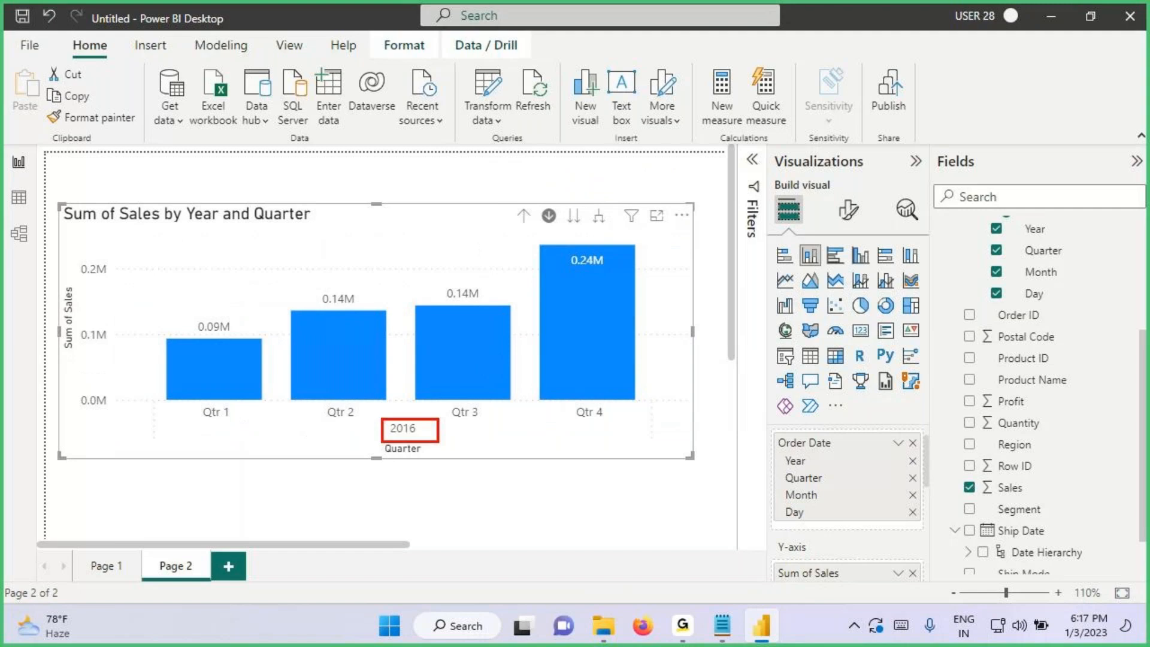
left_click_drag(370, 438, 453, 466)
key("Escape")
Step: Switch all years to the Quarter level, box the quarter labels in temporary ink, and return to the Year level
left_click(523, 215)
left_click(573, 215)
key("ctrl+2")
mouse_move(181, 413)
left_mouse_down()
mouse_move(382, 438)
mouse_move(646, 446)
left_mouse_up()
key("Escape")
left_click(523, 215)
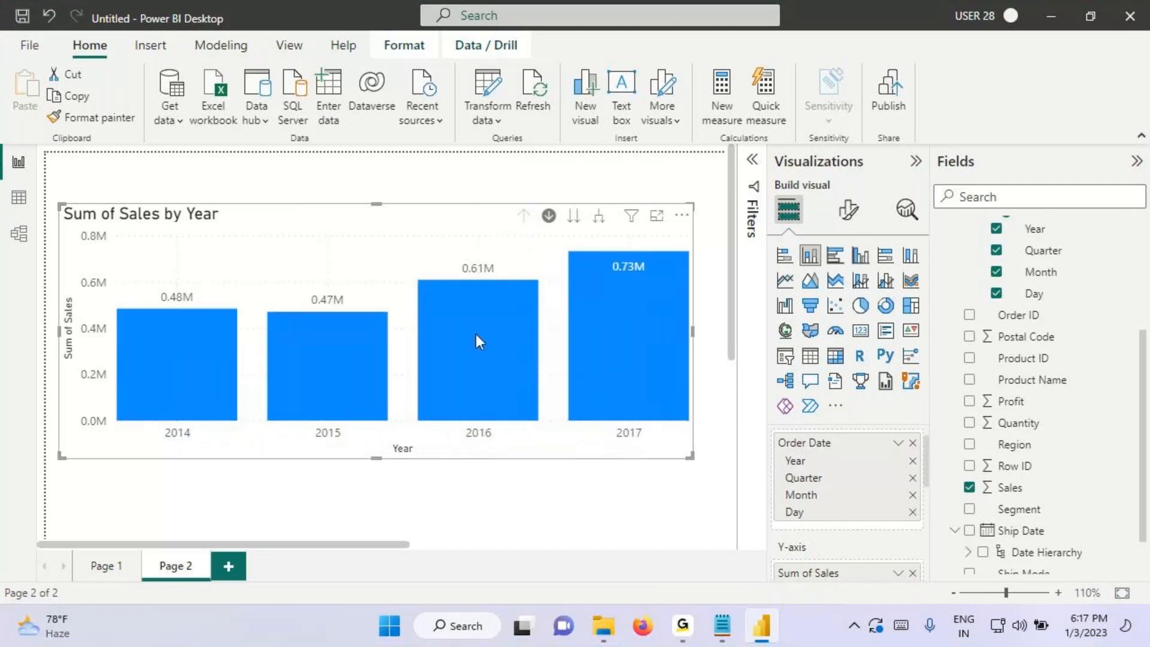
Step: Draw ink marks around and beneath the year labels of the Year-level chart and clear them
key("ctrl+2")
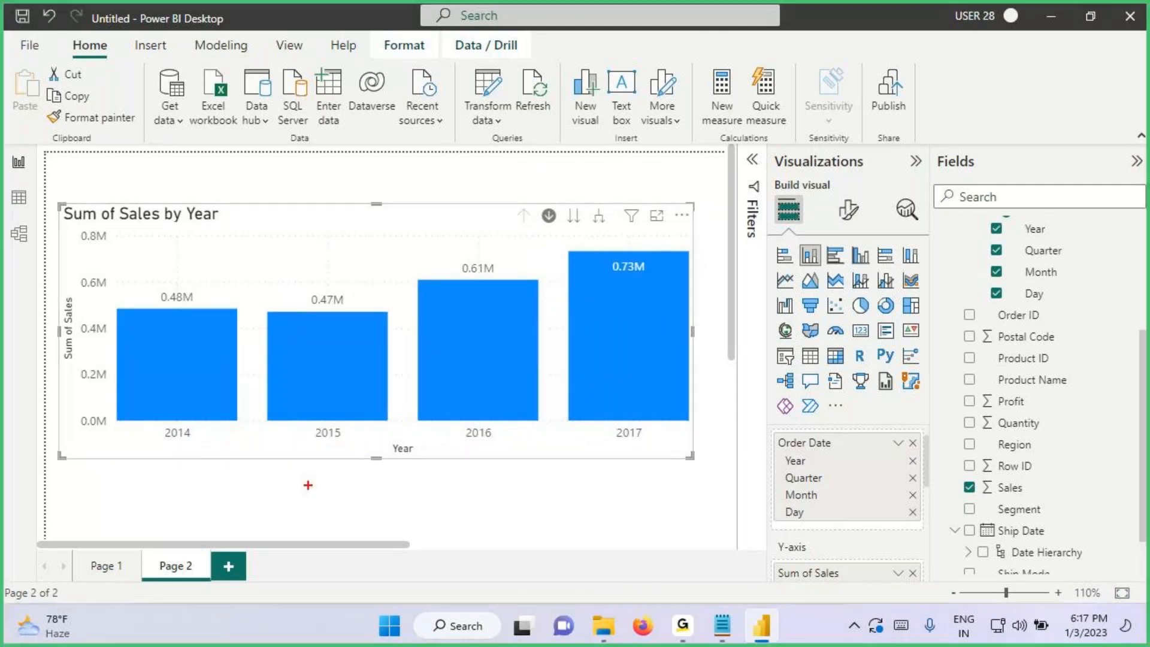
mouse_move(314, 465)
left_mouse_down()
mouse_move(393, 509)
mouse_move(449, 501)
mouse_move(473, 473)
mouse_move(496, 524)
mouse_move(530, 471)
mouse_move(542, 473)
left_mouse_up()
mouse_move(590, 455)
left_mouse_down()
mouse_move(575, 479)
mouse_move(626, 461)
mouse_move(620, 502)
left_mouse_up()
mouse_move(145, 439)
left_mouse_down()
mouse_move(219, 427)
mouse_move(242, 446)
mouse_move(440, 461)
mouse_move(485, 400)
left_mouse_up()
left_click_drag(336, 542, 607, 479)
key("Escape")
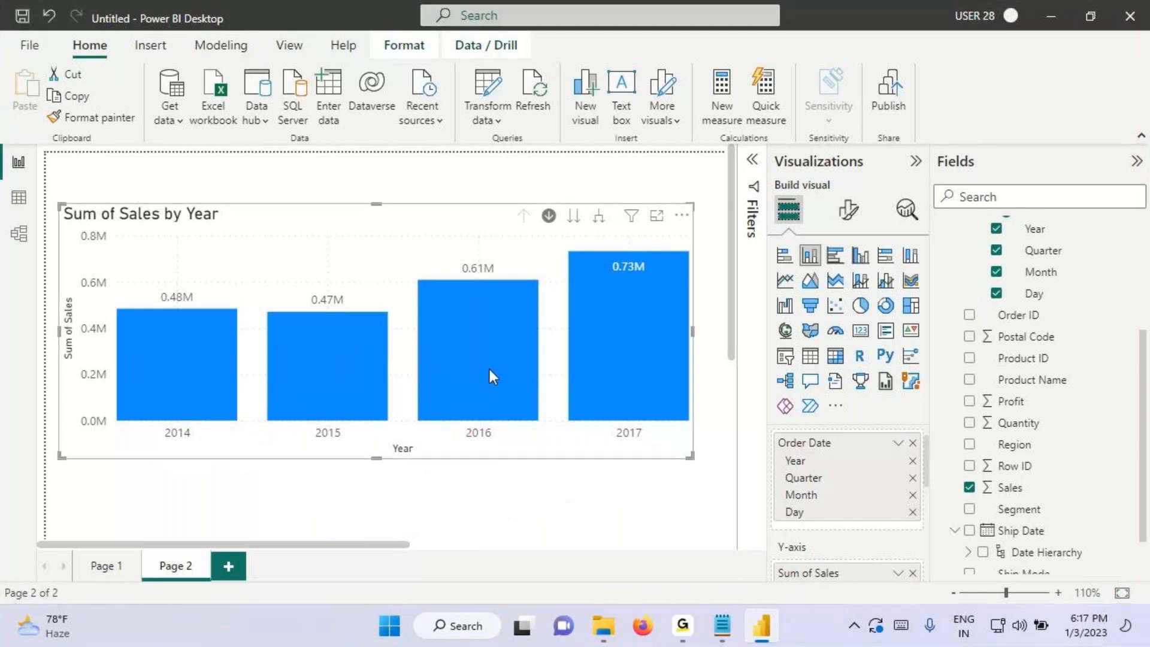
Step: Drill into 2016, mark the Quarter title, Sum of Sales and 2016 in temporary ink, and drill back up
left_click(490, 368)
key("ctrl+2")
left_click_drag(360, 441, 478, 472)
left_click_drag(55, 276, 103, 367)
mouse_move(444, 413)
left_mouse_down()
mouse_move(376, 427)
mouse_move(439, 434)
mouse_move(443, 415)
left_mouse_up()
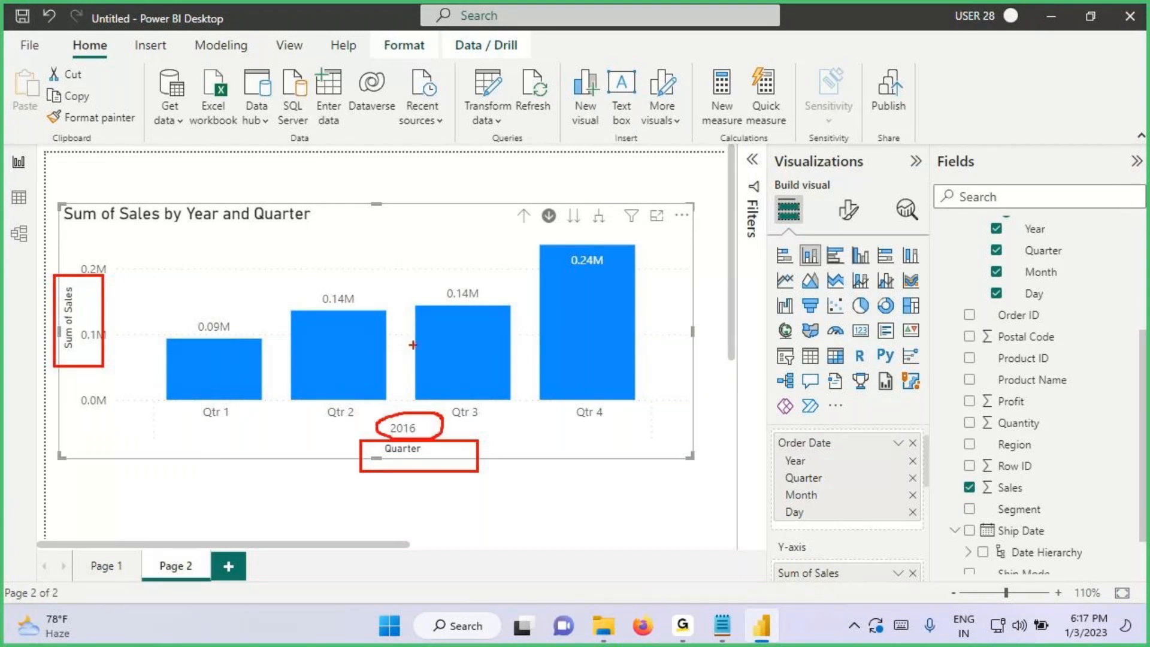
key("Escape")
left_click(524, 215)
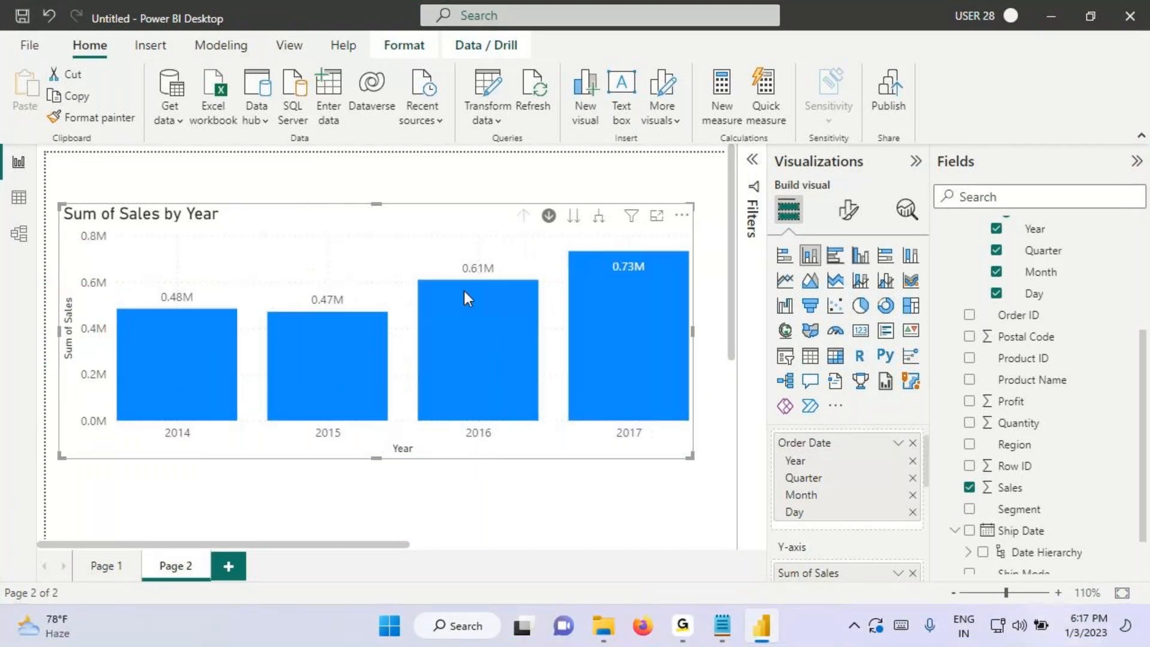
Step: Drill into 2017, mark the 2017 and quarter labels in temporary ink, add an arrow, and drill back up
left_click(604, 328)
key("ctrl+2")
left_click_drag(373, 423, 457, 442)
left_click_drag(185, 402, 698, 422)
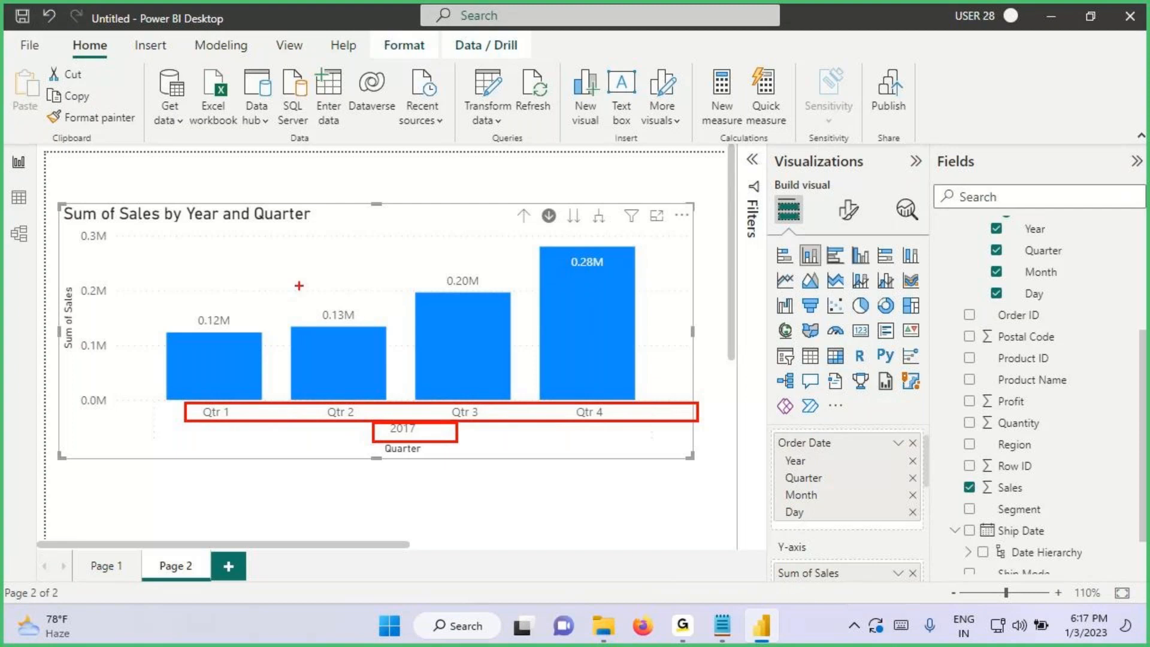
mouse_move(325, 183)
left_mouse_down()
mouse_move(353, 267)
mouse_move(303, 300)
left_mouse_up()
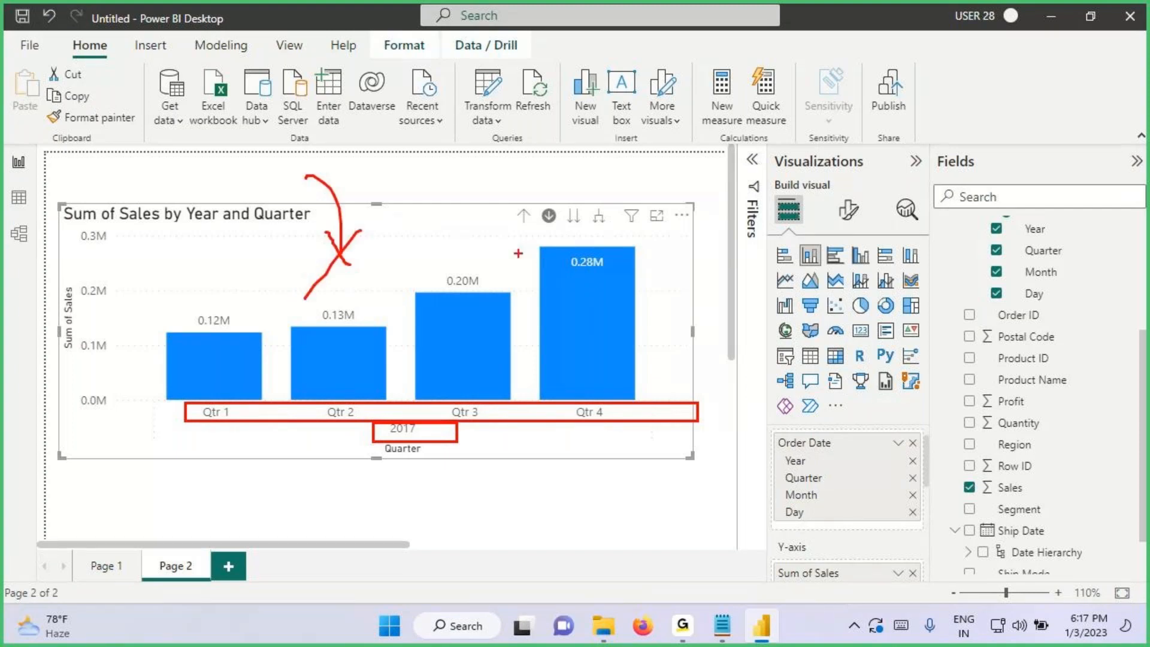
key("Escape")
left_click(524, 217)
Step: Box the 2014 to 2017 labels, draw an arrow toward the columns in ink, and clear the ink
key("ctrl+2")
mouse_move(161, 419)
left_mouse_down()
mouse_move(254, 434)
mouse_move(689, 439)
left_mouse_up()
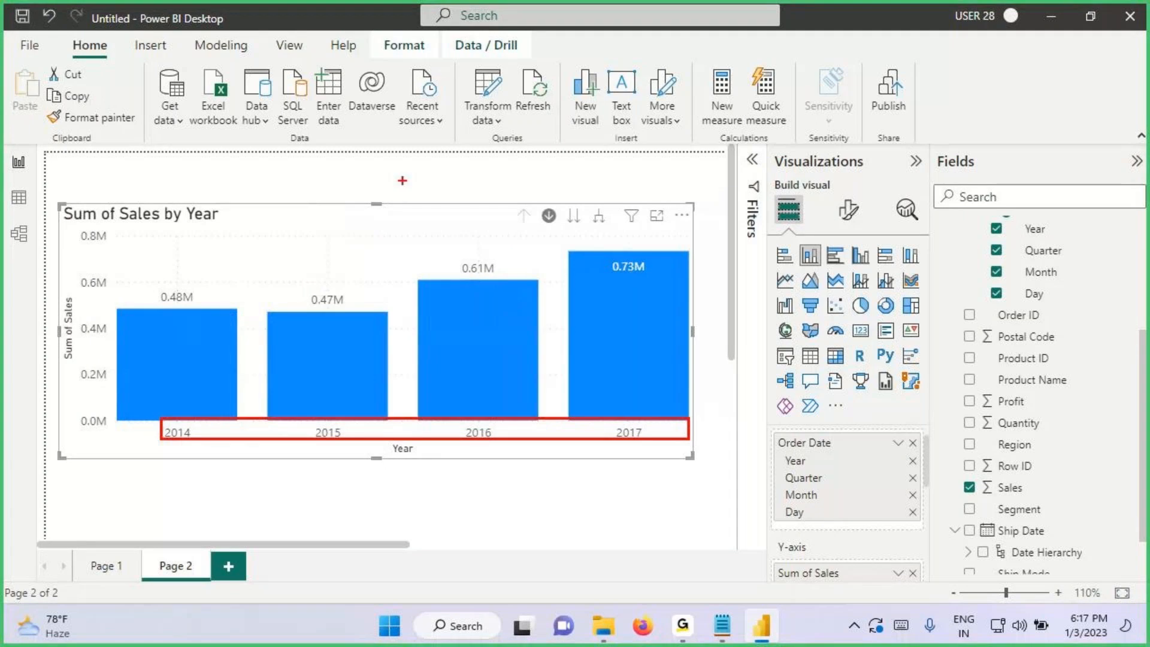
left_click_drag(401, 170, 413, 263)
left_click_drag(439, 199, 410, 268)
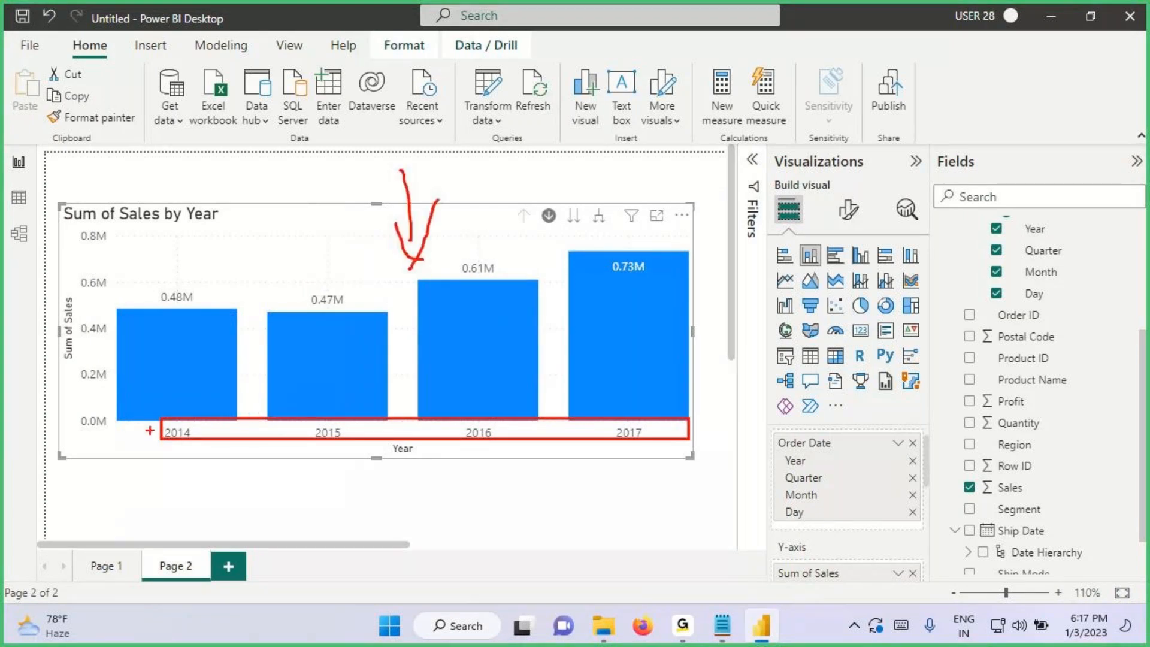
left_click_drag(155, 417, 684, 437)
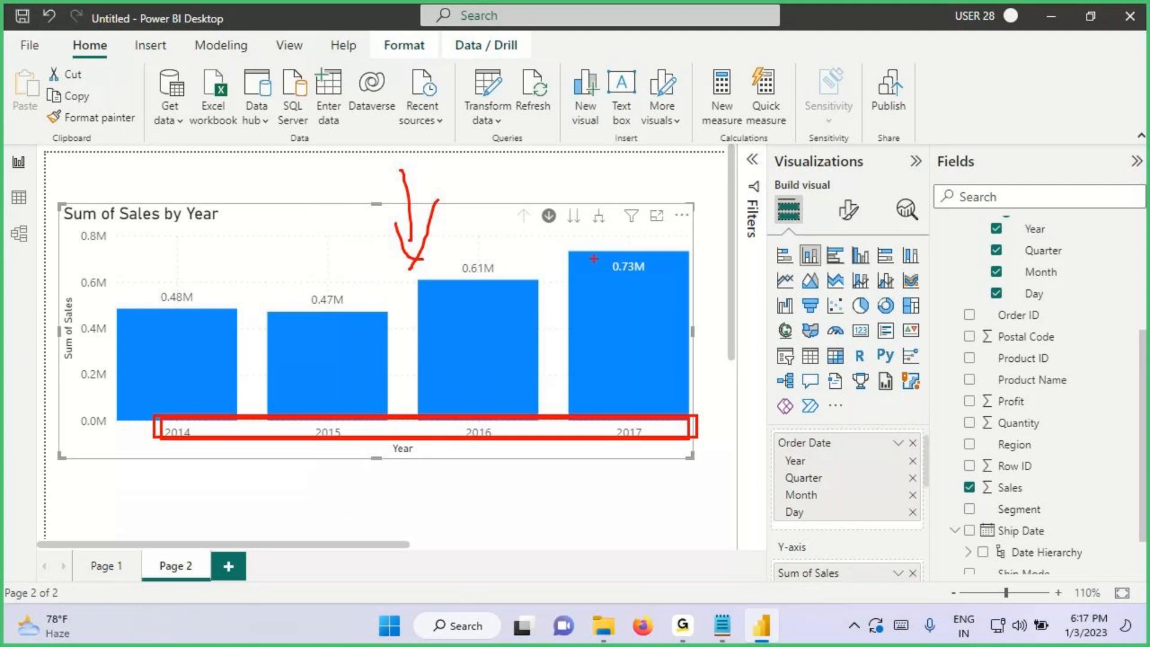
key("Escape")
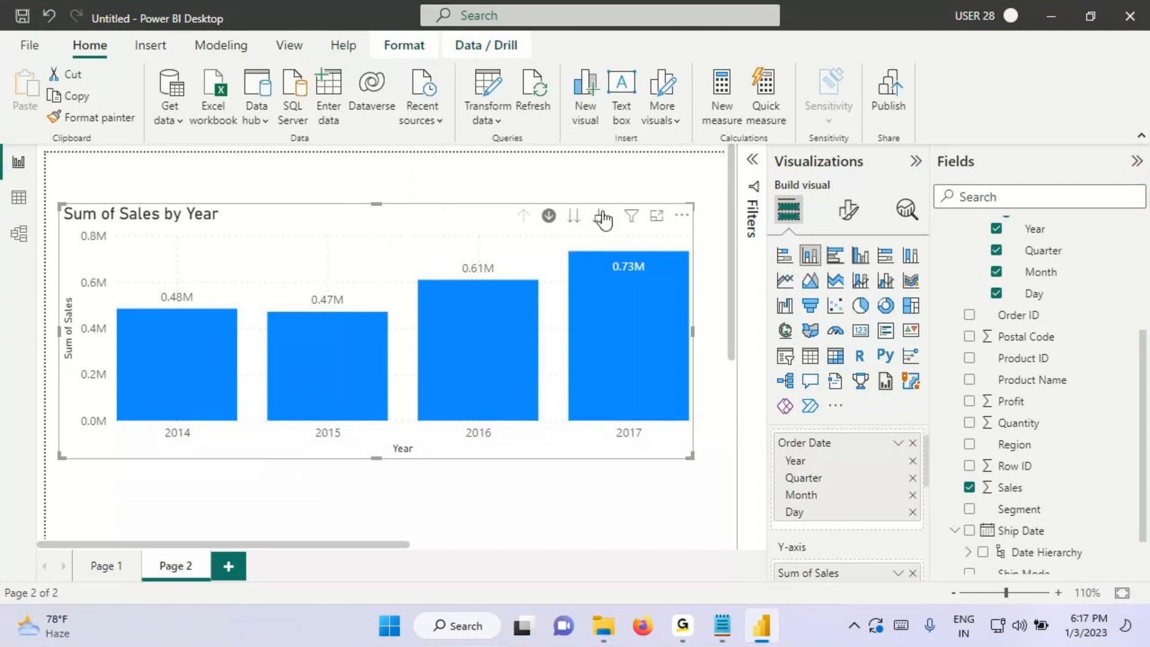
Step: Move the whole chart to the next level, Quarter, and mark the quarter columns with temporary ink
left_click(573, 216)
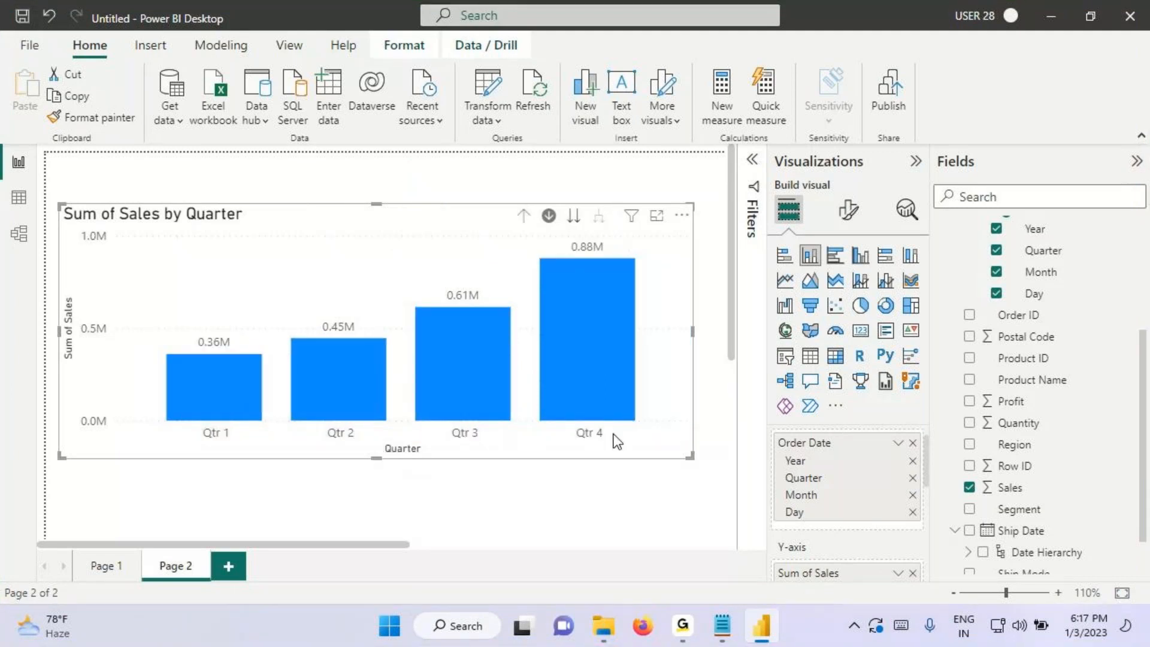
mouse_move(616, 441)
left_mouse_down()
mouse_move(581, 360)
mouse_move(599, 281)
mouse_move(617, 344)
mouse_move(677, 262)
left_mouse_up()
left_click_drag(587, 285, 197, 548)
key("Escape")
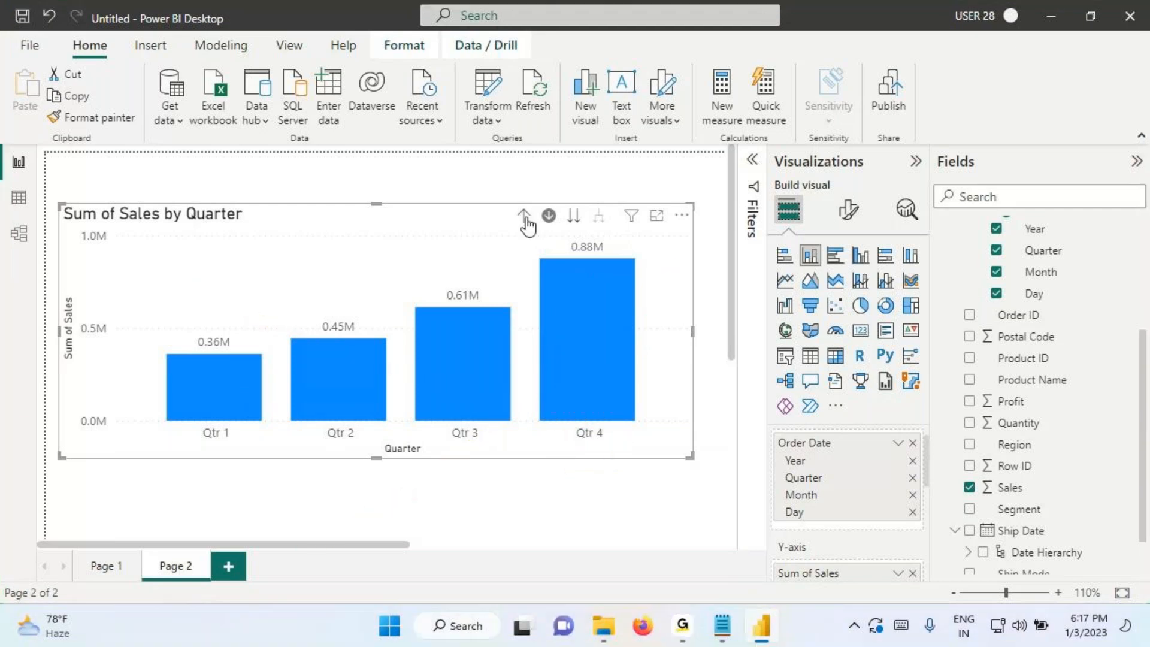
Step: Drill up to the Year level, handwrite ink notes beneath the 2014 to 2017 columns, and clear the ink
left_click(523, 216)
key("ctrl+2")
mouse_move(151, 443)
left_mouse_down()
mouse_move(196, 436)
mouse_move(141, 466)
mouse_move(162, 475)
left_mouse_up()
left_click_drag(151, 490, 140, 524)
left_click_drag(149, 494, 157, 528)
left_click_drag(166, 452, 198, 536)
left_click_drag(215, 473, 239, 511)
left_click_drag(211, 444, 269, 484)
left_click_drag(220, 509, 236, 527)
left_click_drag(269, 484, 295, 512)
left_click_drag(329, 440, 303, 462)
left_click_drag(303, 463, 323, 486)
left_click_drag(339, 428, 348, 483)
left_click_drag(367, 497, 351, 512)
mouse_move(353, 437)
left_mouse_down()
mouse_move(383, 480)
mouse_move(412, 492)
mouse_move(446, 473)
left_mouse_up()
left_click_drag(408, 486, 417, 518)
mouse_move(447, 473)
left_mouse_down()
mouse_move(453, 424)
mouse_move(473, 484)
mouse_move(499, 465)
left_mouse_up()
mouse_move(500, 434)
left_mouse_down()
mouse_move(510, 475)
mouse_move(531, 460)
left_mouse_up()
left_click_drag(523, 435, 551, 460)
left_click_drag(604, 440, 593, 479)
mouse_move(610, 429)
left_mouse_down()
mouse_move(626, 464)
mouse_move(685, 453)
left_mouse_up()
mouse_move(516, 492)
left_mouse_down()
mouse_move(519, 547)
mouse_move(551, 550)
mouse_move(552, 480)
mouse_move(594, 564)
mouse_move(474, 468)
left_mouse_up()
key("Escape")
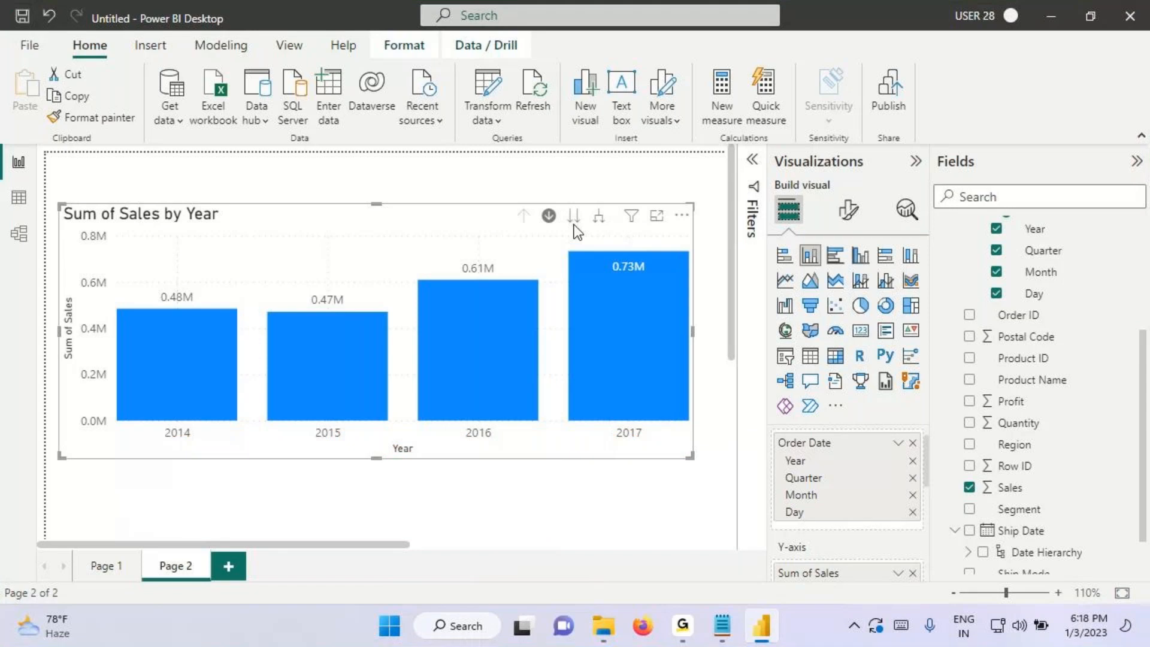
Step: Compare the all-years Quarter level with the 2016 drill-down, returning to the Year level after each
left_click(573, 218)
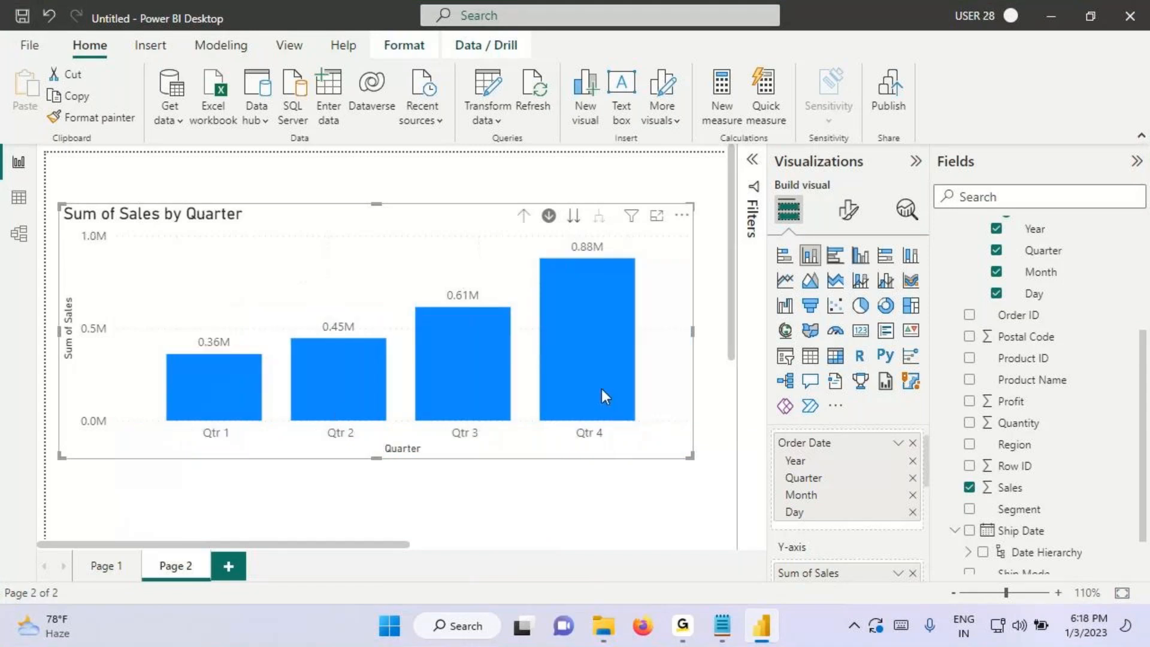
left_click(524, 216)
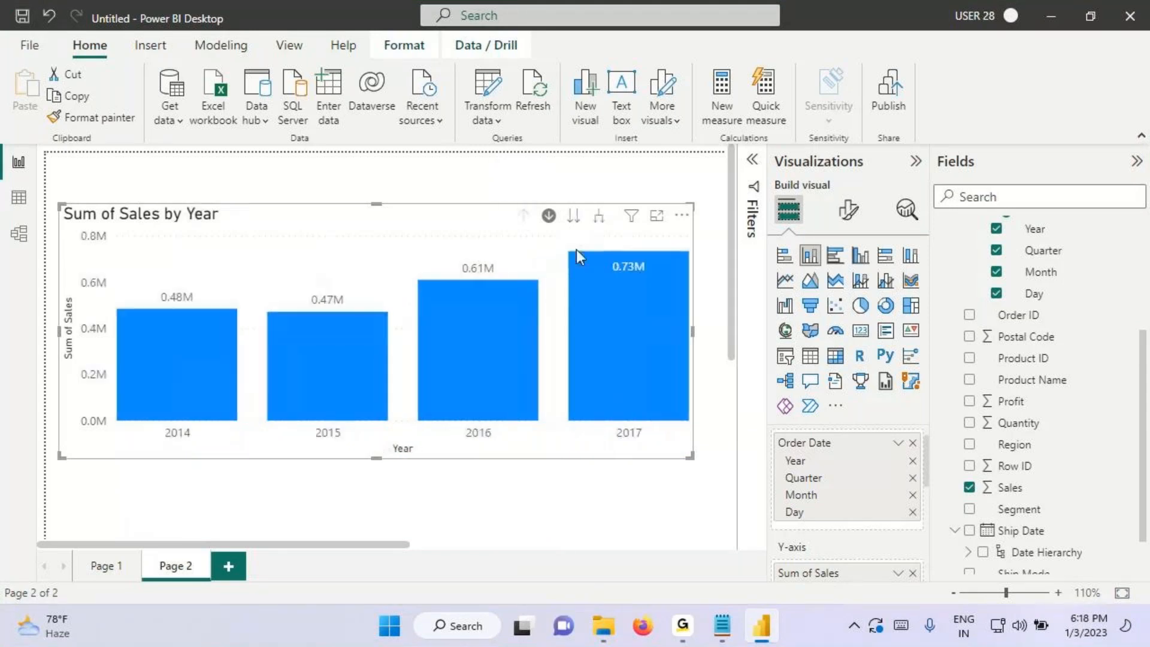
left_click(472, 361)
left_click(476, 401)
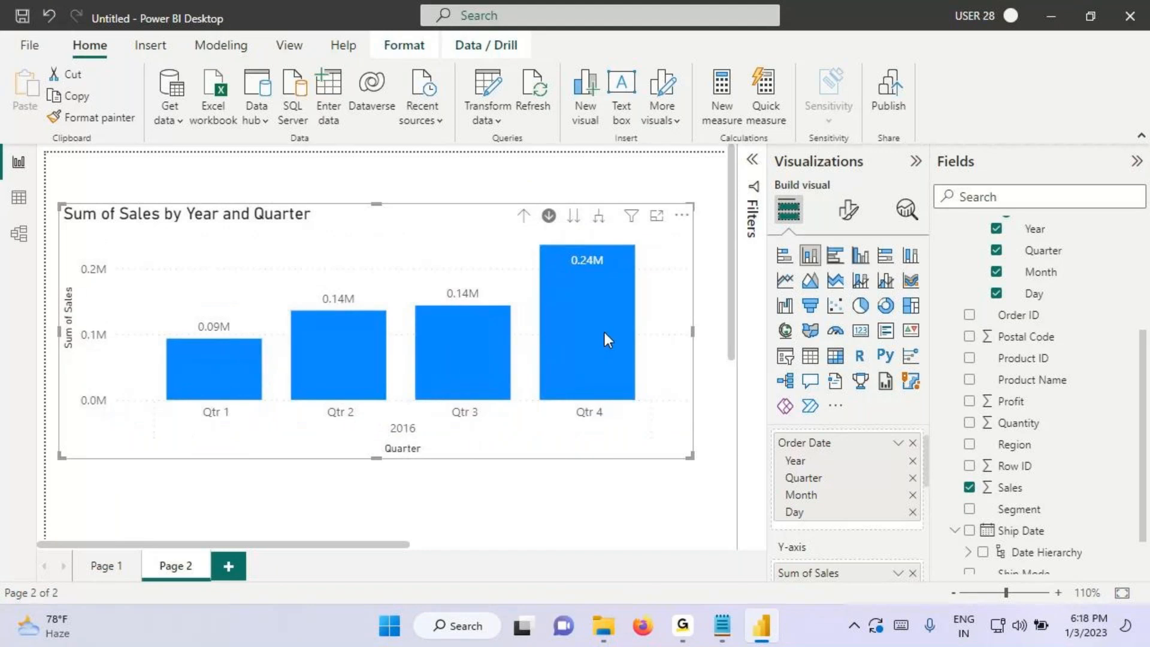
left_click(524, 215)
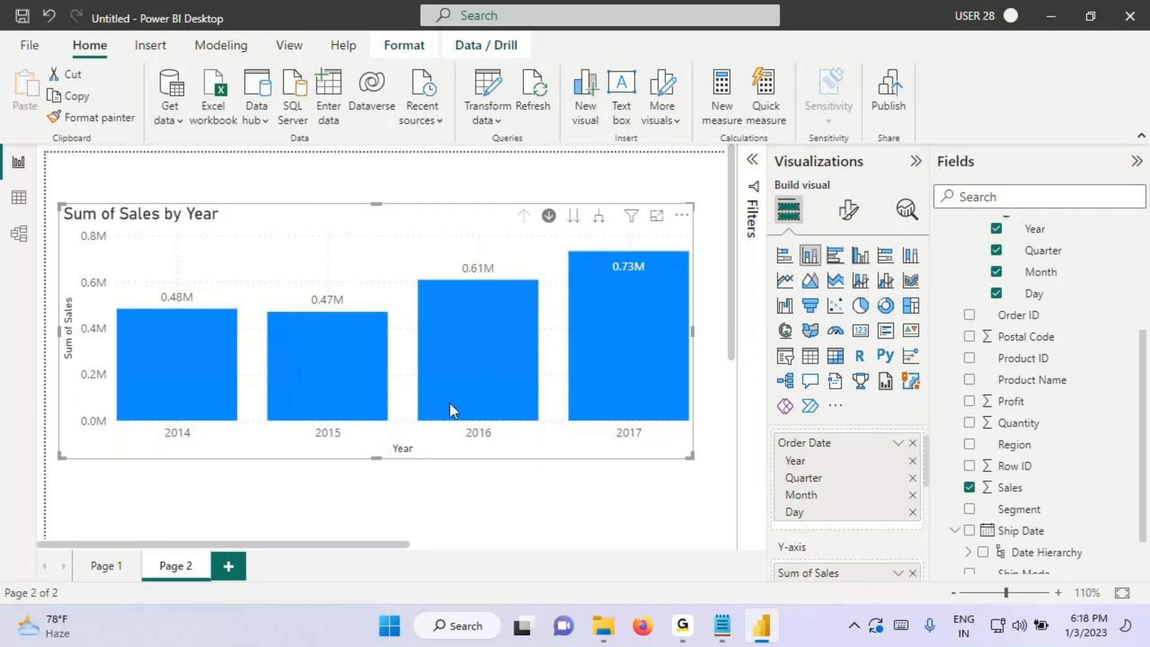
Step: Box the "Expand all down one level in the hierarchy" tooltip in ink and clear the ink
key("ctrl+2")
left_click_drag(497, 170, 714, 189)
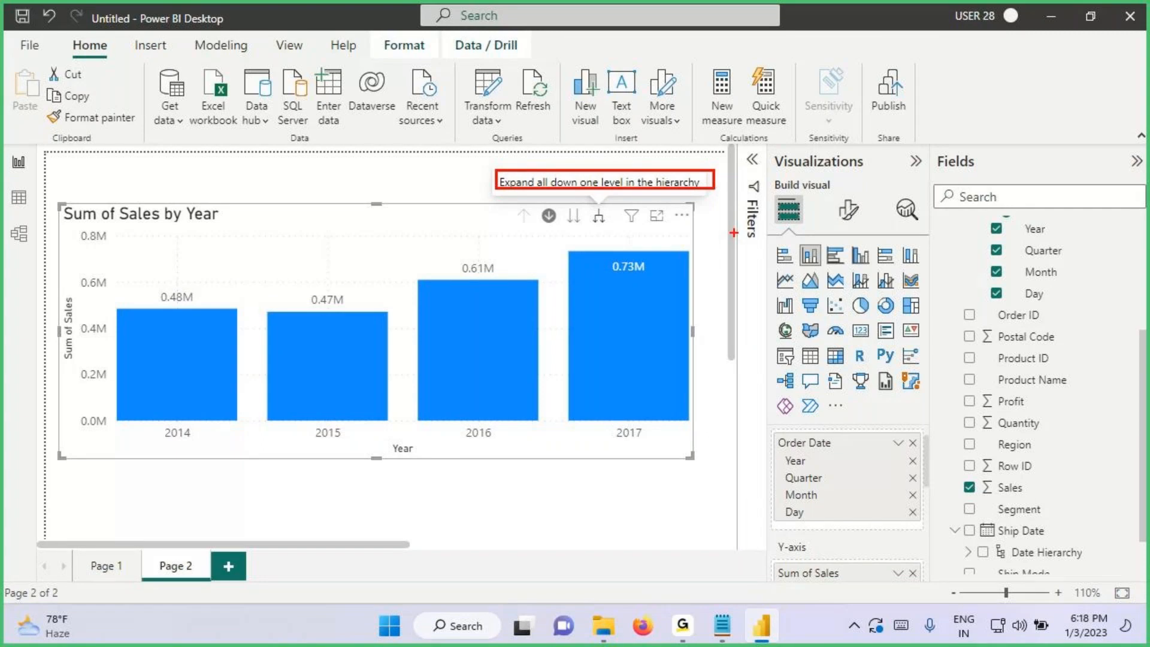
key("Escape")
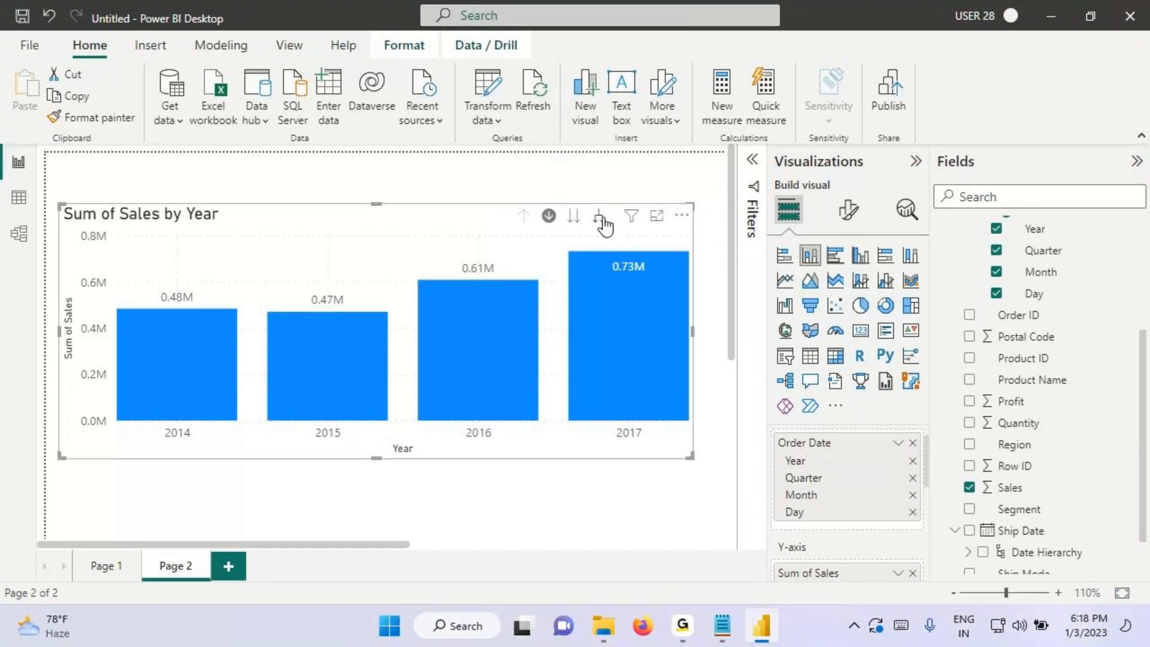
Step: Expand all years down one level to Year and Quarter, and box the 2014, 2015, 2016 and 2017 labels in ink
left_click(598, 216)
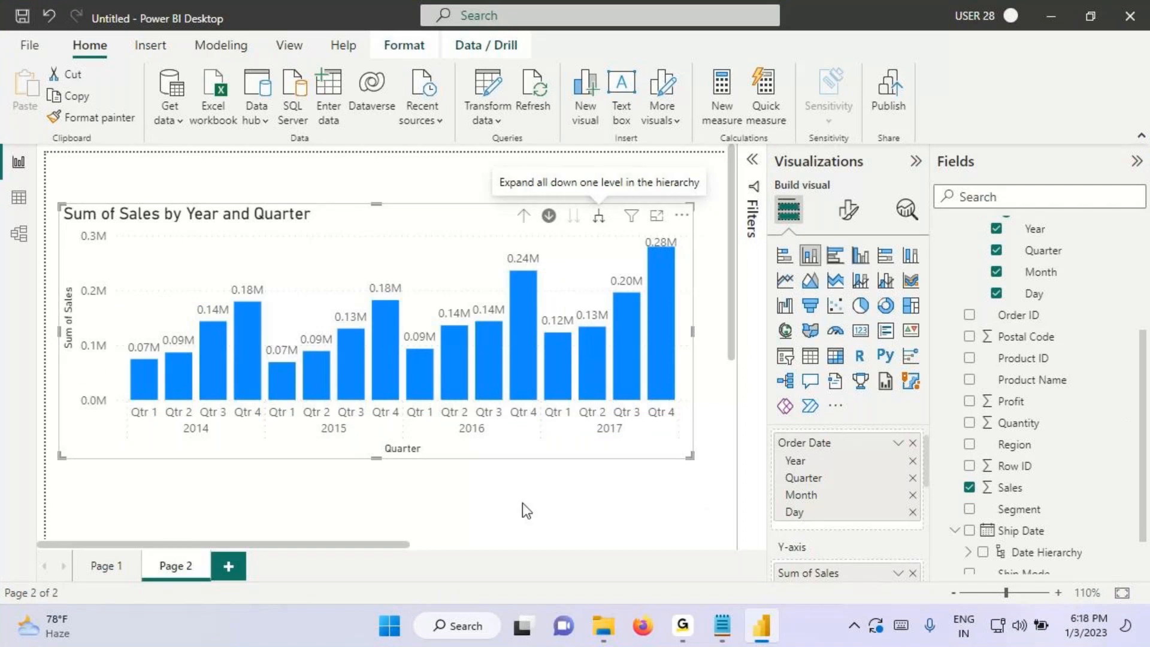
key("ctrl+2")
left_click_drag(136, 421, 254, 447)
mouse_move(132, 420)
left_mouse_down()
mouse_move(260, 420)
mouse_move(401, 446)
left_mouse_up()
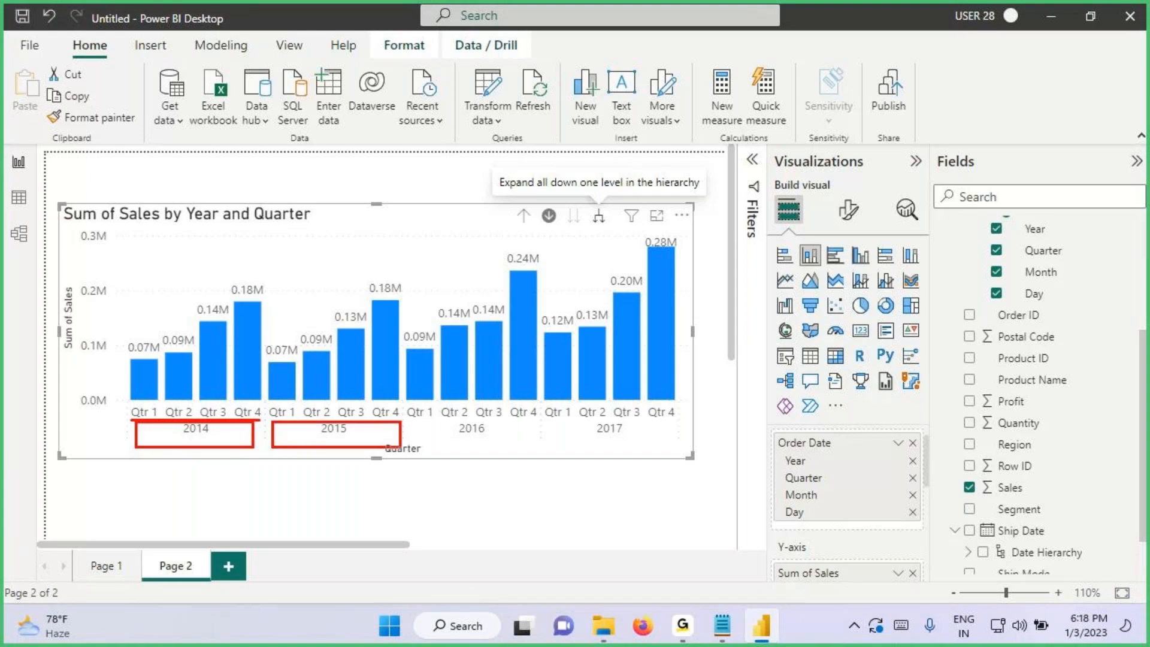
mouse_move(275, 419)
left_mouse_down()
mouse_move(400, 419)
mouse_move(561, 444)
left_mouse_up()
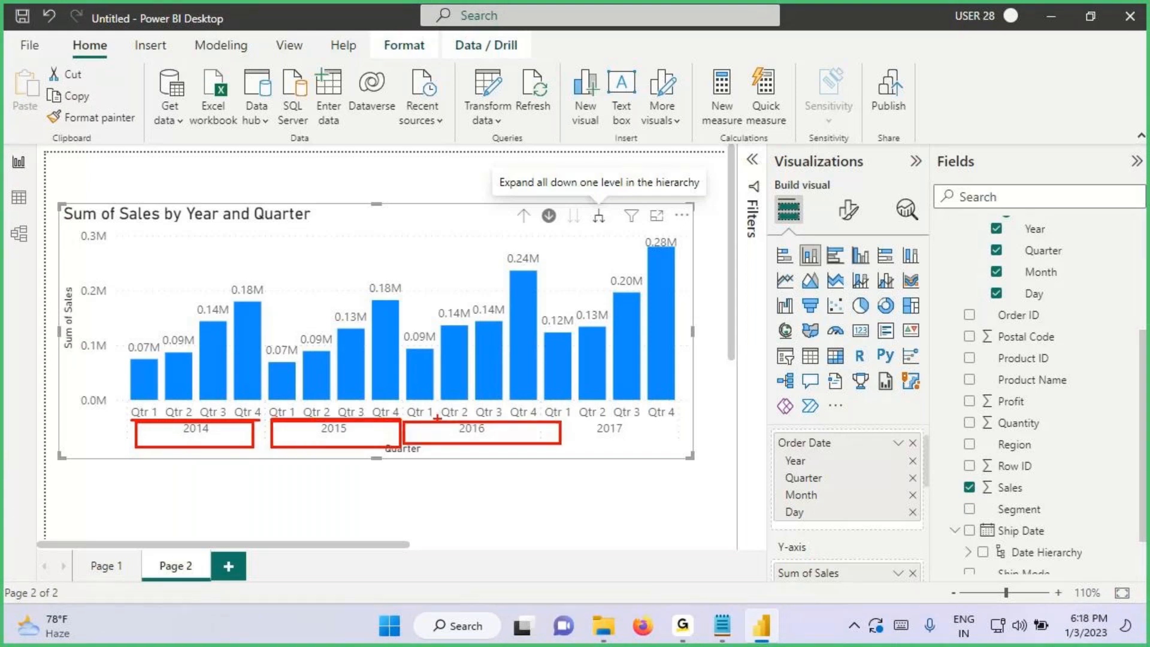
left_click_drag(436, 419, 668, 444)
Step: Underline the year and quarter labels, box the whole chart, circle the expand-all control in ink, and clear the ink
left_click_drag(559, 419, 653, 419)
left_click_drag(69, 204, 675, 463)
left_click_drag(312, 432, 369, 431)
left_click_drag(172, 437, 232, 436)
left_click_drag(320, 443, 361, 443)
left_click_drag(234, 407, 570, 410)
left_click_drag(599, 205, 596, 207)
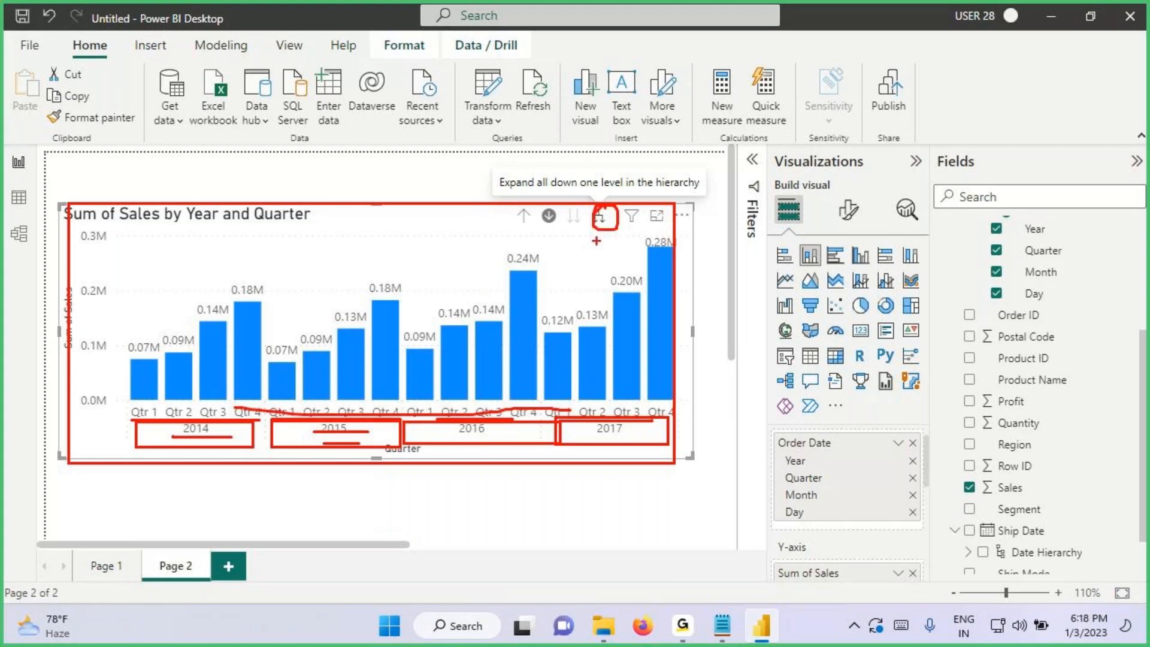
key("Escape")
Step: Point ink arrows at Order Date's Year, Quarter and Month levels, underline 2014, and write "4 x 4 = 16" in ink below the chart
key("ctrl+2")
mouse_move(777, 460)
left_mouse_down()
mouse_move(730, 454)
mouse_move(750, 479)
mouse_move(721, 471)
left_mouse_up()
left_click_drag(780, 494, 689, 503)
left_click_drag(179, 440, 222, 440)
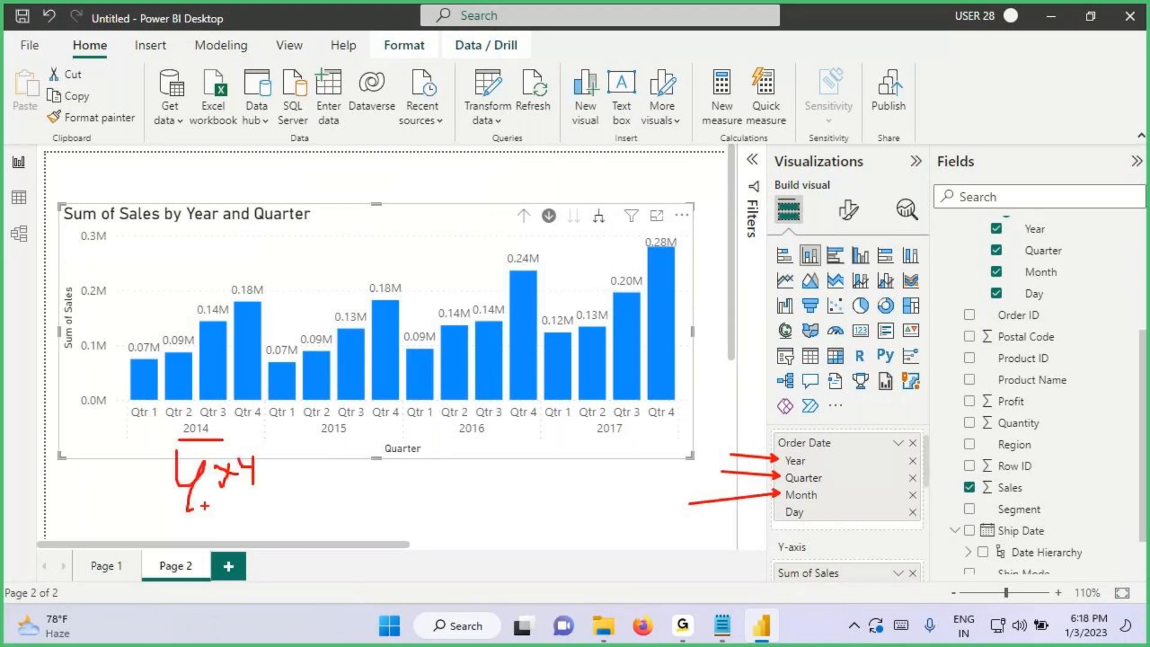
left_click_drag(190, 509, 298, 473)
mouse_move(279, 469)
left_mouse_down()
mouse_move(300, 462)
mouse_move(303, 496)
left_mouse_up()
left_click_drag(326, 455, 312, 488)
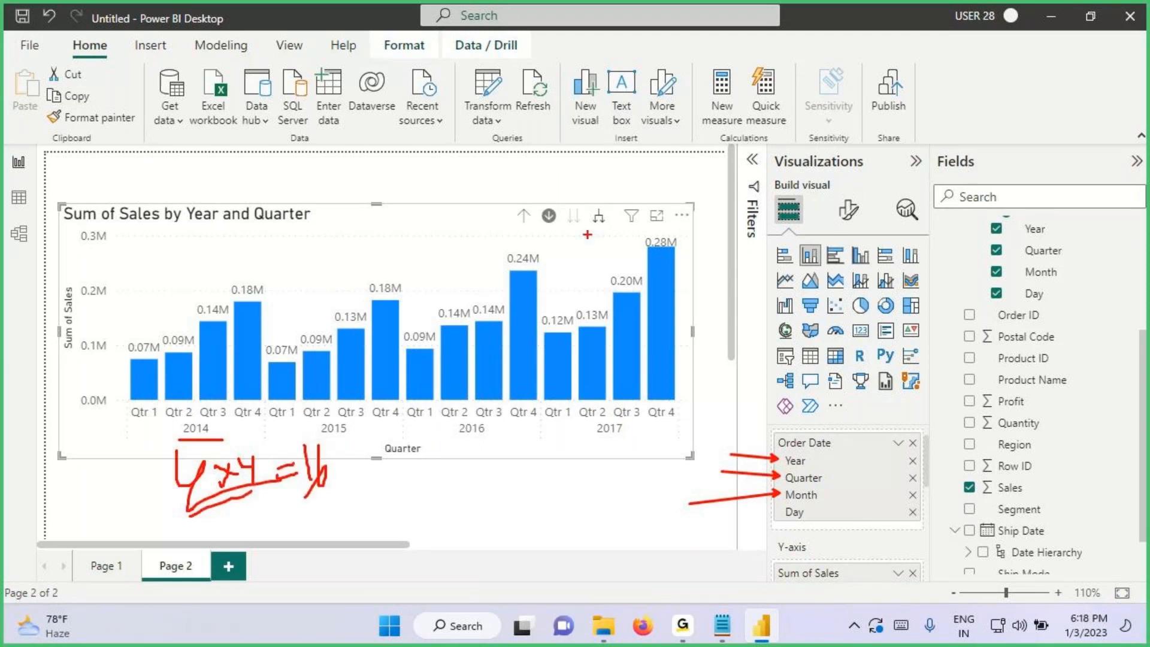
Step: Circle the expand-all control in ink and tick and underline the levels listed under Order Date
mouse_move(602, 207)
left_mouse_down()
mouse_move(590, 234)
mouse_move(618, 242)
left_mouse_up()
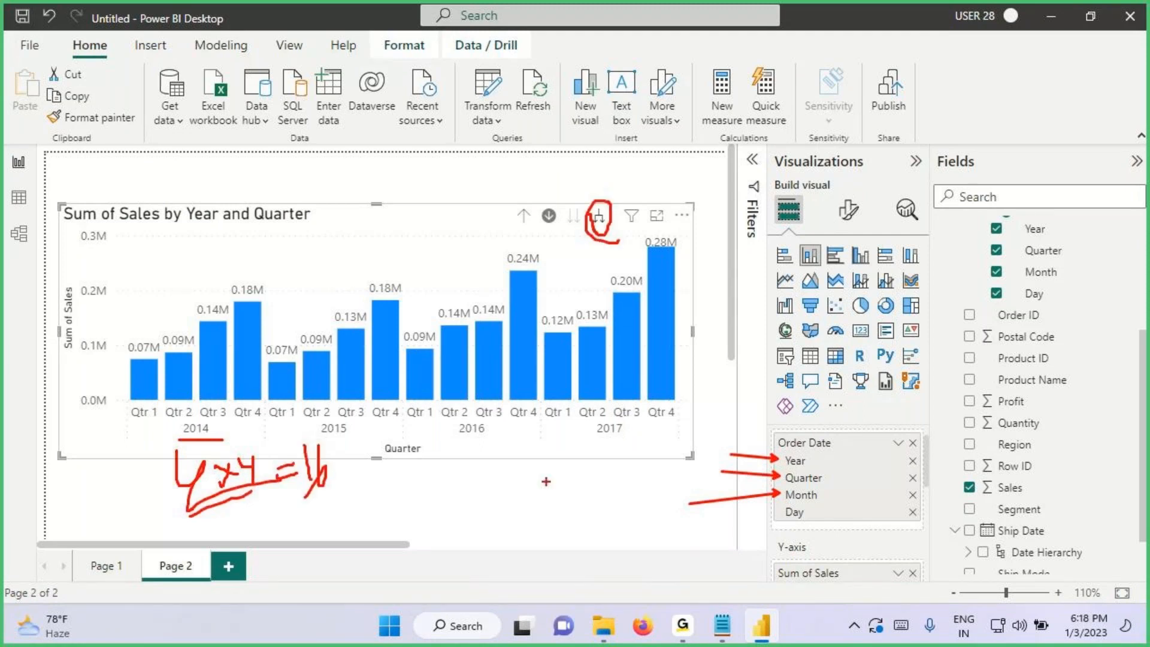
mouse_move(809, 458)
left_mouse_down()
mouse_move(851, 428)
mouse_move(834, 471)
mouse_move(888, 434)
mouse_move(893, 456)
left_mouse_up()
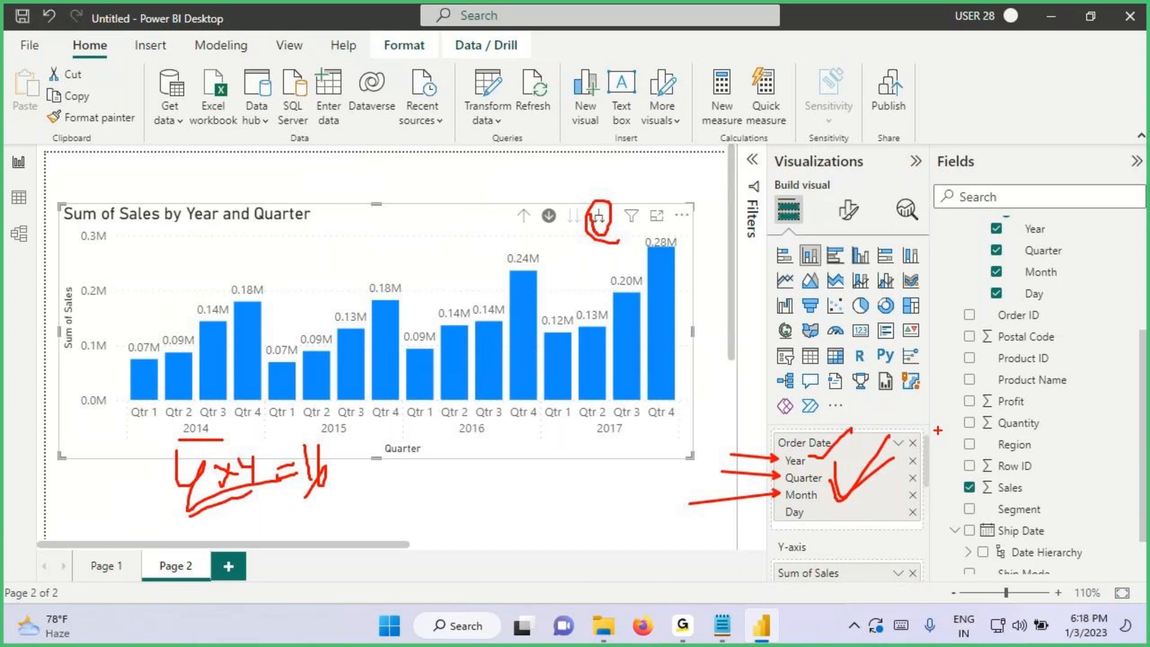
left_click_drag(612, 239, 653, 222)
left_click_drag(769, 467, 853, 461)
mouse_move(782, 492)
left_mouse_down()
mouse_move(865, 486)
mouse_move(829, 493)
left_mouse_up()
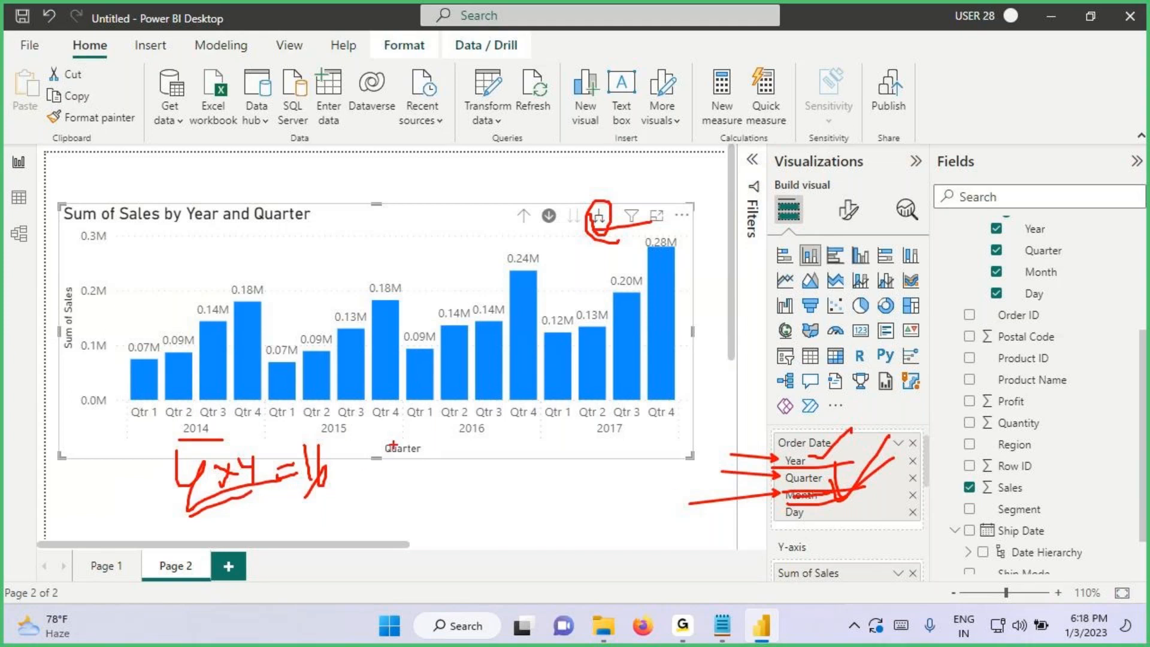
Step: Add "x 3" in ink beside the calculation below the chart, and clear all the ink
mouse_move(400, 443)
left_mouse_down()
mouse_move(381, 484)
mouse_move(429, 492)
left_mouse_up()
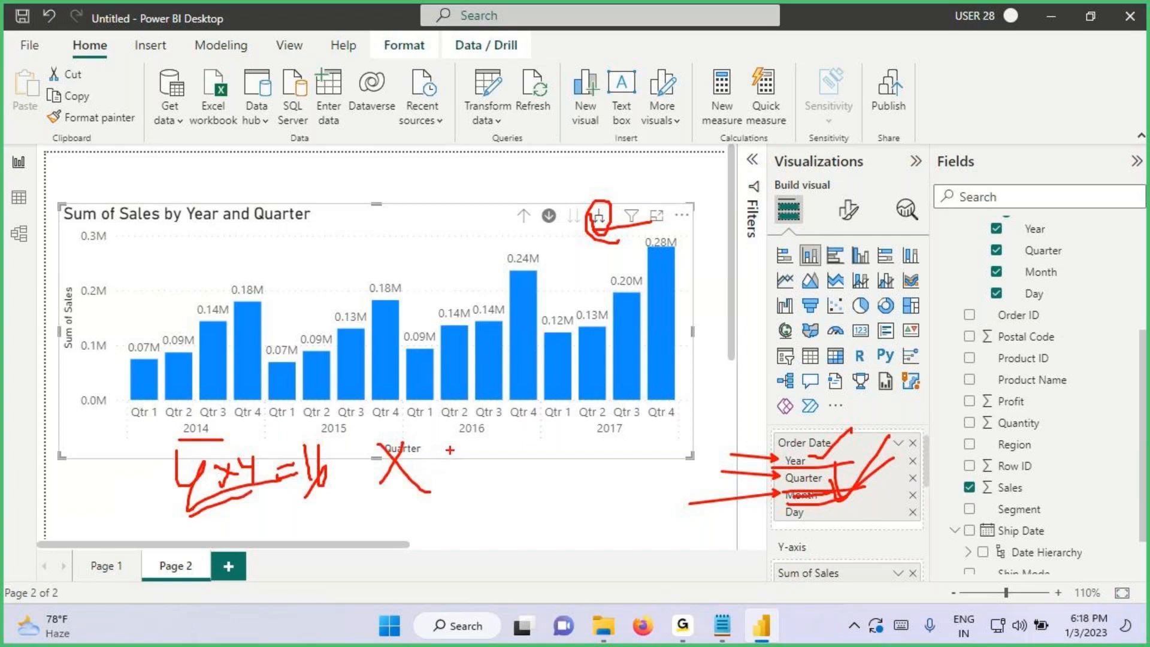
mouse_move(434, 441)
left_mouse_down()
mouse_move(462, 448)
mouse_move(435, 476)
left_mouse_up()
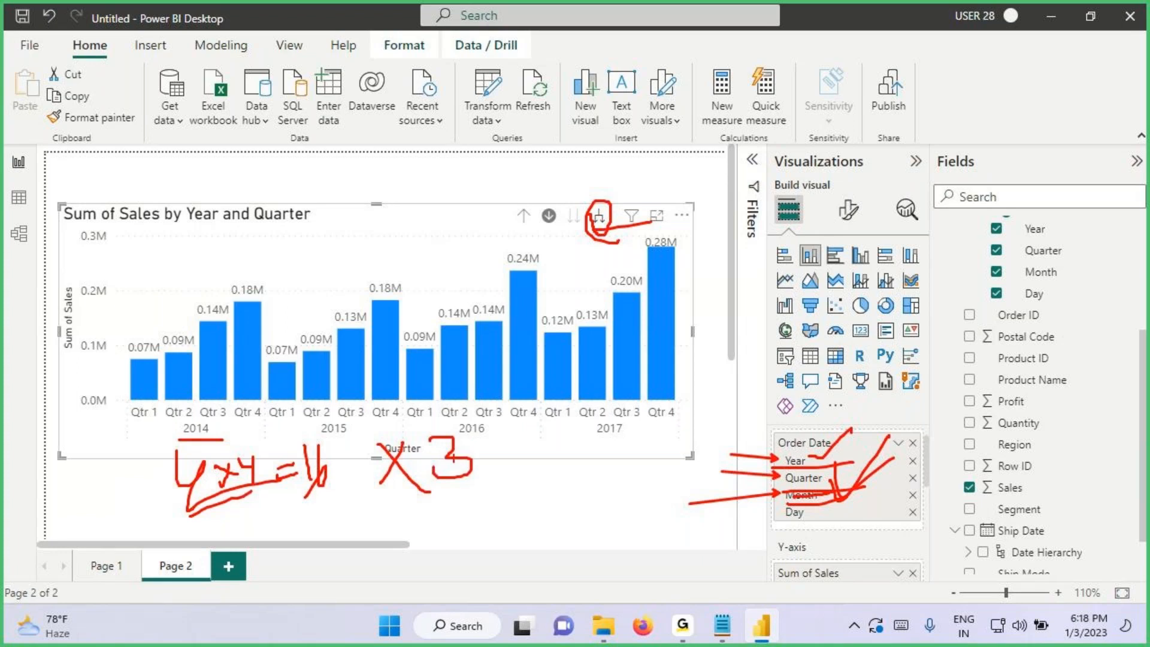
key("Escape")
Step: Write "4 x 4 x 3 = 48" in ink below the chart, underline its factors, and clear the ink
key("ctrl+2")
left_click_drag(229, 468, 258, 520)
left_click_drag(301, 471, 274, 510)
mouse_move(273, 475)
left_mouse_down()
mouse_move(322, 498)
mouse_move(357, 486)
left_mouse_up()
left_click_drag(355, 464, 355, 512)
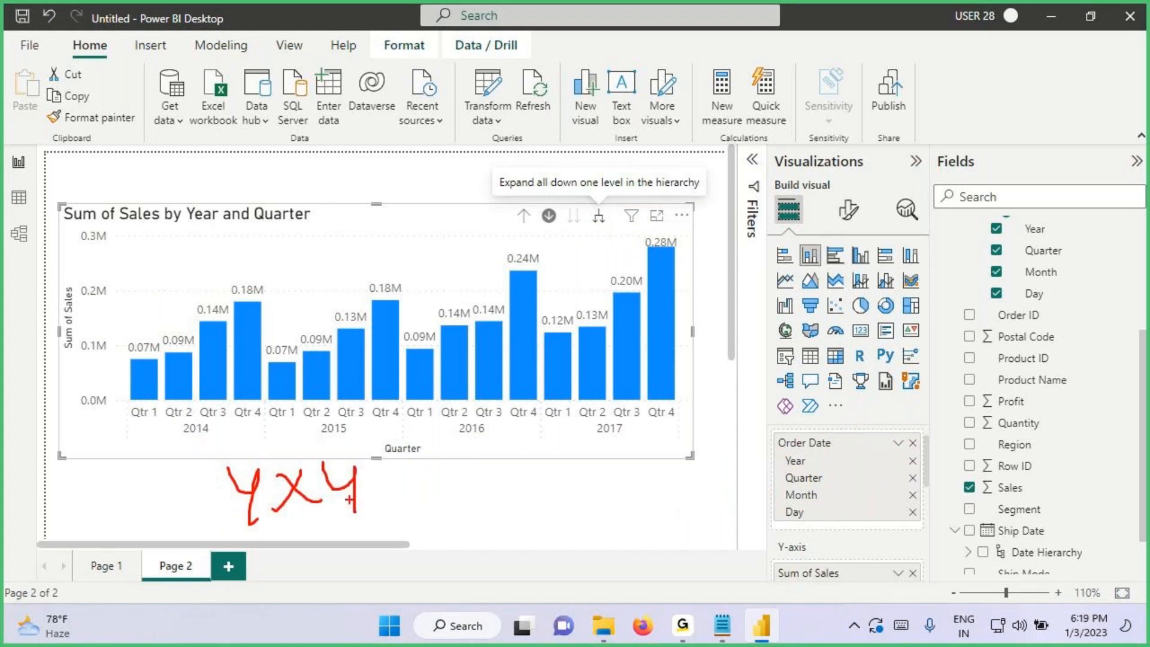
left_click_drag(386, 465, 413, 492)
mouse_move(413, 462)
left_mouse_down()
mouse_move(381, 492)
mouse_move(448, 478)
mouse_move(441, 504)
left_mouse_up()
left_click_drag(500, 457, 537, 453)
left_click_drag(500, 473, 546, 469)
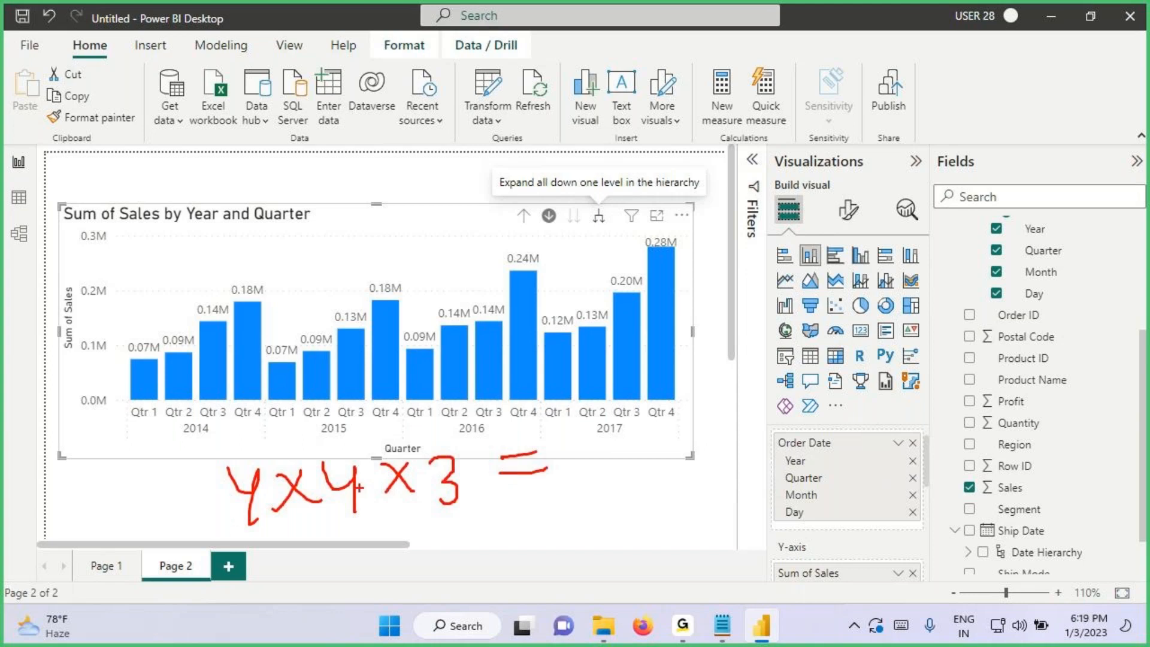
left_click_drag(253, 545, 484, 504)
left_click_drag(575, 440, 602, 453)
left_click_drag(604, 430, 592, 491)
mouse_move(636, 423)
left_mouse_down()
mouse_move(625, 448)
mouse_move(649, 408)
left_mouse_up()
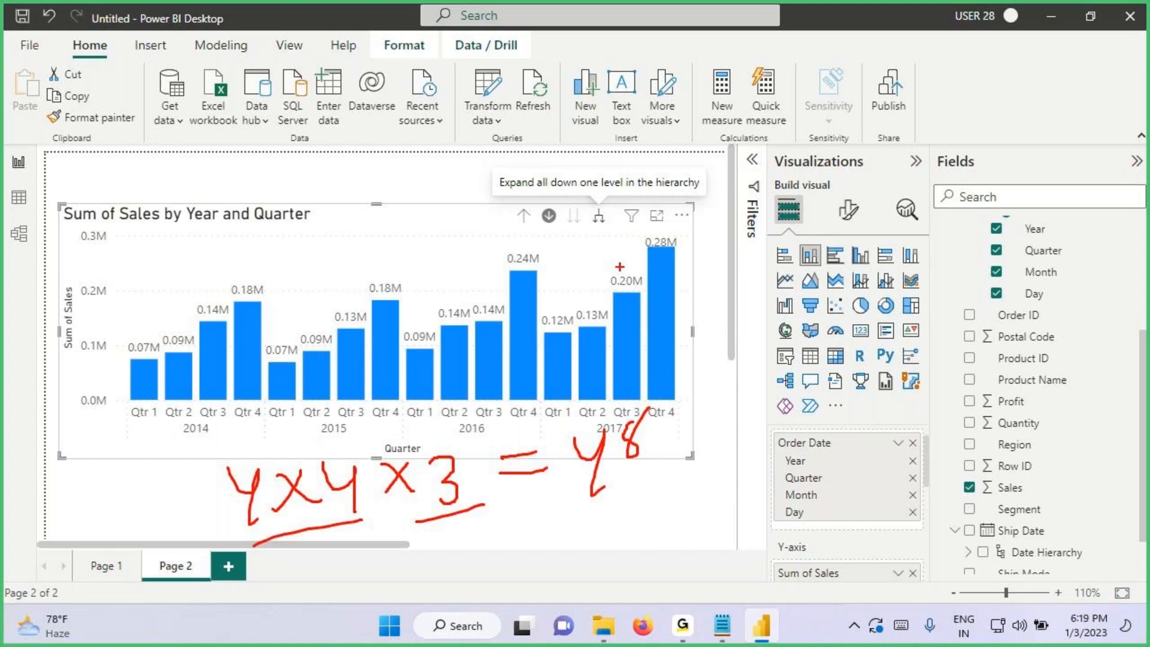
key("Escape")
Step: Expand all quarters down to Month, and box 2014 with its first quarter and month labels in ink
left_click(598, 216)
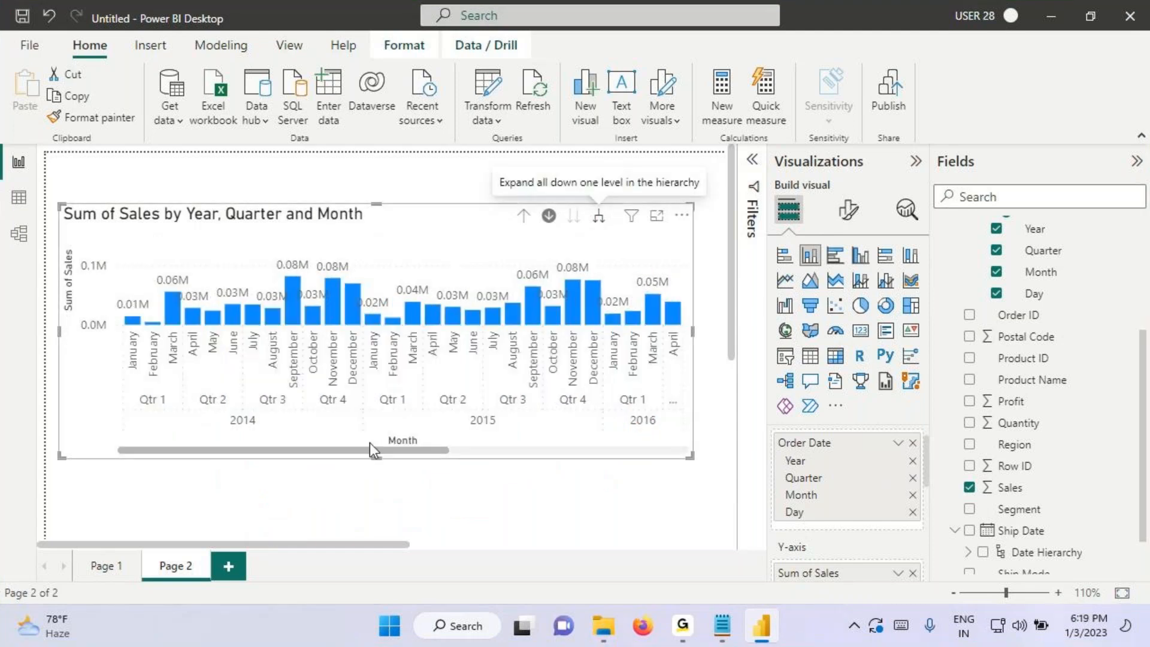
mouse_move(366, 452)
left_mouse_down()
mouse_move(642, 451)
mouse_move(296, 464)
left_mouse_up()
key("ctrl+2")
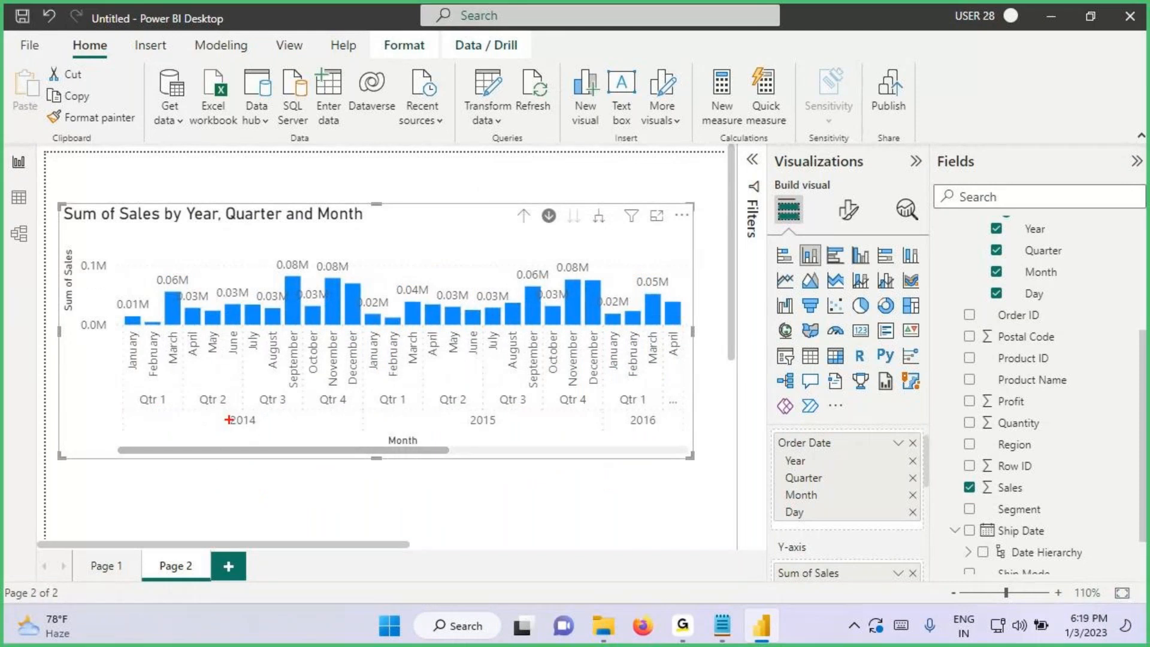
left_click_drag(219, 411, 280, 431)
left_click_drag(118, 387, 192, 407)
left_click_drag(126, 325, 178, 360)
left_click_drag(115, 287, 147, 288)
left_click_drag(190, 389, 245, 406)
mouse_move(187, 321)
left_mouse_down()
mouse_move(263, 362)
mouse_move(303, 401)
left_mouse_up()
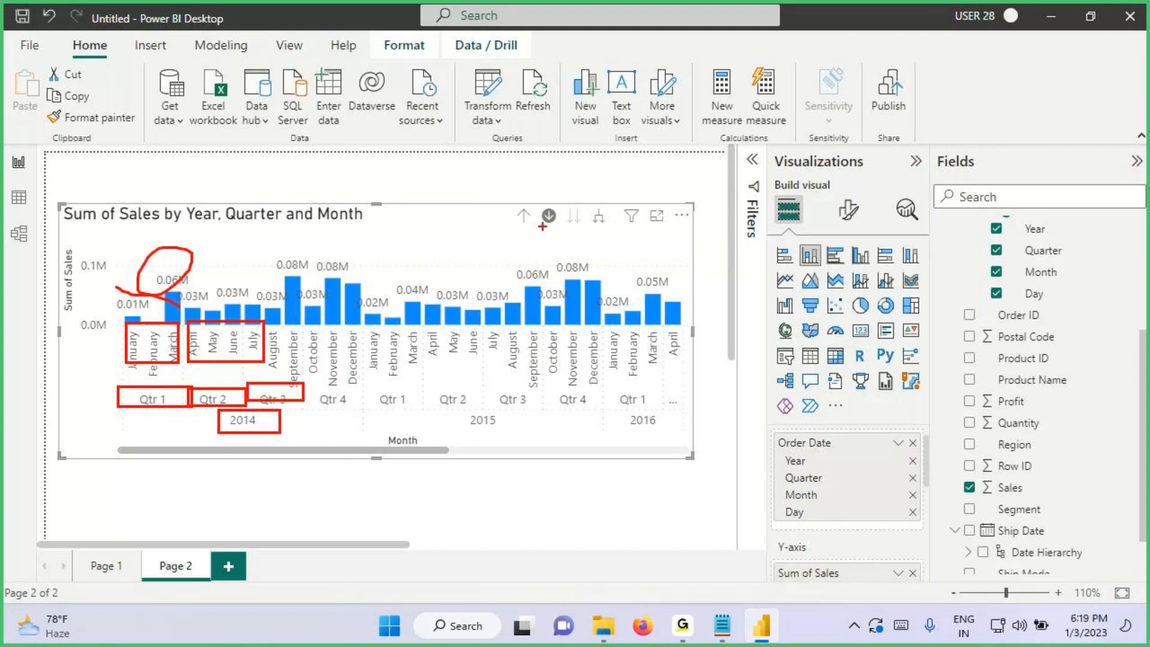
Step: Clear the ink and return the chart from the Month expansion to the Year level
key("Escape")
left_click(523, 216)
left_click(524, 216)
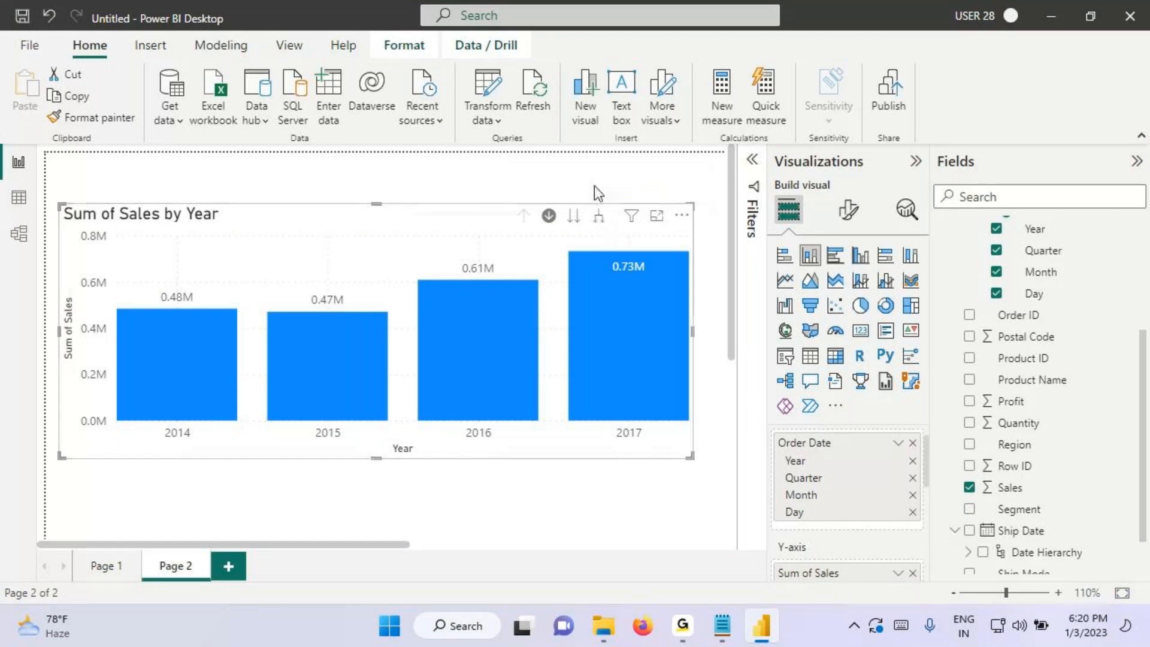
Step: Drill into the 2016 bar, box the 2016 label and underline its quarter labels in ink, and clear the ink
left_click(473, 348)
key("ctrl+2")
left_click_drag(371, 419, 441, 447)
left_click_drag(192, 425, 274, 426)
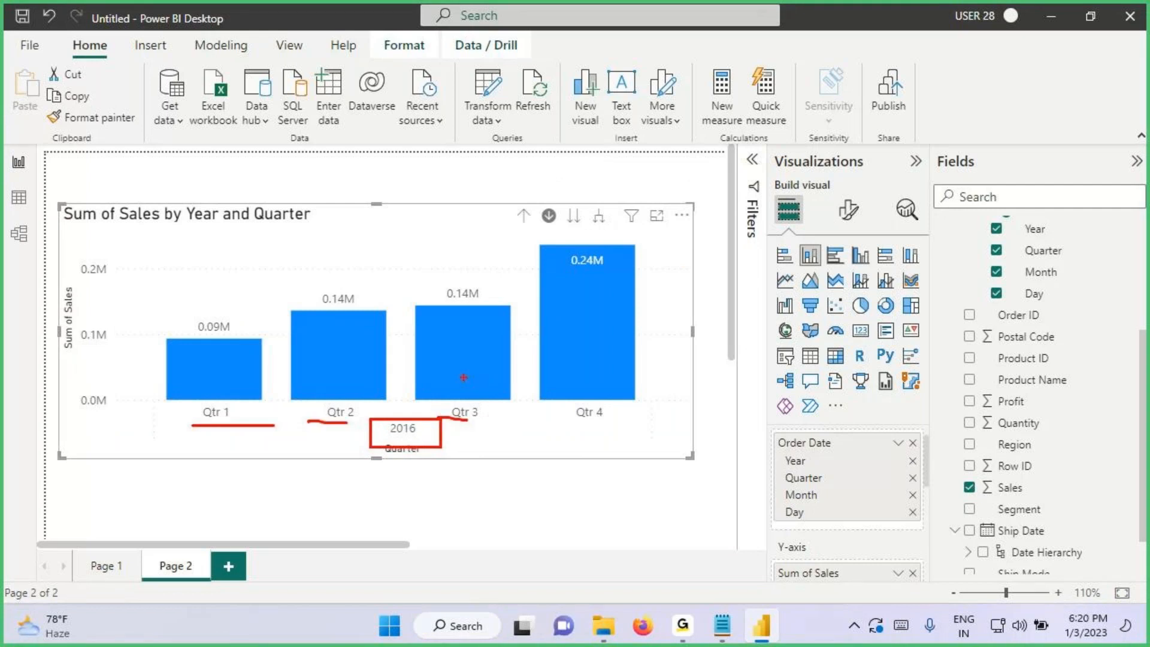
key("Escape")
Step: Drill into the Qtr 3 bar, box the 2016, Qtr 3 and month labels in ink, and clear the ink
left_click(462, 353)
left_click_drag(381, 423, 418, 434)
left_click_drag(371, 402, 437, 426)
mouse_move(229, 381)
left_mouse_down()
mouse_move(475, 410)
mouse_move(614, 399)
left_mouse_up()
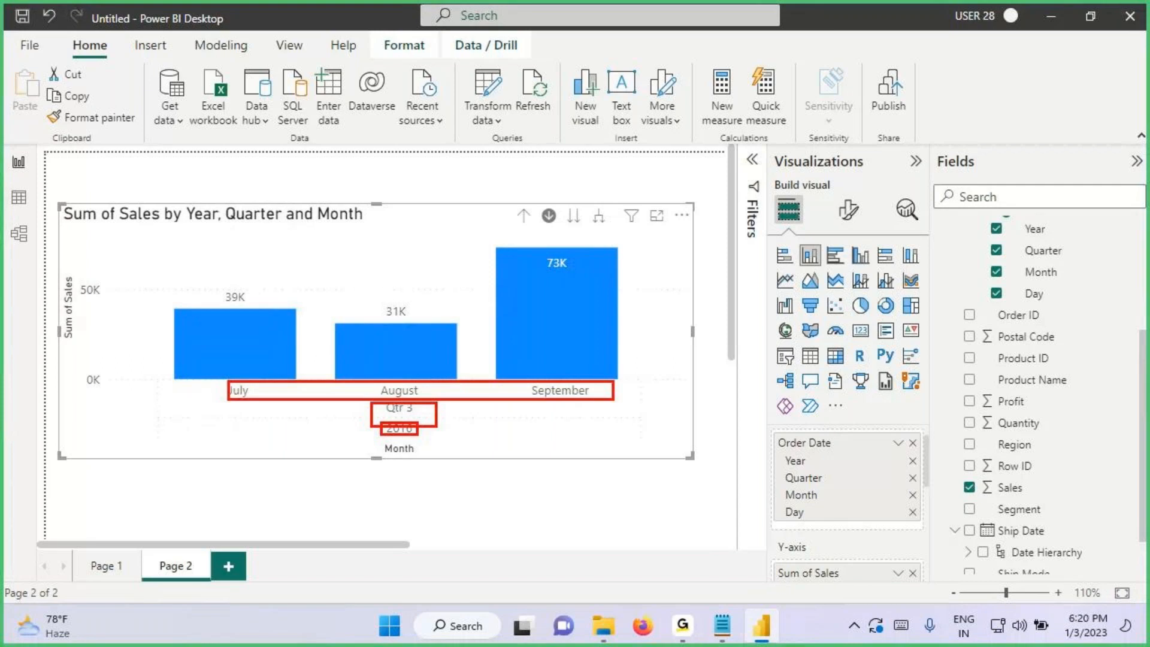
key("Escape")
Step: Drill back up to the Year level, box the 2014 label in ink, and clear the ink
left_click(525, 217)
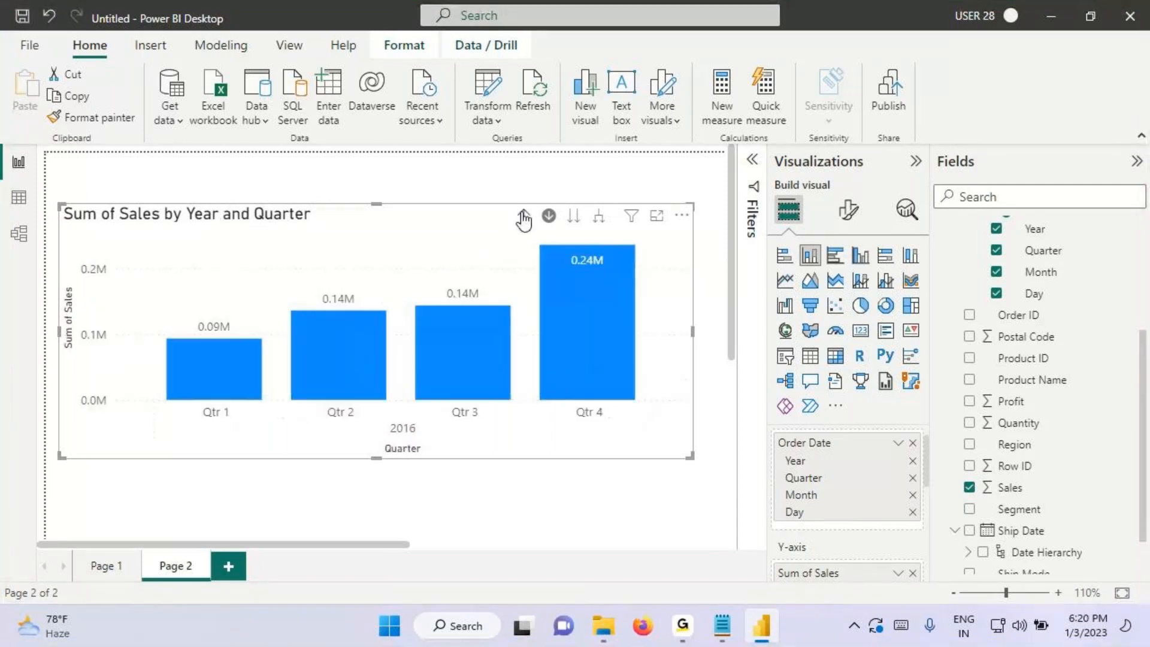
left_click(525, 217)
key("ctrl+2")
left_click_drag(150, 421, 210, 439)
key("Escape")
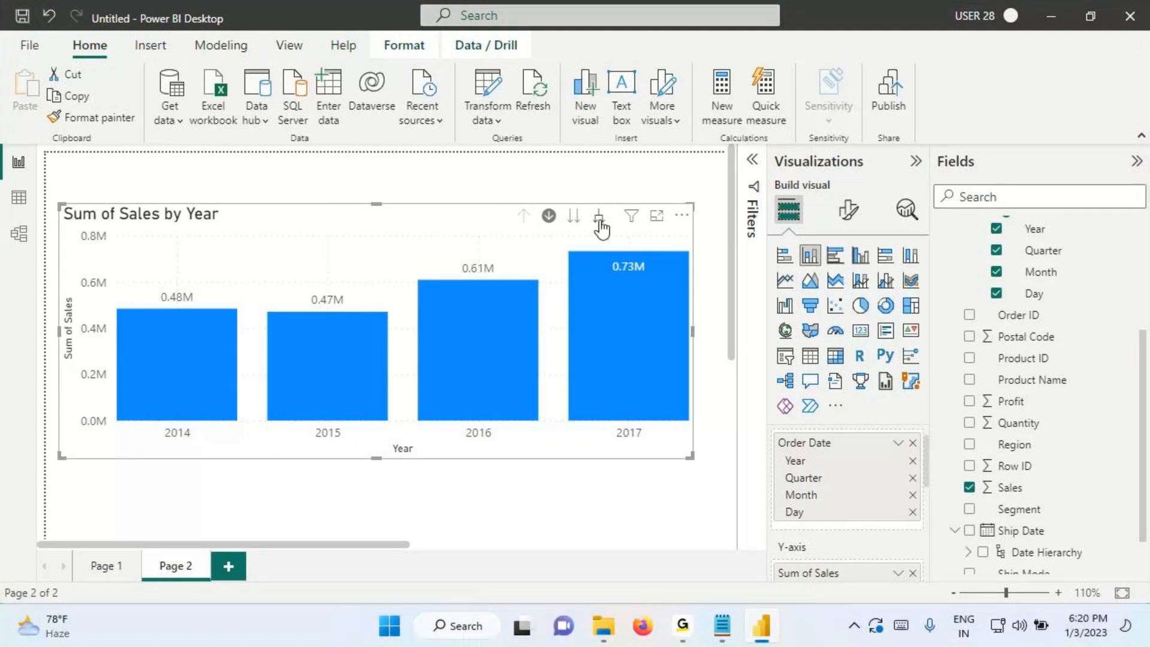
Step: Expand all years down to Quarter and Month, and return the chart to the Year level
left_click(598, 216)
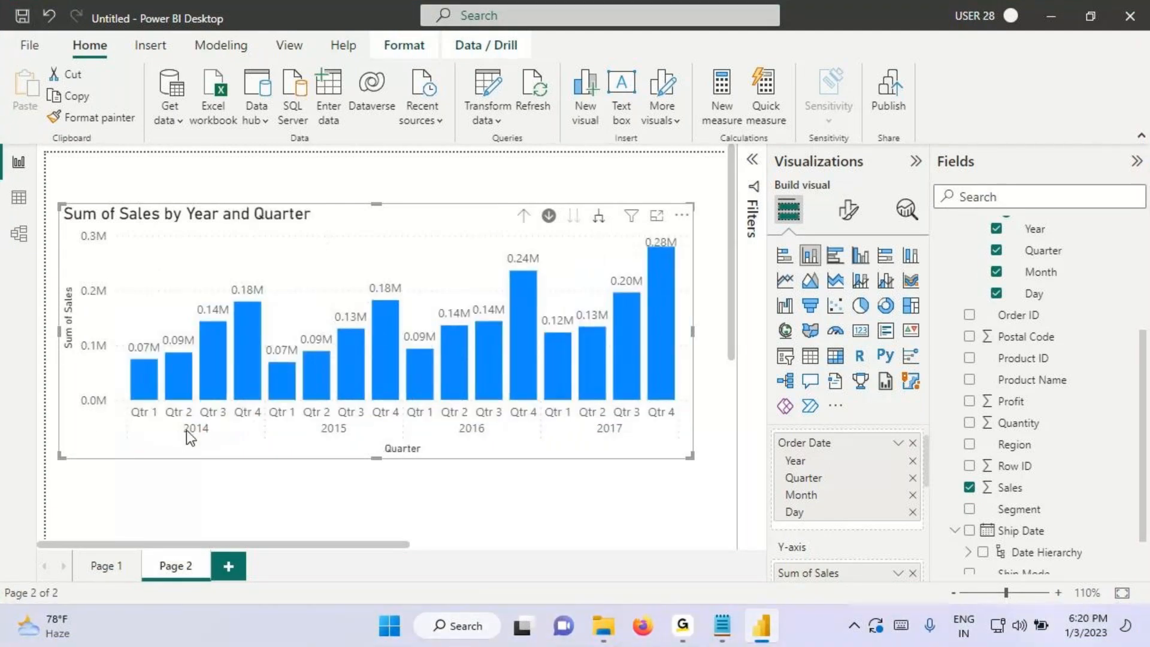
left_click(598, 215)
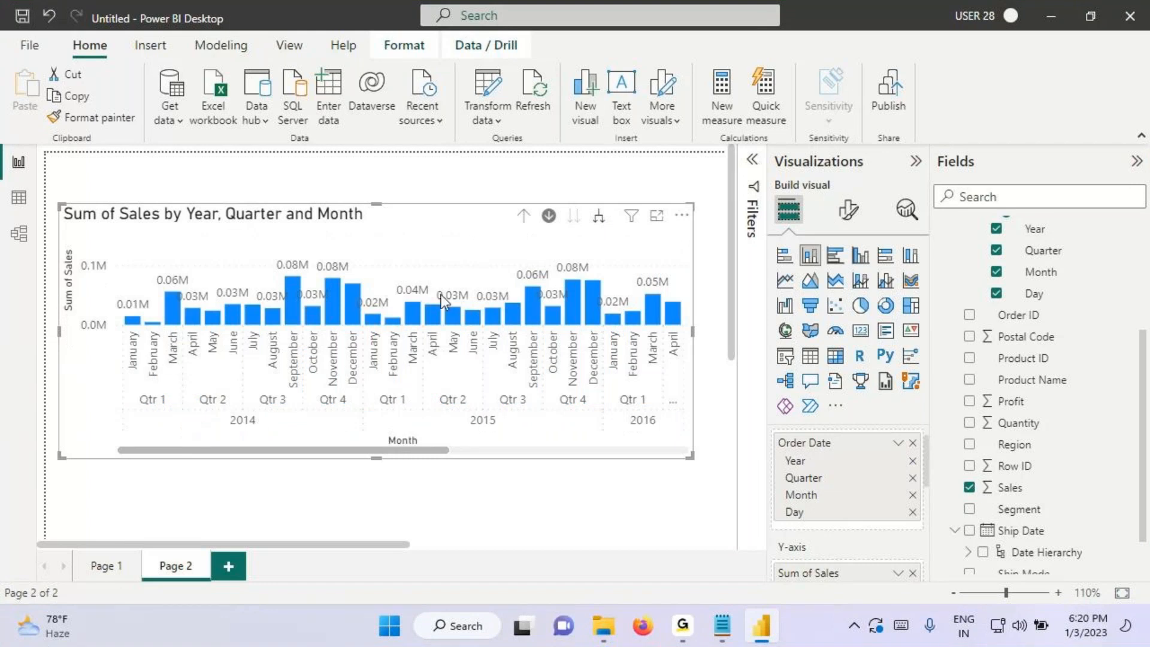
left_click(524, 215)
left_click(524, 217)
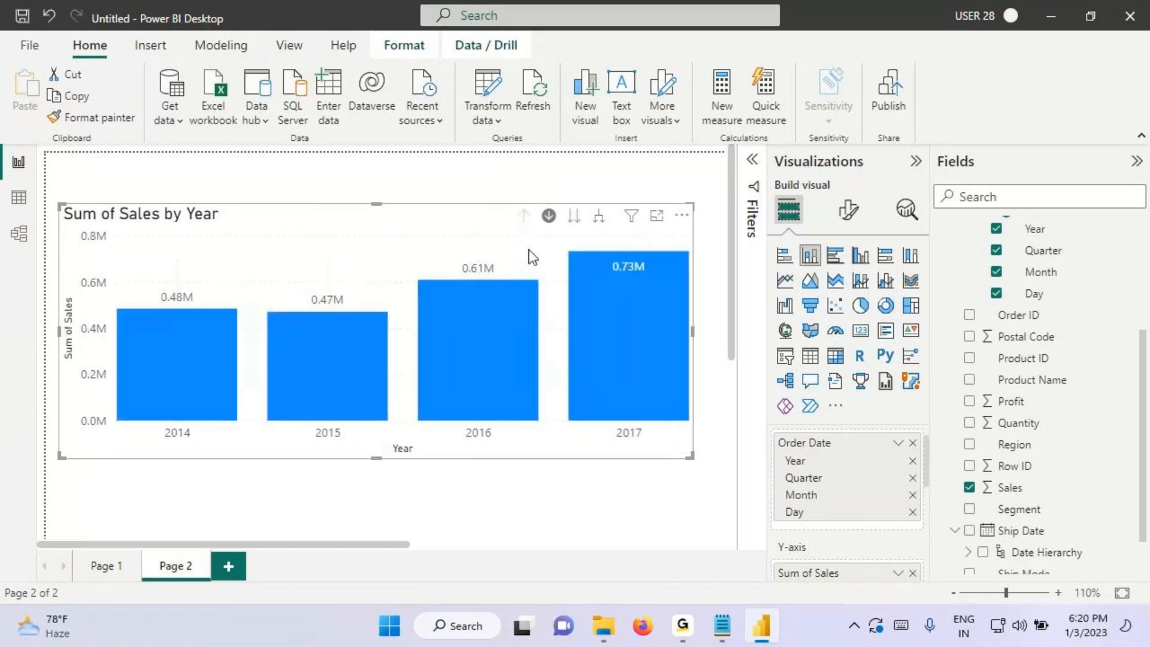
Step: Box the whole chart and mark the drill-up control in ink, and clear the ink
key("ctrl+2")
mouse_move(61, 209)
left_mouse_down()
mouse_move(601, 453)
mouse_move(693, 475)
mouse_move(715, 465)
mouse_move(706, 457)
left_mouse_up()
mouse_move(514, 210)
left_mouse_down()
mouse_move(537, 236)
mouse_move(621, 211)
mouse_move(496, 221)
mouse_move(517, 227)
left_mouse_up()
key("Escape")
Step: Switch the chart to the Quarter level, mark the drill controls, Qtr 3 bar and Order Date levels in ink, and clear the ink
left_click(575, 218)
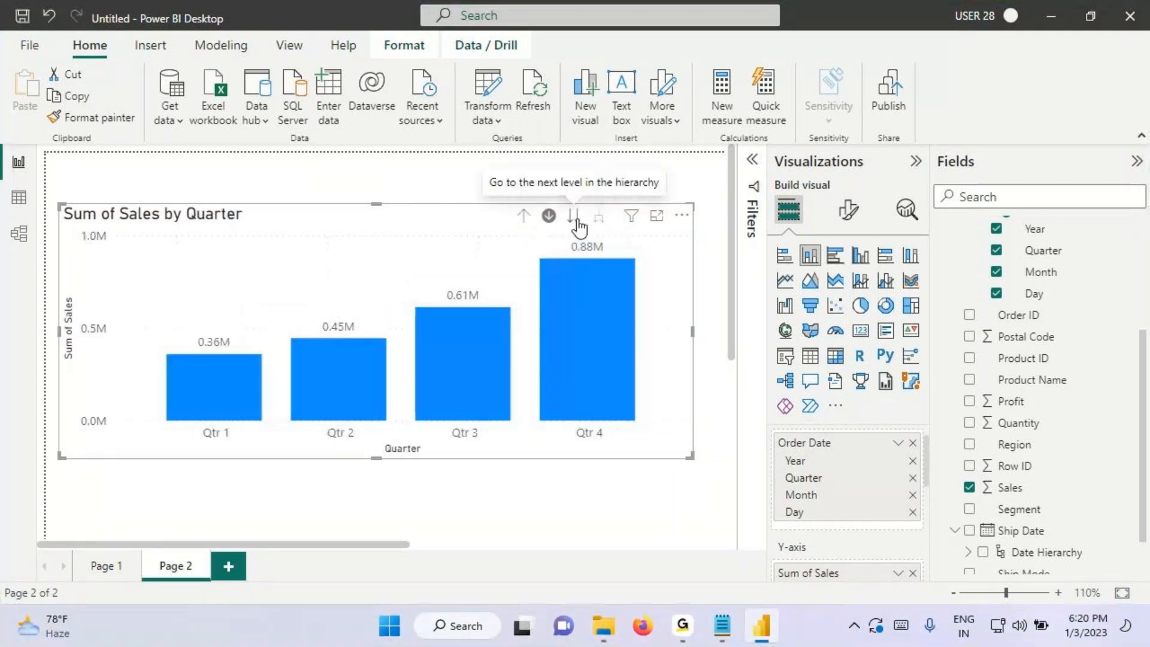
key("ctrl+2")
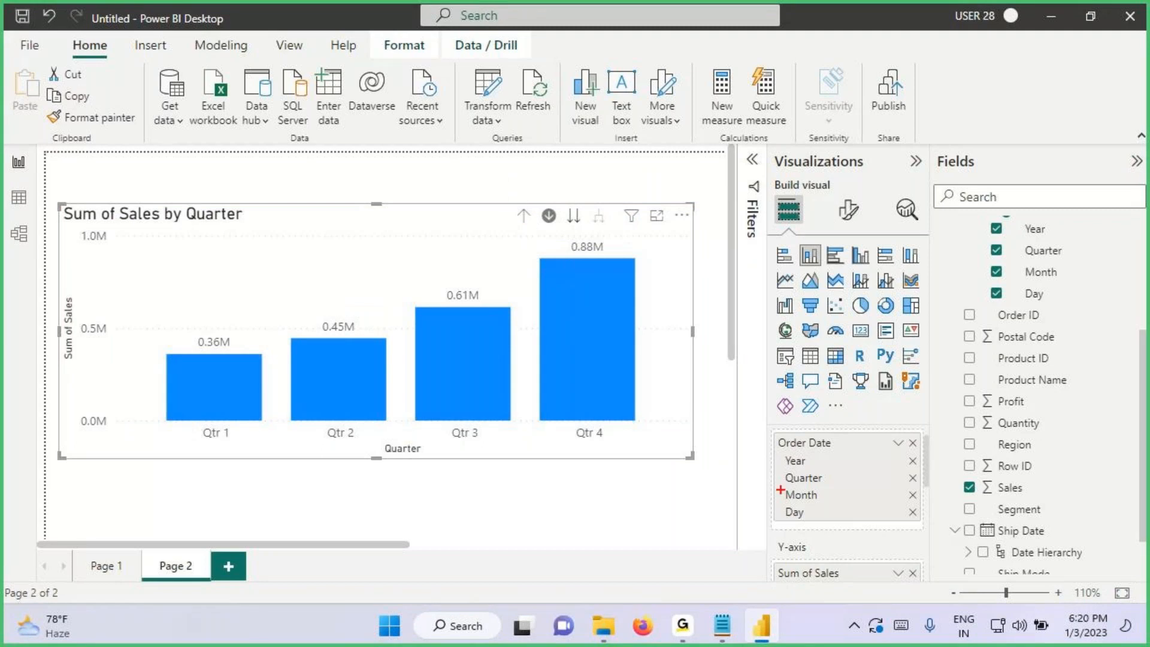
mouse_move(820, 488)
left_mouse_down()
mouse_move(742, 473)
mouse_move(793, 450)
left_mouse_up()
mouse_move(535, 232)
left_mouse_down()
mouse_move(516, 223)
mouse_move(560, 229)
left_mouse_up()
mouse_move(434, 377)
left_mouse_down()
mouse_move(455, 398)
mouse_move(502, 331)
left_mouse_up()
mouse_move(456, 408)
left_mouse_down()
mouse_move(460, 464)
mouse_move(781, 497)
left_mouse_up()
left_click_drag(684, 535, 782, 487)
left_click_drag(542, 240, 560, 223)
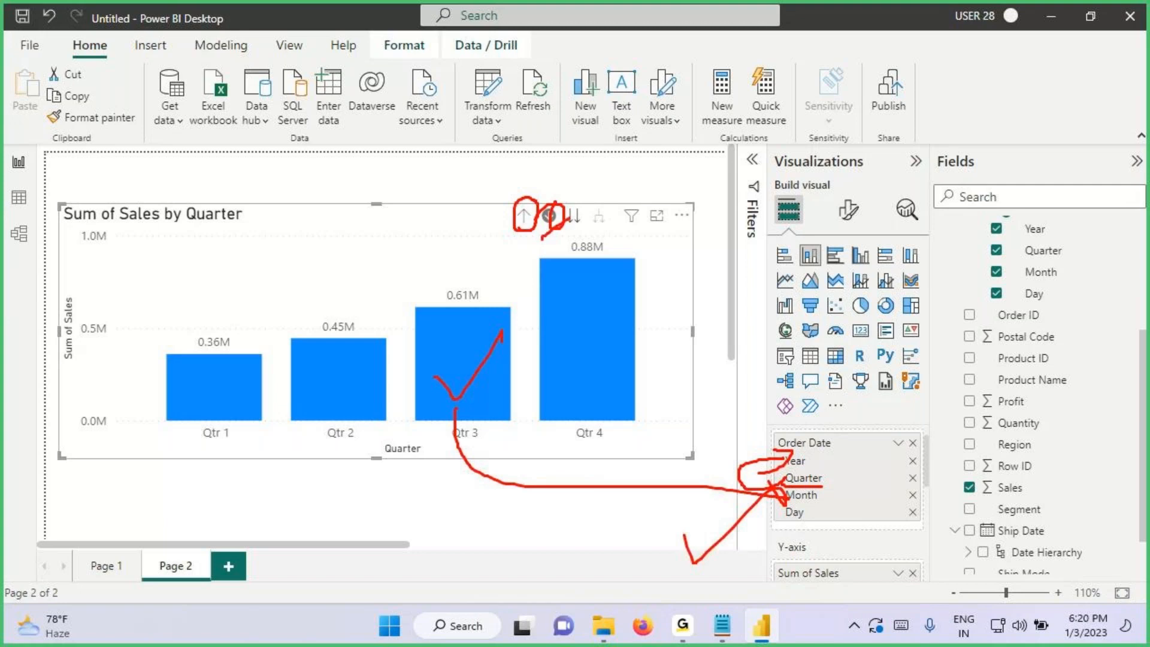
key("Escape")
Step: Return to the Year level, switch to Quarter again, and mark the Year-to-Quarter jump and the next-level control in ink
left_click(525, 217)
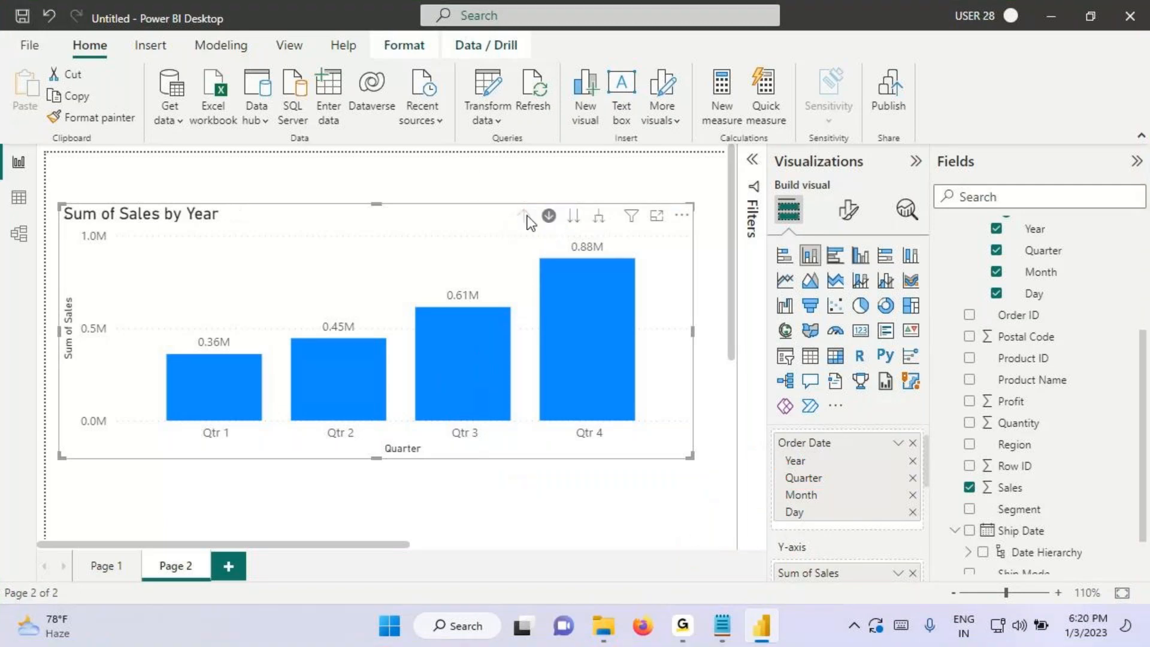
left_click(573, 220)
mouse_move(784, 458)
left_mouse_down()
mouse_move(756, 446)
mouse_move(780, 492)
mouse_move(770, 479)
mouse_move(747, 510)
left_mouse_up()
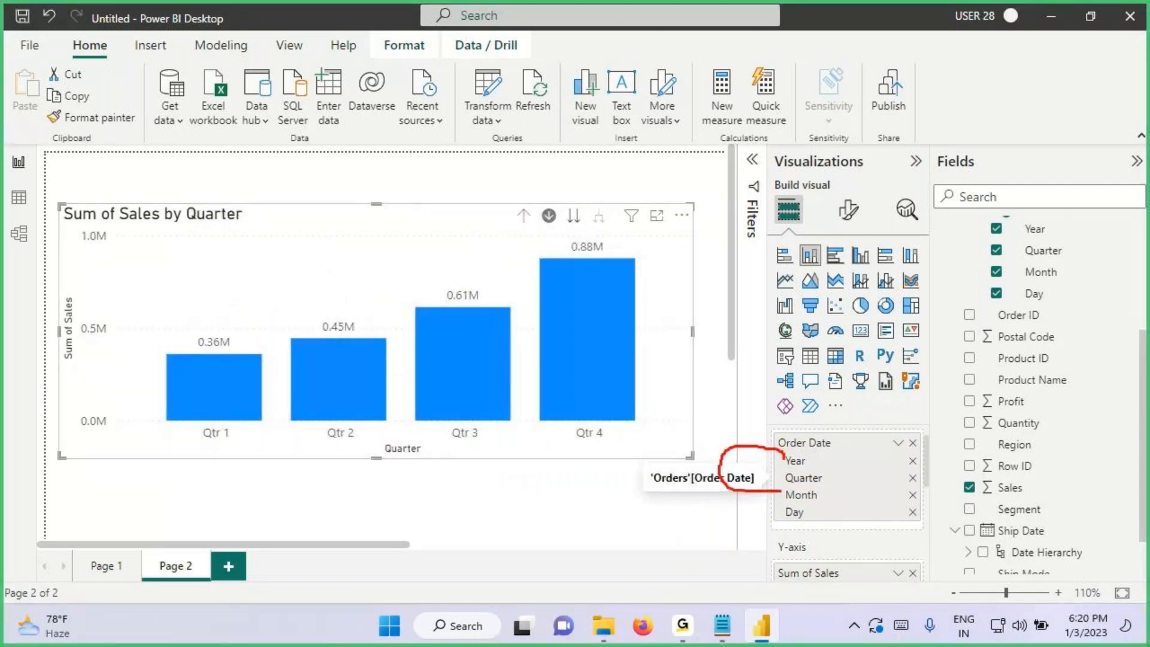
left_click_drag(779, 485, 850, 479)
mouse_move(566, 228)
left_mouse_down()
mouse_move(585, 227)
mouse_move(568, 202)
left_mouse_up()
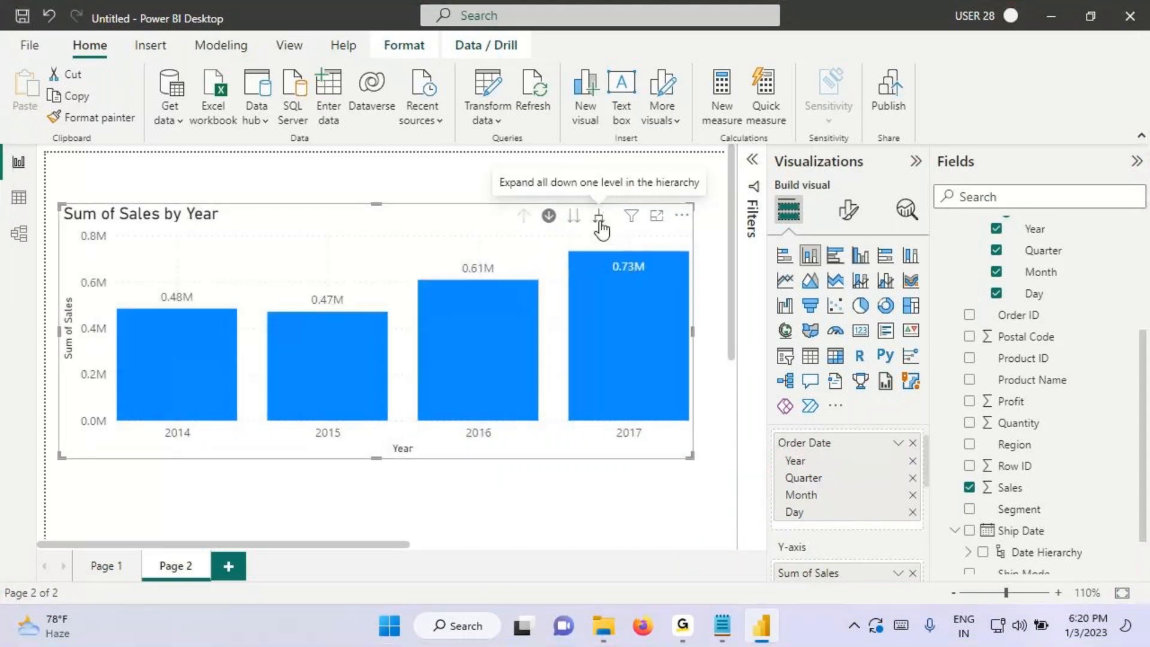
Step: Box Order Date's Year and Quarter levels in ink, expand all years down one level, and box the drill controls
key("ctrl+2")
mouse_move(775, 452)
left_mouse_down()
mouse_move(794, 476)
mouse_move(920, 494)
left_mouse_up()
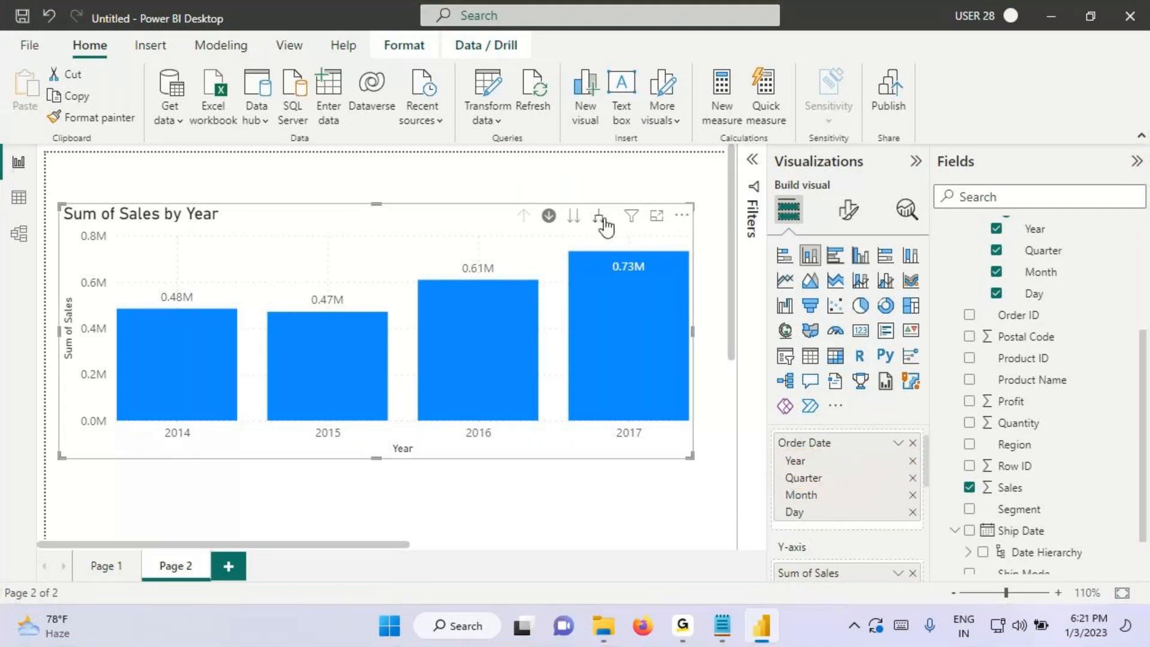
left_click(601, 219)
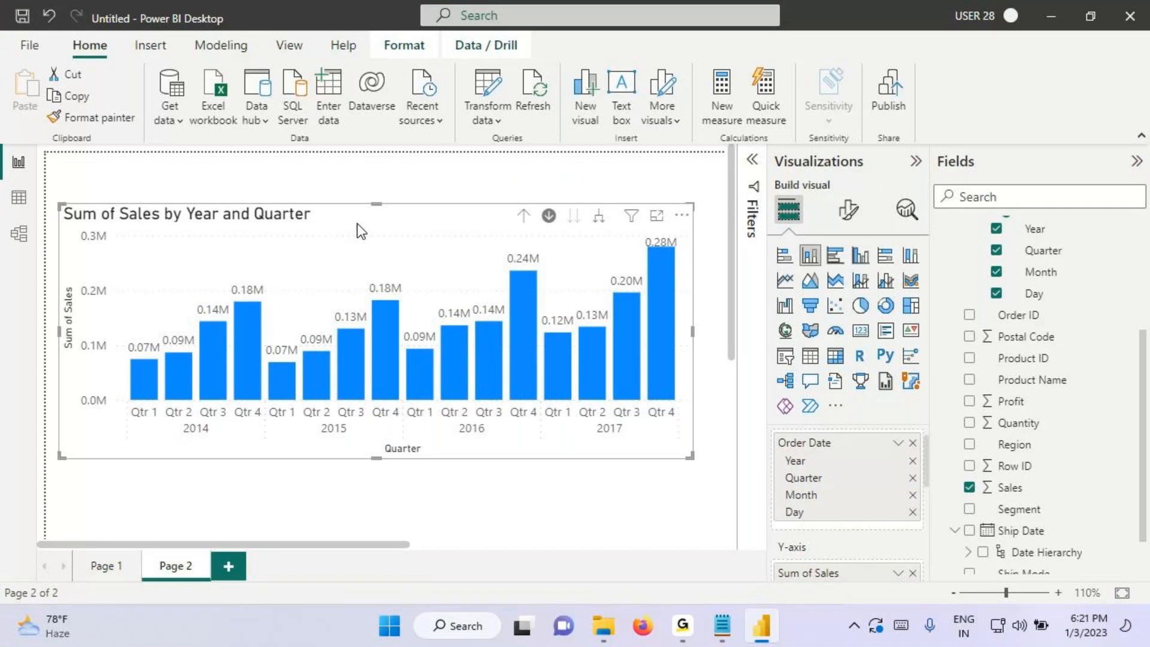
key("ctrl+shift+d")
left_click_drag(507, 204, 609, 225)
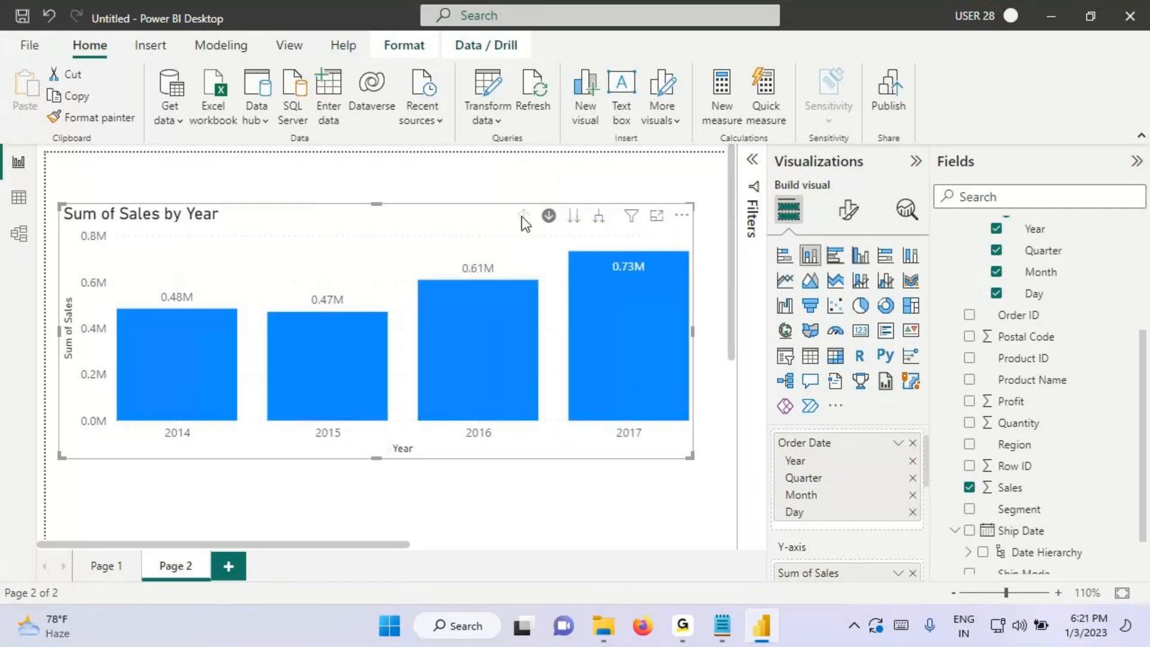
Step: Drill from the Year level into 2016, mark the 2016 and Qtr 1 labels in ink, and clear the ink
left_click(430, 341)
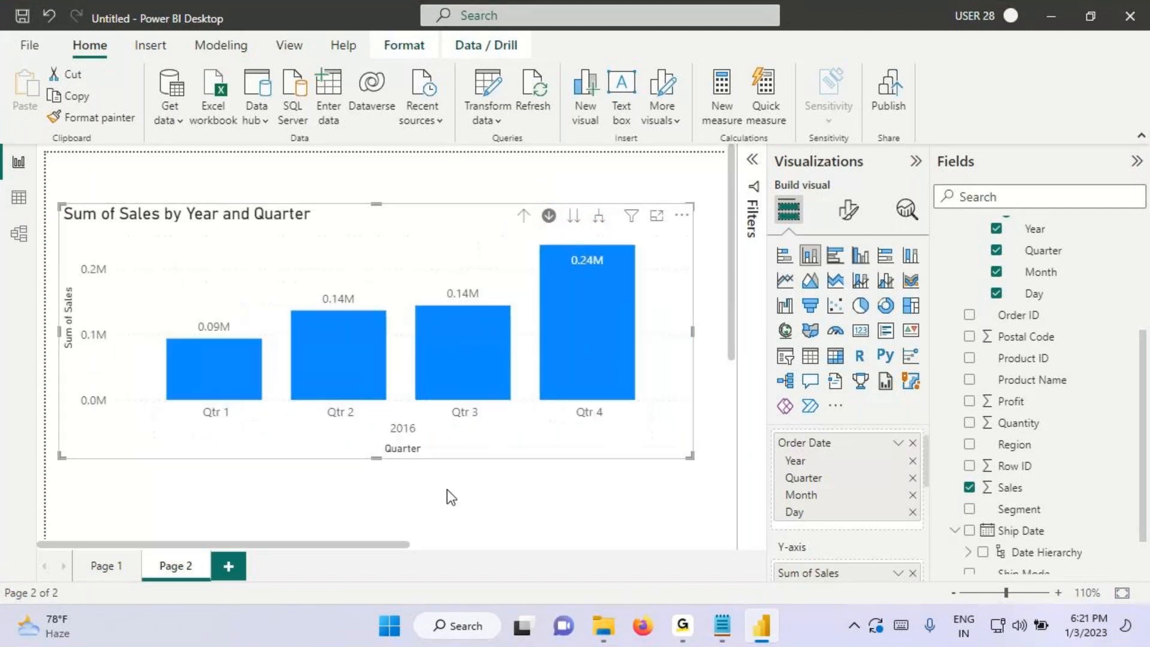
key("ctrl+2")
mouse_move(377, 422)
left_mouse_down()
mouse_move(434, 430)
mouse_move(296, 425)
mouse_move(393, 462)
left_mouse_up()
mouse_move(357, 444)
left_mouse_down()
mouse_move(378, 458)
mouse_move(357, 476)
mouse_move(418, 456)
left_mouse_up()
left_click_drag(273, 430, 197, 427)
key("Escape")
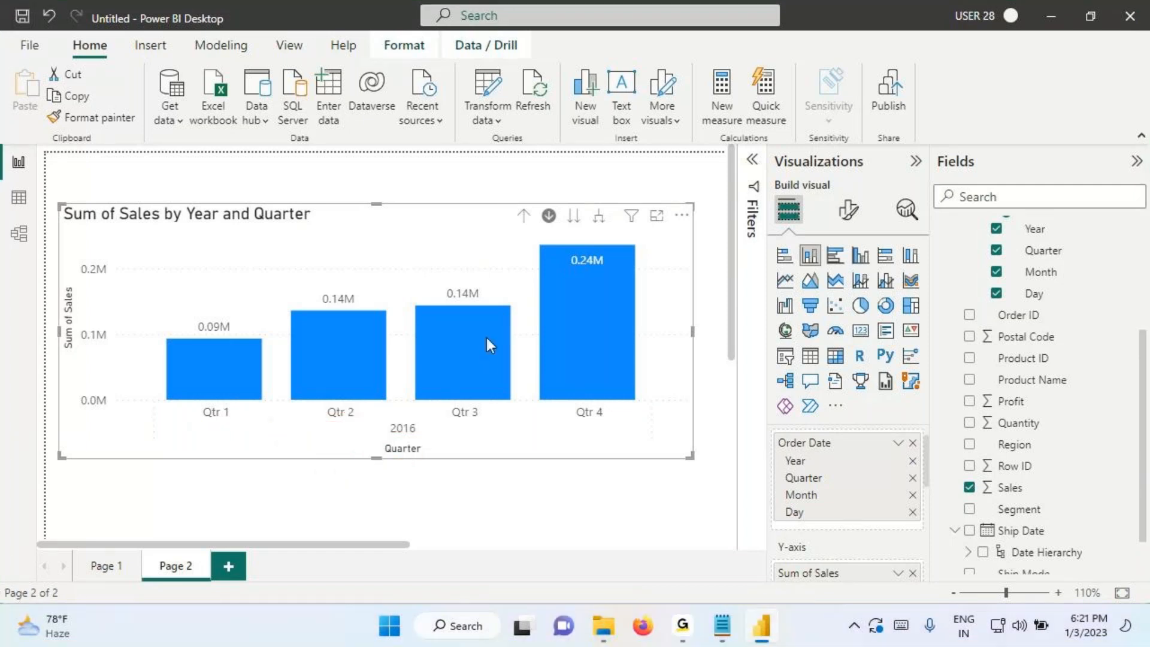
Step: Drill into 2016's Qtr 3 bar, mark the Qtr 3, month labels and September bar in ink, and clear the ink
mouse_move(472, 361)
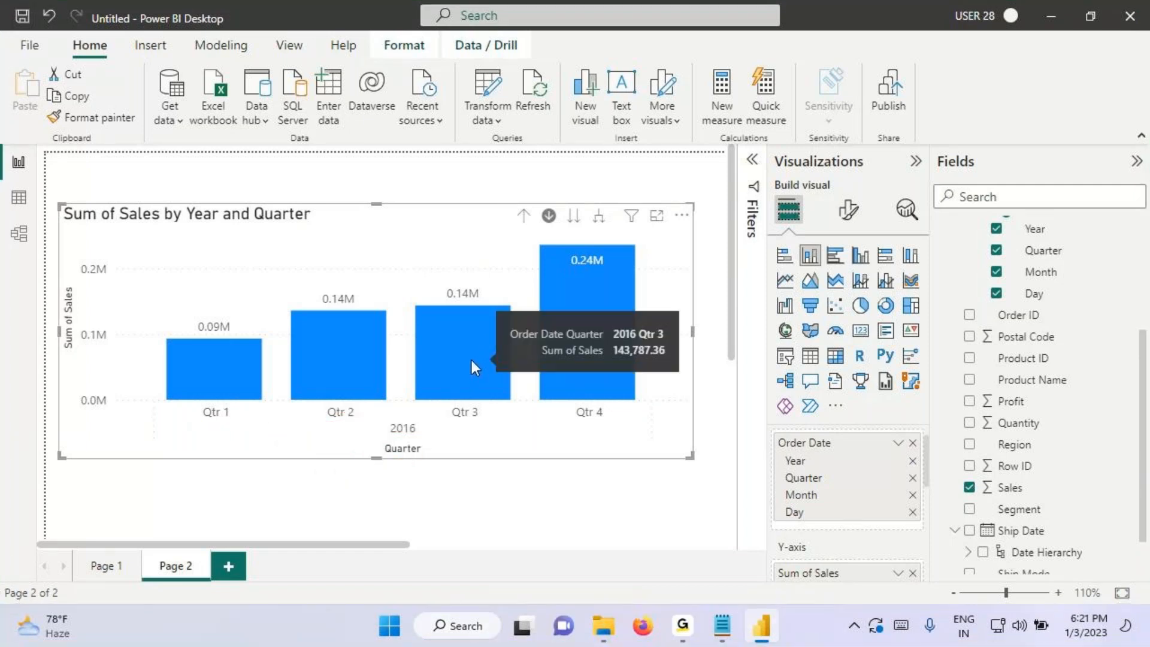
left_click(469, 353)
key("ctrl+2")
left_click_drag(384, 400, 438, 414)
left_click_drag(197, 375, 616, 402)
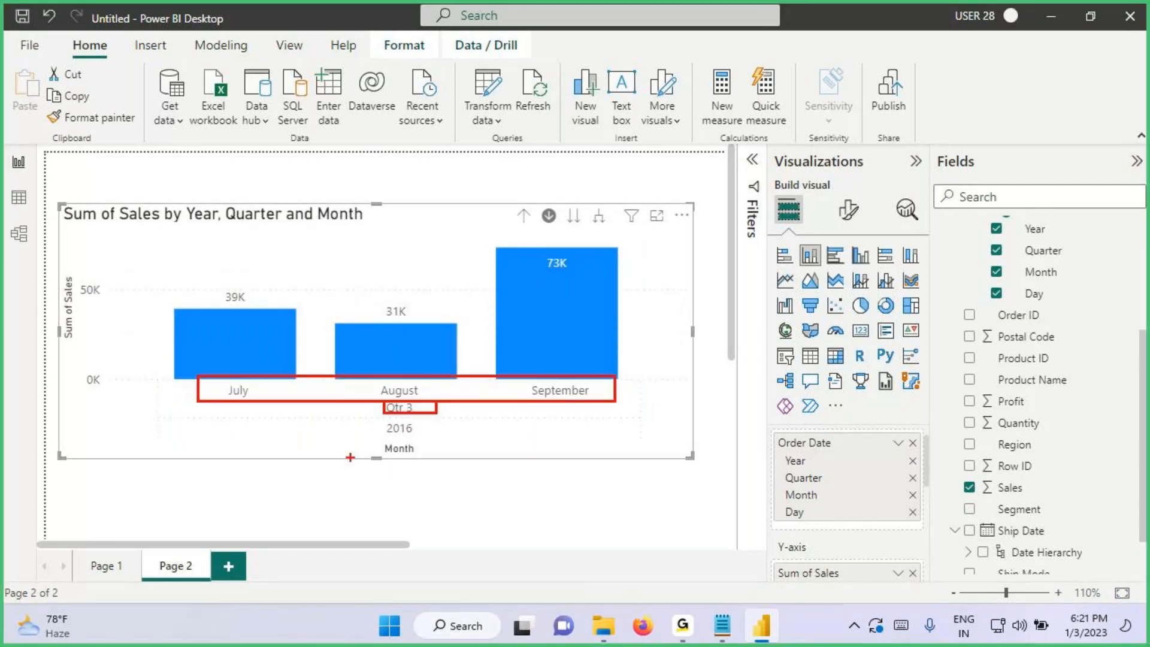
left_click_drag(347, 457, 439, 451)
left_click_drag(542, 363, 616, 287)
key("Escape")
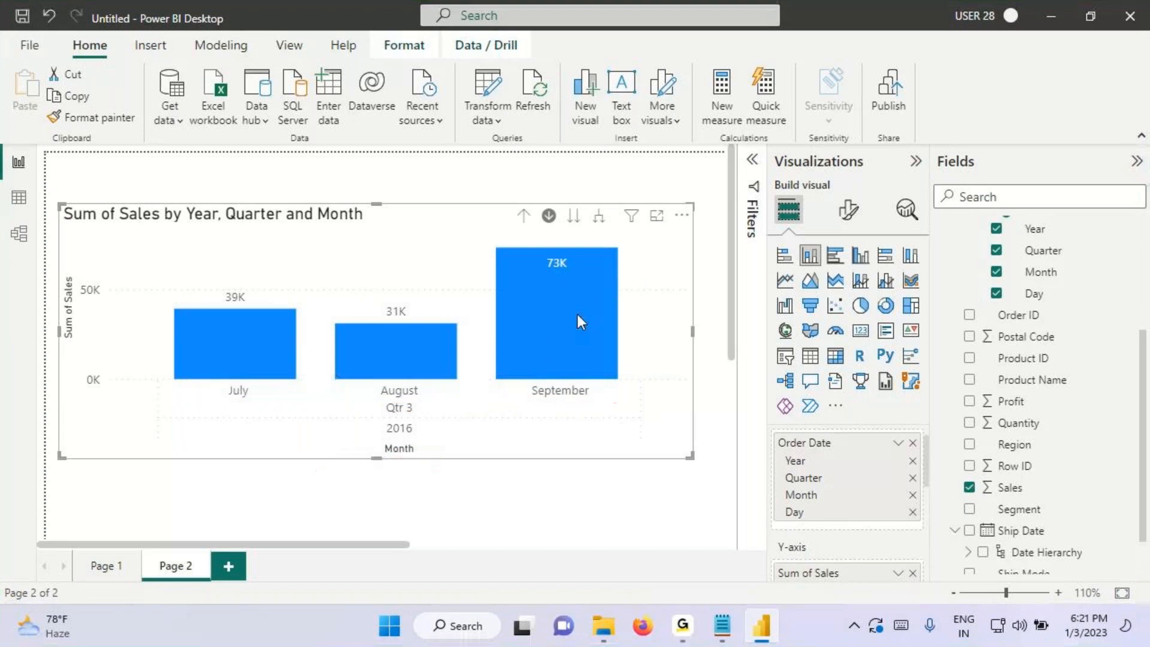
Step: Box Order Date's Month level in ink with an arrow toward Day, and handwrite an underlined "Weeks" below the chart
mouse_move(577, 314)
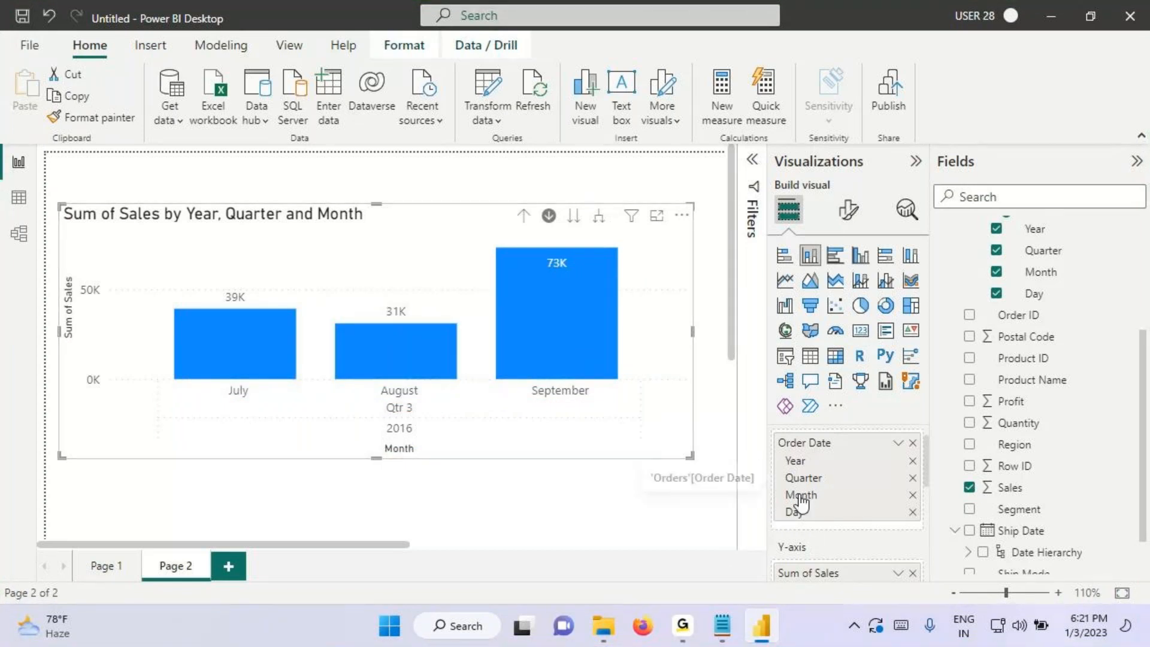
key("ctrl+2")
mouse_move(772, 490)
left_mouse_down()
mouse_move(836, 501)
mouse_move(748, 503)
mouse_move(820, 508)
mouse_move(801, 523)
left_mouse_up()
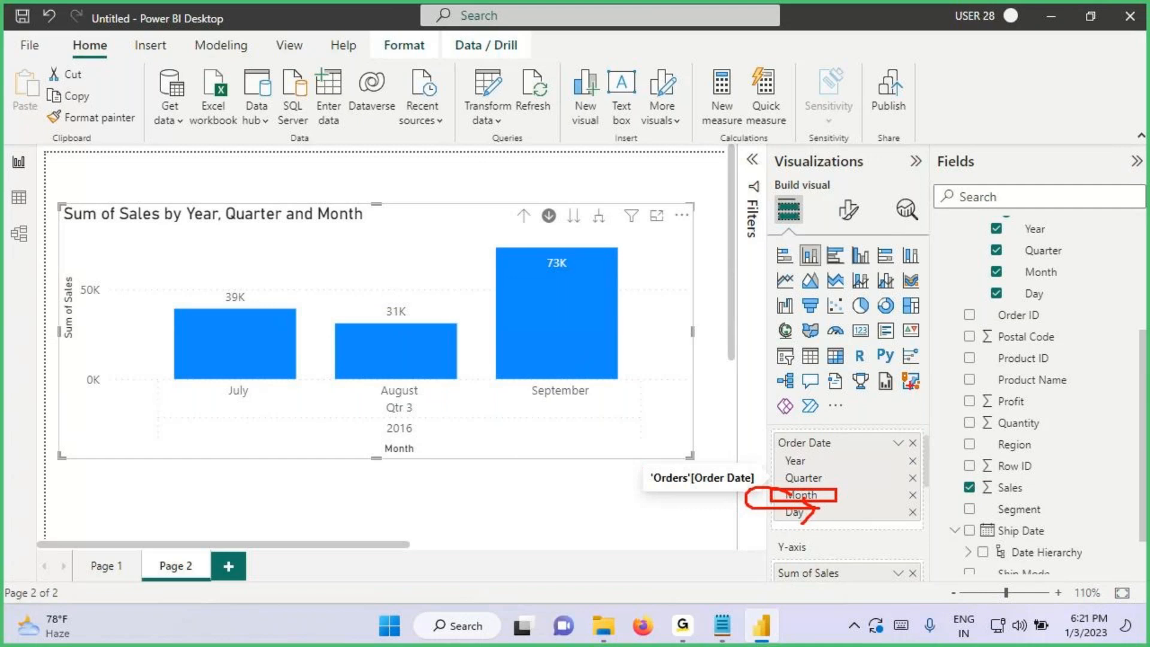
mouse_move(444, 454)
left_mouse_down()
mouse_move(504, 490)
mouse_move(557, 461)
mouse_move(602, 455)
mouse_move(599, 500)
left_mouse_up()
left_click_drag(483, 503, 596, 479)
Step: Sketch the Y, Q, M, Day level chain in ink with connecting arrows, and cross out the direct month-to-Day link
left_click_drag(622, 78, 655, 146)
left_click_drag(655, 136, 663, 196)
mouse_move(644, 167)
left_mouse_down()
mouse_move(664, 199)
mouse_move(682, 160)
left_mouse_up()
mouse_move(690, 182)
left_mouse_down()
mouse_move(682, 215)
mouse_move(694, 180)
mouse_move(734, 205)
left_mouse_up()
left_click_drag(687, 236, 682, 282)
left_click_drag(682, 281, 702, 250)
mouse_move(662, 326)
left_mouse_down()
mouse_move(698, 308)
mouse_move(700, 346)
left_mouse_up()
mouse_move(665, 298)
left_mouse_down()
mouse_move(651, 347)
mouse_move(745, 395)
mouse_move(862, 426)
left_mouse_up()
left_click_drag(902, 360, 919, 409)
mouse_move(958, 371)
left_mouse_down()
mouse_move(943, 395)
mouse_move(976, 427)
left_mouse_up()
left_click_drag(865, 284, 927, 384)
left_click_drag(1020, 293, 851, 453)
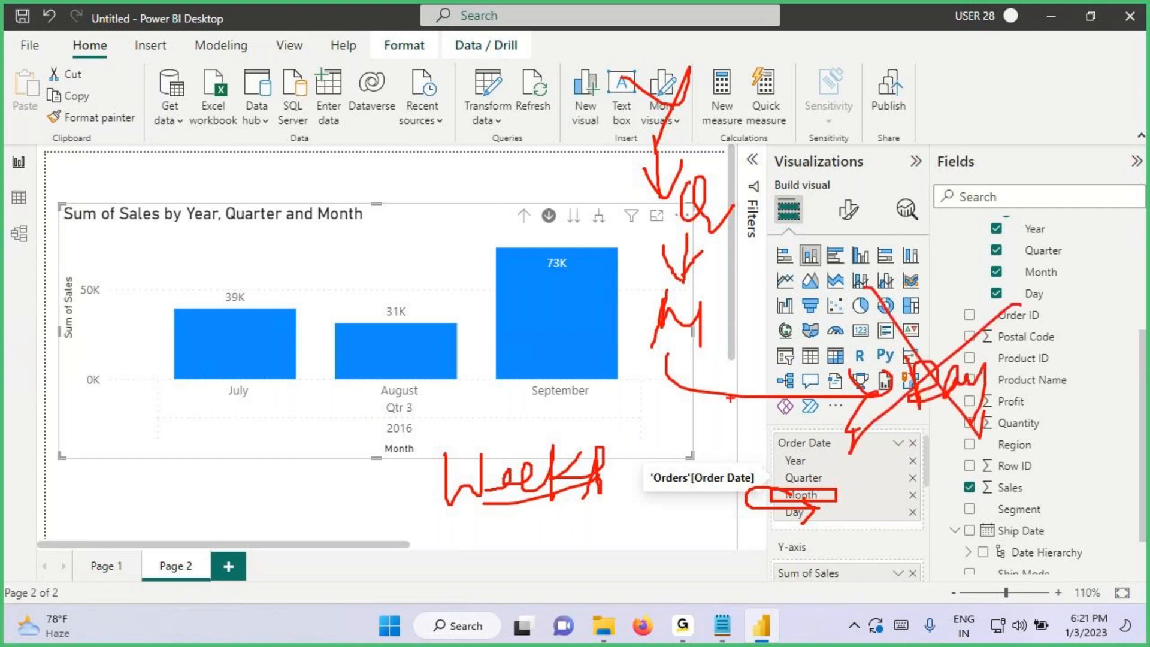
Step: Link M through Weeks to Day in ink, circle both chains, write 5 in blue beside the longer one, and clear the ink
mouse_move(664, 354)
left_mouse_down()
mouse_move(546, 400)
mouse_move(532, 442)
left_mouse_up()
left_click_drag(510, 506, 488, 546)
mouse_move(481, 519)
left_mouse_down()
mouse_move(488, 546)
mouse_move(514, 533)
mouse_move(449, 569)
mouse_move(470, 580)
left_mouse_up()
left_click_drag(502, 560, 532, 583)
mouse_move(780, 84)
left_mouse_down()
mouse_move(634, 228)
mouse_move(769, 396)
mouse_move(919, 108)
mouse_move(746, 87)
left_mouse_up()
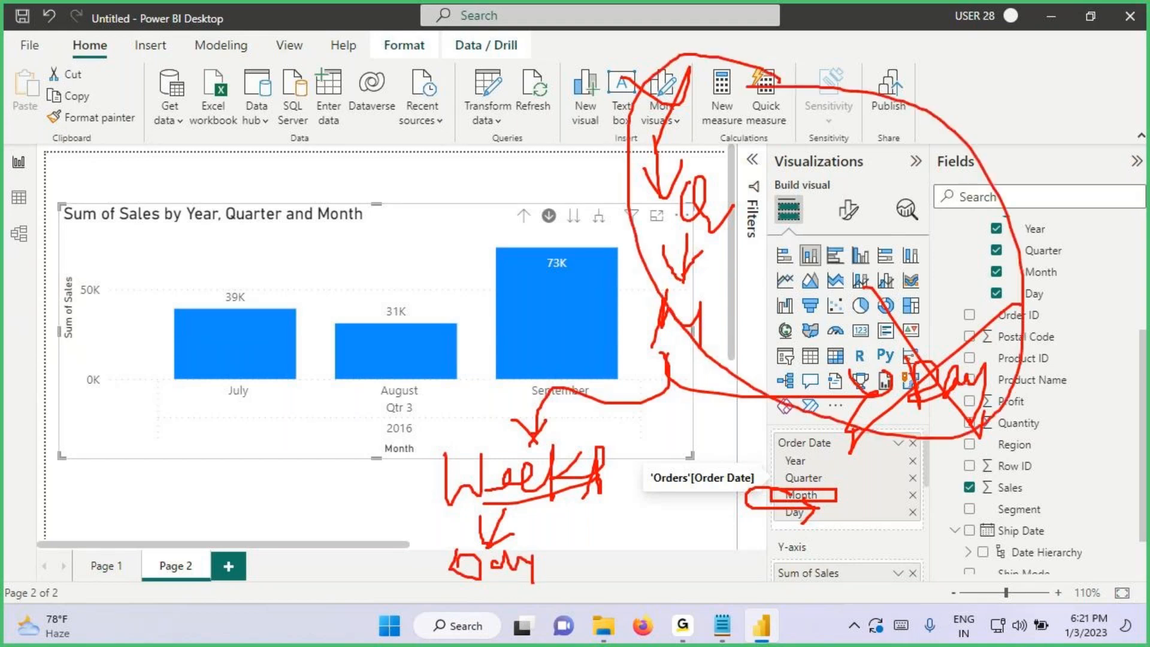
mouse_move(707, 54)
left_mouse_down()
mouse_move(450, 303)
mouse_move(485, 611)
mouse_move(727, 116)
left_mouse_up()
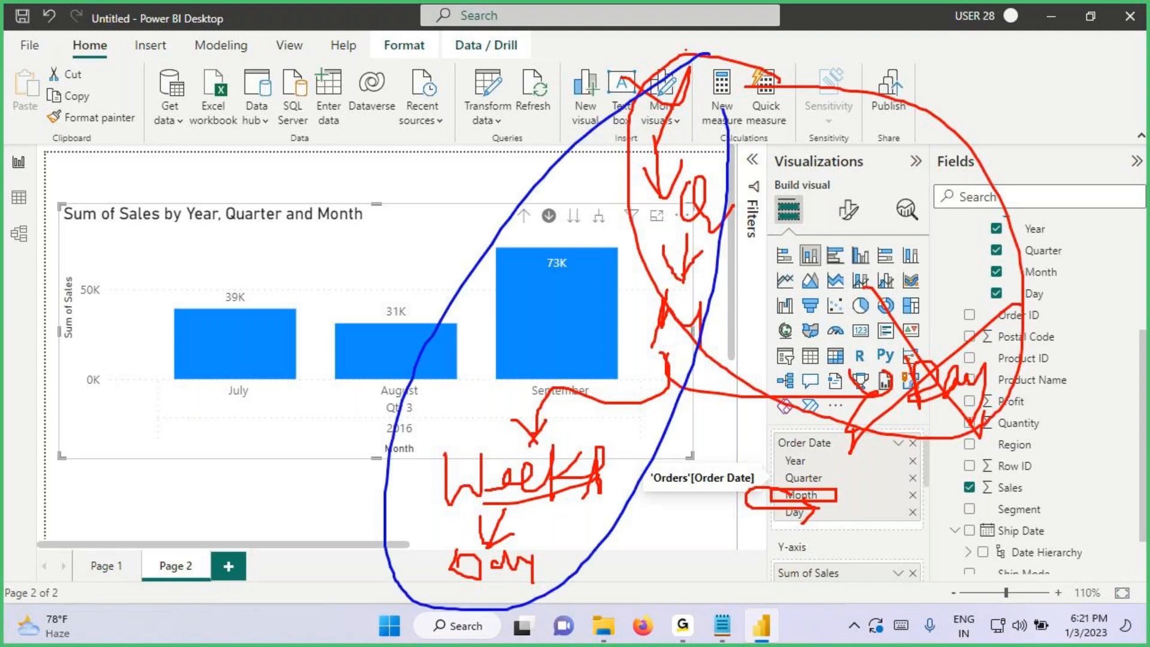
mouse_move(500, 119)
left_mouse_down()
mouse_move(484, 195)
mouse_move(453, 226)
mouse_move(549, 193)
left_mouse_up()
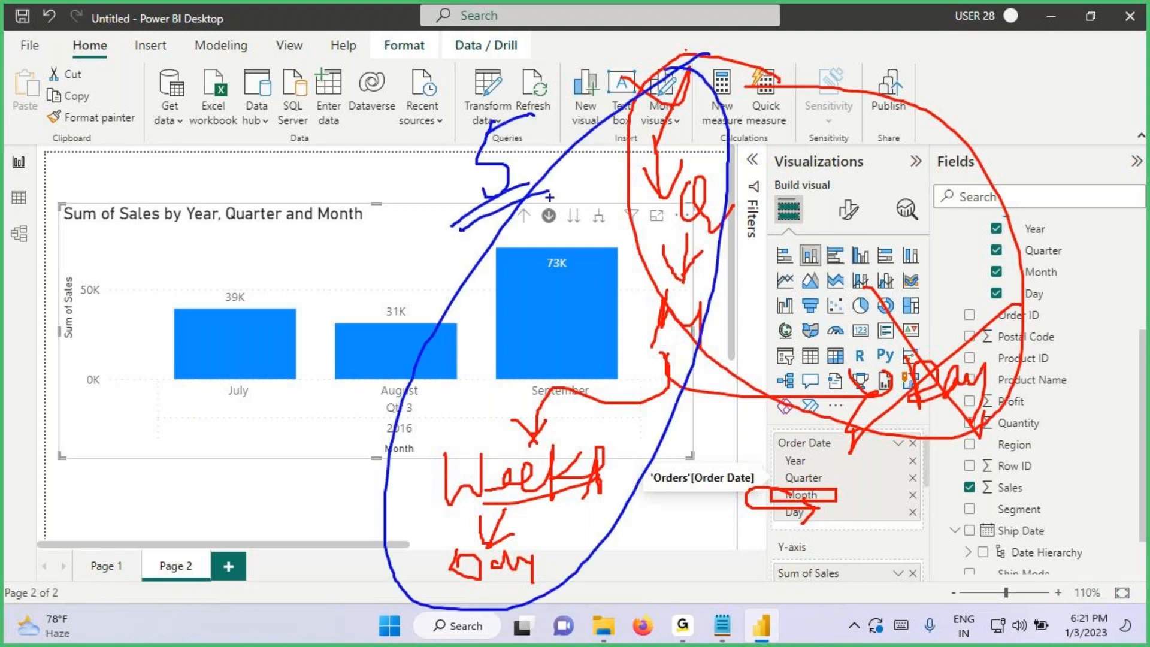
key("Escape")
Step: Switch to the Notepad notes, add a "4 Levels Data" line below "Eg: Date Hierarchy", and save the file
left_click(722, 626)
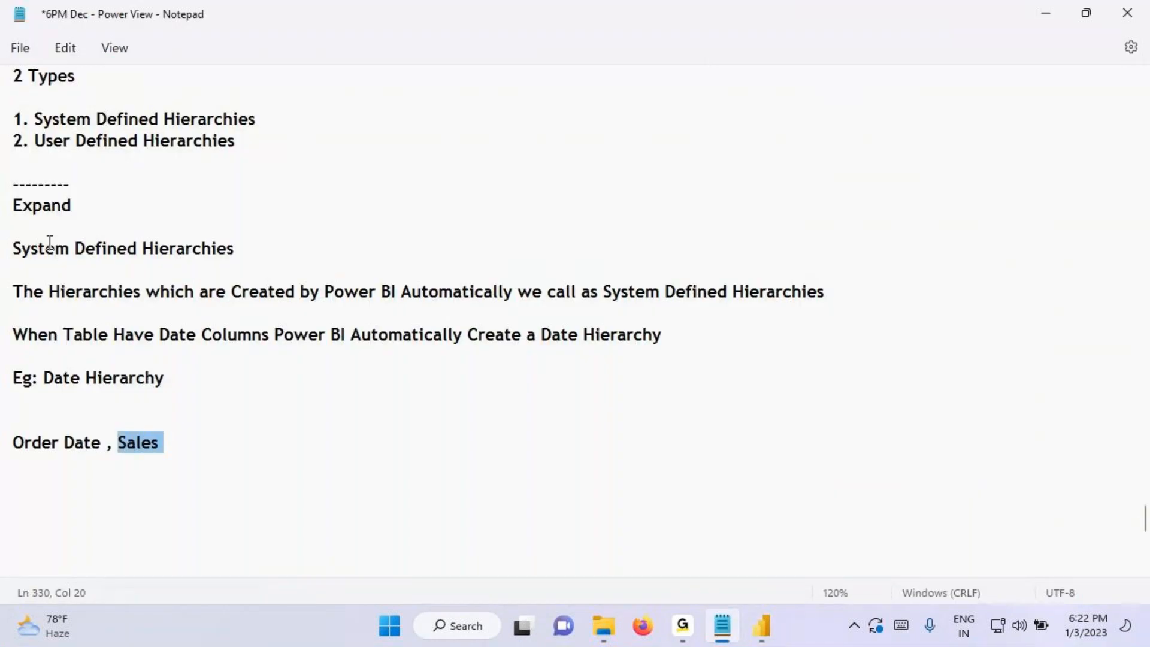
left_click(47, 246)
left_click(67, 296)
left_click_drag(82, 380, 129, 380)
left_click(206, 383)
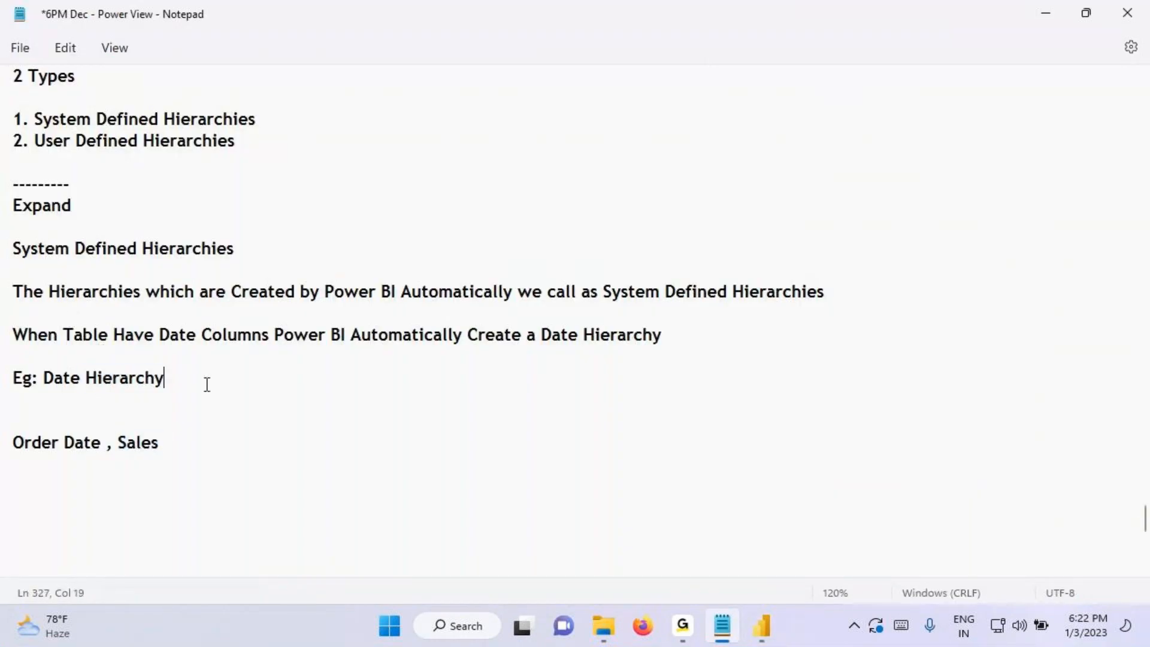
key("Return")
key("Return")
type("4 Les")
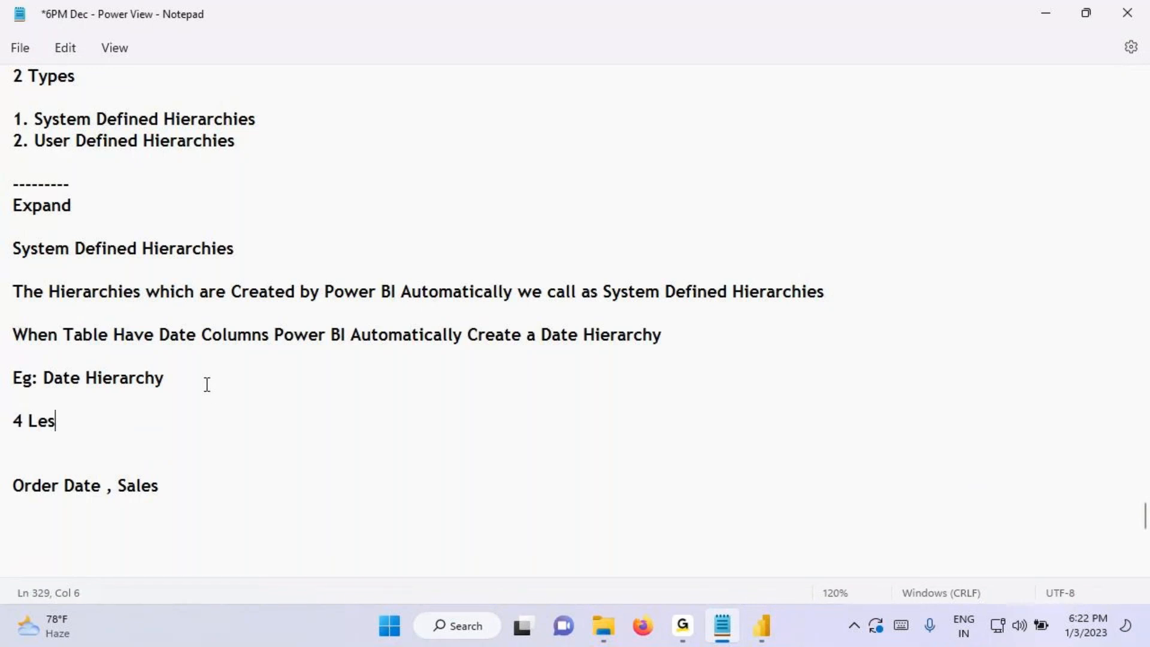
key("BackSpace")
type("vels Data")
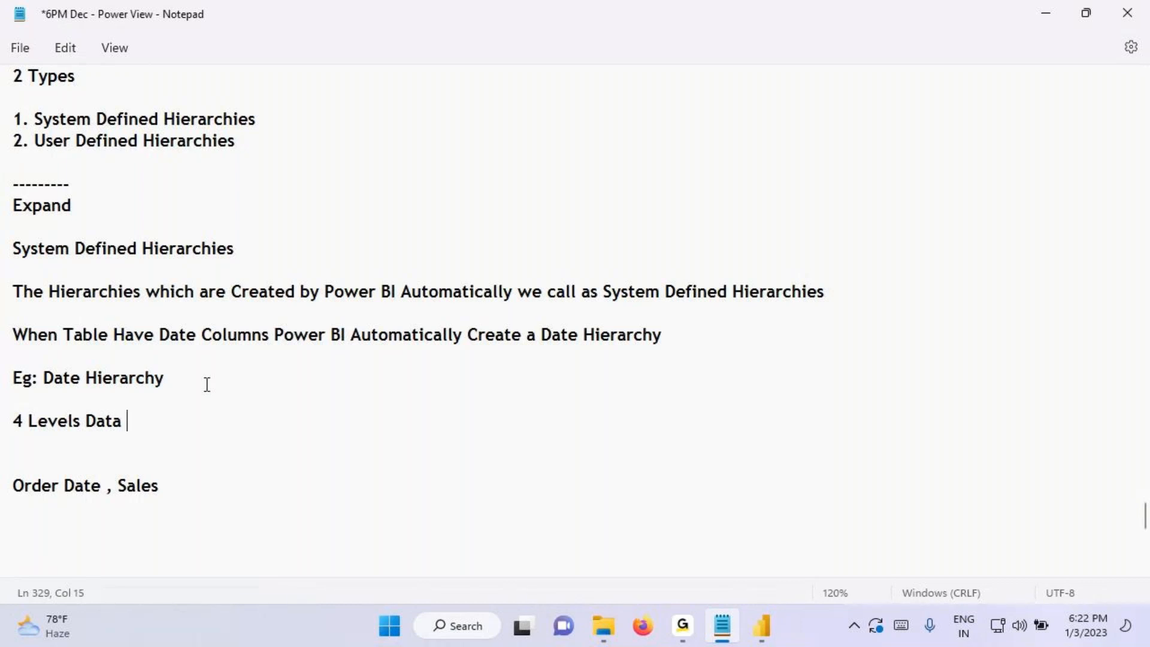
left_click(89, 211)
key("ctrl+s")
left_click(168, 417)
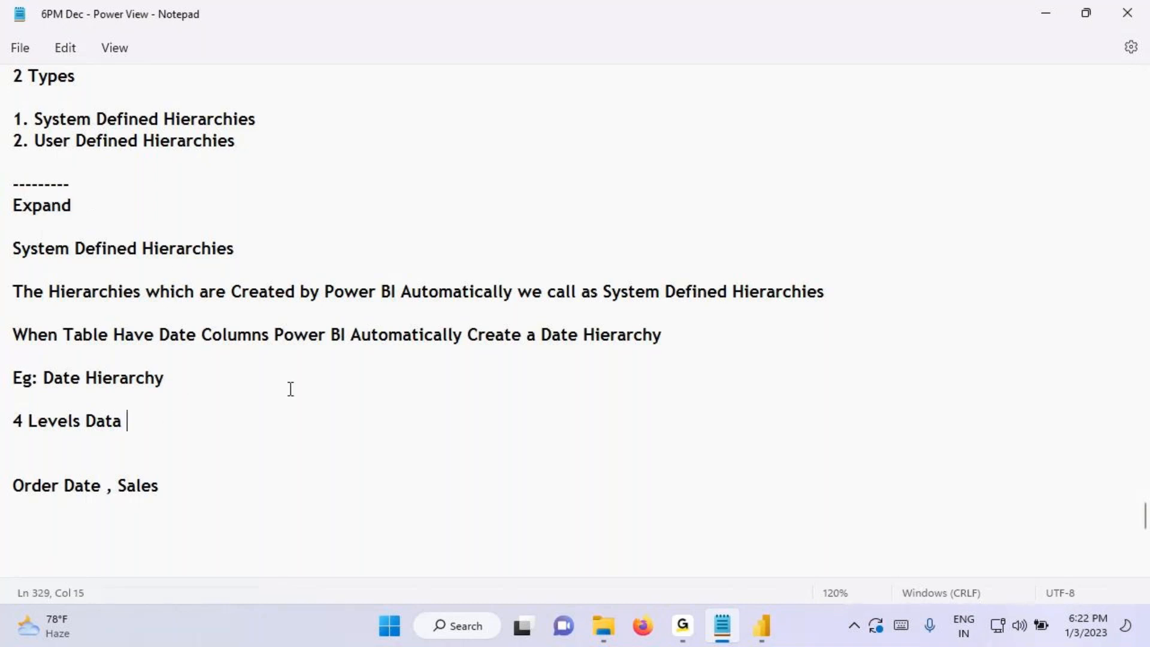
Step: Complete the "4 Levels Data" line with "- Year, Quarter, Month, Day"
triple_click(117, 424)
left_click(127, 448)
left_click(218, 418)
type("- year")
key("BackSpace")
key("BackSpace")
key("BackSpace")
key("BackSpace")
key("BackSpace")
type("Year, Quarter, Month, Day")
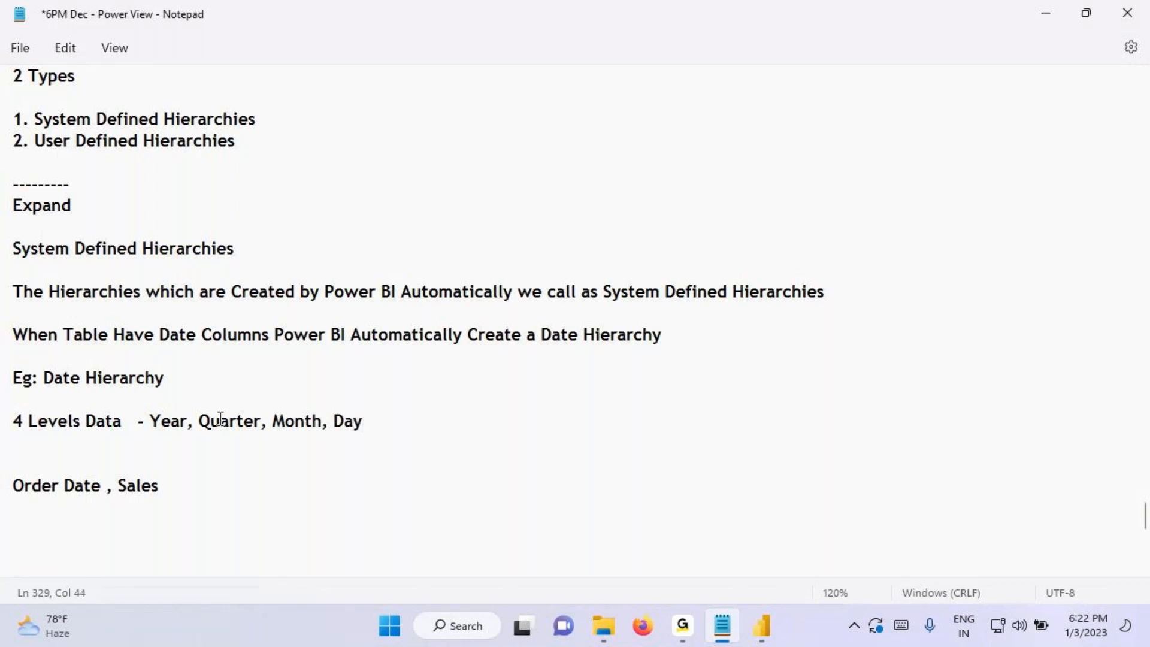
Step: Add a "5 Levels Data -" line below and copy the list "Year, Quarter, Month, Day" into it
key("Return")
key("Return")
type("5 Levels Data -")
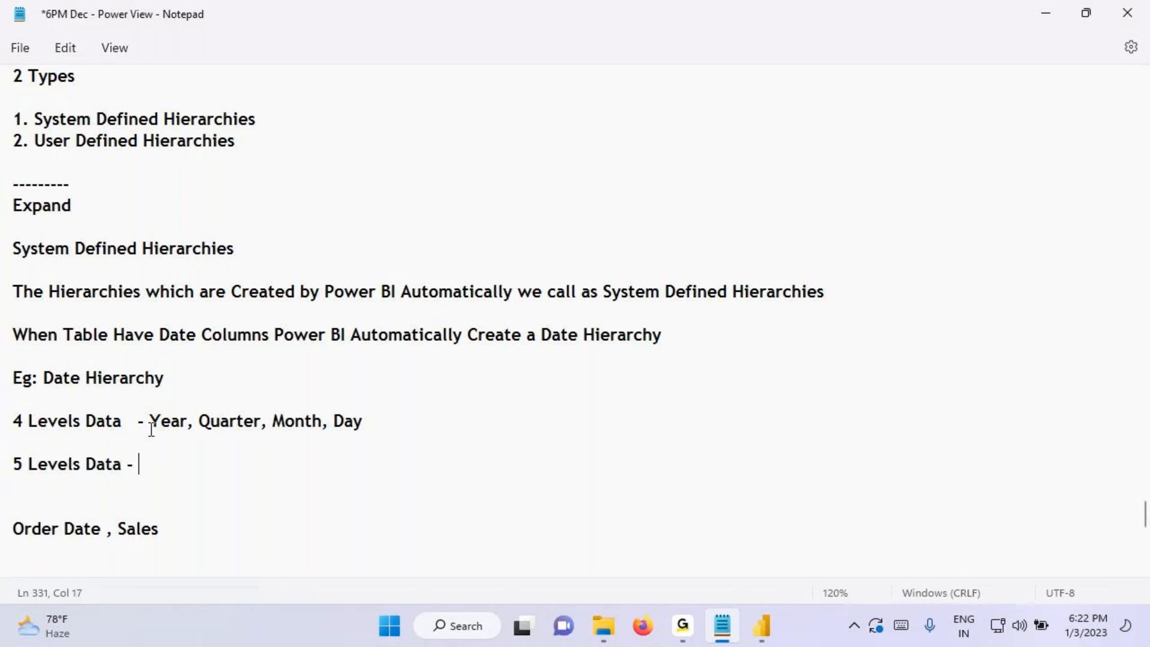
left_click_drag(150, 422, 393, 424)
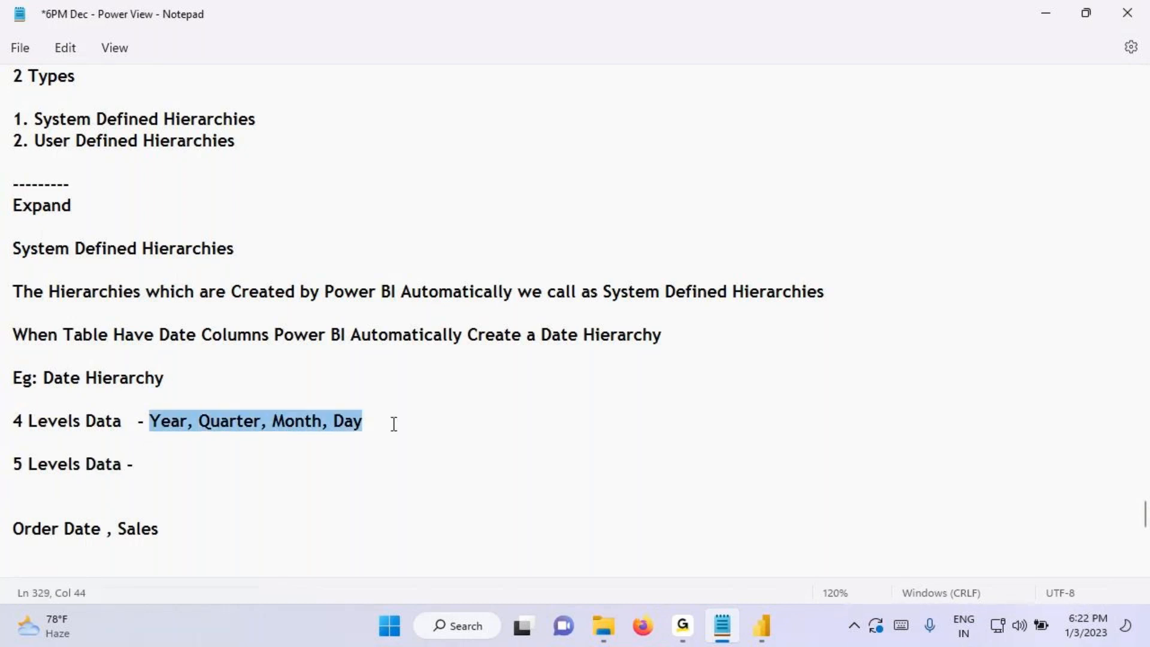
key("ctrl+c")
left_click(169, 465)
key("ctrl+v")
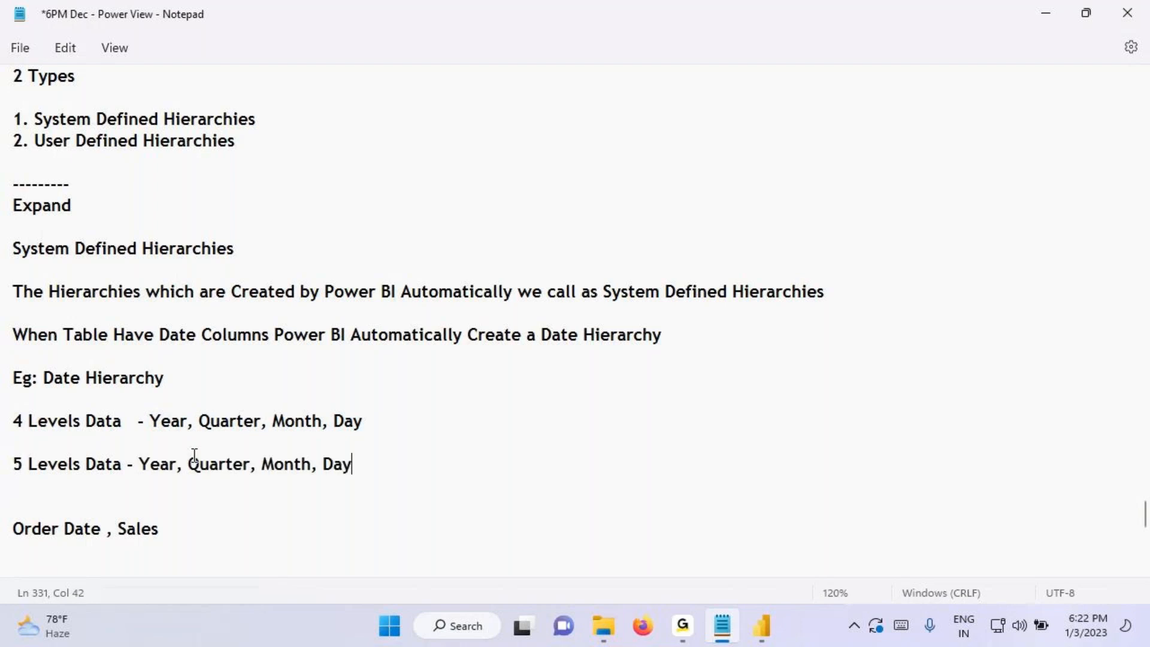
Step: Insert "WeekofMonth," before Day in the "5 Levels Data" line and save the notes
left_click(317, 466)
type("Weekof ")
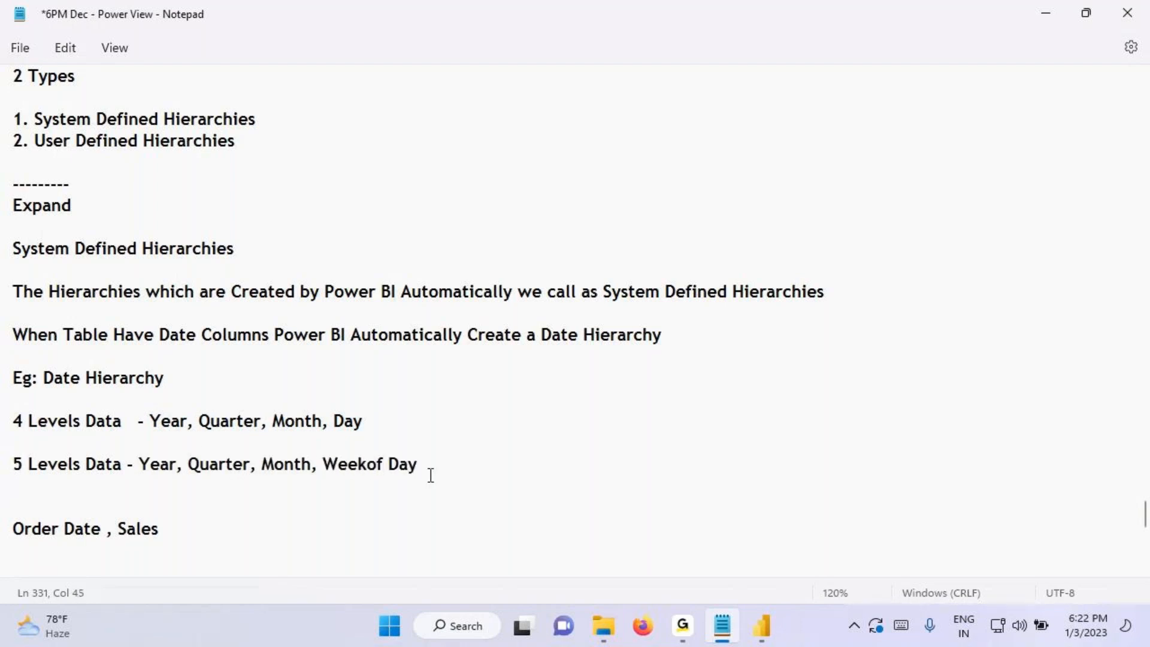
type("Month,")
key("ctrl+Left")
key("ctrl+shift+Right")
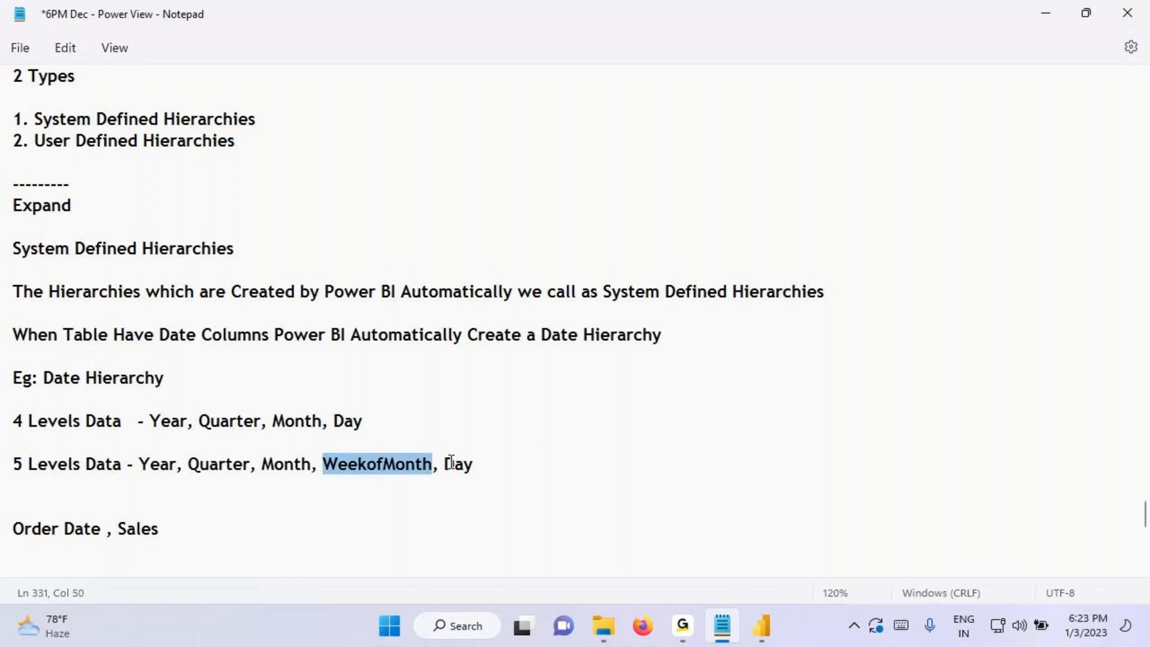
double_click(450, 463)
left_click(506, 461)
key("ctrl+s")
Step: Add a dashed separator below "Order Date , Sales" and copy "User Defined Hierarchies" from the types list beneath it as a heading
left_click(81, 422)
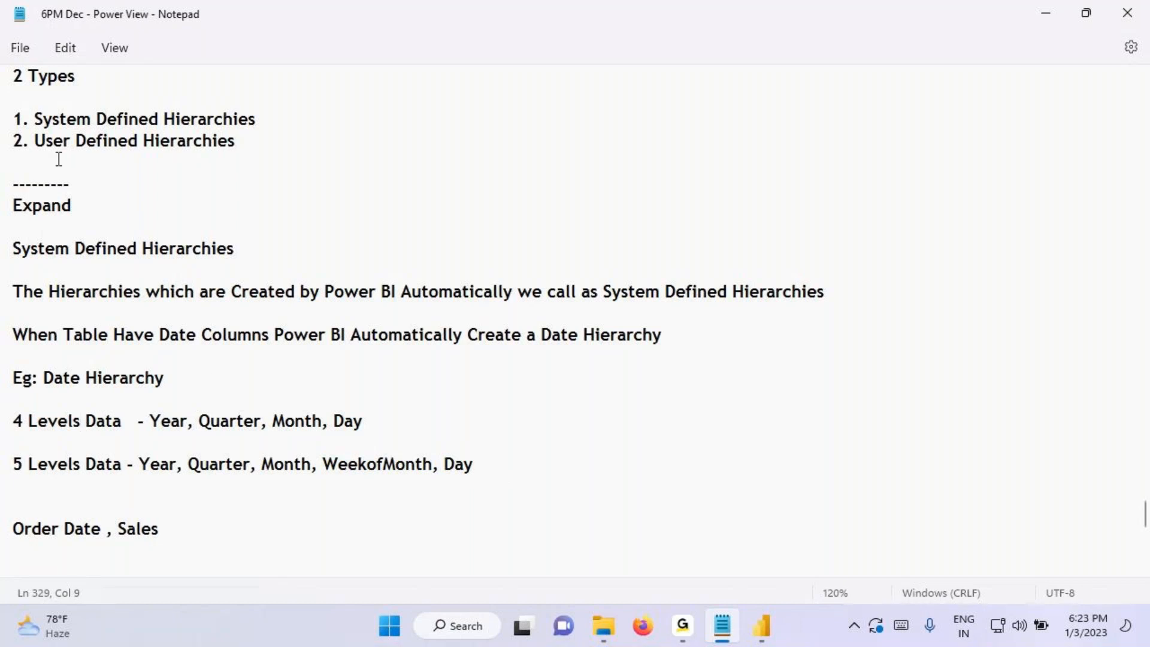
left_click_drag(42, 145, 126, 144)
left_click(184, 147)
left_click(39, 142)
left_click_drag(38, 141, 258, 143)
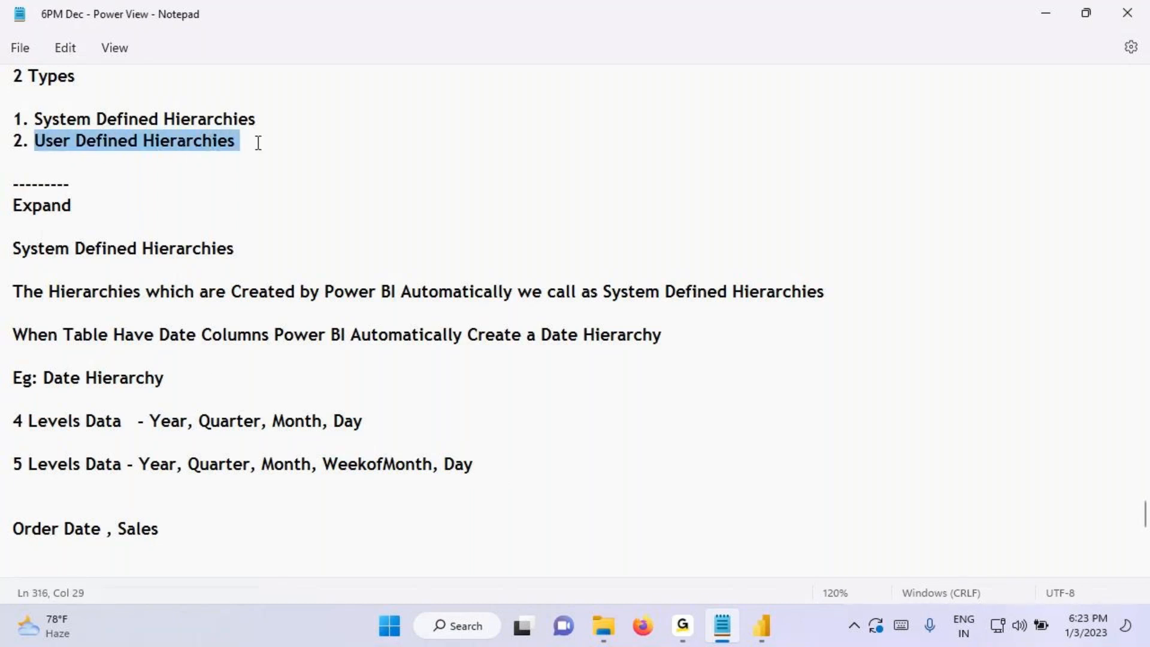
scroll(56, 428, "down", 3)
left_click(5, 393)
scroll(66, 248, "up", 1)
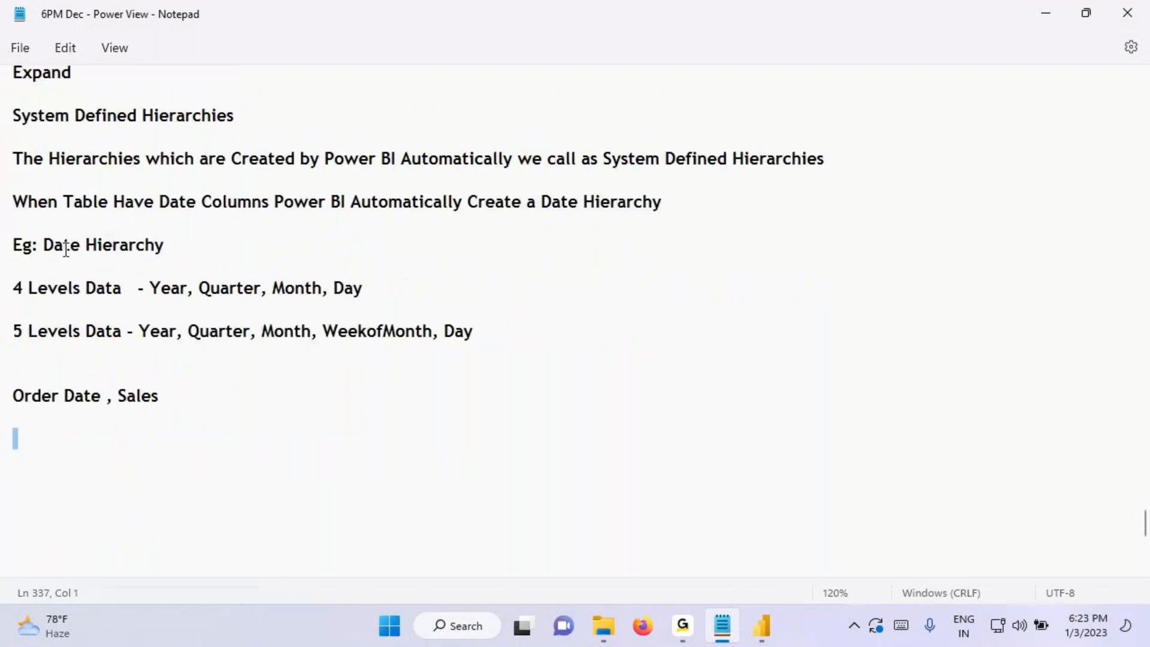
scroll(90, 267, "up", 1)
left_click_drag(54, 190, 234, 191)
left_click(44, 499)
type("-------------")
key("Return")
key("ctrl+v")
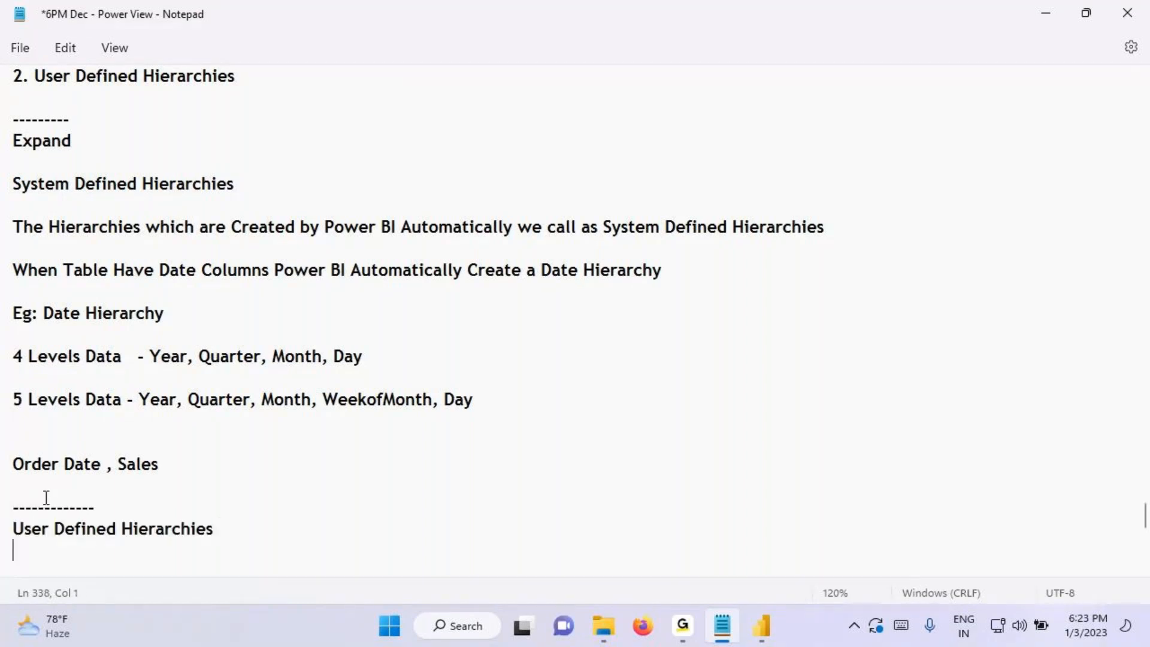
Step: Write "The Hierarchies Created By Developers we call as User Defined Hierarchies" below the new heading and save the notes
key("Return")
key("Return")
key("Return")
scroll(44, 496, "down", 3)
left_click(29, 331)
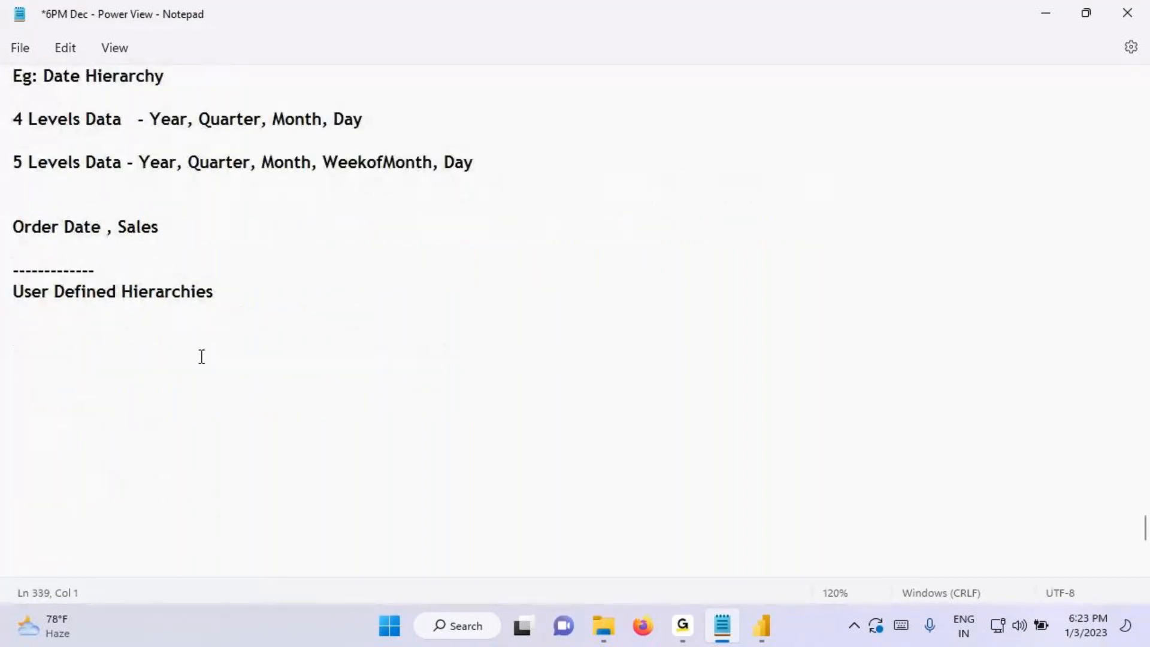
type("The H")
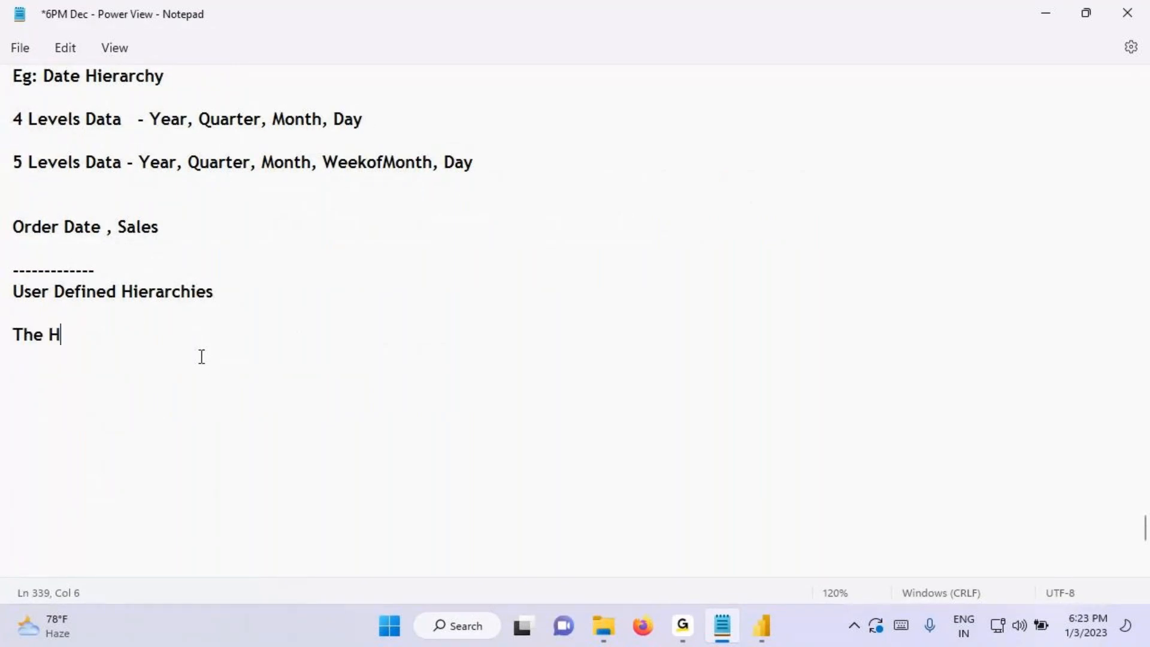
type("ierarchies ")
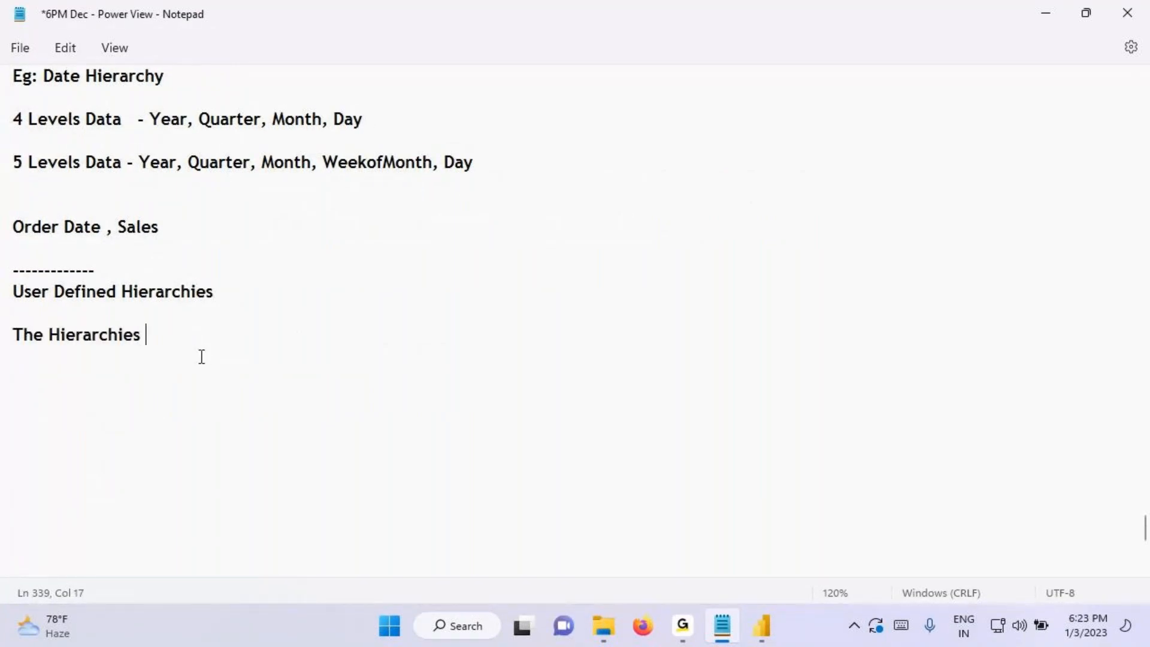
type("Created ")
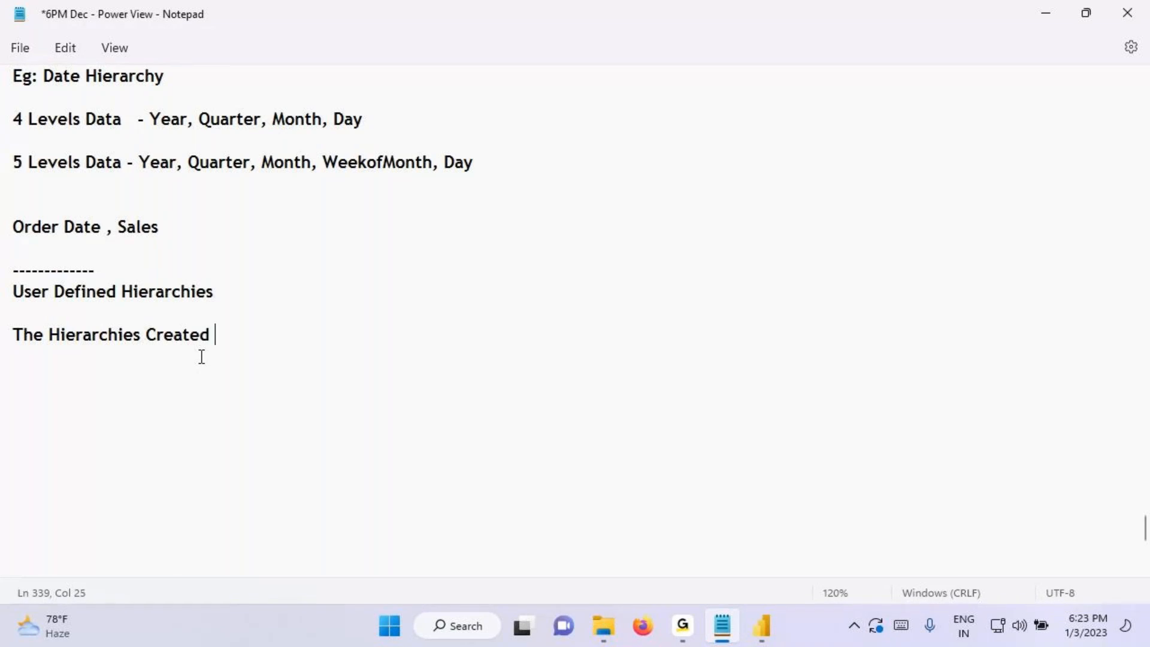
type("By Dveelop")
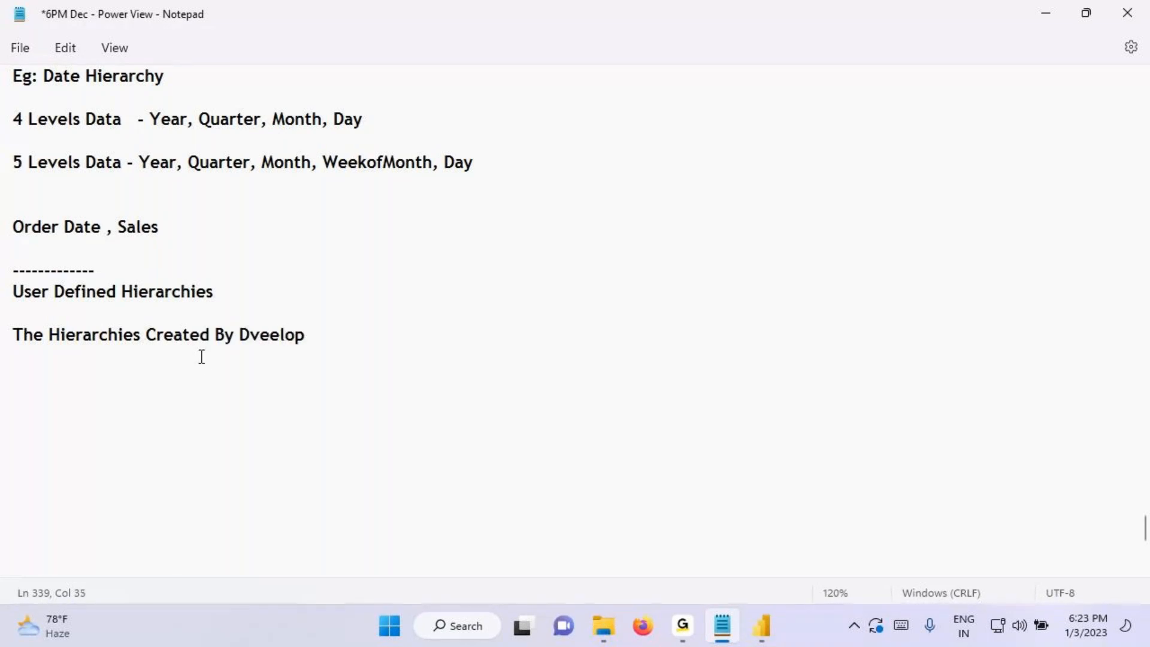
type("erds")
key("BackSpace")
key("BackSpace")
key("BackSpace")
key("BackSpace")
key("BackSpace")
key("BackSpace")
key("BackSpace")
key("BackSpace")
key("BackSpace")
key("BackSpace")
type("evelopers we call as")
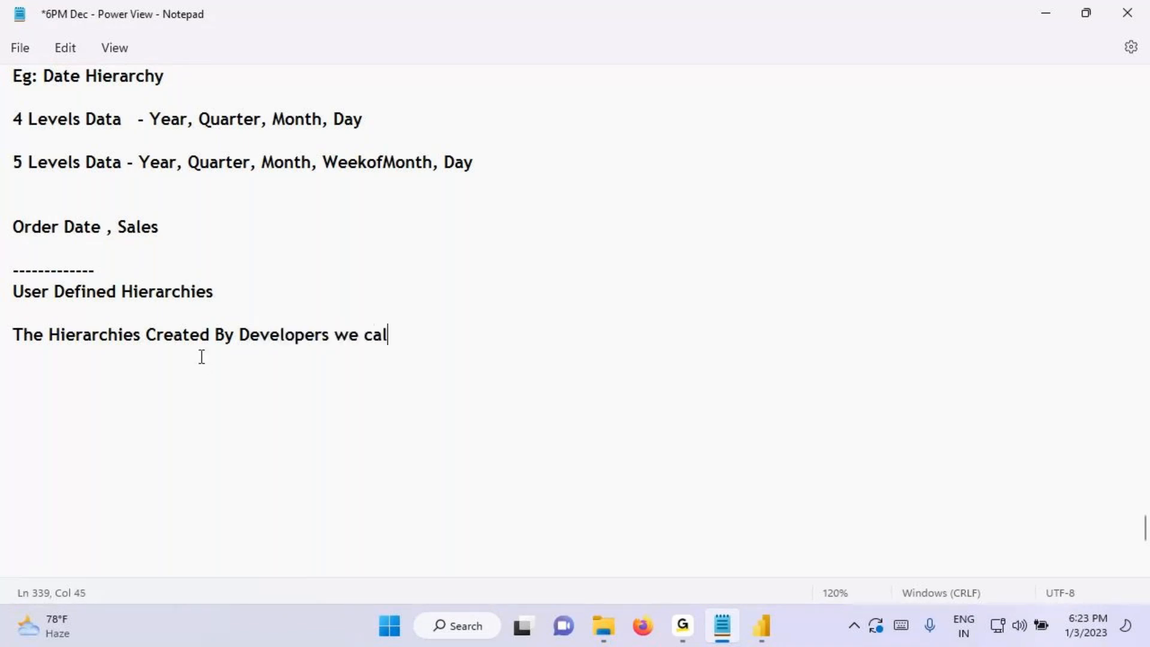
key("ctrl+v")
key("ctrl+s")
Step: Add the example line "Eg: Product Hierarchy, Geography Hierarchy etc.," below the user defined hierarchies definition
key("Return")
key("Return")
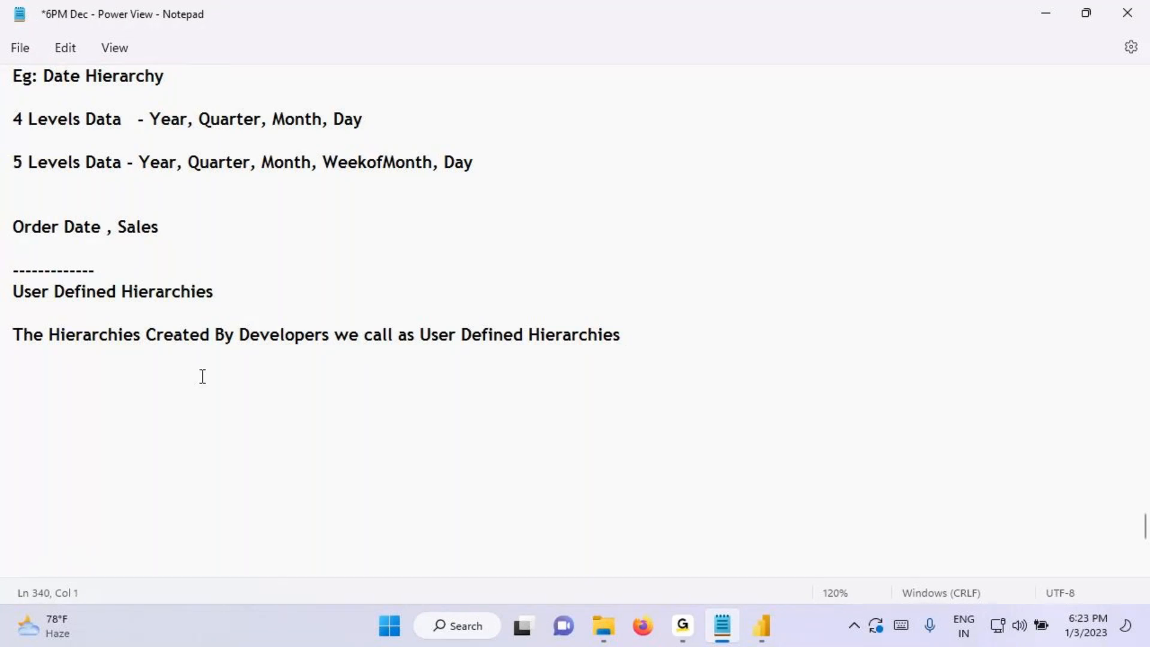
type("Ed")
key("BackSpace")
type("g: Product")
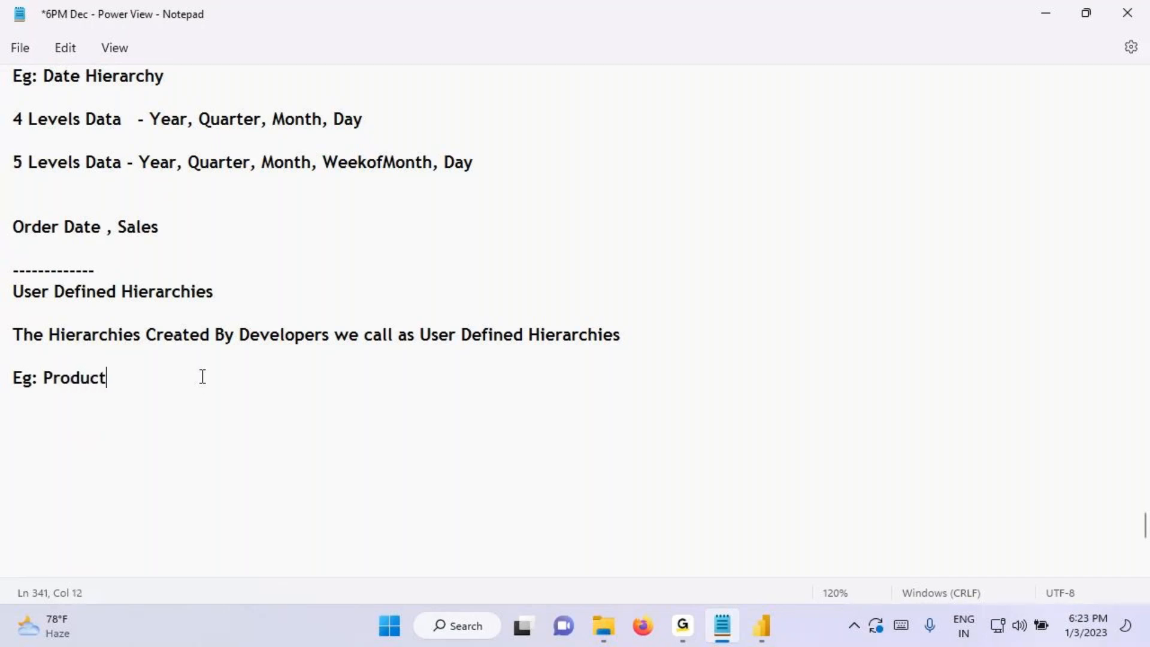
type(" Hierarchy")
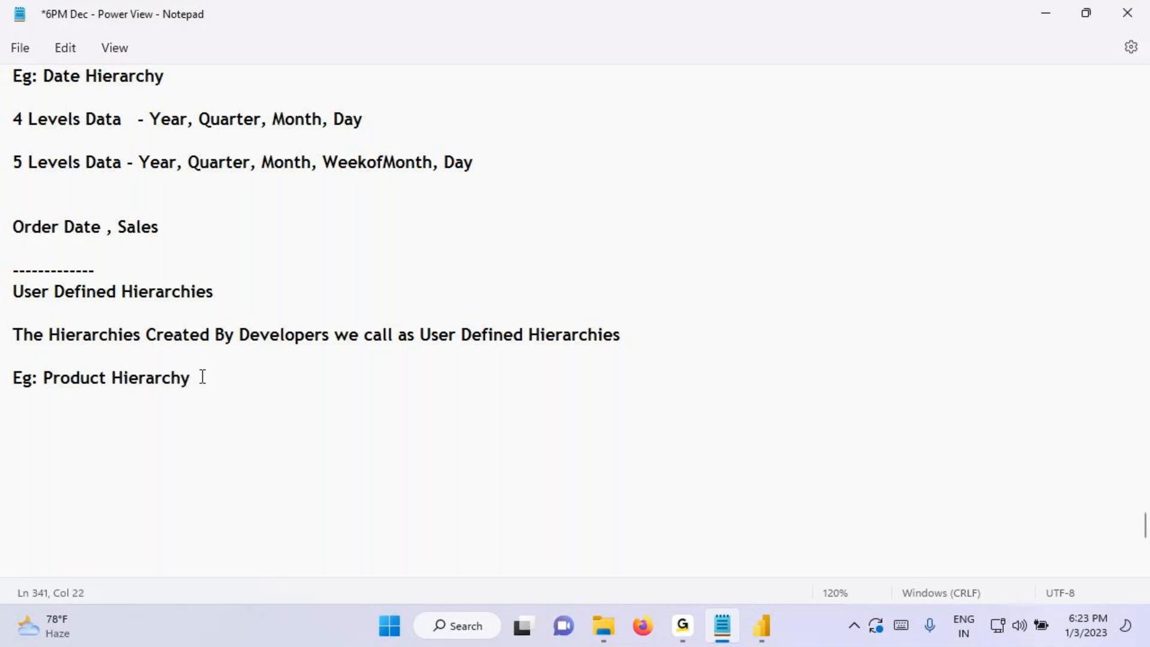
type(", Geography Hie")
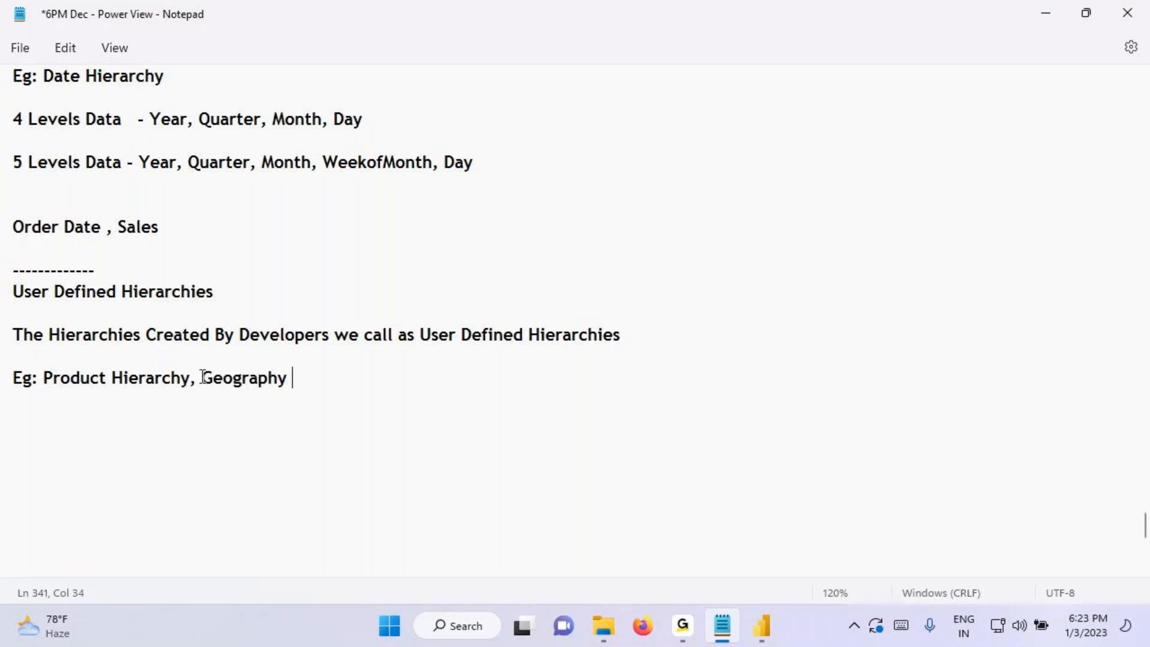
type("rarchy ")
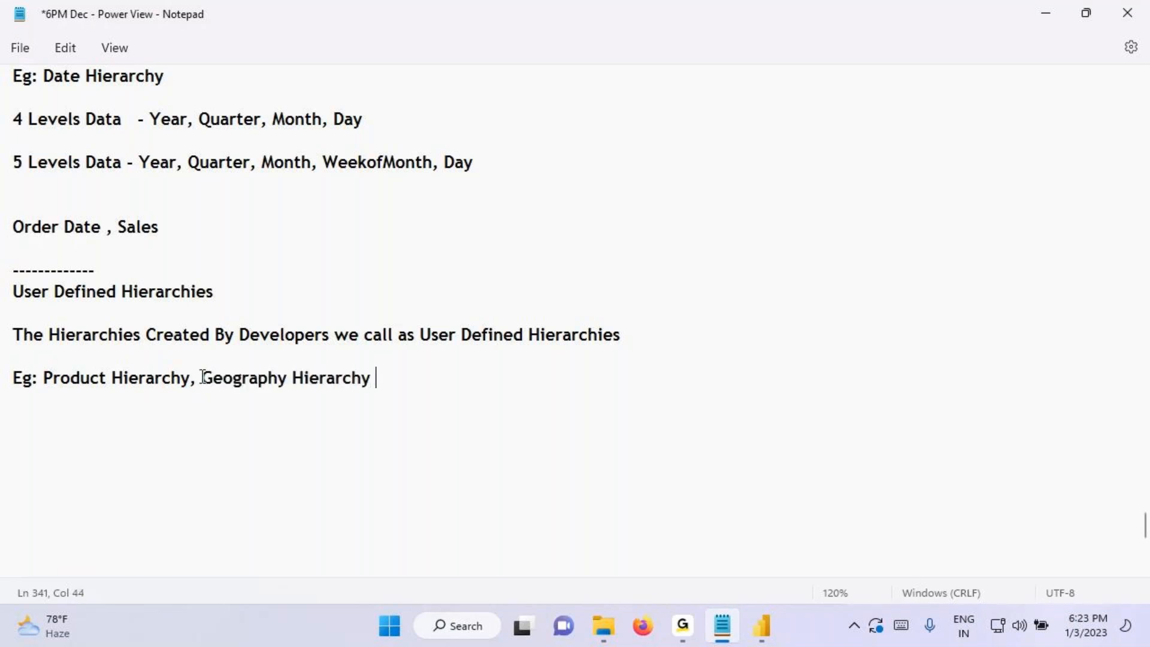
type("etc.,")
Step: Highlight "Defined Hierarchies" in the User Defined Hierarchies heading, review the notes above it, and switch back to Power BI Desktop
left_click_drag(48, 295, 267, 302)
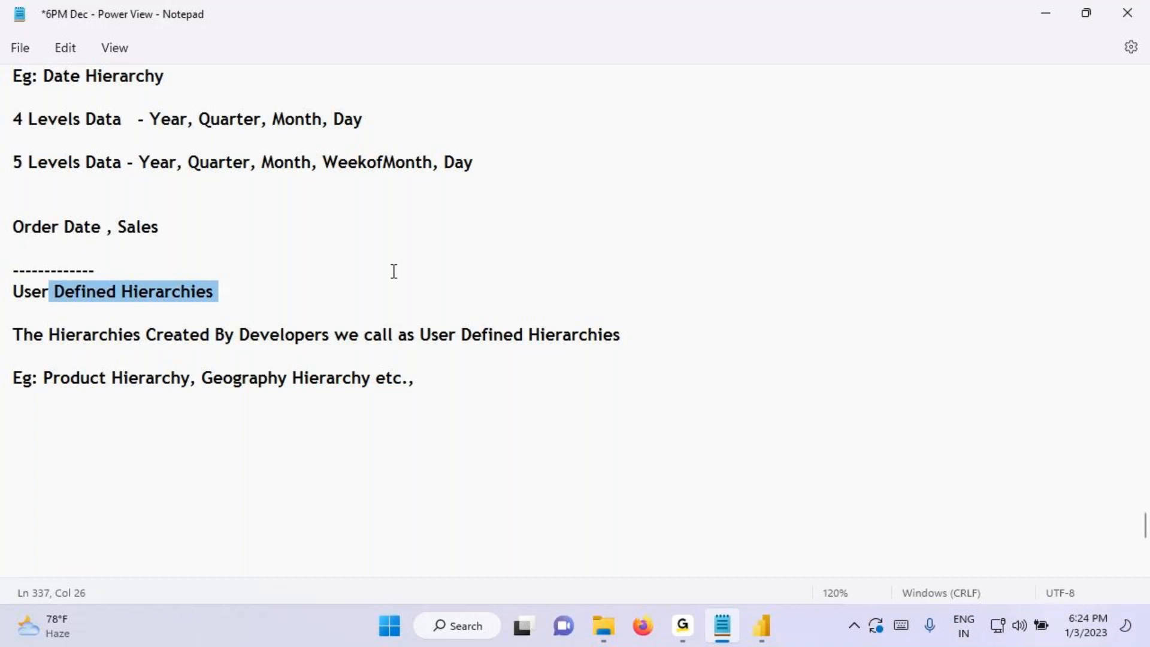
scroll(191, 260, "up", 1)
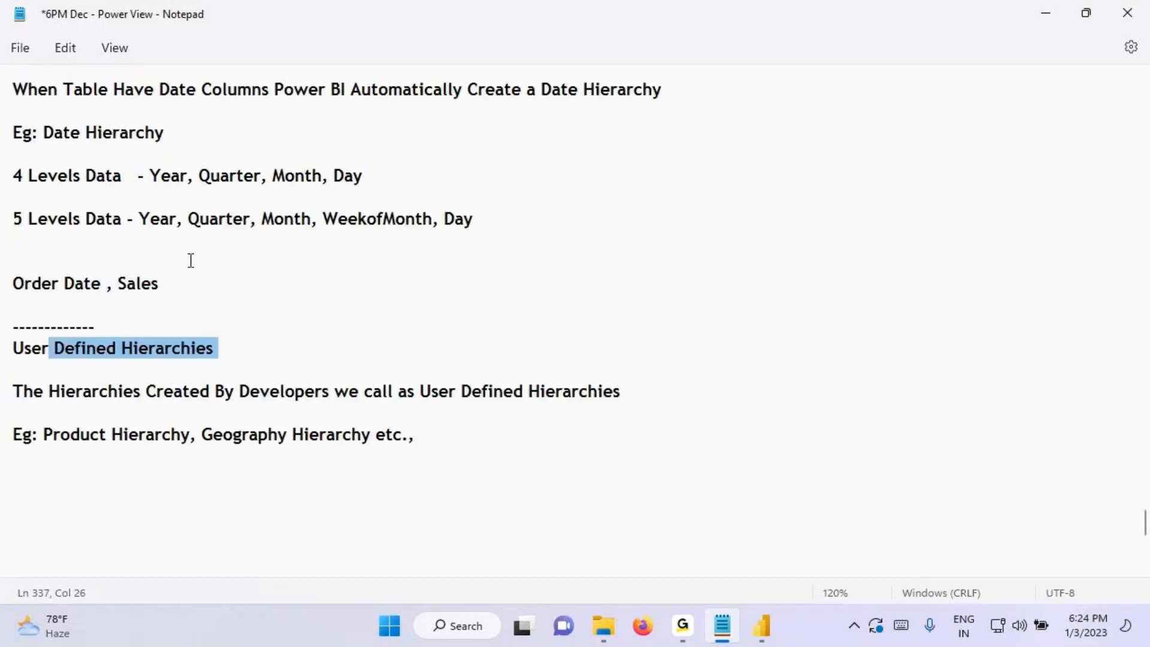
left_click(759, 627)
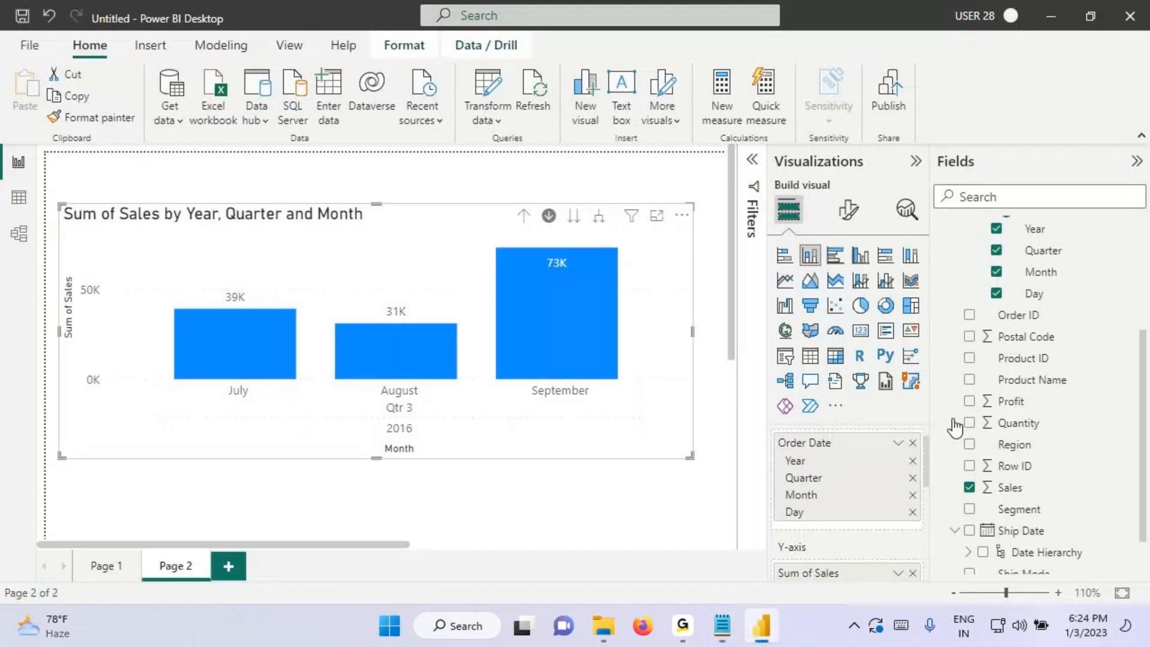
Step: Frame the Date Hierarchy entry under Order Date with a rectangle annotation, then clear the markup
scroll(1018, 387, "up", 3)
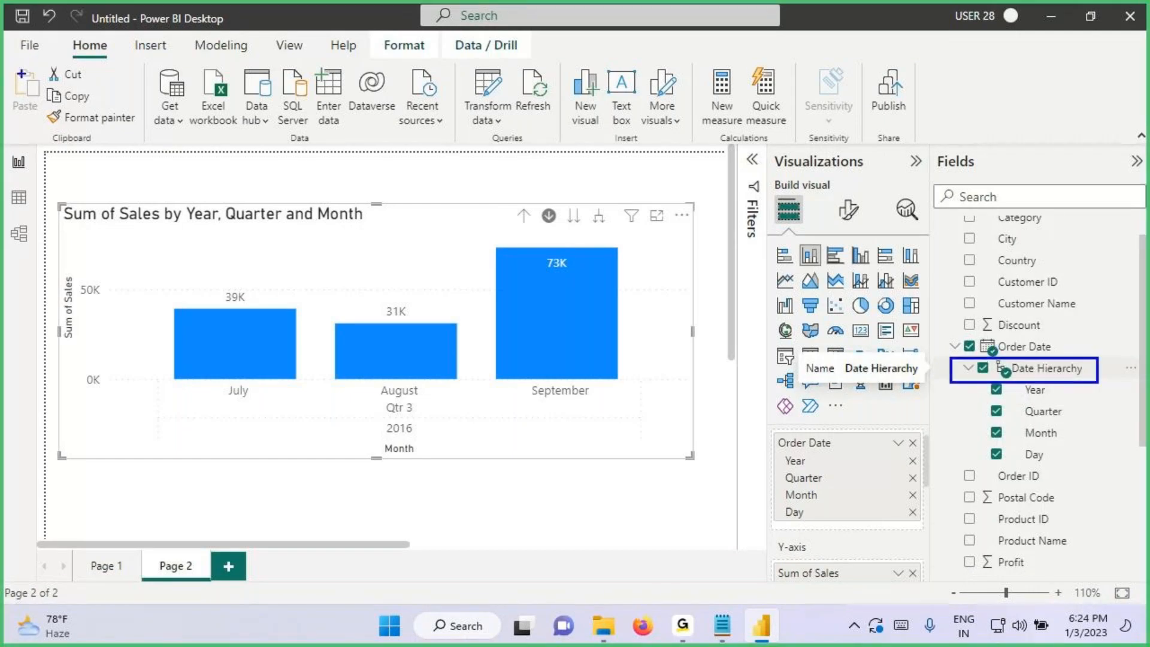
mouse_move(183, 27)
left_mouse_down()
mouse_move(140, 27)
mouse_move(162, 72)
mouse_move(1001, 365)
left_mouse_up()
left_click_drag(968, 314, 1029, 307)
left_click_drag(1012, 376, 1092, 371)
key("Escape")
Step: Drill the sales chart up from month to year level and switch to the Notepad notes
left_click(523, 215)
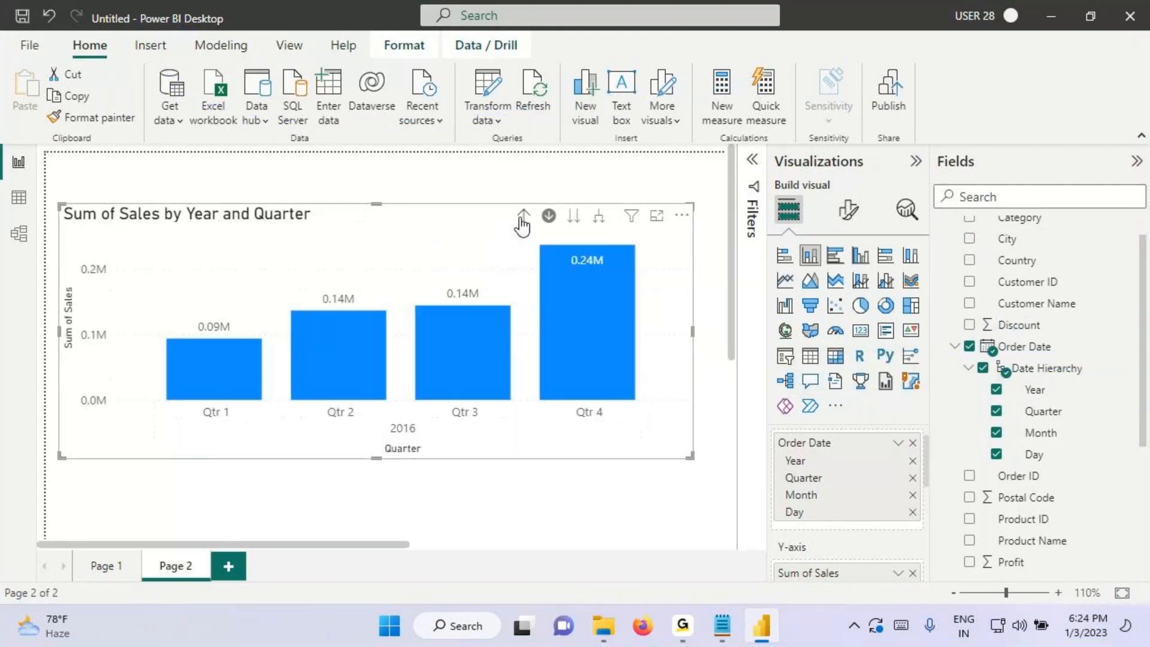
left_click(523, 215)
left_click(722, 625)
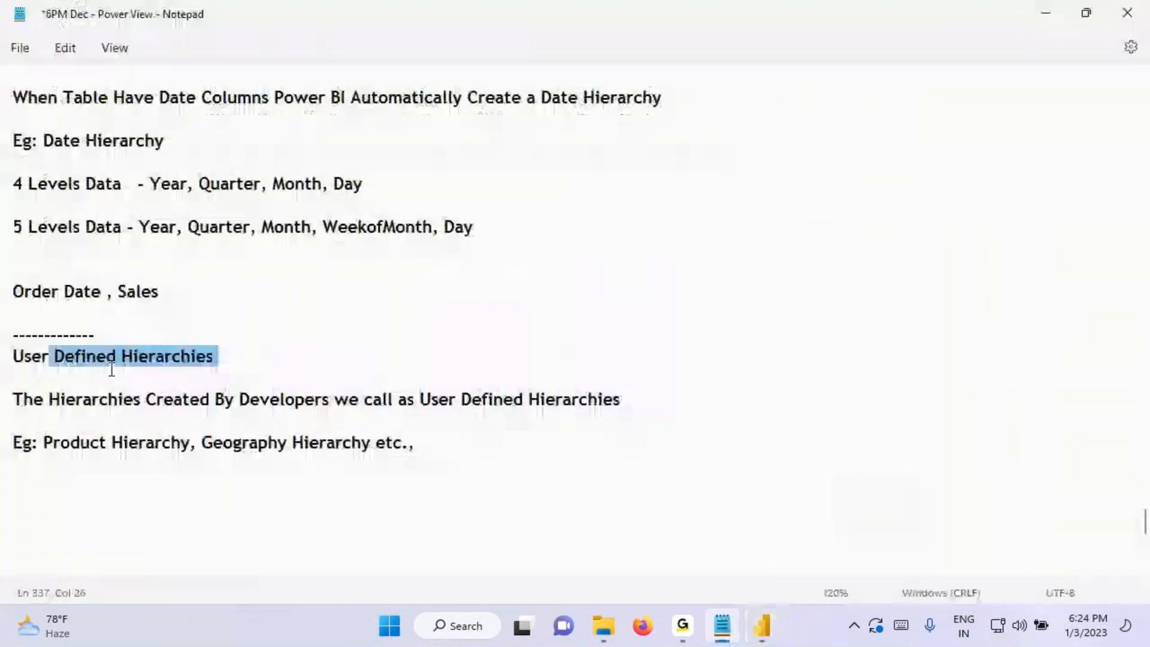
Step: Highlight WeekofMonth in the "5 Levels Data" line of the notes and switch back to Power BI Desktop
scroll(264, 399, "up", 1)
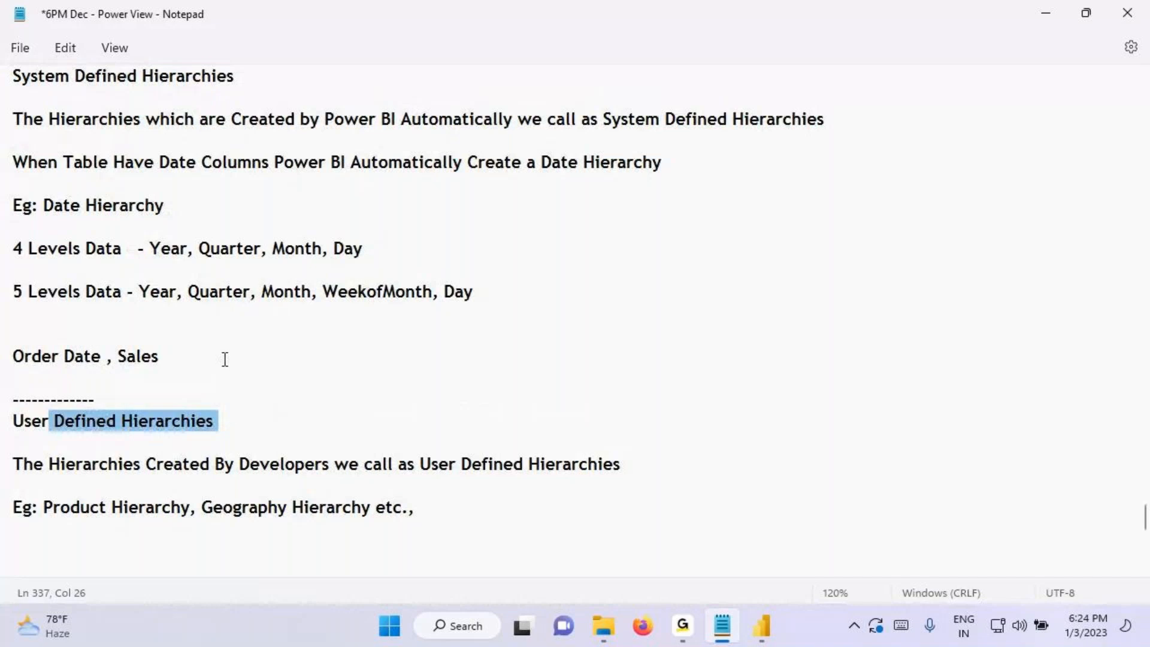
left_click(286, 295)
left_click_drag(348, 294, 425, 295)
key("alt+Tab")
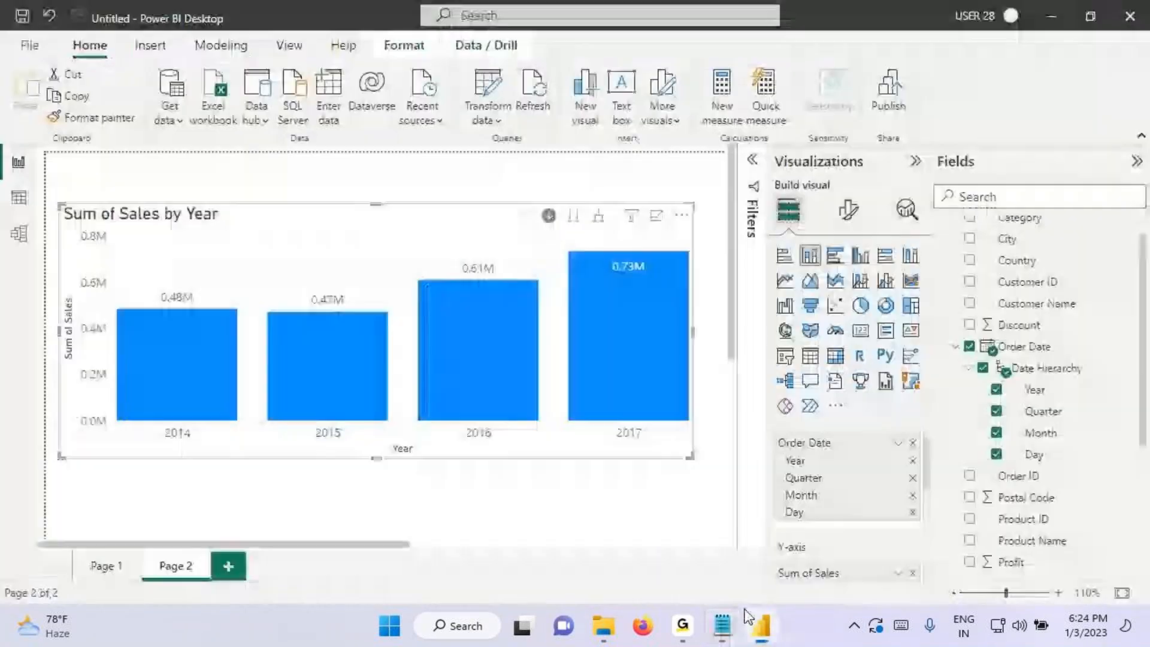
Step: Show the Orders table data and annotate the Order Date column with arrows leading to Y, Q, M and D
left_click(18, 198)
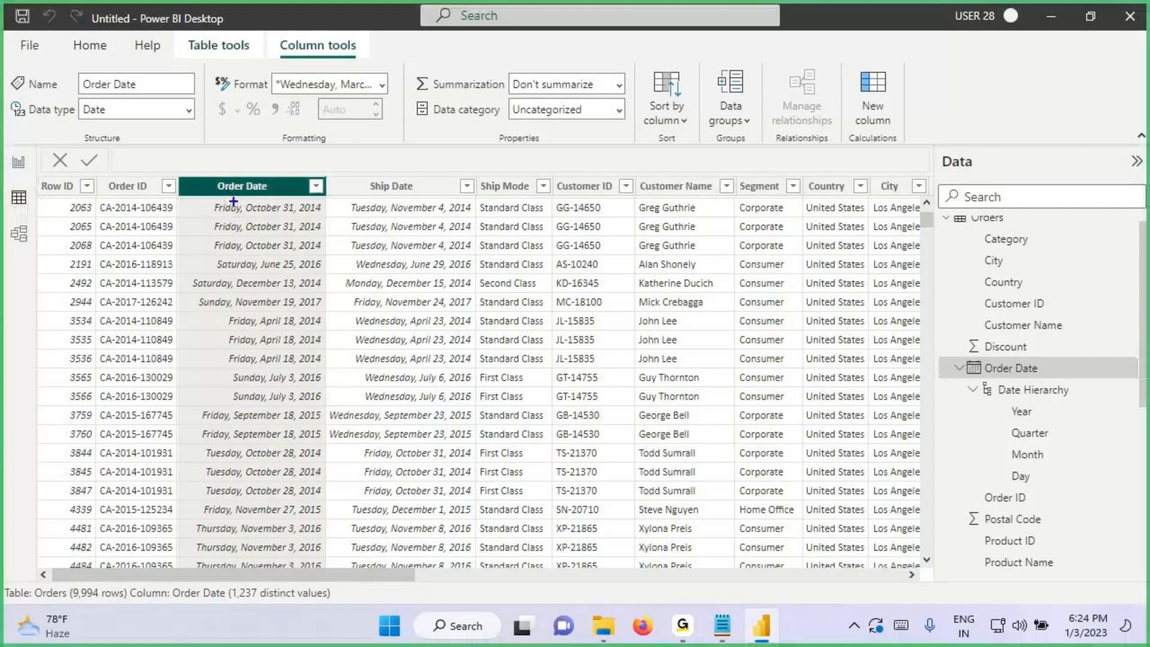
left_click_drag(213, 173, 301, 128)
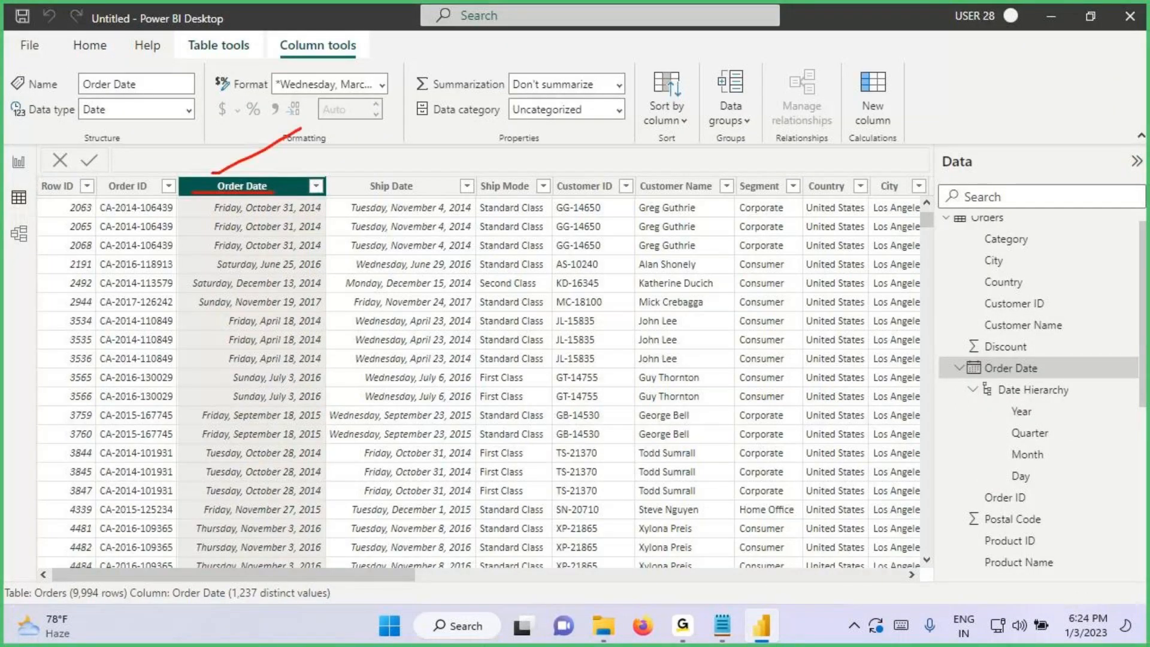
left_click_drag(289, 124, 288, 153)
left_click_drag(311, 109, 327, 149)
left_click_drag(227, 163, 362, 145)
mouse_move(349, 132)
left_mouse_down()
mouse_move(372, 143)
mouse_move(363, 161)
left_mouse_up()
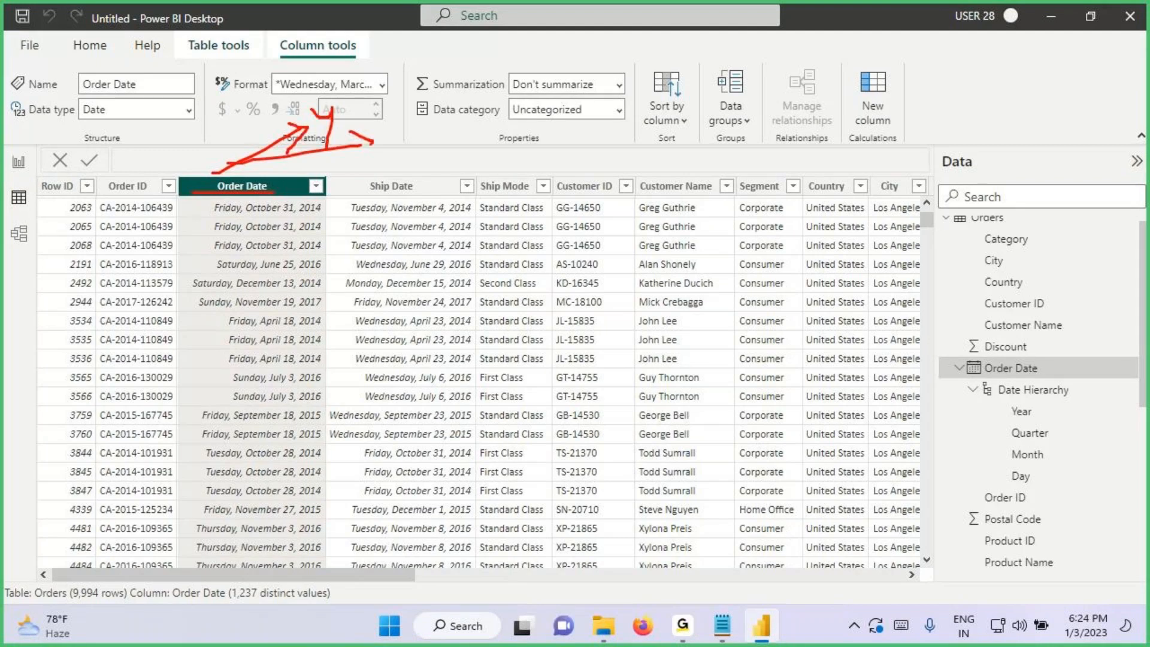
mouse_move(390, 123)
left_mouse_down()
mouse_move(409, 125)
mouse_move(400, 173)
left_mouse_up()
mouse_move(256, 173)
left_mouse_down()
mouse_move(432, 178)
mouse_move(430, 189)
left_mouse_up()
mouse_move(449, 168)
left_mouse_down()
mouse_move(450, 184)
mouse_move(496, 190)
left_mouse_up()
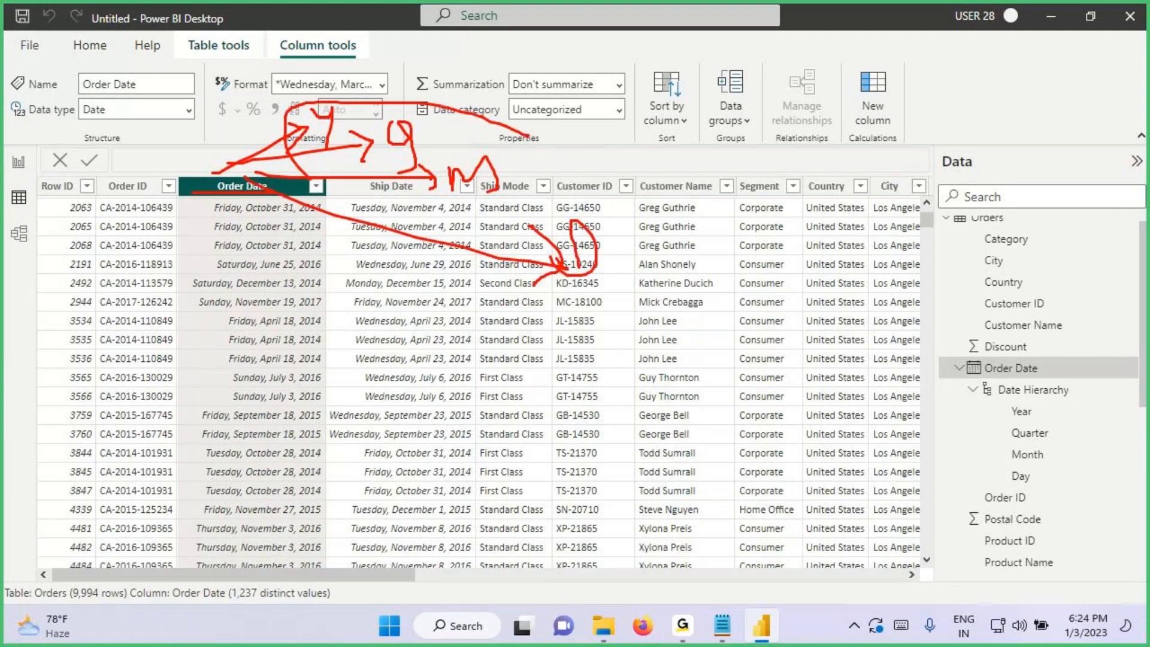
Step: Loop around the Y, Q, M and D letters and draw an arrow to an underlined, handwritten hierarchy label
mouse_move(310, 178)
left_mouse_down()
mouse_move(476, 116)
mouse_move(585, 111)
left_mouse_up()
mouse_move(549, 92)
left_mouse_down()
mouse_move(594, 106)
mouse_move(569, 139)
left_mouse_up()
left_click_drag(643, 66, 665, 104)
mouse_move(632, 83)
left_mouse_down()
mouse_move(640, 116)
mouse_move(657, 92)
left_mouse_up()
mouse_move(676, 79)
left_mouse_down()
mouse_move(677, 102)
mouse_move(748, 75)
left_mouse_up()
left_click_drag(649, 126, 796, 77)
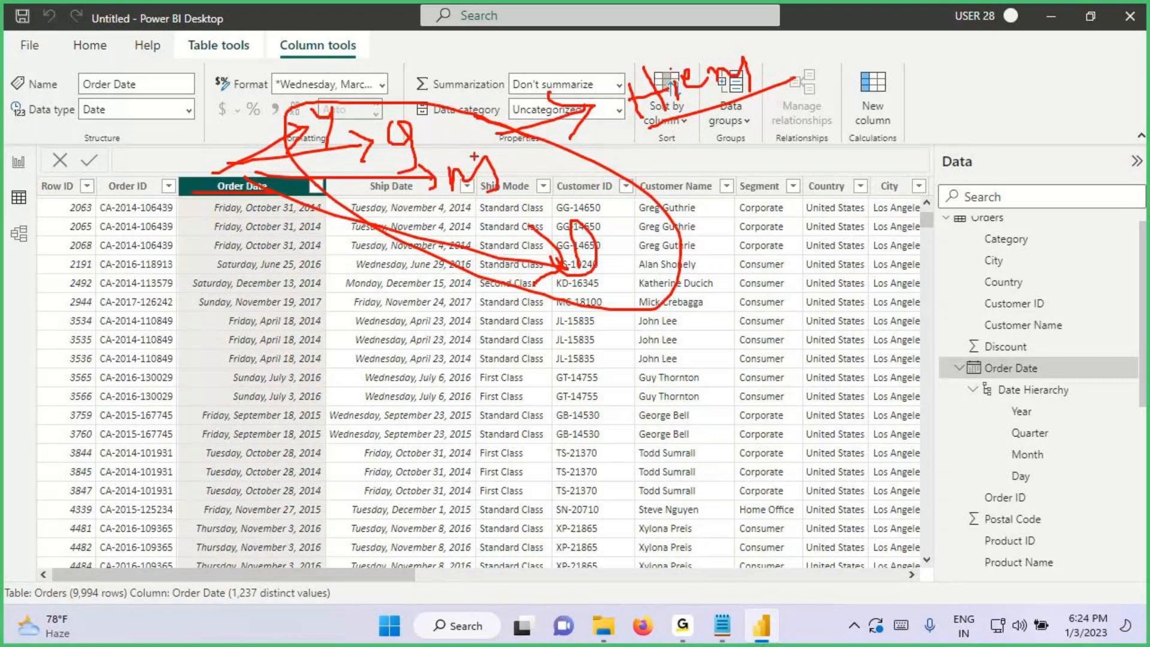
Step: Draw an arrow from the level letters to a circled 5 and tick the Y, Q, M and D levels
mouse_move(425, 108)
left_mouse_down()
mouse_move(298, 143)
mouse_move(418, 141)
left_mouse_up()
mouse_move(639, 184)
left_mouse_down()
mouse_move(733, 195)
mouse_move(736, 207)
left_mouse_up()
left_click_drag(755, 174, 762, 203)
mouse_move(778, 150)
left_mouse_down()
mouse_move(756, 148)
mouse_move(767, 144)
left_mouse_up()
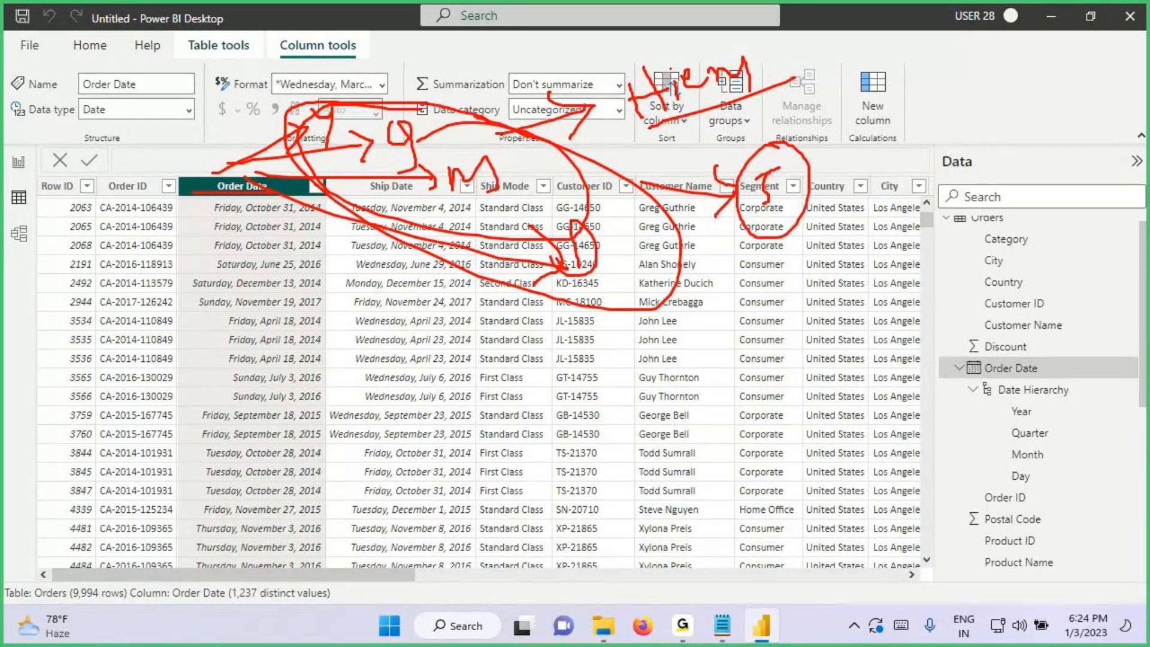
left_click_drag(359, 76, 396, 68)
left_click_drag(428, 120, 482, 100)
left_click_drag(513, 157, 568, 155)
left_click_drag(598, 239, 671, 225)
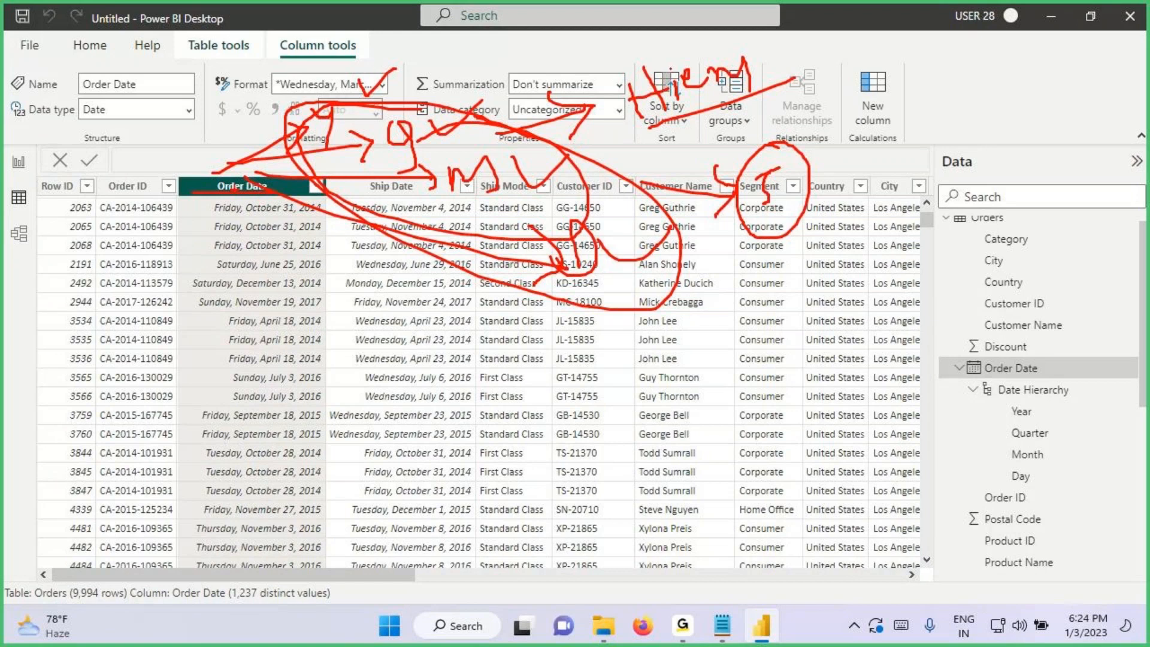
Step: Draw an arrow out of Order Date and handwrite "week of month" as the additional level
left_click_drag(237, 181, 99, 182)
left_click_drag(84, 157, 158, 142)
mouse_move(32, 226)
left_mouse_down()
mouse_move(41, 206)
mouse_move(57, 208)
left_mouse_up()
left_click_drag(48, 213, 67, 212)
mouse_move(59, 203)
left_mouse_down()
mouse_move(60, 221)
mouse_move(89, 218)
left_mouse_up()
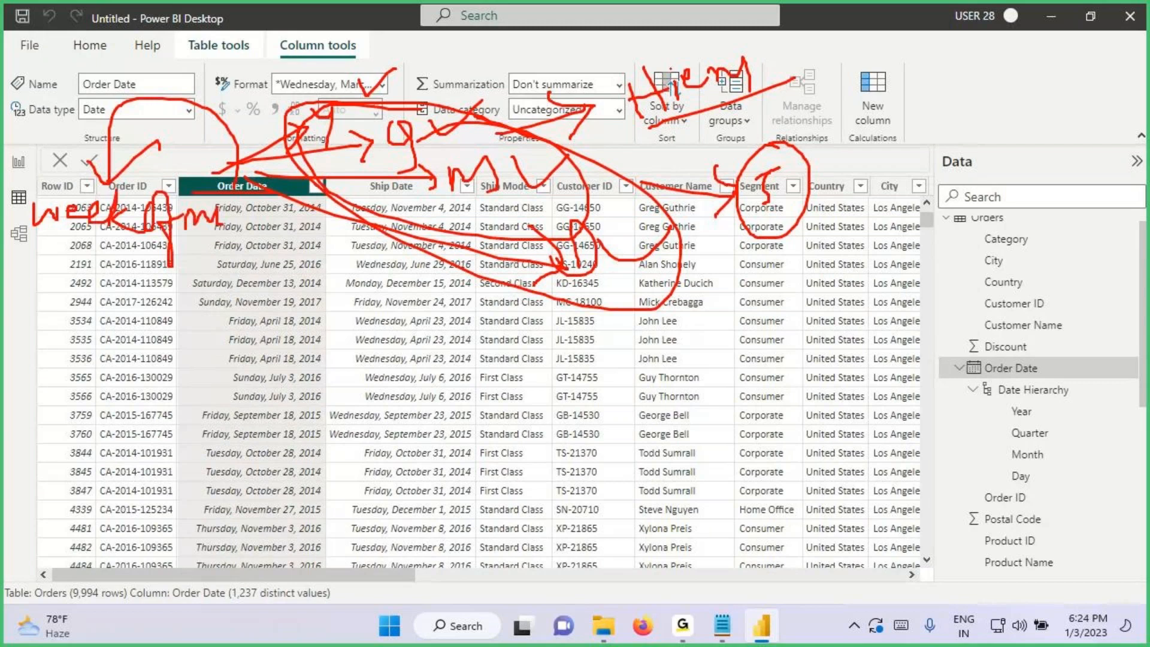
mouse_move(223, 211)
left_mouse_down()
mouse_move(251, 224)
mouse_move(288, 214)
left_mouse_up()
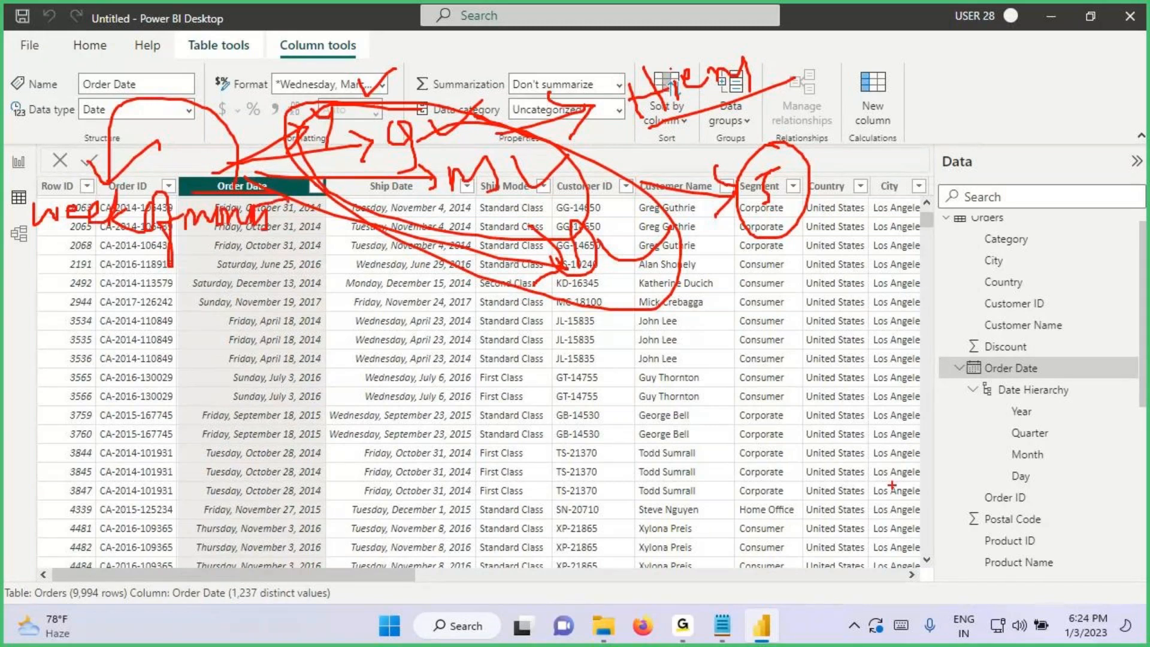
Step: Open the January 2023 calendar, frame days 1 to 7 as week 1, and circle day 11
left_click(1124, 636)
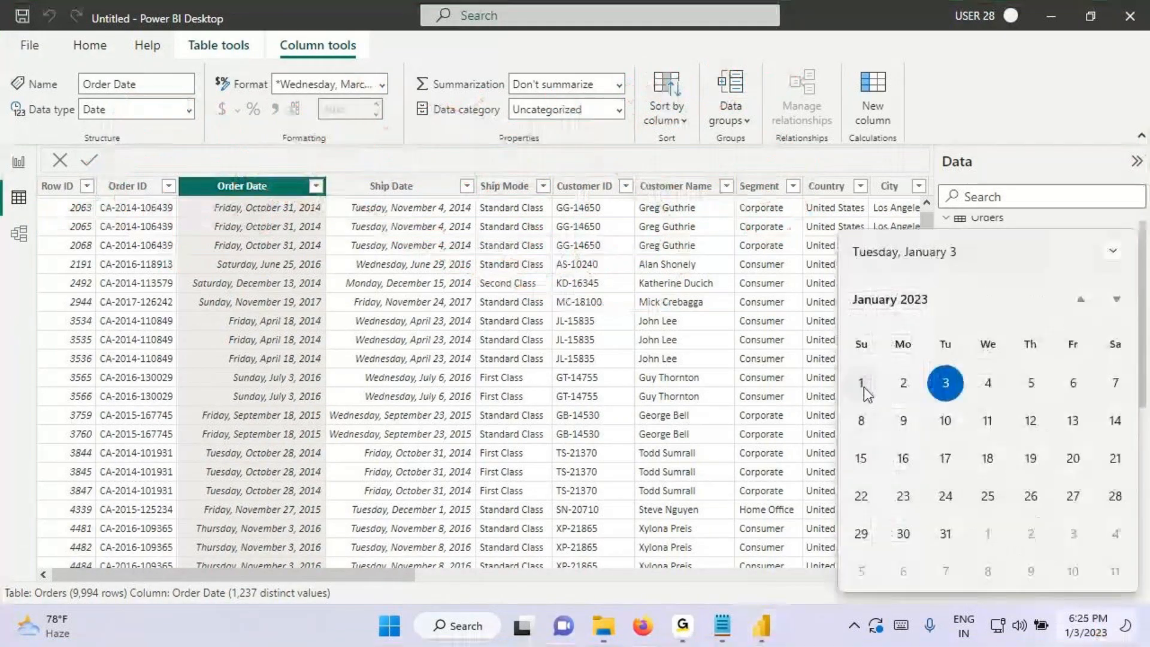
left_click_drag(851, 368, 1140, 406)
left_click_drag(843, 386, 788, 382)
left_click_drag(674, 336, 738, 391)
left_click_drag(855, 397, 878, 391)
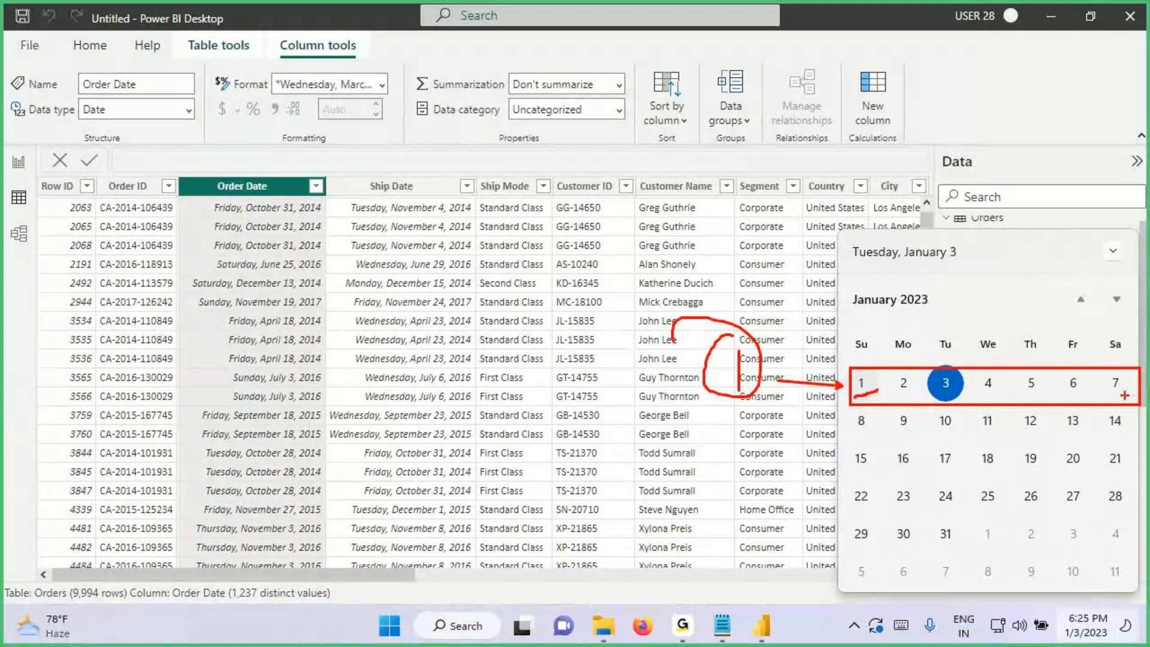
left_click_drag(1103, 397, 1145, 390)
mouse_move(970, 426)
left_mouse_down()
mouse_move(989, 434)
mouse_move(975, 413)
mouse_move(971, 424)
left_mouse_up()
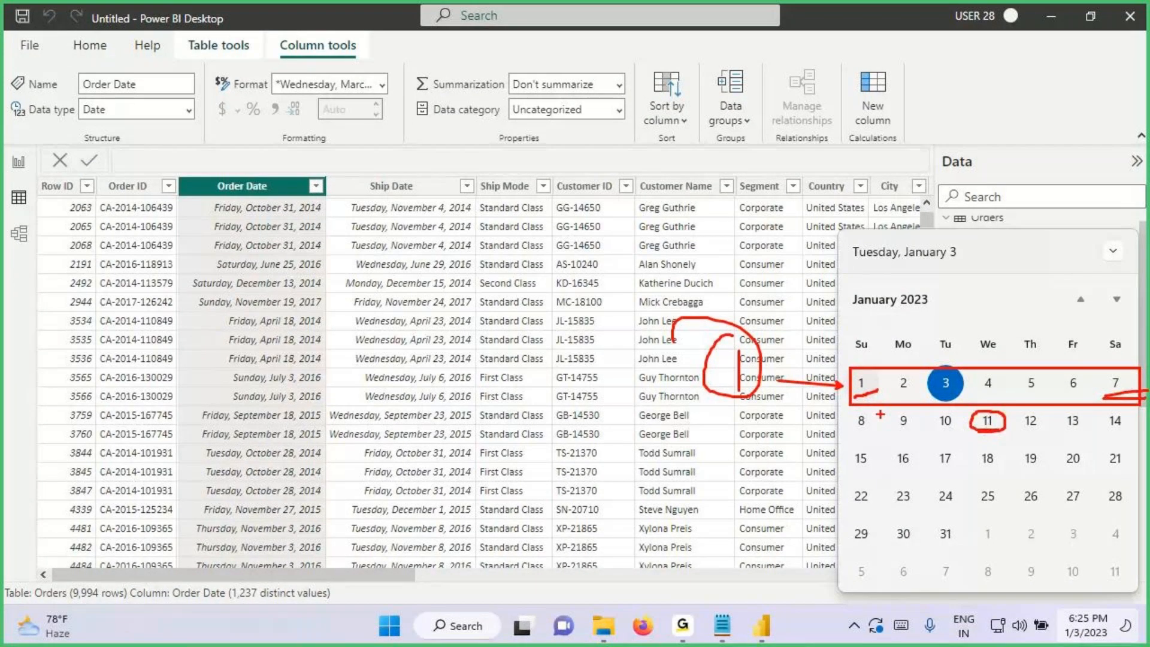
Step: Frame the four remaining January 2023 week rows on the calendar and add arrows pointing to them
left_click_drag(851, 410, 1146, 433)
left_click_drag(802, 427, 771, 429)
left_click_drag(840, 444, 1147, 480)
mouse_move(730, 481)
left_mouse_down()
mouse_move(848, 464)
mouse_move(1147, 525)
left_mouse_up()
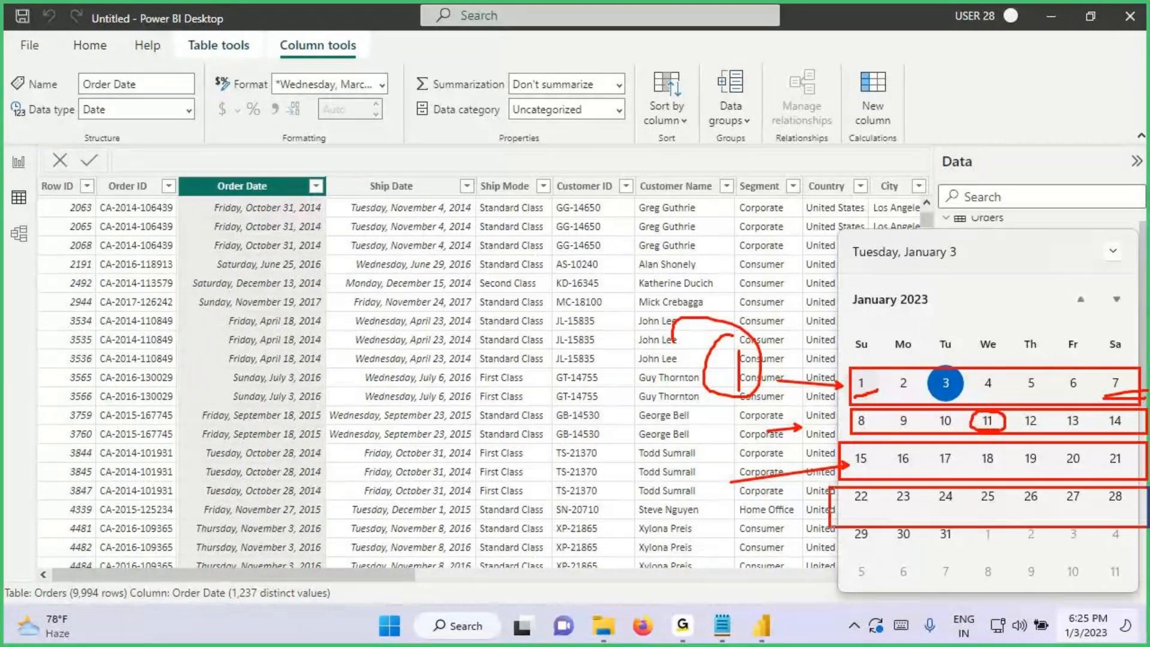
left_click_drag(844, 520, 1147, 550)
left_click_drag(732, 542, 837, 540)
left_click_drag(779, 517, 774, 542)
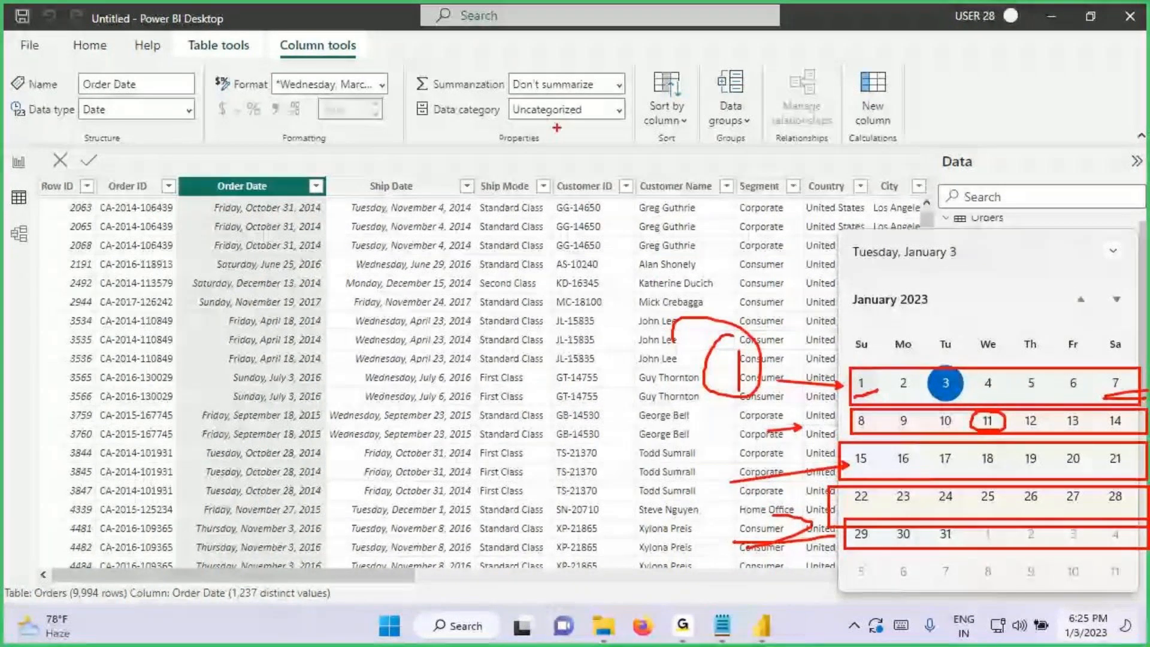
Step: Draw an arrow out of Order Date, underline its October 31, 2014 value, and clear the annotations
left_click_drag(369, 166, 240, 198)
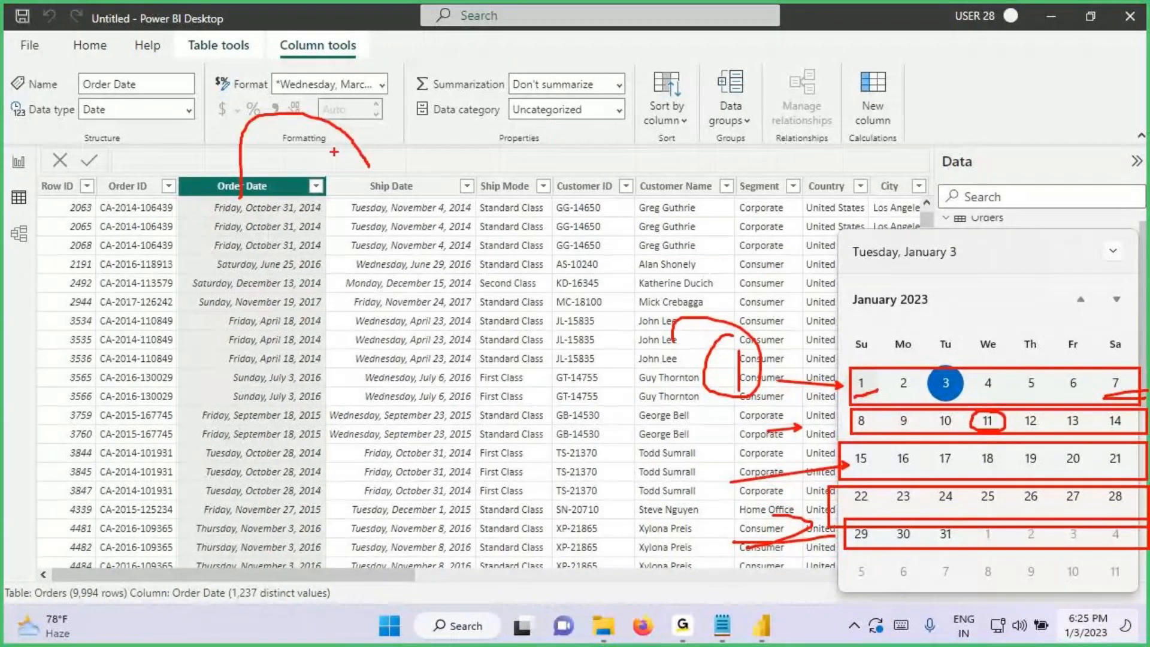
left_click_drag(335, 153, 367, 171)
left_click_drag(374, 140, 343, 199)
left_click_drag(230, 216, 324, 214)
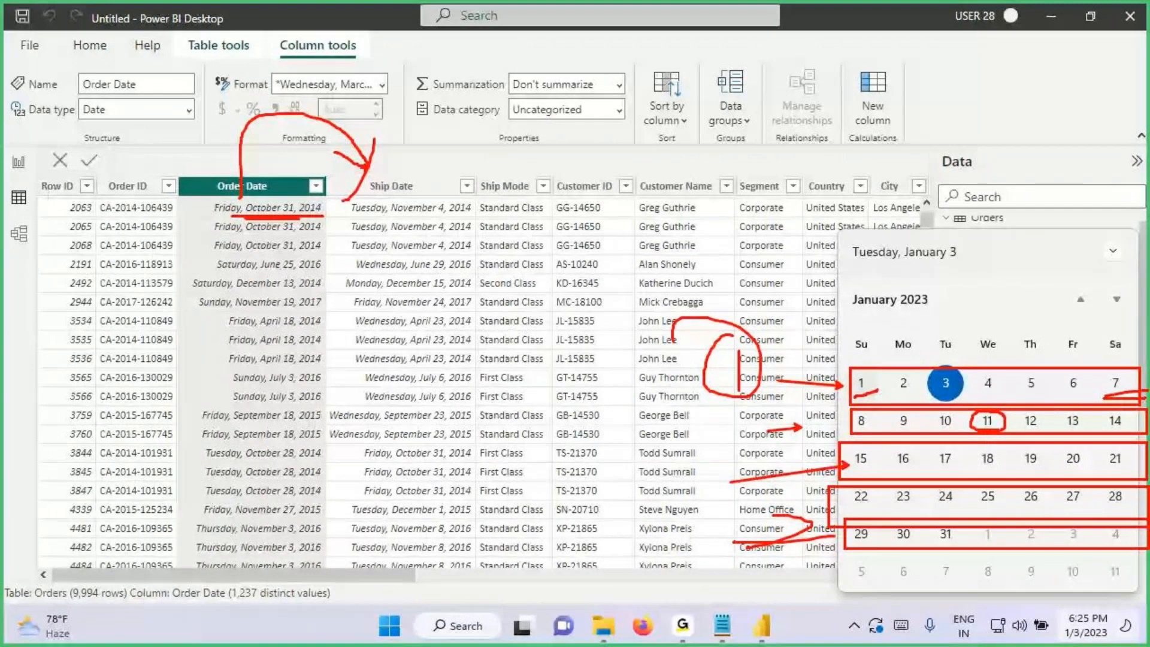
key("Escape")
Step: Circle the Date Hierarchy levels with arrows to each, write "WOM" beside them, and underline the first Order Date value
key("ctrl+2")
mouse_move(1049, 407)
left_mouse_down()
mouse_move(1055, 415)
mouse_move(987, 390)
left_mouse_up()
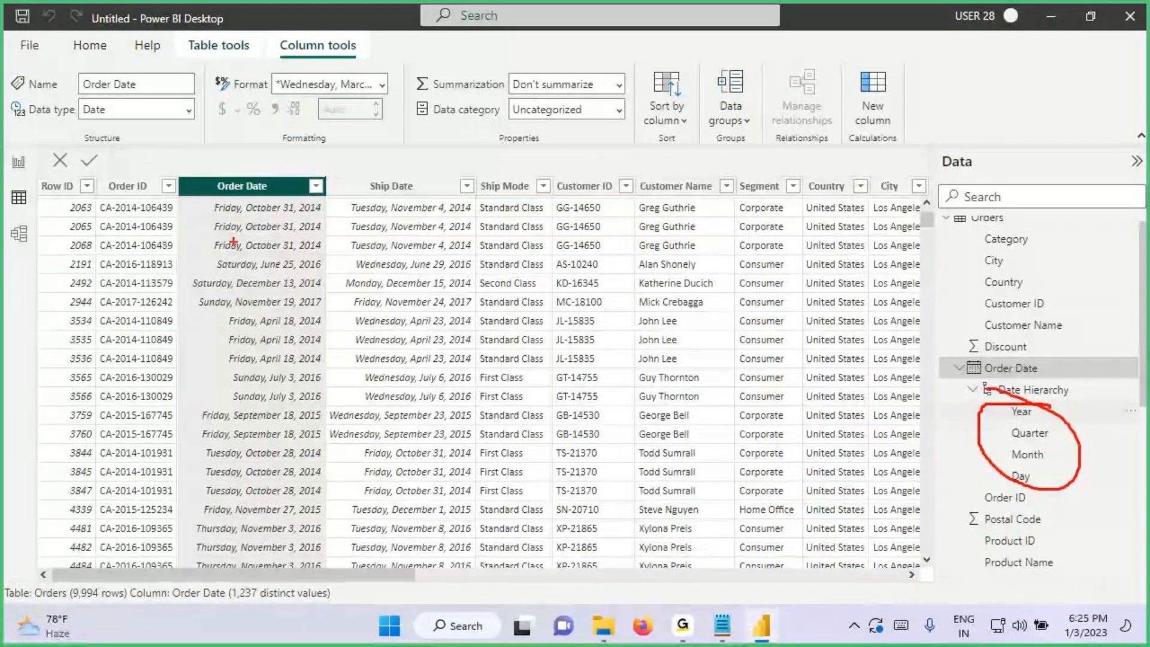
left_click_drag(219, 201, 324, 200)
left_click_drag(1005, 410, 940, 412)
left_click_drag(1005, 432, 949, 434)
mouse_move(1012, 454)
left_mouse_down()
mouse_move(961, 460)
mouse_move(969, 486)
left_mouse_up()
mouse_move(1042, 440)
left_mouse_down()
mouse_move(1085, 479)
mouse_move(1020, 448)
mouse_move(1025, 462)
mouse_move(1085, 461)
mouse_move(1089, 445)
mouse_move(1115, 461)
mouse_move(1149, 435)
mouse_move(1096, 491)
left_mouse_up()
Step: Draw arrows from Order Date through a handwritten "WOM" to the Date Hierarchy levels, then clear the markup
mouse_move(241, 180)
left_mouse_down()
mouse_move(380, 152)
mouse_move(420, 163)
mouse_move(424, 146)
mouse_move(474, 172)
left_mouse_up()
mouse_move(386, 181)
left_mouse_down()
mouse_move(376, 193)
mouse_move(907, 444)
mouse_move(1012, 457)
left_mouse_up()
mouse_move(961, 482)
left_mouse_down()
mouse_move(1012, 460)
mouse_move(1028, 478)
left_mouse_up()
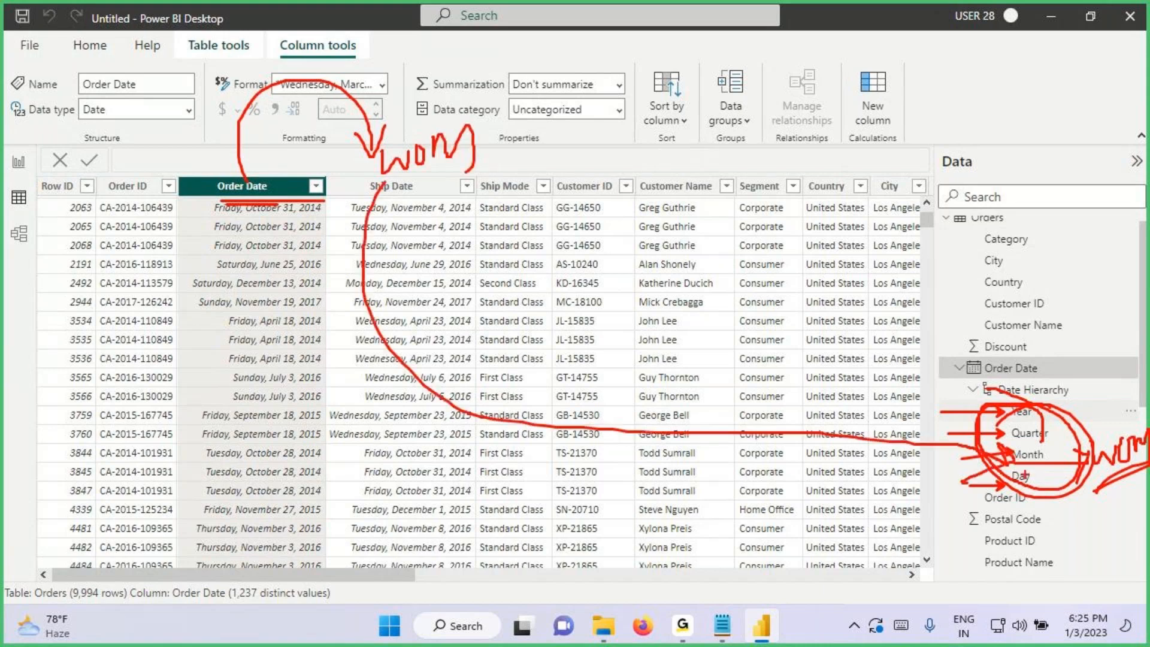
key("ctrl+z")
key("Escape")
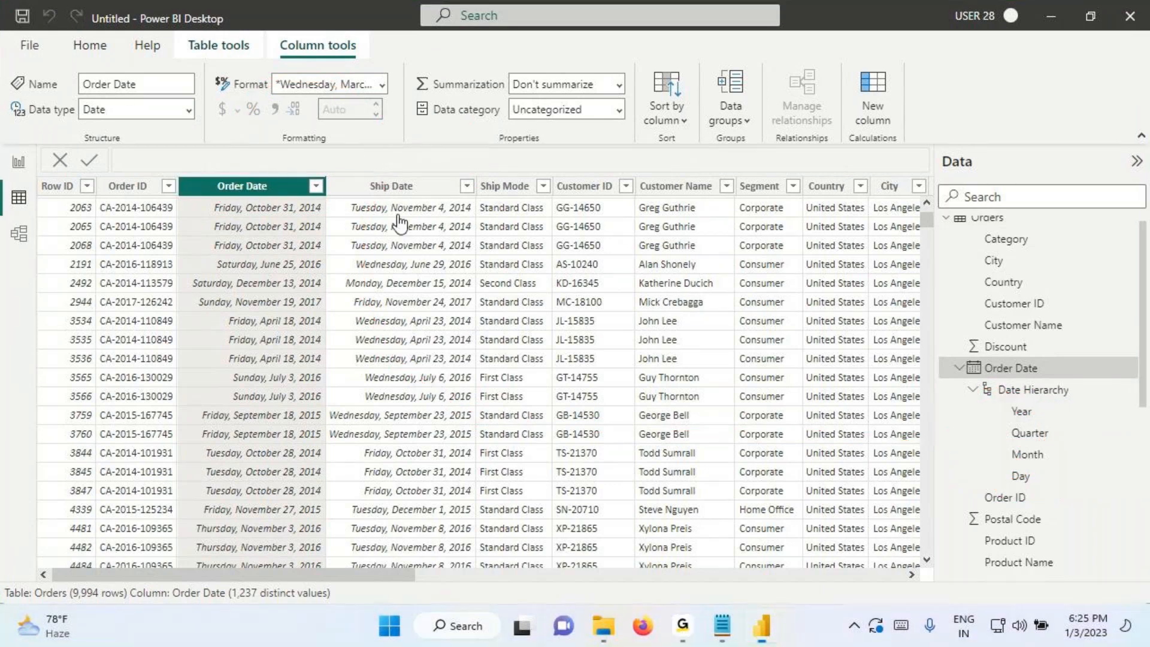
Step: Add a dashed separator at the end of the Notepad notes and copy "System Defined Hierarchies" beneath it
left_click(721, 625)
scroll(75, 183, "up", 2)
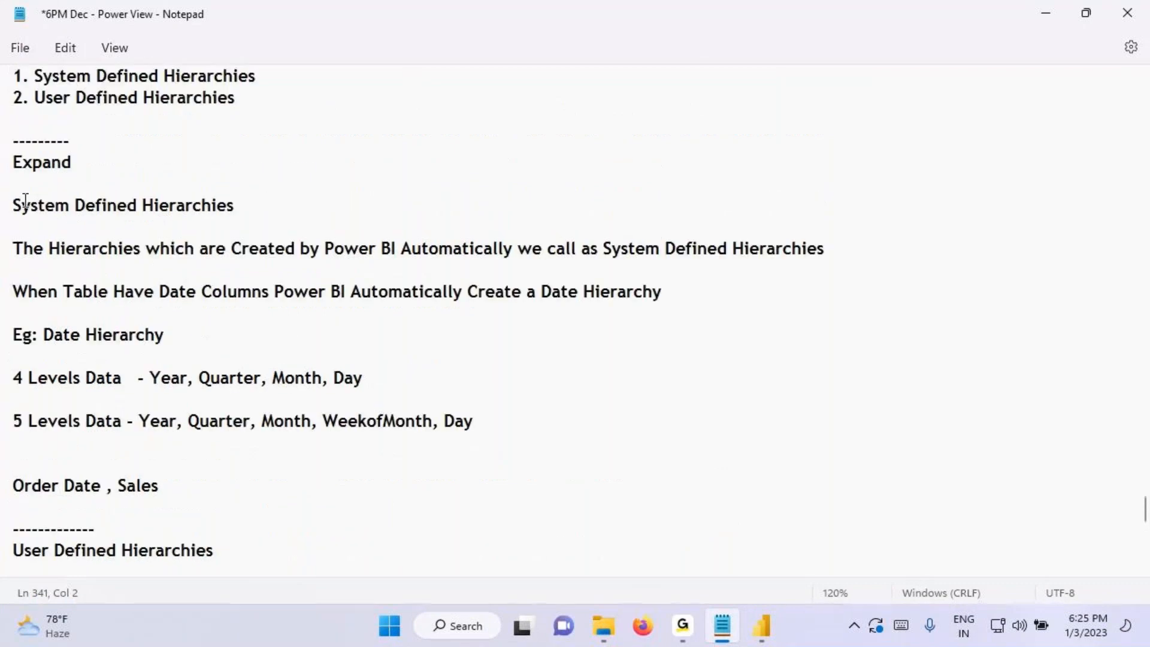
left_click_drag(13, 205, 291, 206)
key("ctrl+c")
scroll(303, 321, "down", 3)
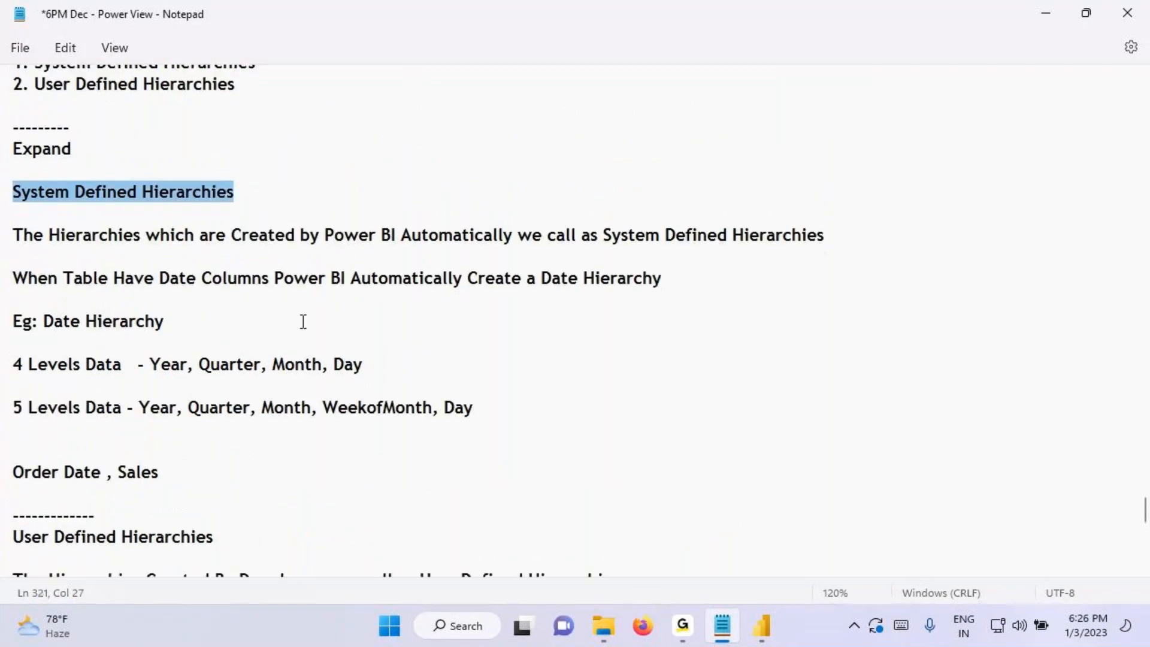
left_click(36, 477)
type("-------------")
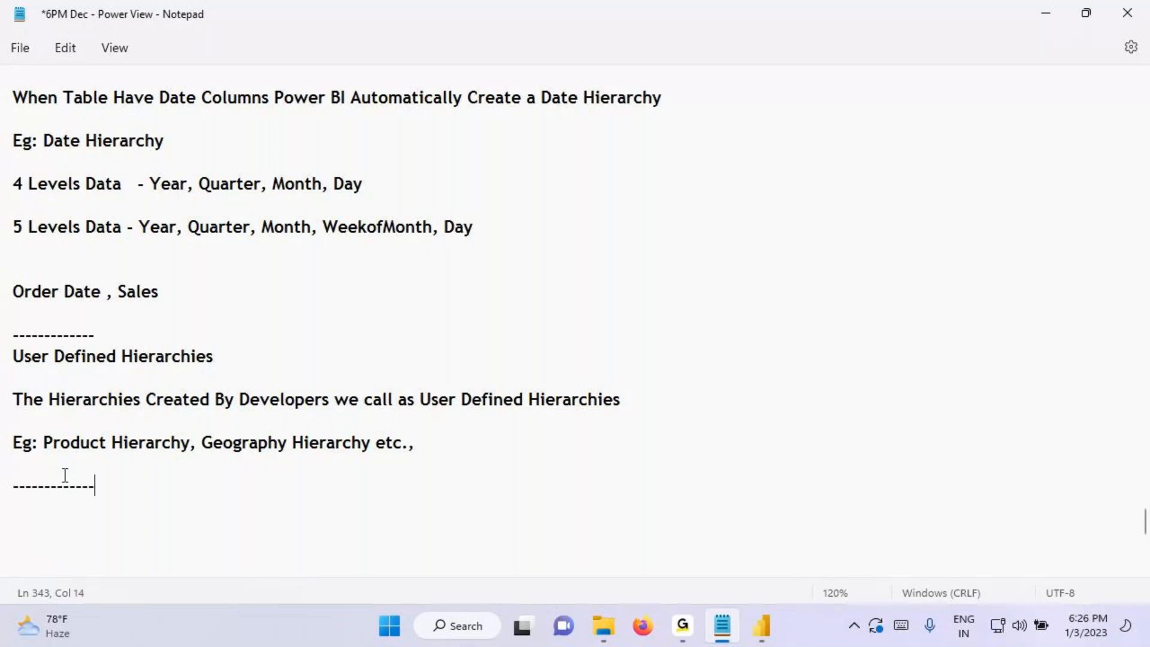
key("Return")
key("ctrl+v")
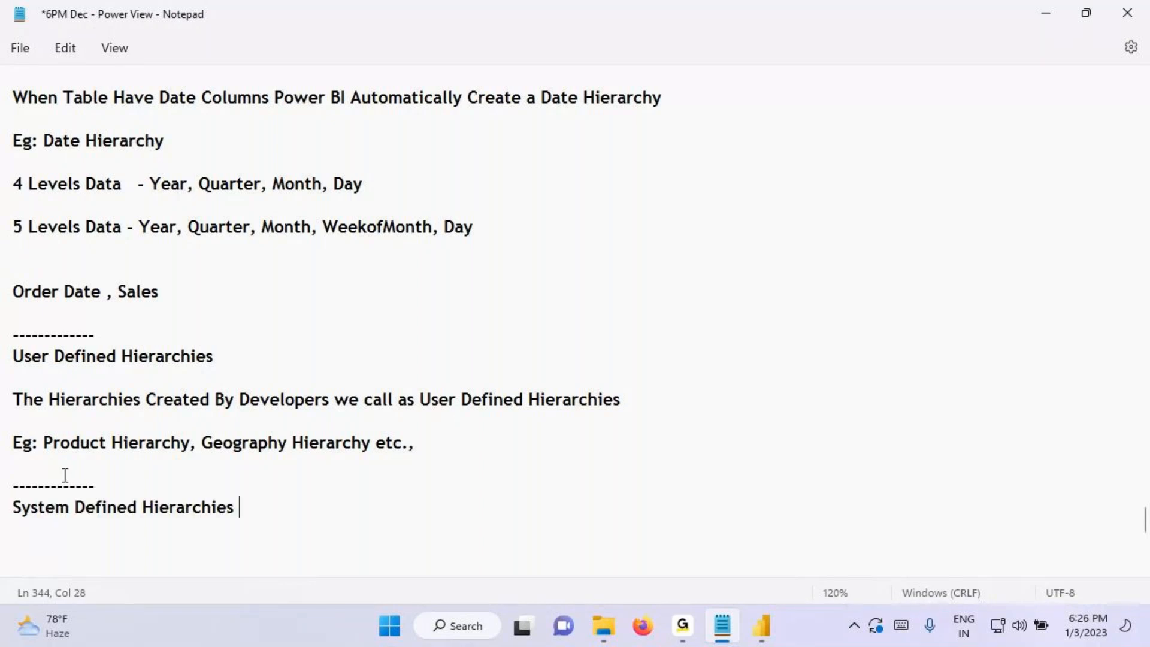
Step: Complete the new line as "System Defined Hierarchies cannot be Modified by the Developers"
type("cannot be")
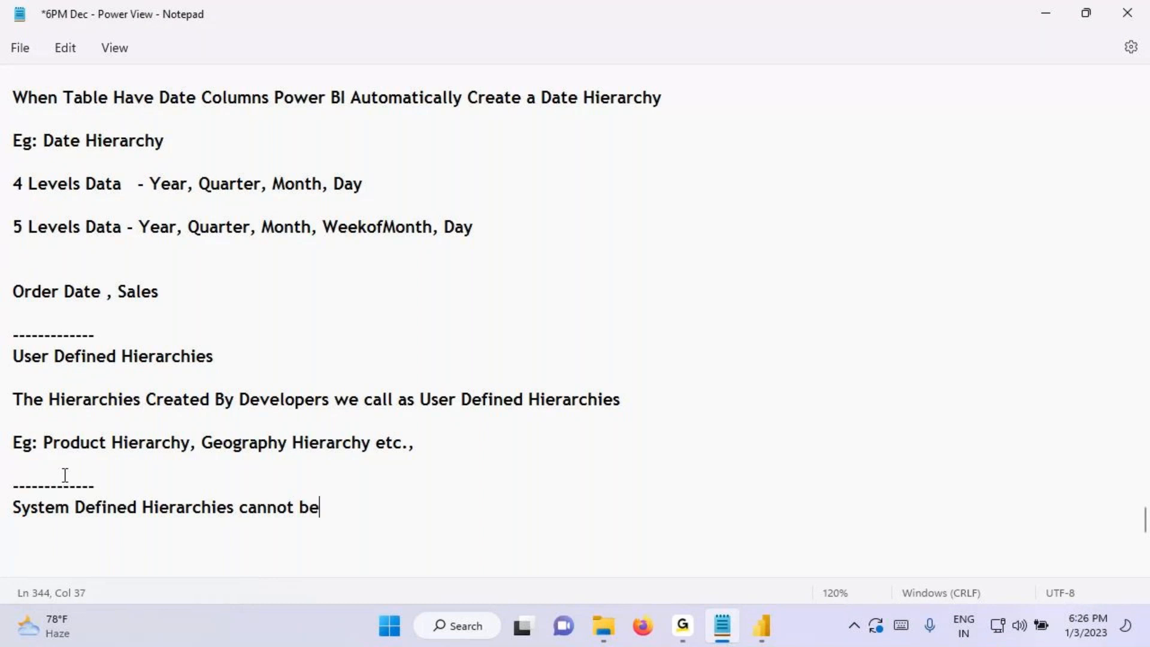
type(" Modified by t")
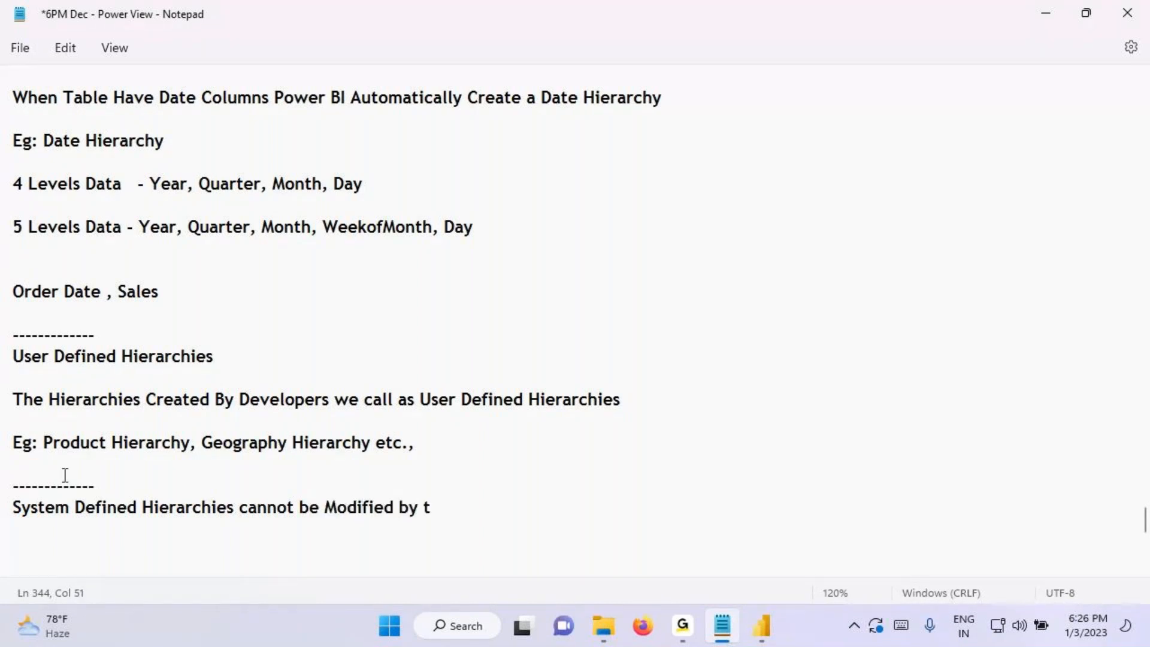
type("he Developers")
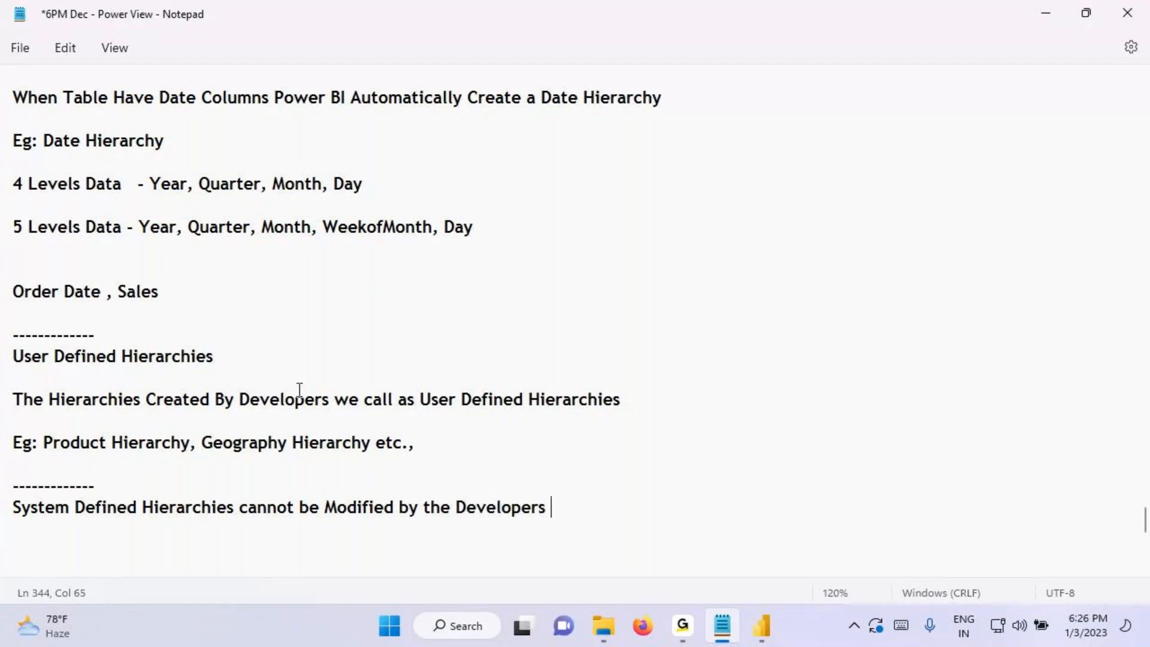
Step: Highlight the level names in the "5 Levels Data" line and switch back to Power BI Desktop
left_click(151, 226)
left_click_drag(152, 224, 301, 230)
left_click(200, 233)
left_click_drag(47, 224, 498, 235)
left_click(153, 229)
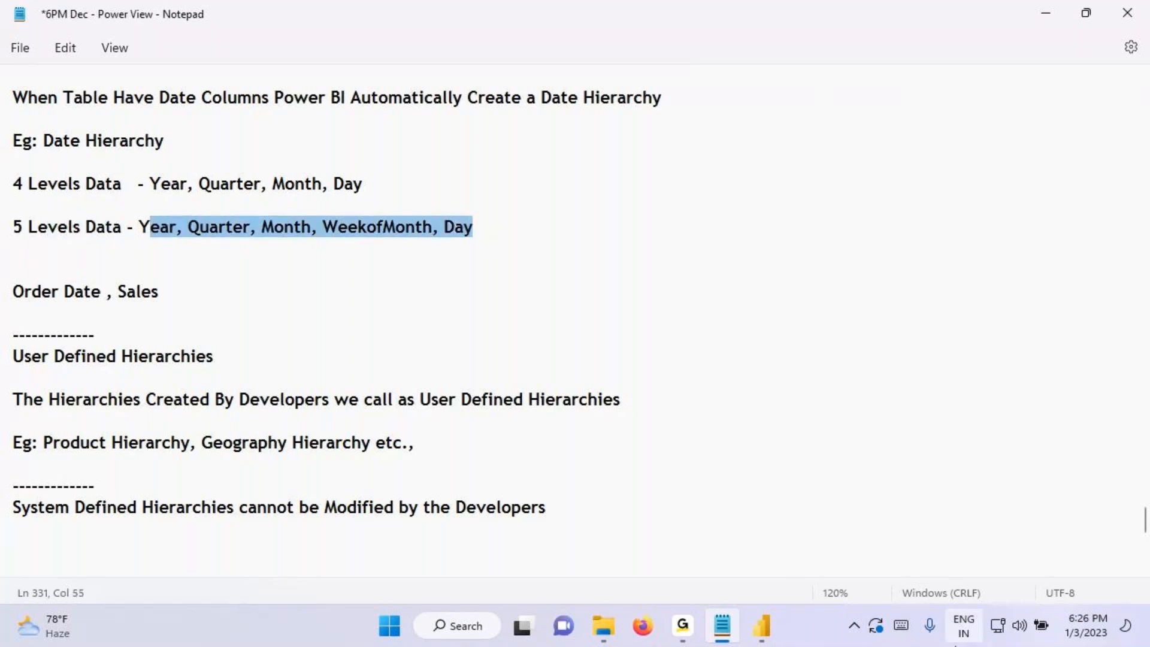
left_click(762, 628)
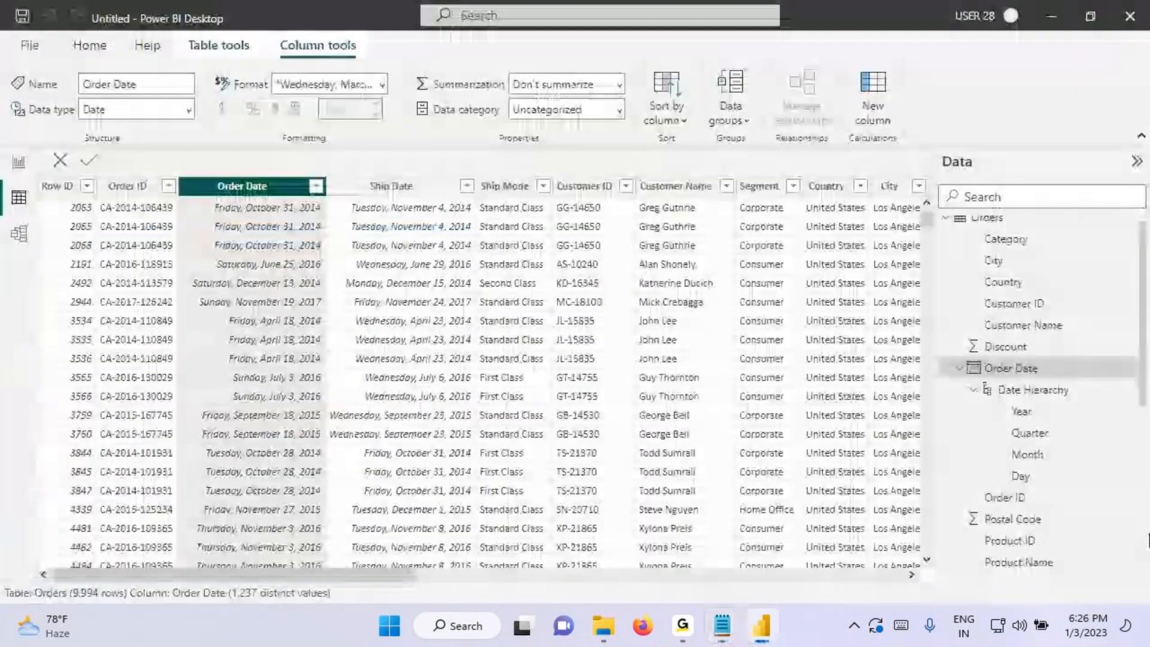
Step: Underline the Order Date header and draw an arrow from it to a handwritten "WOM"
key("ctrl+2")
mouse_move(213, 195)
left_mouse_down()
mouse_move(262, 196)
mouse_move(230, 181)
mouse_move(335, 166)
left_mouse_up()
left_click_drag(324, 159, 366, 139)
mouse_move(374, 151)
left_mouse_down()
mouse_move(379, 179)
mouse_move(401, 147)
left_mouse_up()
mouse_move(416, 143)
left_mouse_down()
mouse_move(415, 157)
mouse_move(426, 143)
left_mouse_up()
left_click_drag(433, 147, 451, 161)
left_click_drag(264, 185, 317, 186)
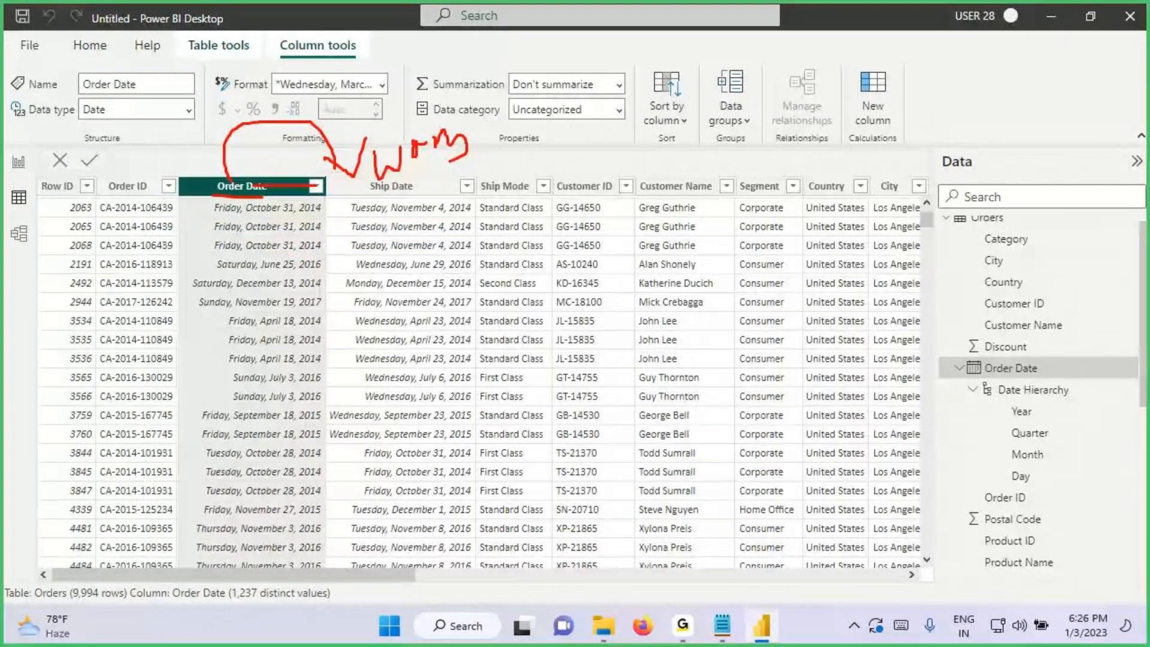
Step: Draw an arrow from "WOM" to the Date Hierarchy, circle the hierarchy, and cross it out
mouse_move(412, 178)
left_mouse_down()
mouse_move(733, 411)
mouse_move(1026, 479)
mouse_move(1067, 431)
left_mouse_up()
mouse_move(970, 460)
left_mouse_down()
mouse_move(996, 396)
mouse_move(1065, 366)
left_mouse_up()
left_click_drag(996, 374, 1068, 444)
mouse_move(987, 286)
left_mouse_down()
mouse_move(987, 362)
mouse_move(996, 351)
left_mouse_up()
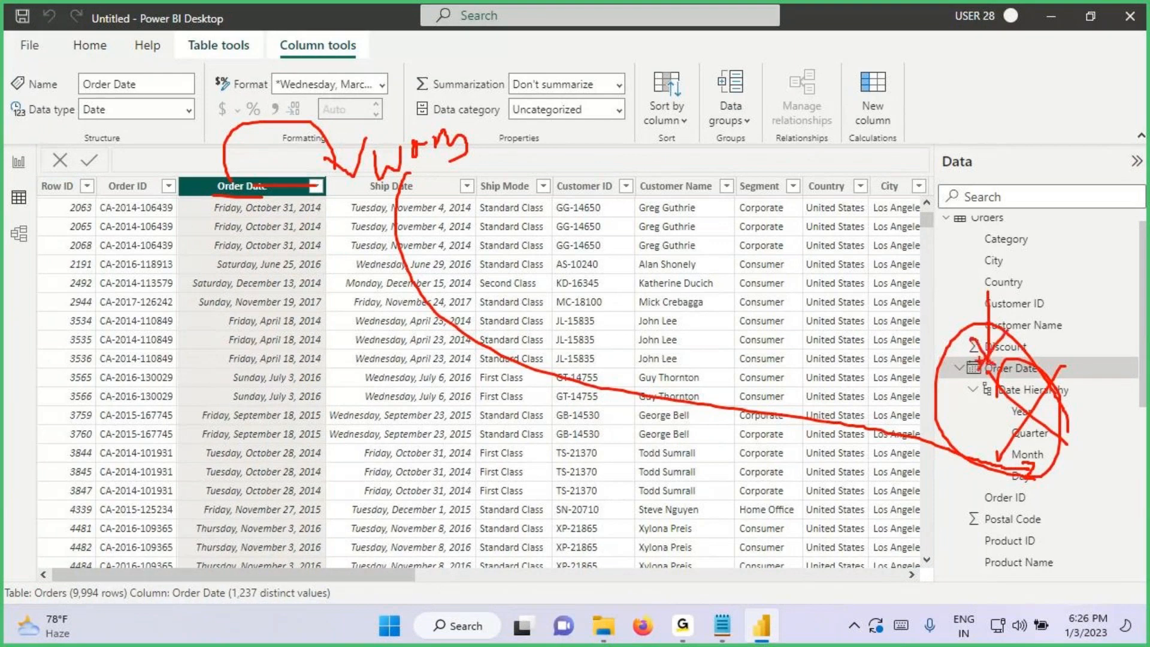
Step: Clear the existing annotations and draw a large red cross over the Date Hierarchy and its levels under Order Date
key("Escape")
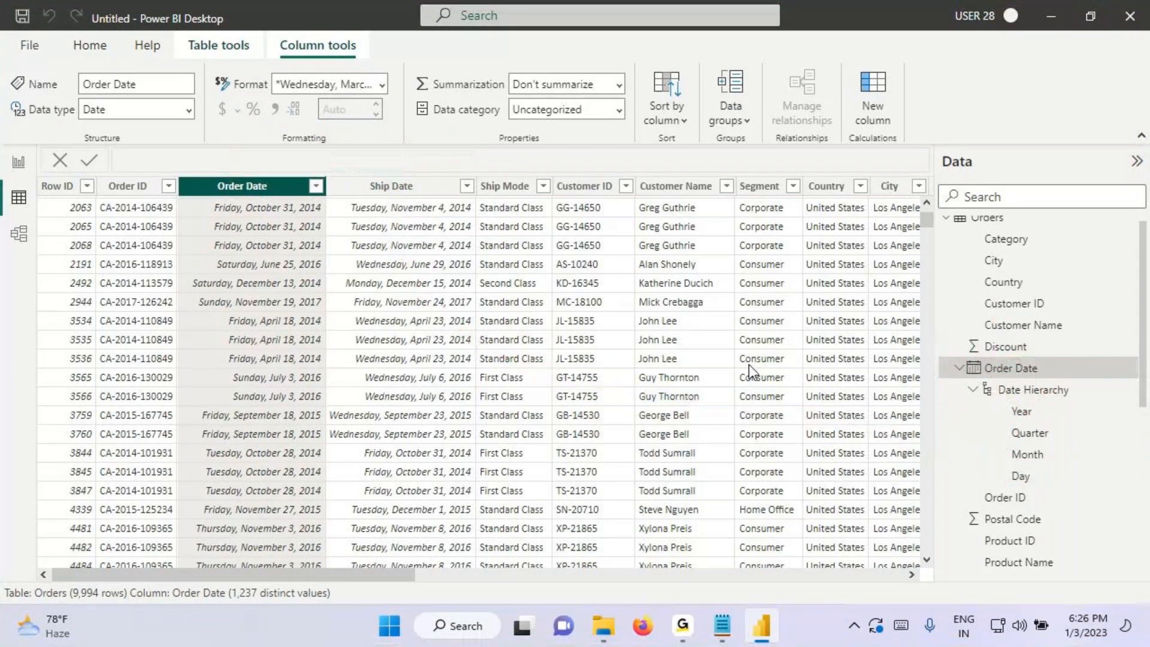
key("ctrl+2")
left_click_drag(1059, 371, 987, 500)
left_click_drag(996, 383, 1080, 490)
left_click_drag(1068, 374, 994, 488)
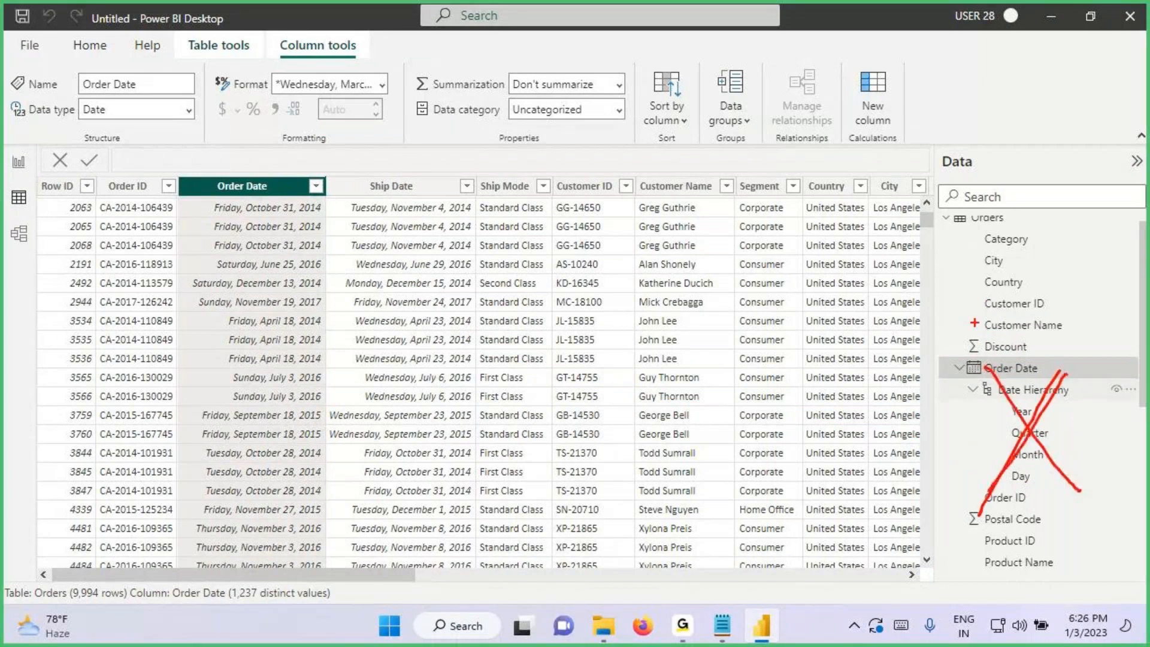
left_click_drag(975, 324, 1082, 458)
Step: Handwrite "5 Le" above the Order Date column and underline it
left_click_drag(292, 37, 240, 83)
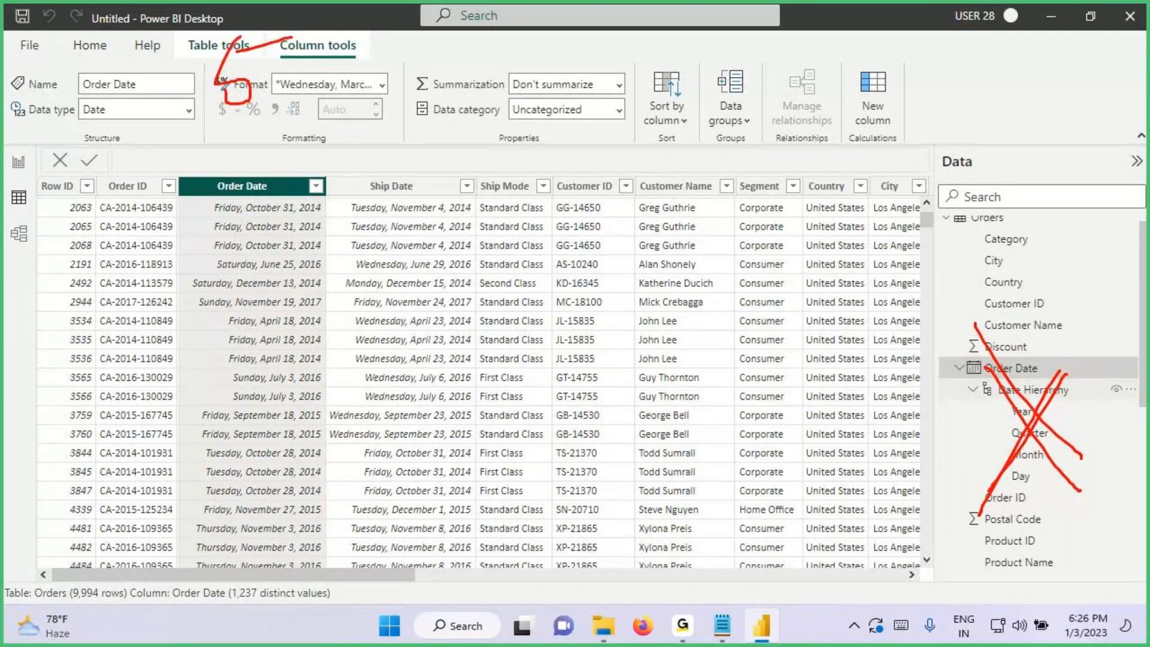
mouse_move(286, 42)
left_mouse_down()
mouse_move(343, 99)
mouse_move(445, 77)
left_mouse_up()
left_click_drag(268, 124, 488, 56)
Step: Circle the Order Date header and draw arrows from it to handwritten "Y", "Q" and "M" labels
mouse_move(204, 196)
left_mouse_down()
mouse_move(296, 195)
mouse_move(267, 193)
mouse_move(188, 267)
left_mouse_up()
mouse_move(251, 241)
left_mouse_down()
mouse_move(186, 266)
mouse_move(189, 303)
left_mouse_up()
left_click_drag(187, 284, 160, 353)
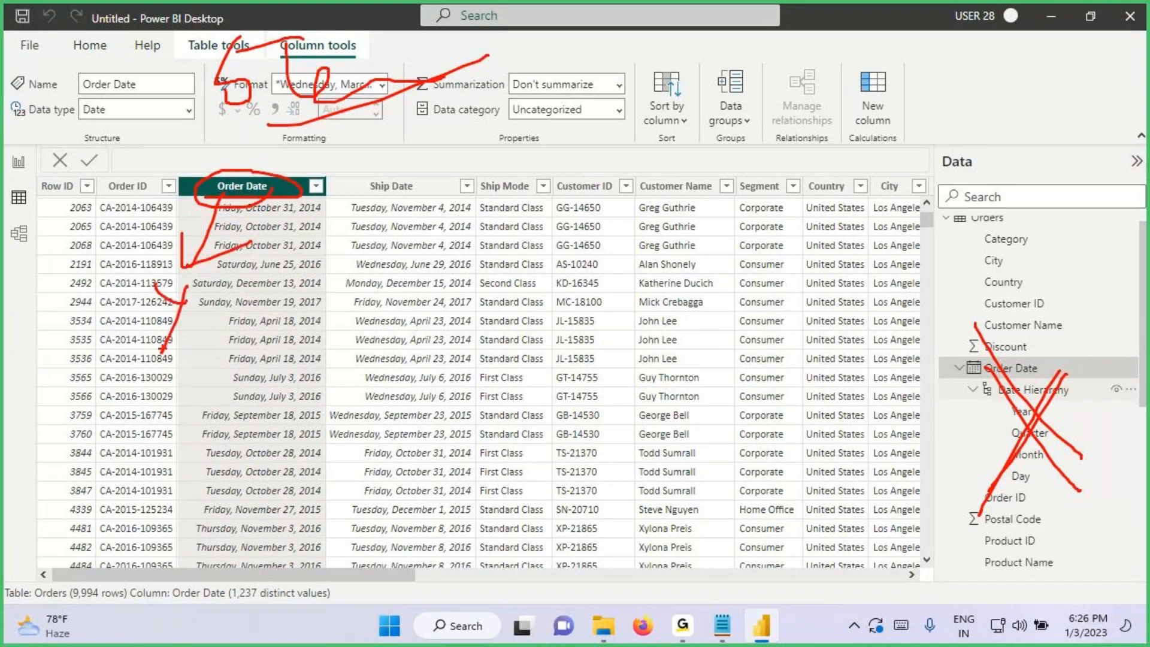
left_click_drag(231, 209, 276, 282)
left_click_drag(295, 241, 277, 282)
mouse_move(241, 299)
left_mouse_down()
mouse_move(258, 296)
mouse_move(277, 419)
left_mouse_up()
left_click_drag(246, 223, 326, 295)
left_click_drag(407, 301, 470, 294)
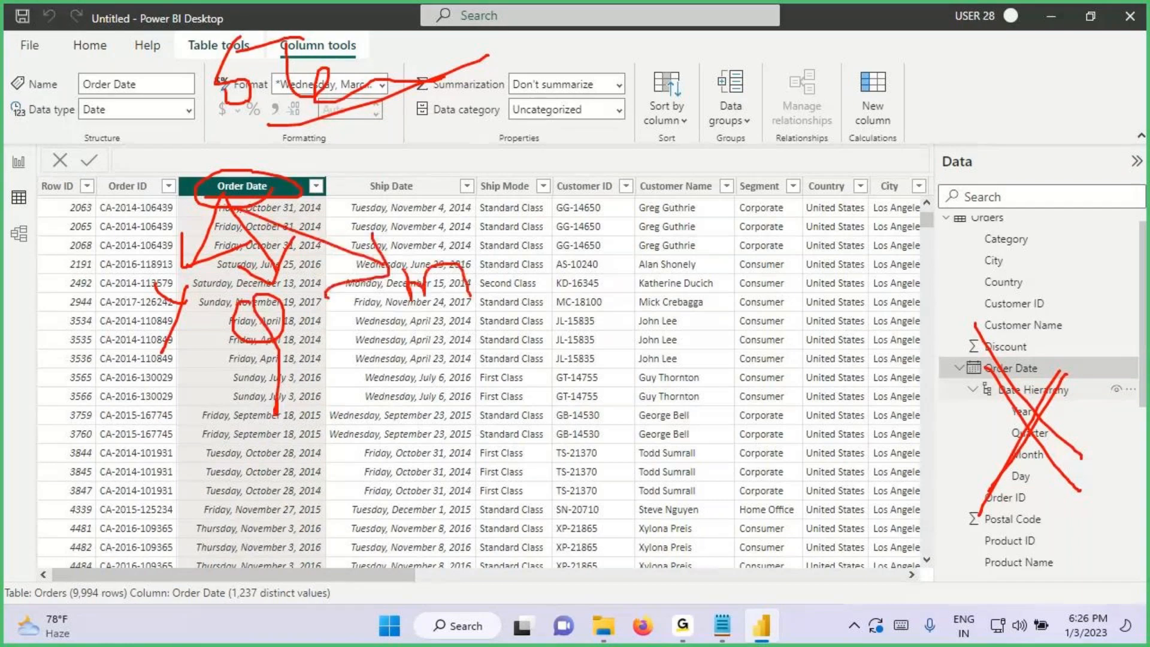
Step: Draw arrows from Order Date to handwritten "WOM" and "Day" labels and loop a line around the level labels
left_click_drag(288, 192, 542, 227)
left_click_drag(542, 228, 500, 263)
mouse_move(596, 185)
left_mouse_down()
mouse_move(616, 210)
mouse_move(620, 183)
left_mouse_up()
mouse_move(640, 173)
left_mouse_down()
mouse_move(640, 197)
mouse_move(627, 180)
left_mouse_up()
left_click_drag(672, 191, 716, 163)
mouse_move(318, 186)
left_mouse_down()
mouse_move(753, 60)
mouse_move(803, 59)
mouse_move(813, 113)
left_mouse_up()
mouse_move(799, 41)
left_mouse_down()
mouse_move(395, 222)
mouse_move(134, 302)
mouse_move(752, 48)
left_mouse_up()
Step: Draw a downward arrow over the Segment column, handwrite a short note starting with "U" beside it, and switch to Notepad
left_click_drag(769, 163, 818, 246)
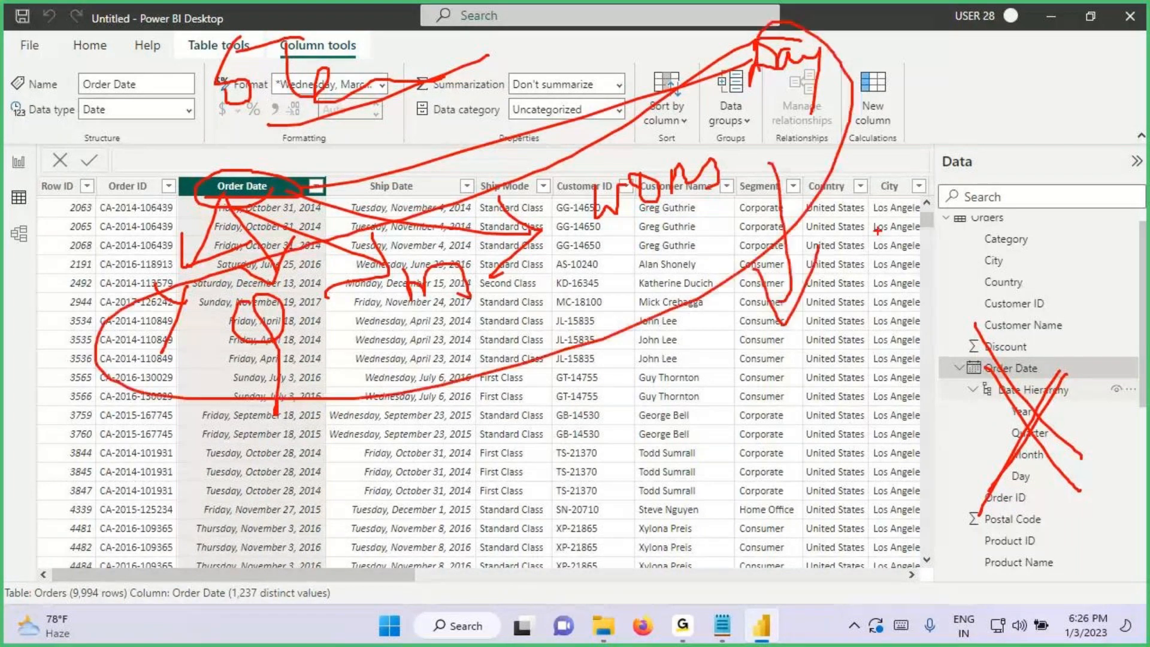
left_click_drag(866, 190, 903, 192)
left_click_drag(933, 162, 925, 241)
left_click_drag(967, 208, 1033, 163)
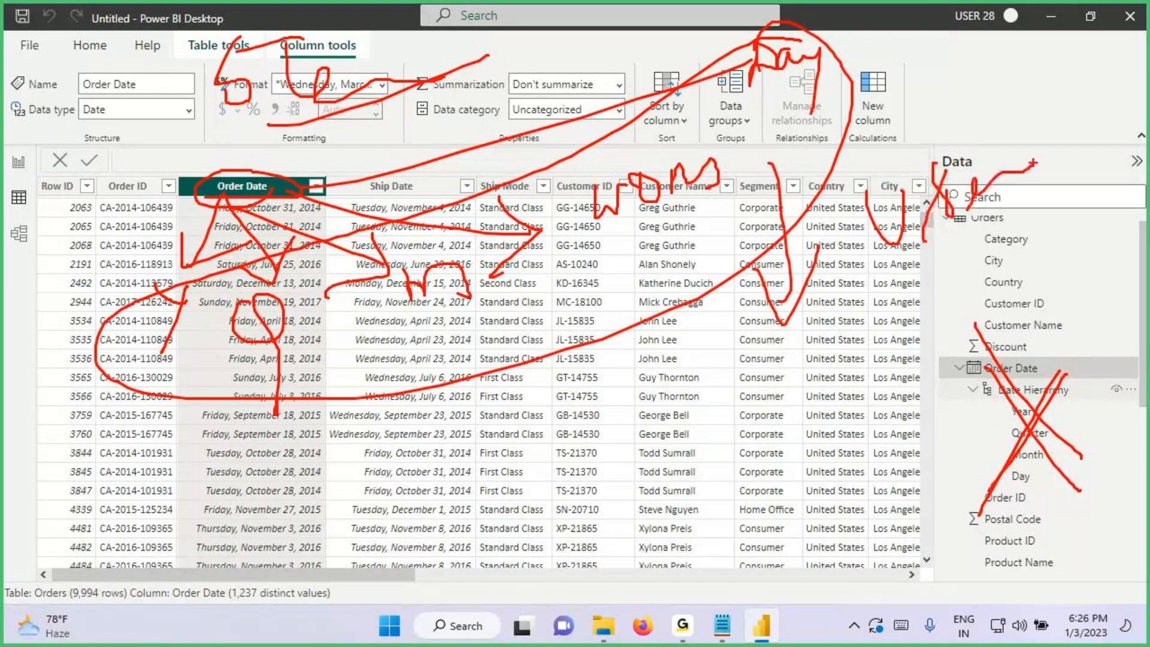
left_click_drag(917, 249, 941, 240)
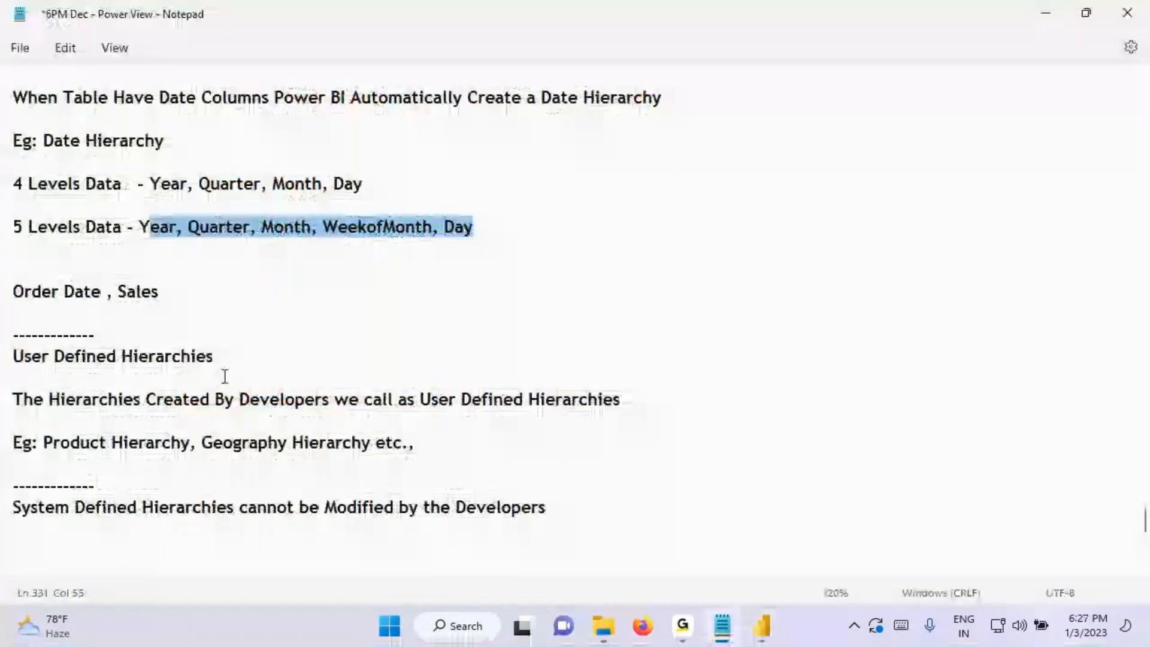
Step: Copy the whole "5 Levels Data" line to below the note that System Defined Hierarchies cannot be modified
left_click(10, 231)
key("ctrl+c")
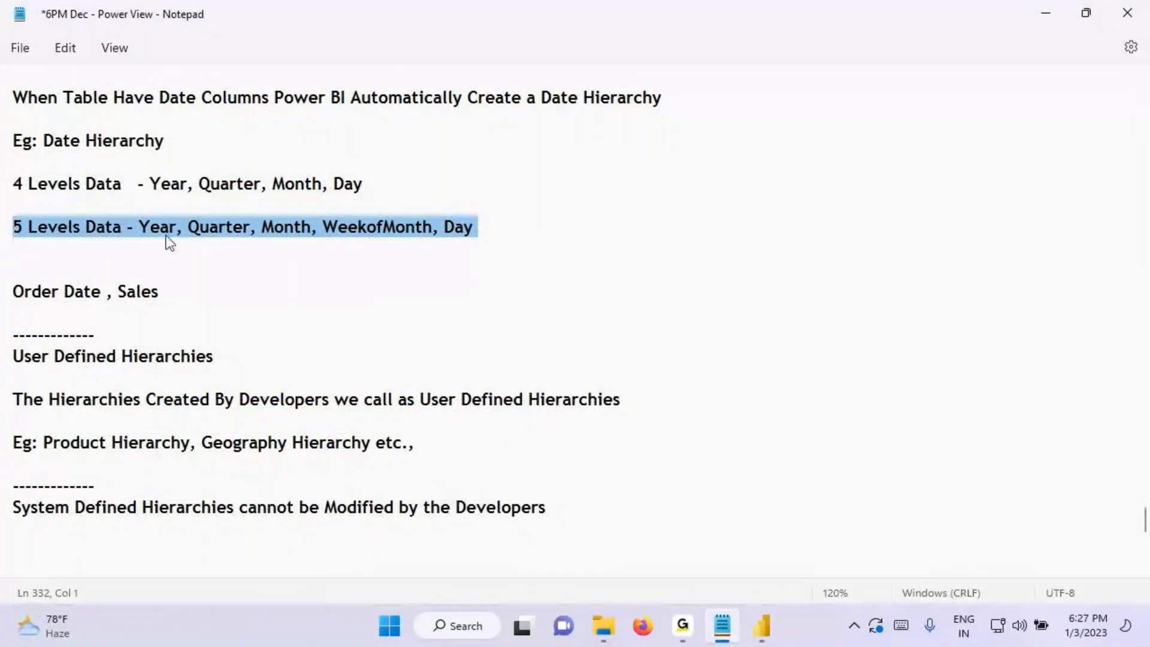
scroll(184, 440, "down", 4)
left_click(59, 310)
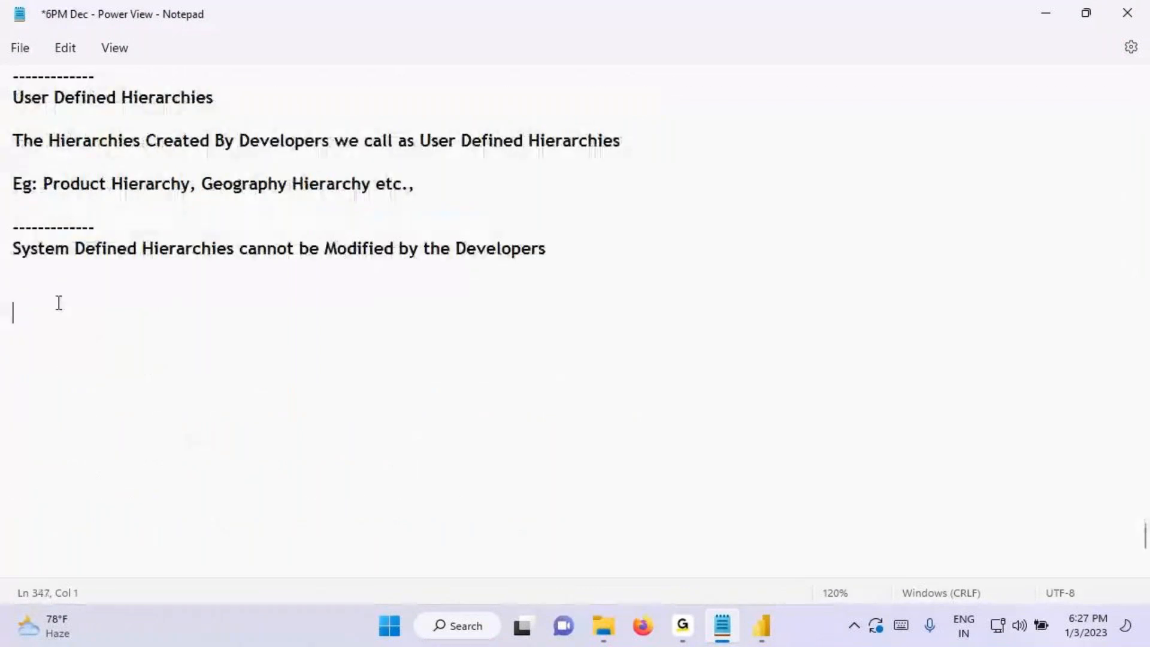
key("ctrl+v")
Step: Below the copied line, add "Power BI Developeer Need to Create a user Defined Date Hierarchy", separated by a blank line
left_click(485, 311)
key("Return")
key("Return")
type("Power BI")
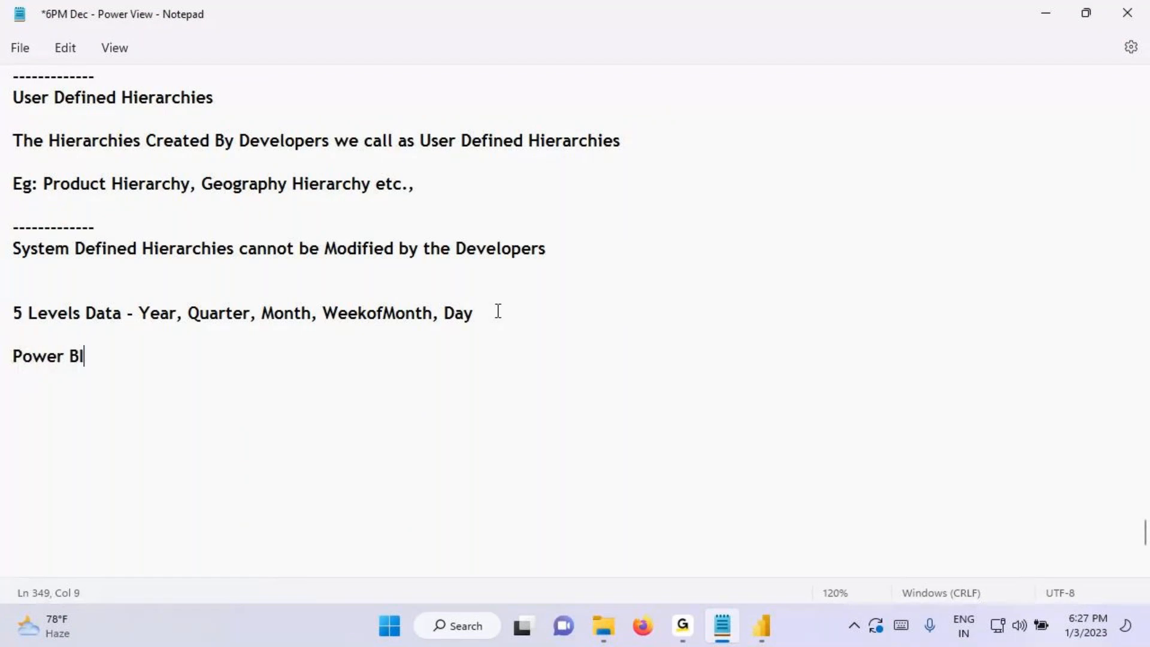
type(" Developeer ")
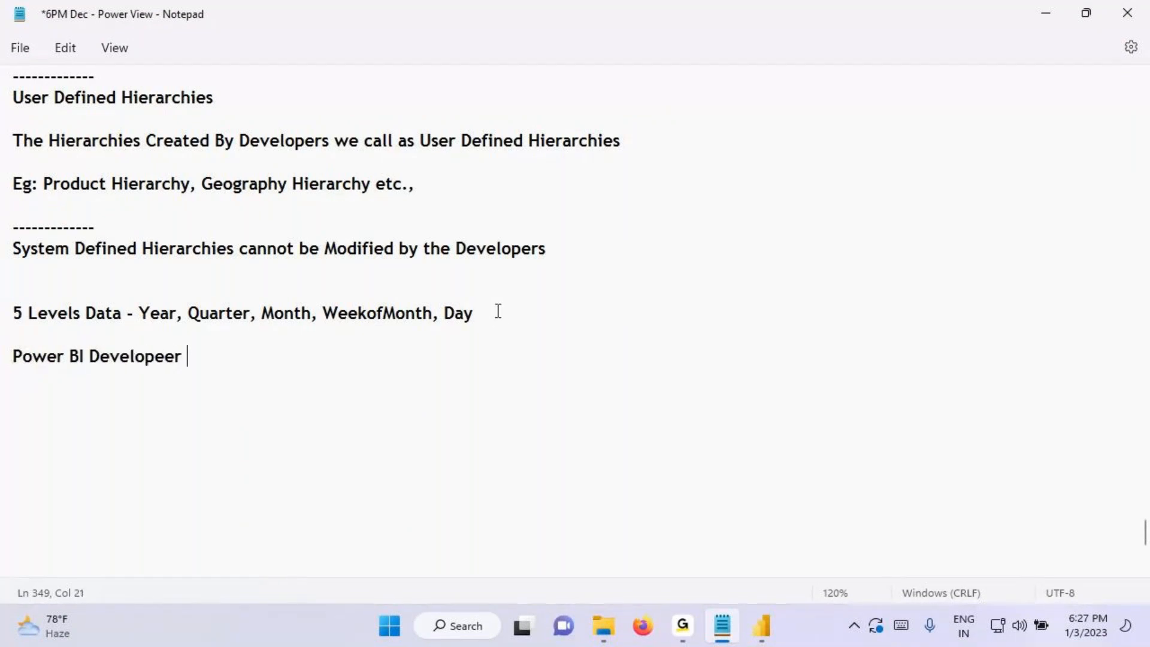
type("Need to C")
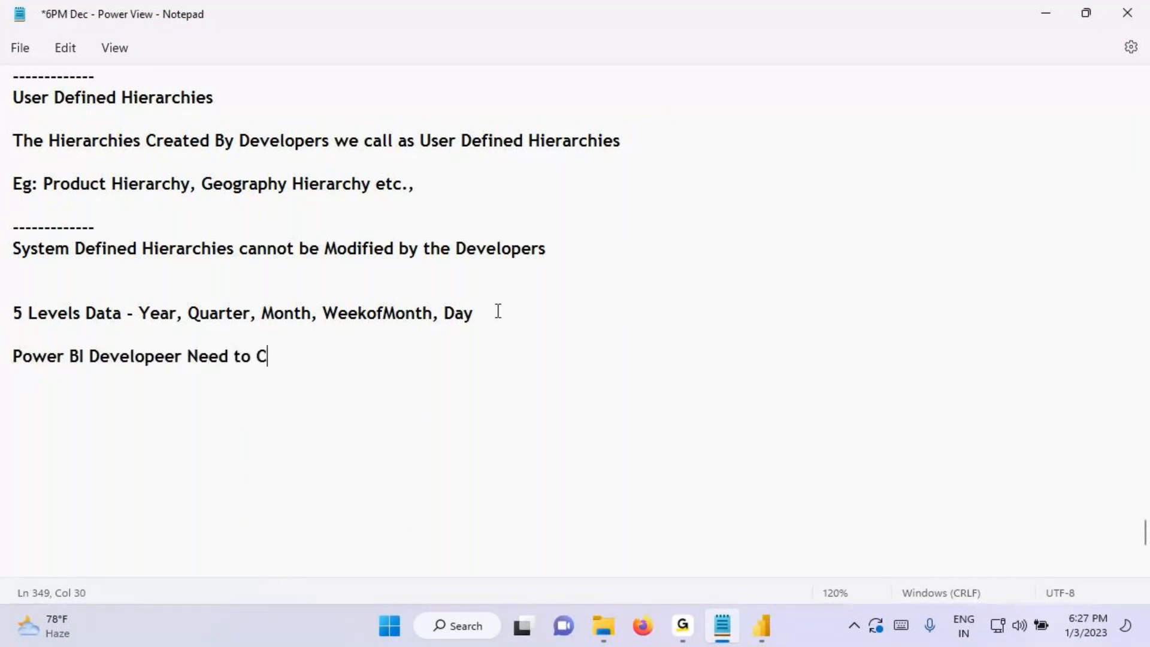
type("reate a user")
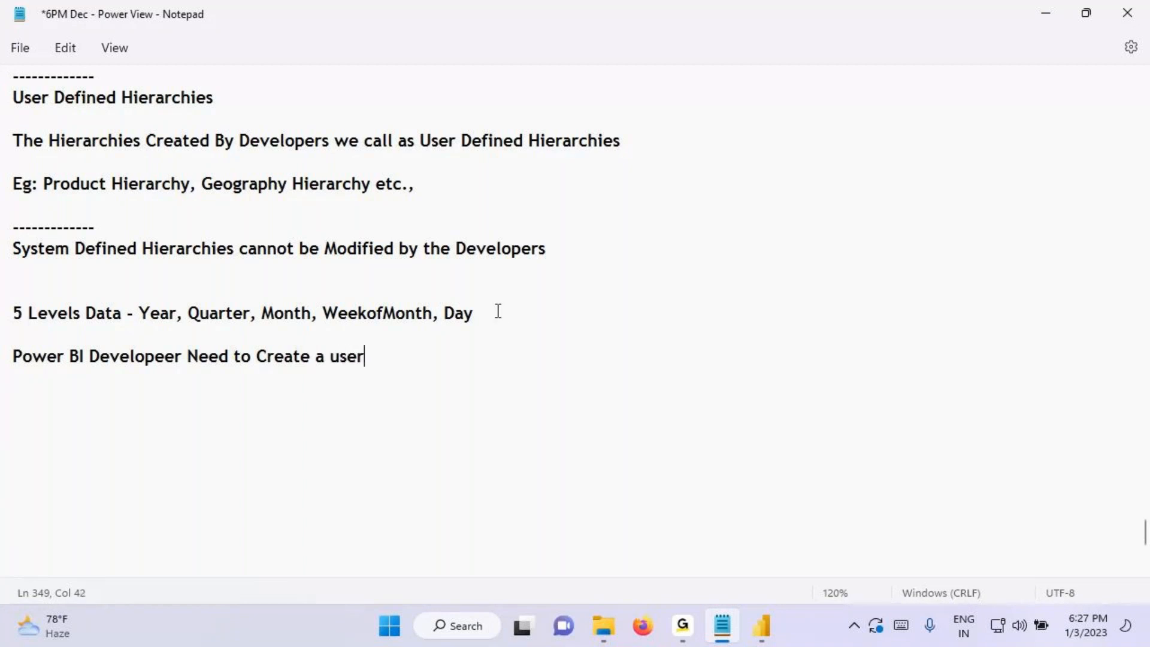
type(" Defined")
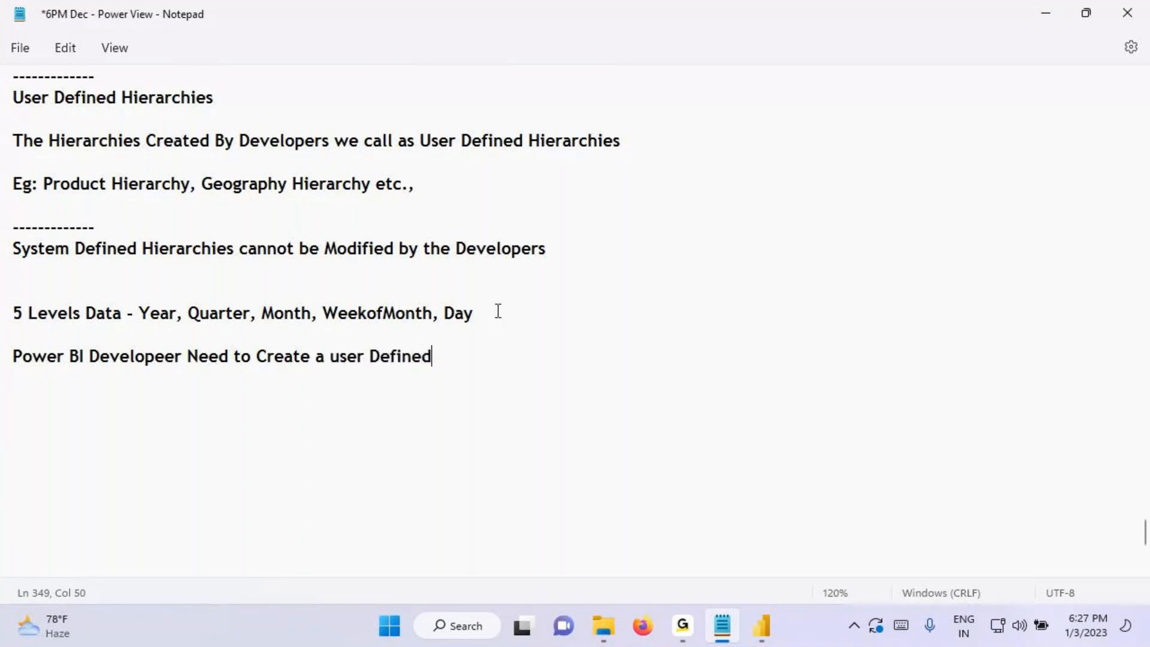
type(" Date Hierarchy")
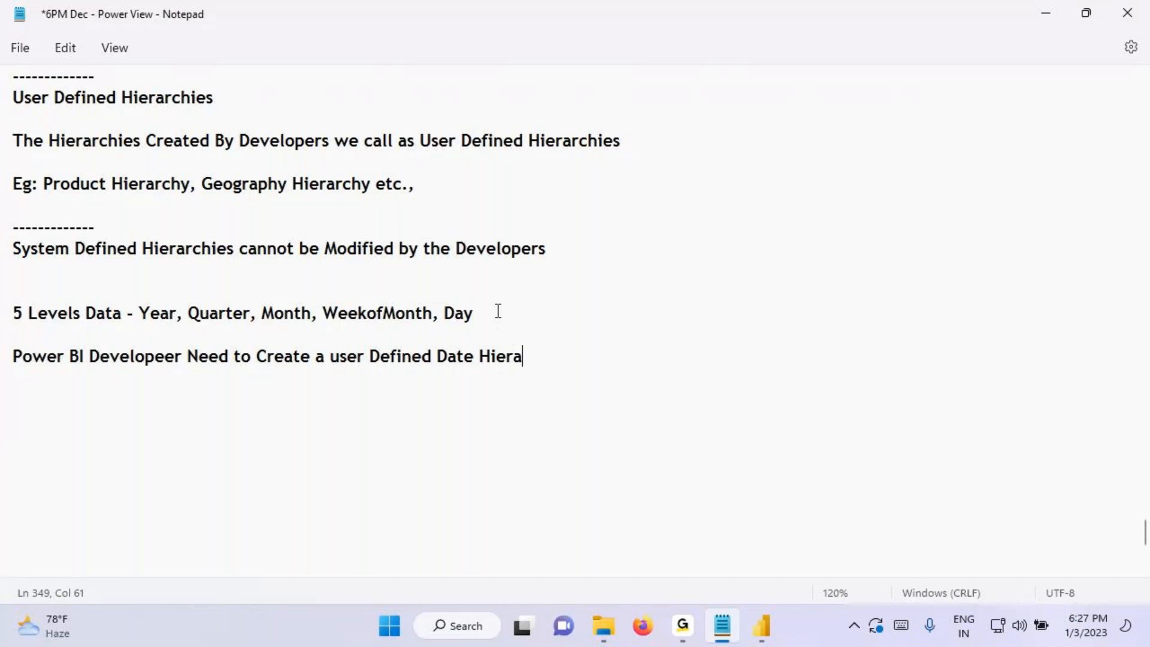
Step: Save the Notepad notes and switch to Power BI Desktop to point out the Date Hierarchy under Order Date
key("ctrl+s")
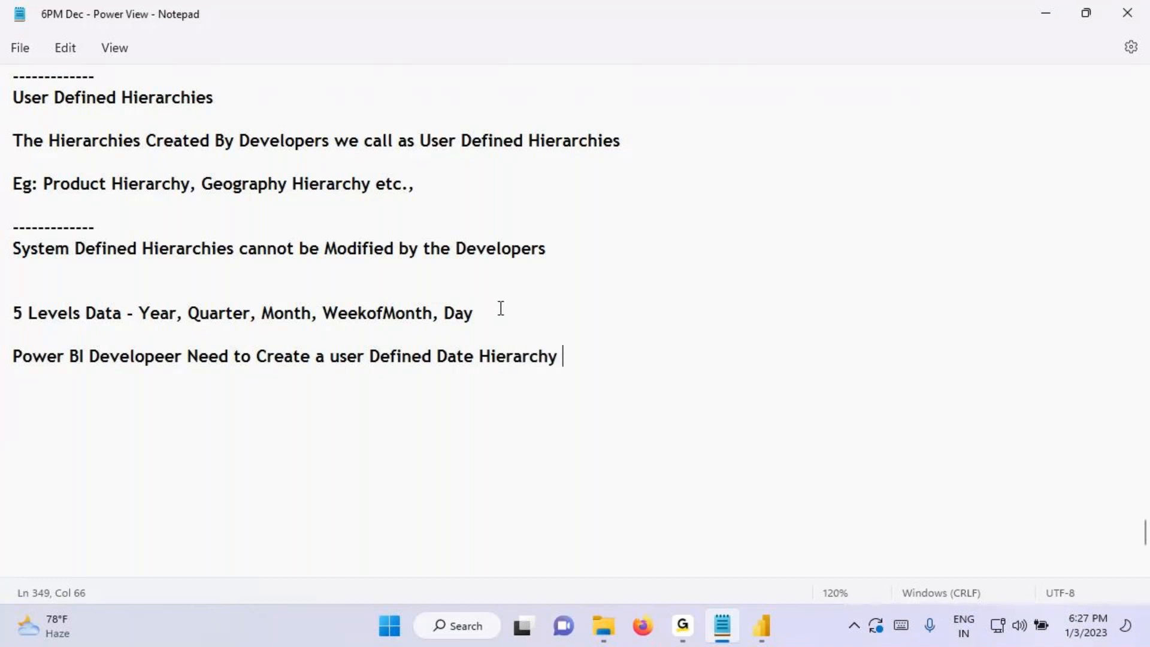
left_click(759, 623)
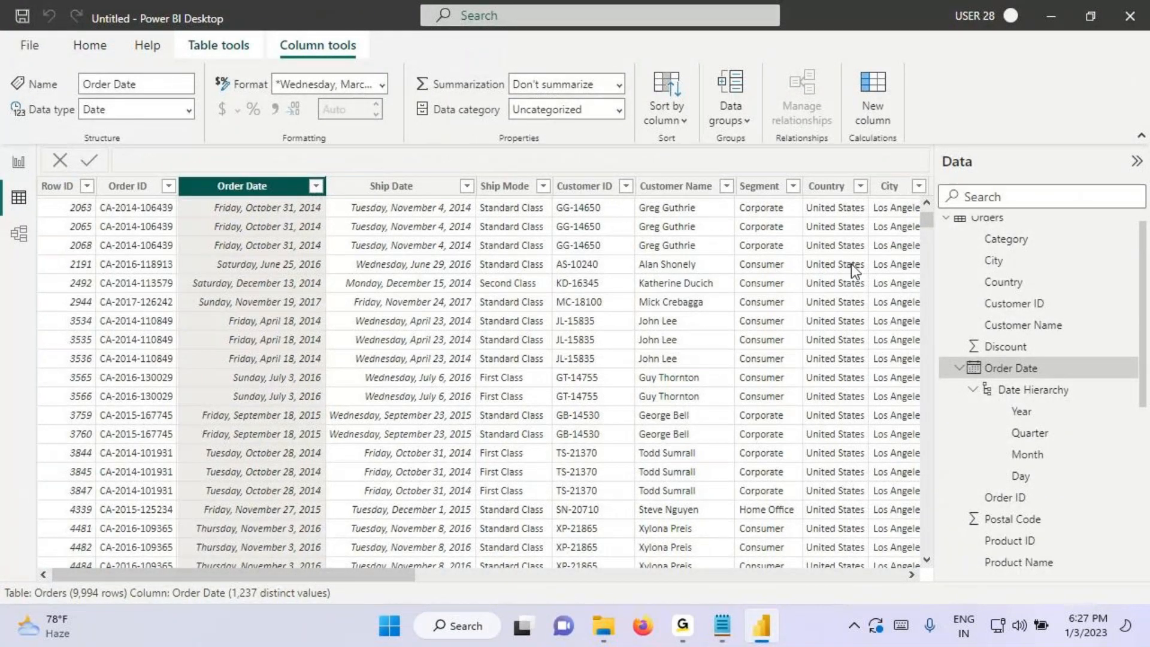
key("ctrl+2")
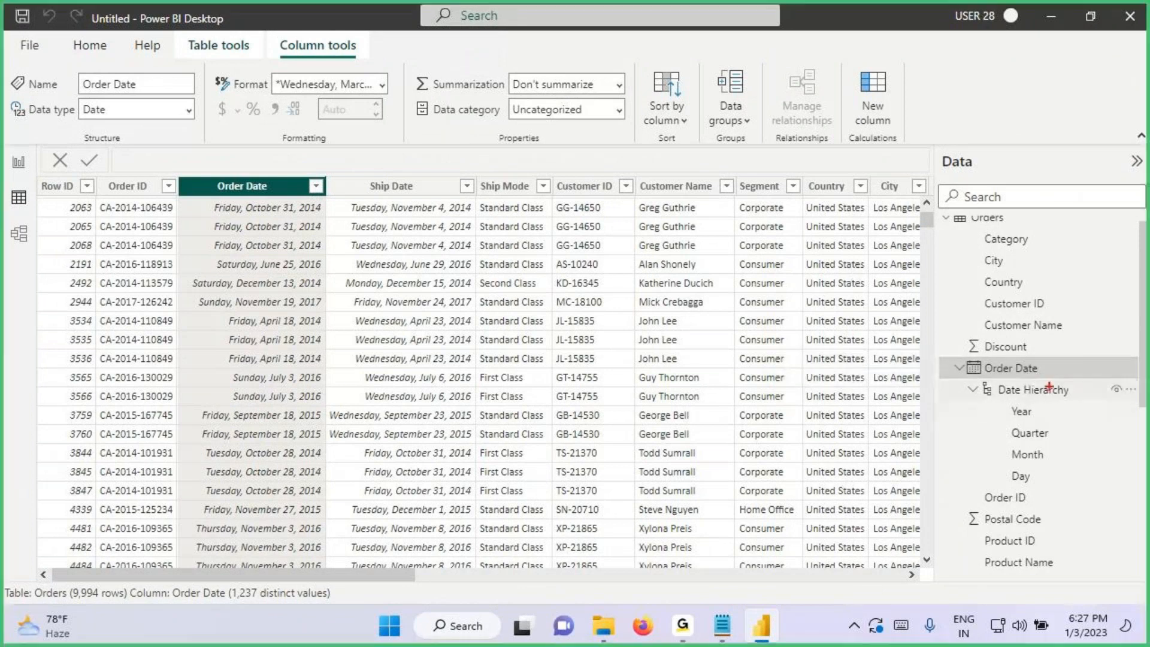
mouse_move(1054, 374)
left_mouse_down()
mouse_move(1022, 368)
mouse_move(1045, 367)
mouse_move(1004, 322)
mouse_move(1001, 366)
mouse_move(1063, 378)
mouse_move(996, 353)
left_mouse_up()
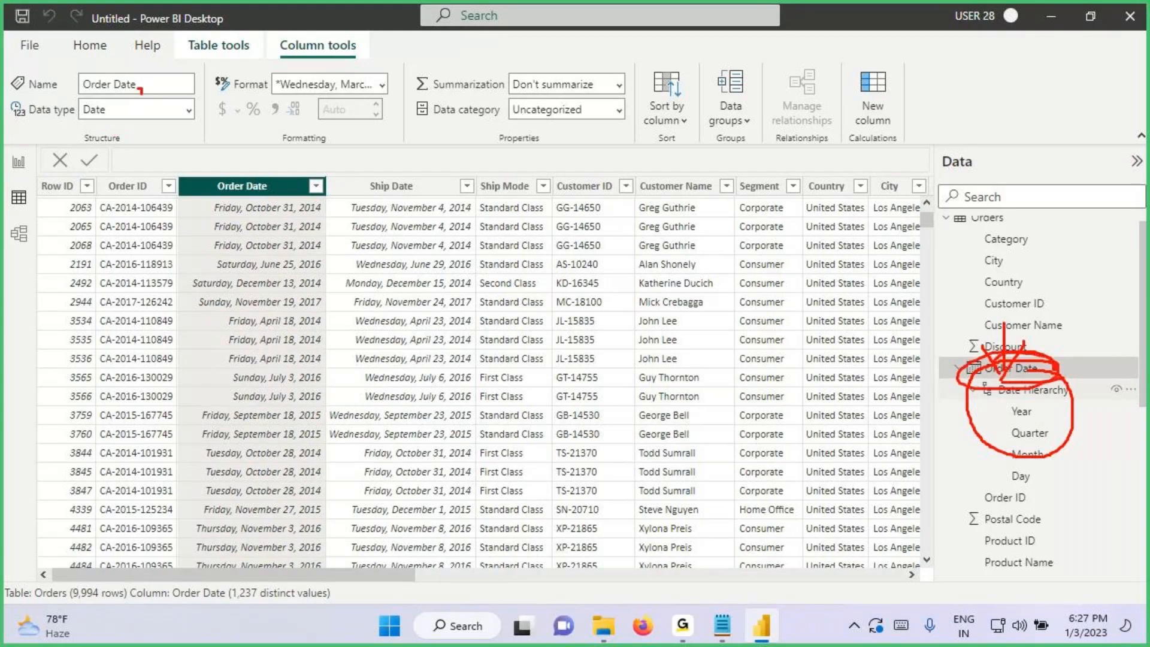
left_click_drag(140, 90, 128, 151)
key("Escape")
left_click(92, 49)
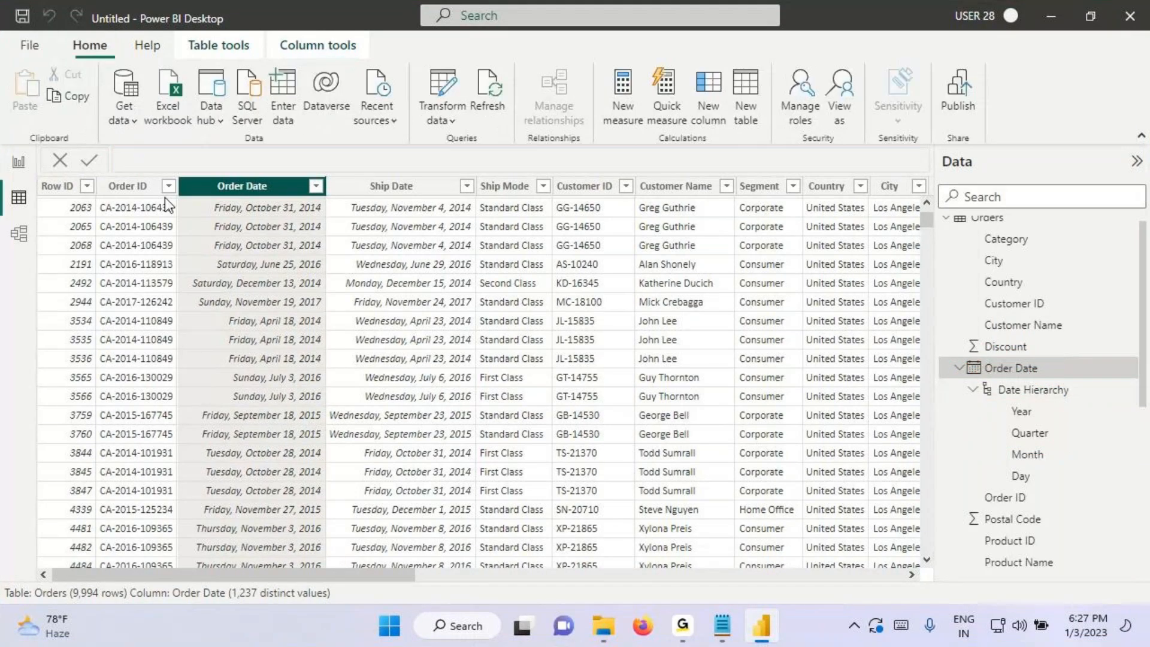
Step: Mark up the Order Date column header with temporary on-screen arrows and clear the drawing
left_click_drag(213, 196, 327, 148)
left_click_drag(226, 181, 384, 117)
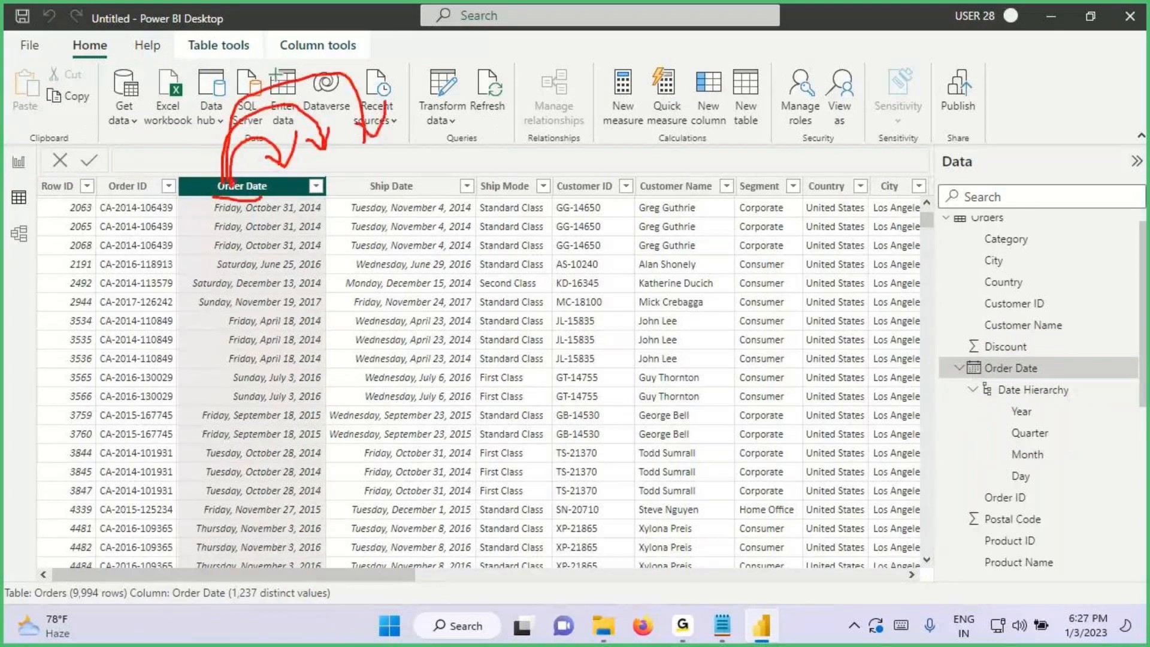
mouse_move(229, 179)
left_mouse_down()
mouse_move(351, 55)
mouse_move(427, 133)
left_mouse_up()
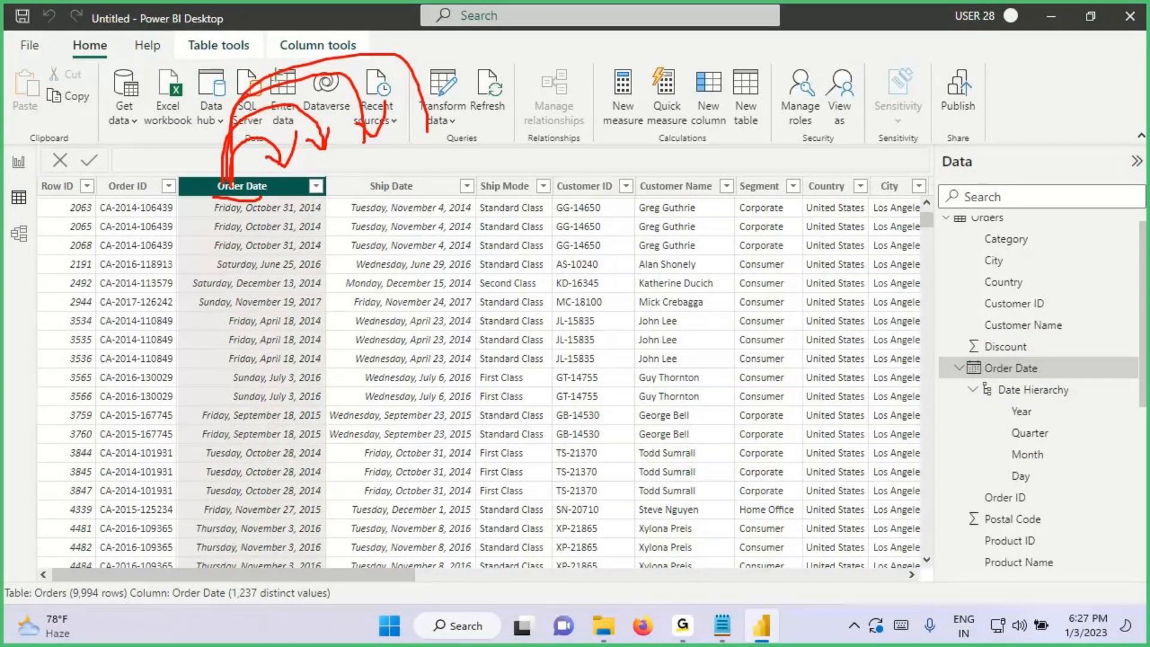
left_click_drag(226, 179, 506, 90)
left_click_drag(606, 93, 640, 78)
mouse_move(652, 51)
left_mouse_down()
mouse_move(657, 85)
mouse_move(596, 158)
left_mouse_up()
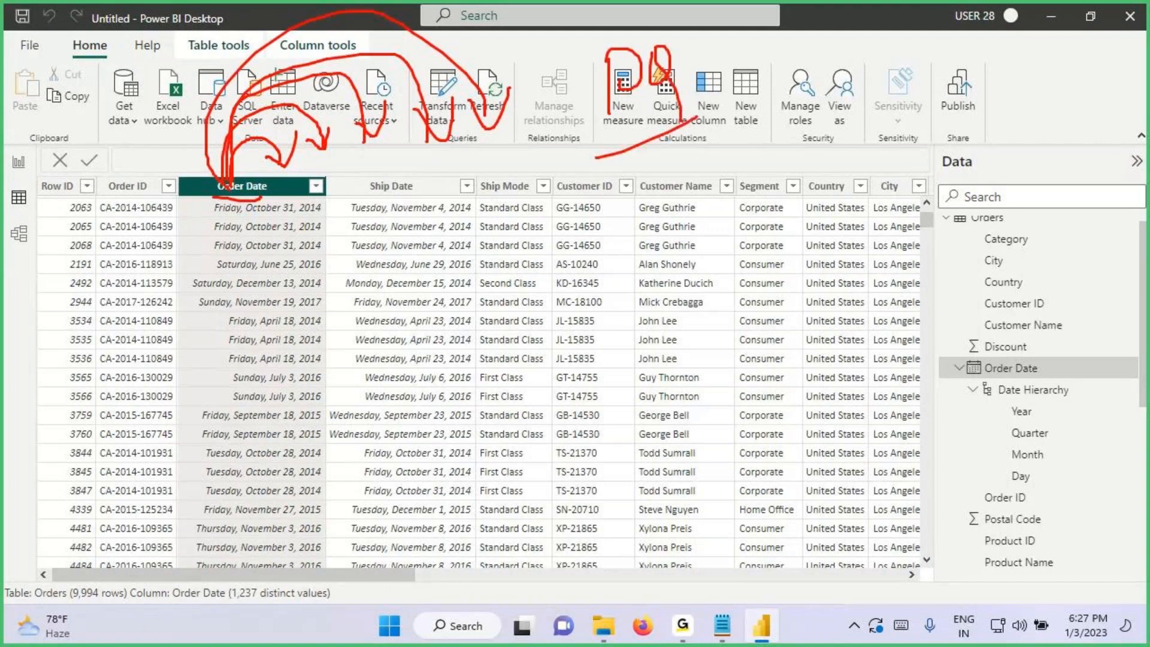
mouse_move(729, 46)
left_mouse_down()
mouse_move(712, 56)
mouse_move(802, 30)
left_mouse_up()
left_click_drag(771, 24, 772, 79)
mouse_move(566, 112)
left_mouse_down()
mouse_move(598, 84)
mouse_move(670, 123)
left_mouse_up()
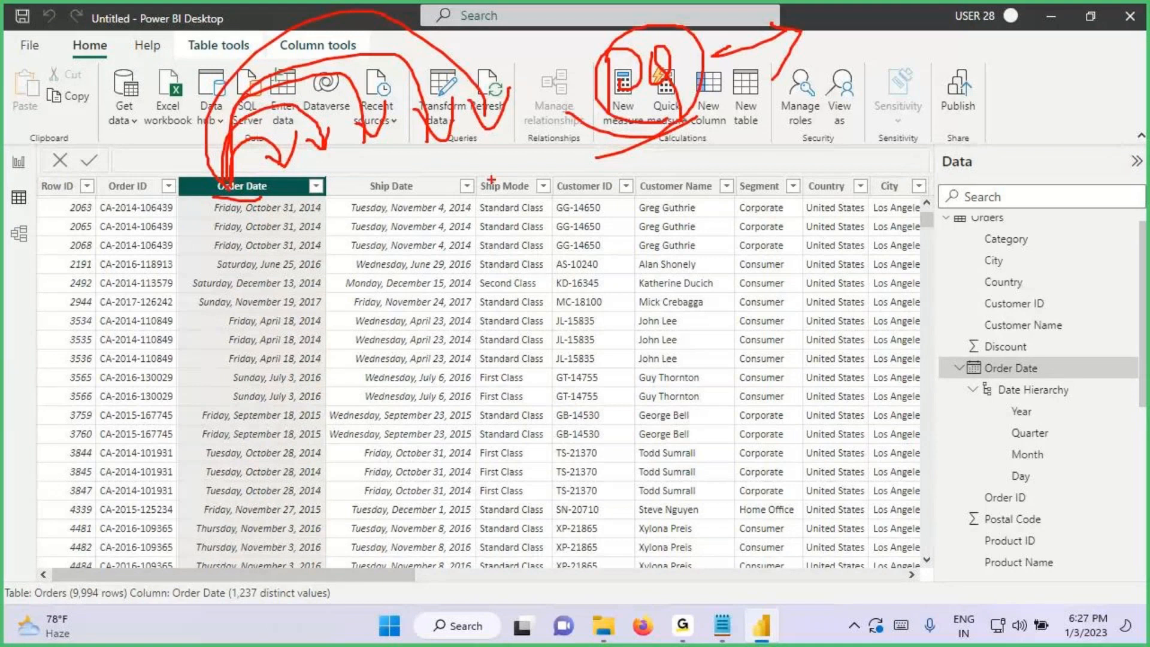
key("Escape")
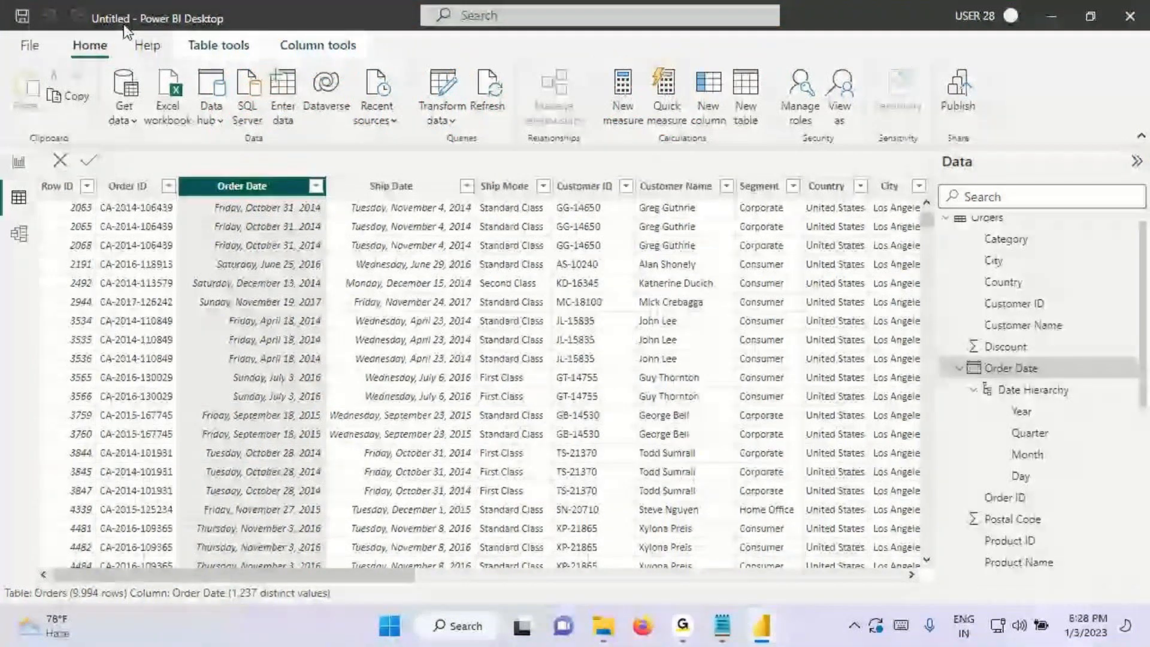
Step: Open the Orders query in Power Query Editor, inspect the Order Date column, and return to the report's table data
left_click(444, 90)
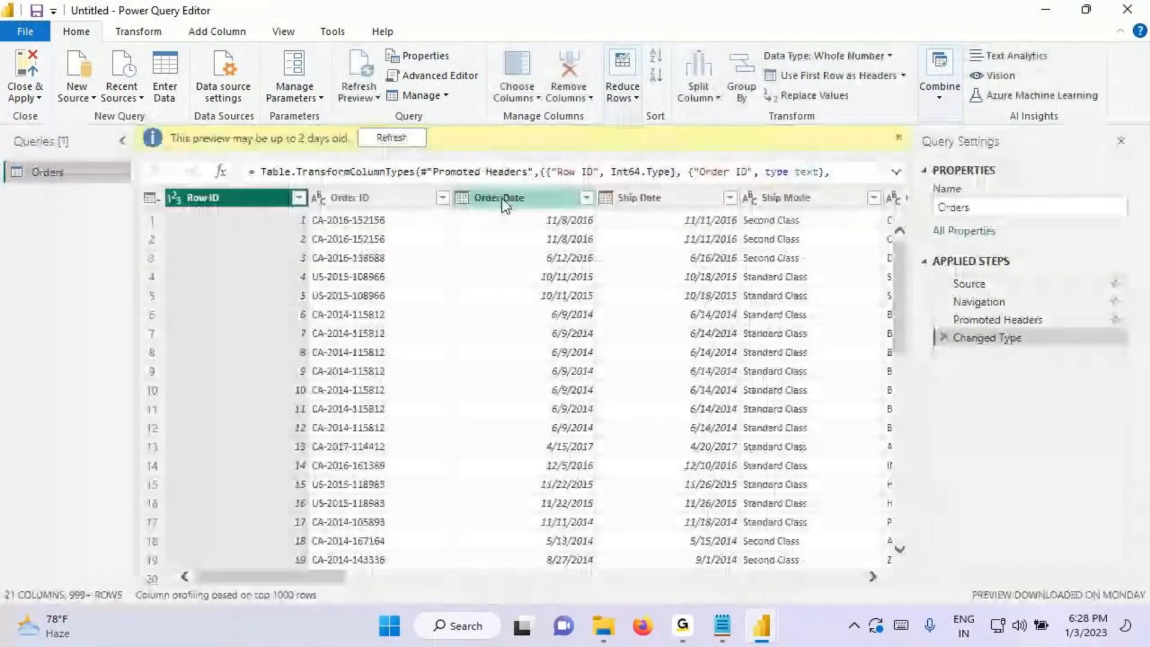
left_click(505, 199)
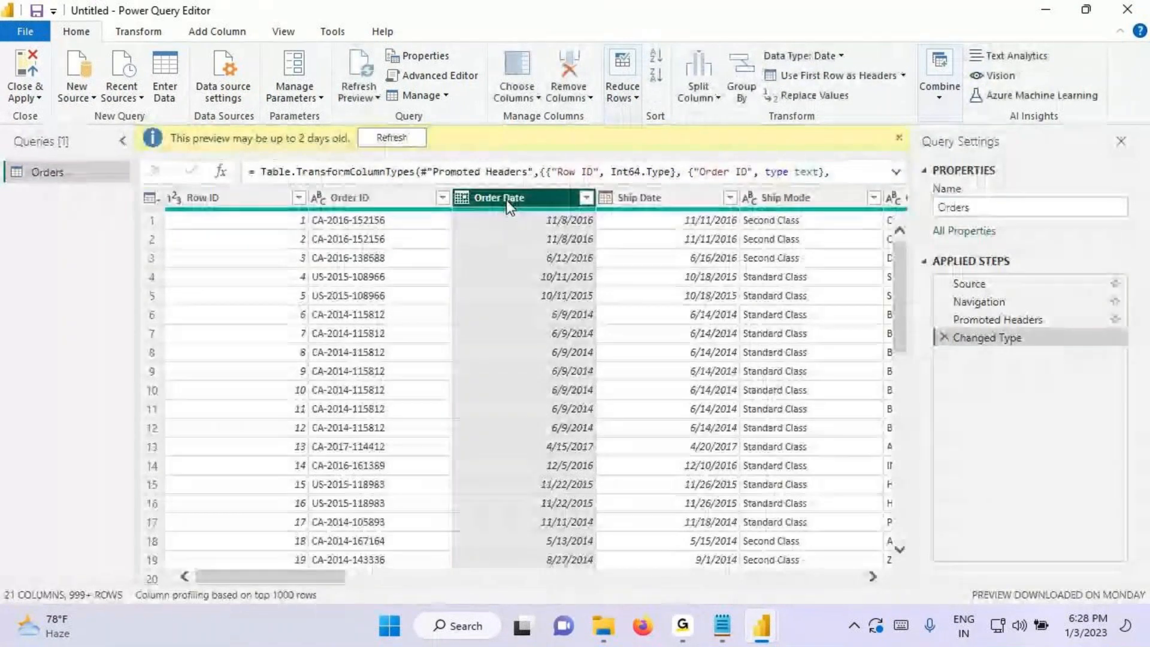
mouse_move(495, 199)
left_mouse_down()
mouse_move(885, 128)
mouse_move(968, 210)
left_mouse_up()
left_click_drag(974, 135, 970, 211)
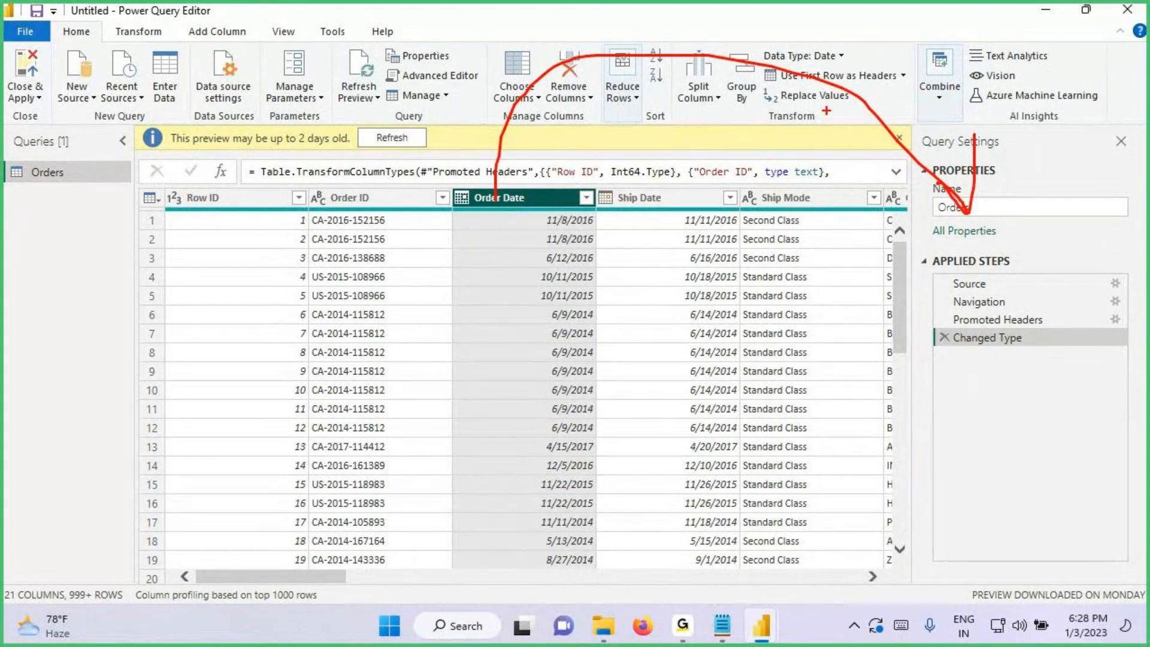
key("Escape")
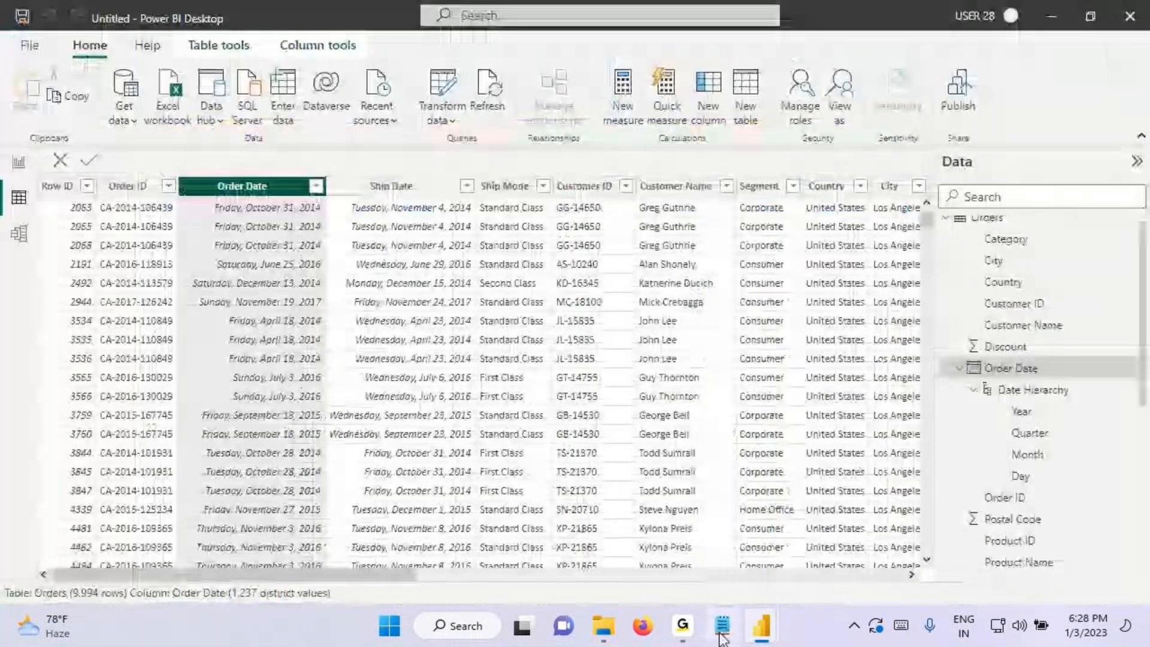
Step: In the Notepad notes, capitalise "User" and enclose "User Defined Date Hierarchy" in double quotation marks
left_click(723, 632)
left_click_drag(346, 361, 463, 361)
left_click(340, 359)
key("BackSpace")
type("User Defined Date Hierarchy")
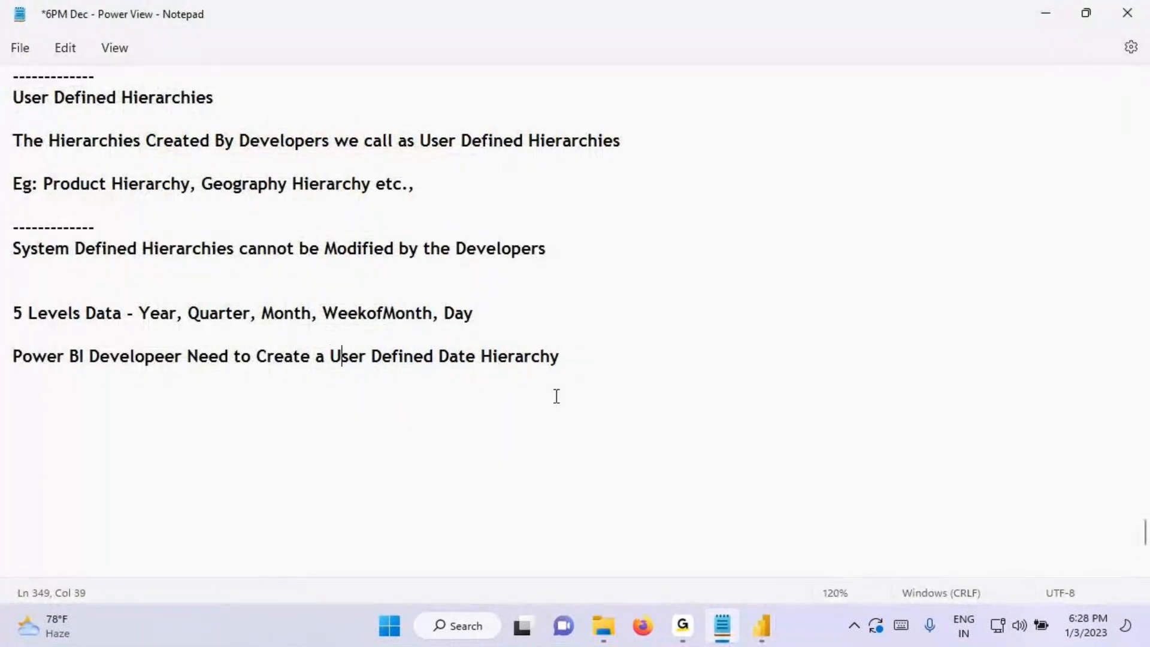
left_click(331, 357)
type("\"")
key("End")
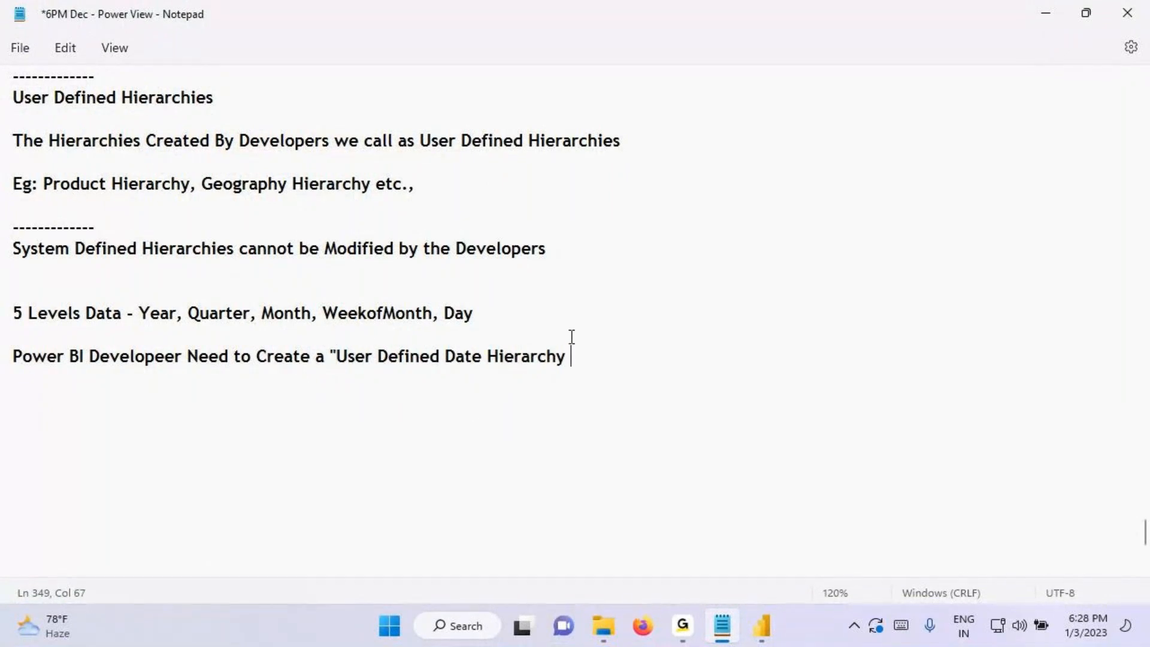
type("\"")
Step: Underline the Date Hierarchy and System Defined Hierarchies phrases in the notes with temporary ink and clear it
key("ctrl+2")
left_click_drag(384, 372, 548, 366)
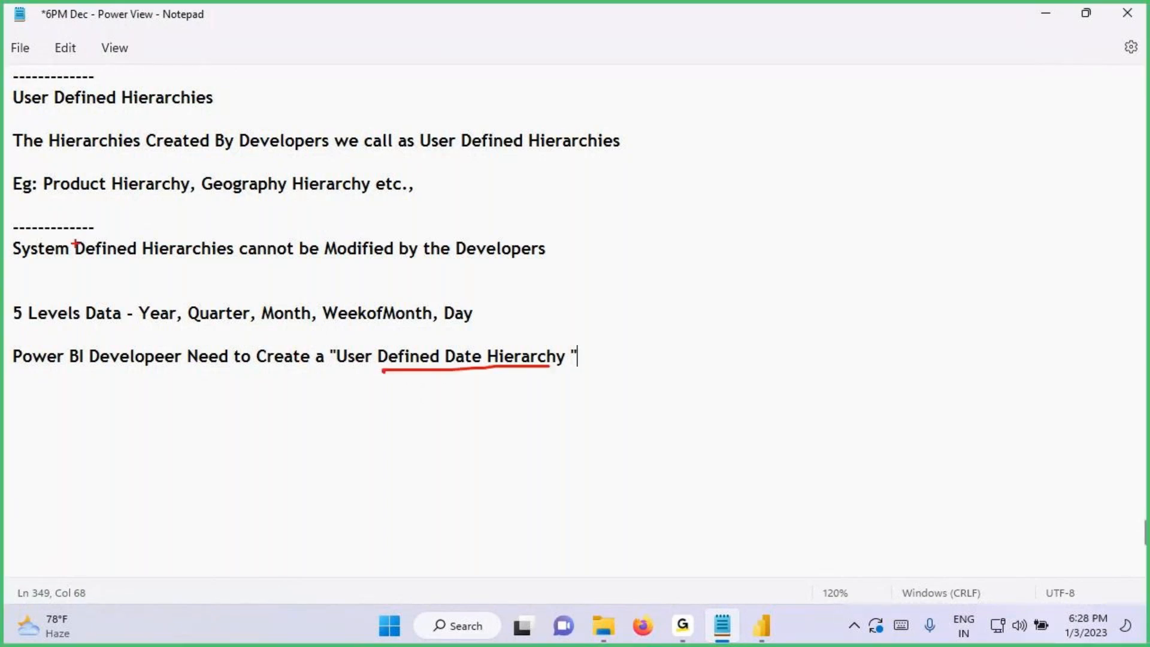
left_click_drag(2, 259, 295, 260)
key("Escape")
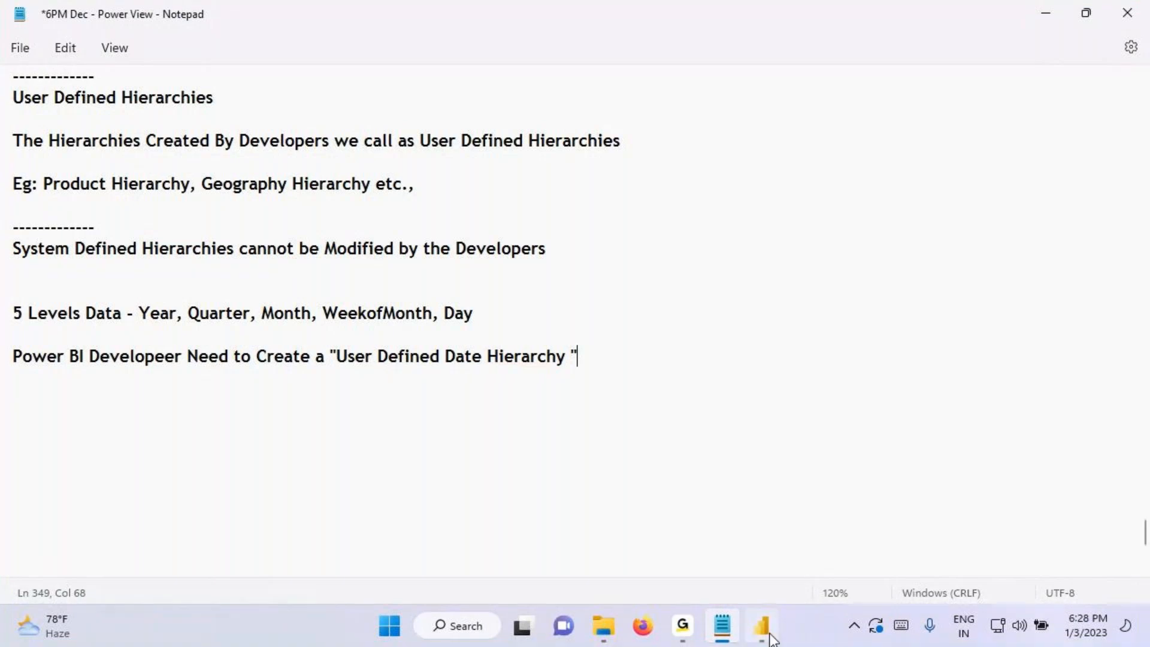
Step: Switch to Power BI Desktop and sketch temporary year, quarter, month and day markings derived from Order Date
left_click(762, 626)
key("ctrl+2")
mouse_move(217, 177)
left_mouse_down()
mouse_move(347, 147)
mouse_move(362, 167)
mouse_move(348, 187)
left_mouse_up()
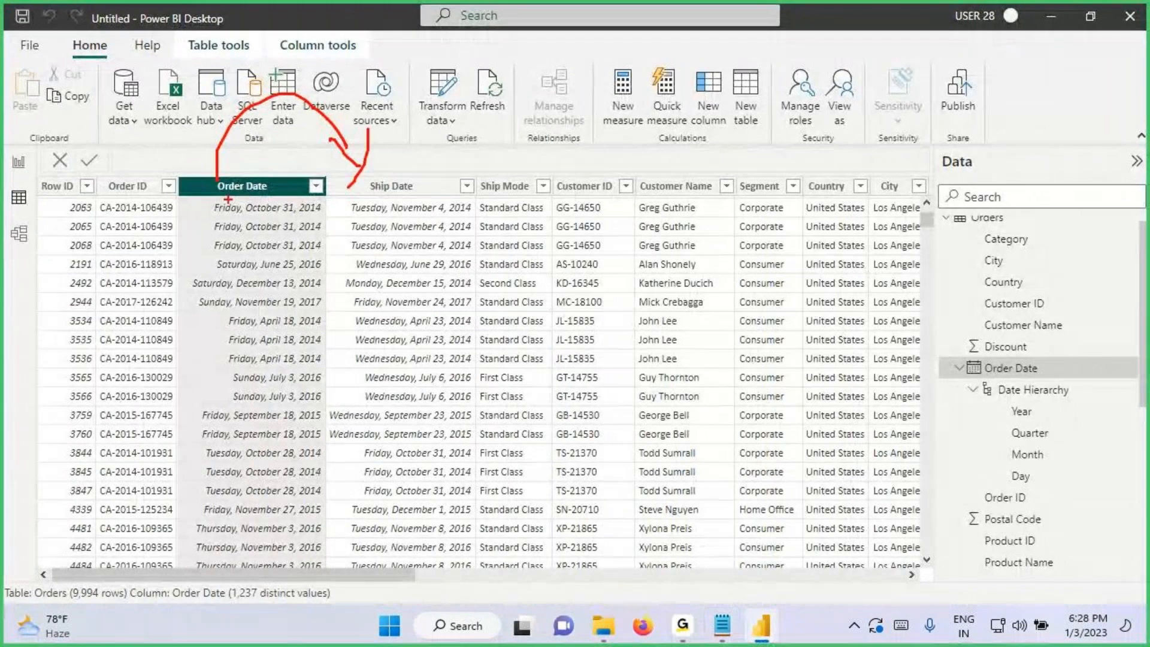
left_click_drag(209, 197, 285, 200)
left_click_drag(359, 182, 376, 198)
left_click_drag(460, 146, 466, 205)
left_click_drag(530, 175, 578, 175)
mouse_move(616, 178)
left_mouse_down()
mouse_move(654, 170)
mouse_move(590, 193)
left_mouse_up()
mouse_move(189, 208)
left_mouse_down()
mouse_move(296, 198)
mouse_move(319, 209)
left_mouse_up()
left_click_drag(475, 118, 492, 156)
mouse_move(266, 202)
left_mouse_down()
mouse_move(414, 237)
mouse_move(417, 286)
left_mouse_up()
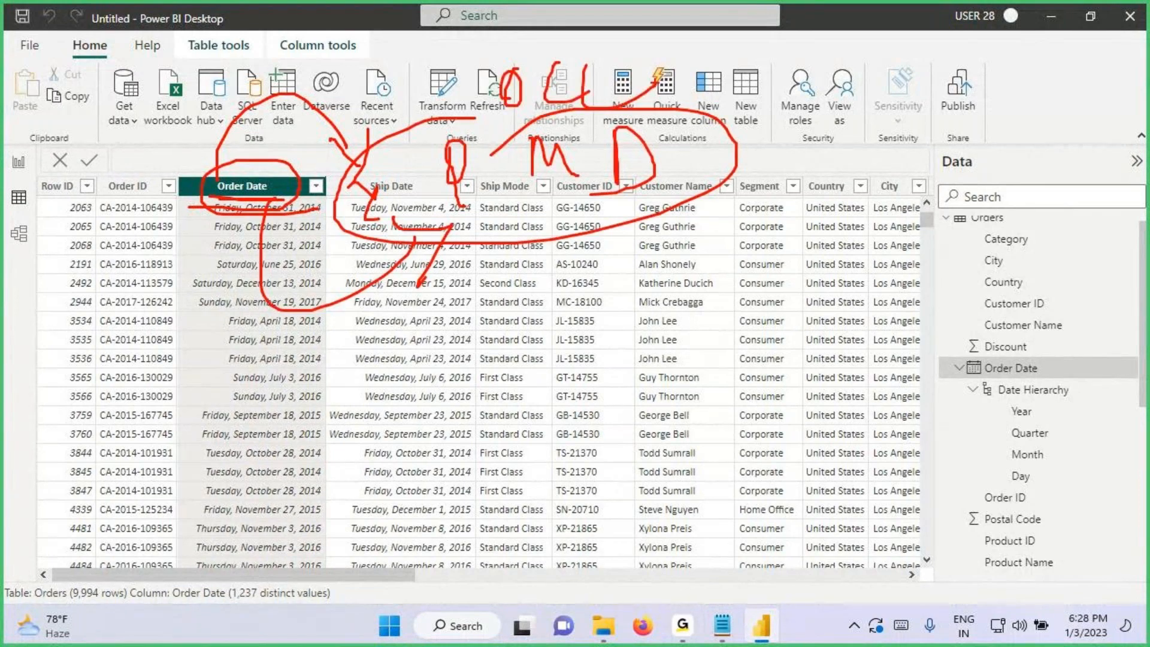
key("Escape")
Step: Save the report to the Desktop as a Power BI file named Date Hierarchy
left_click(22, 16)
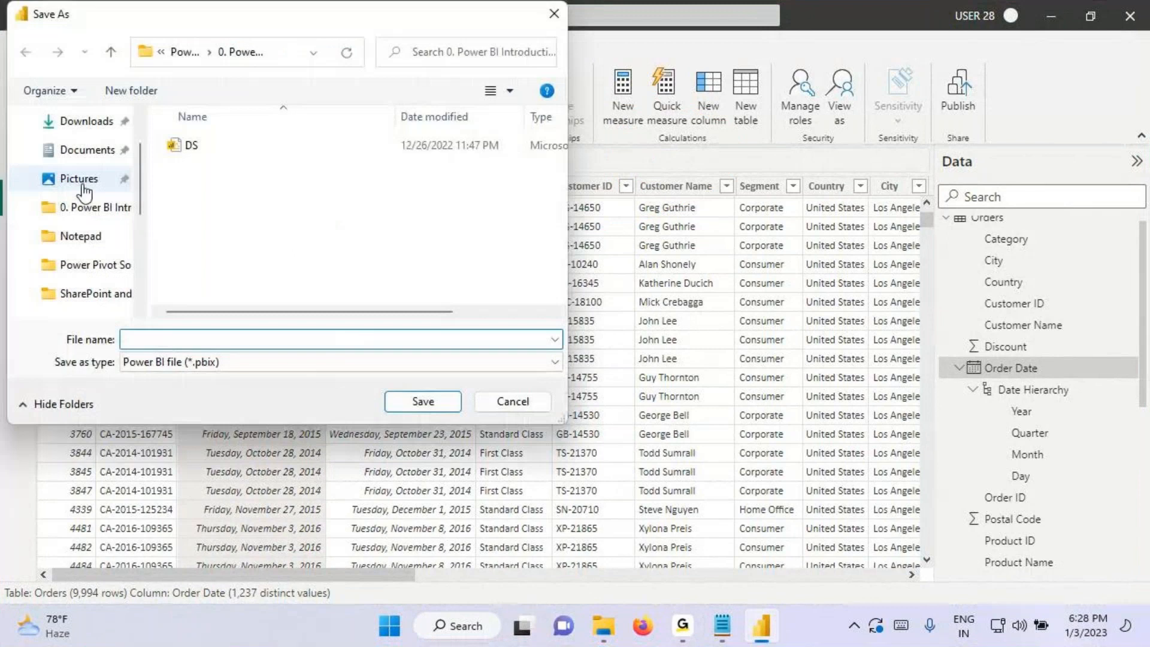
scroll(82, 179, "up", 2)
left_click(79, 157)
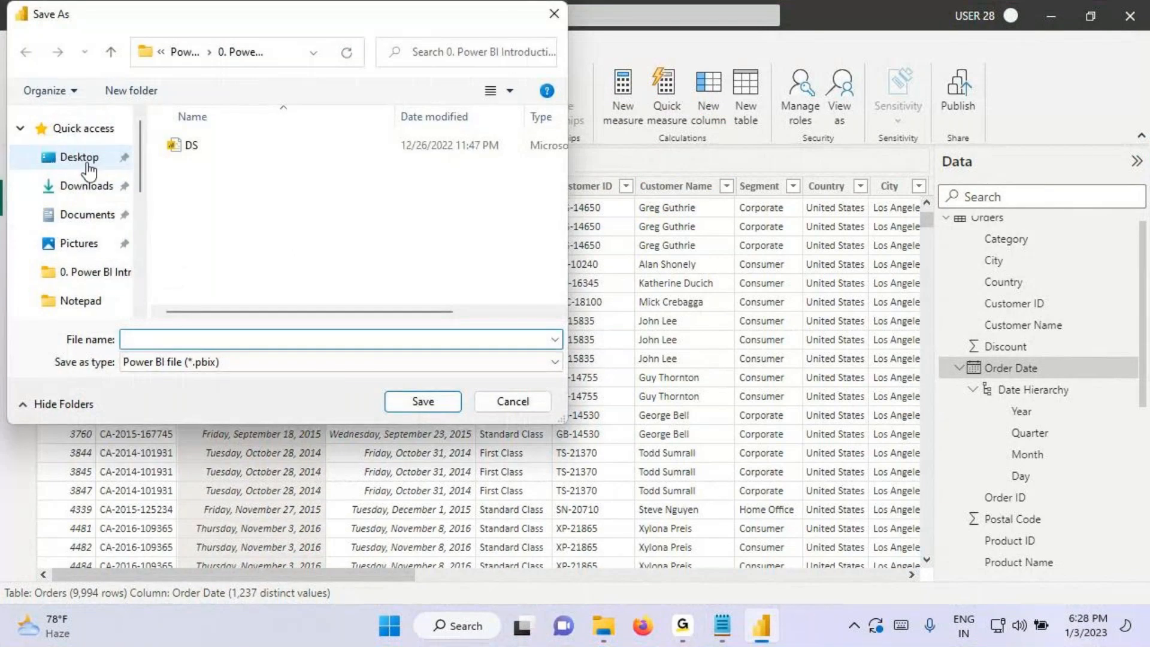
left_click(169, 338)
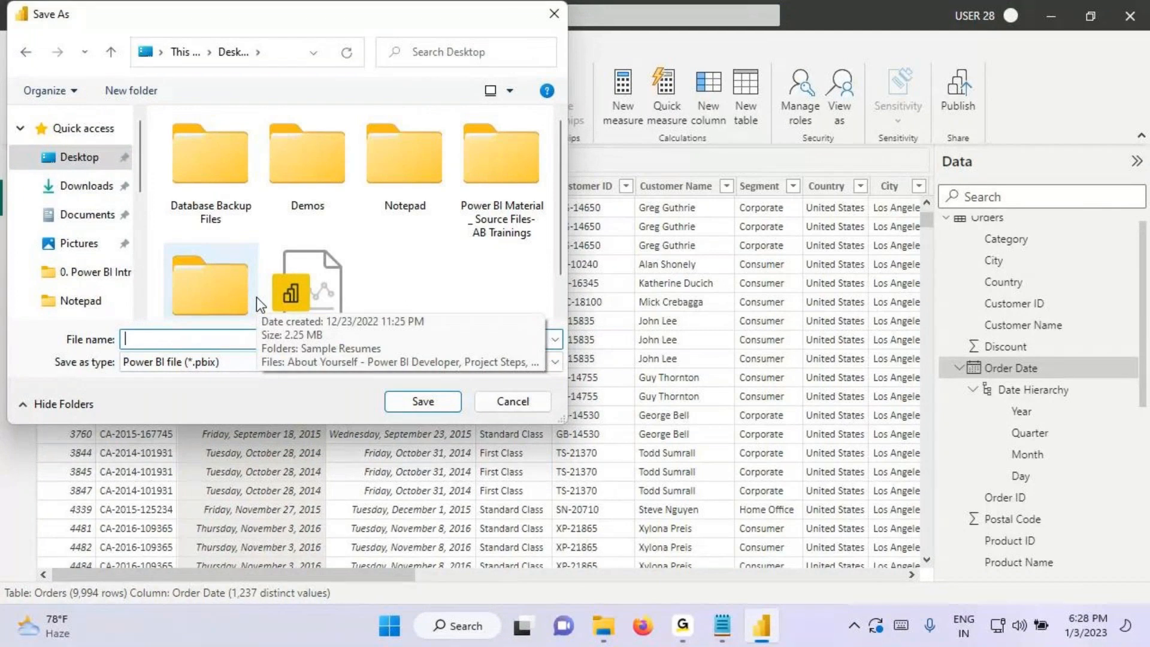
type("Date Hiera")
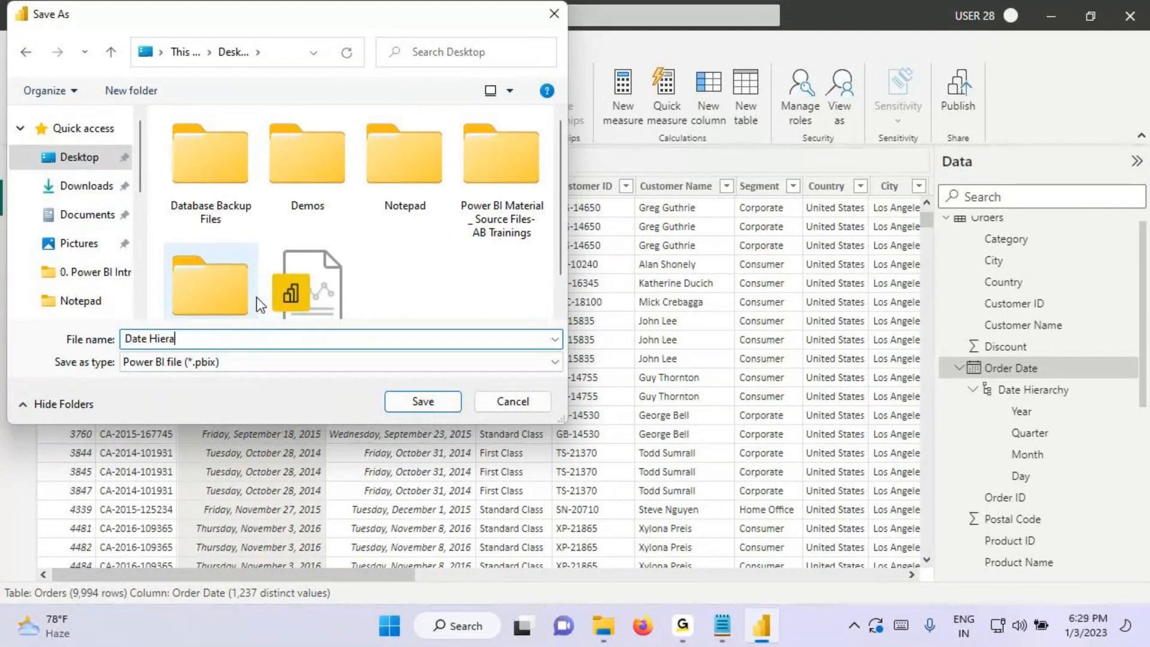
type("rchy")
left_click(429, 401)
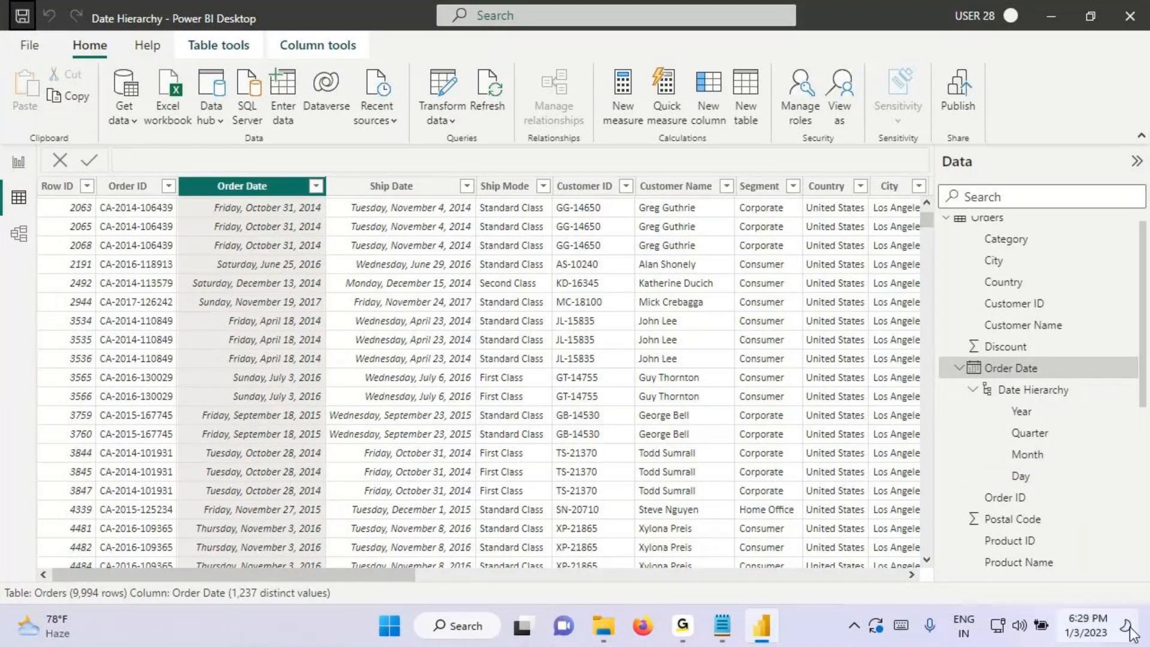
Step: Check the size on disk of the Date Hierarchy file in its desktop file properties
left_click(1146, 626)
right_click(107, 337)
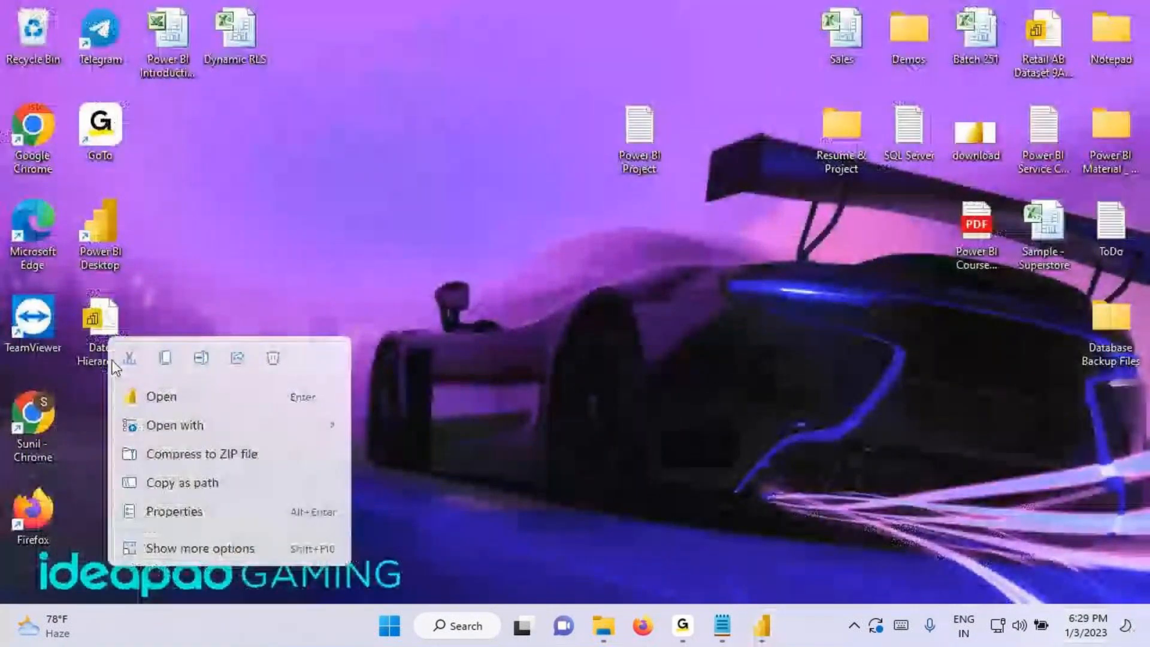
left_click(157, 510)
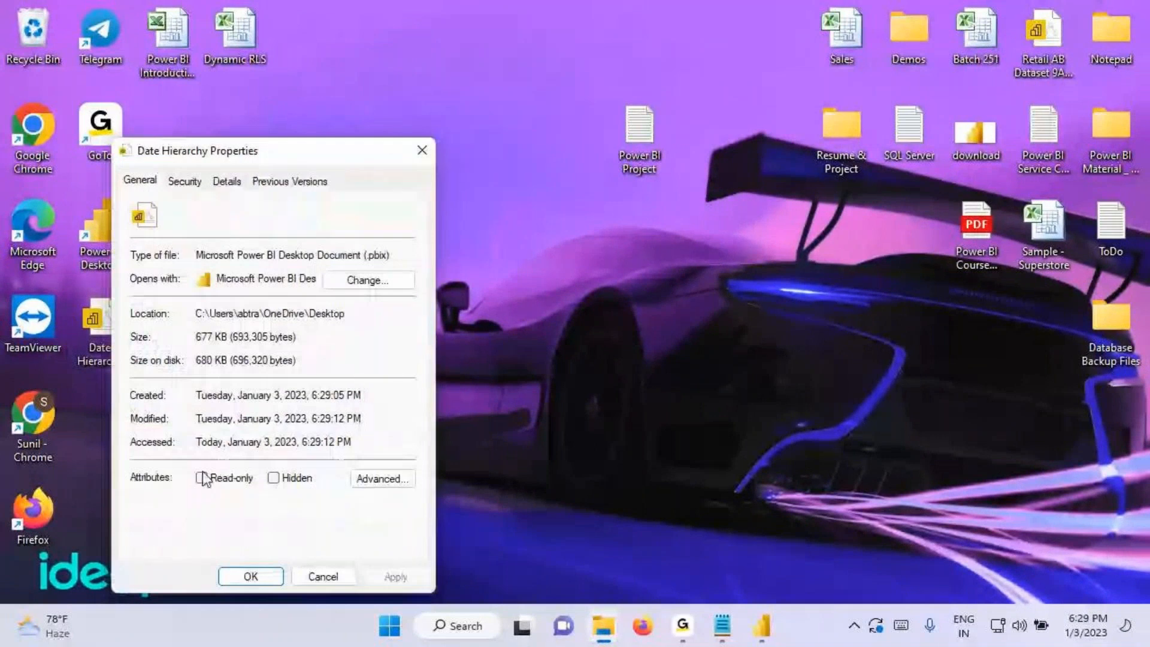
left_click_drag(201, 360, 300, 360)
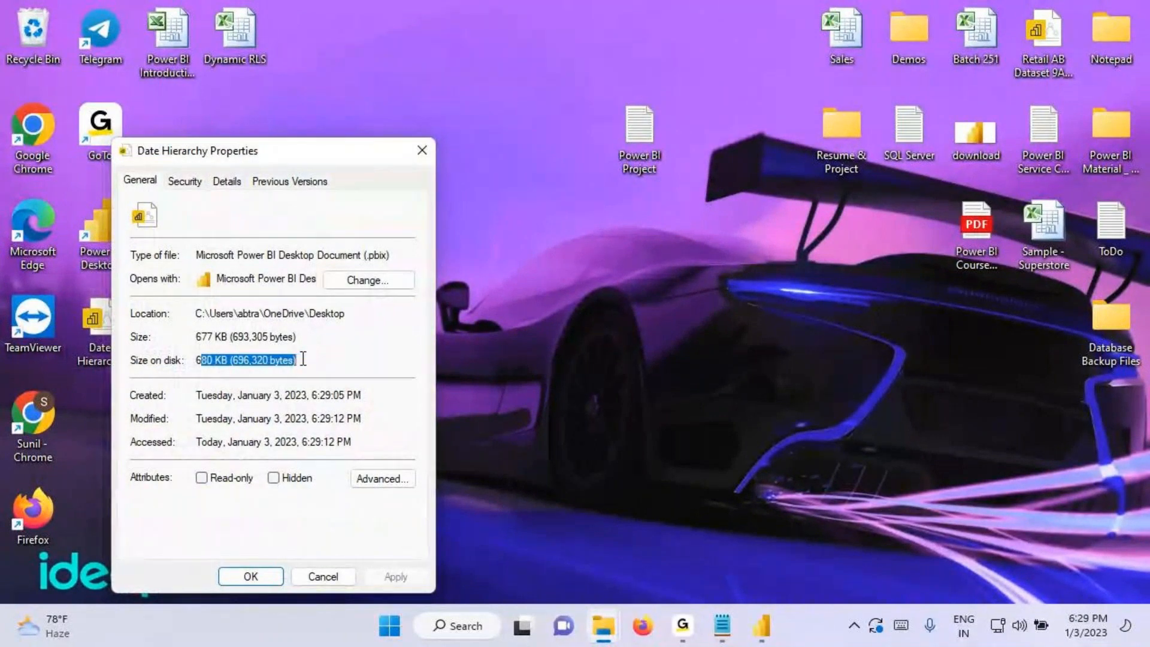
left_click(322, 576)
Step: Record "680 KB" below the last line of the Notepad notes and save the file
left_click(758, 628)
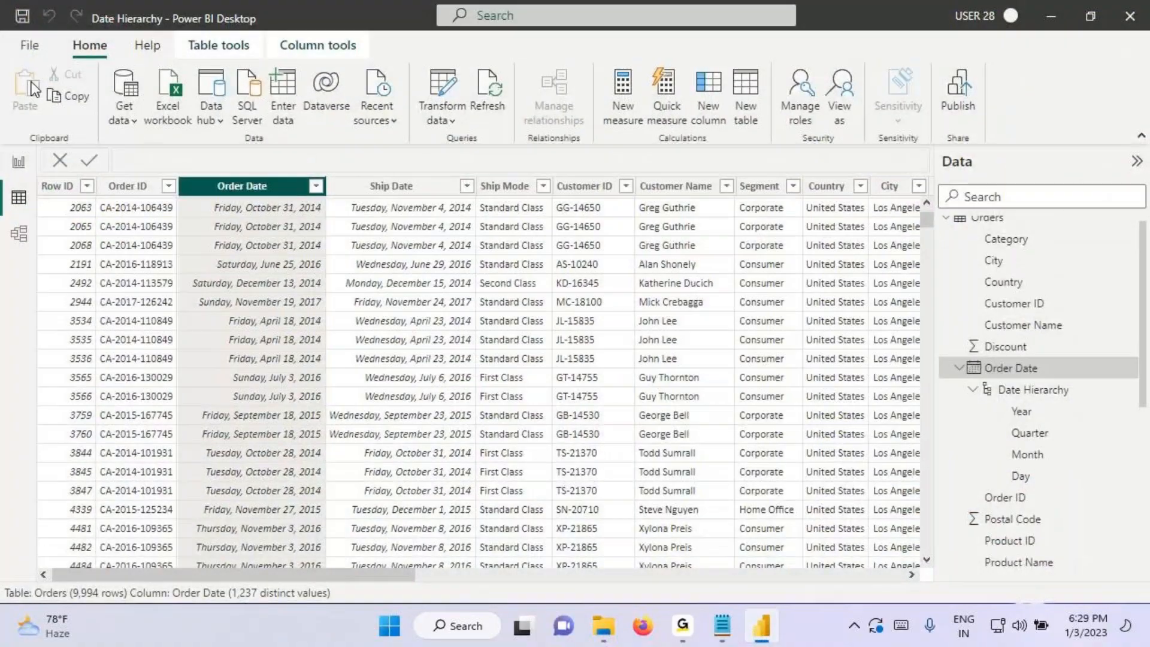
left_click_drag(244, 197, 244, 275)
mouse_move(217, 198)
left_mouse_down()
mouse_move(314, 197)
mouse_move(209, 215)
left_mouse_up()
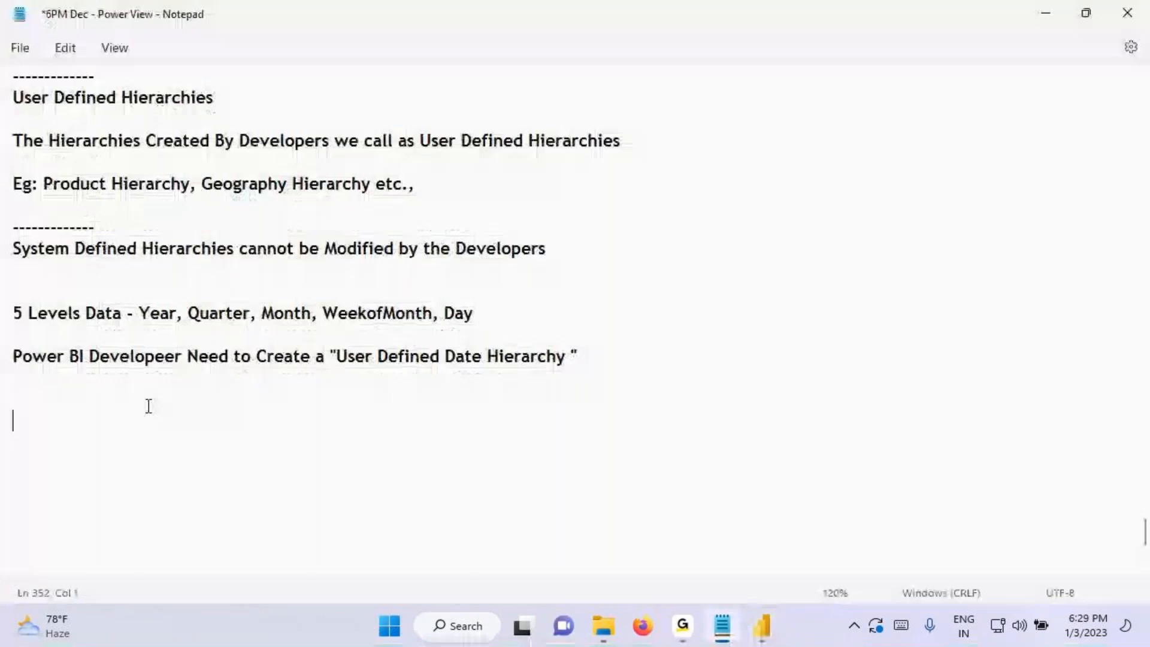
type("680 KB")
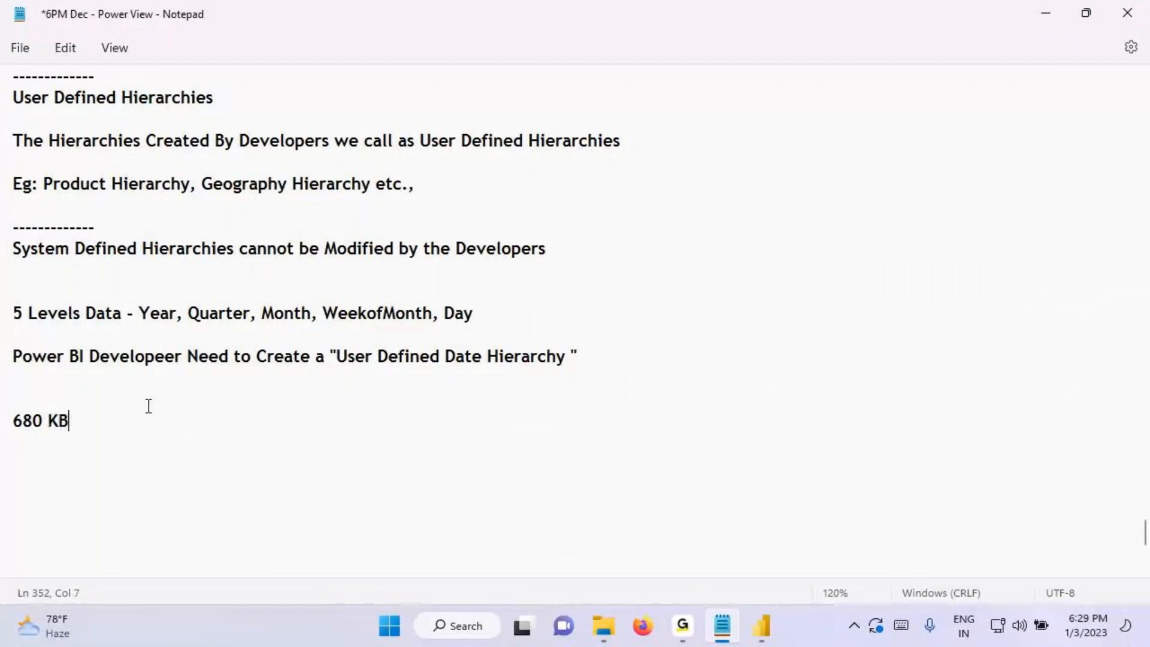
key("ctrl+s")
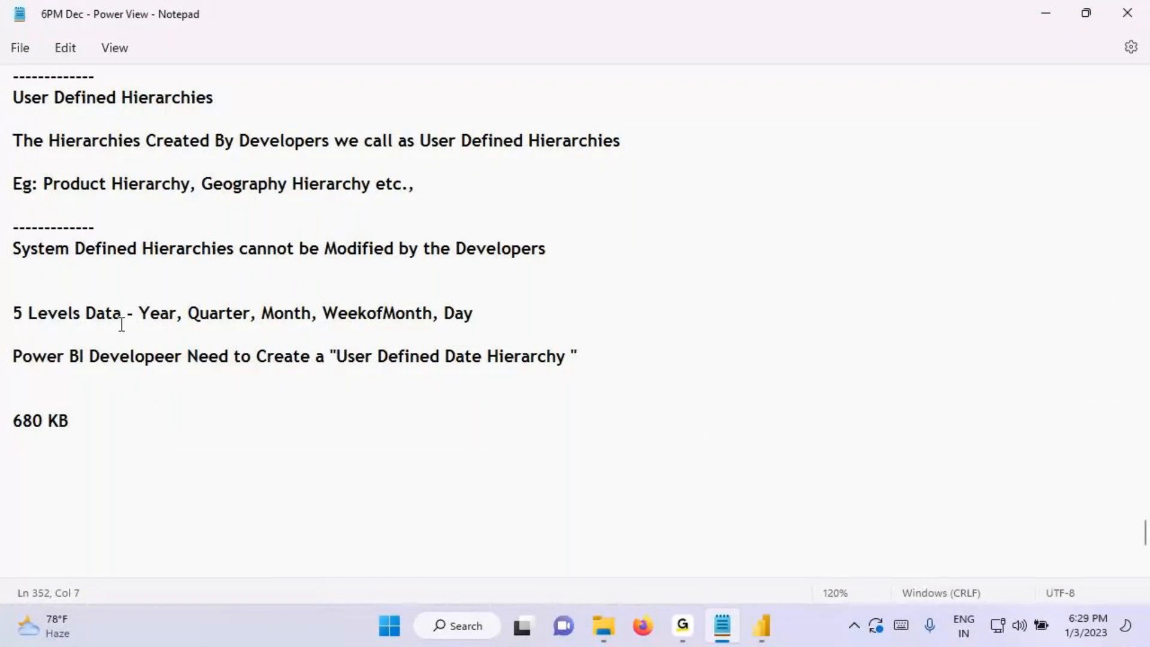
Step: Return to Power BI Desktop and highlight the Date Hierarchy under Order Date with a temporary box and arrow
left_click_drag(2, 425, 100, 418)
left_click(105, 424)
left_click(762, 625)
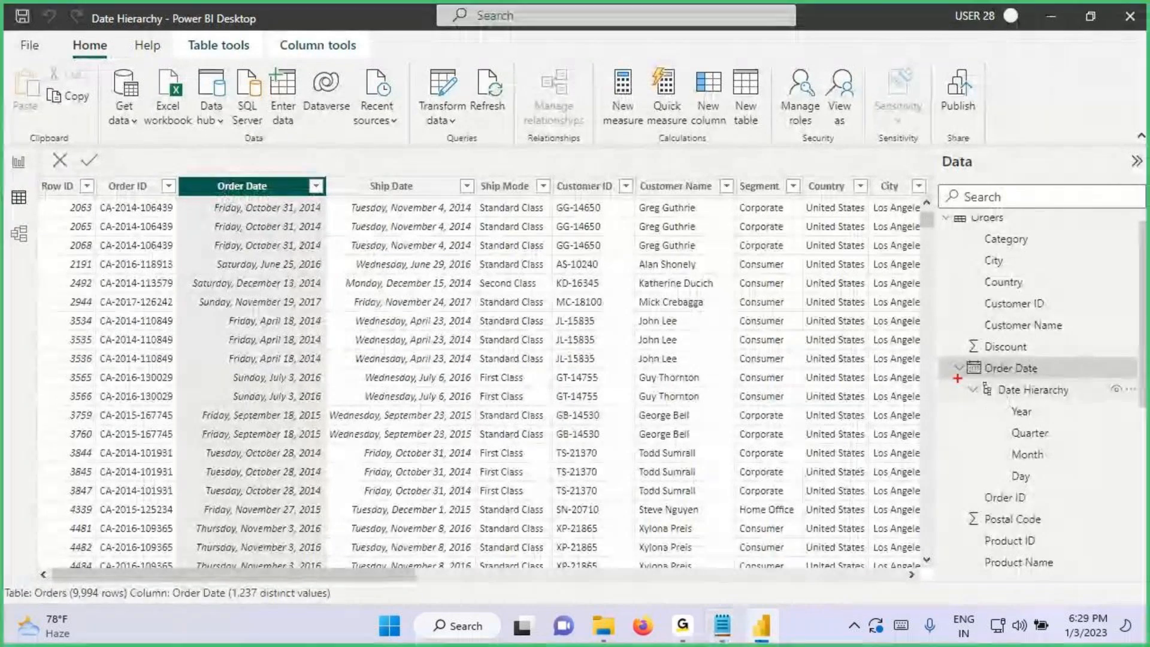
mouse_move(957, 378)
left_mouse_down()
mouse_move(1075, 397)
mouse_move(1039, 311)
left_mouse_up()
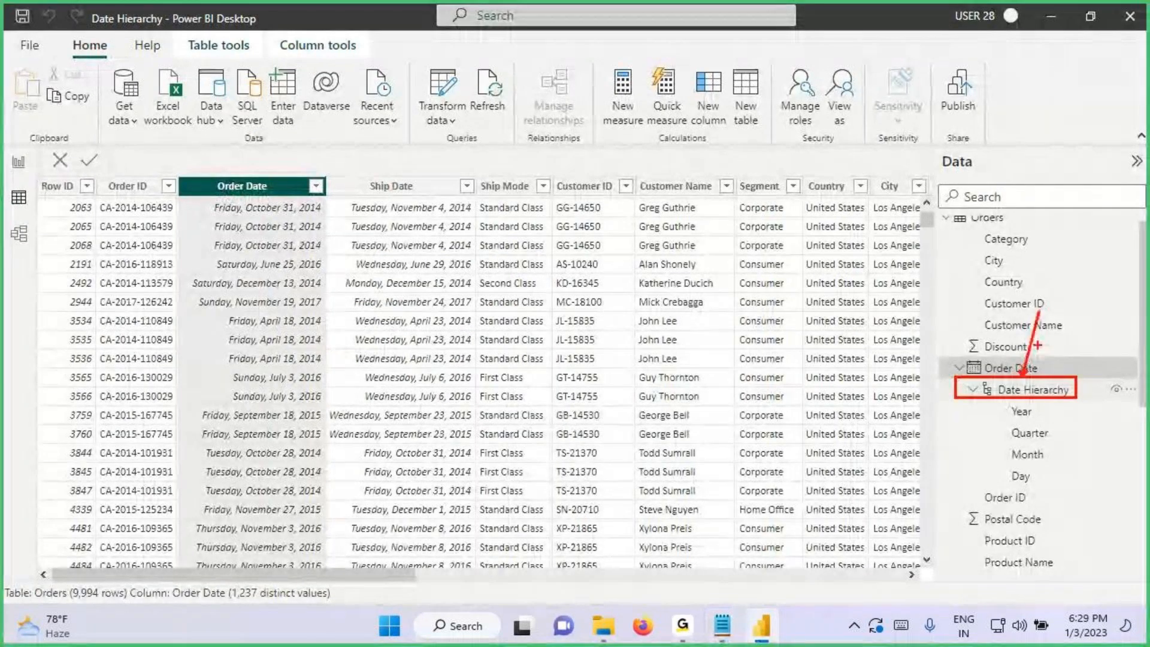
Step: Open the Data Load options for the current file
left_click(30, 45)
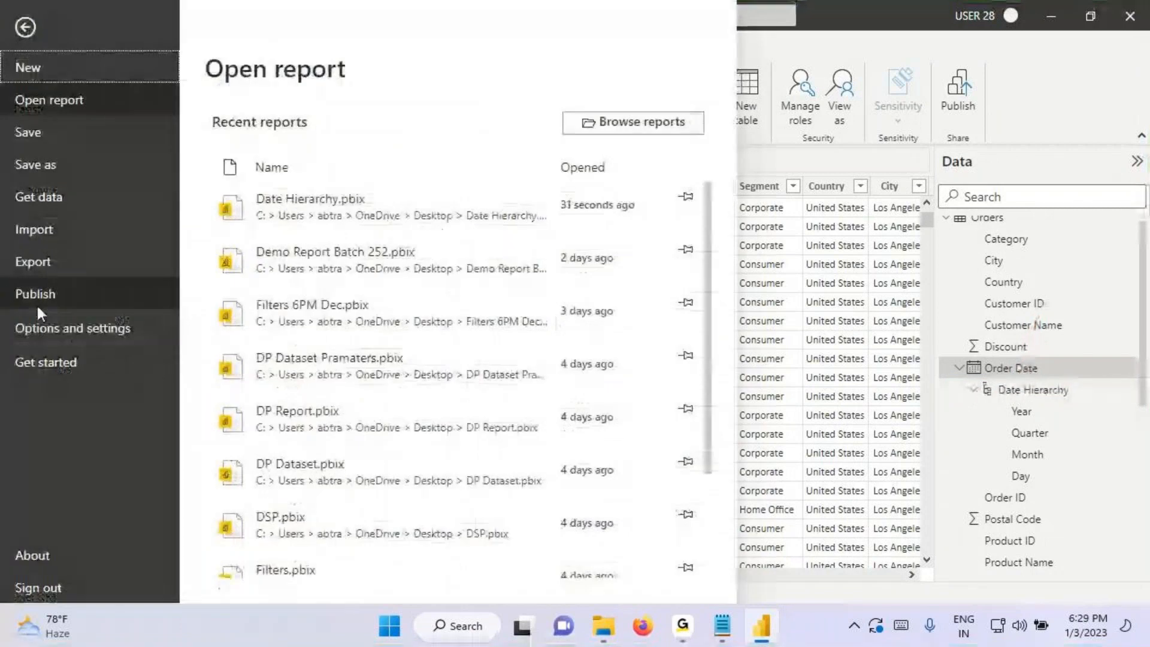
left_click(63, 328)
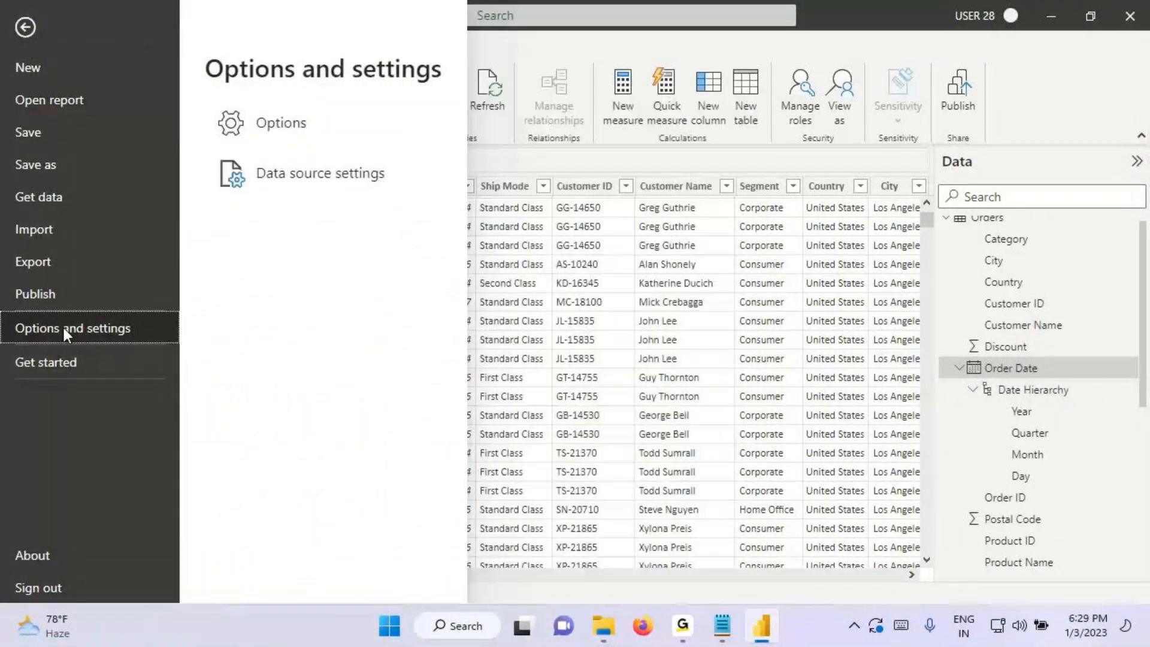
key("Escape")
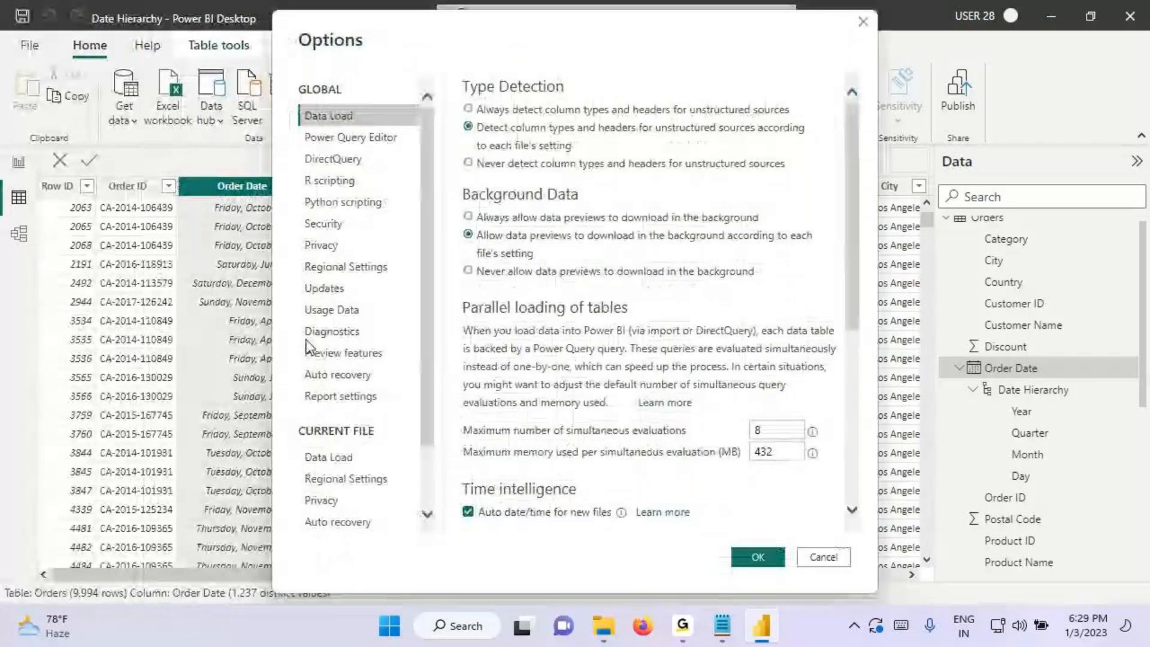
scroll(340, 403, "down", 2)
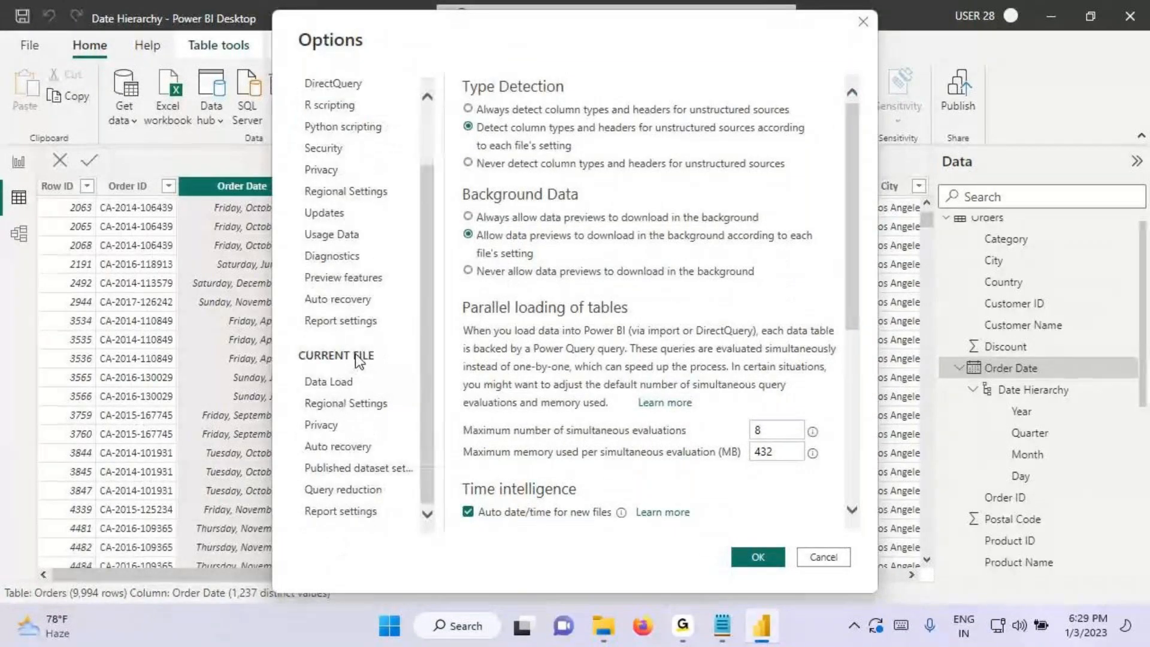
left_click(346, 377)
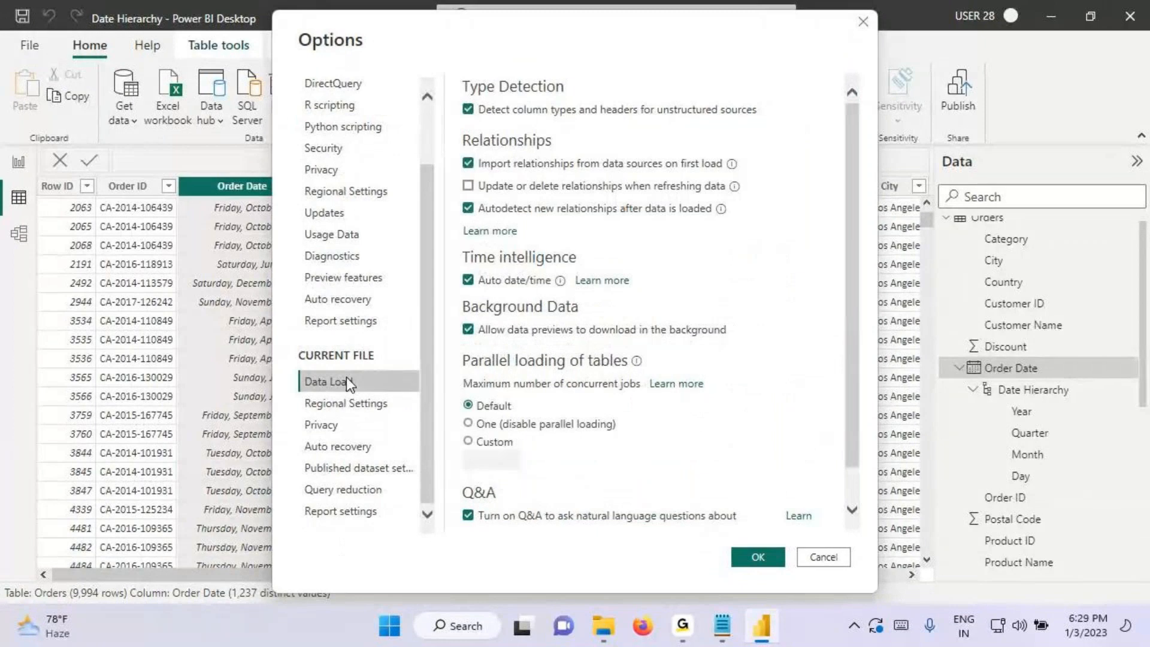
Step: Highlight Time intelligence with a temporary box and link Auto date/time to Order Date's hierarchy levels with freehand marks
key("ctrl+2")
left_click_drag(457, 245, 587, 268)
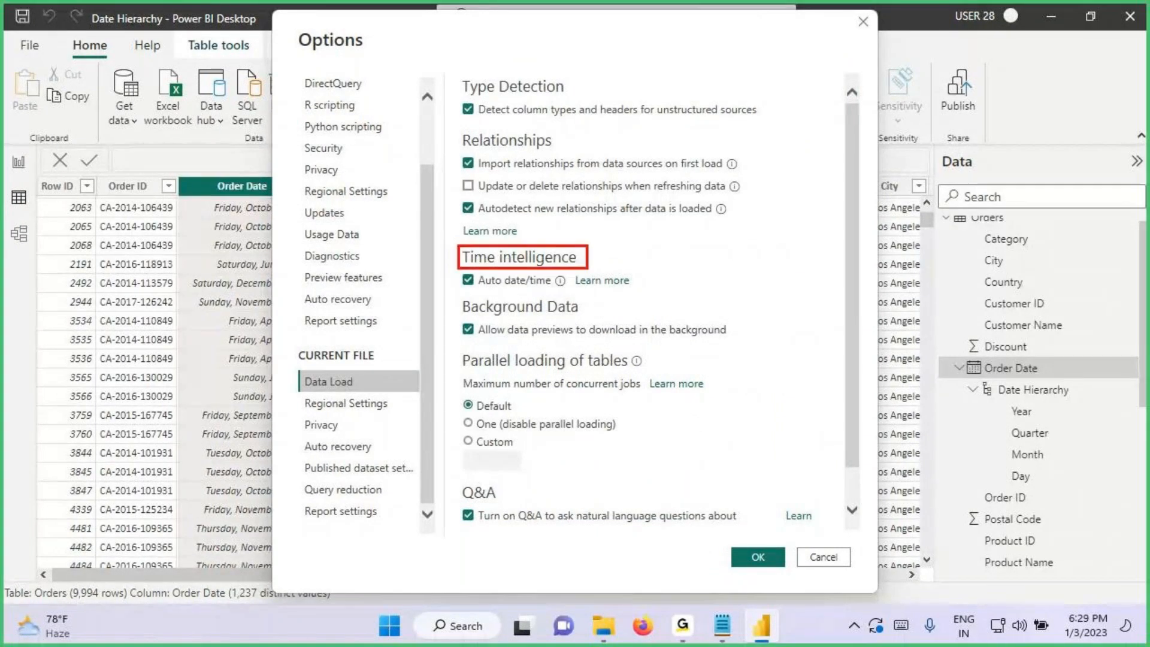
mouse_move(470, 288)
left_mouse_down()
mouse_move(551, 288)
mouse_move(482, 294)
mouse_move(551, 294)
mouse_move(1016, 436)
left_mouse_up()
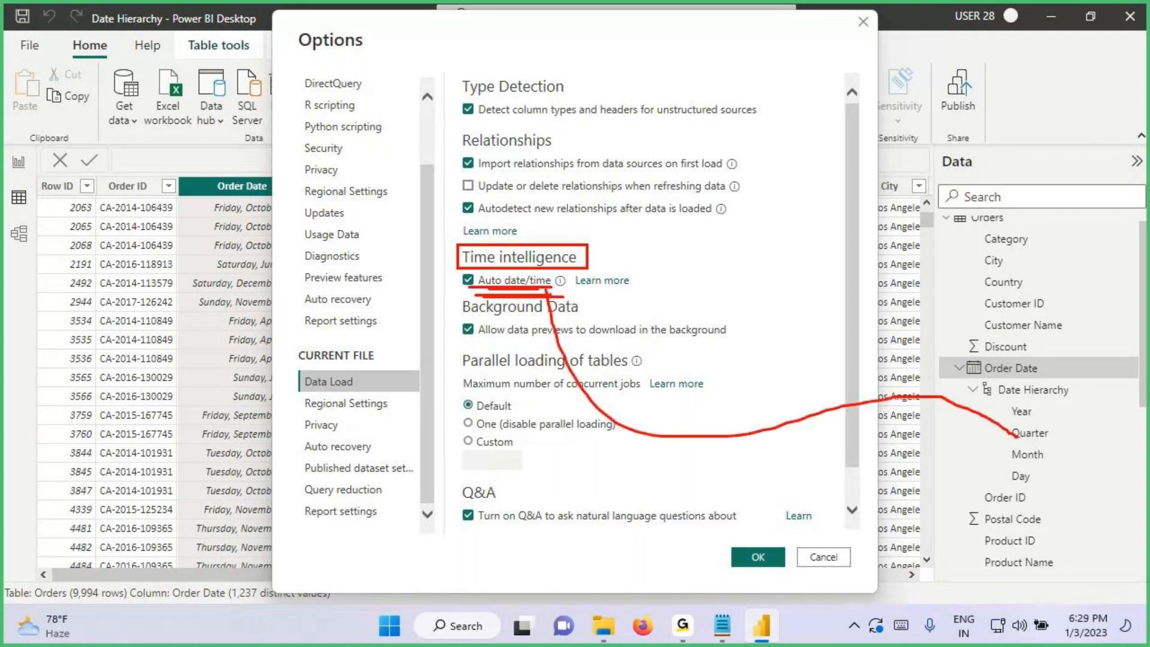
left_click_drag(985, 396, 952, 462)
left_click_drag(982, 419, 989, 481)
left_click_drag(1045, 437, 1018, 458)
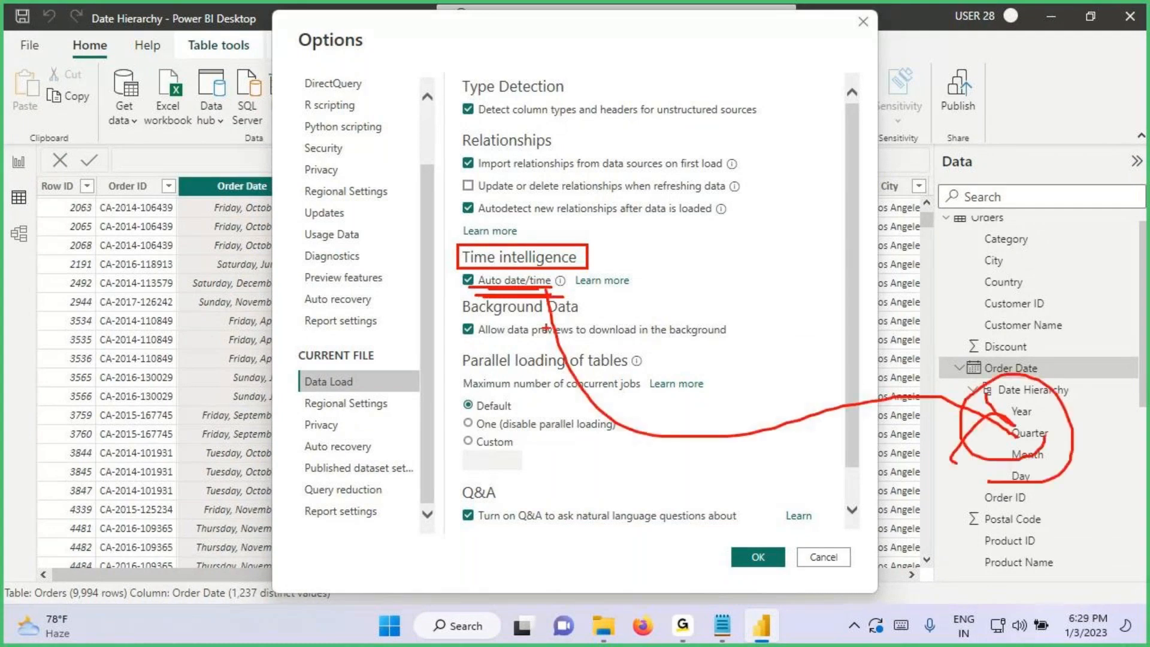
Step: Turn off Auto date/time for the current file and inspect the date fields of the Orders table
left_click(468, 279)
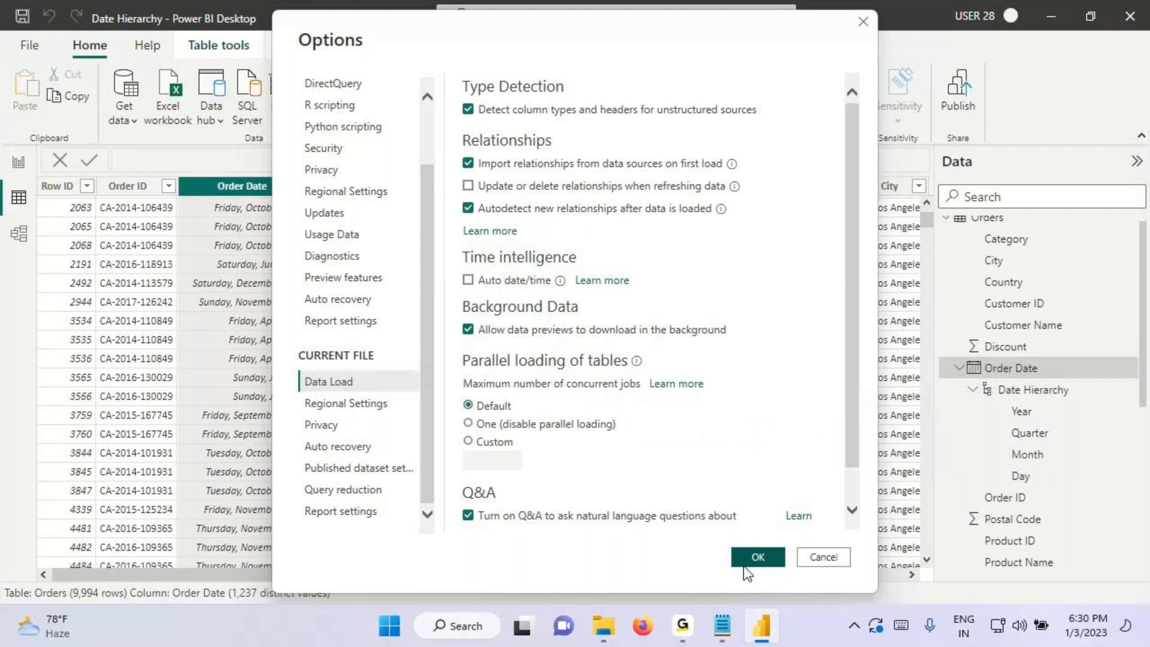
key("Return")
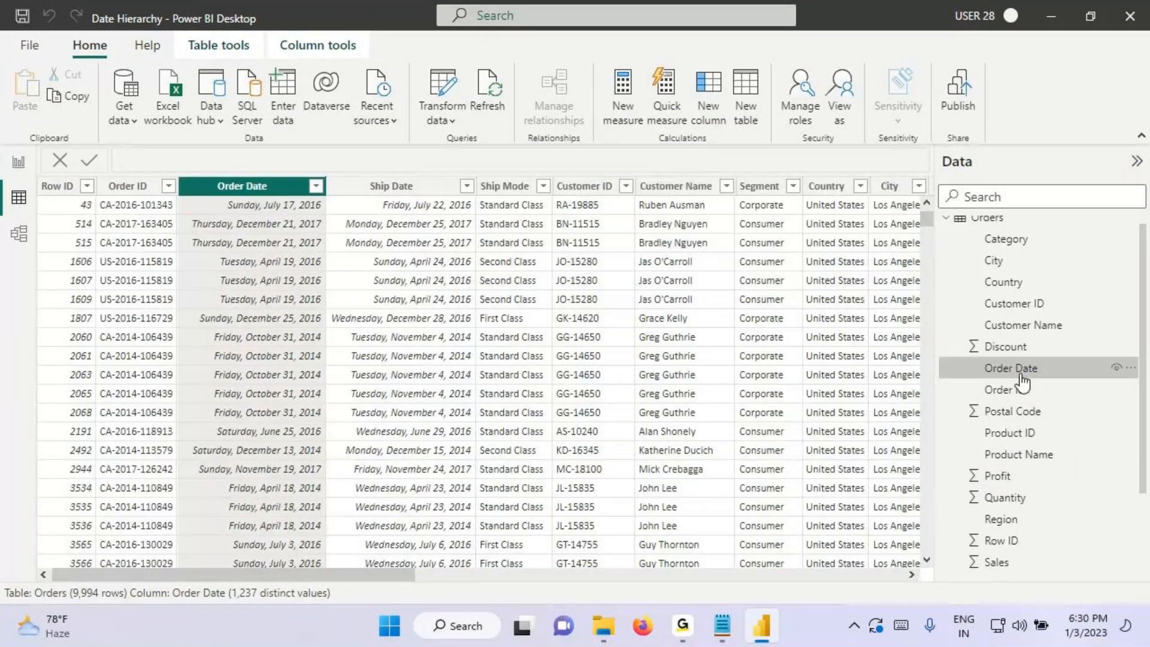
scroll(1014, 463, "down", 1)
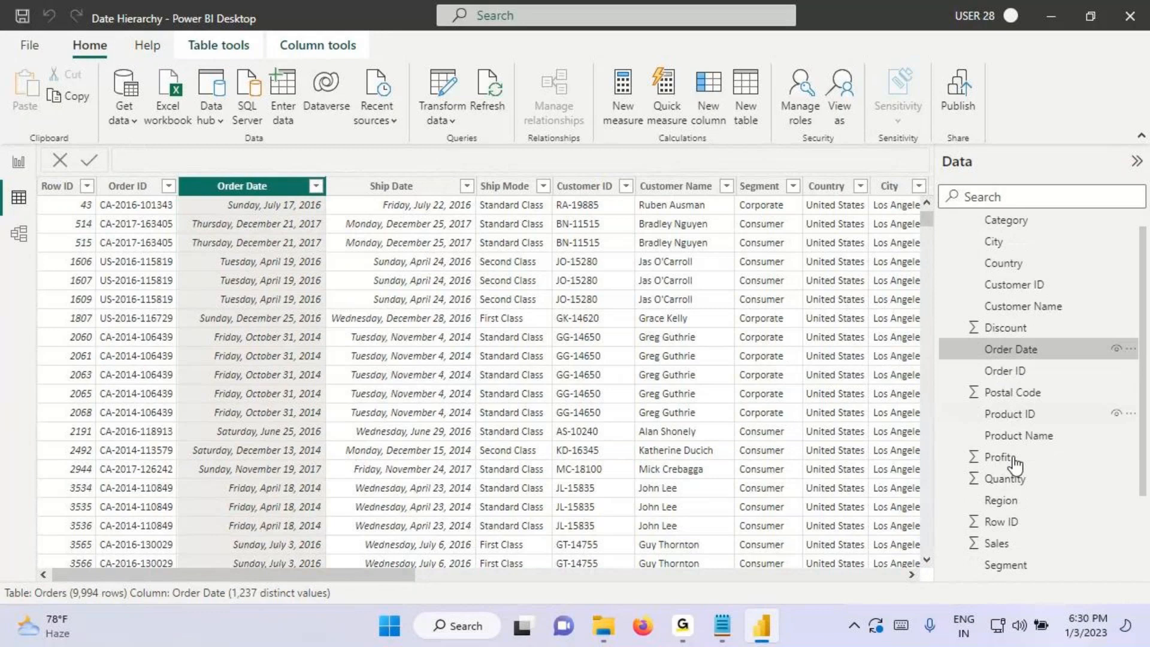
scroll(1012, 497, "down", 4)
left_click(1010, 521)
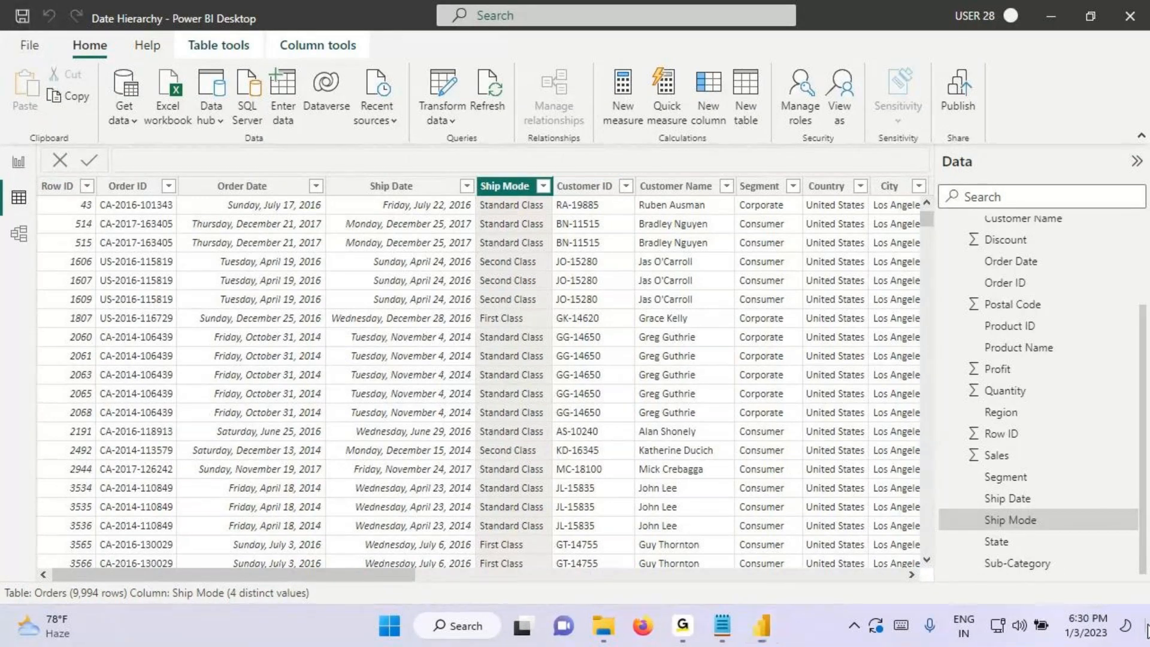
Step: Check the Date Hierarchy file's size on disk in its desktop file properties and compare it with the size noted in Notepad
right_click(114, 324)
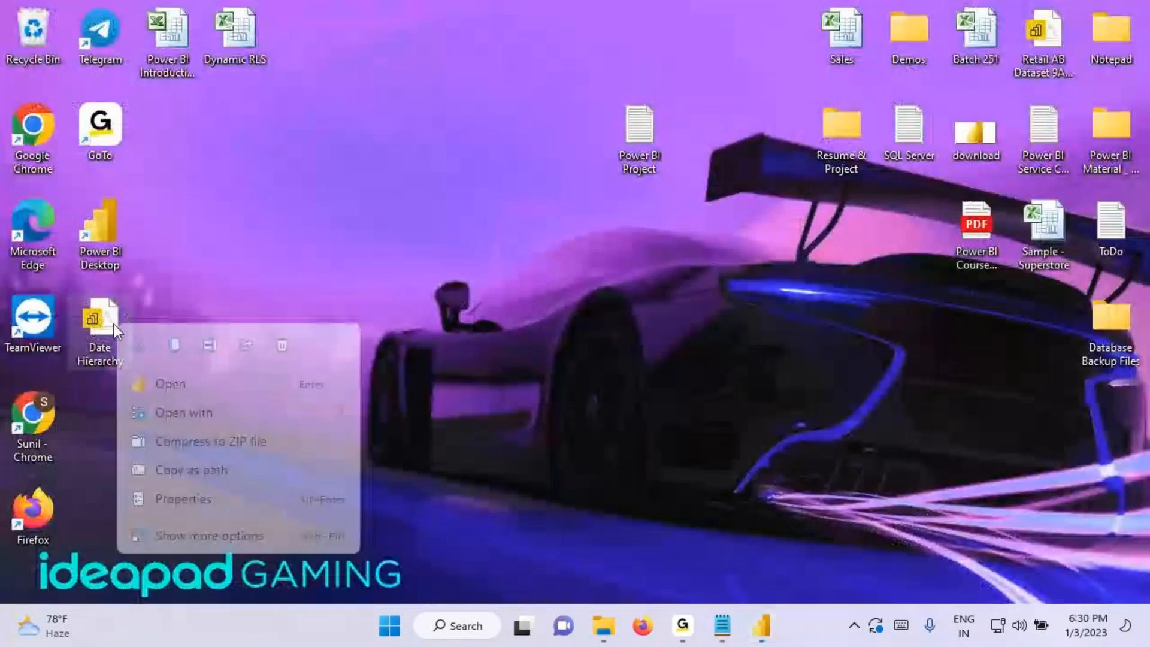
left_click(176, 499)
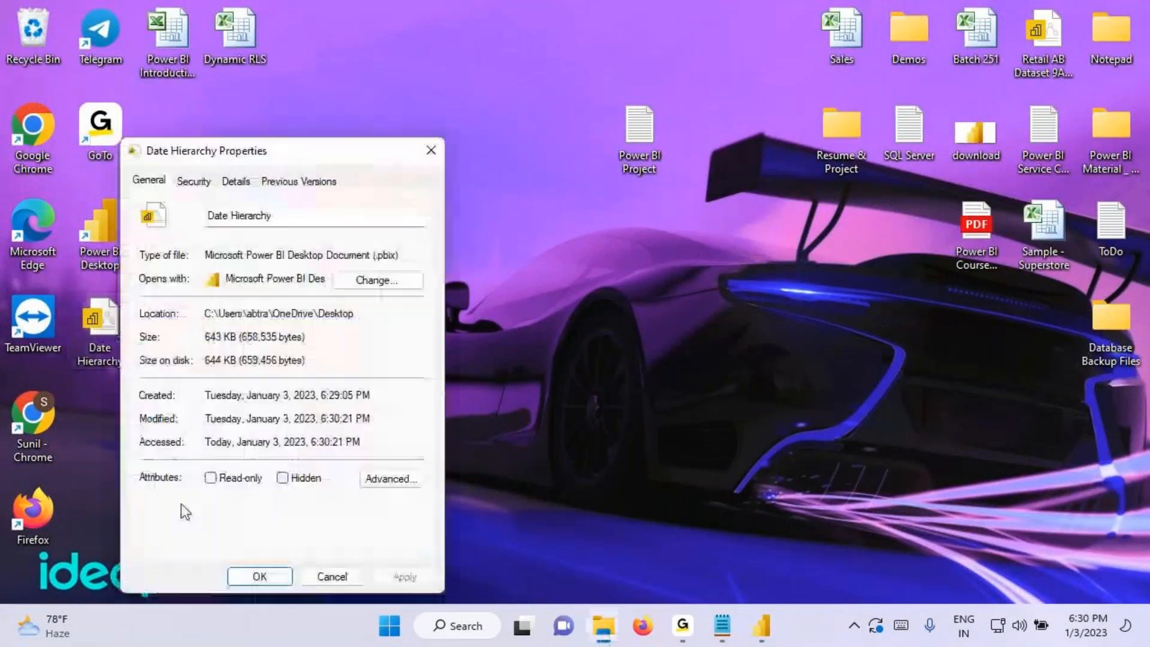
left_click_drag(210, 359, 235, 356)
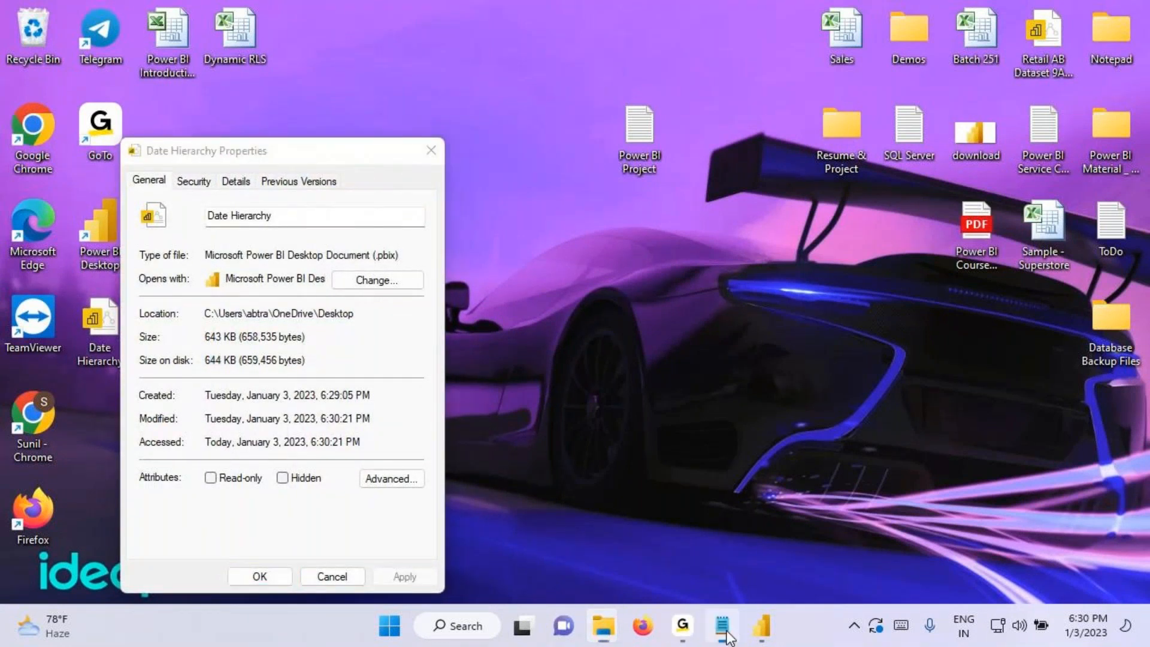
left_click(722, 626)
left_click_drag(17, 418, 97, 423)
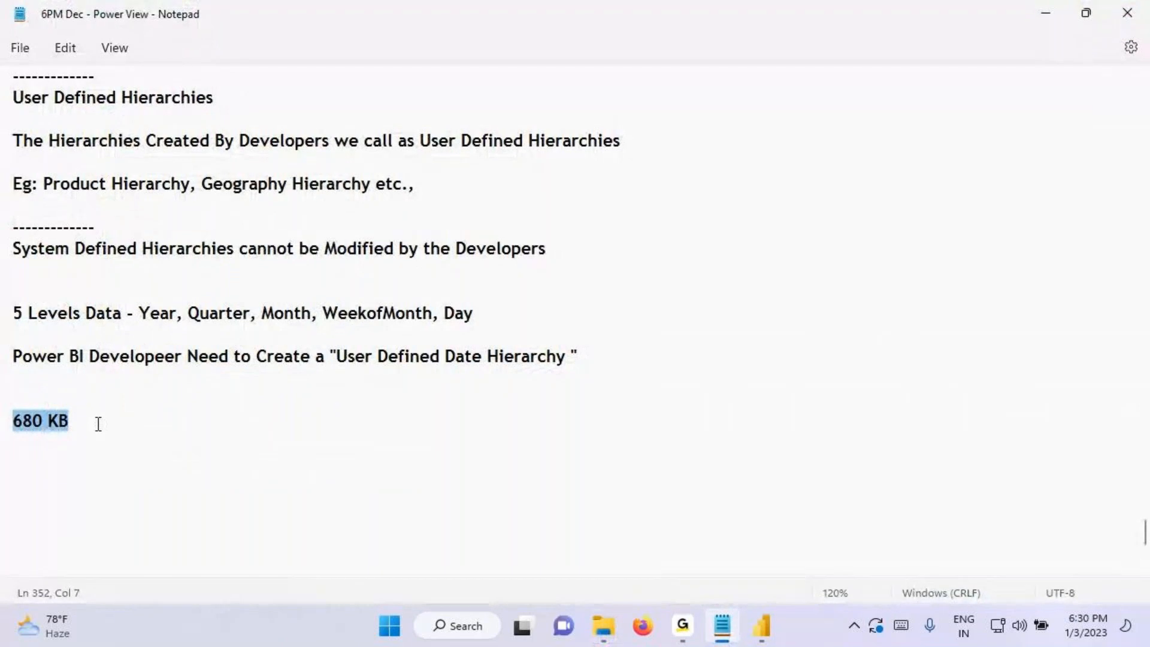
Step: Return to Power BI Desktop, select the Order Date column and sketch temporary Y, Q, M, D and hierarchy marks above it
left_click(762, 639)
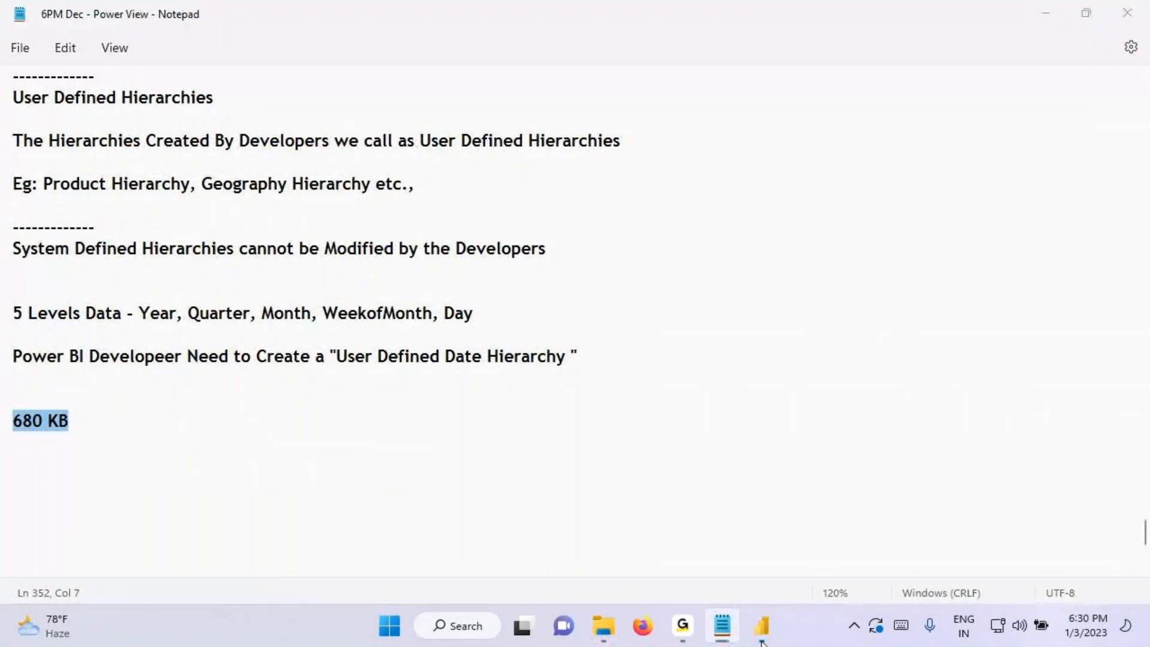
left_click(242, 186)
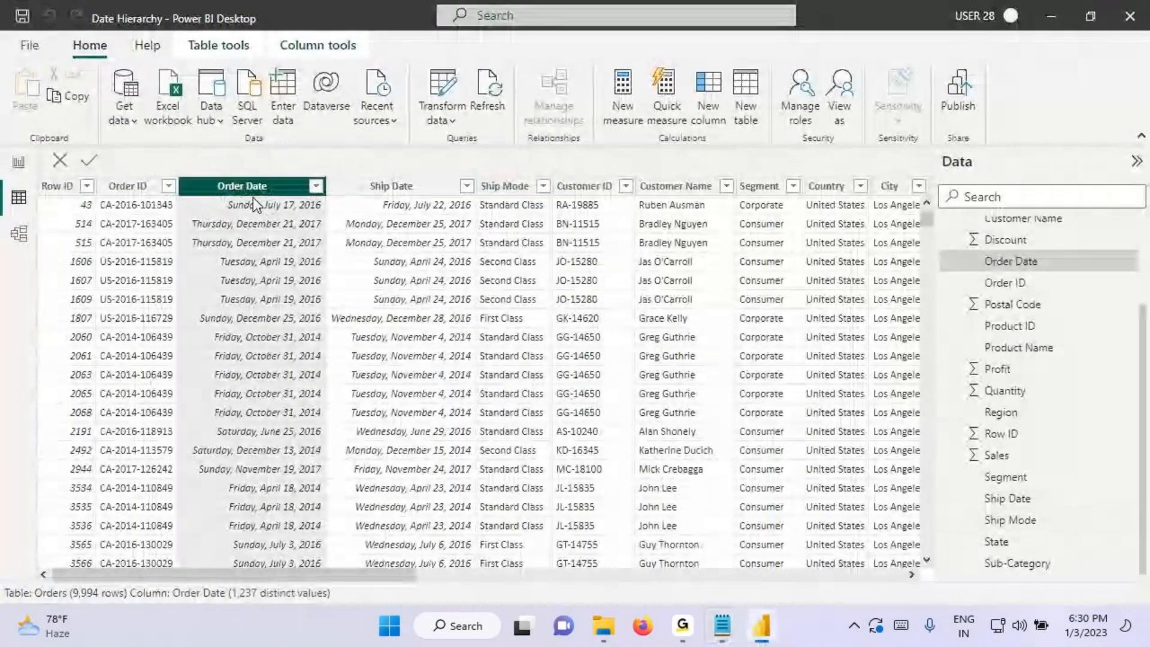
key("ctrl+2")
mouse_move(223, 191)
left_mouse_down()
mouse_move(294, 135)
mouse_move(312, 94)
left_mouse_up()
left_click_drag(314, 107, 324, 122)
left_click_drag(336, 107, 316, 143)
mouse_move(415, 92)
left_mouse_down()
mouse_move(410, 130)
mouse_move(503, 117)
left_mouse_up()
left_click_drag(551, 85, 542, 107)
left_click_drag(339, 134, 267, 174)
left_click_drag(366, 135, 380, 166)
left_click_drag(460, 110, 475, 99)
left_click_drag(548, 76, 478, 113)
mouse_move(441, 129)
left_mouse_down()
mouse_move(446, 198)
mouse_move(473, 186)
left_mouse_up()
left_click_drag(455, 228, 474, 296)
left_click_drag(489, 221, 492, 276)
left_click_drag(511, 223, 510, 273)
left_click_drag(451, 274, 528, 251)
mouse_move(527, 231)
left_mouse_down()
mouse_move(526, 246)
mouse_move(569, 235)
left_mouse_up()
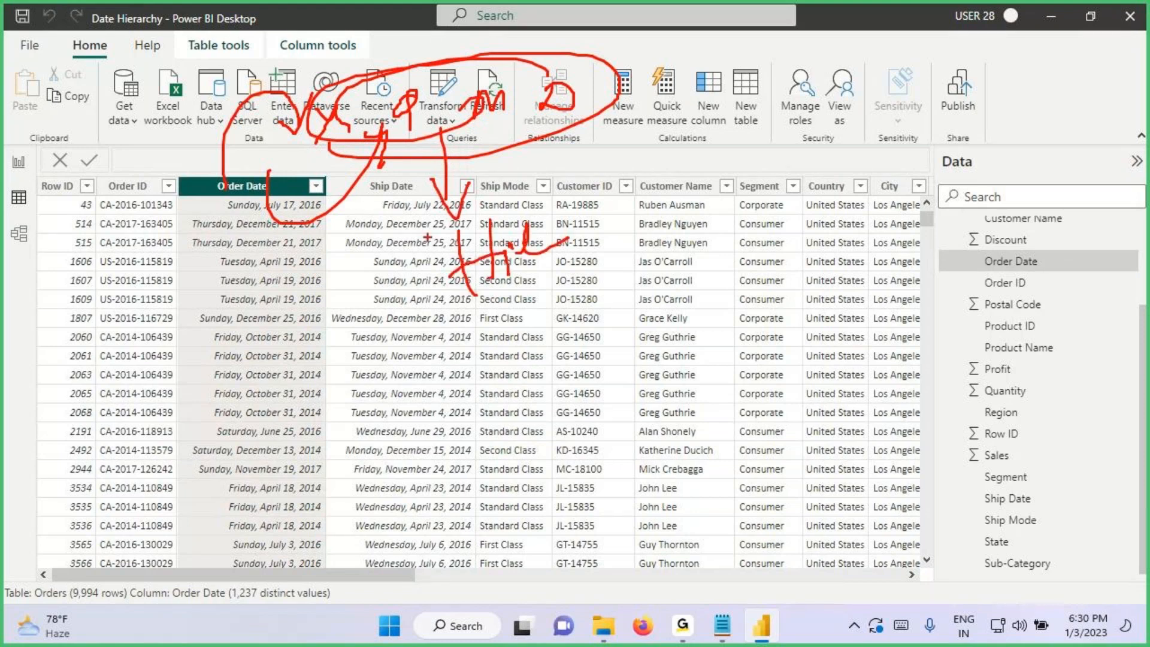
left_click_drag(187, 197, 328, 196)
key("Escape")
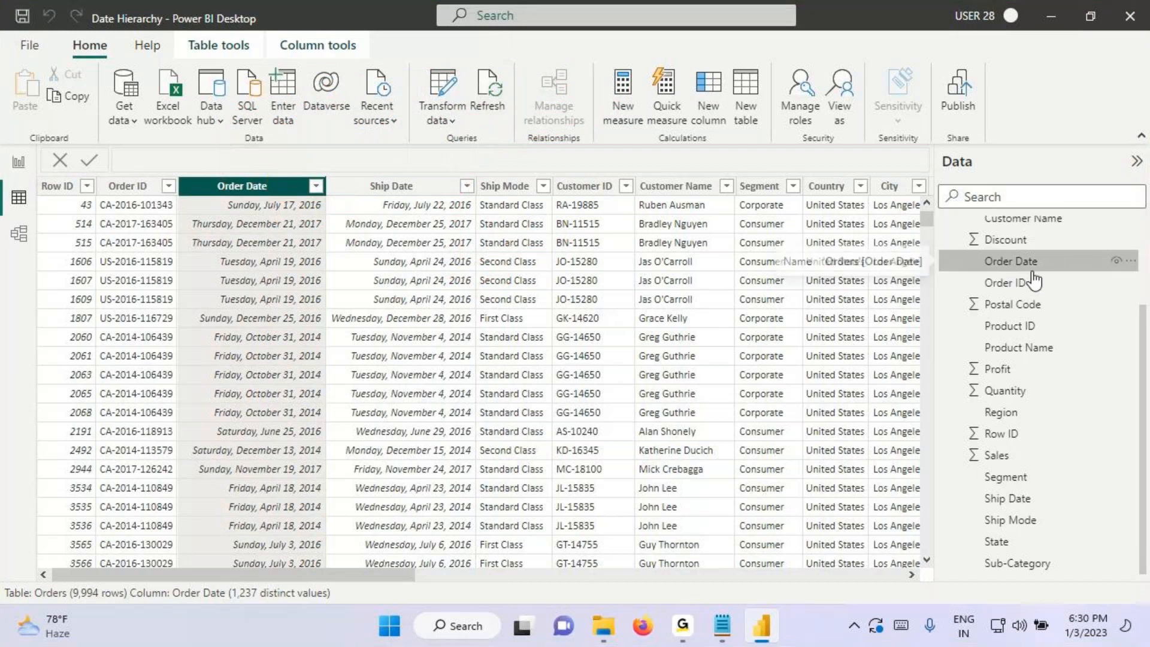
Step: Switch to the Notepad notes and highlight the level names in the 4-level and 5-level date hierarchy lines
left_click(722, 626)
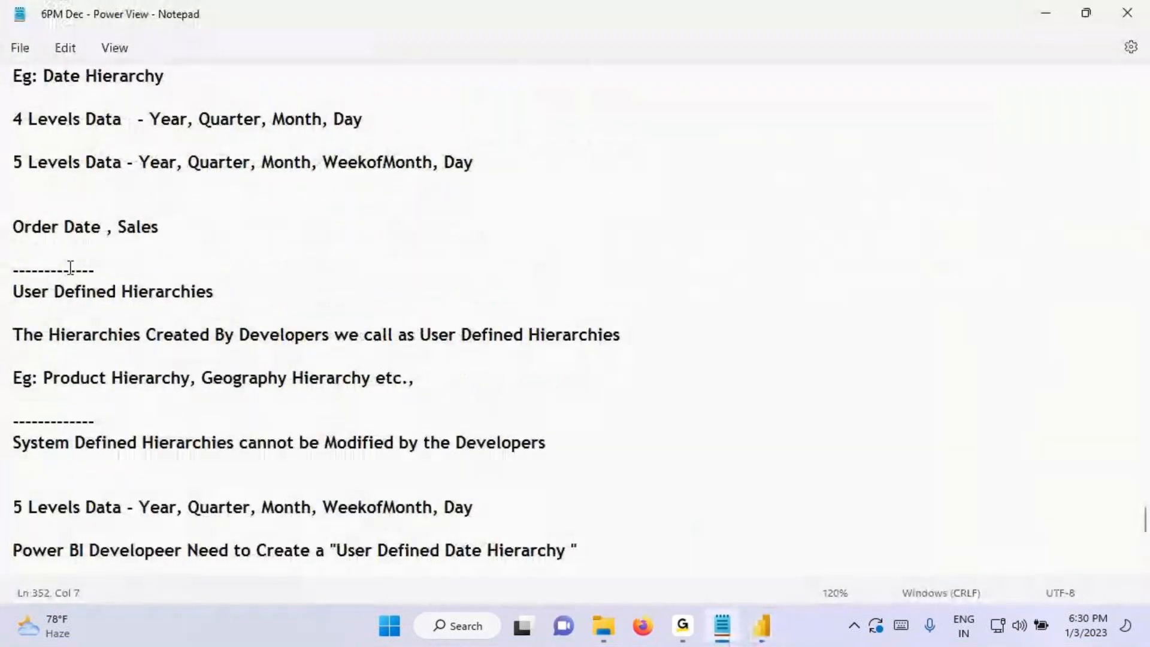
scroll(90, 233, "up", 1)
left_click_drag(80, 141, 123, 141)
left_click_drag(171, 184, 364, 182)
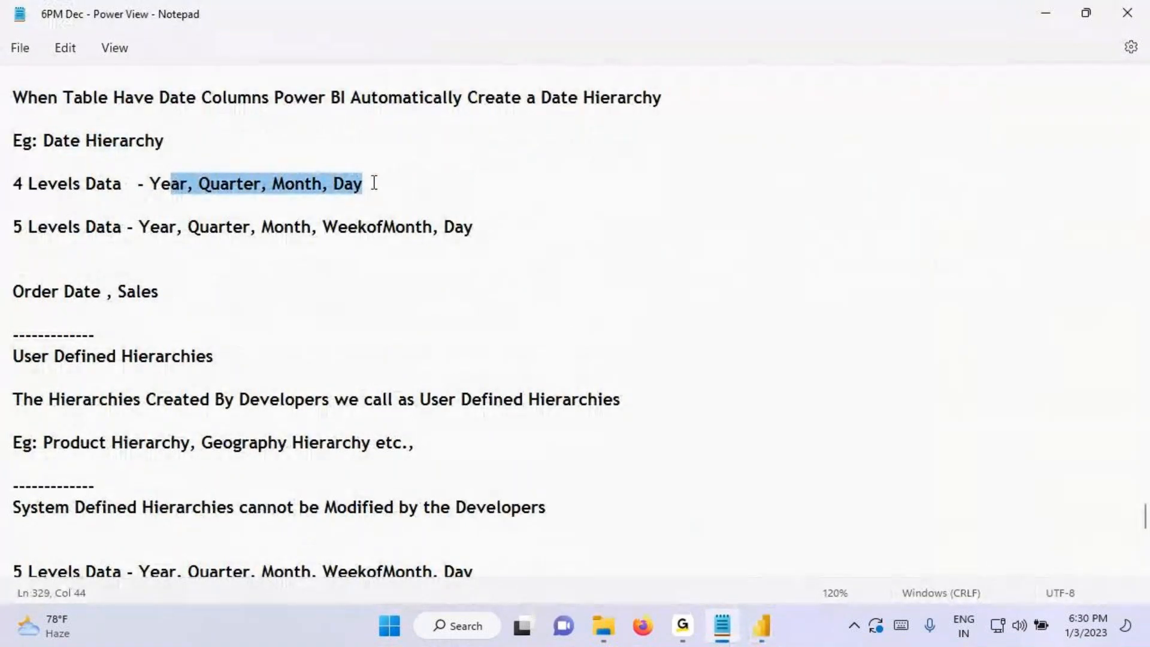
scroll(451, 229, "down", 3)
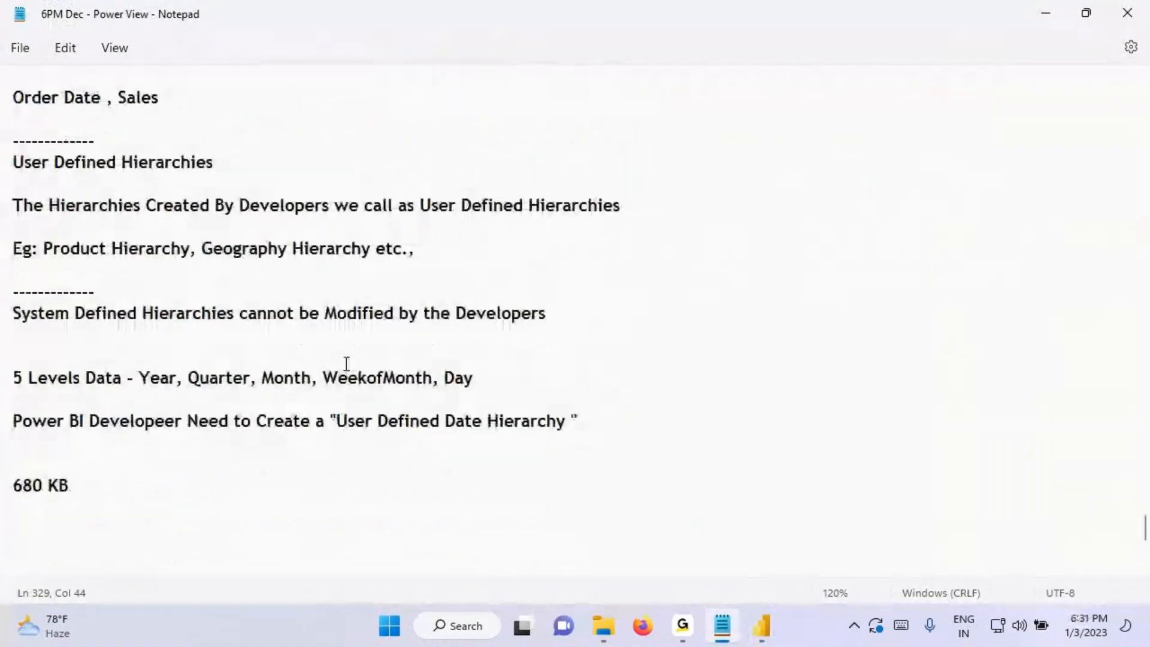
left_click_drag(144, 388, 469, 372)
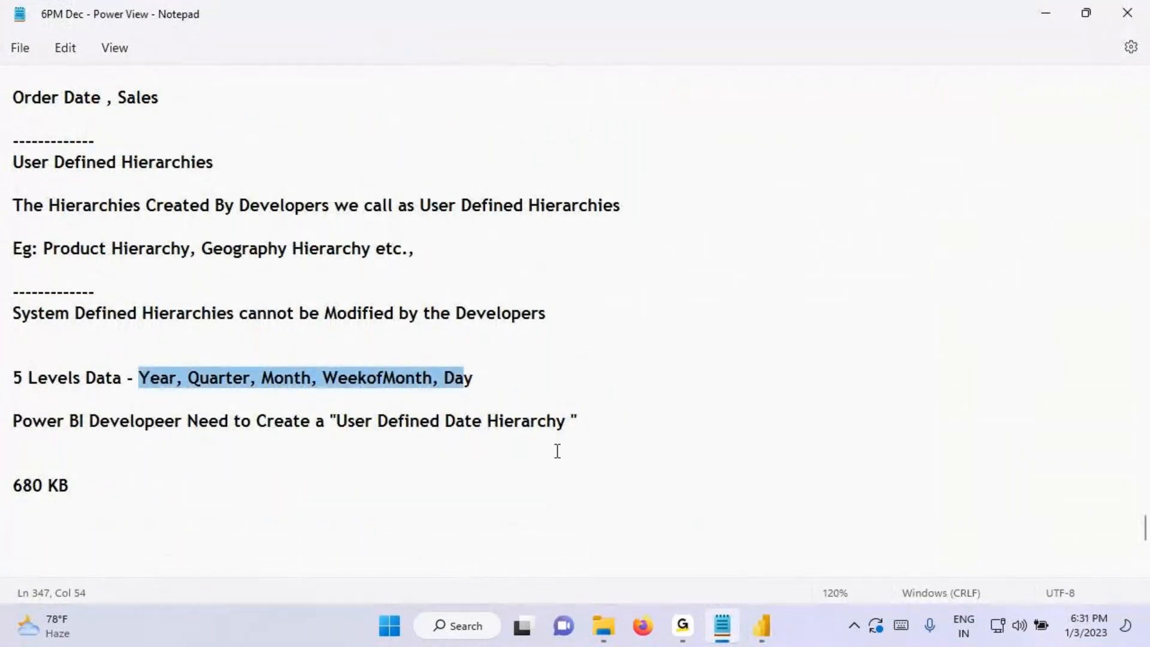
Step: Return to Power BI Desktop and turn Auto date/time back on in the current file's Data Load options
left_click(758, 620)
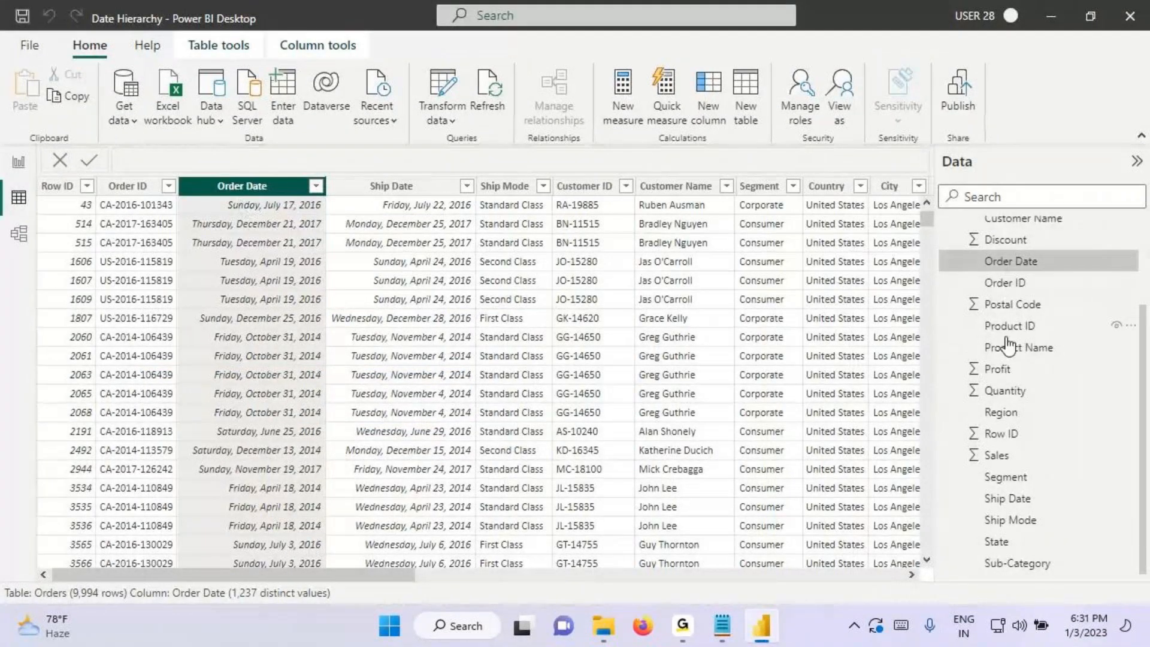
left_click(29, 45)
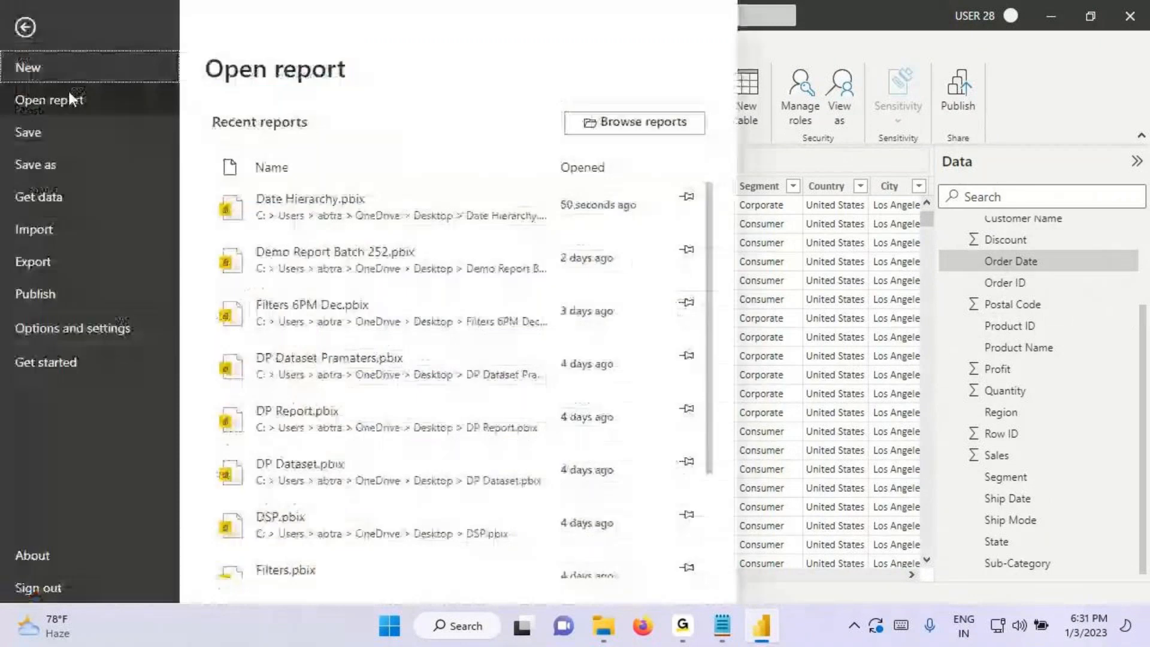
left_click(48, 328)
left_click(272, 120)
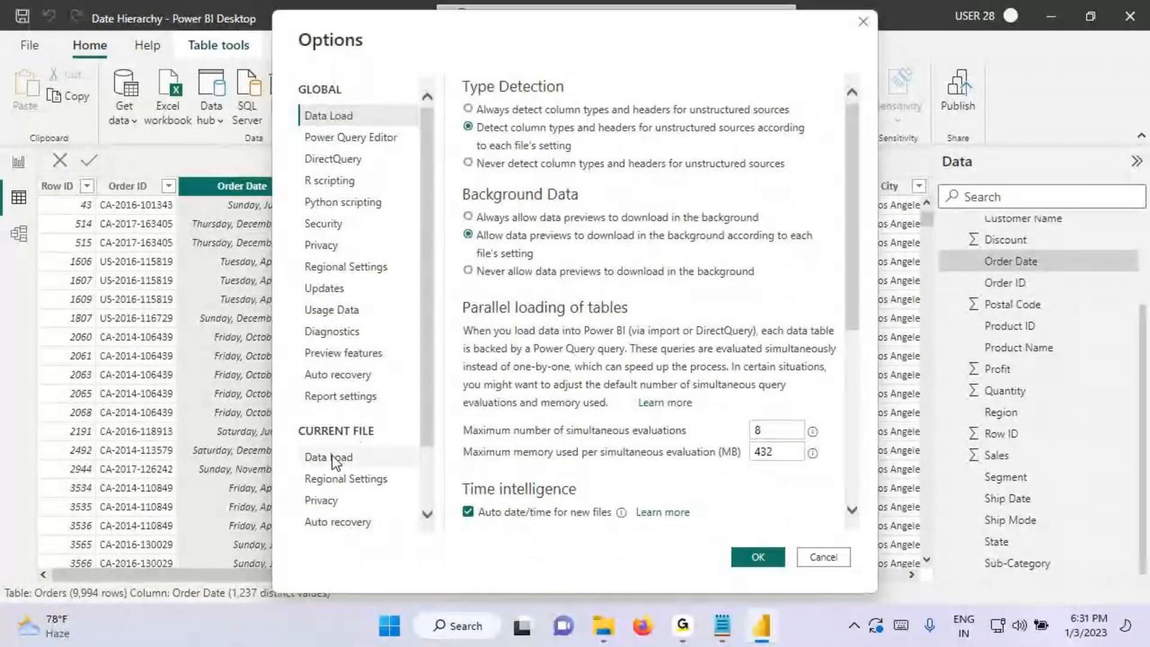
left_click(329, 457)
left_click(468, 281)
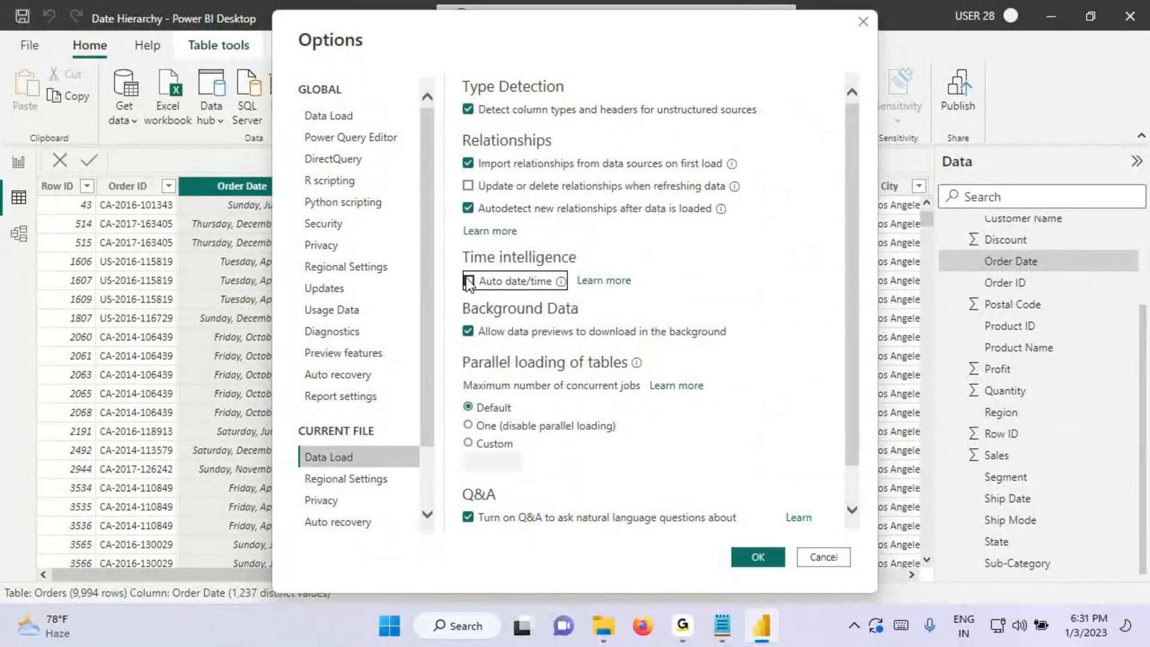
left_click(468, 281)
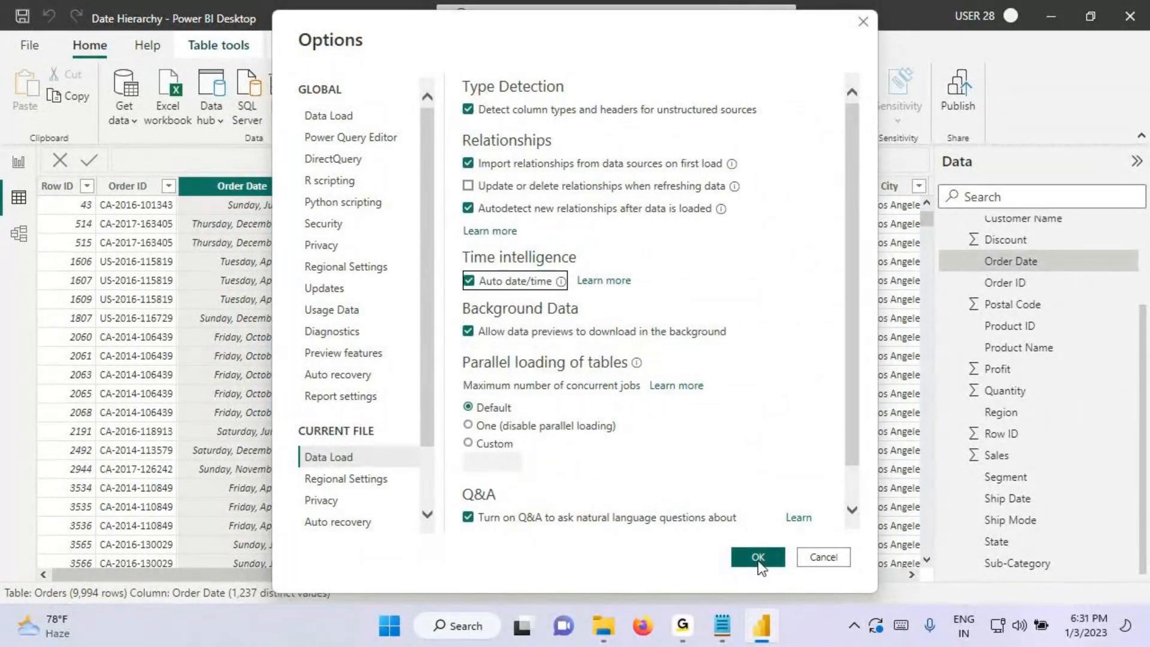
left_click(757, 558)
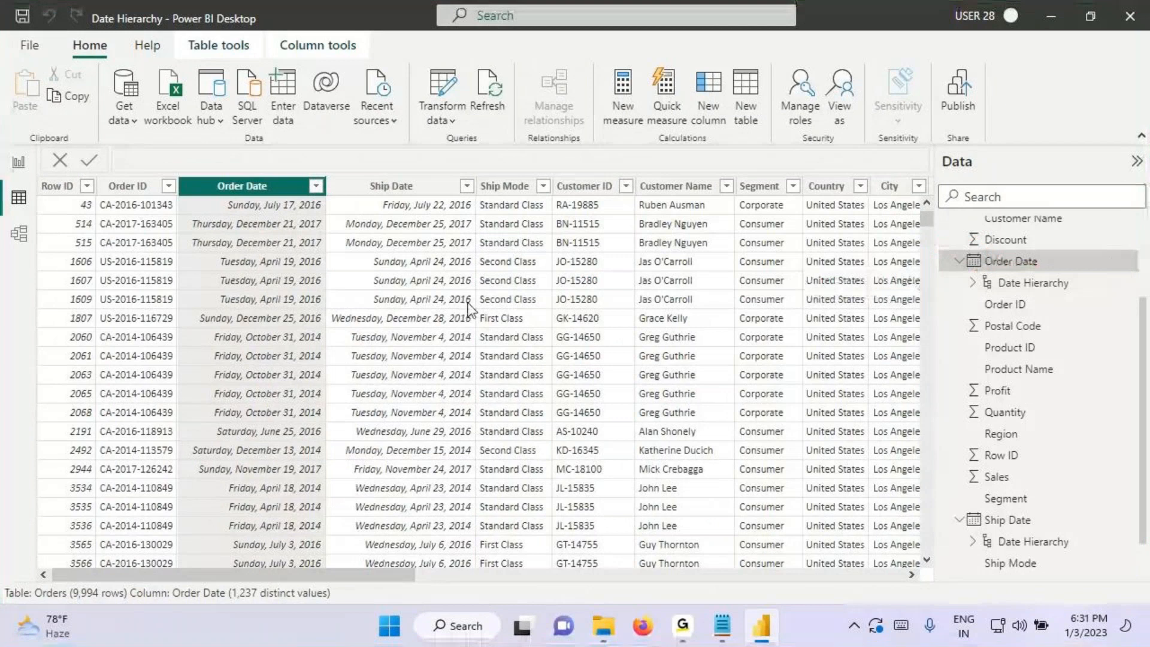
Step: Turn off Auto date/time again in the current file's Data Load options
left_click(8, 49)
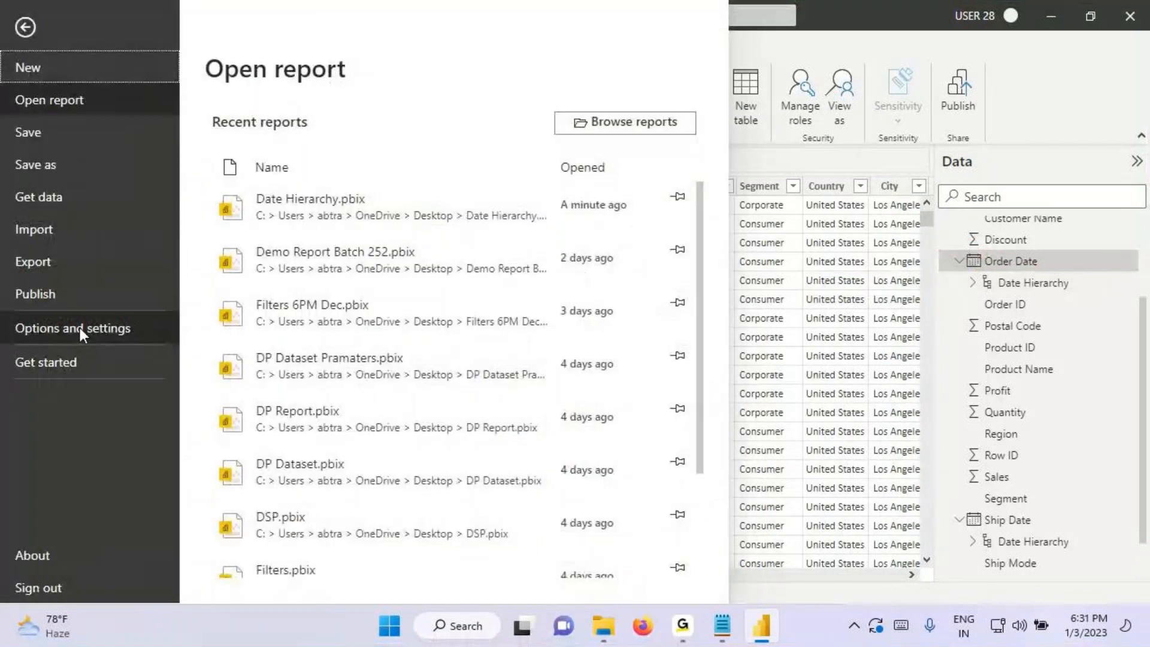
left_click(80, 328)
key("Escape")
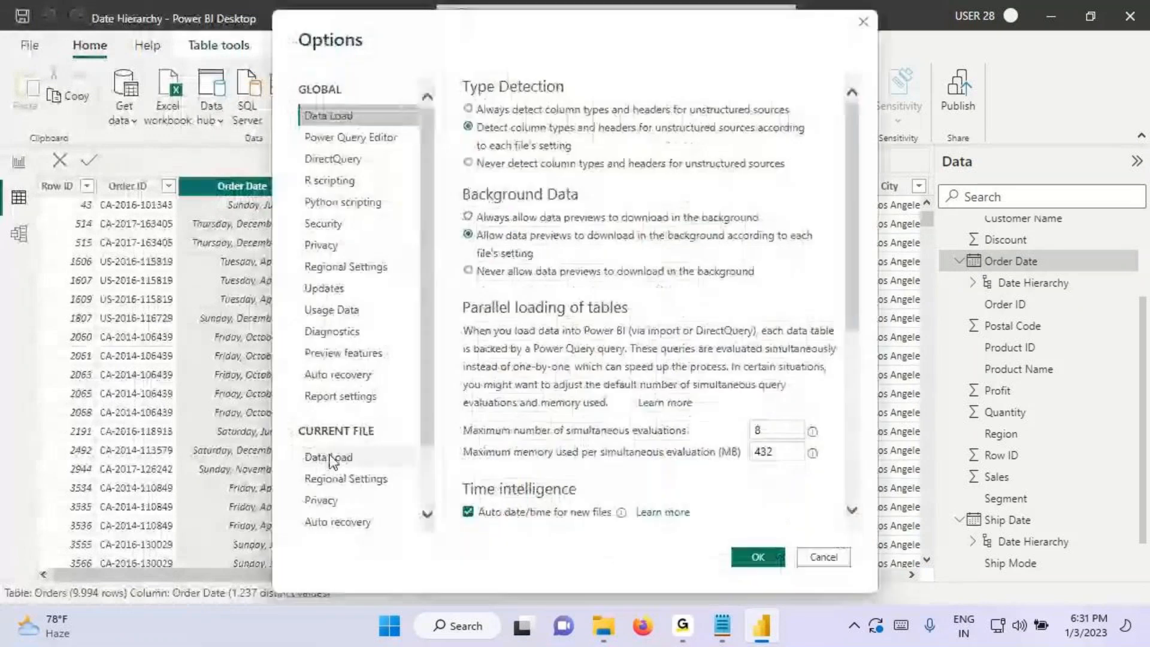
left_click(329, 458)
left_click(468, 280)
left_click(758, 557)
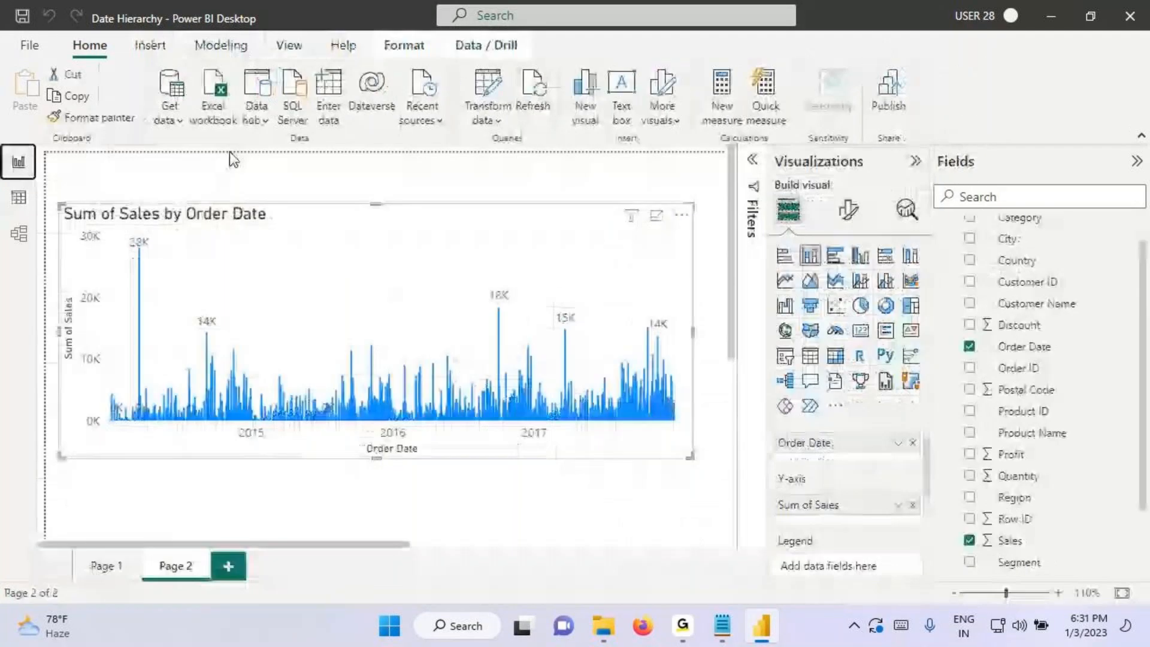
Step: Remove the Sum of Sales by Order Date chart from the report page and open the Orders query for transformation
left_click(681, 214)
left_click(709, 281)
left_click(487, 104)
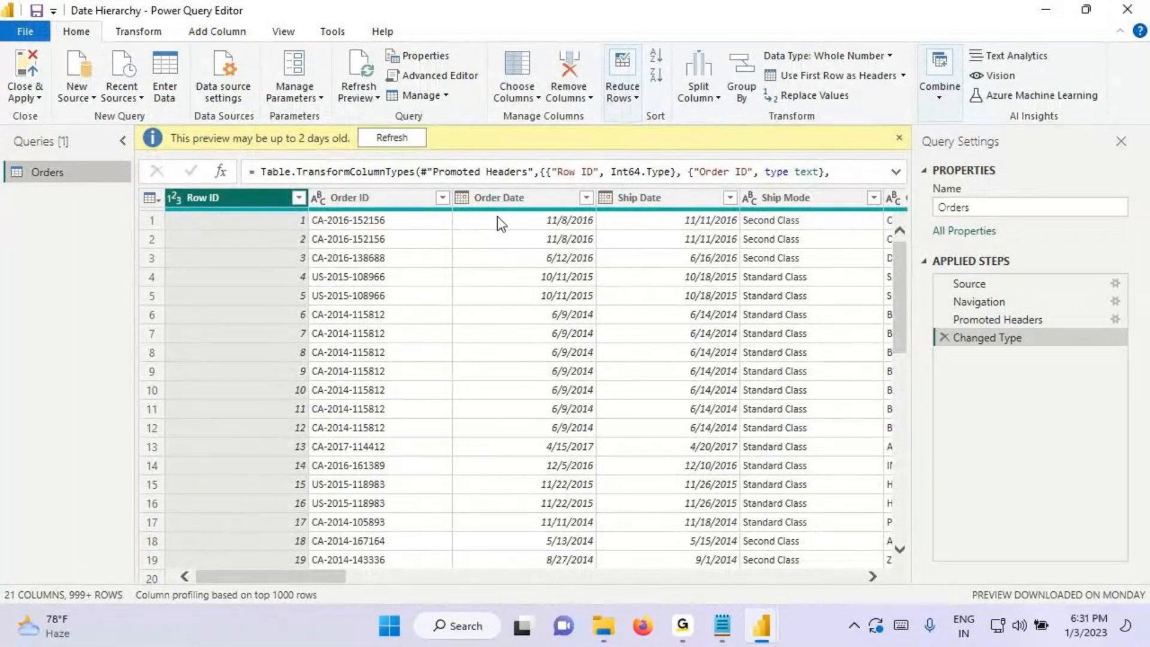
Step: Add a Year column extracted from the Order Date column of the Orders query
left_click(491, 198)
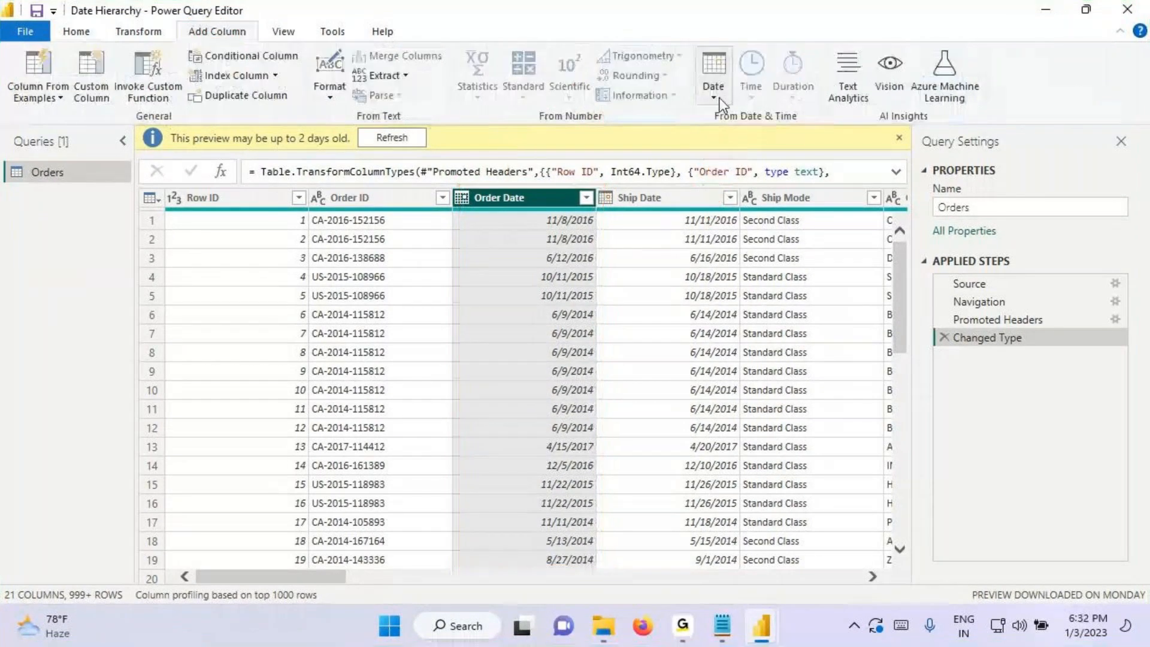
left_click(707, 98)
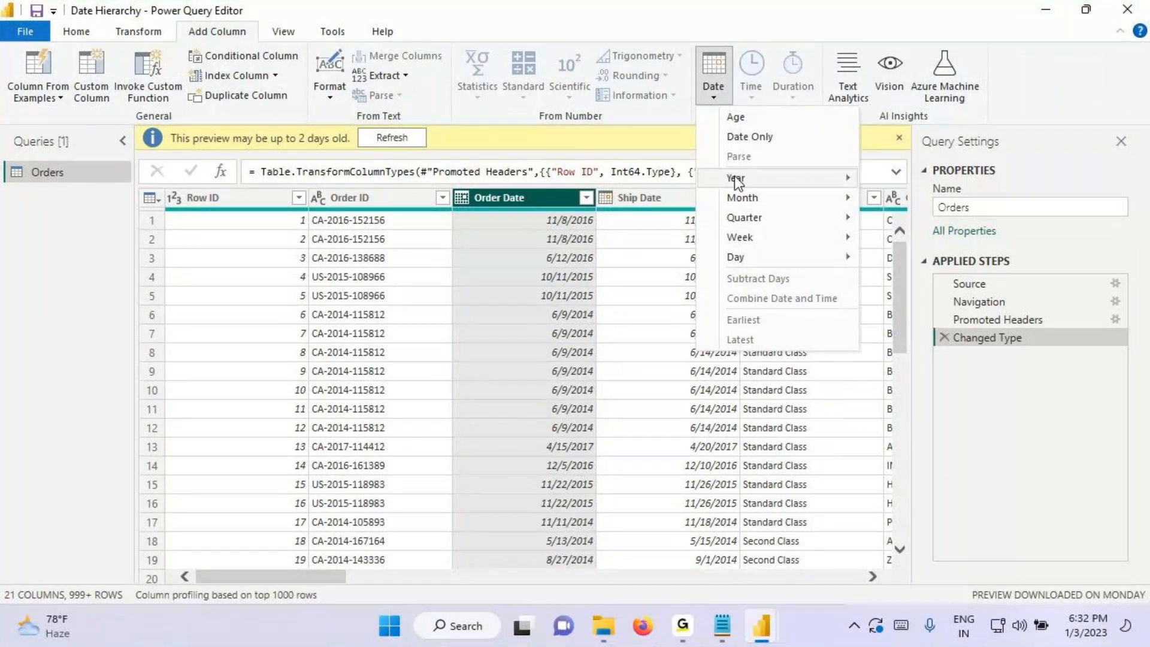
mouse_move(737, 178)
left_click(881, 177)
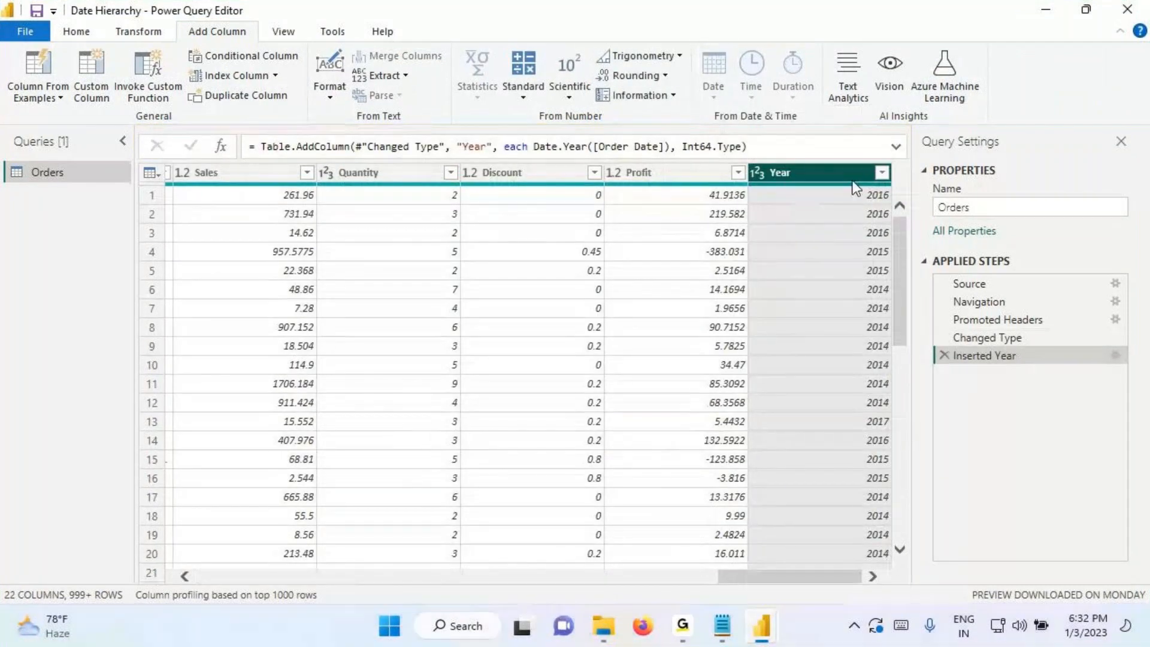
Step: Add a Quarter of Year column extracted from the Order Date column
left_click_drag(802, 573, 370, 249)
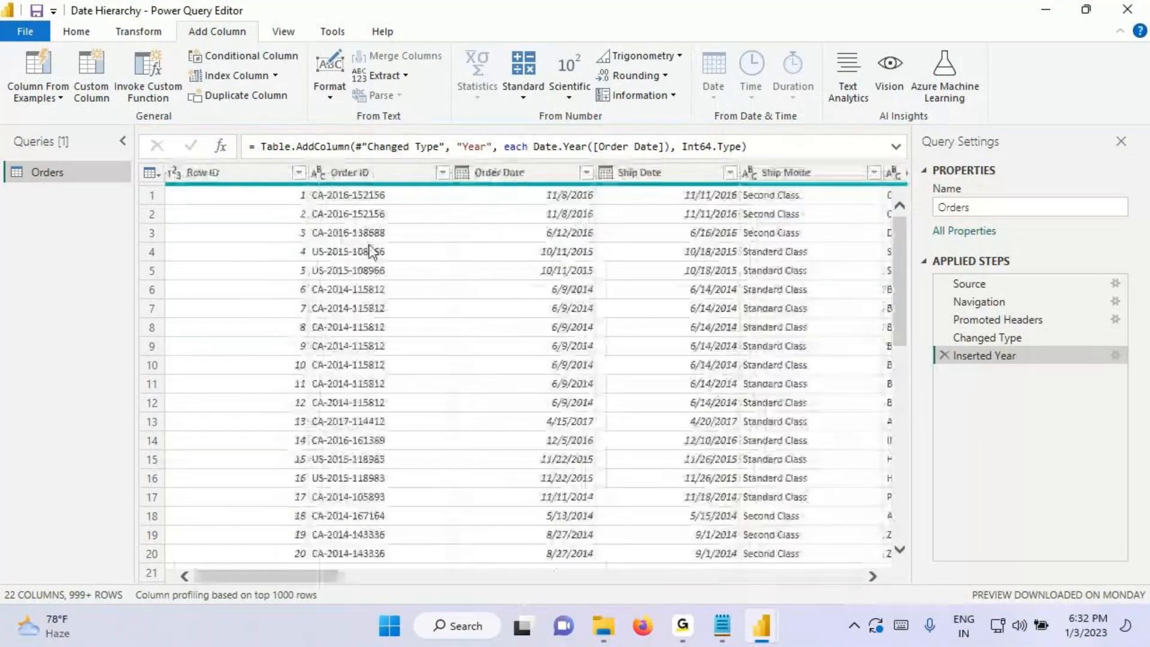
left_click(482, 180)
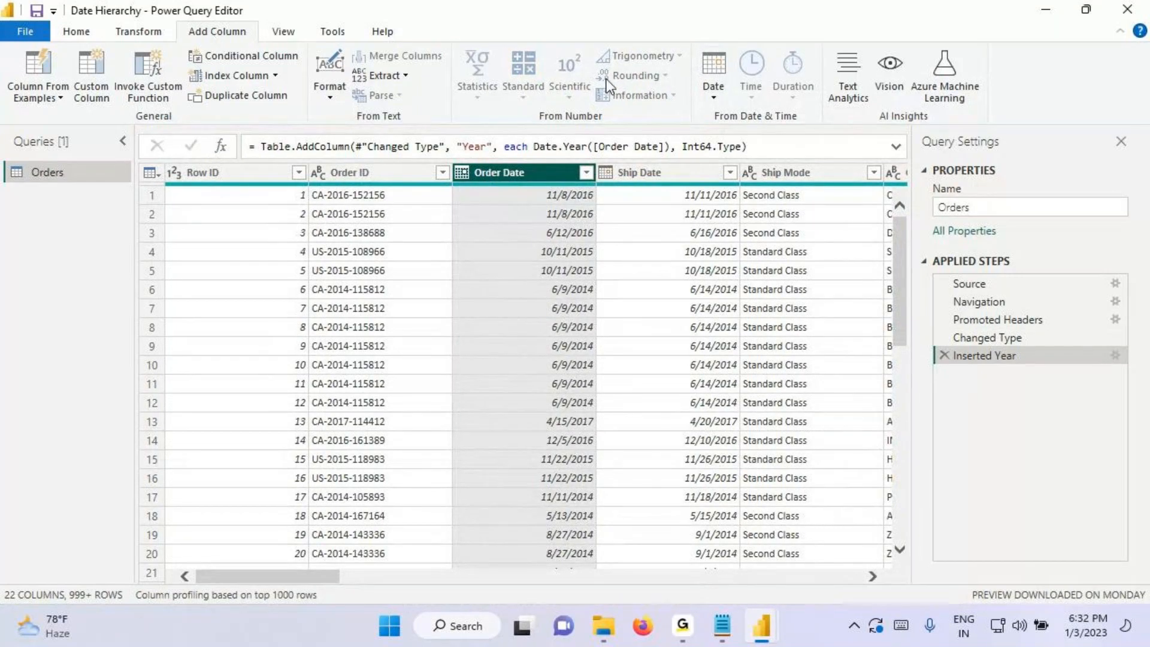
left_click(714, 87)
mouse_move(764, 218)
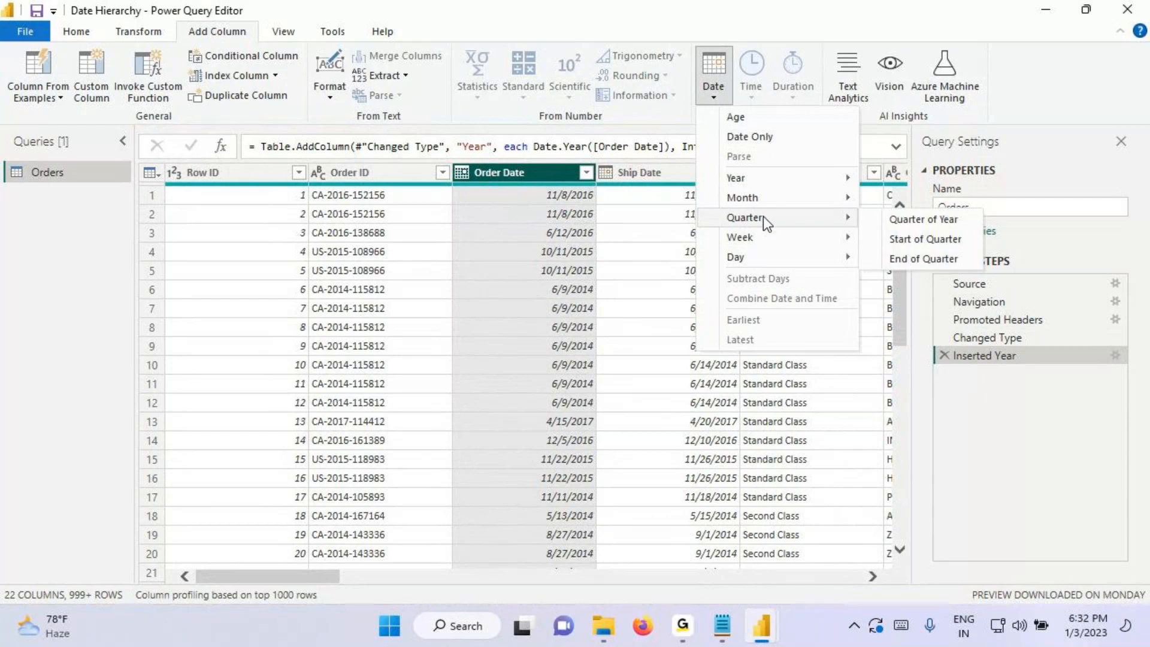
left_click(960, 221)
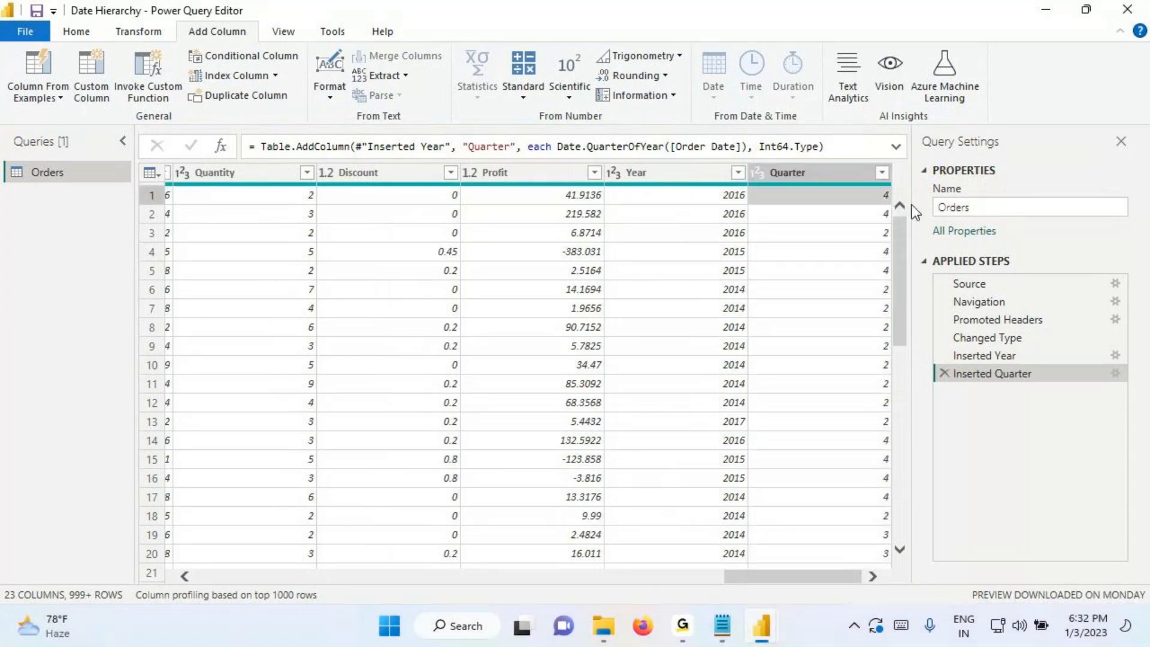
Step: Sketch temporary Qtr marks and arrows beside the first values of the Quarter column, and clear them
key("ctrl+2")
left_click_drag(837, 188, 836, 215)
mouse_move(845, 175)
left_mouse_down()
mouse_move(845, 204)
mouse_move(860, 190)
left_mouse_up()
mouse_move(859, 170)
left_mouse_down()
mouse_move(860, 194)
mouse_move(878, 209)
mouse_move(870, 187)
mouse_move(854, 198)
mouse_move(907, 205)
left_mouse_up()
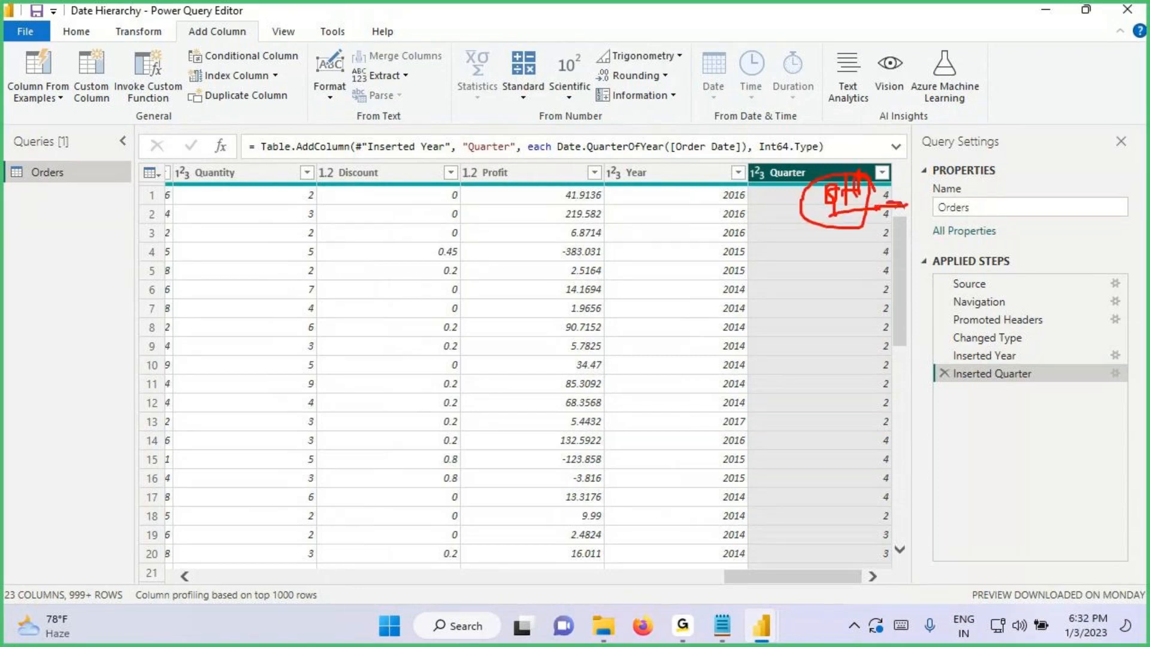
left_click_drag(836, 117, 835, 168)
left_click_drag(819, 149, 838, 167)
key("Escape")
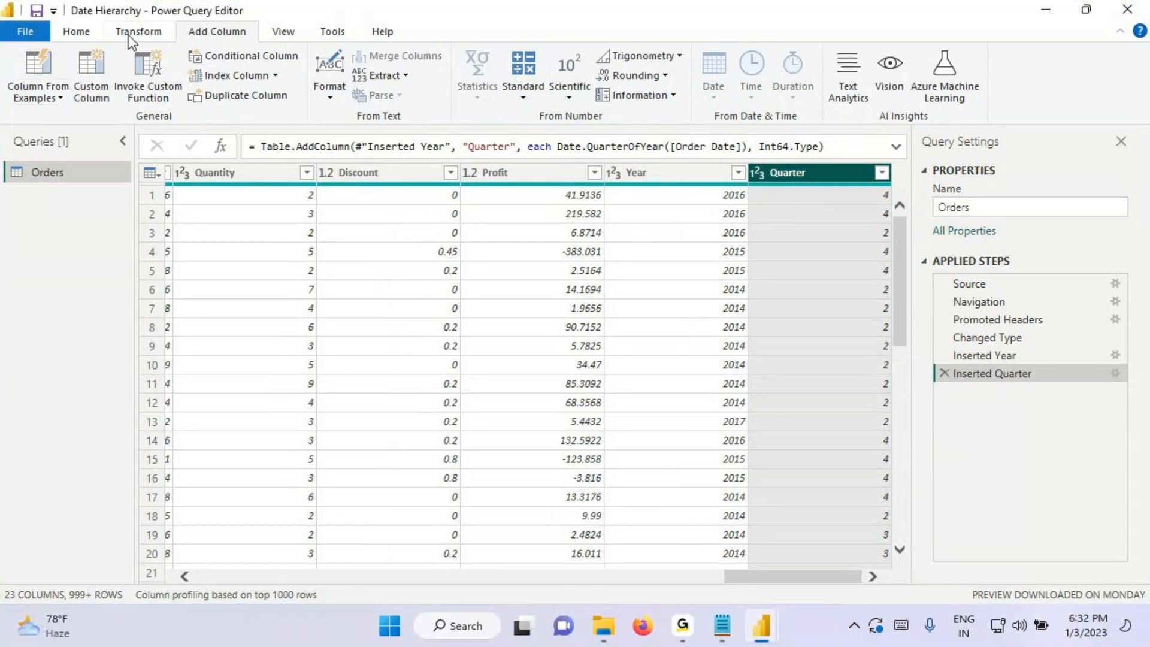
Step: Show the text formatting commands for the Quarter column and temporarily mark Add Prefix and the intended Qtr text on screen
left_click(135, 31)
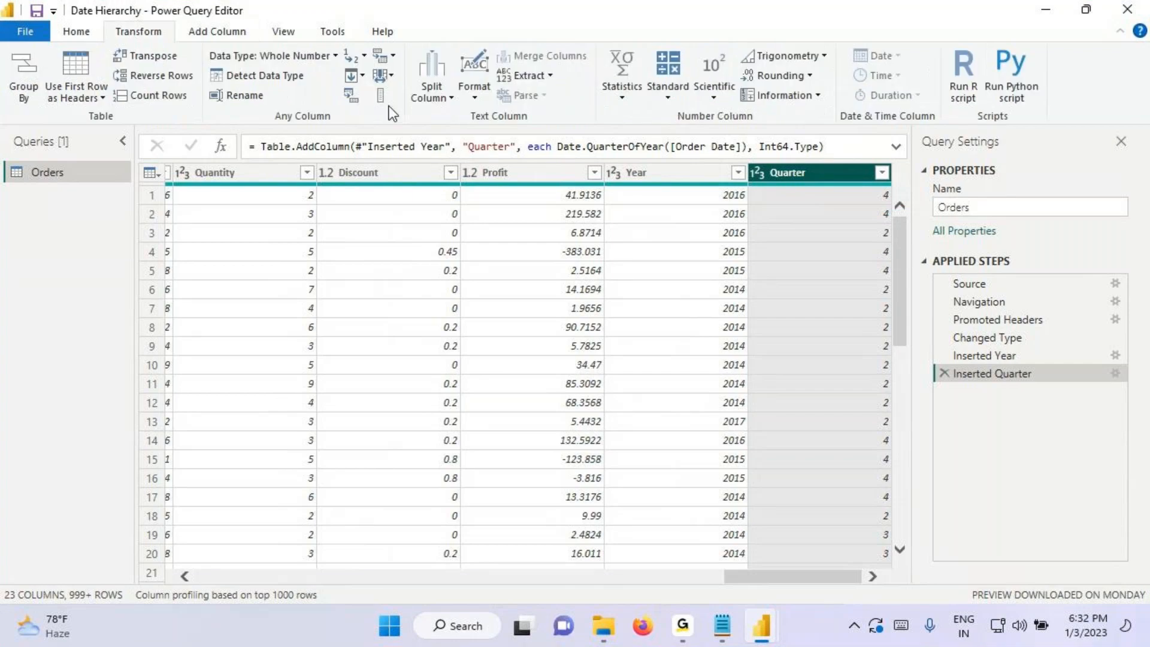
left_click(467, 98)
key("ctrl+2")
left_click_drag(483, 209, 552, 228)
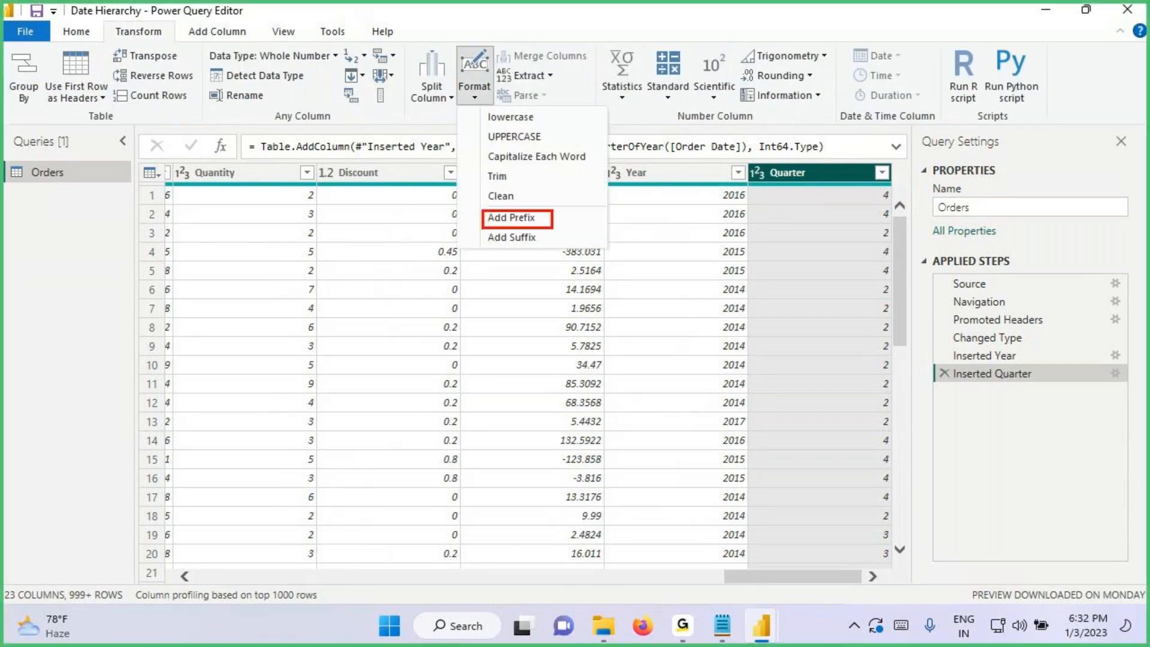
mouse_move(777, 182)
left_mouse_down()
mouse_move(830, 182)
mouse_move(847, 207)
left_mouse_up()
left_click_drag(843, 197, 881, 200)
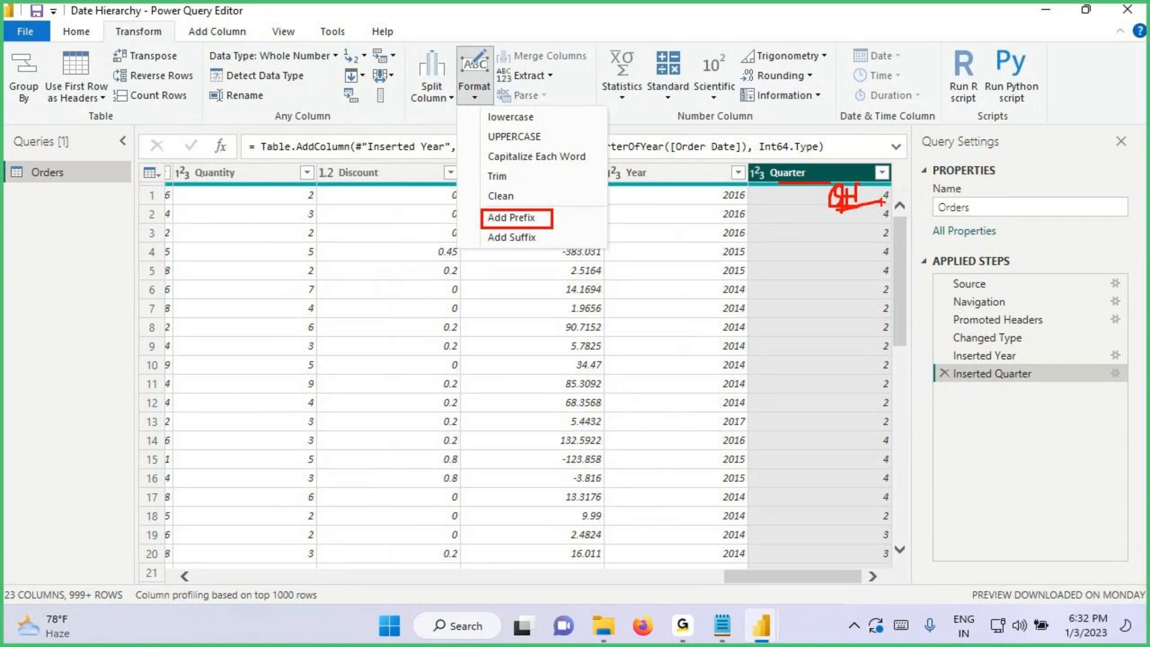
left_click_drag(111, 38, 207, 37)
left_click_drag(456, 50, 489, 104)
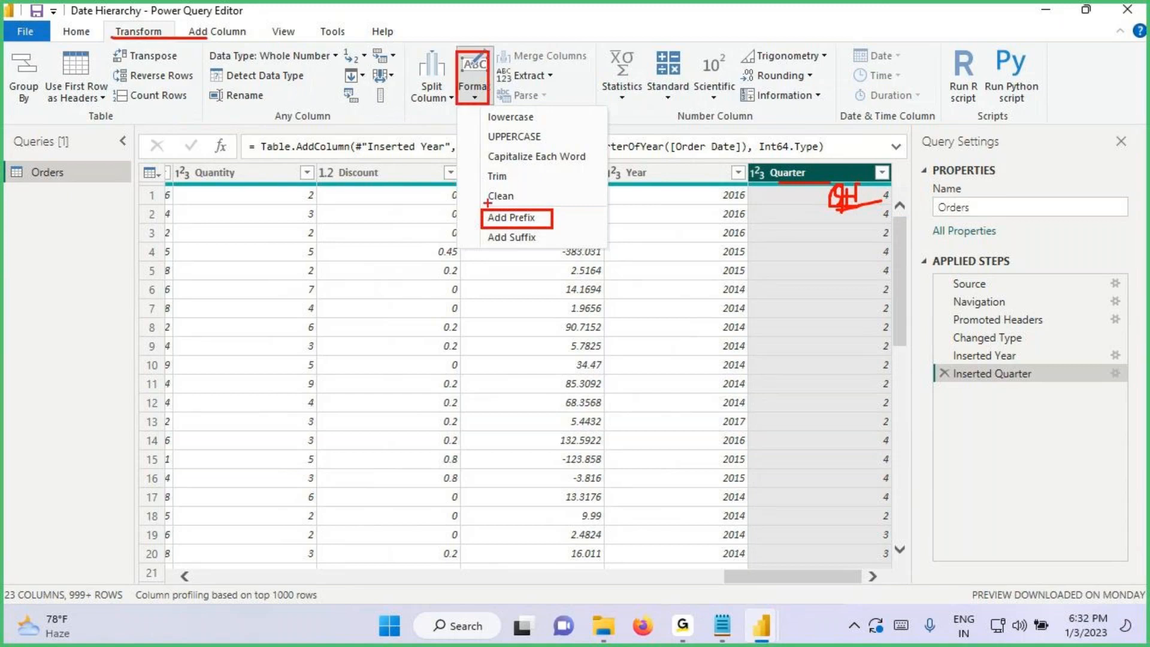
key("Escape")
Step: Add the prefix "Qtr " with a trailing space to every value in the Quarter column
left_click(476, 97)
left_click(501, 215)
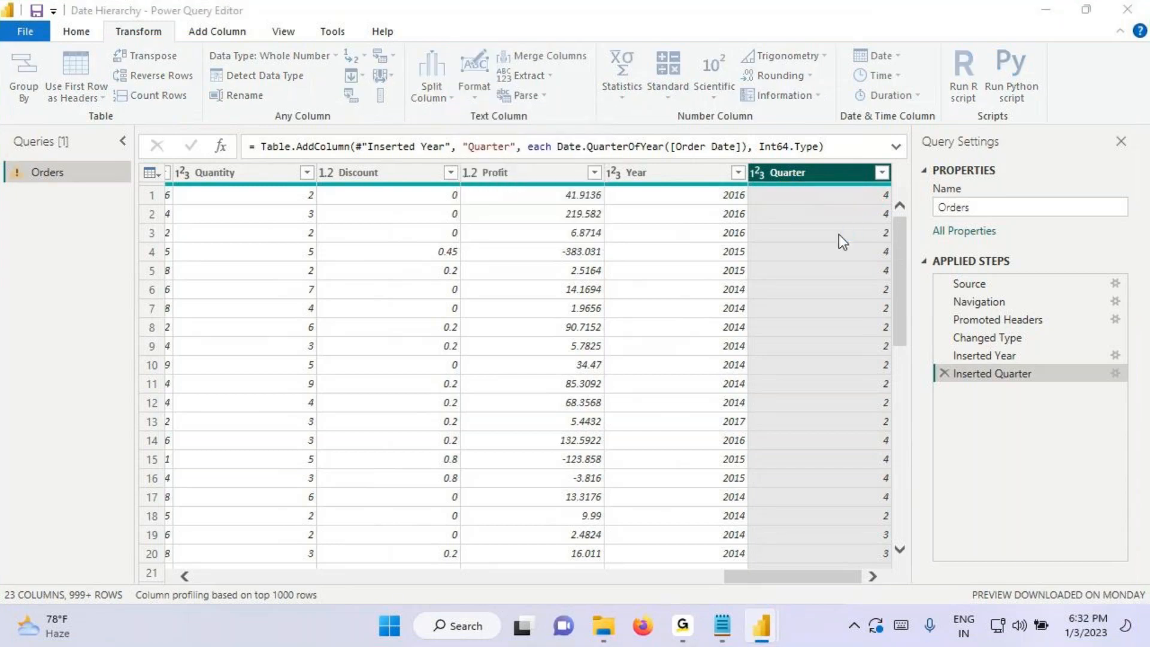
type("Qtr")
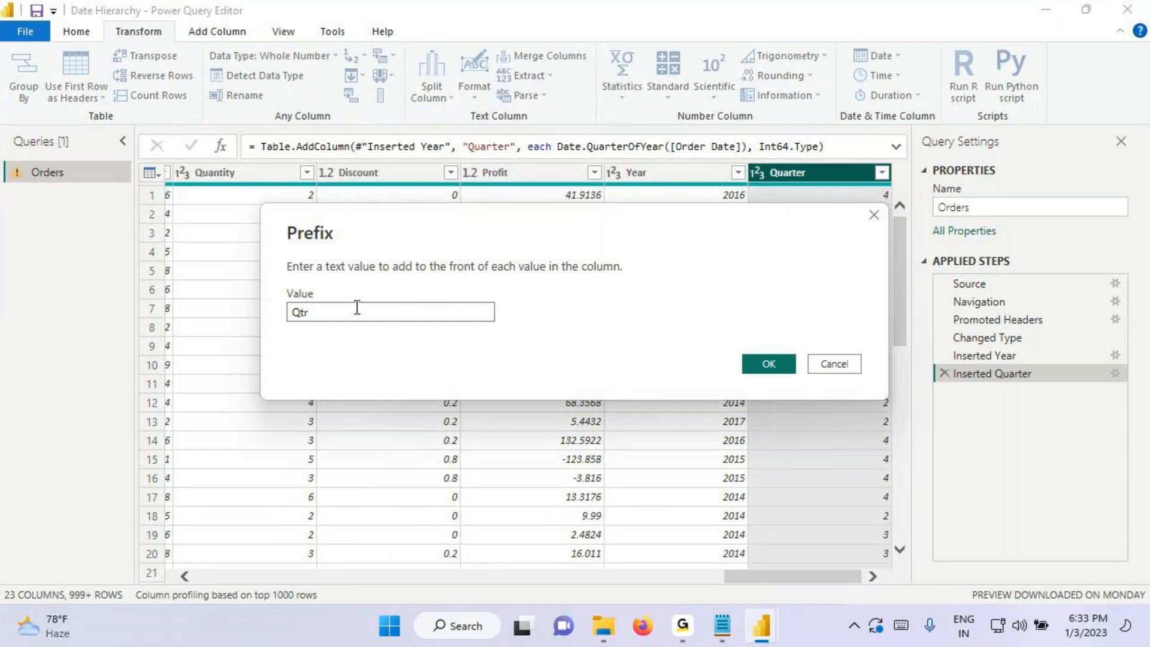
left_click_drag(309, 314, 326, 314)
left_click(746, 364)
Step: Draw temporary marks over the Year and Quarter columns and clear them
key("ctrl+2")
left_click_drag(643, 187, 691, 184)
left_click_drag(782, 190, 837, 181)
key("Escape")
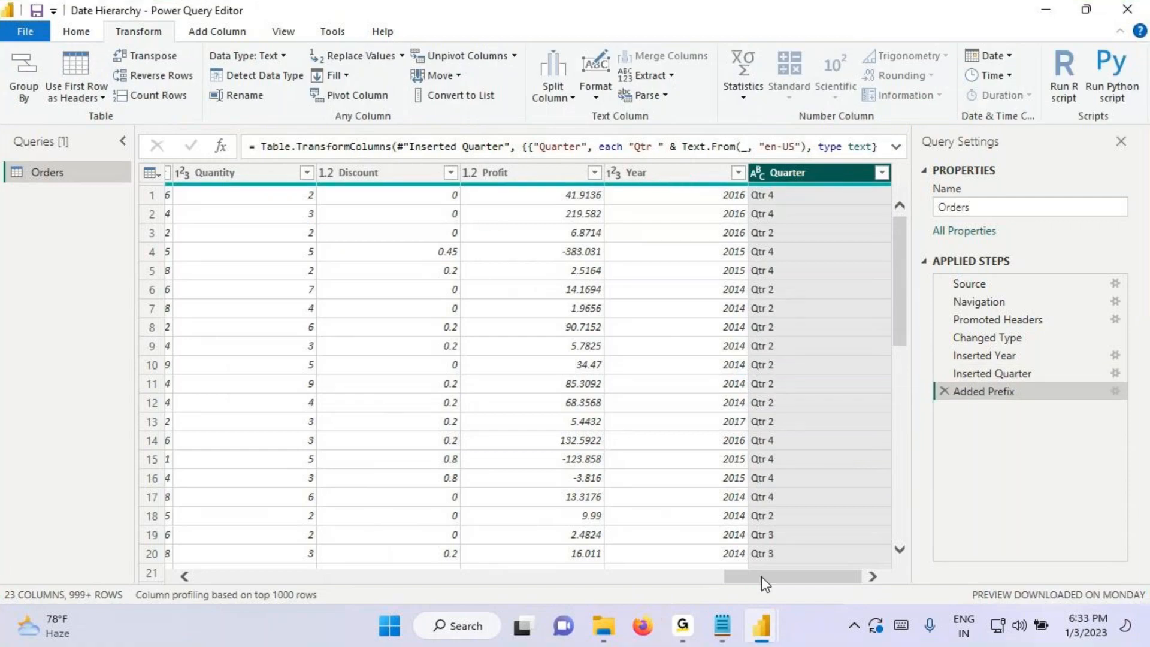
Step: Add a Name of Month column extracted from Order Date and review it alongside the Year and Quarter columns
left_click_drag(760, 577, 233, 576)
left_click(510, 167)
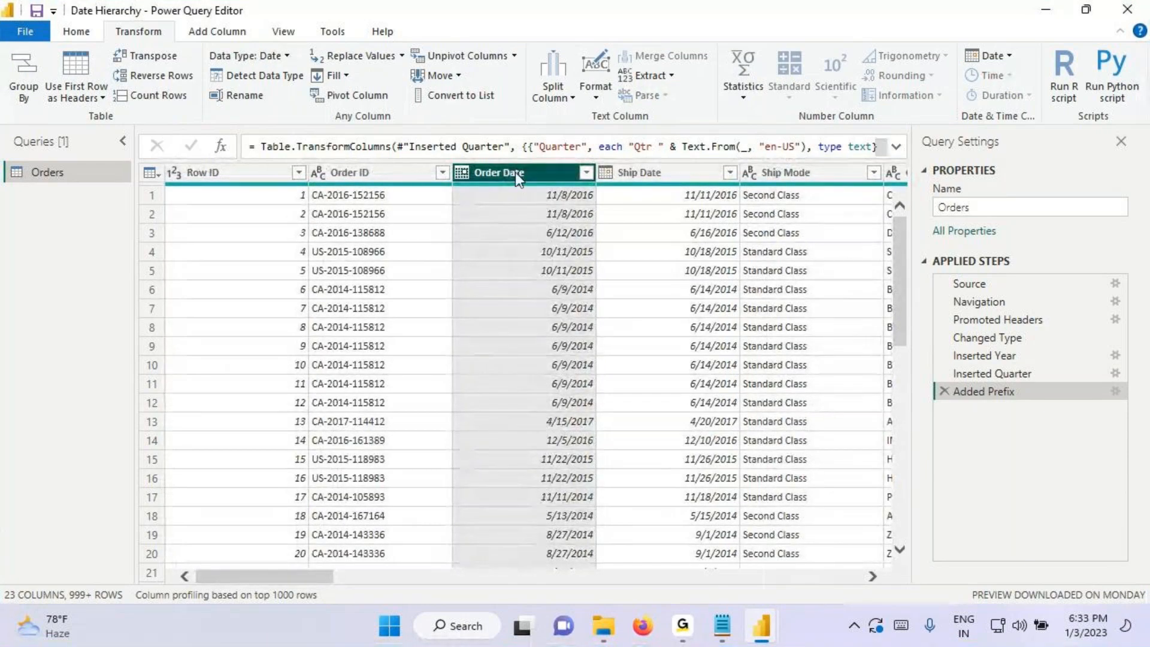
left_click(221, 29)
left_click(711, 95)
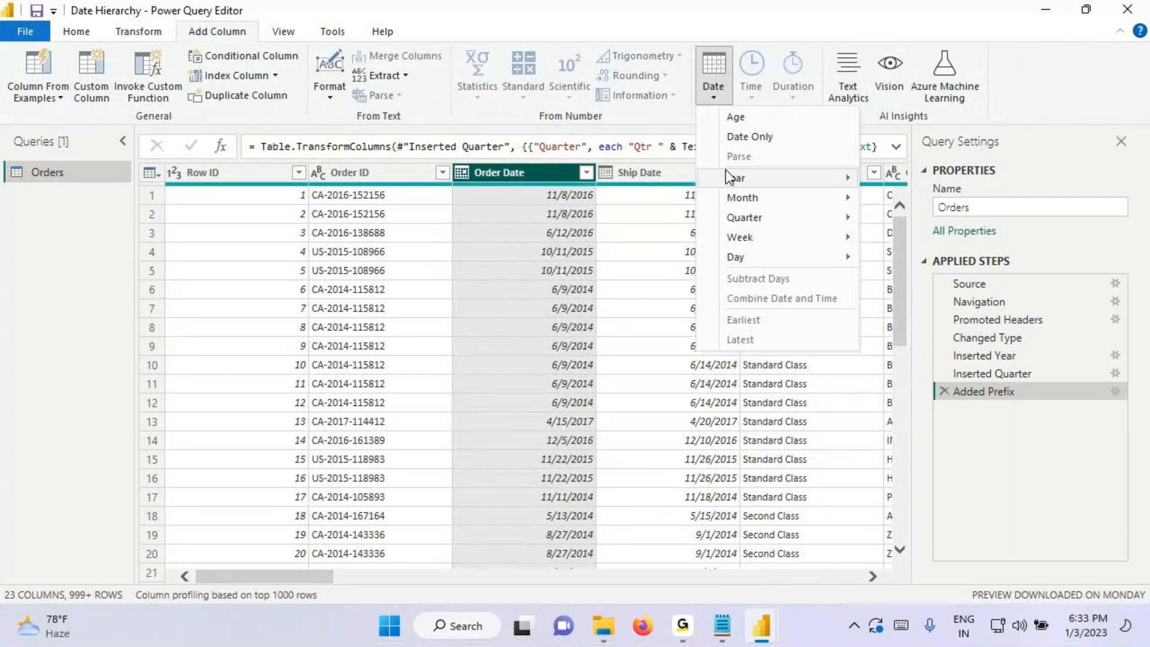
mouse_move(745, 197)
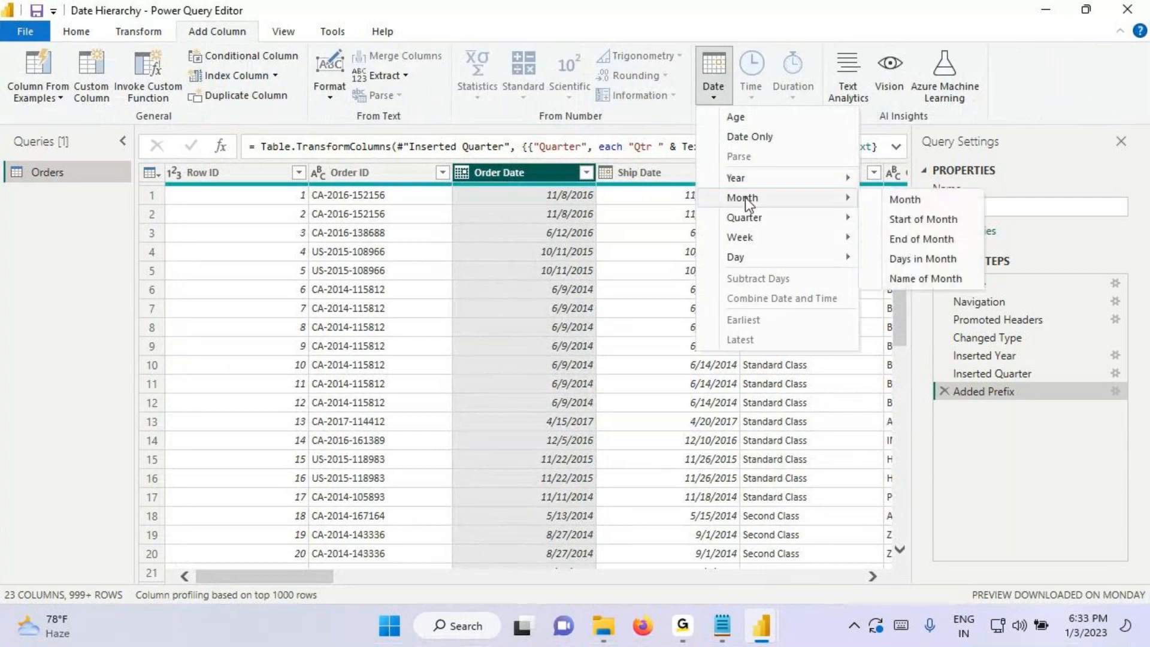
left_click(929, 289)
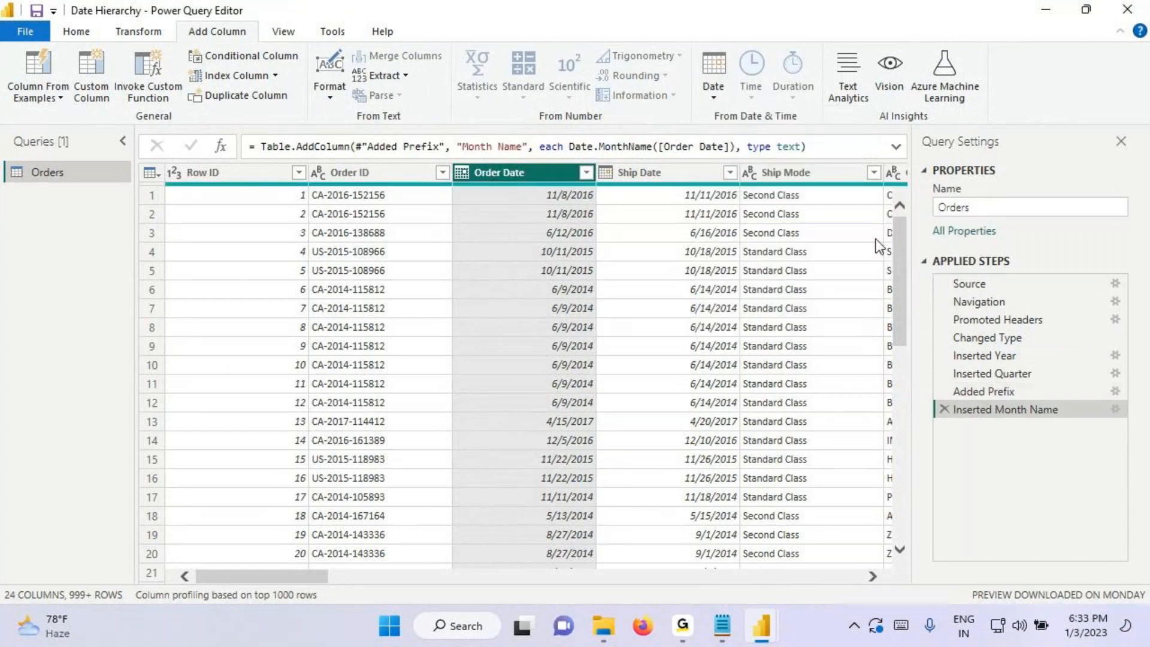
left_click_drag(271, 573, 858, 577)
left_click(796, 172)
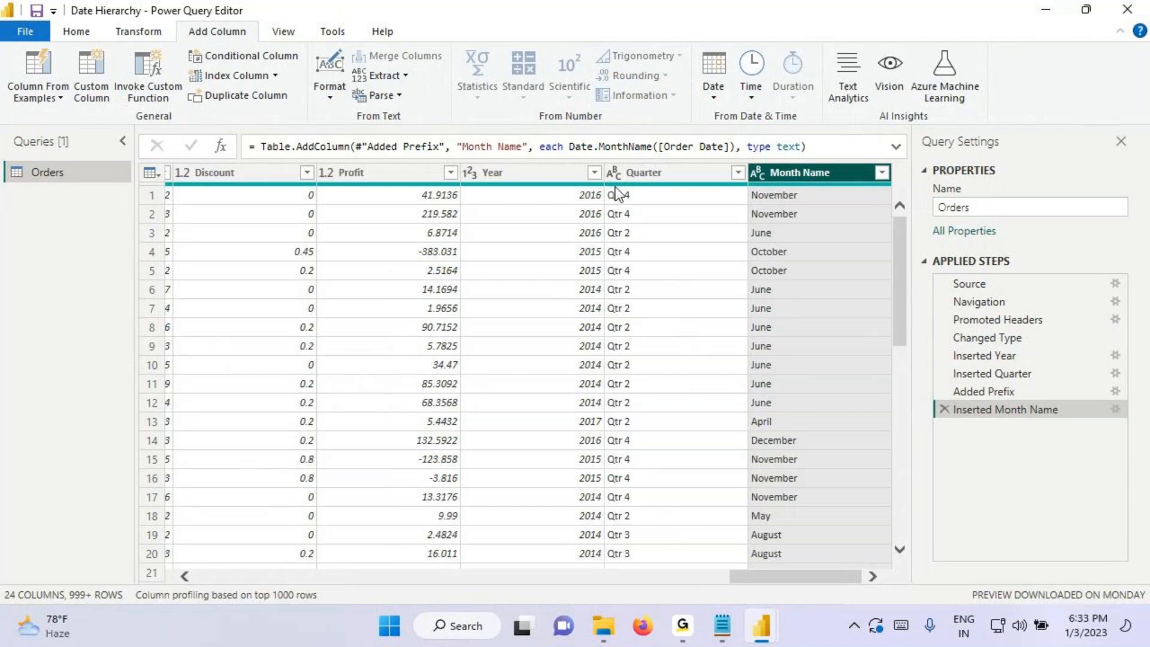
left_click(549, 174)
left_click(645, 182)
left_click(839, 173)
Step: Add a Week of Month column extracted from the Order Date column
left_click_drag(775, 581, 164, 572)
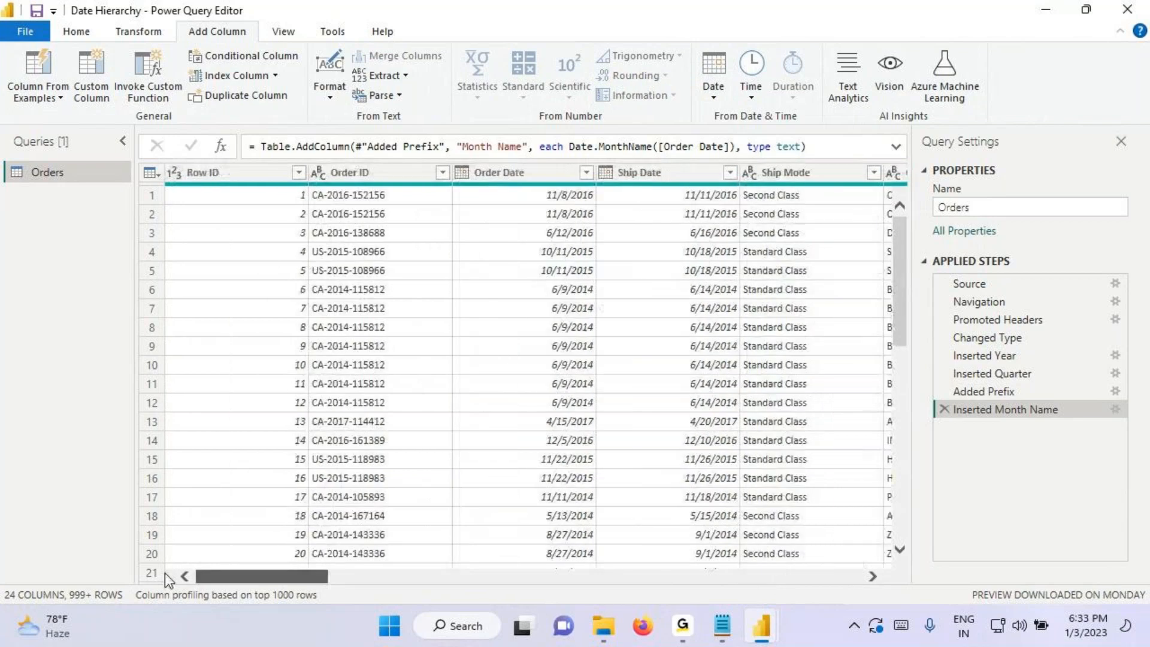
left_click(545, 173)
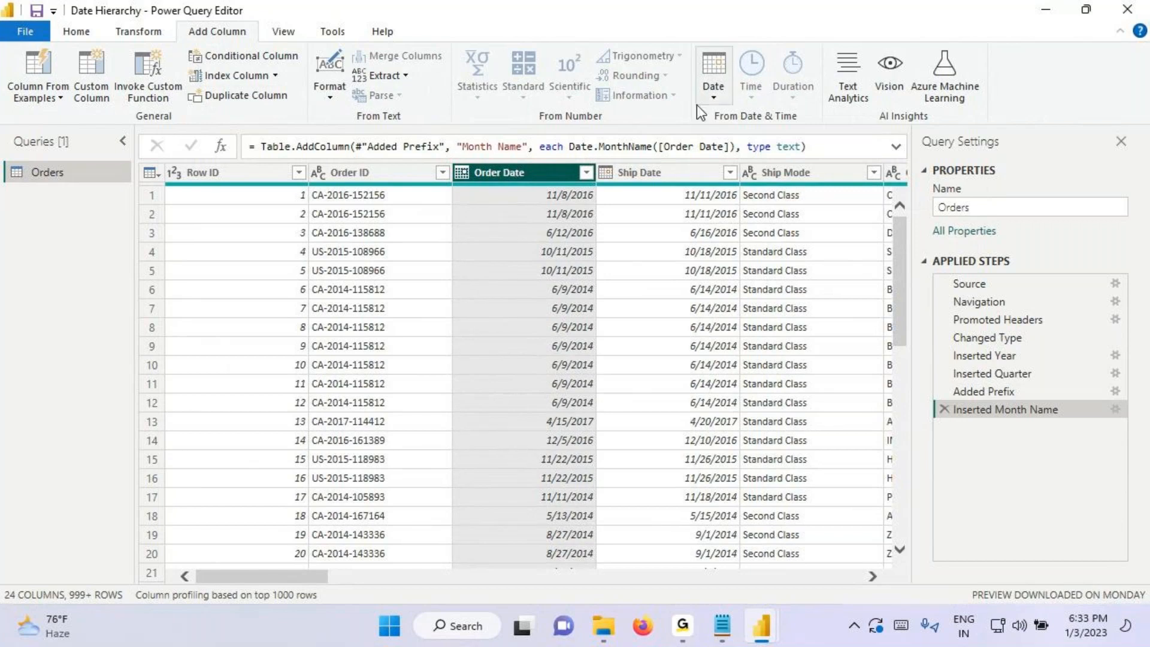
left_click(712, 93)
mouse_move(743, 237)
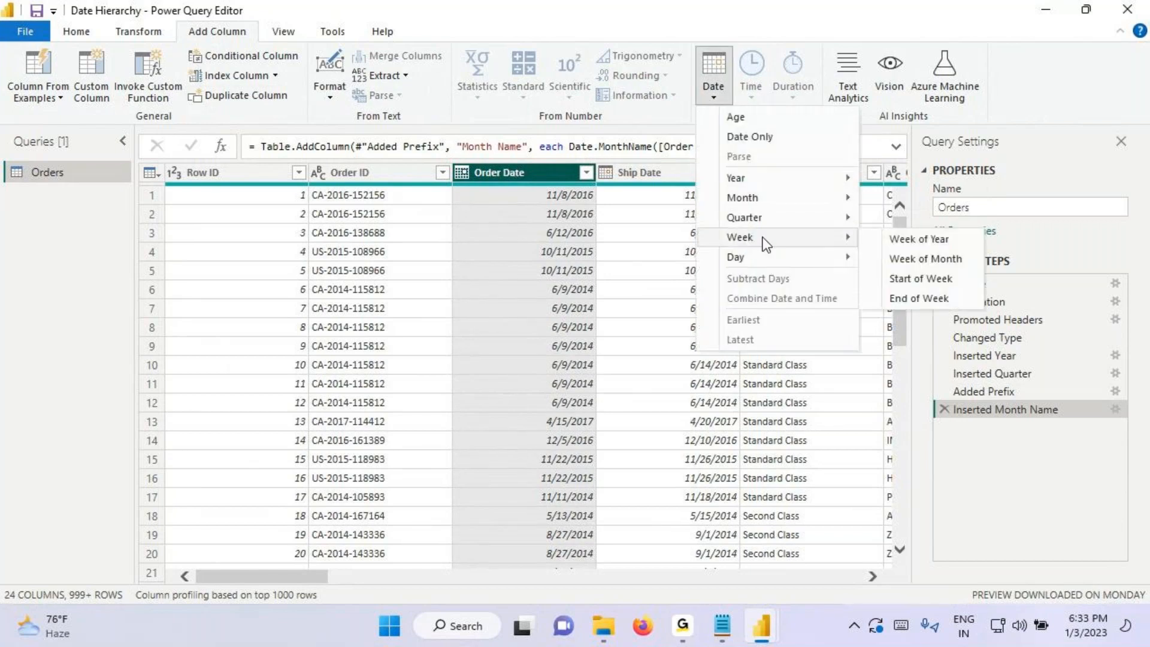
left_click(928, 261)
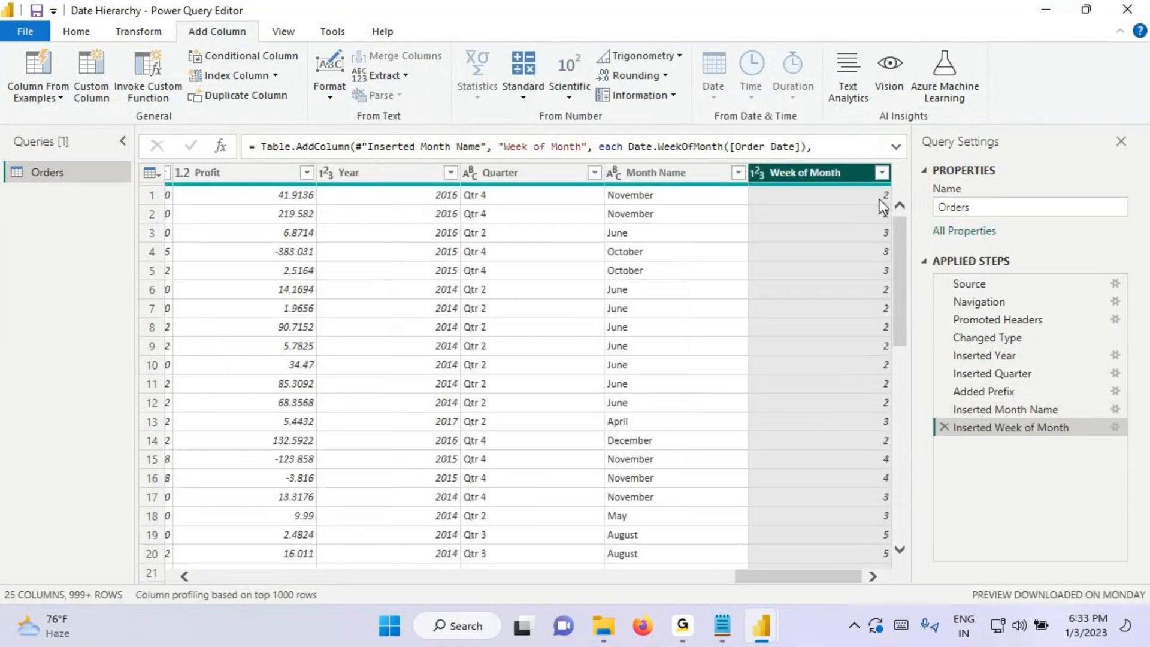
Step: Sketch temporary Week labels beside values in the Week of Month column, and clear them
key("ctrl+2")
mouse_move(867, 206)
left_mouse_down()
mouse_move(893, 186)
mouse_move(890, 206)
left_mouse_up()
mouse_move(795, 183)
left_mouse_down()
mouse_move(810, 200)
mouse_move(837, 186)
mouse_move(843, 210)
left_mouse_up()
mouse_move(858, 190)
left_mouse_down()
mouse_move(859, 209)
mouse_move(896, 206)
left_mouse_up()
left_click_drag(840, 470, 883, 441)
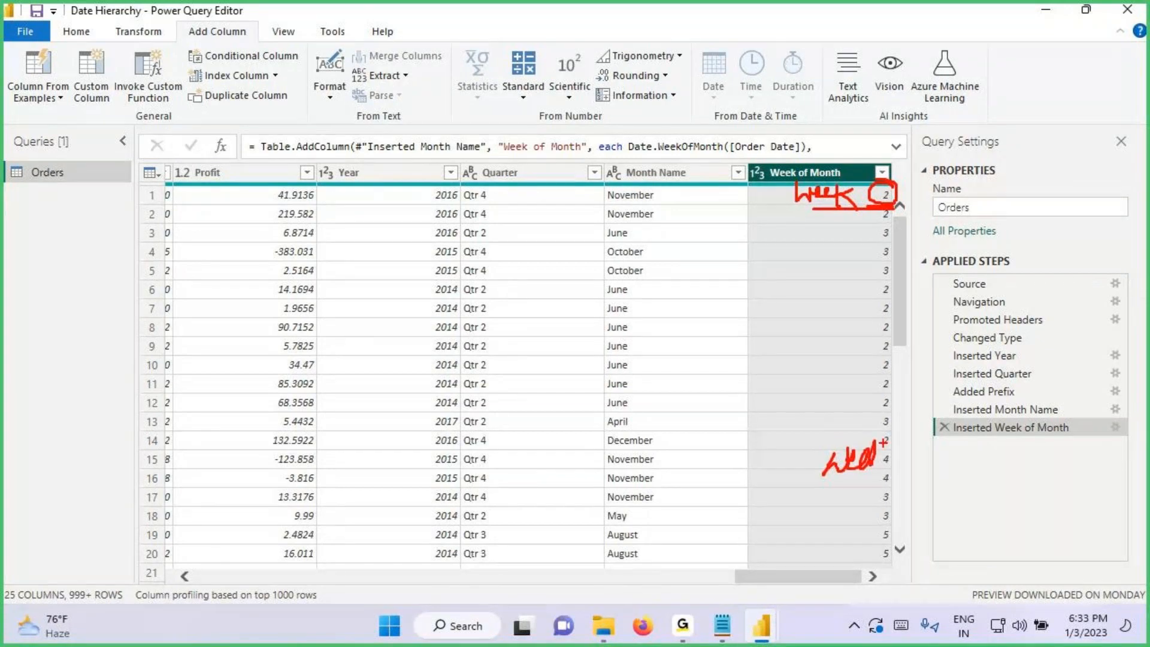
key("Escape")
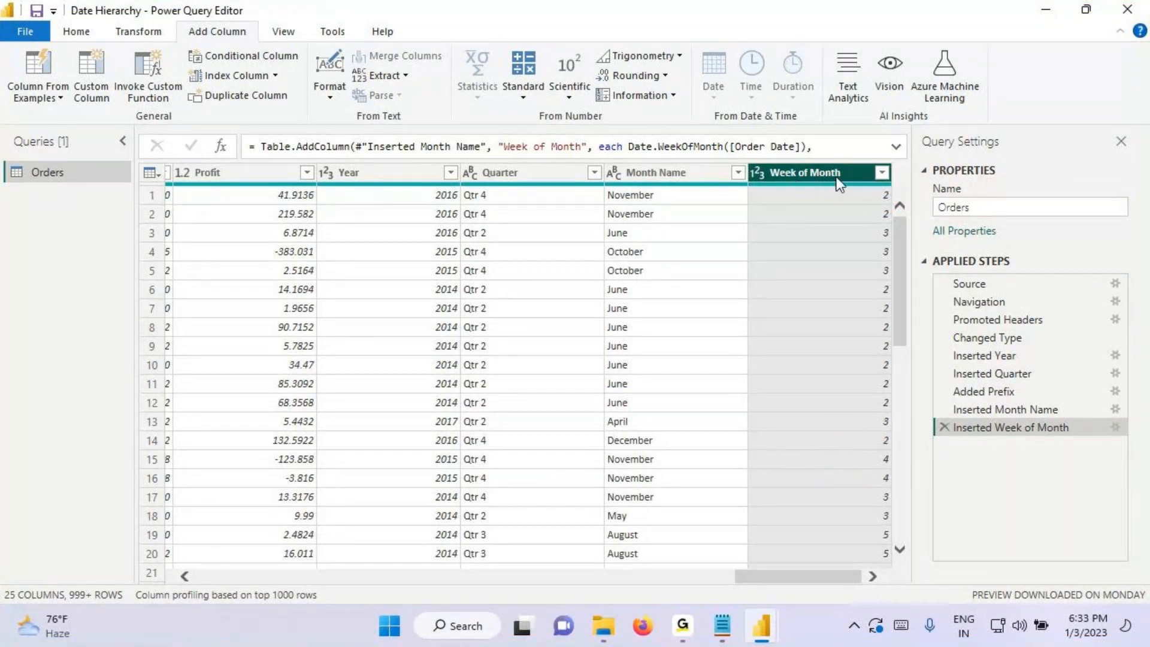
Step: Add the prefix "Week " with a trailing space to the Week of Month values and review the new date columns
left_click(144, 34)
left_click(477, 92)
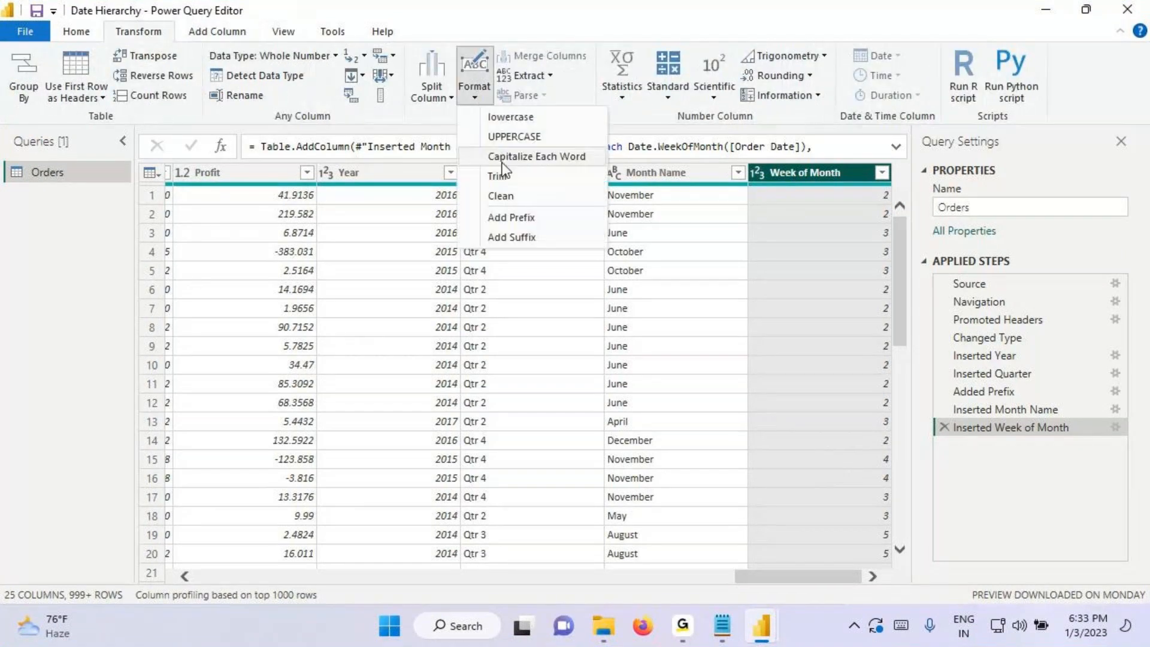
left_click(511, 218)
type("Week")
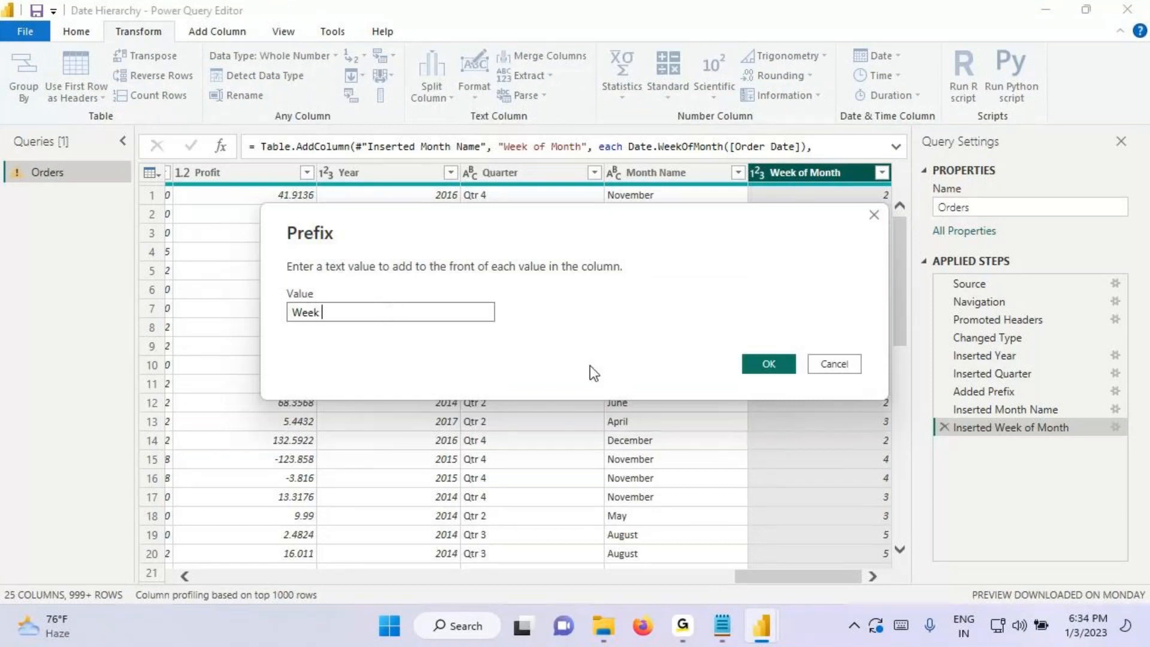
left_click(786, 371)
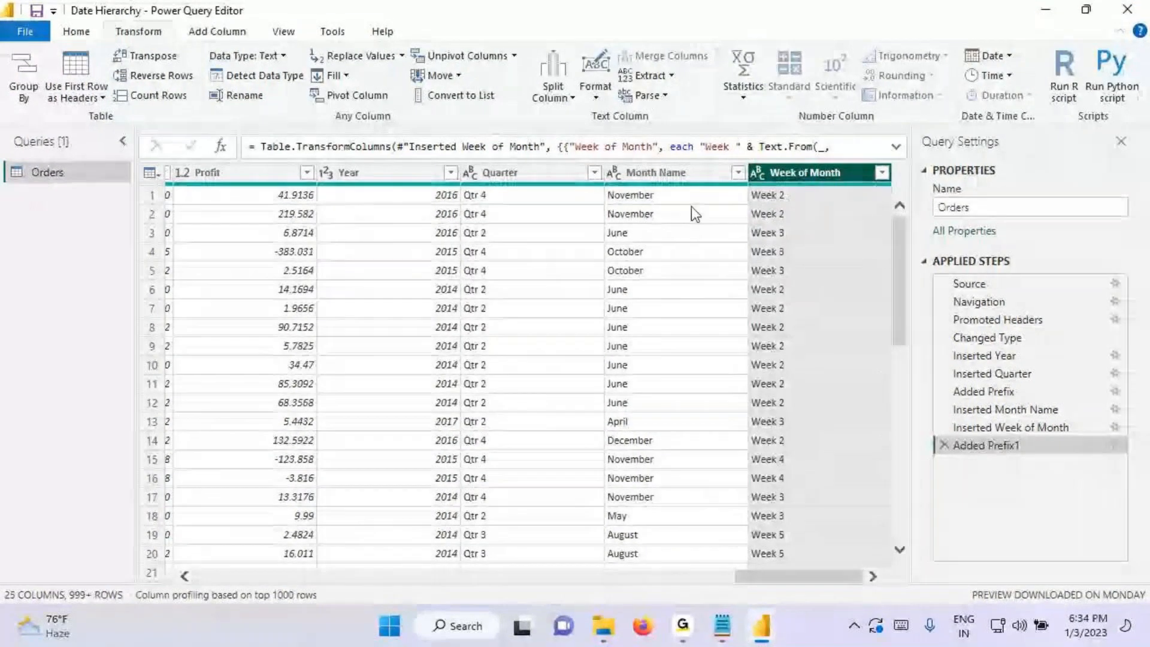
left_click(371, 172)
left_click(513, 173)
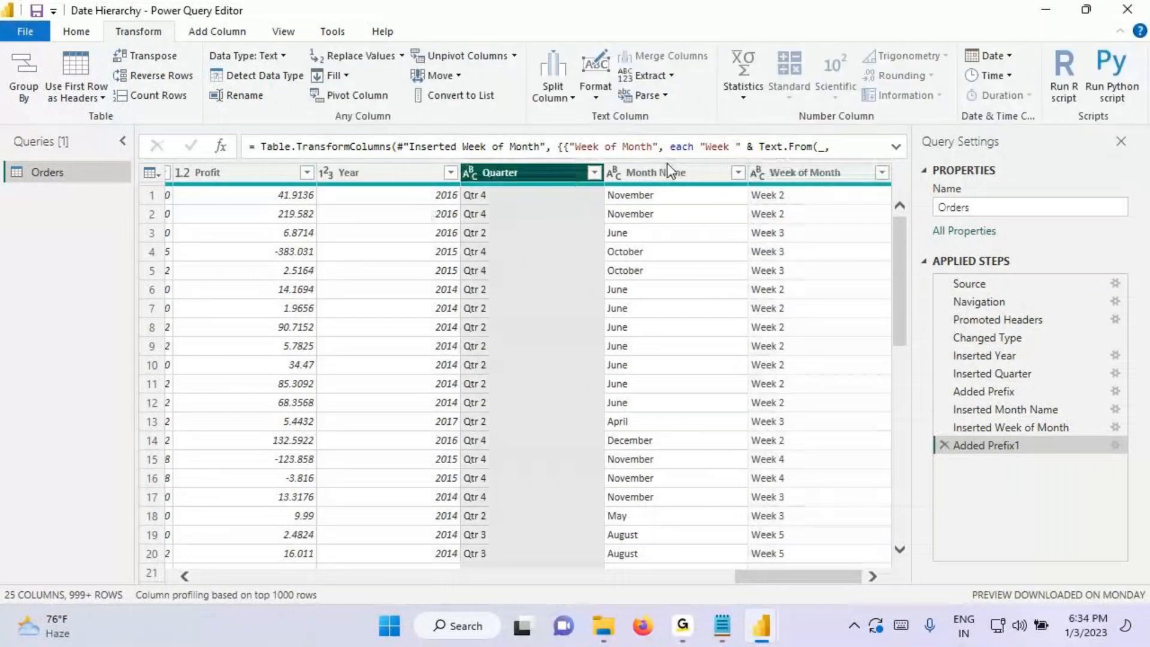
left_click(821, 171)
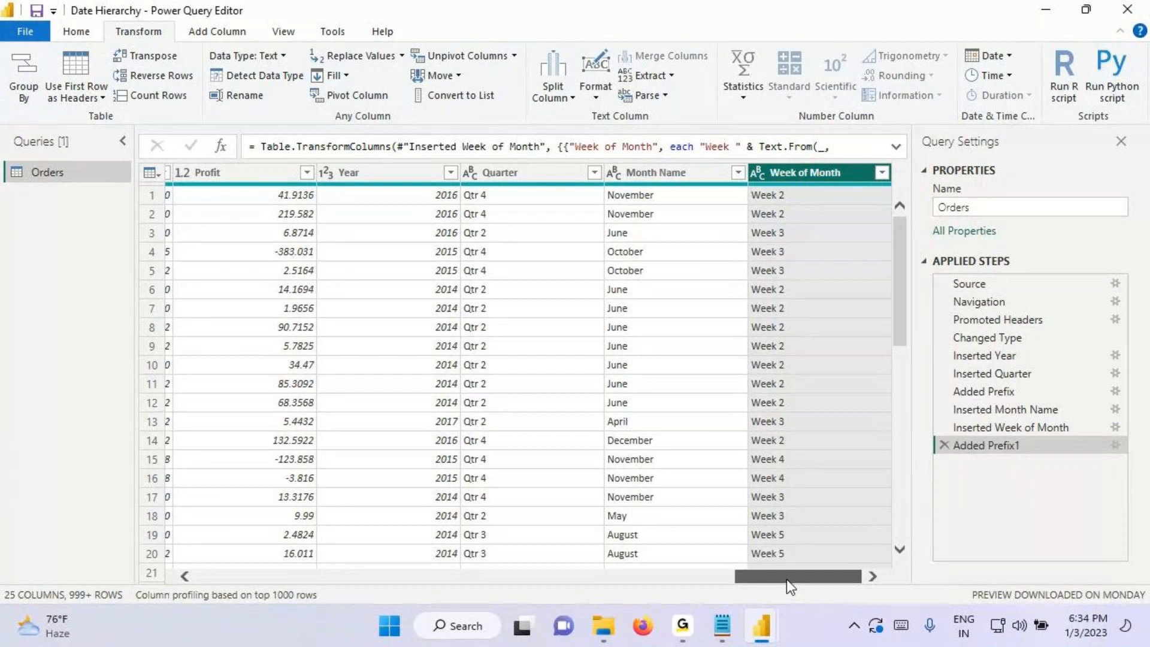
Step: Add a Day column extracted from the Order Date column
left_click_drag(786, 580, 265, 572)
left_click(504, 172)
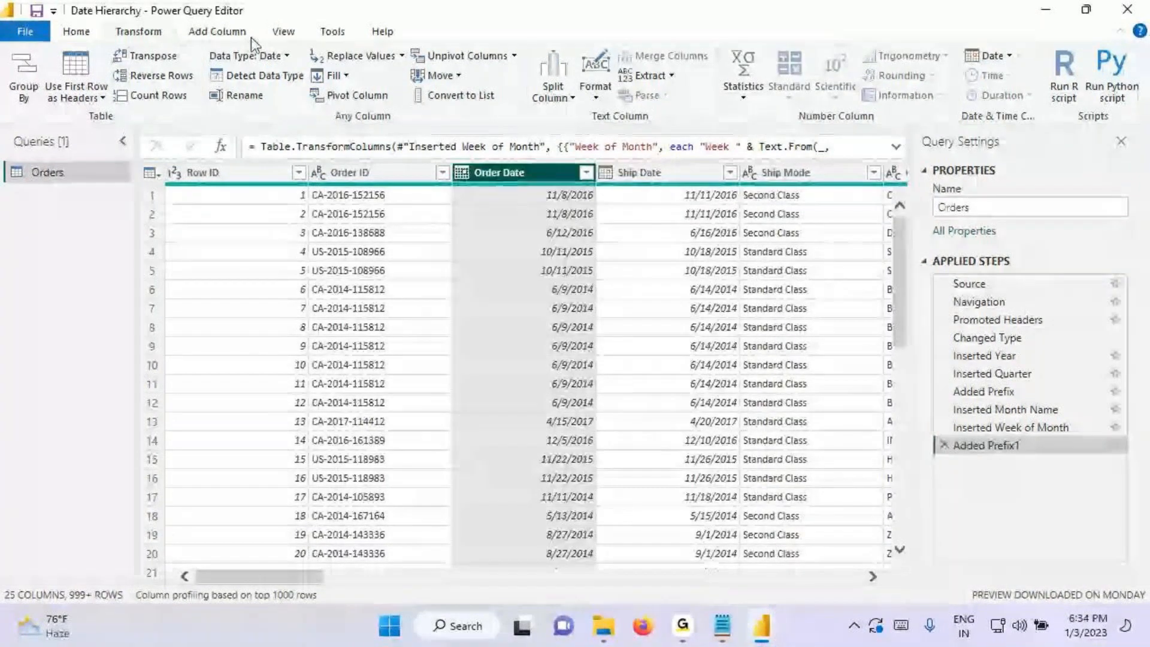
left_click(217, 31)
left_click(714, 75)
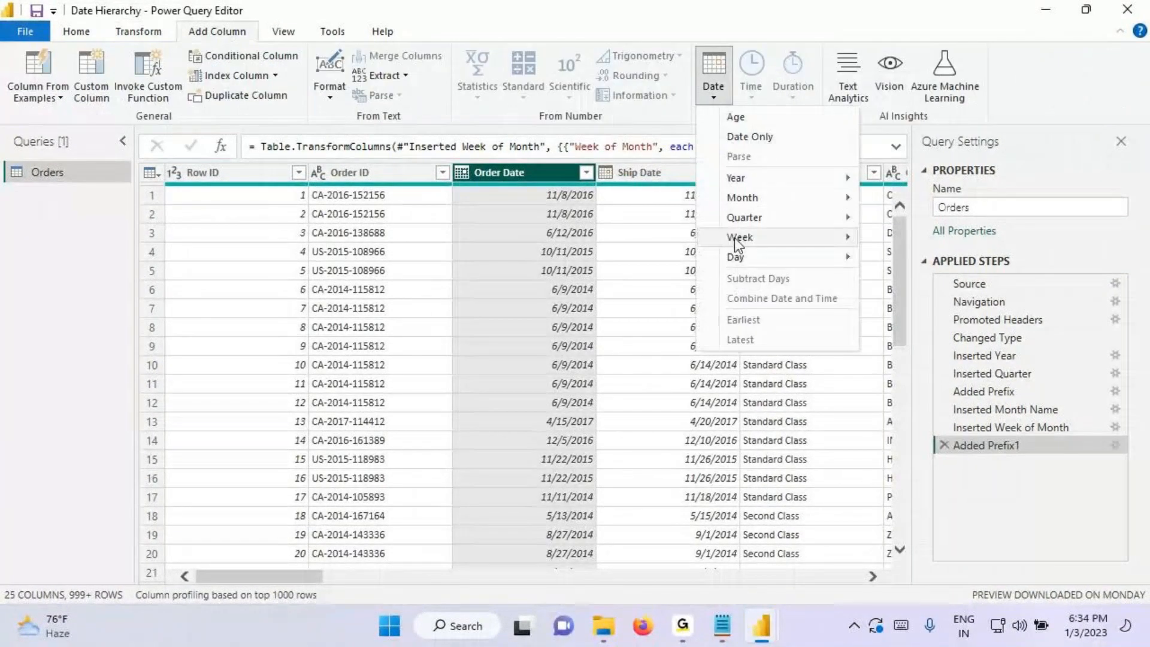
mouse_move(850, 257)
left_click(897, 259)
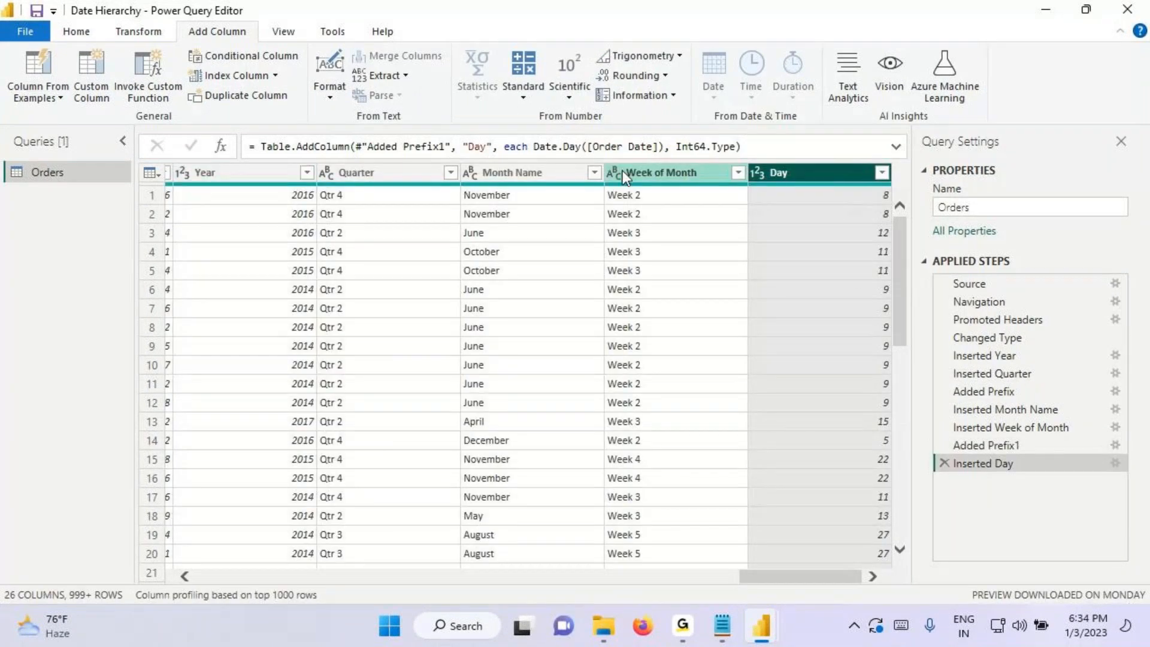
Step: Close and apply the query changes, and show the new date columns at the end of the Orders data table
left_click(76, 32)
left_click(24, 63)
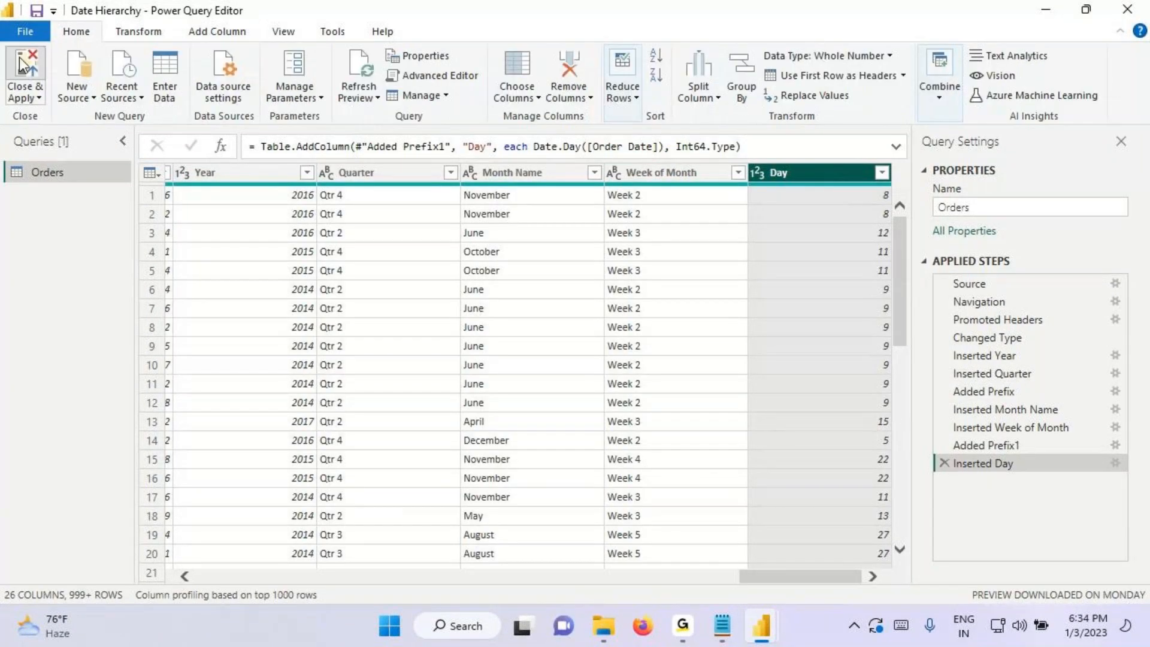
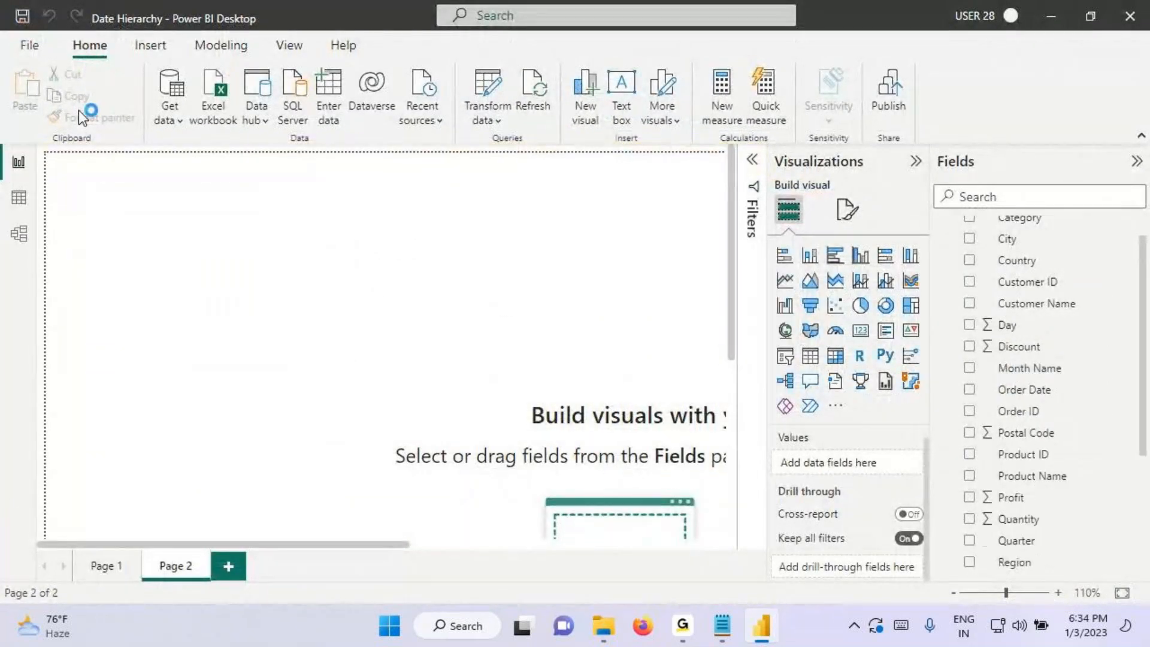
left_click(19, 197)
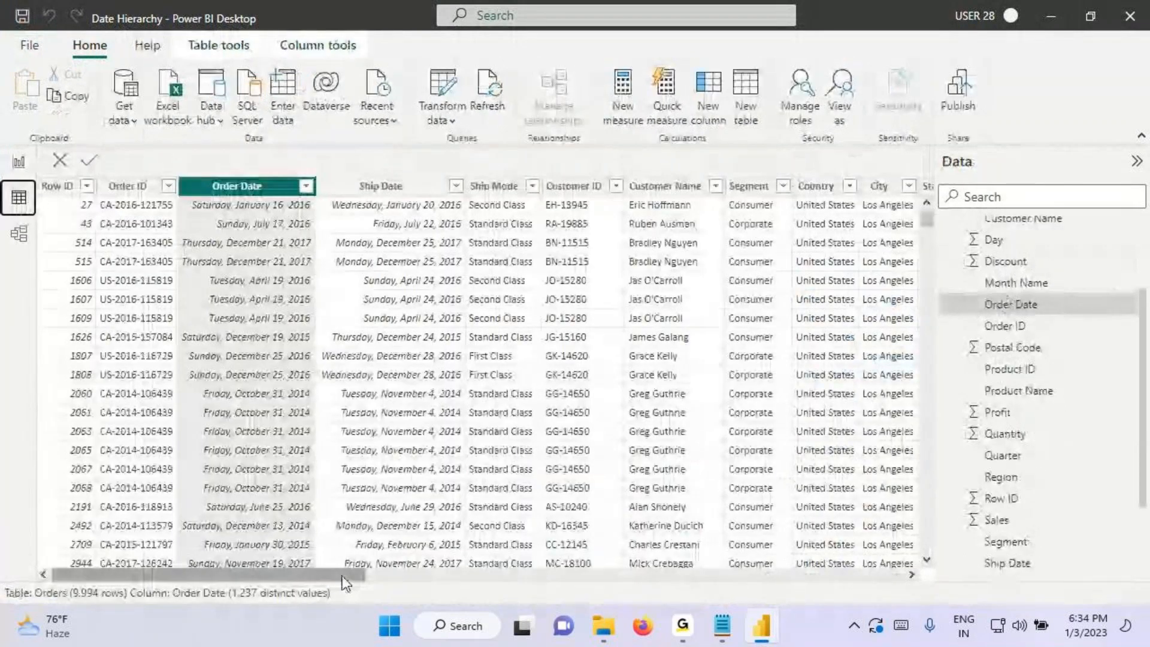
left_click_drag(343, 577, 879, 576)
Step: Mark the Year, Quarter, Month Name, Week of Month and Day headers with temporary annotations linking them to the model view
left_click_drag(572, 203, 910, 190)
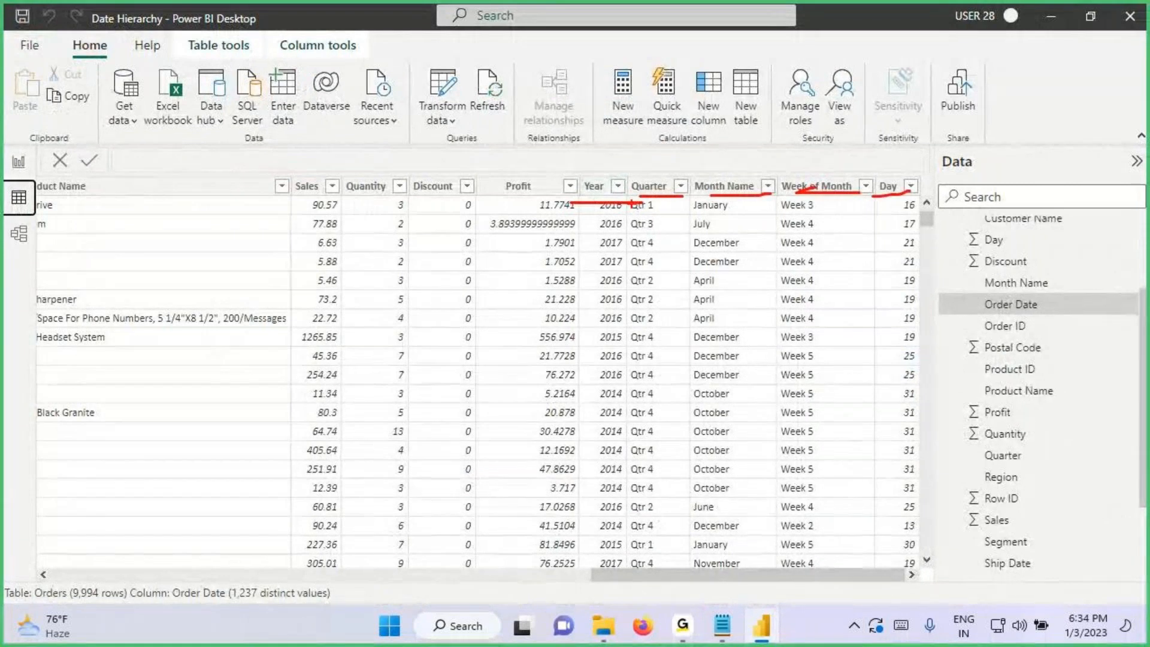
left_click_drag(591, 177, 590, 180)
mouse_move(674, 197)
left_mouse_down()
mouse_move(512, 343)
mouse_move(72, 217)
mouse_move(47, 238)
left_mouse_up()
left_click_drag(51, 208, 47, 247)
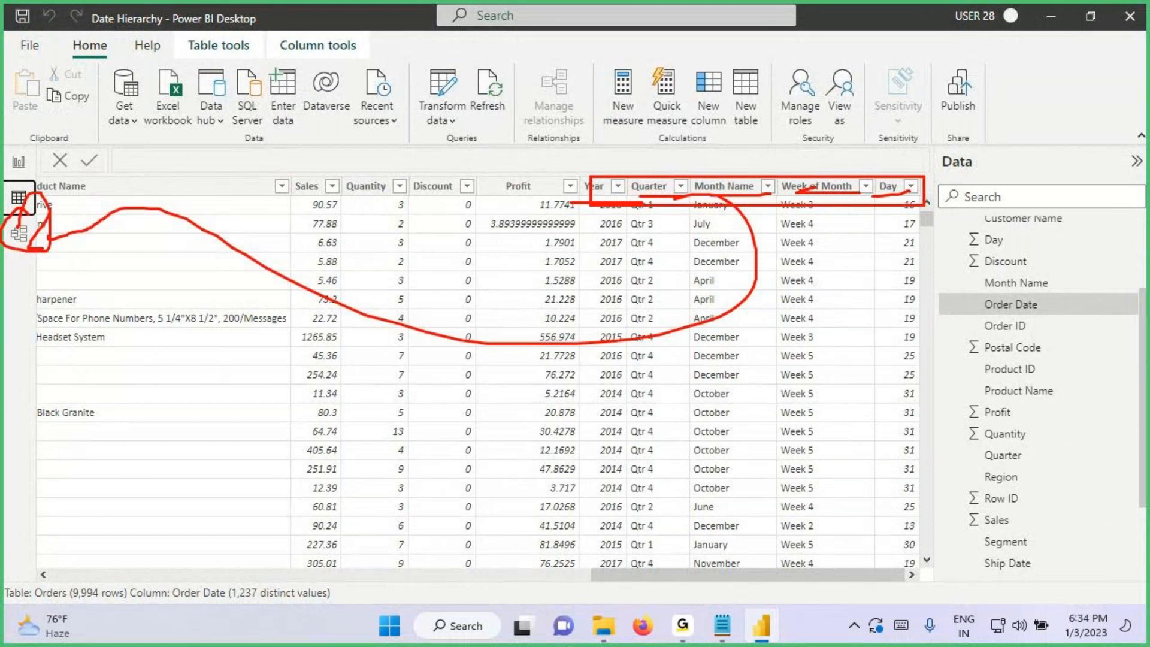
Step: Switch to the model view, outline its icon with a temporary annotation, and clear it
left_click(31, 233)
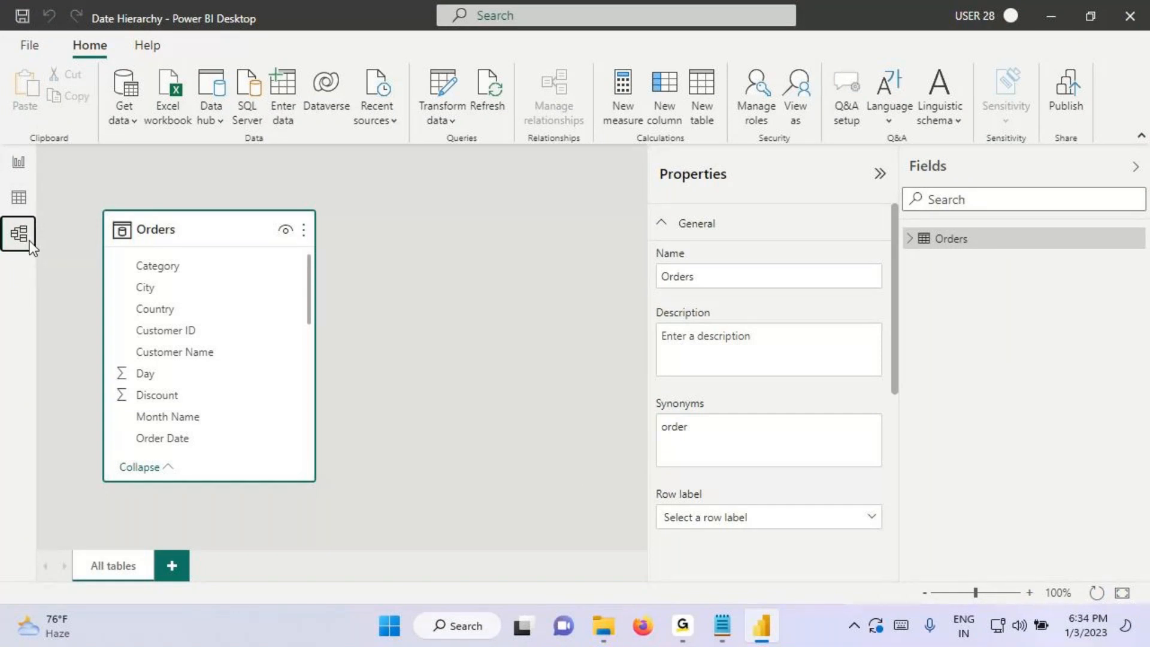
key("ctrl+2")
mouse_move(3, 216)
left_mouse_down()
mouse_move(34, 250)
mouse_move(48, 246)
left_mouse_up()
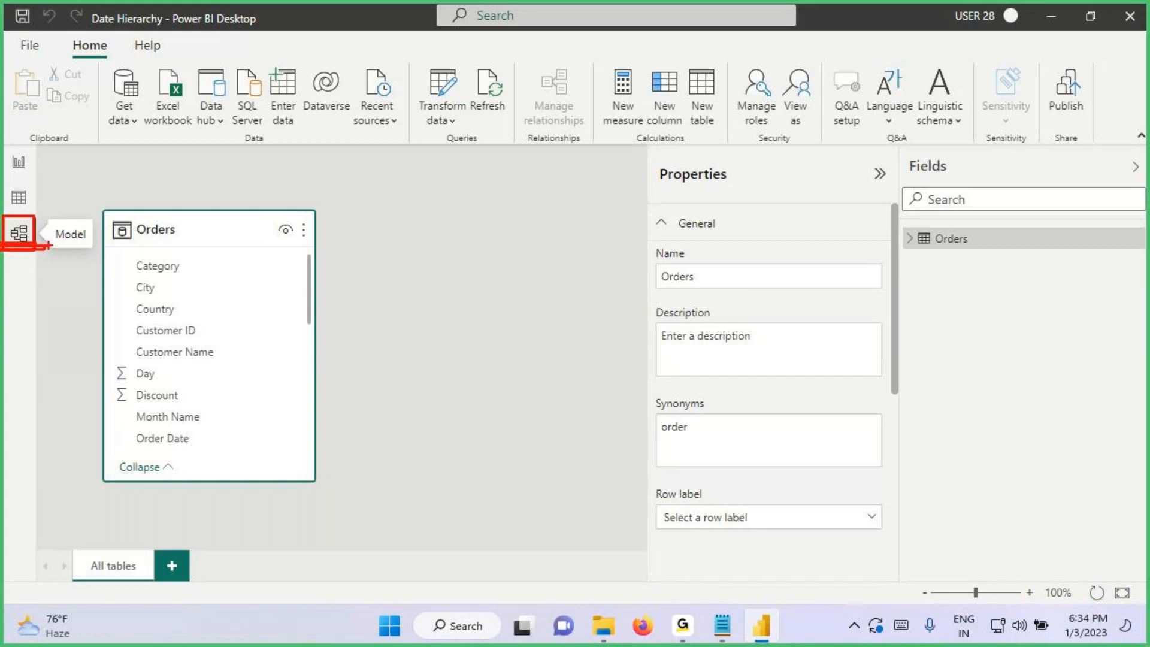
key("Escape")
Step: Collapse the properties, enlarge the Orders table card, and reposition it with its last fields in view
left_click(880, 173)
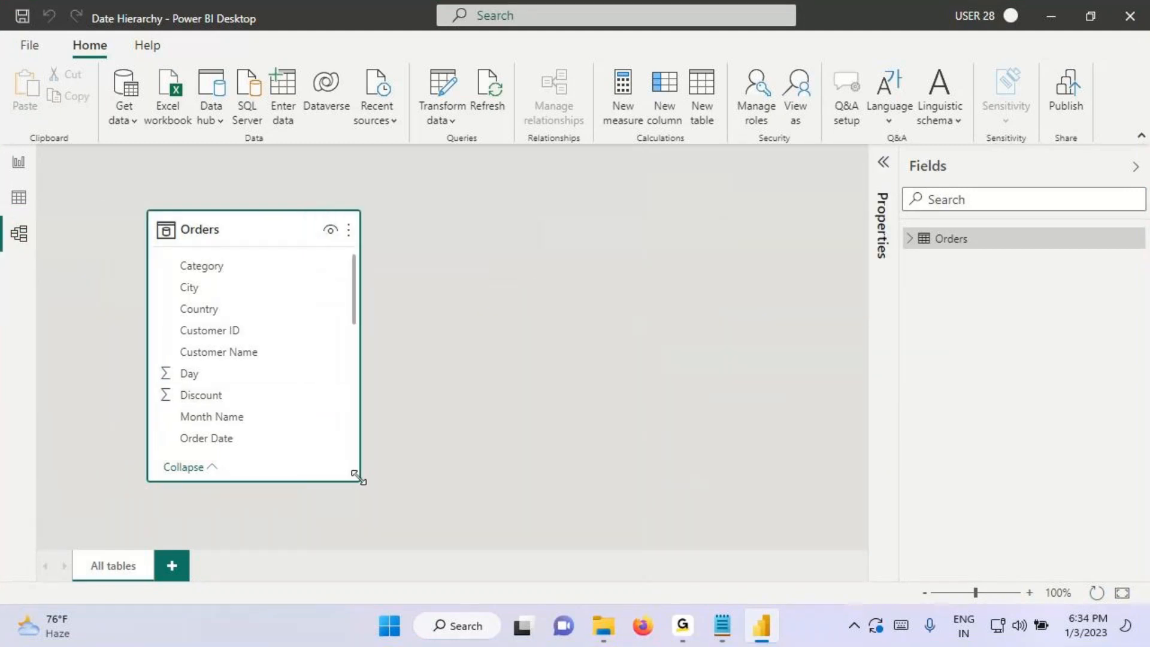
left_click_drag(355, 476, 400, 566)
scroll(264, 426, "down", 5)
scroll(224, 464, "down", 2)
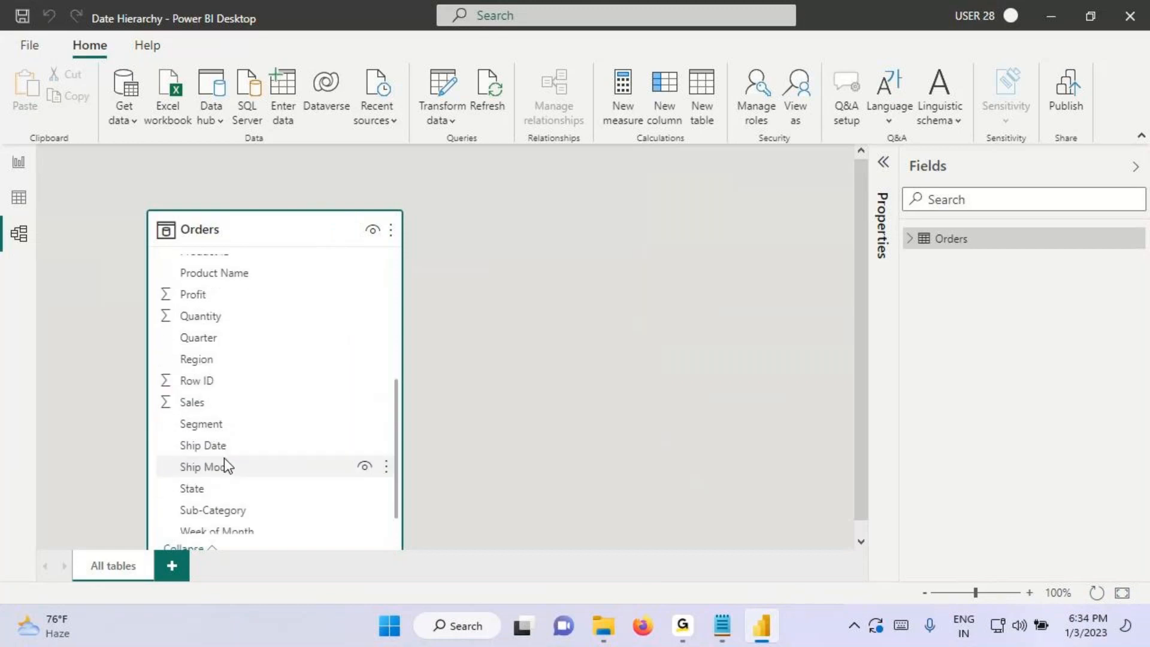
left_click_drag(257, 231, 309, 230)
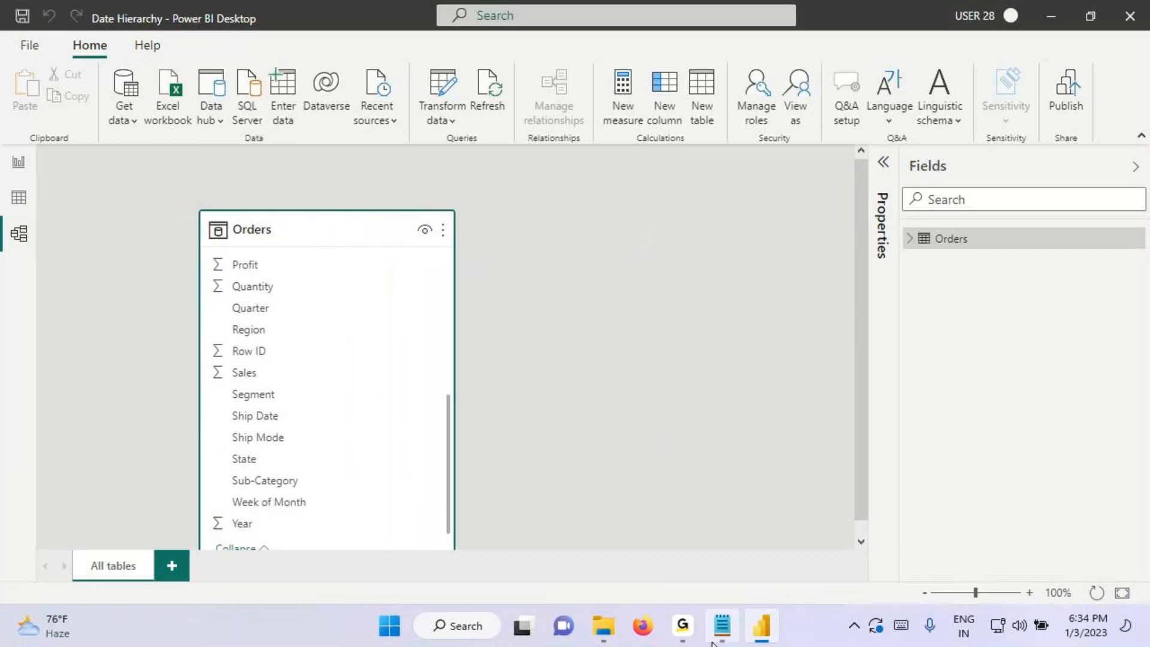
Step: Switch to the Notepad notes and review the five required levels: Year, Quarter, Month, WeekofMonth and Day
left_click(722, 625)
left_click(159, 378)
left_click_drag(139, 378, 225, 377)
left_click(274, 378)
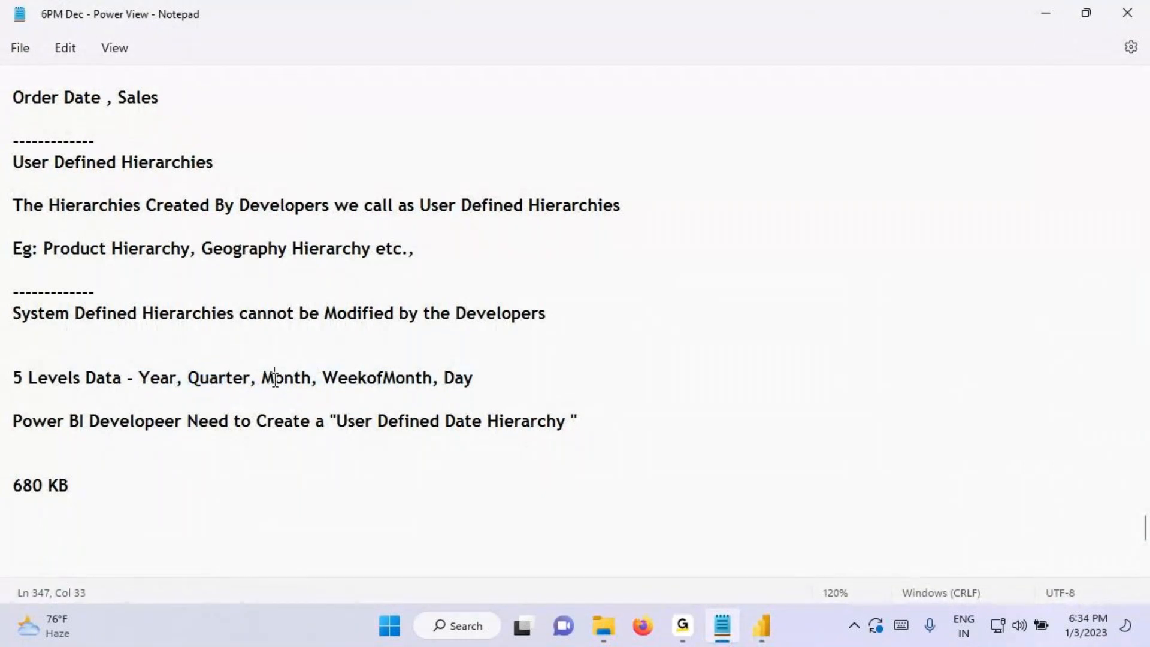
left_click_drag(323, 378, 385, 375)
triple_click(505, 370)
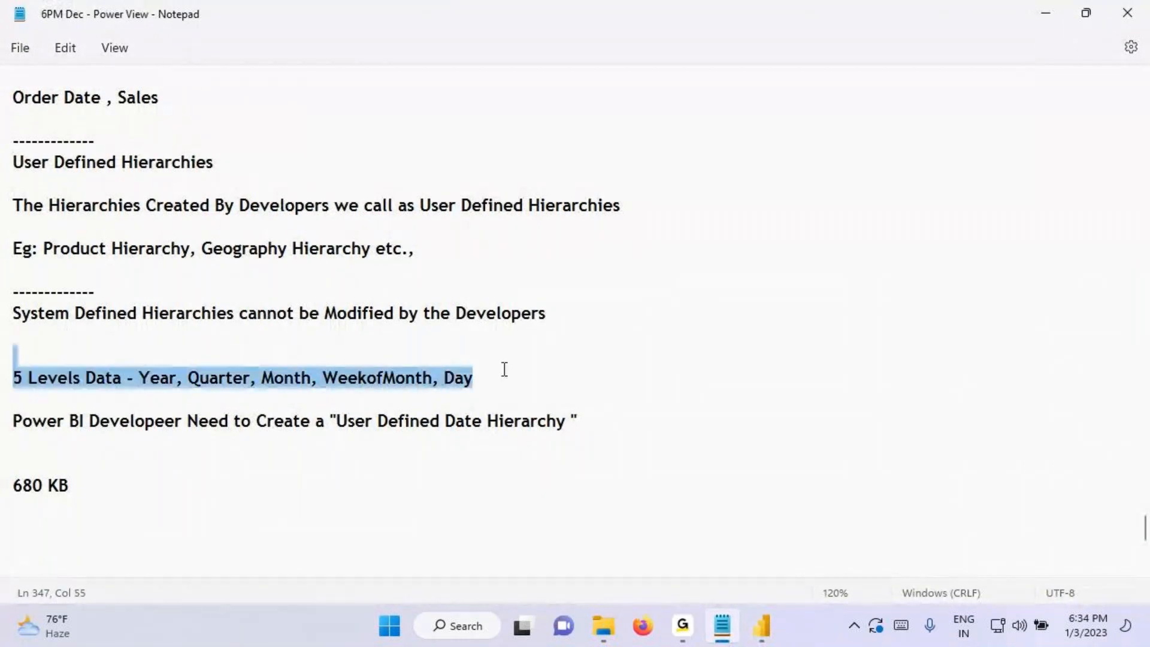
Step: Switch back to Power BI Desktop and create a hierarchy from the Year field of the Orders table
left_click(761, 625)
left_click(251, 507)
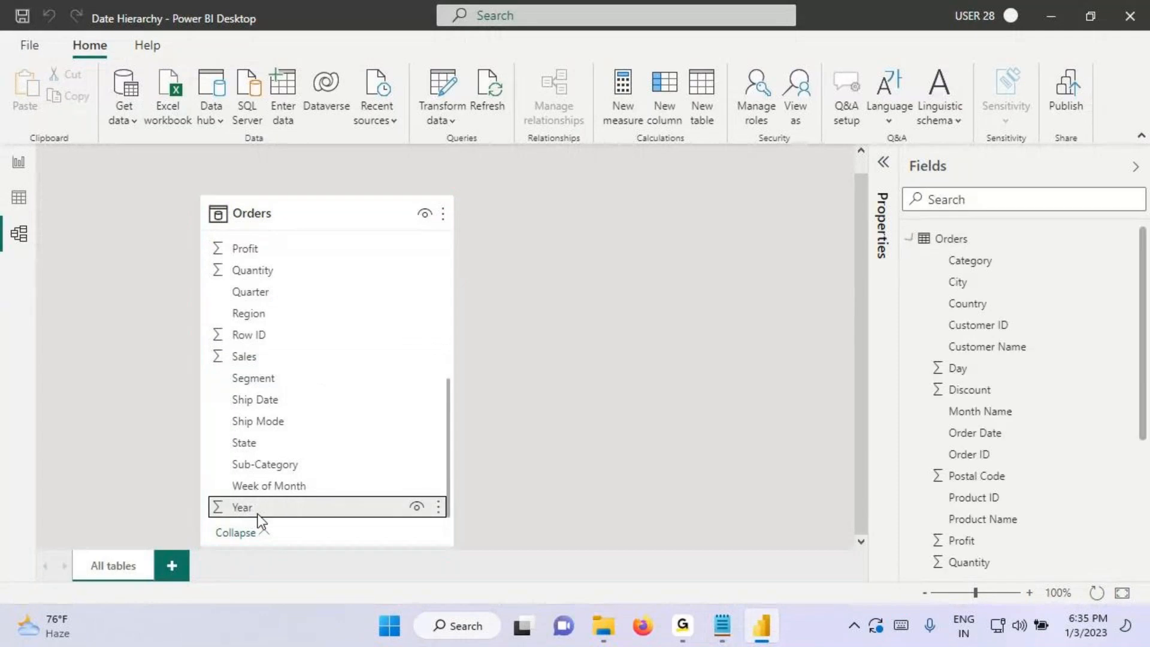
right_click(249, 505)
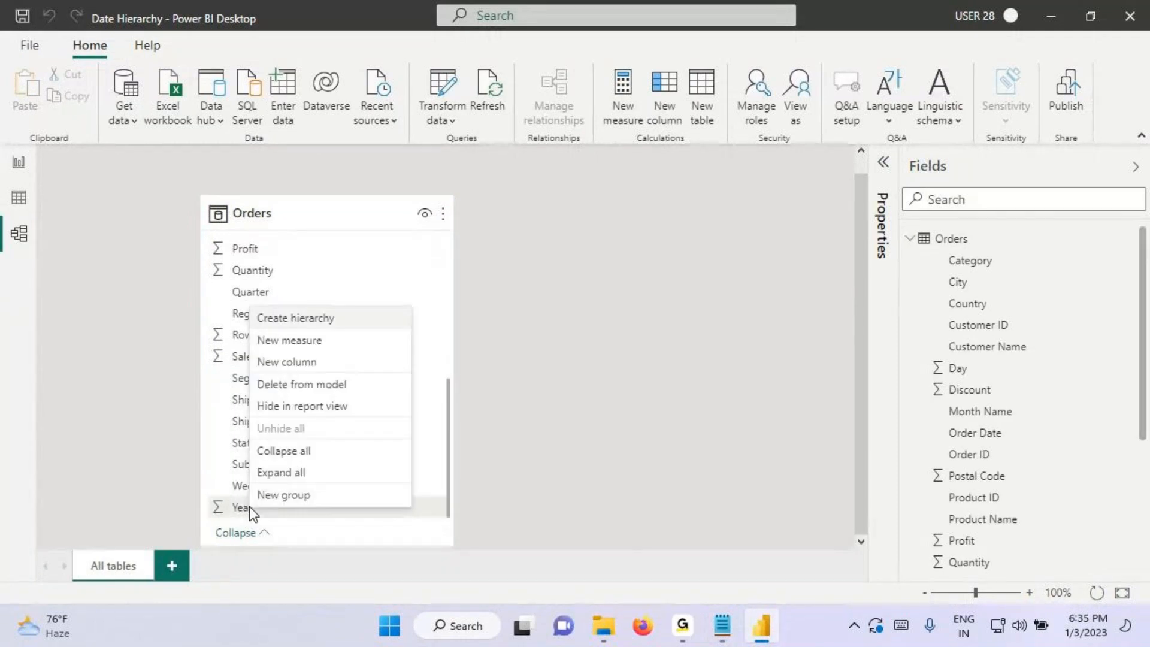
left_click(303, 319)
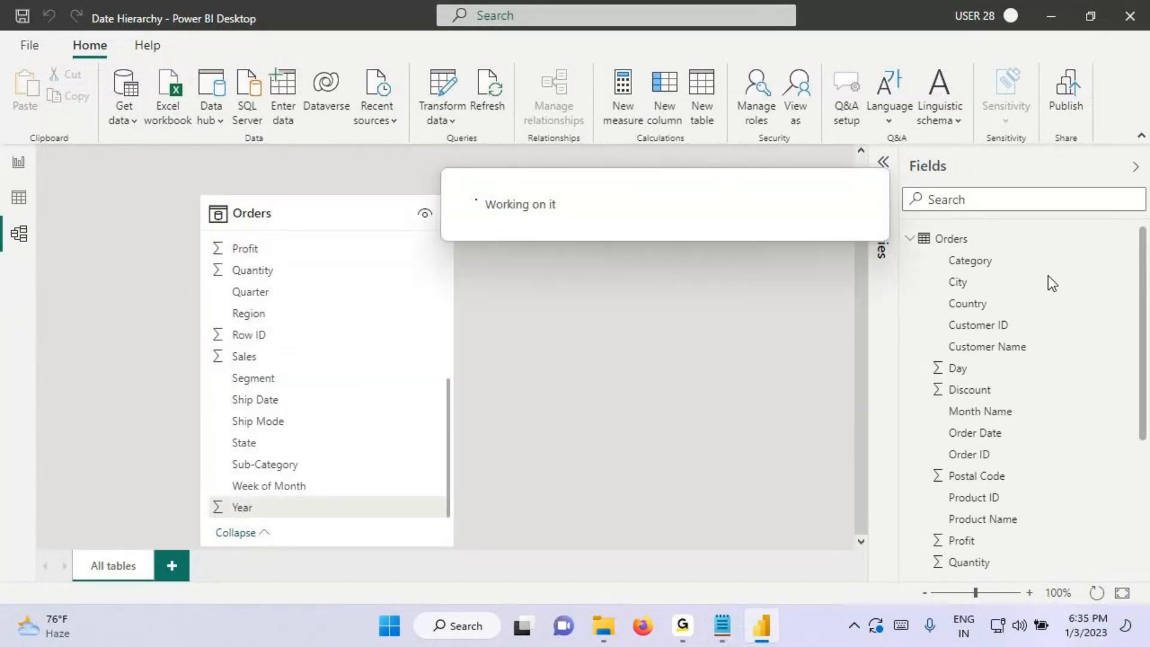
Step: Locate the new year hierarchy in the Orders field list, underline it temporarily, and expand its levels
scroll(1017, 295, "down", 5)
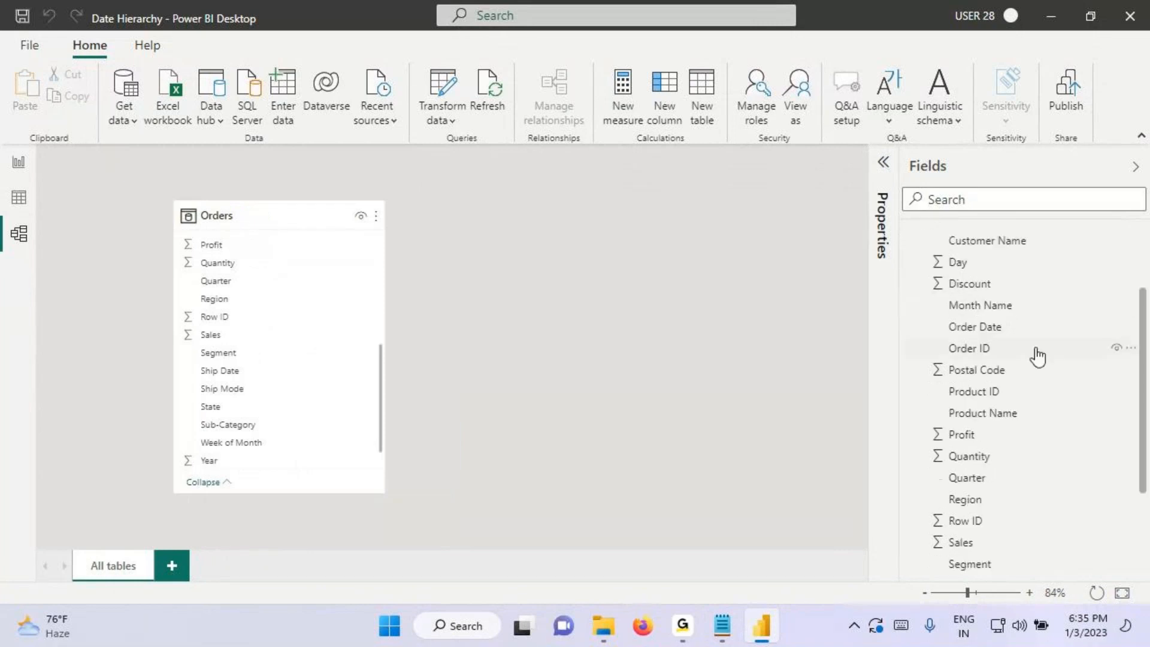
mouse_move(938, 557)
left_mouse_down()
mouse_move(983, 558)
mouse_move(1016, 576)
left_mouse_up()
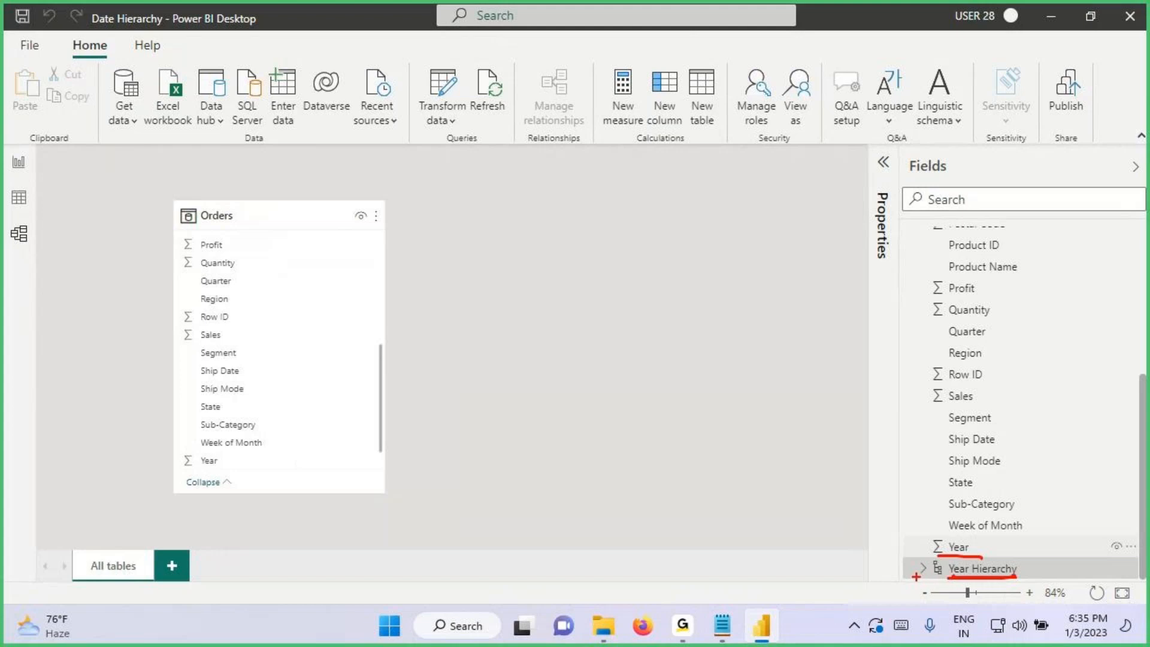
key("Escape")
left_click(923, 569)
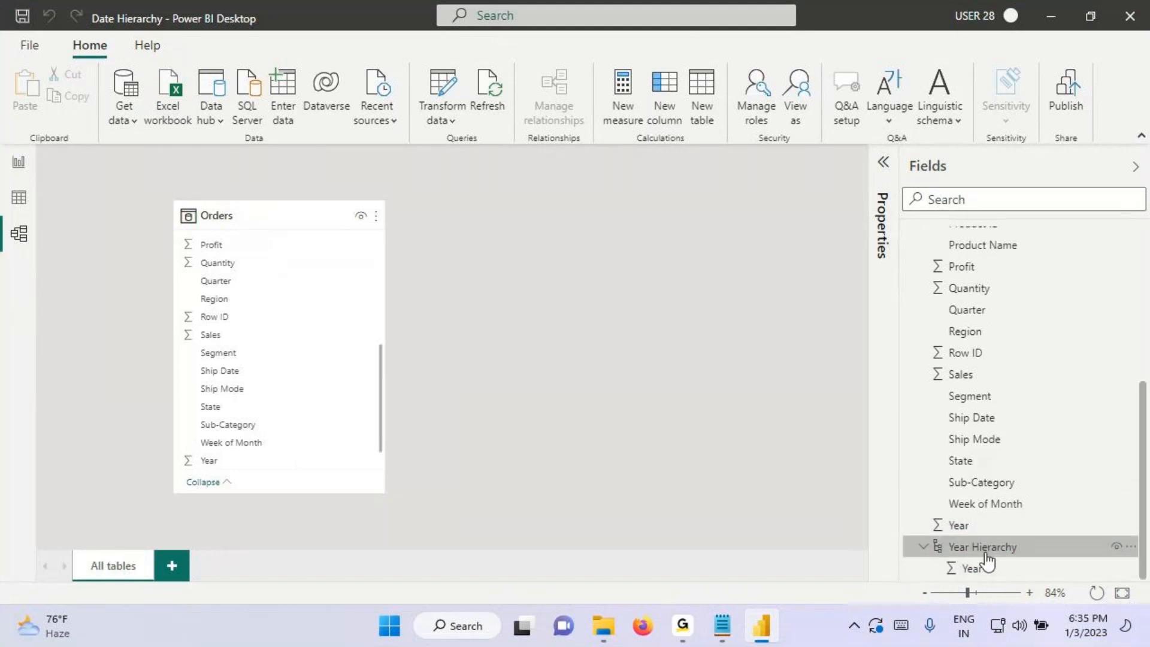
Step: Enter UserDefinedOrderDateHierarchy as the new name of the year hierarchy
right_click(977, 548)
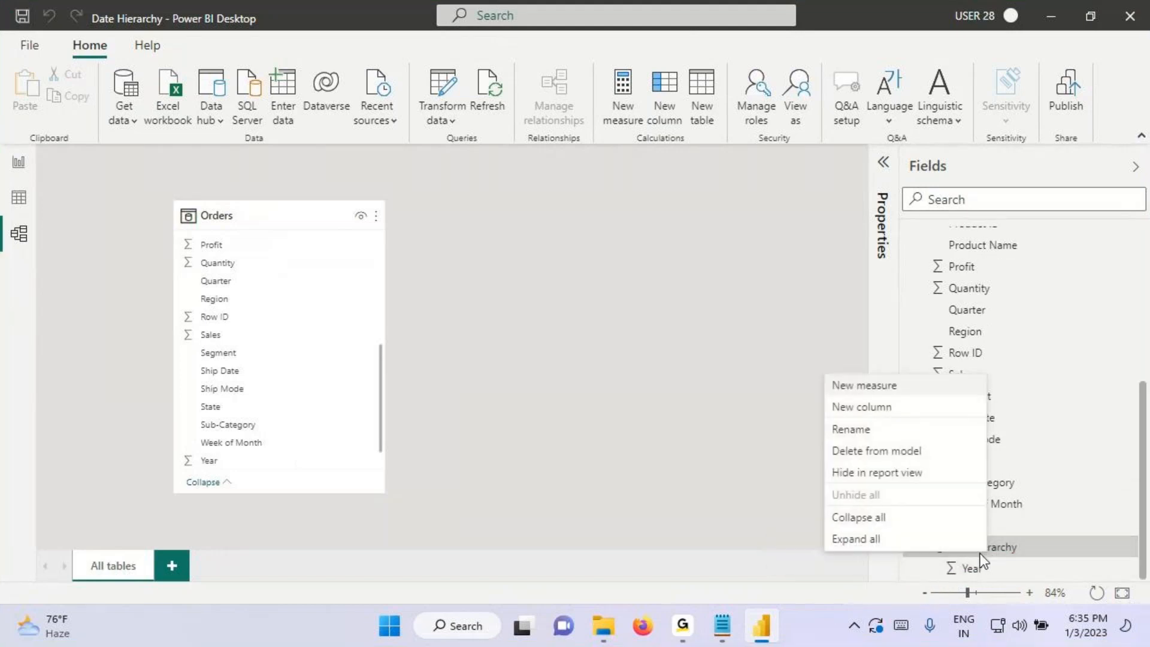
left_click(858, 431)
type("User")
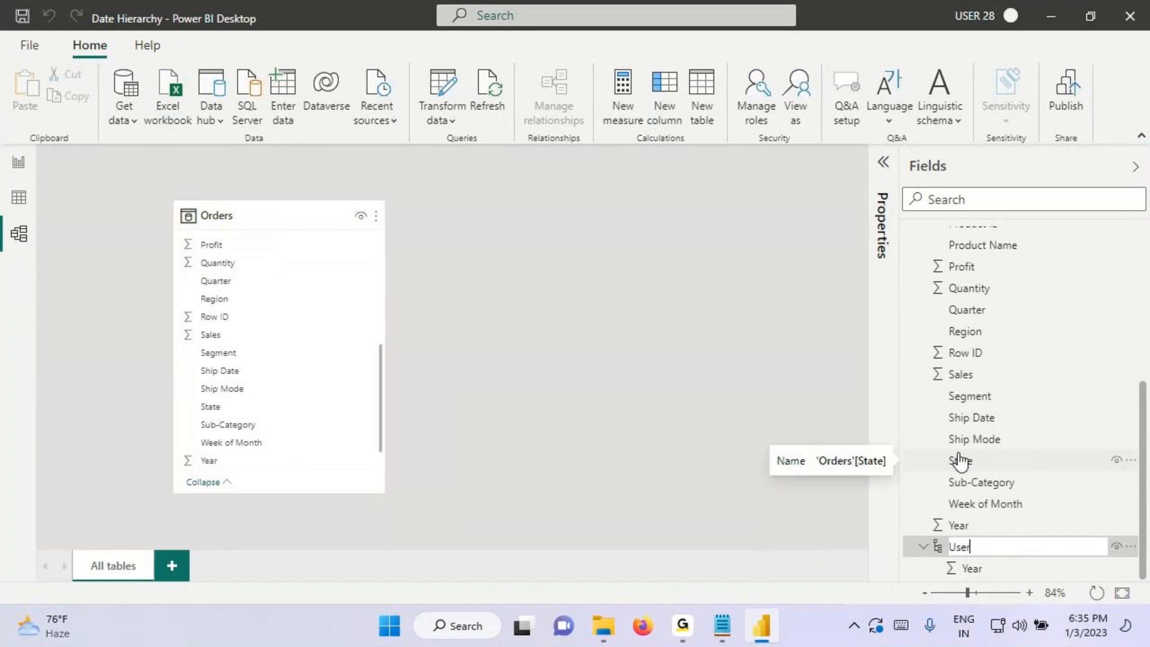
type("DefinedOrderDateHiera")
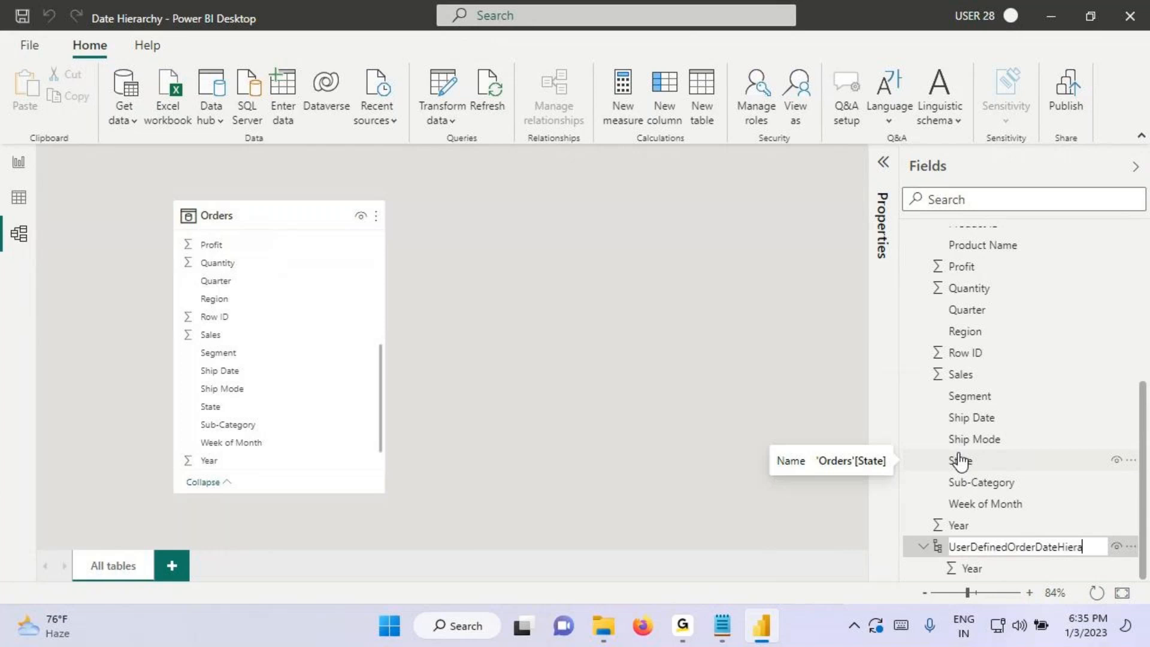
type("rchy")
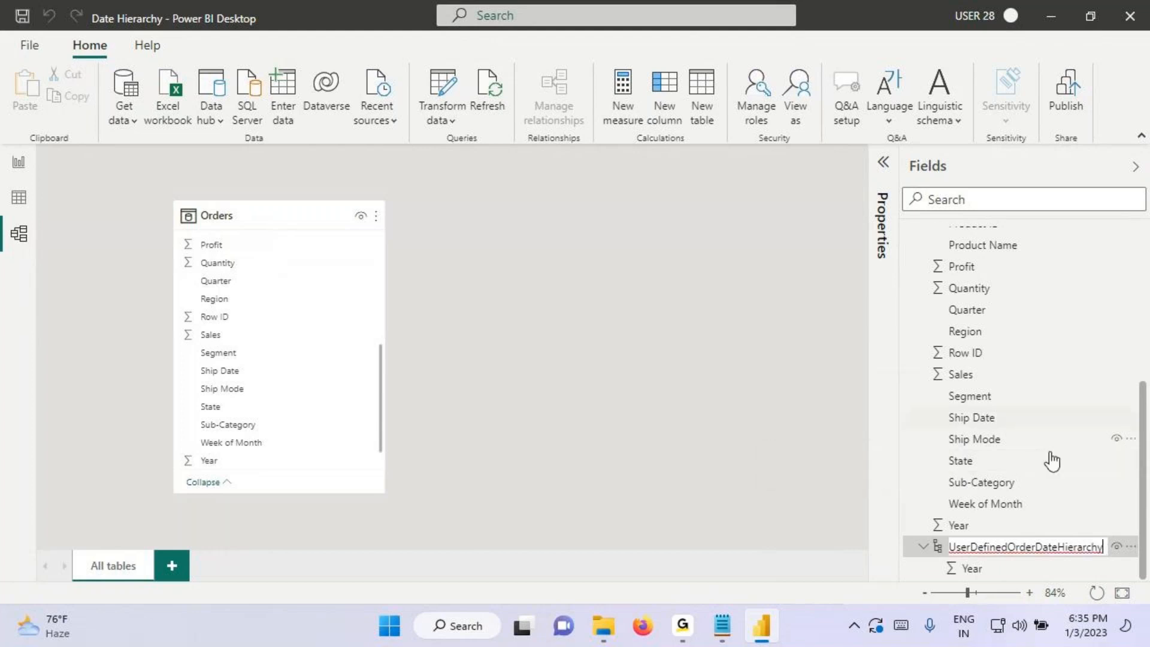
Step: Shorten the UserDefined prefix to UD, naming the hierarchy UDOrderDateHierarchy, and dismiss the spelling suggestion
left_click_drag(1008, 543, 926, 549)
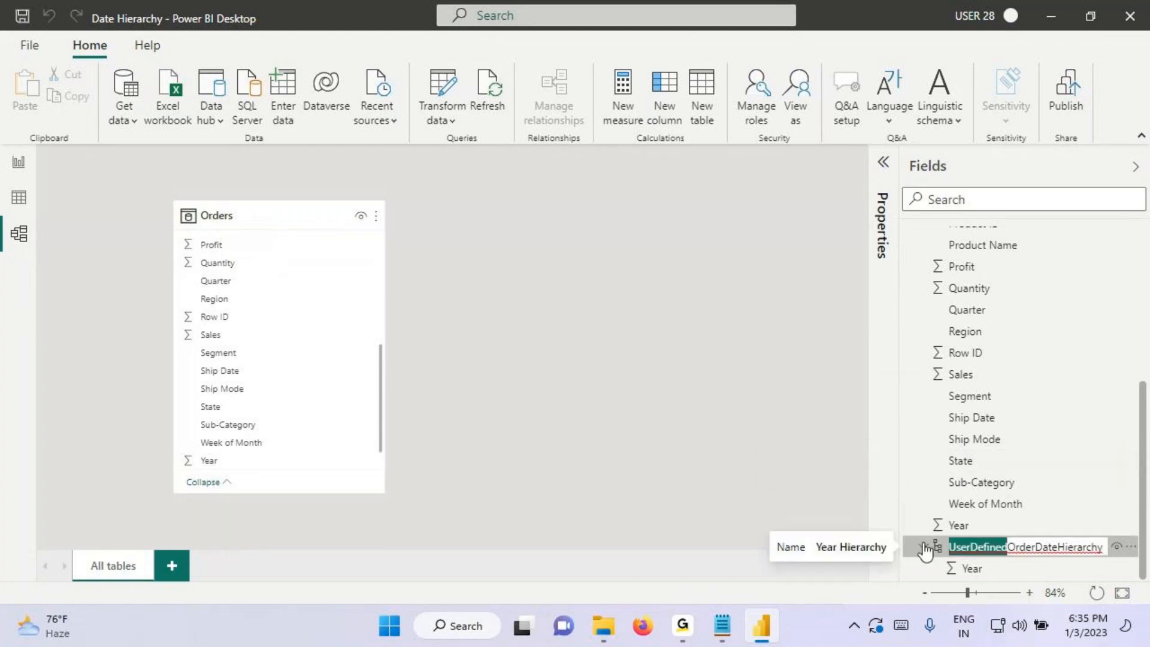
key("BackSpace")
type("UD")
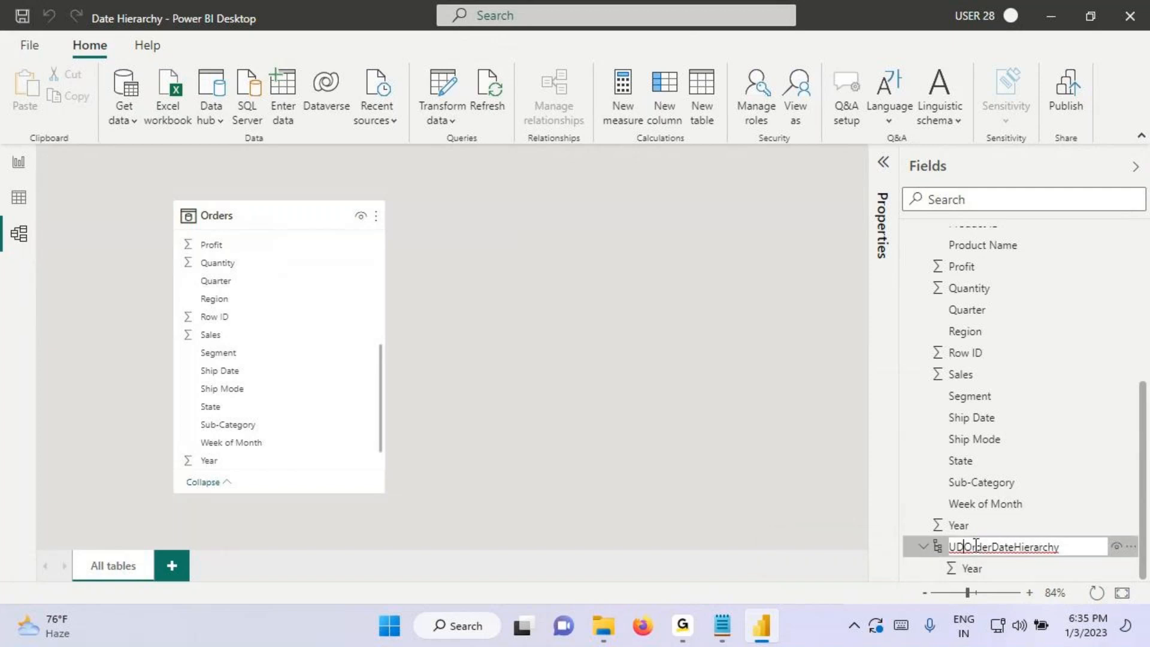
left_click_drag(975, 543, 1072, 546)
left_click(1073, 547)
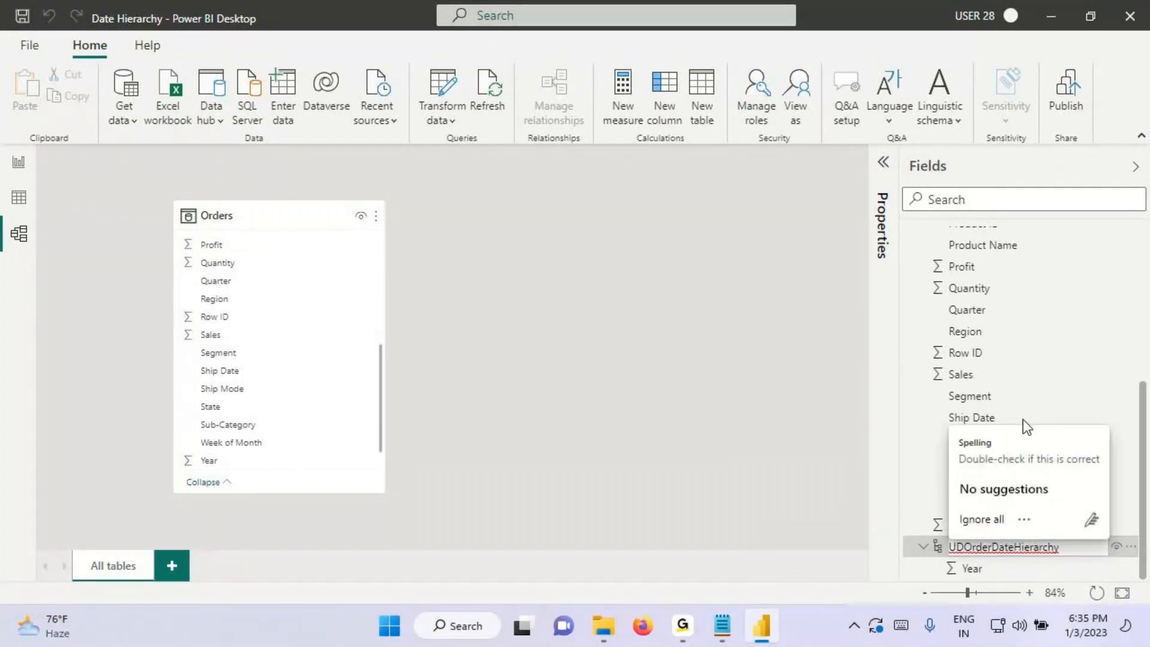
left_click(857, 440)
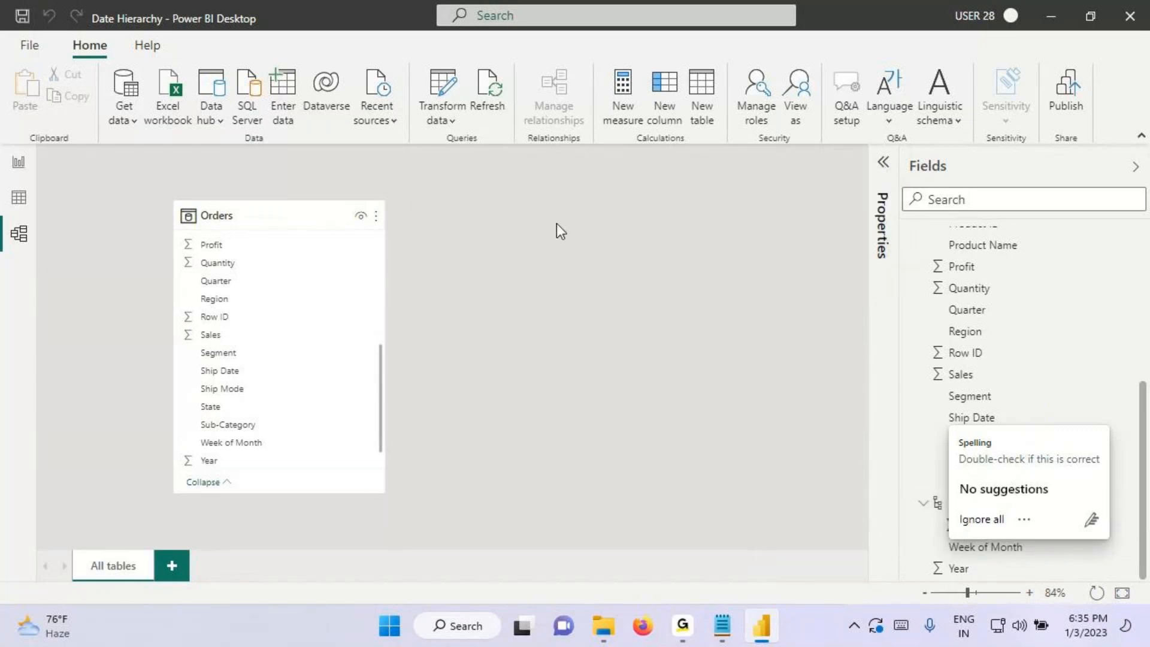
left_click(16, 163)
left_click(18, 234)
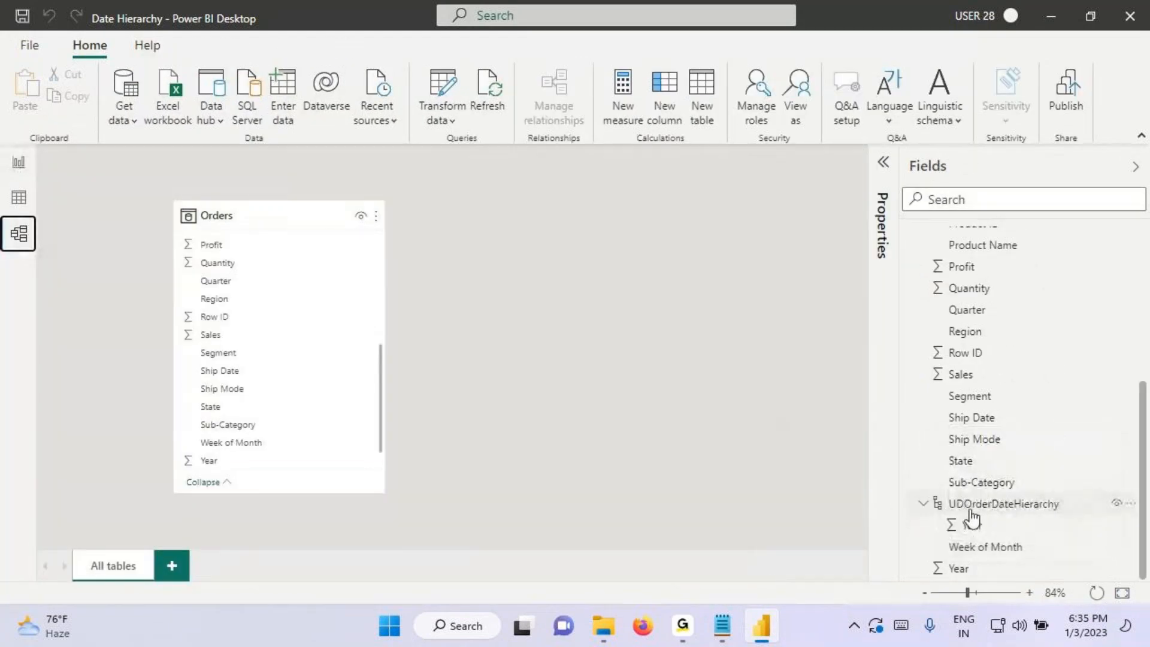
Step: Mark UDOrderDateHierarchy and its Year level with temporary annotations, and clear them
key("ctrl+2")
left_click_drag(960, 508, 1021, 508)
left_click_drag(958, 530, 969, 522)
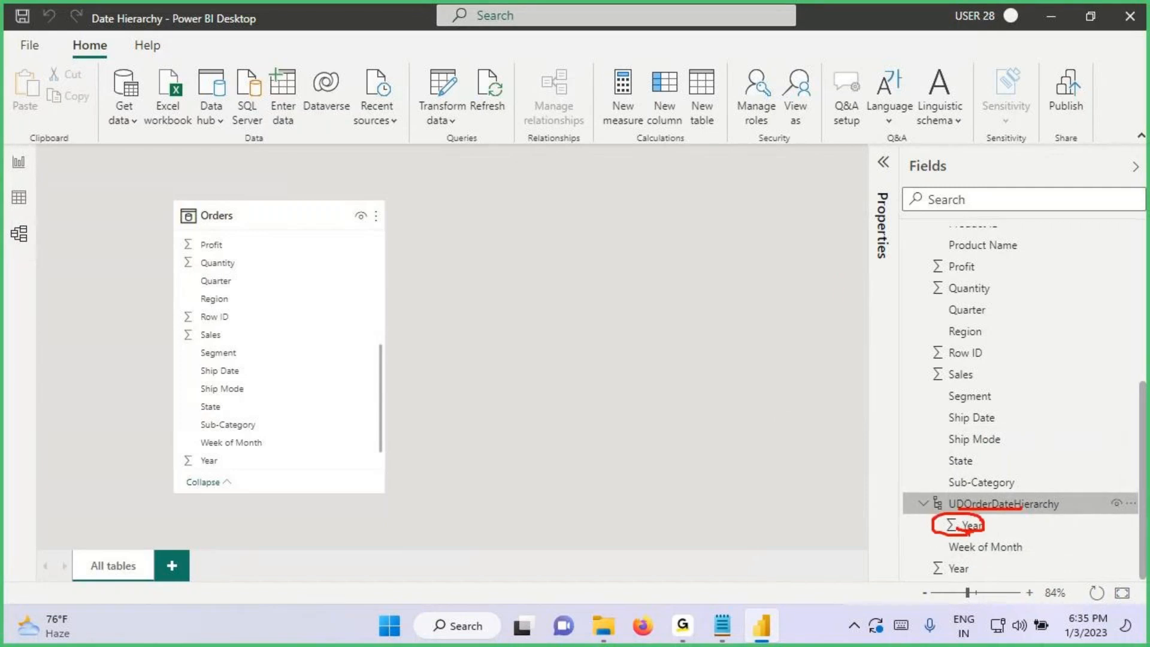
key("Escape")
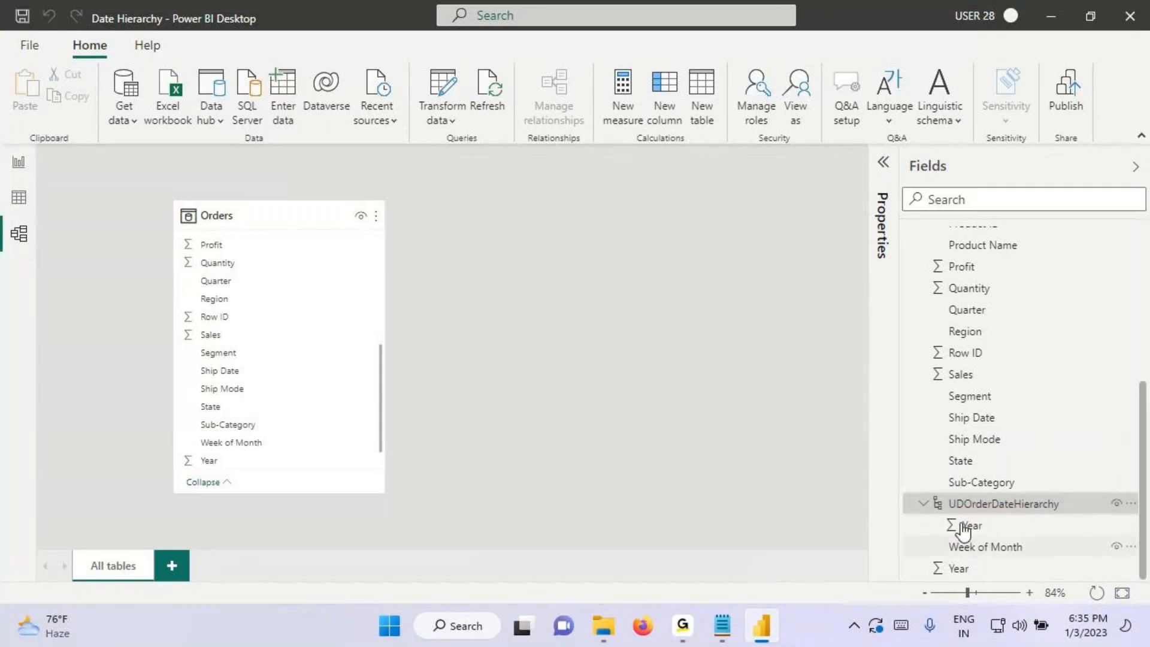
Step: Show the properties of UDOrderDateHierarchy and add Quarter and Month Name as levels below Year
left_click(885, 165)
scroll(732, 311, "down", 4)
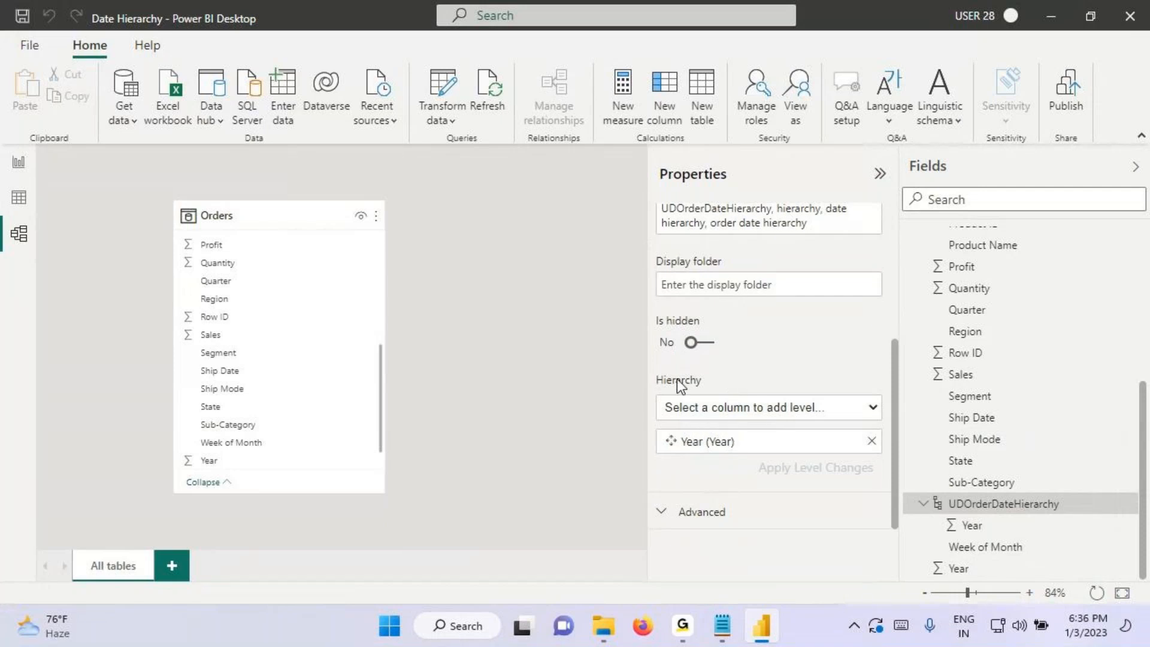
left_click(711, 410)
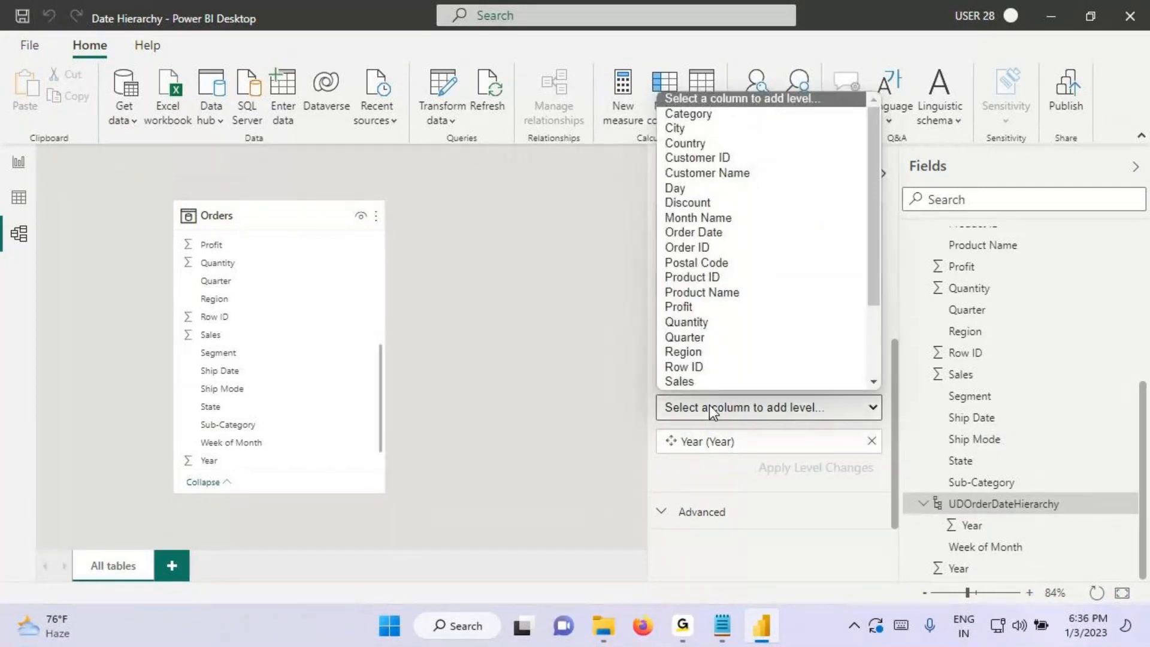
scroll(716, 282, "down", 2)
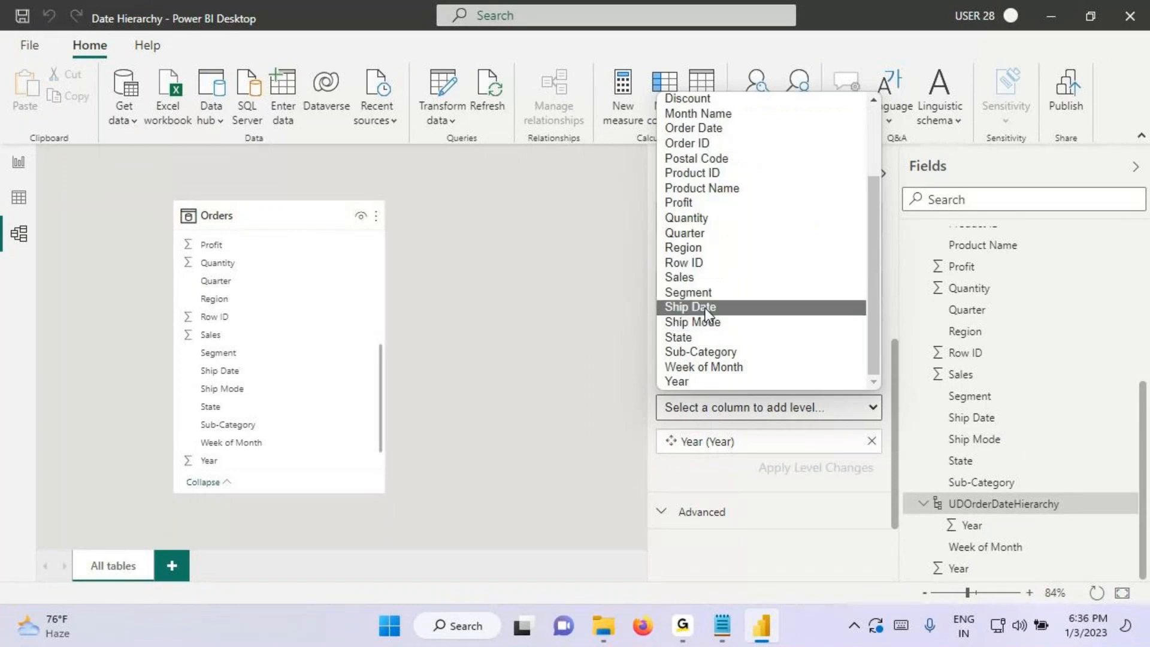
left_click(685, 233)
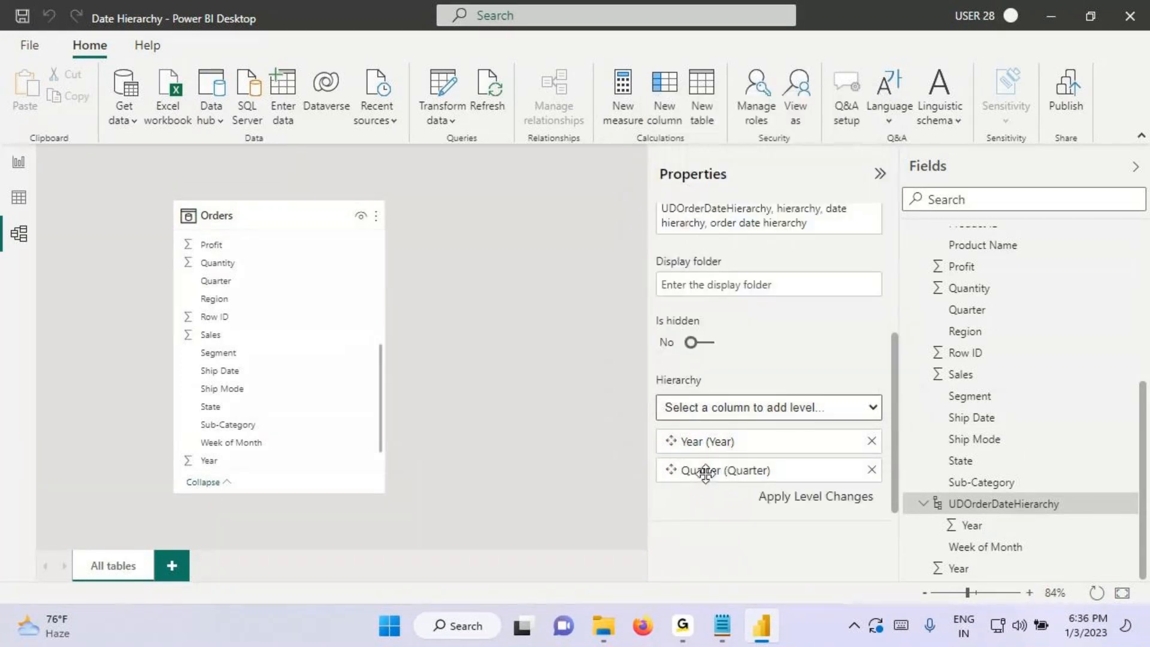
left_click(709, 408)
scroll(709, 407, "down", 1)
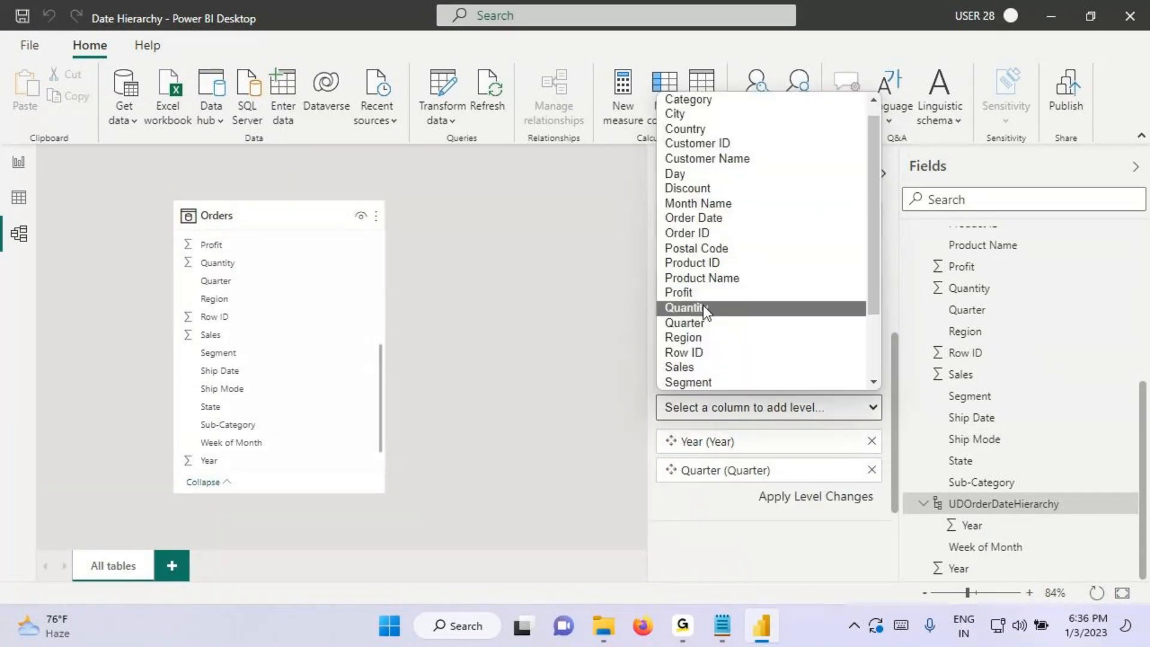
left_click(716, 206)
Step: Add Week of Month and Day as further levels of UDOrderDateHierarchy and apply the level changes
scroll(728, 372, "down", 1)
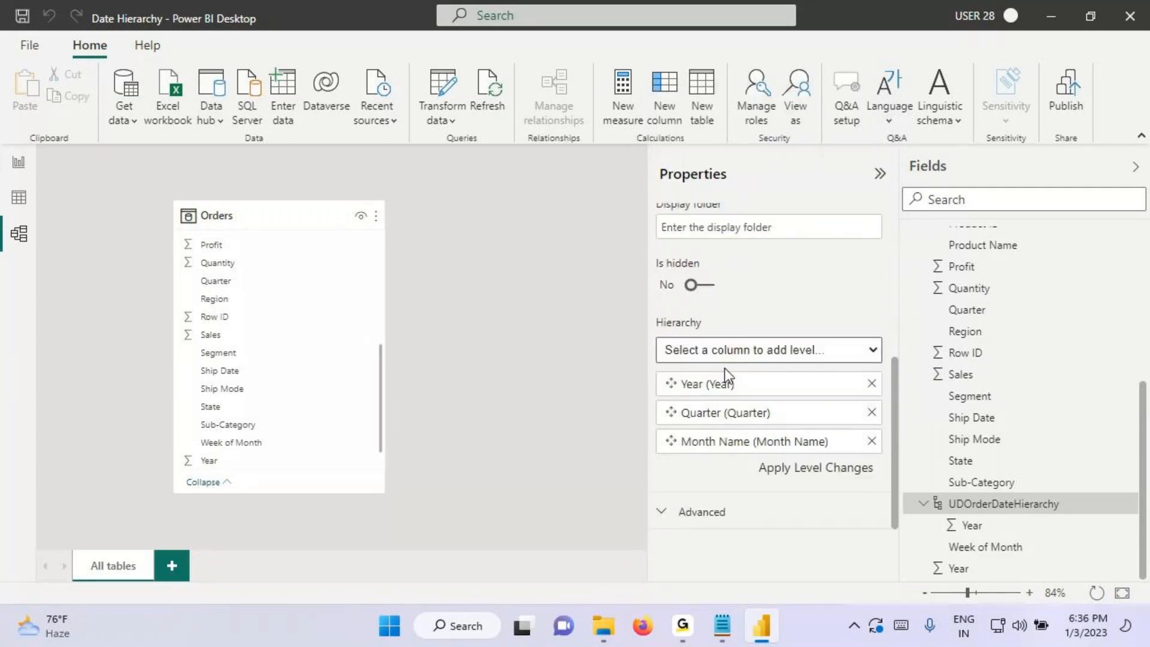
left_click(719, 349)
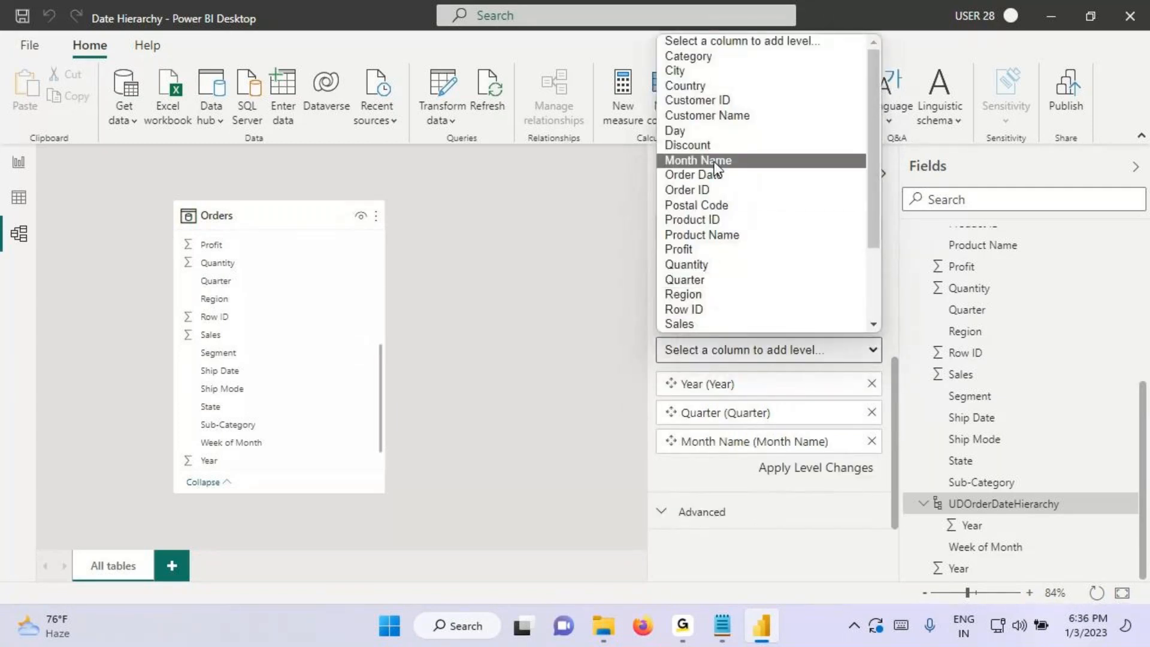
scroll(709, 221, "down", 3)
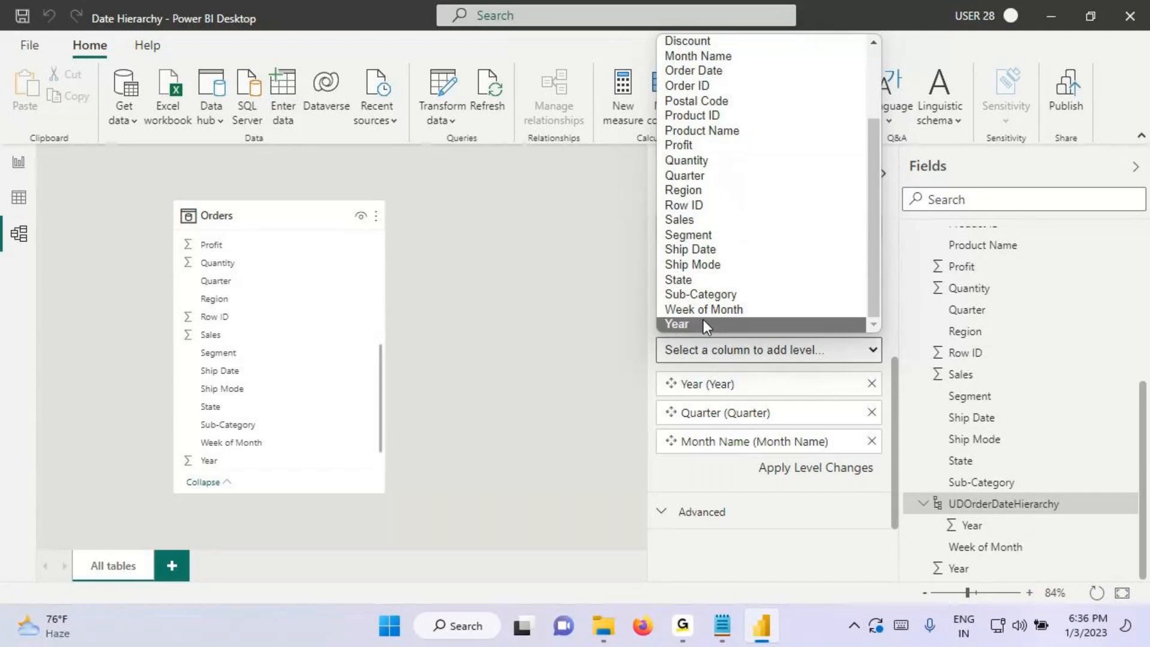
left_click(704, 309)
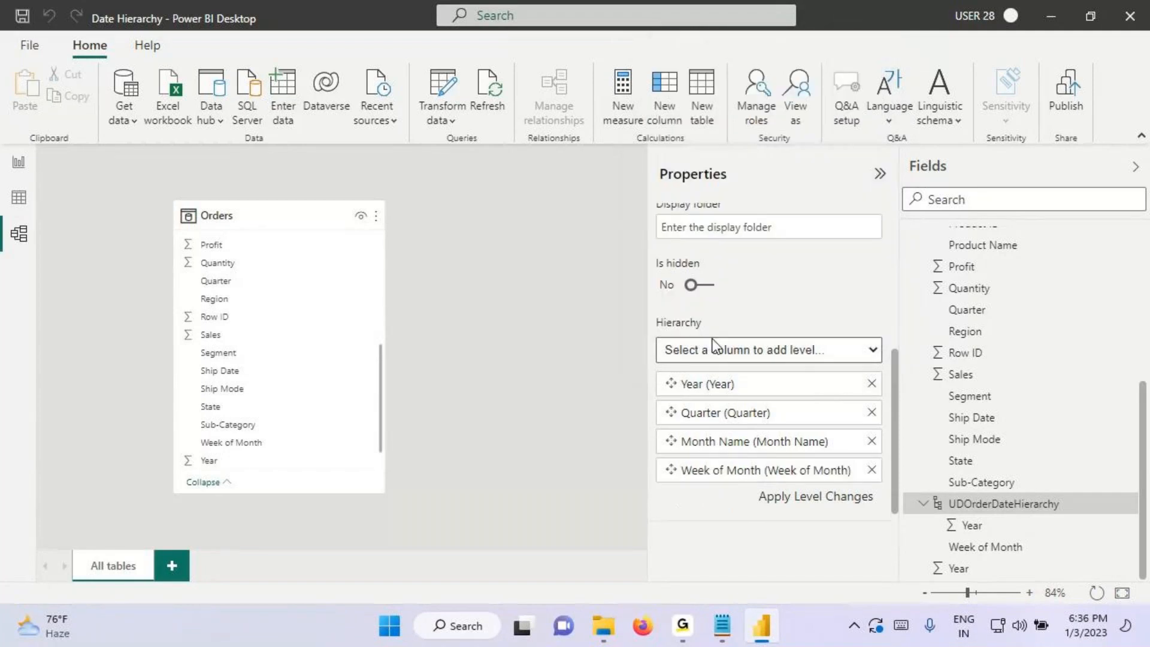
left_click(811, 357)
left_click(686, 124)
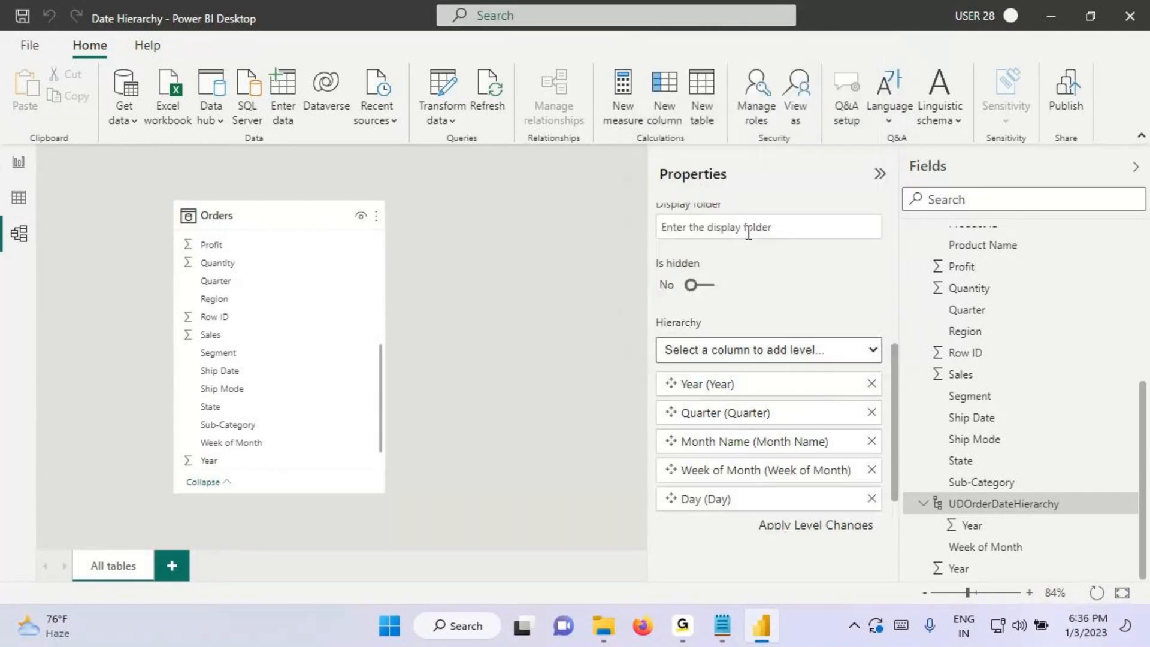
scroll(803, 531, "down", 1)
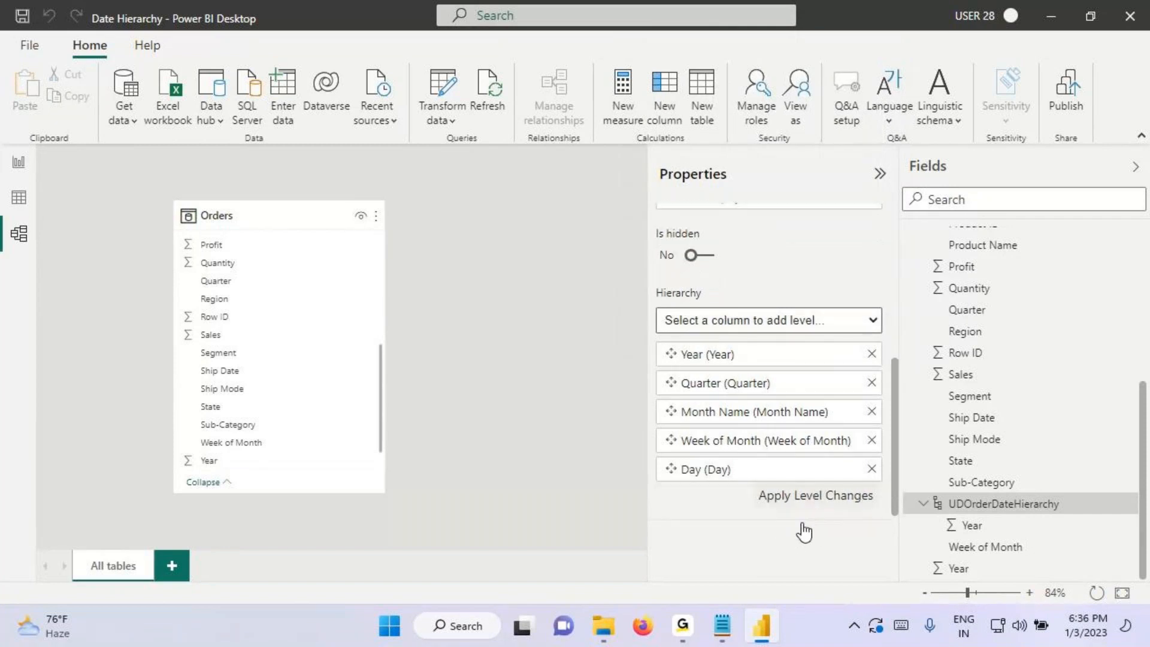
scroll(803, 531, "down", 1)
left_click(794, 470)
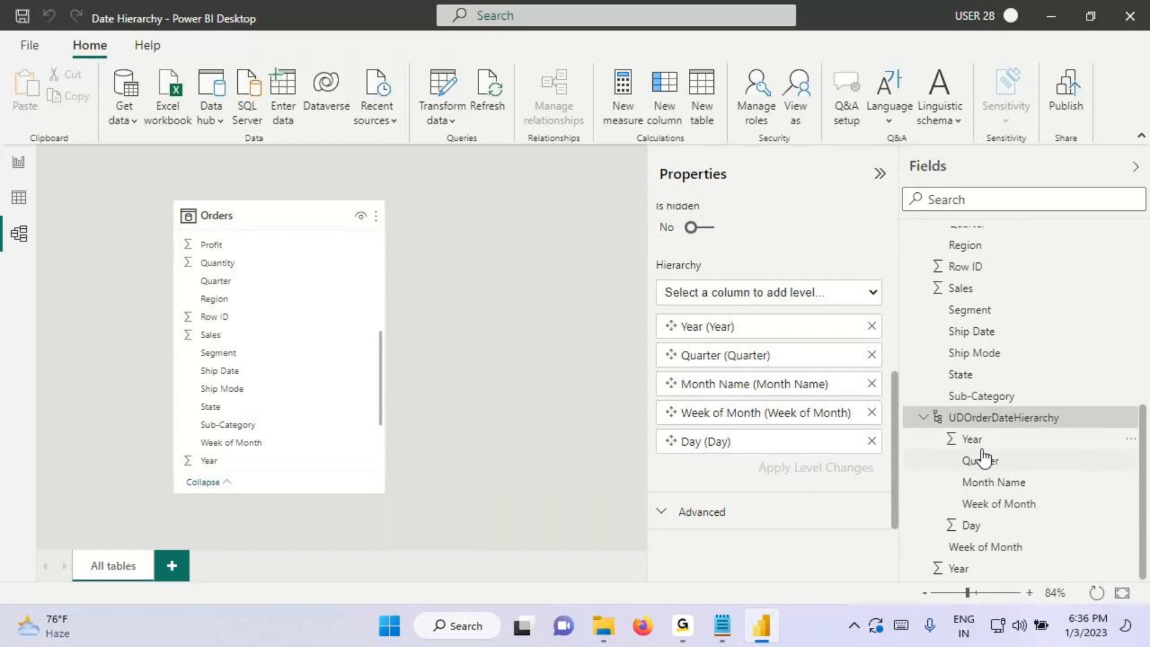
Step: Mark UDOrderDateHierarchy and its five levels in the field list with a temporary underline, box and arrow, and clear them
left_click_drag(948, 431, 1061, 426)
mouse_move(948, 431)
left_mouse_down()
mouse_move(1020, 535)
mouse_move(1054, 535)
left_mouse_up()
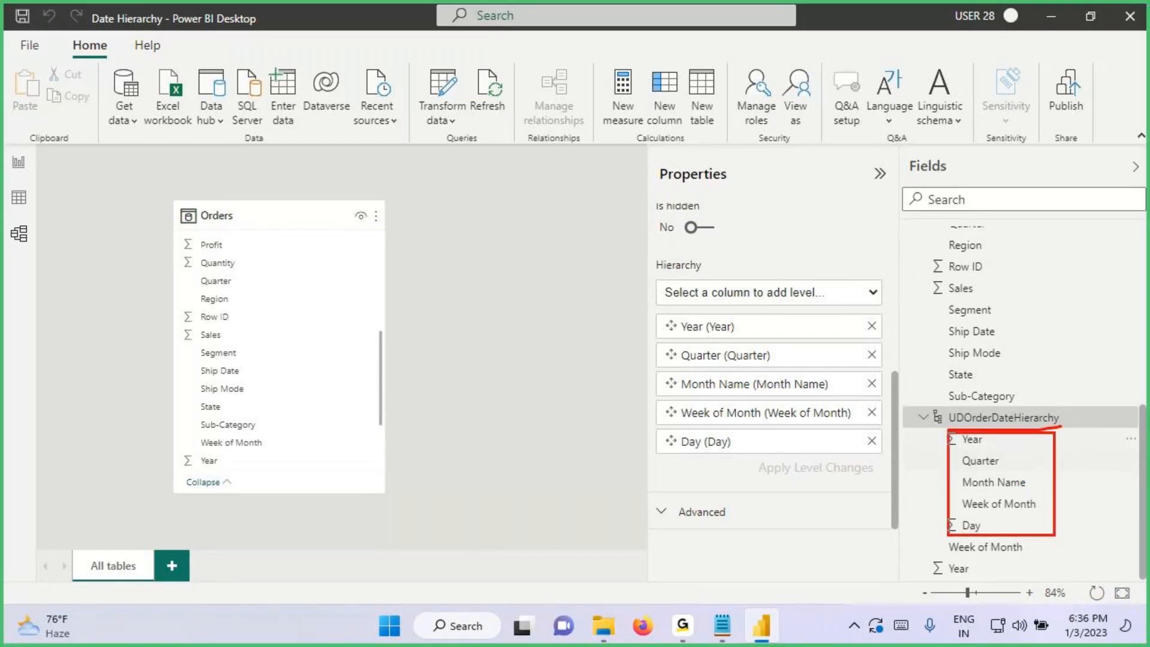
left_click_drag(993, 359, 994, 428)
left_click_drag(1025, 398, 985, 428)
left_click_drag(970, 396, 1012, 444)
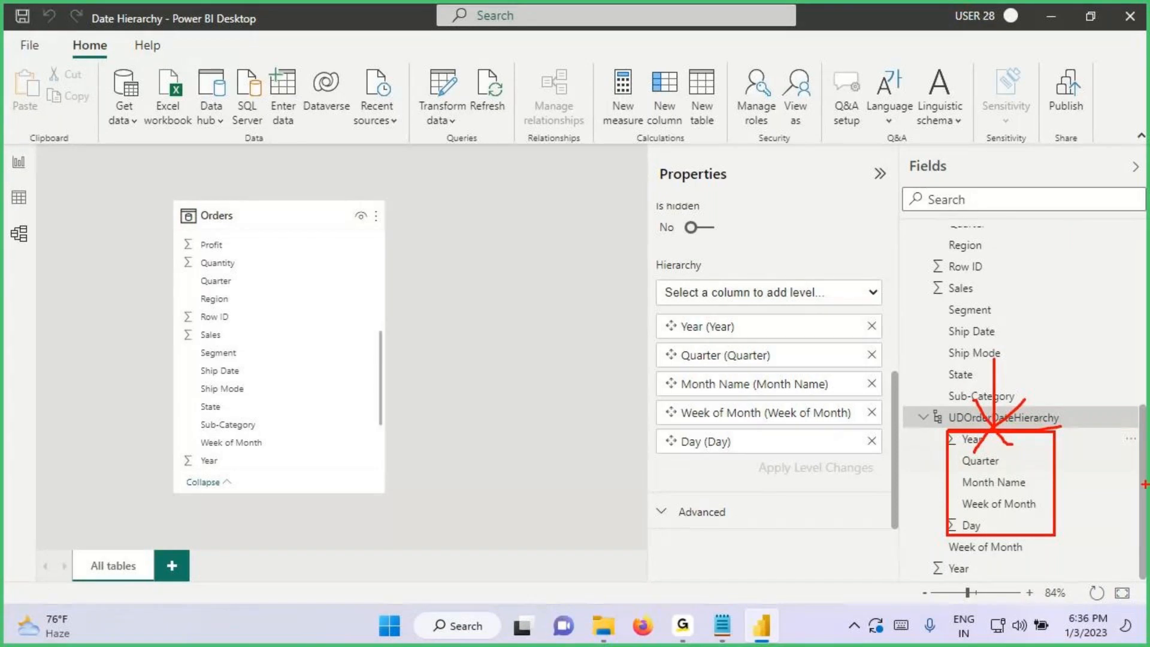
key("Escape")
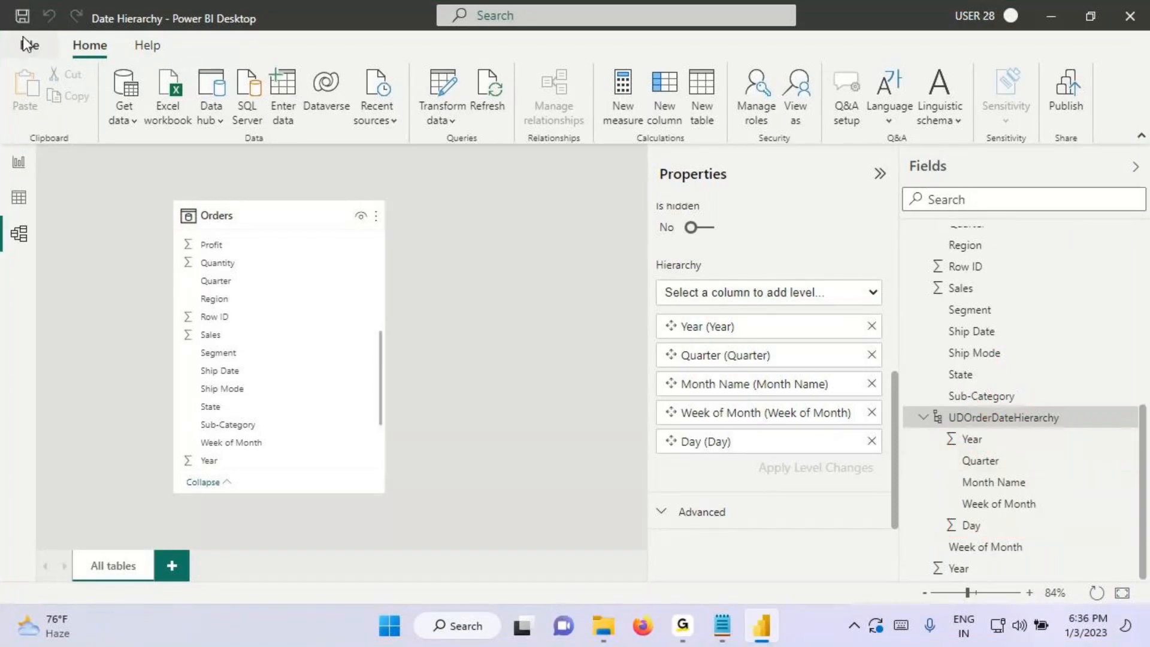
Step: Mark the sigma symbols beside the hierarchy's Year and Day levels with temporary annotations, and clear them
key("ctrl+2")
mouse_move(939, 445)
left_mouse_down()
mouse_move(930, 436)
mouse_move(948, 453)
left_mouse_up()
mouse_move(961, 516)
left_mouse_down()
mouse_move(941, 537)
mouse_move(934, 504)
left_mouse_up()
key("Escape")
Step: Switch to the data view of the Orders table and select the Year column
left_click(964, 441)
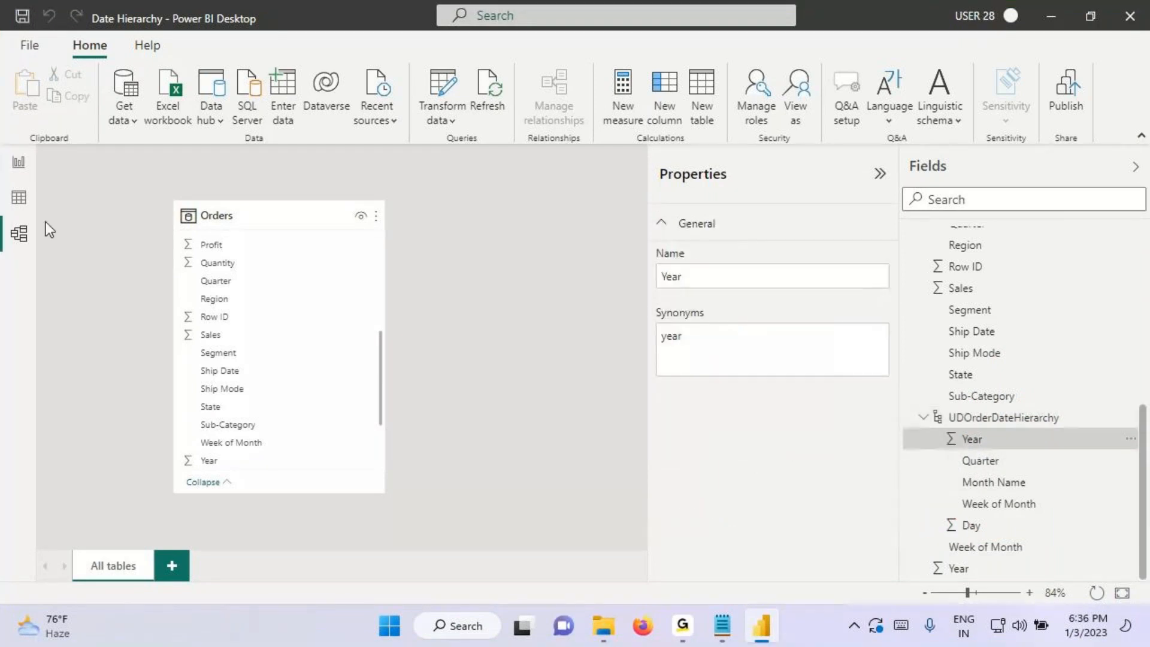
left_click(33, 205)
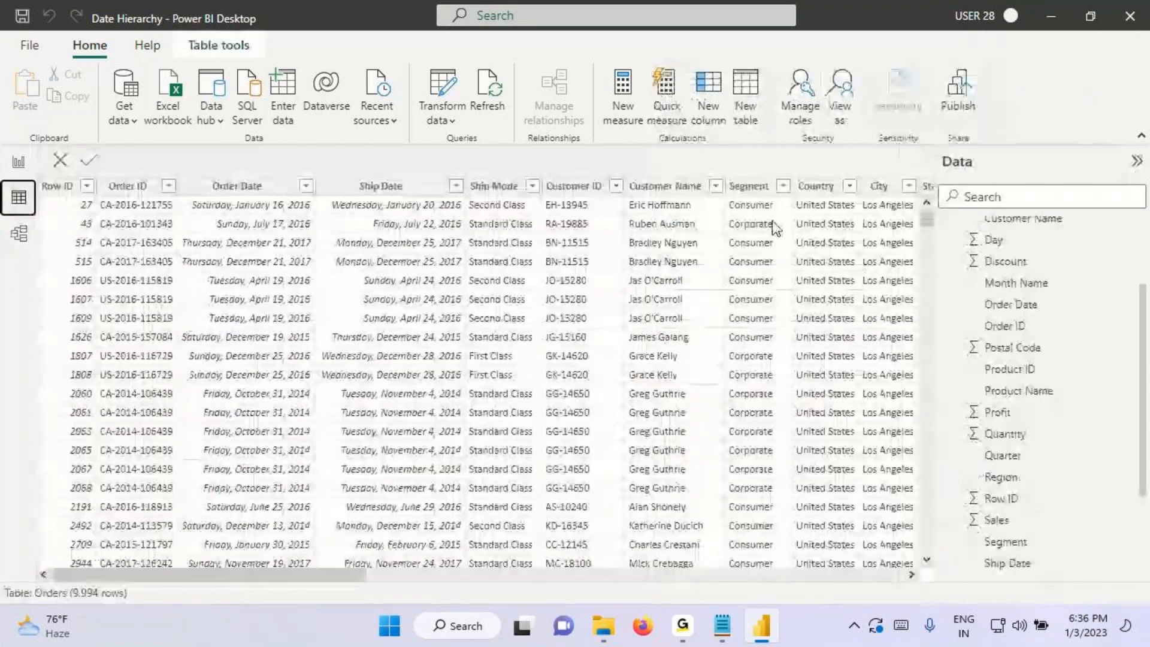
left_click_drag(335, 575, 736, 575)
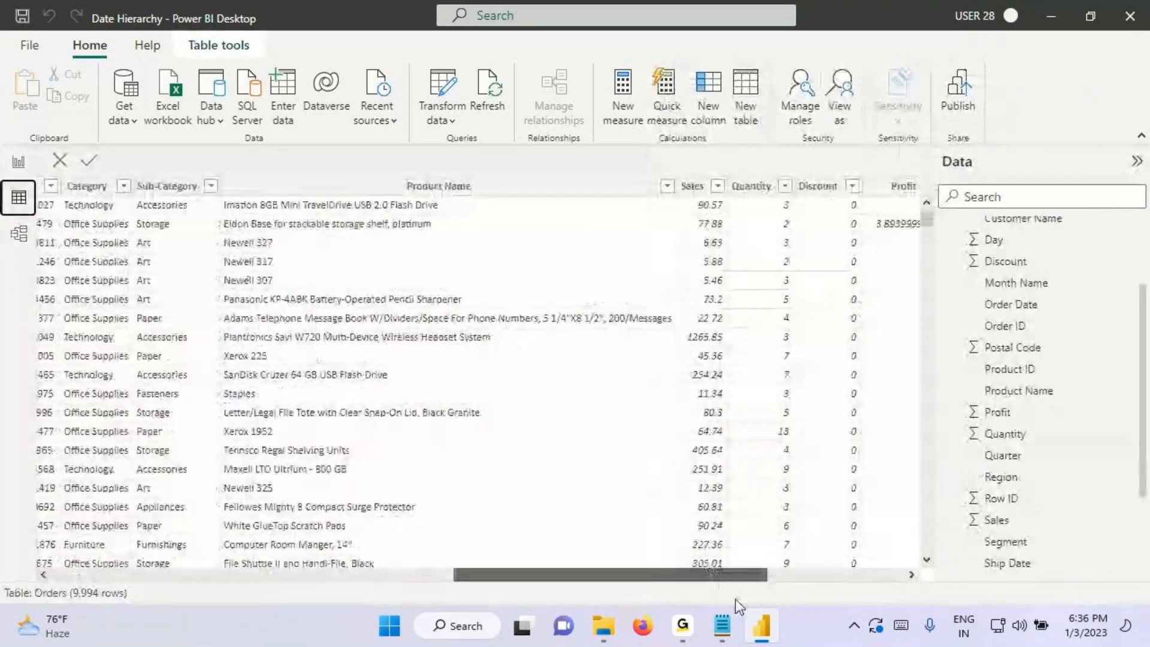
left_click_drag(611, 575, 749, 560)
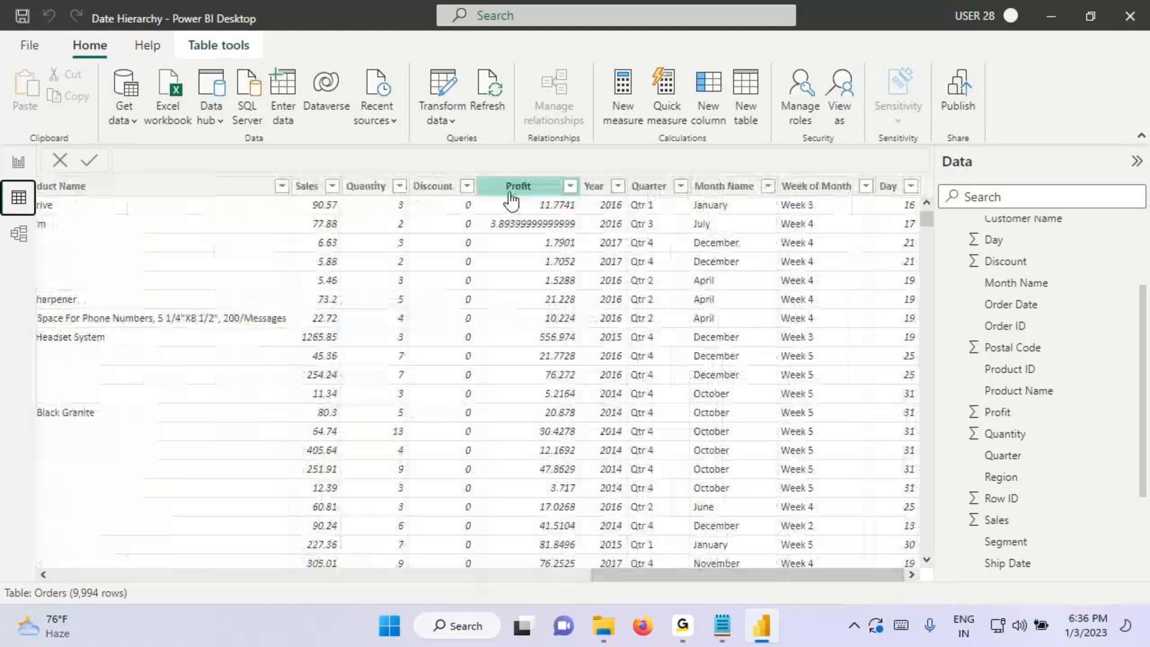
left_click(593, 190)
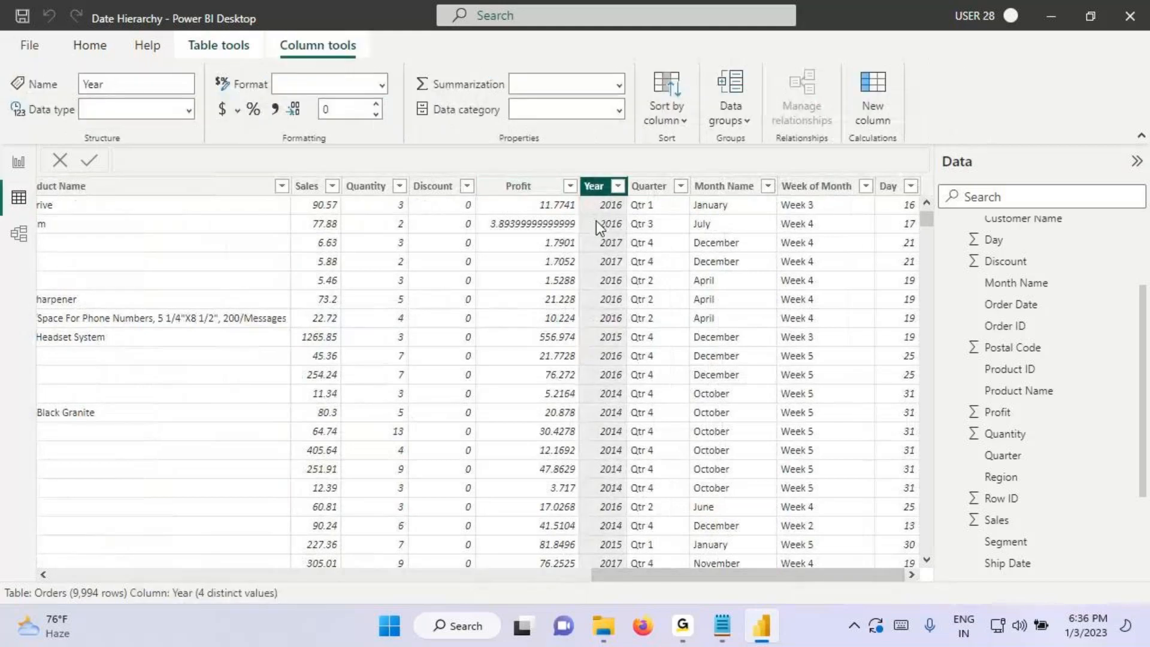
Step: Mark the Year field's sigma symbol and its summarization value with temporary annotations, and erase them
key("ctrl+2")
mouse_move(978, 557)
left_mouse_down()
mouse_move(964, 537)
mouse_move(983, 551)
mouse_move(964, 567)
mouse_move(1069, 574)
left_mouse_up()
mouse_move(551, 91)
left_mouse_down()
mouse_move(510, 97)
mouse_move(508, 79)
mouse_move(547, 89)
left_mouse_up()
mouse_move(558, 41)
left_mouse_down()
mouse_move(516, 91)
mouse_move(573, 91)
left_mouse_up()
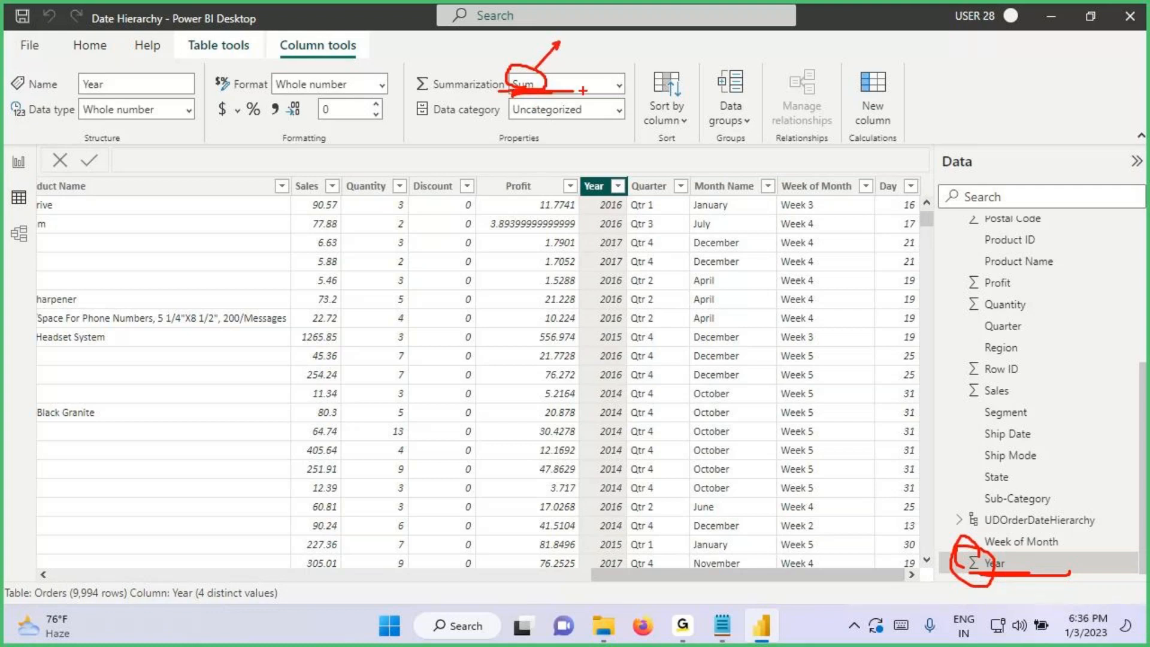
mouse_move(973, 550)
left_mouse_down()
mouse_move(958, 577)
mouse_move(992, 584)
left_mouse_up()
key("e")
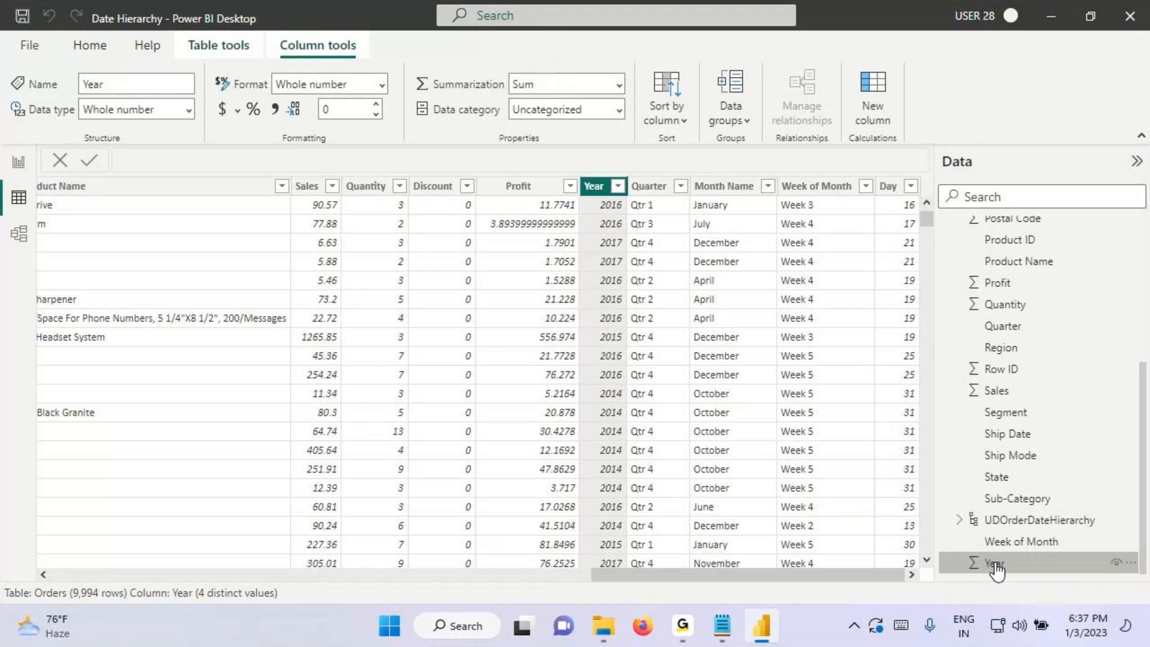
Step: Temporarily highlight the Year field and its summarization setting, and set the Year column's summarization to Don't summarize
mouse_move(951, 550)
left_mouse_down()
mouse_move(1050, 579)
mouse_move(1114, 578)
left_mouse_up()
left_click_drag(281, 51, 364, 53)
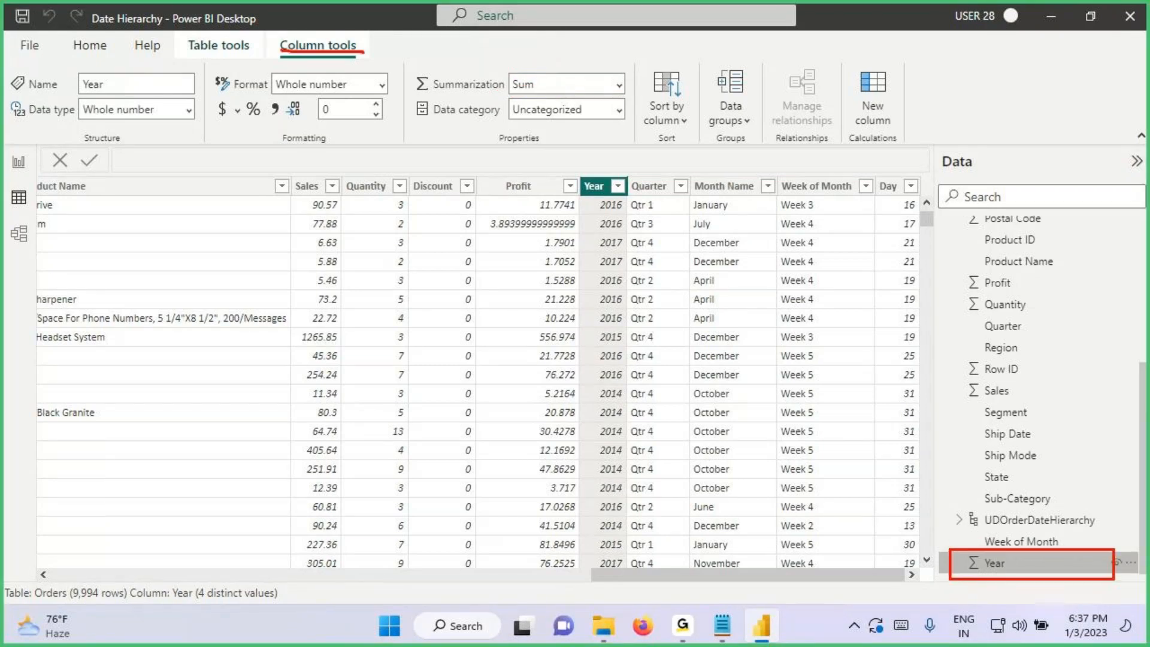
left_click_drag(436, 94, 514, 91)
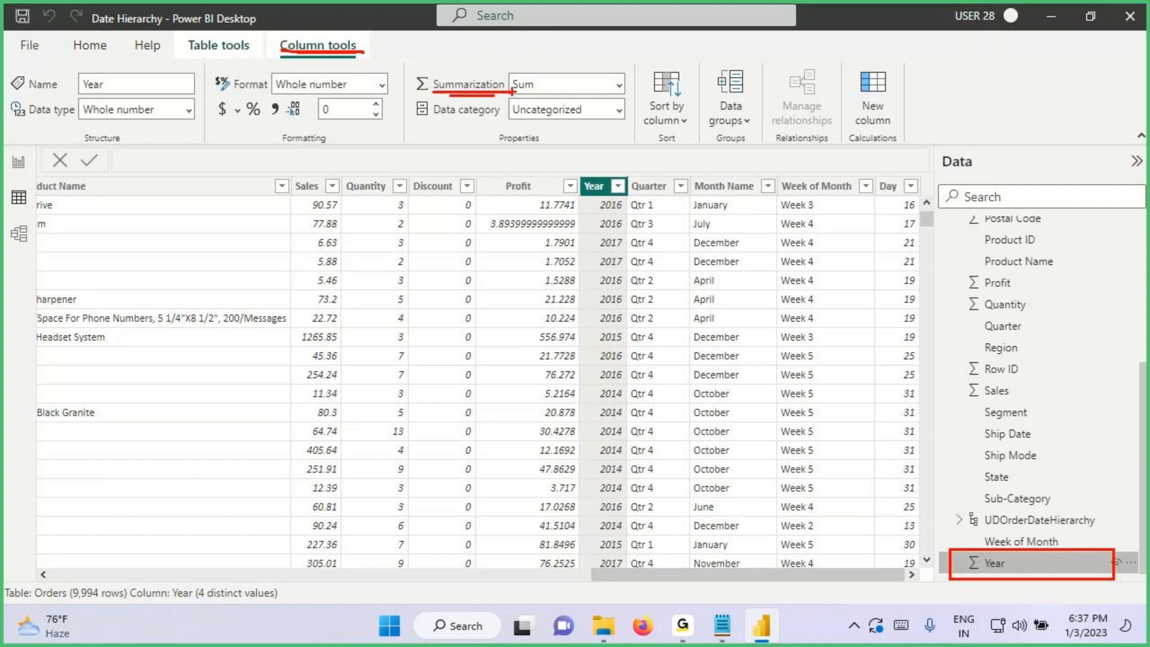
key("Escape")
left_click(620, 84)
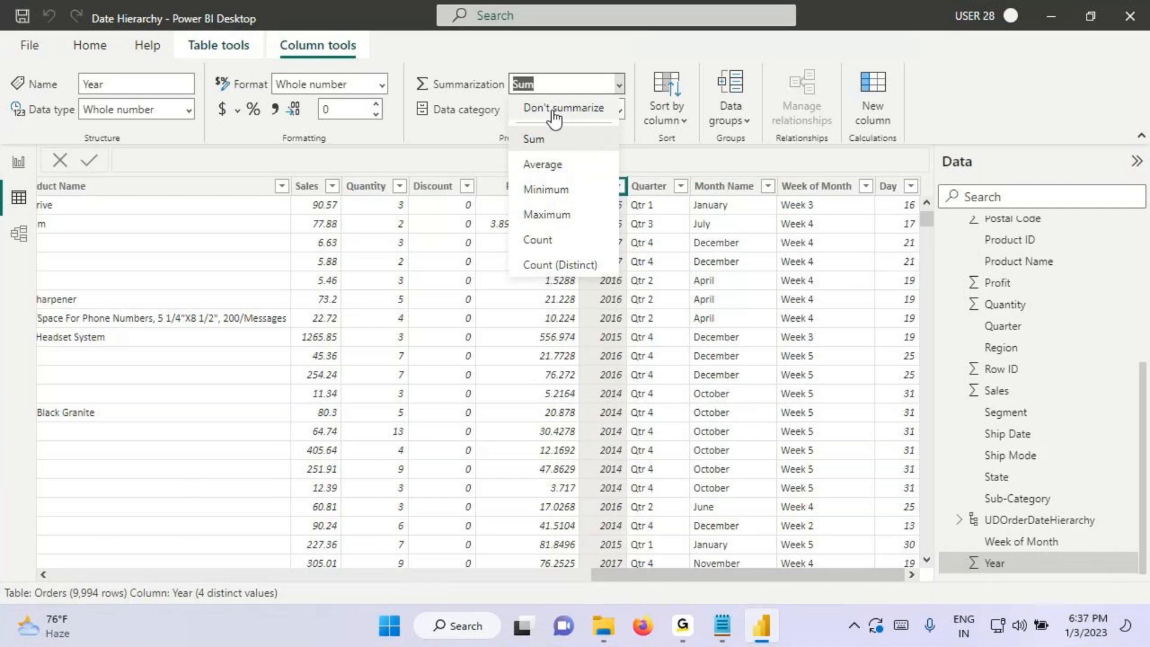
left_click(554, 112)
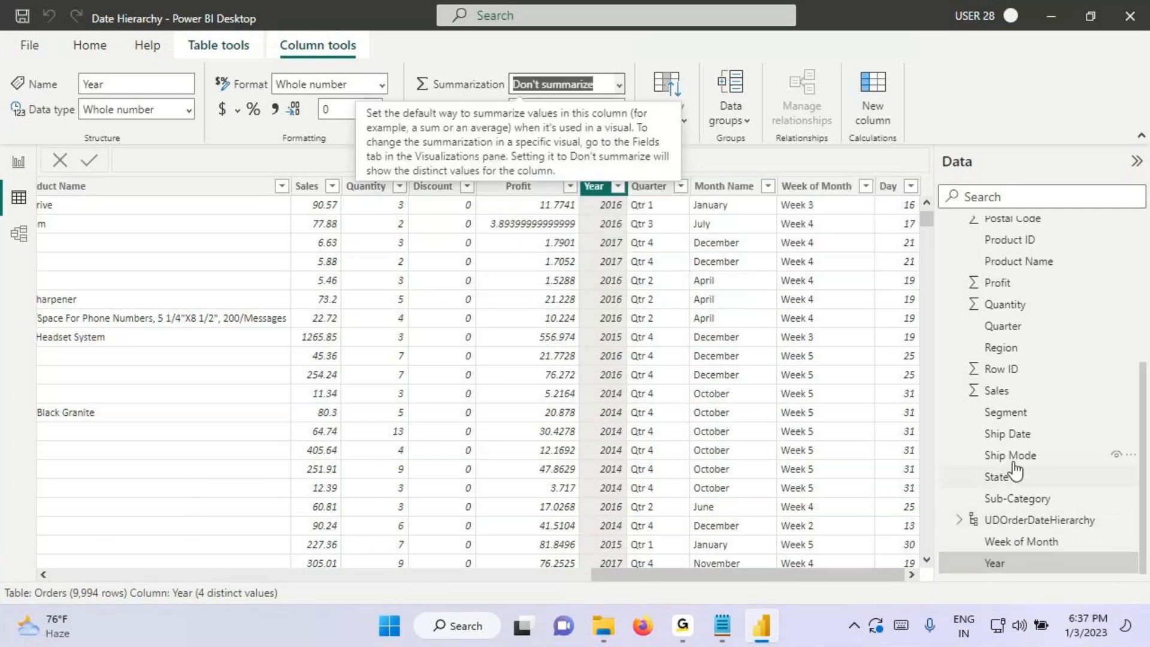
Step: Select the Day column, temporarily mark its values and summarization setting, and set its summarization to Don't summarize
scroll(1014, 419, "up", 5)
left_click(993, 357)
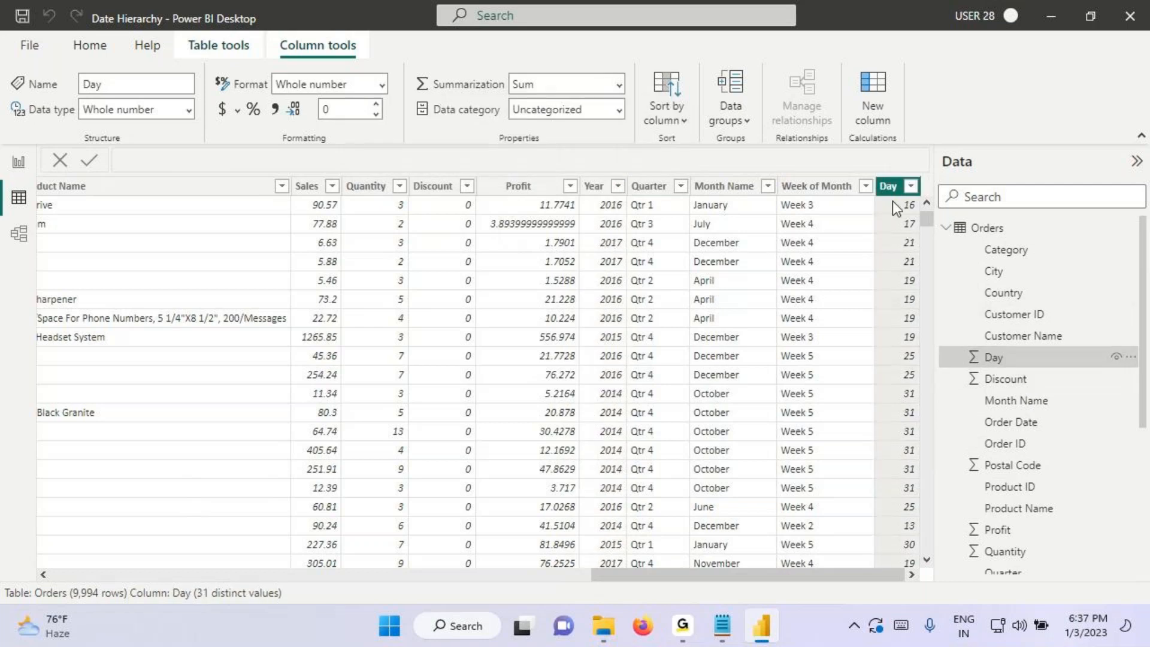
key("ctrl+2")
left_click_drag(890, 259, 890, 188)
left_click_drag(965, 366, 1027, 362)
left_click_drag(510, 85, 563, 95)
left_click_drag(520, 48, 518, 97)
left_click_drag(531, 59, 503, 98)
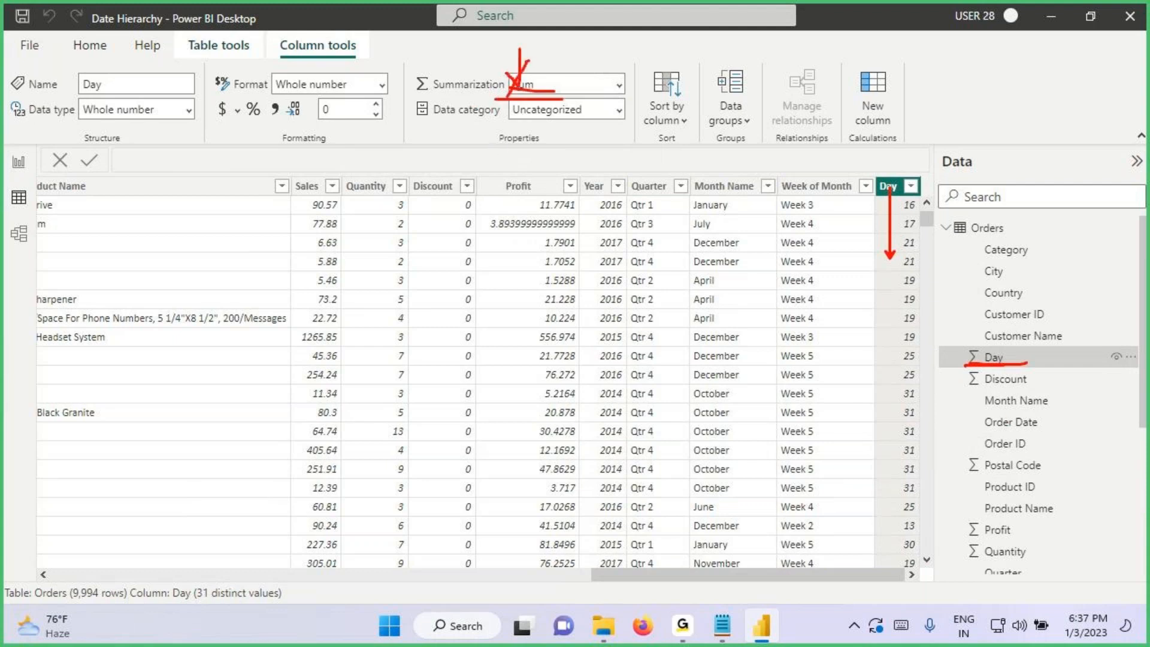
key("Escape")
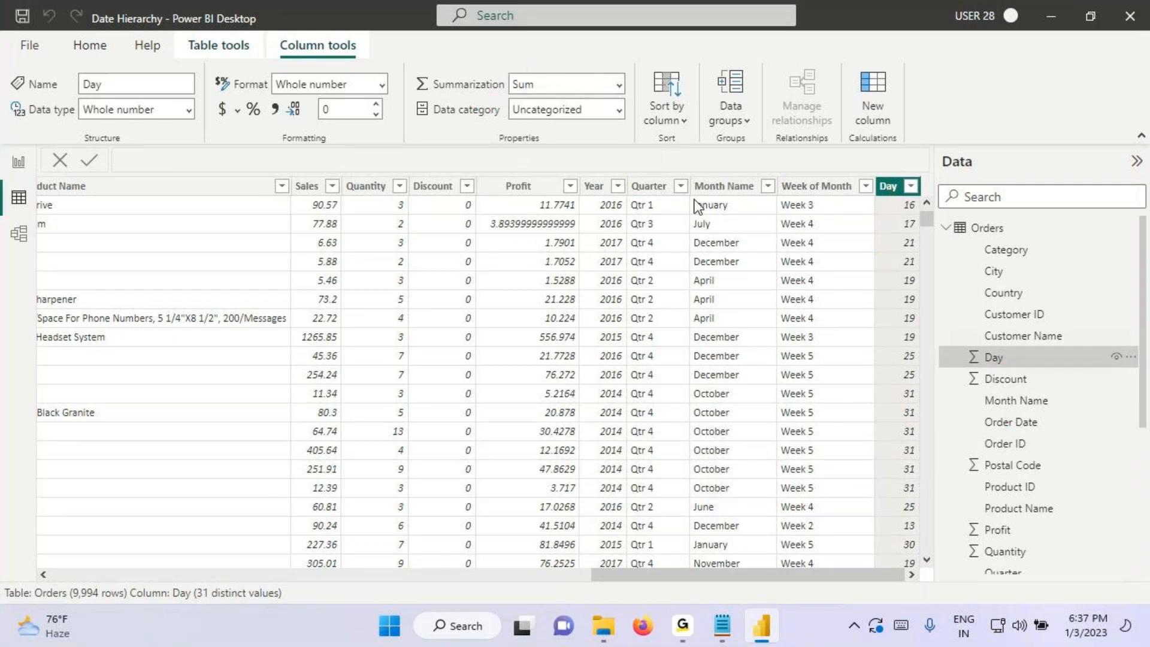
left_click(619, 85)
left_click(563, 109)
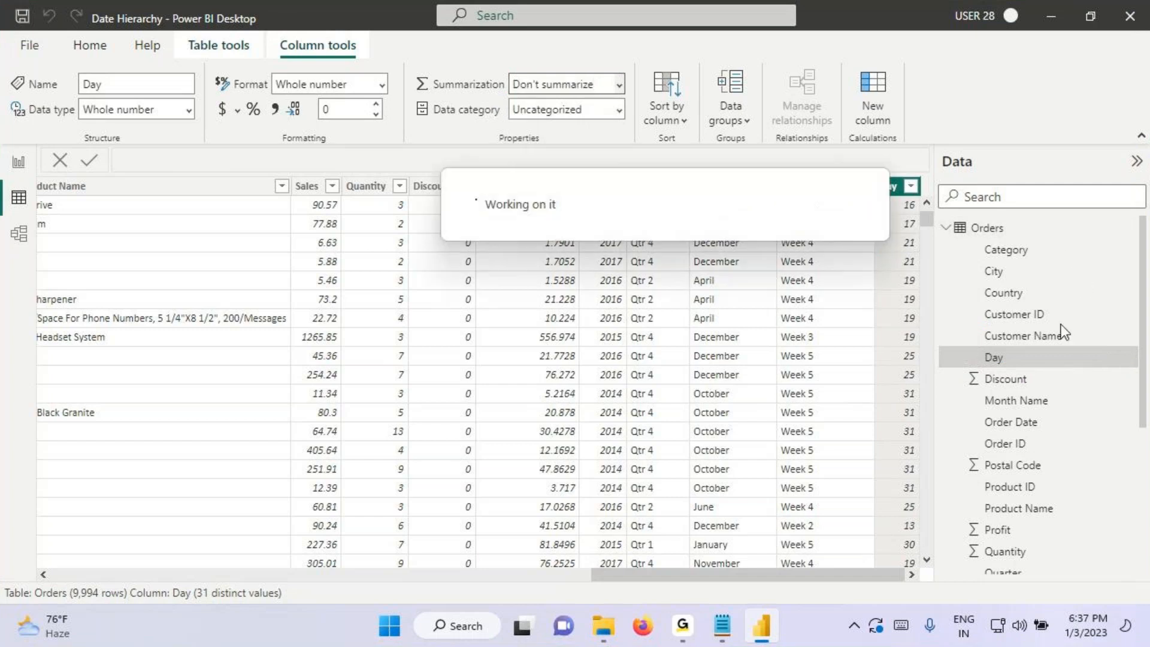
Step: Insert a stacked column chart on Page 2 of the report, widen it and place it near the page's upper-left corner
left_click(17, 164)
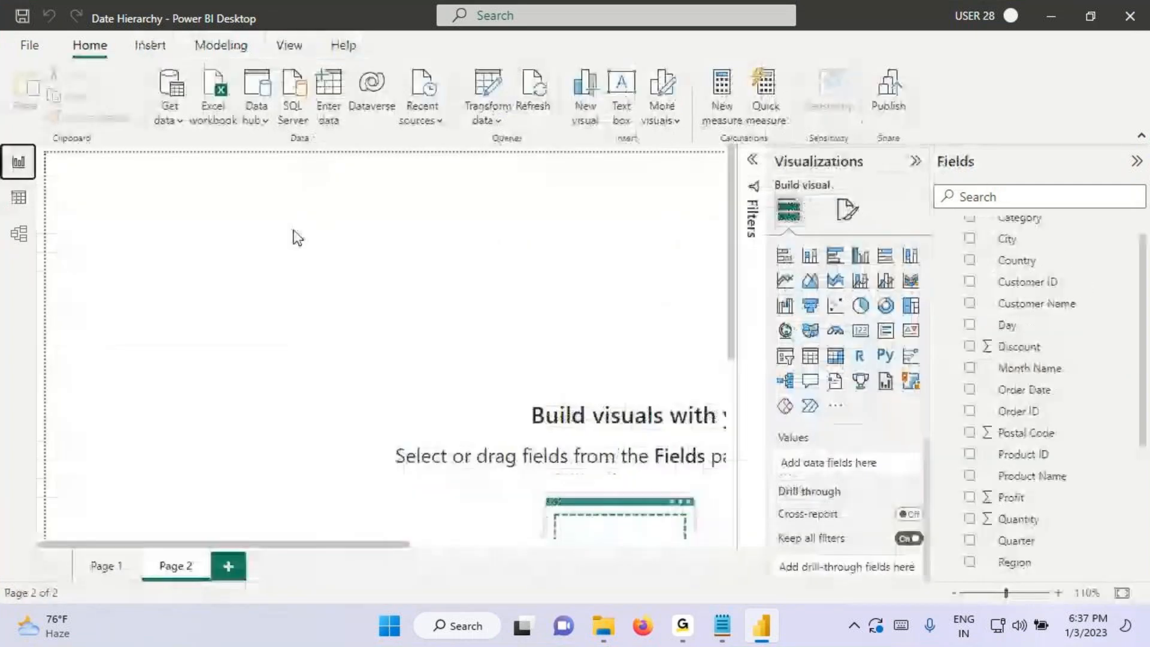
left_click(810, 256)
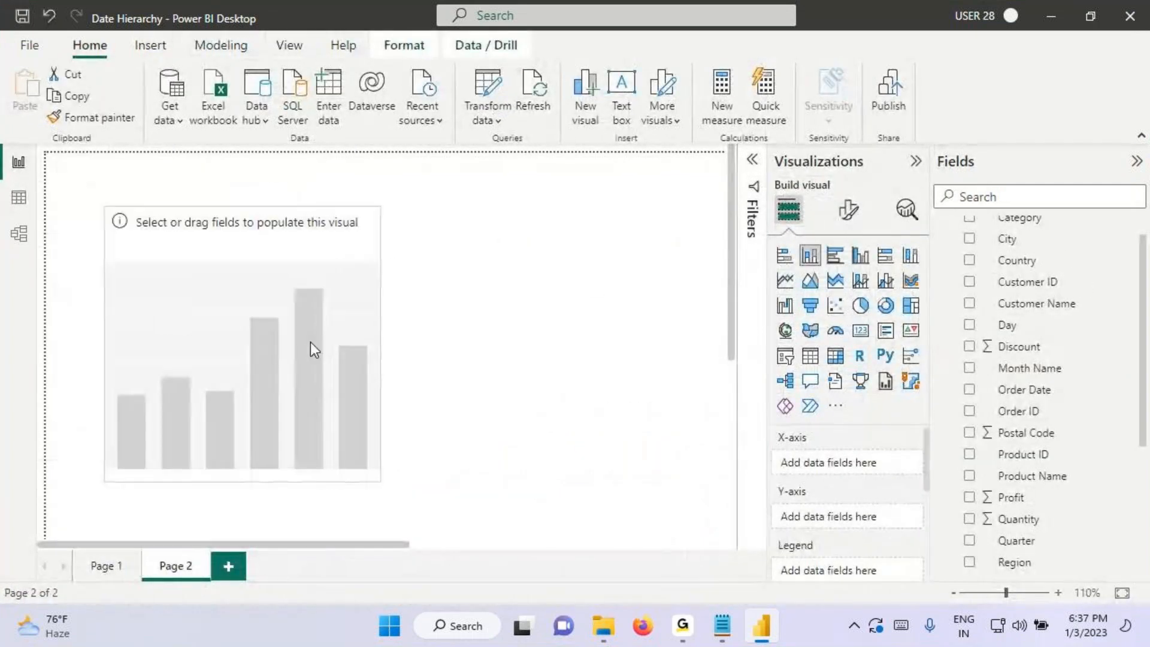
left_click_drag(441, 484, 597, 394)
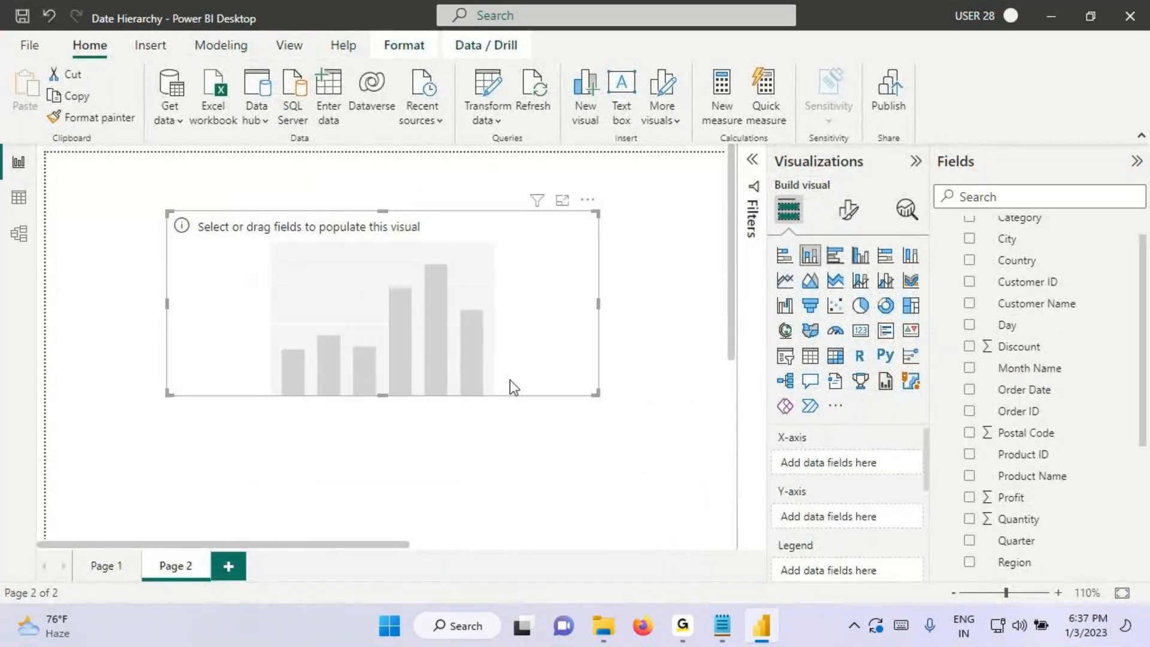
left_click_drag(509, 380, 457, 341)
left_click_drag(329, 356, 330, 382)
Step: Add UDOrderDateHierarchy to the column chart's X-axis and Sales as its summed value
scroll(1018, 333, "up", 1)
scroll(1030, 383, "down", 4)
left_click_drag(988, 519, 343, 299)
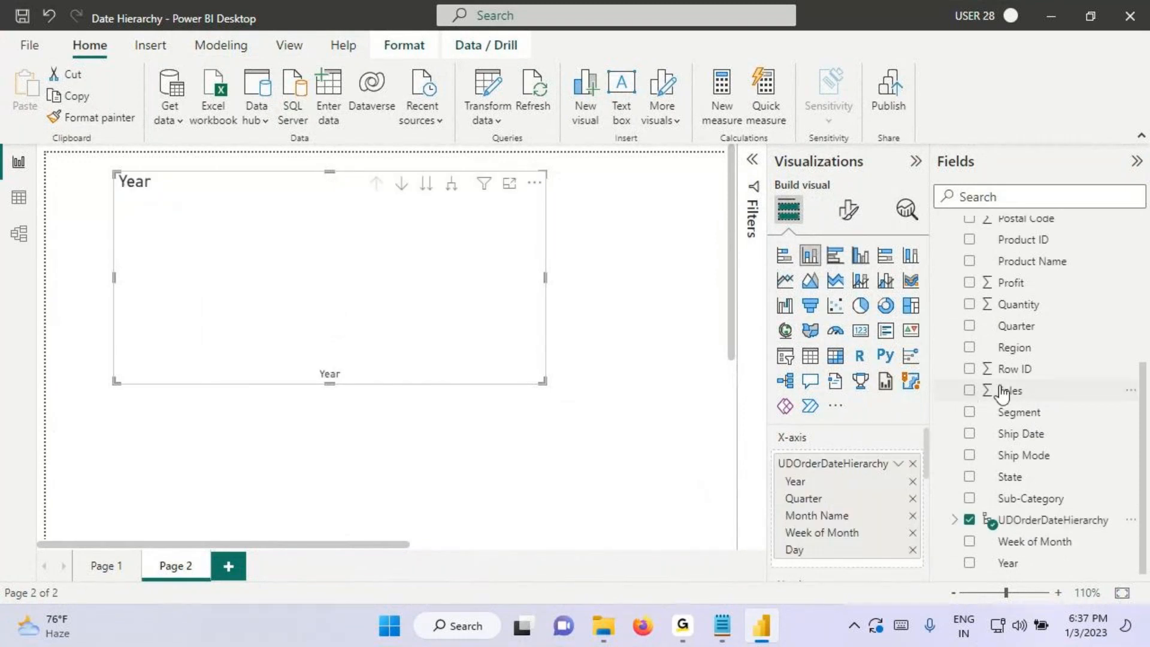
left_click_drag(965, 386, 376, 337)
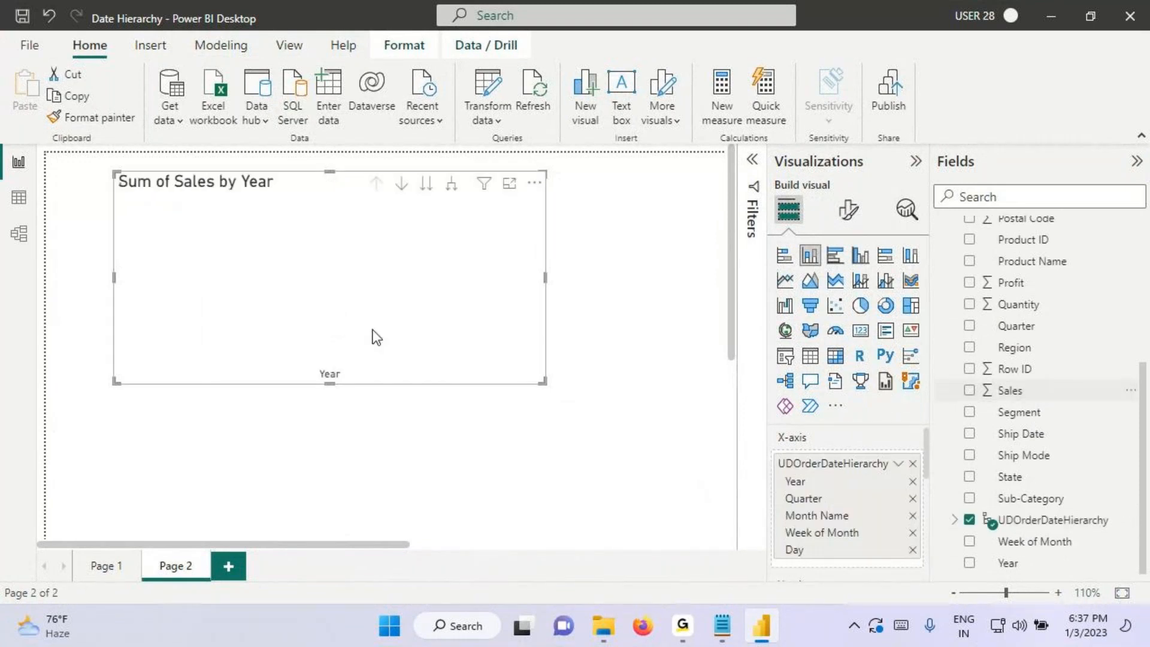
Step: Turn on data labels for the Sum of Sales by Year column chart and return to its field settings
left_click(848, 210)
scroll(906, 431, "down", 2)
left_click(907, 490)
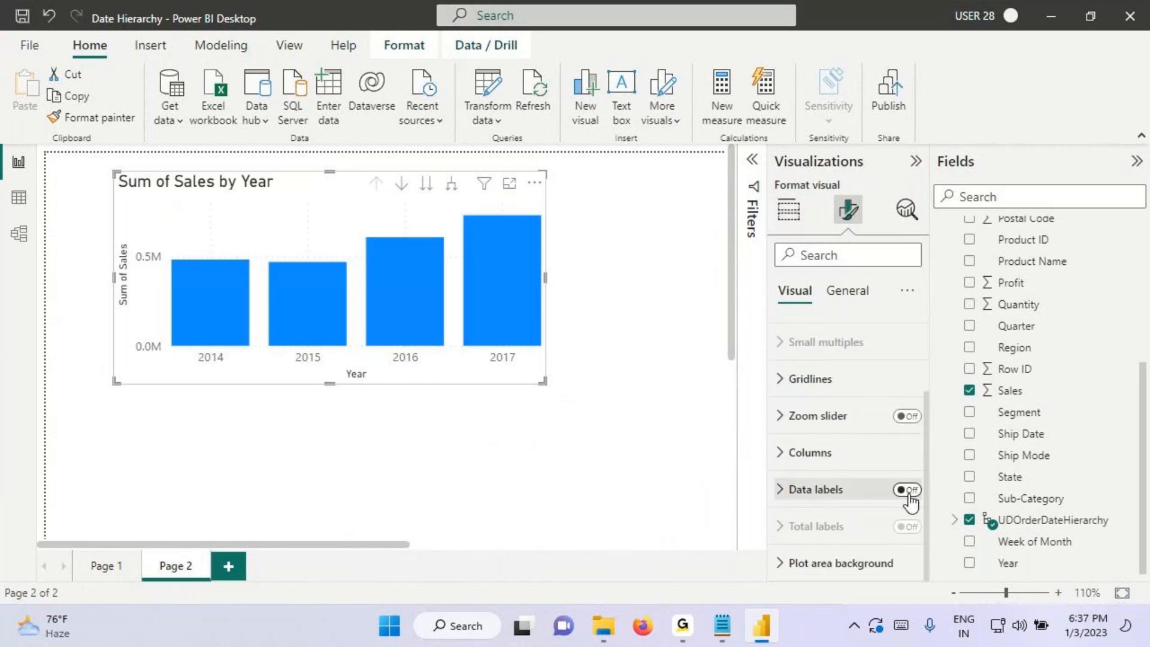
left_click(788, 210)
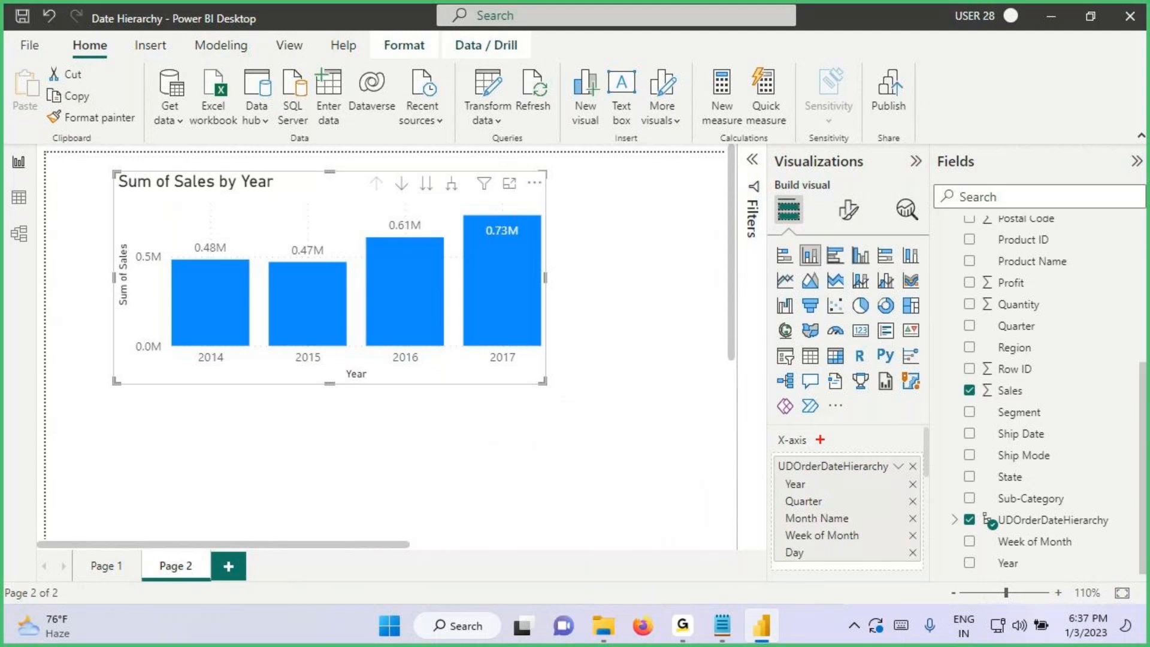
Step: Temporarily mark the Year level, the Sum of Sales field and both chart axes, and widen the column chart slightly
scroll(824, 453, "down", 1)
key("ctrl+2")
left_click_drag(764, 443, 856, 452)
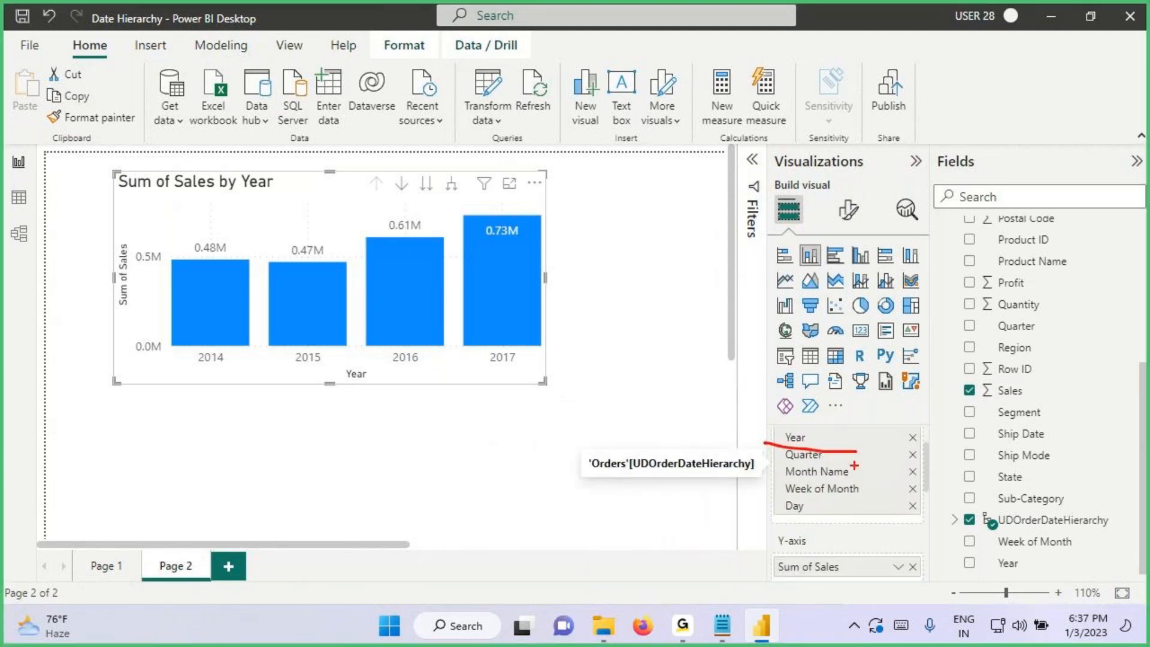
left_click_drag(778, 578, 904, 563)
left_click_drag(301, 361, 417, 390)
left_click_drag(126, 242, 155, 318)
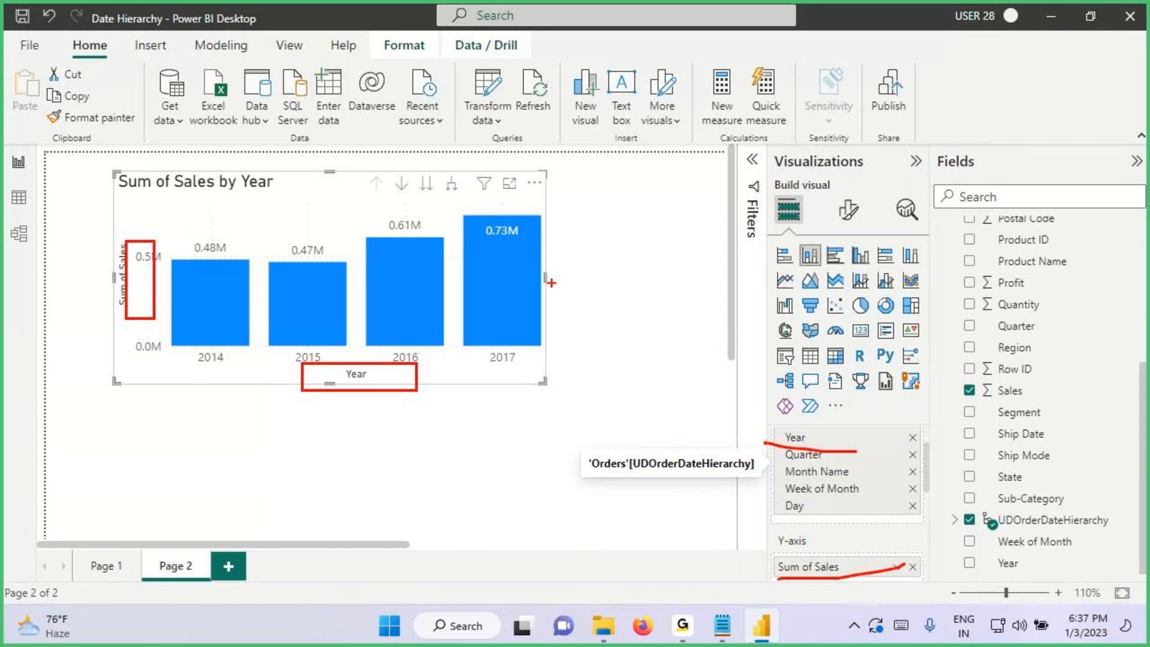
key("Escape")
left_click_drag(545, 280, 605, 286)
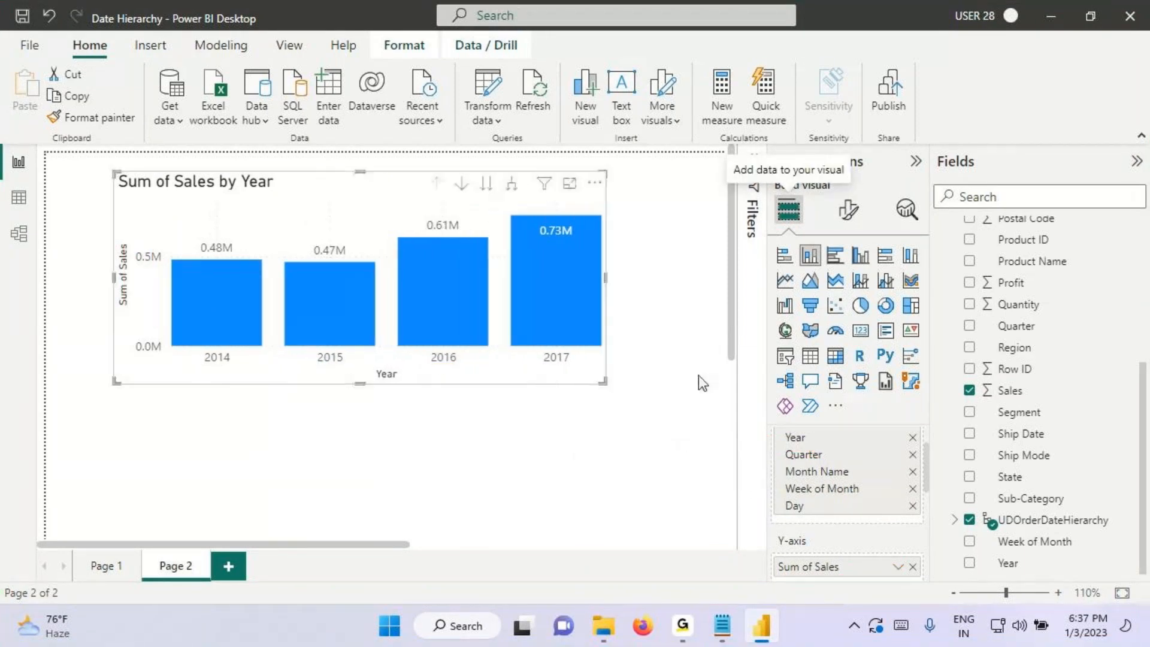
Step: Enable drill mode on the column chart and drill down through 2016, Qtr 4 and December to the week-of-month level
left_click(460, 185)
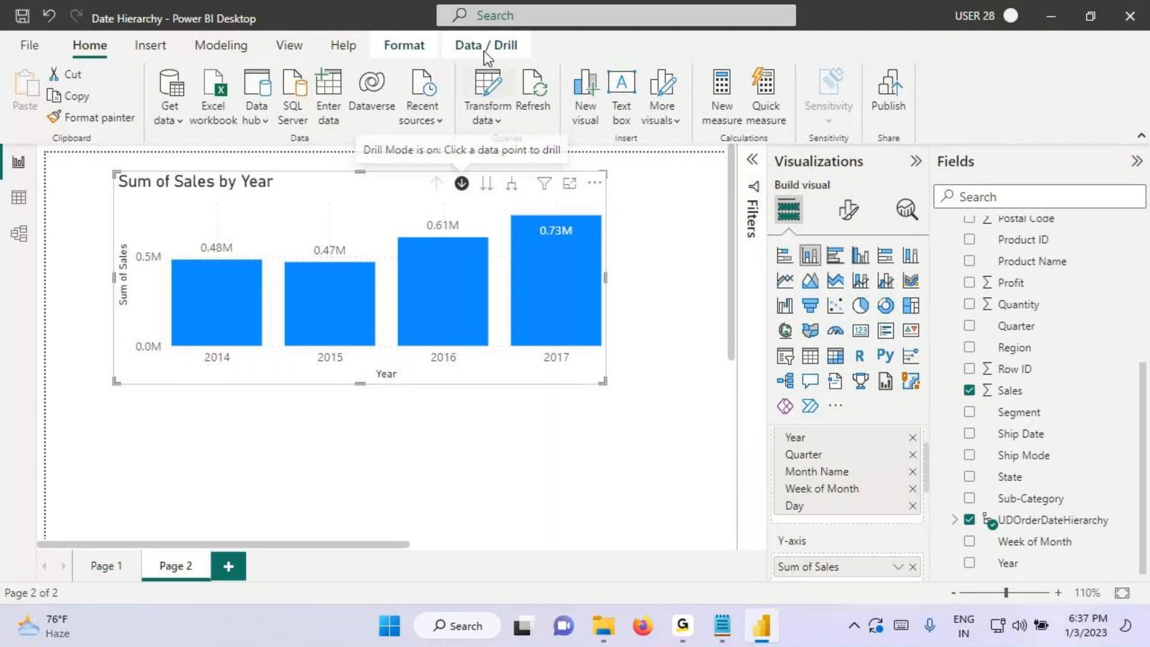
left_click(444, 300)
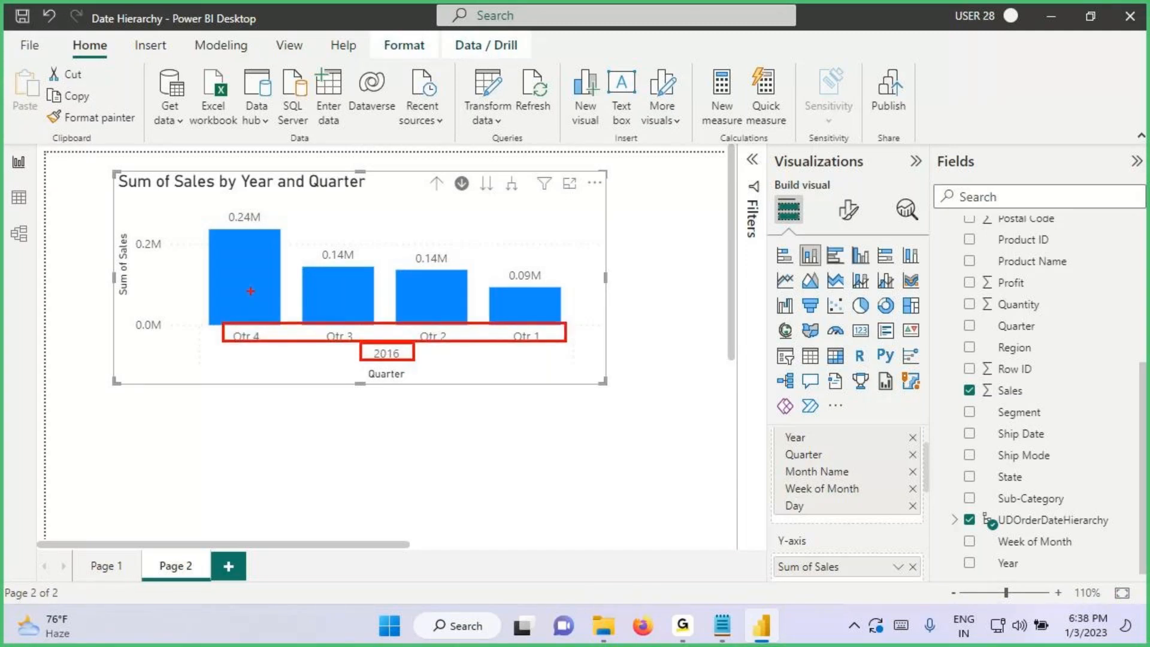
left_click(236, 268)
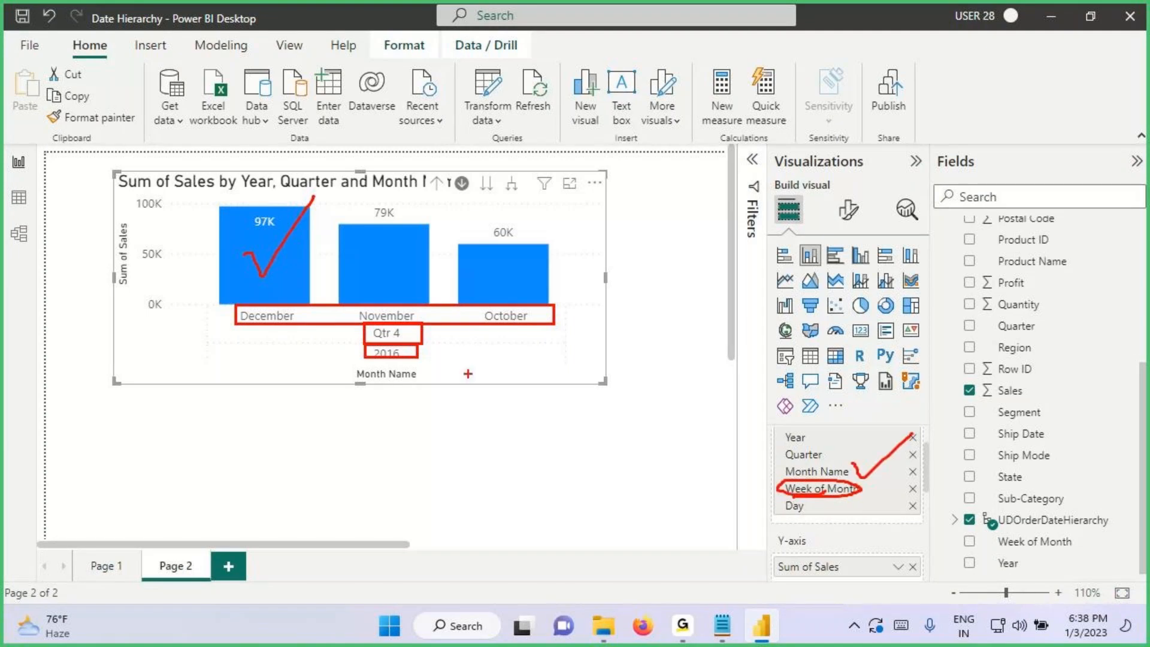
left_click(287, 268)
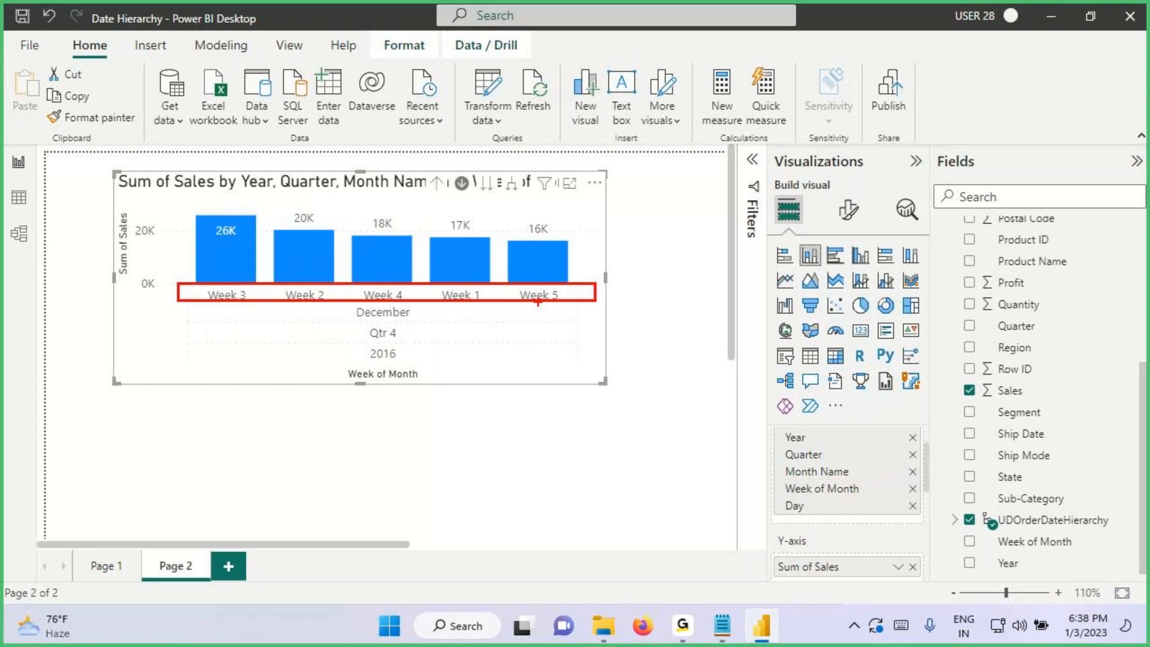
Step: Mark the Week 5 label and the Week 4 column temporarily, and drill into Week 4 to its days
left_click_drag(560, 301, 588, 304)
left_click_drag(381, 248, 424, 222)
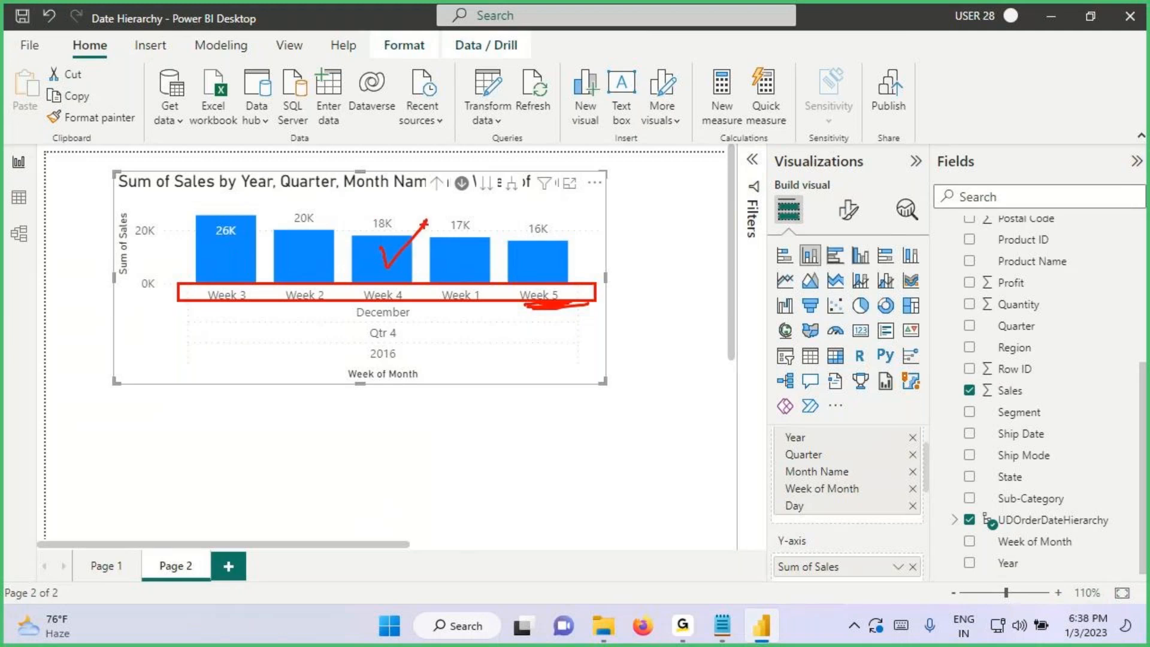
key("Escape")
left_click(386, 247)
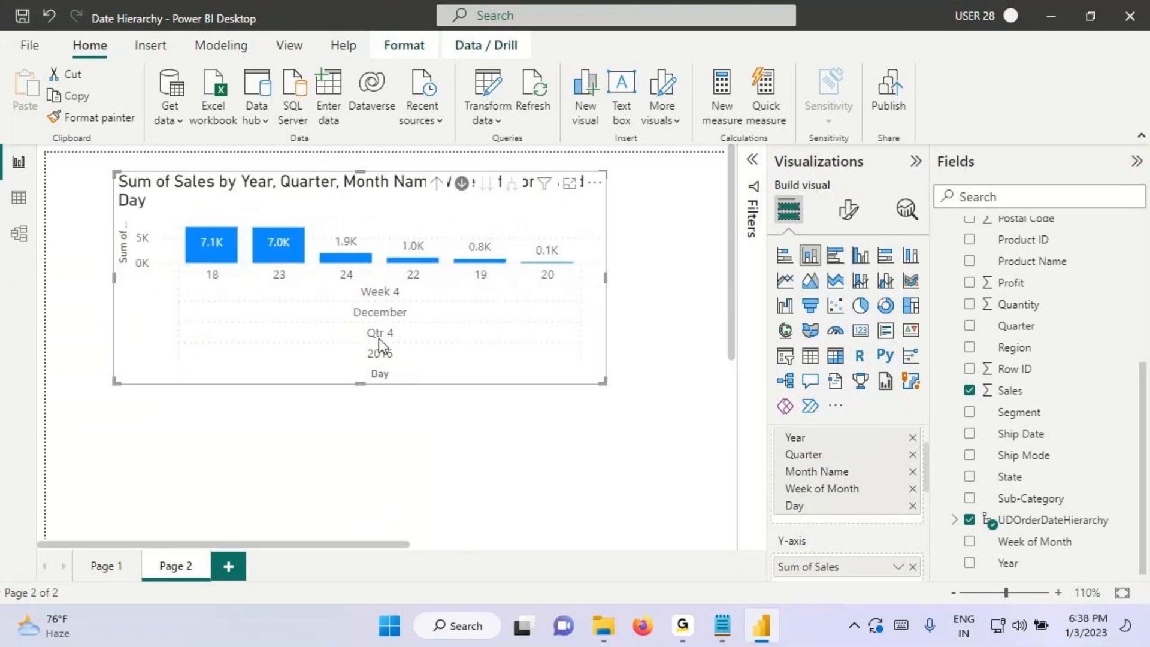
Step: Temporarily mark the 2016, Qtr 4, December, Week 4 and day axis labels and the columns for days 18 and 23
key("ctrl+2")
mouse_move(352, 344)
left_mouse_down()
mouse_move(404, 357)
mouse_move(402, 342)
left_mouse_up()
left_click_drag(343, 303, 410, 323)
left_click_drag(360, 282, 419, 306)
left_click_drag(196, 263, 586, 280)
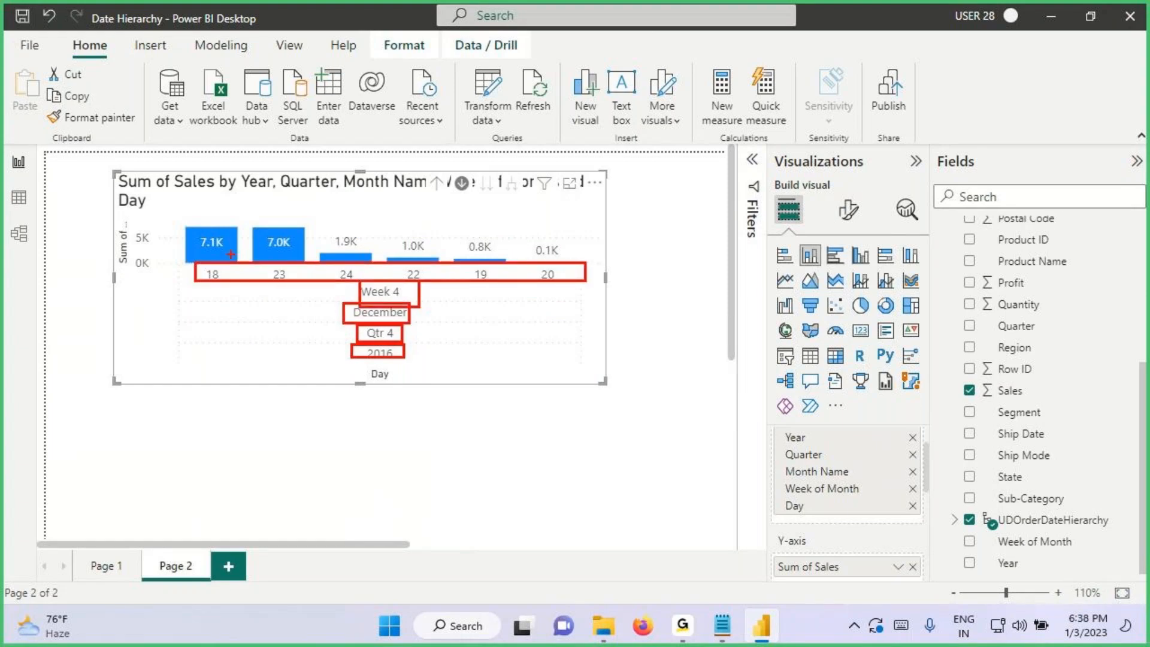
mouse_move(211, 226)
left_mouse_down()
mouse_move(189, 199)
mouse_move(267, 203)
left_mouse_up()
left_click_drag(279, 189, 300, 205)
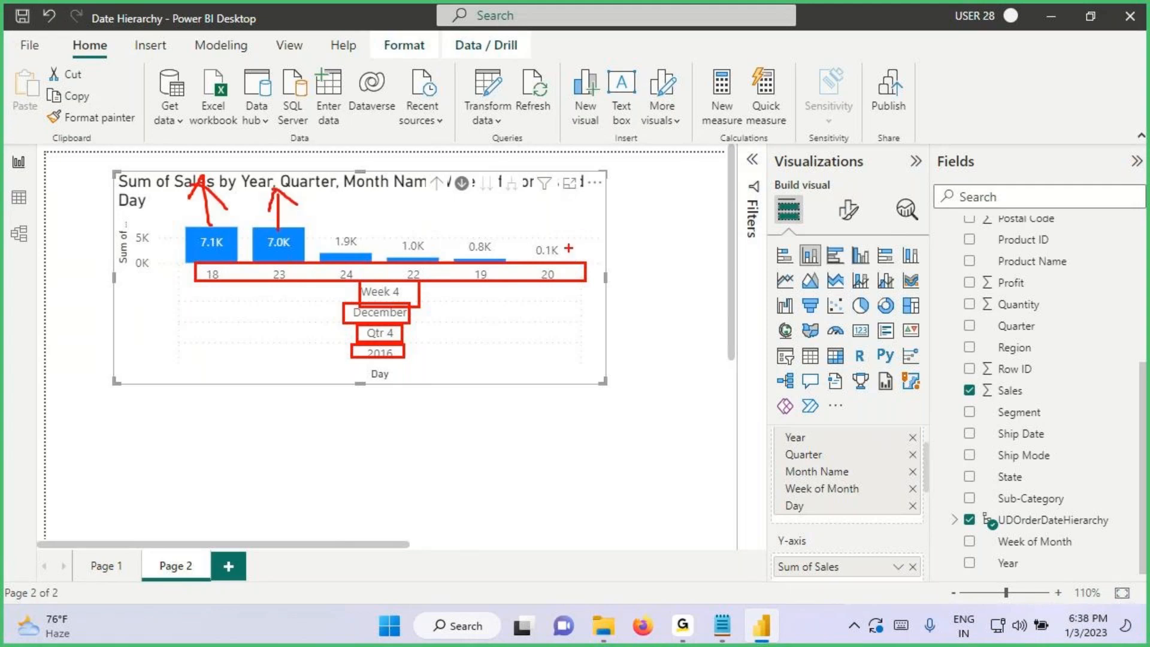
key("Escape")
Step: Drill the column chart back up from the day level to the Year level of UDOrderDateHierarchy
left_click(436, 182)
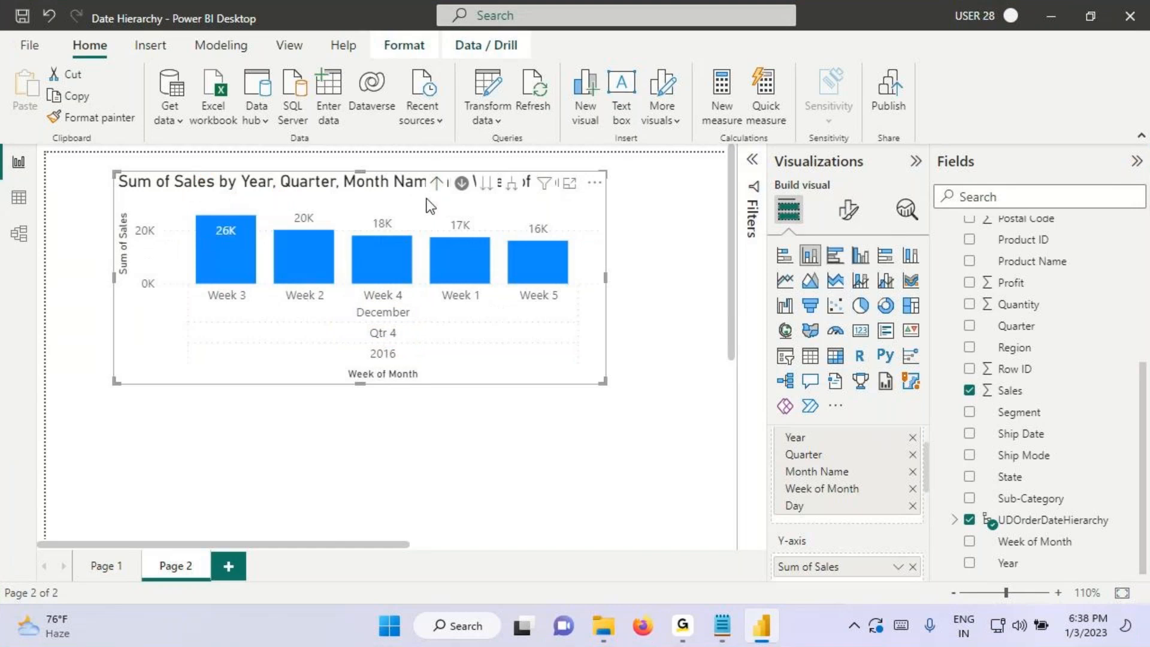
left_click(435, 183)
left_click(436, 184)
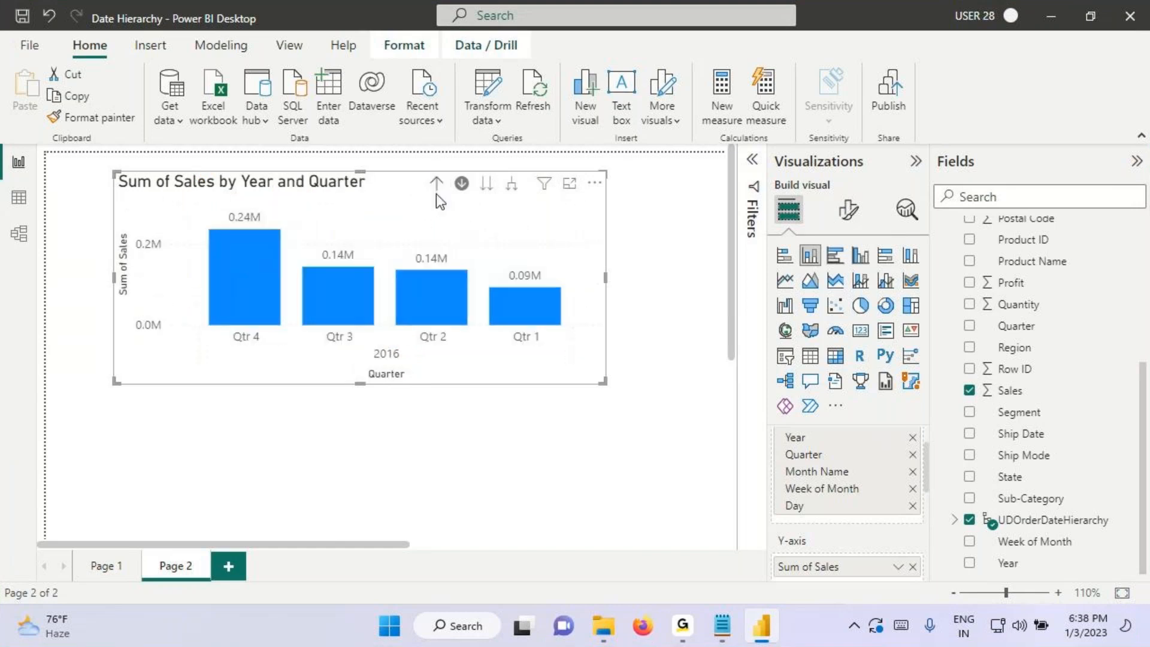
left_click(437, 183)
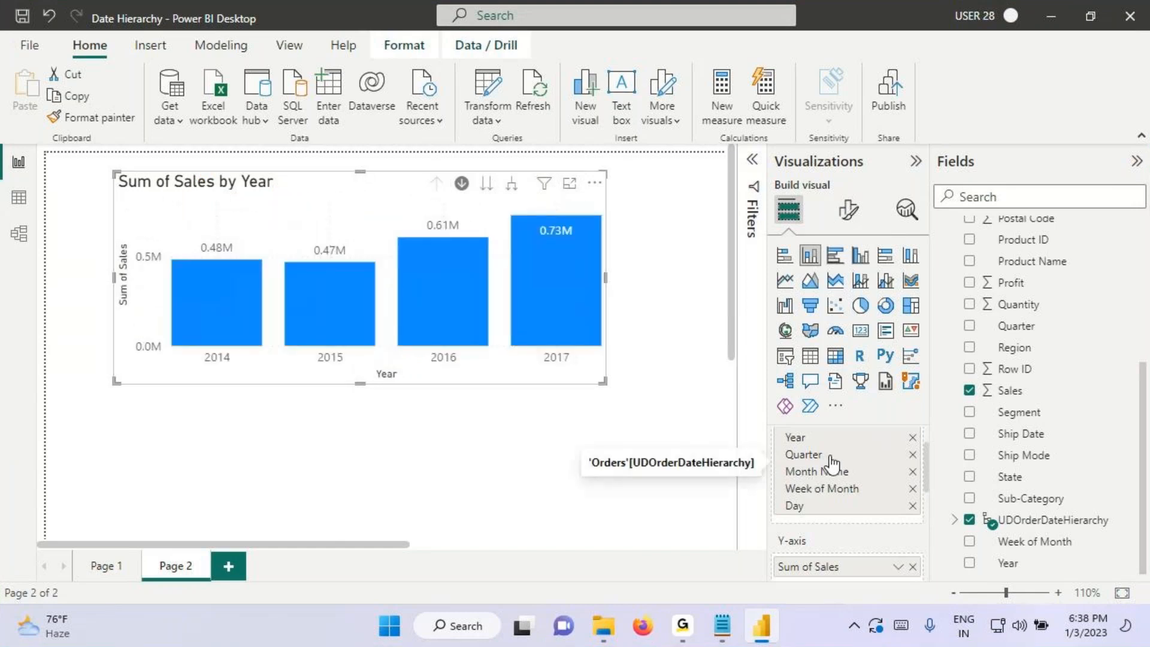
scroll(814, 473, "up", 1)
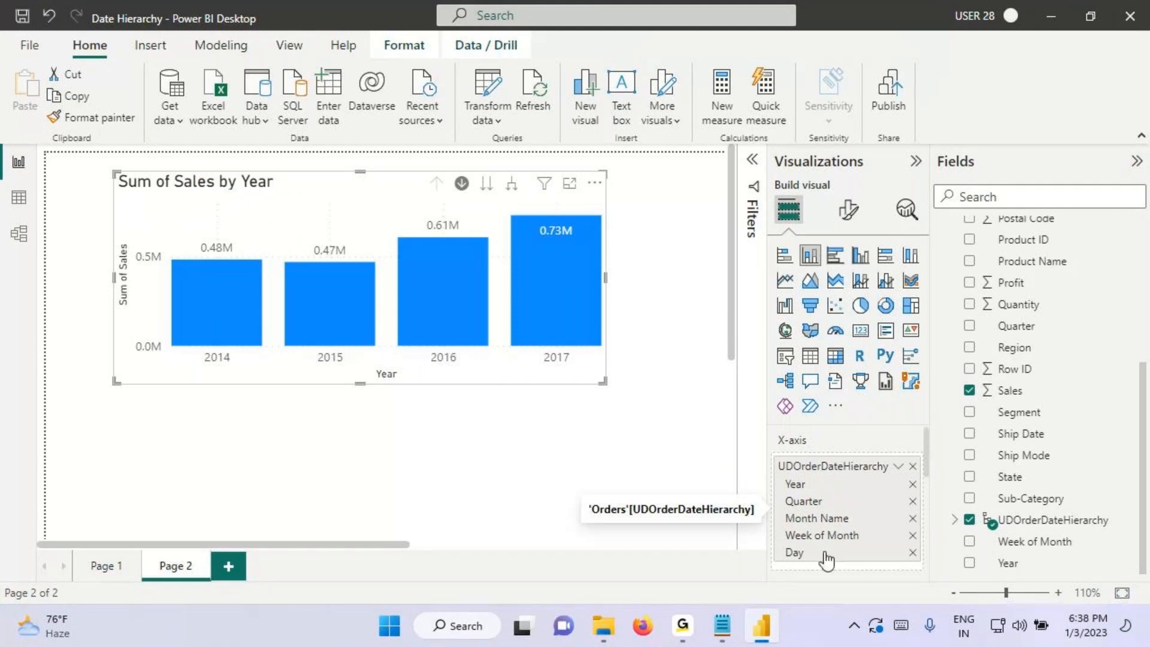
Step: Review the hierarchy notes in Notepad against the Orders table in Power BI, and highlight the Quarter to Day levels in the notes
left_click(722, 625)
left_click(240, 313)
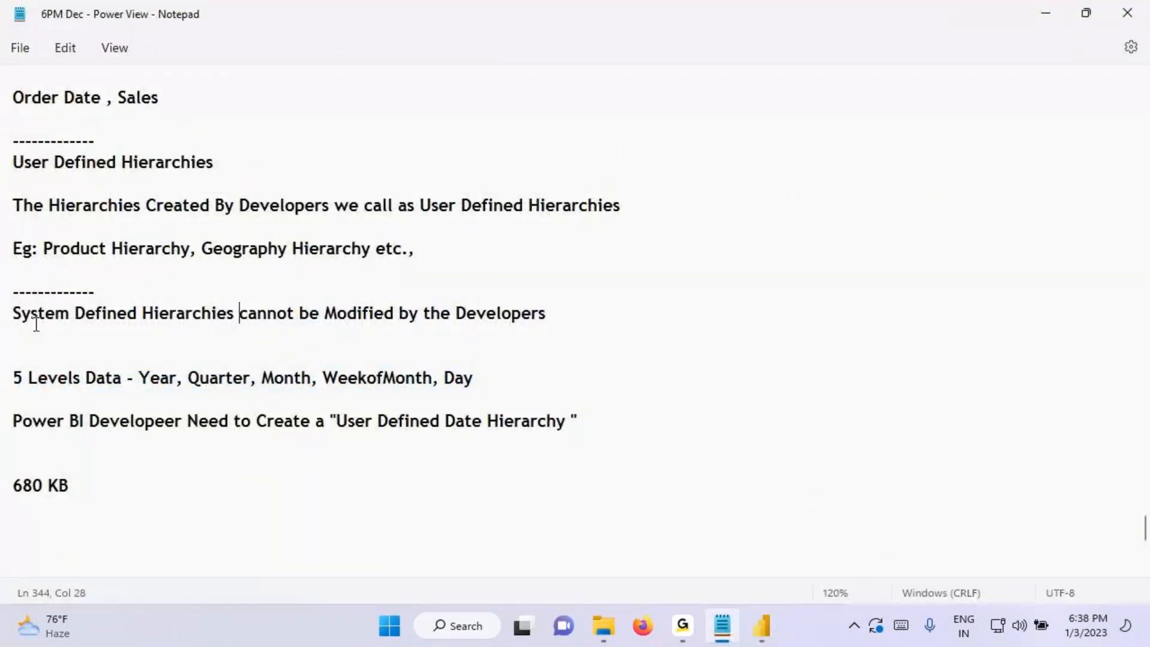
left_click(766, 622)
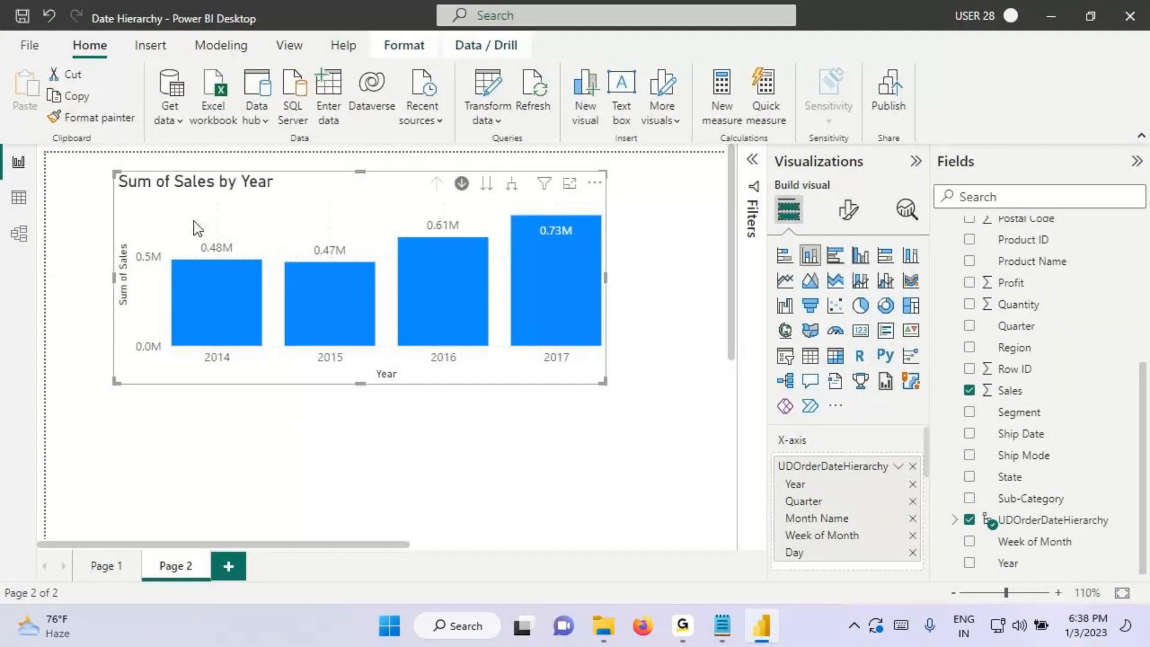
left_click(18, 197)
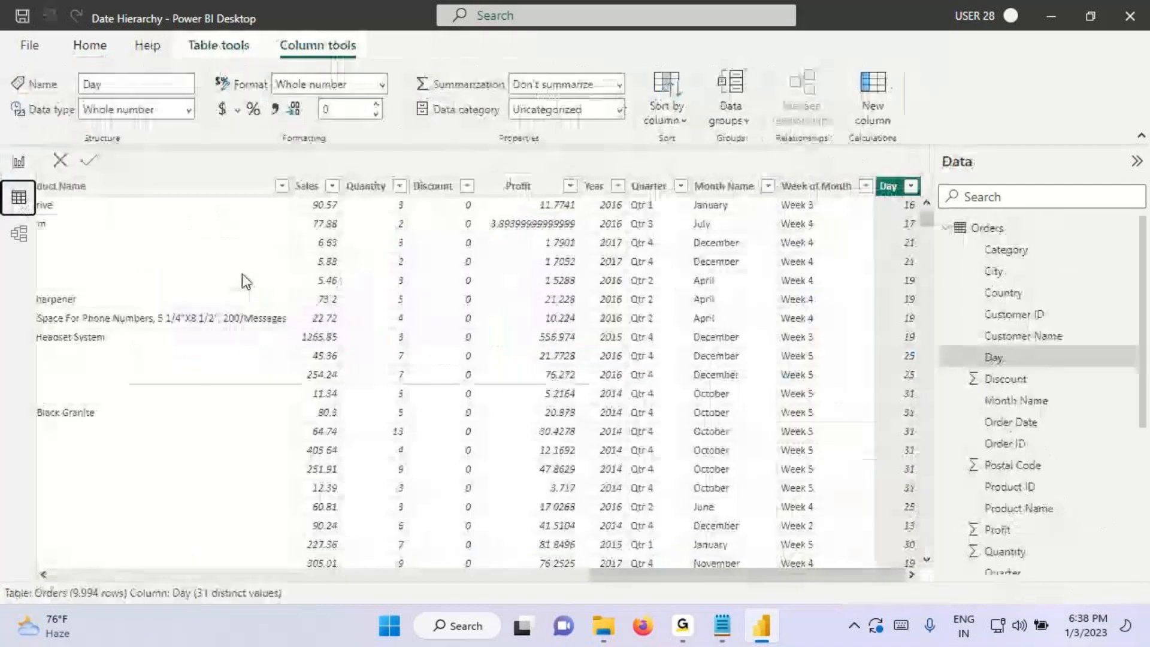
left_click(723, 626)
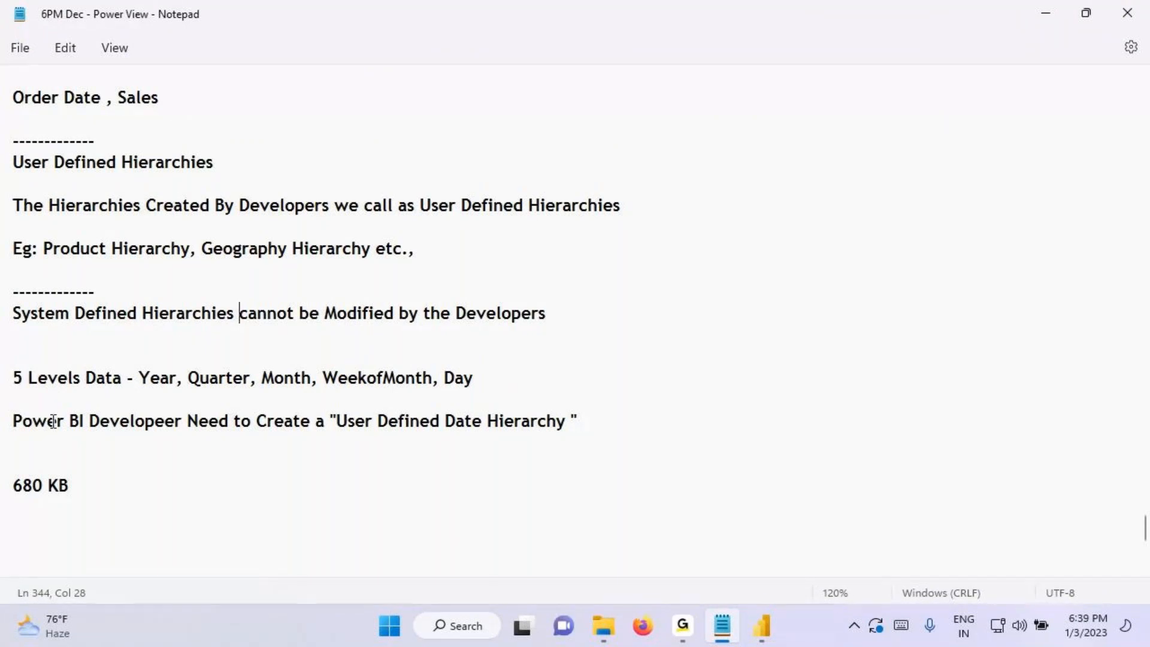
left_click_drag(189, 378, 488, 367)
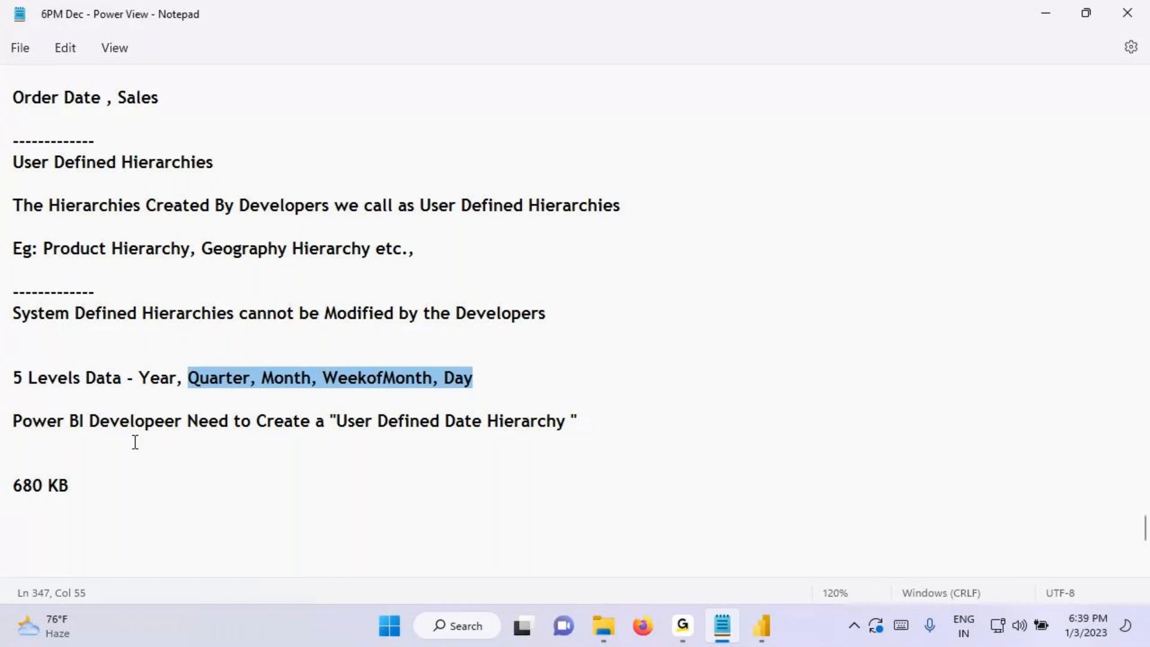
Step: Delete the 680 KB line from the notes and add a dashed separator line below the User Defined Date Hierarchy sentence
left_click_drag(147, 489, 2, 488)
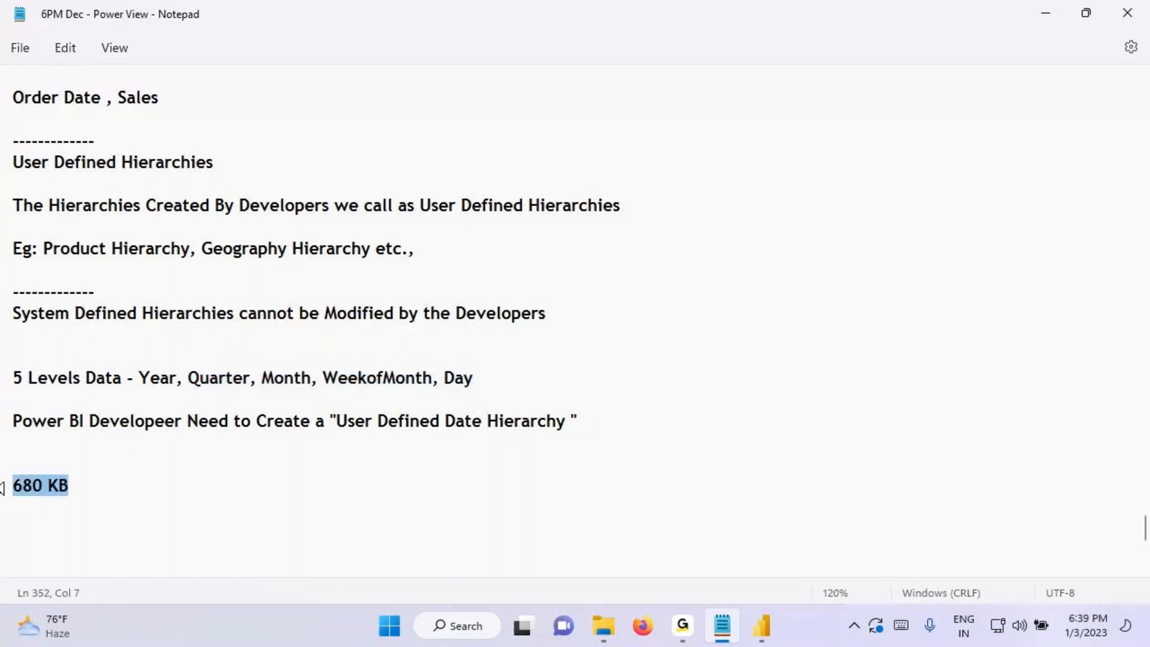
key("BackSpace")
key("BackSpace")
key("BackSpace")
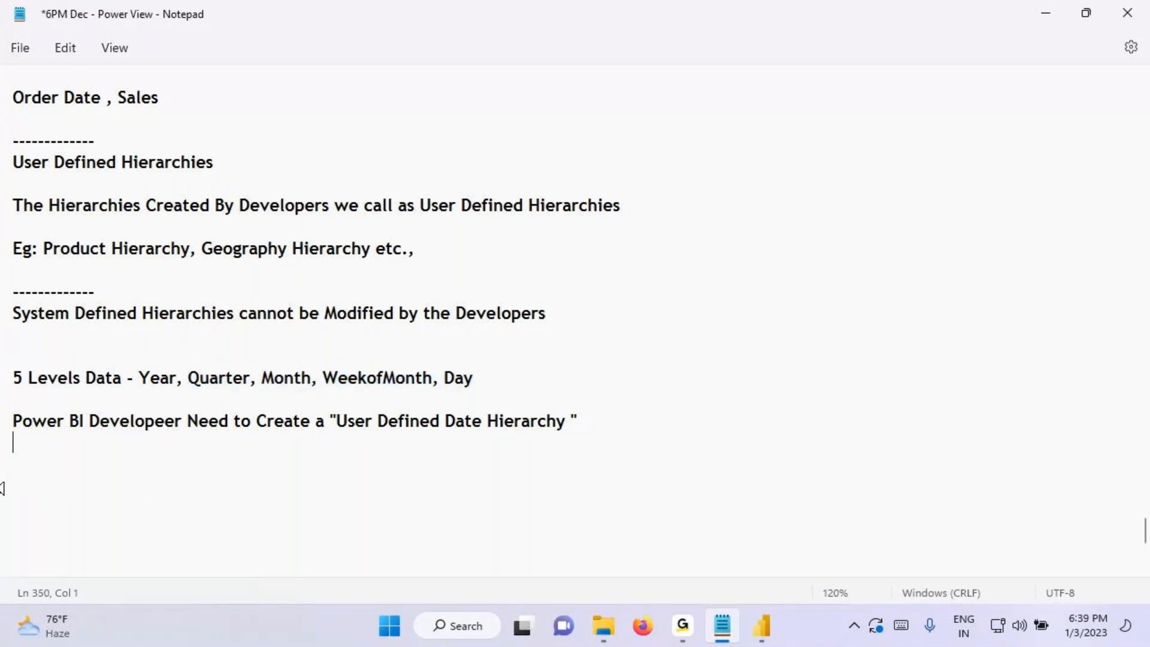
left_click(619, 417)
key("Return")
key("Return")
type("-----------------------------------")
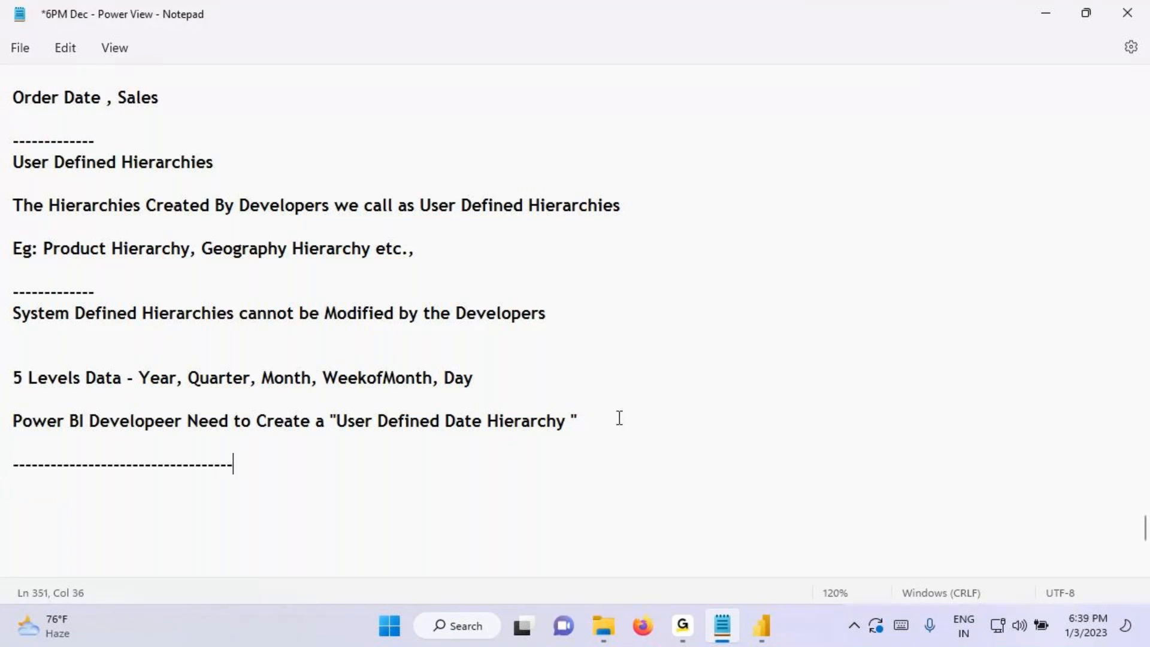
key("Return")
Step: Close the Date Hierarchy file's properties window and open the Power BI Course Content PDF from the desktop
left_click(603, 626)
left_click(659, 530)
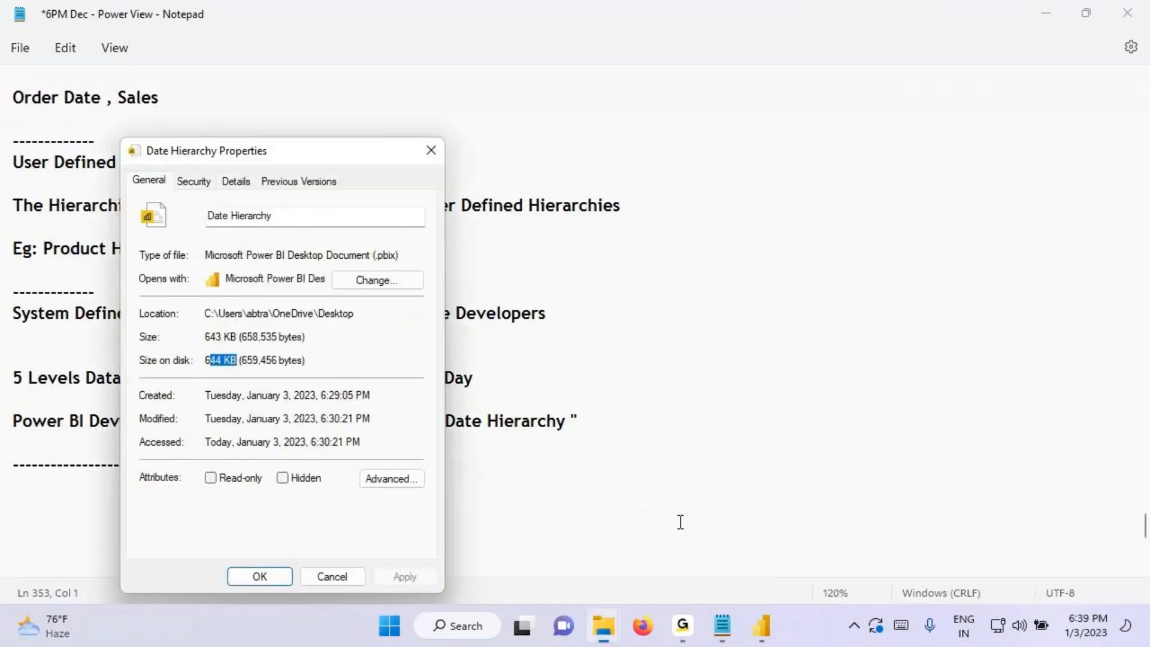
left_click(428, 148)
left_click(601, 638)
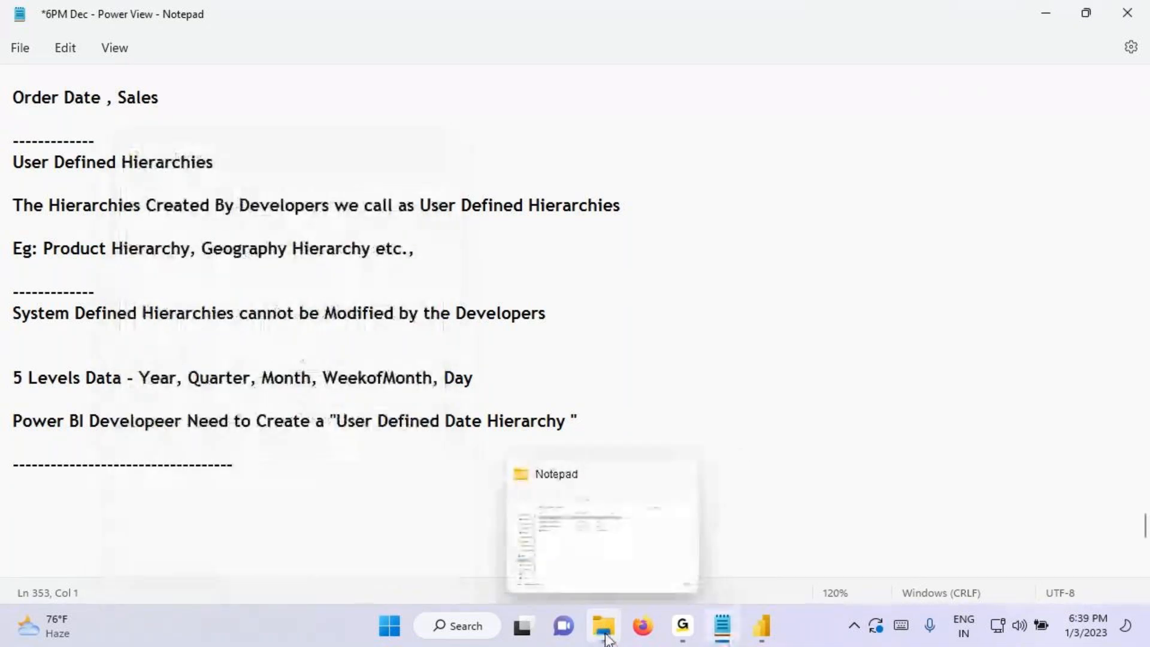
left_click(1146, 629)
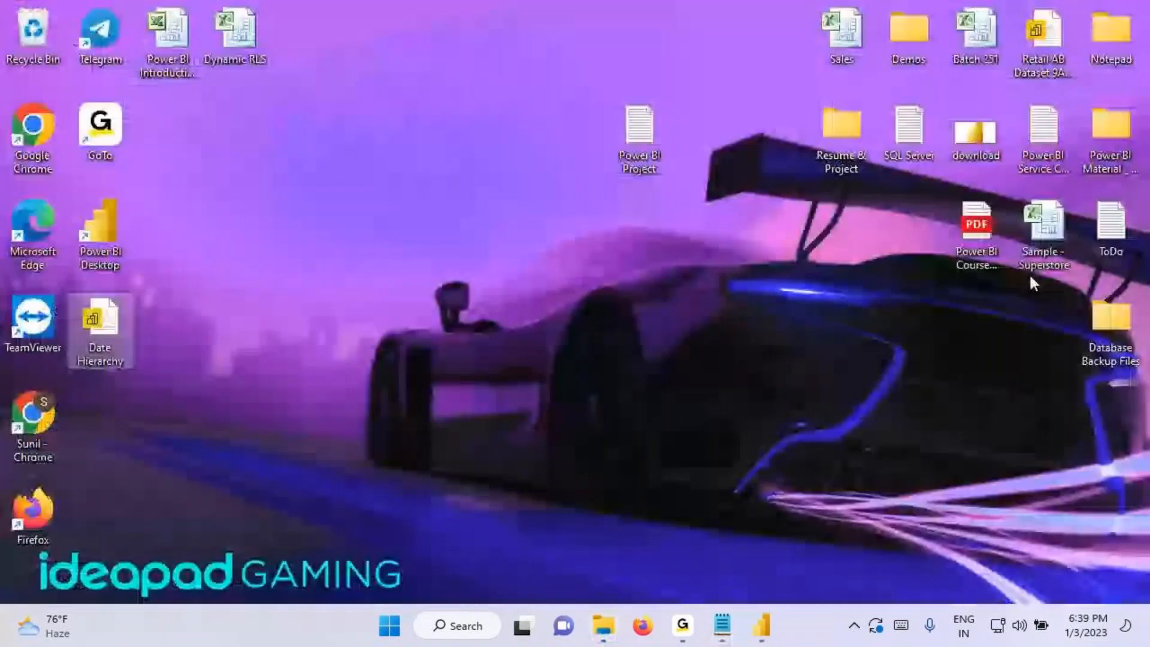
double_click(987, 235)
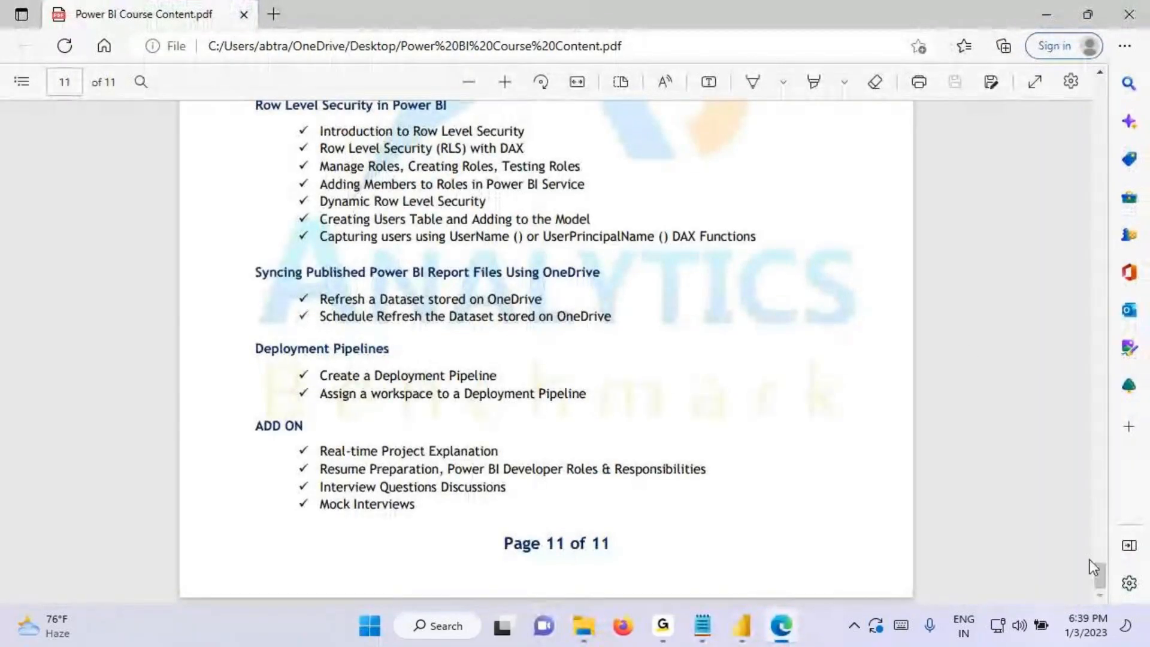
Step: Review the Power View section of the course PDF, temporarily marking its Report View, Visuals Interactions, Filters and Hierarchies topics
left_click_drag(1101, 575, 1098, 377)
scroll(254, 375, "down", 3)
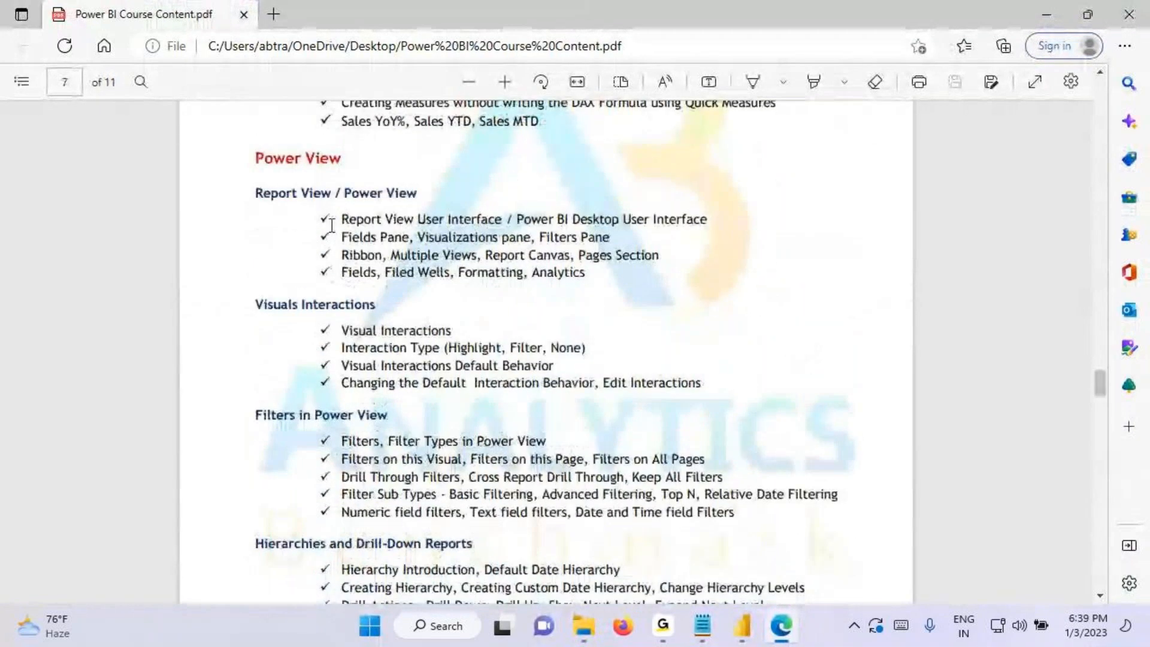
key("ctrl+2")
left_click_drag(247, 176, 720, 276)
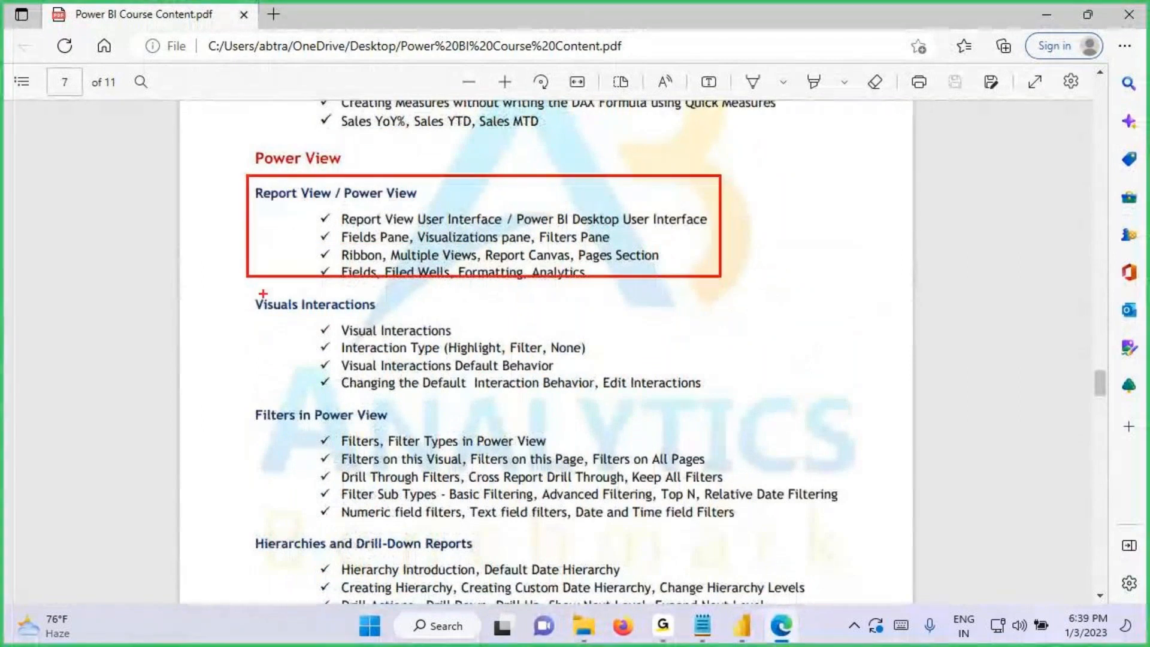
left_click_drag(261, 315, 413, 315)
left_click_drag(293, 431, 417, 430)
scroll(350, 299, "down", 5)
left_click_drag(281, 237, 528, 237)
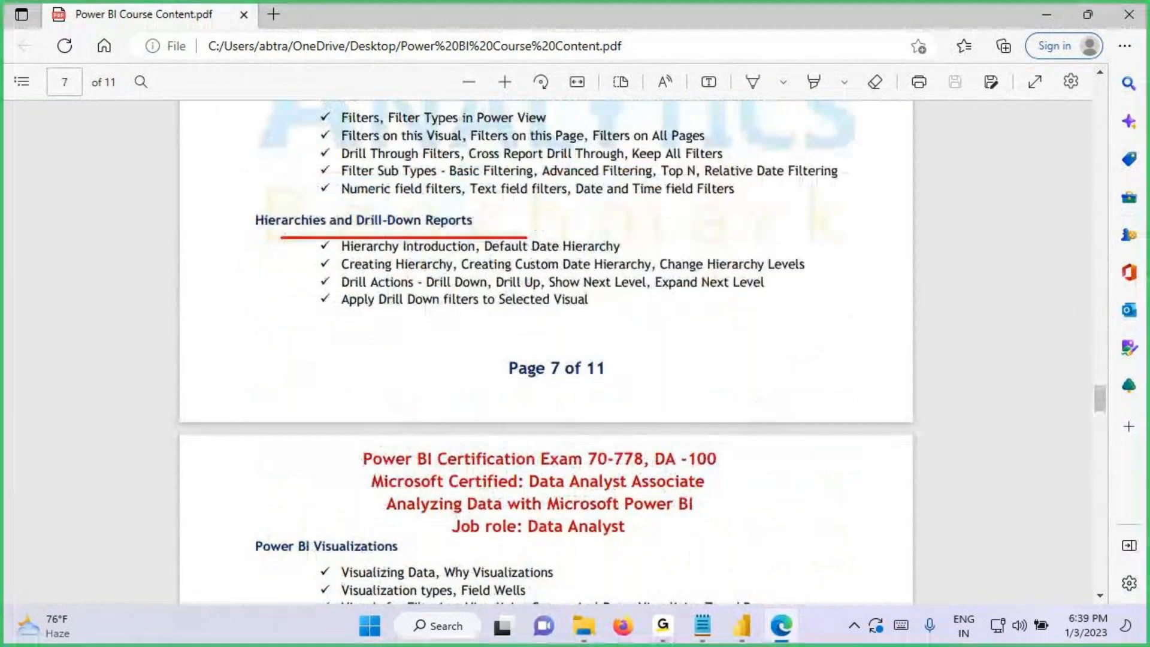
key("Escape")
Step: Copy "Power BI Visualization" from the heading on page 8 of the PDF and paste it below the separator in the Notepad notes
scroll(258, 303, "down", 4)
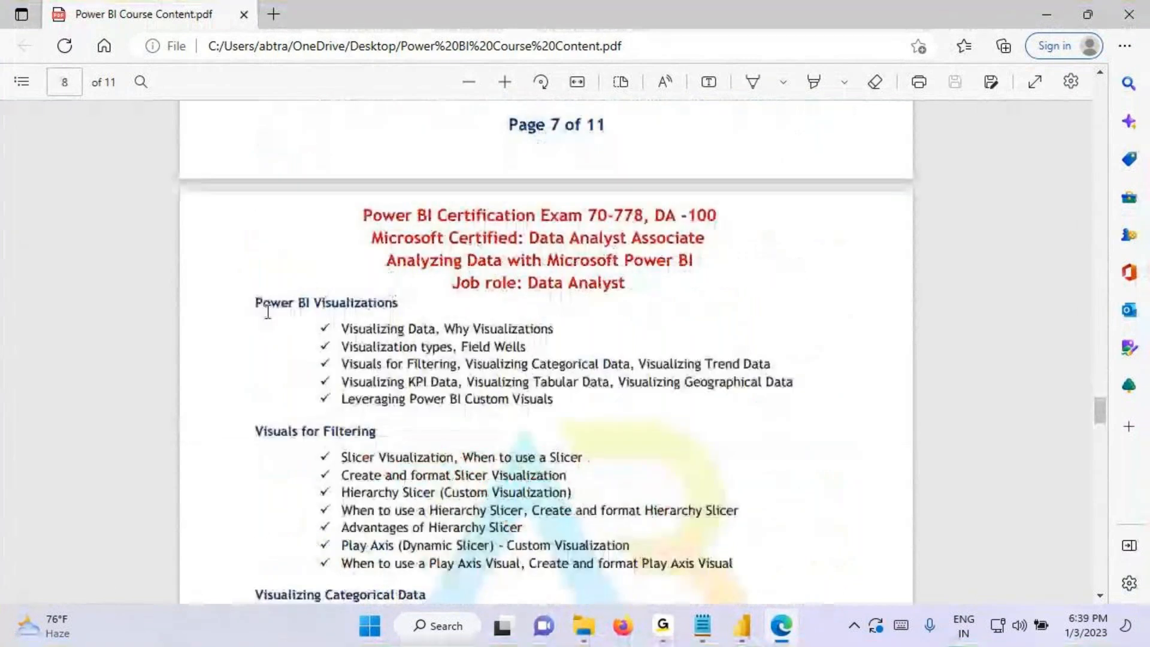
left_click_drag(257, 303, 410, 296)
key("ctrl+c")
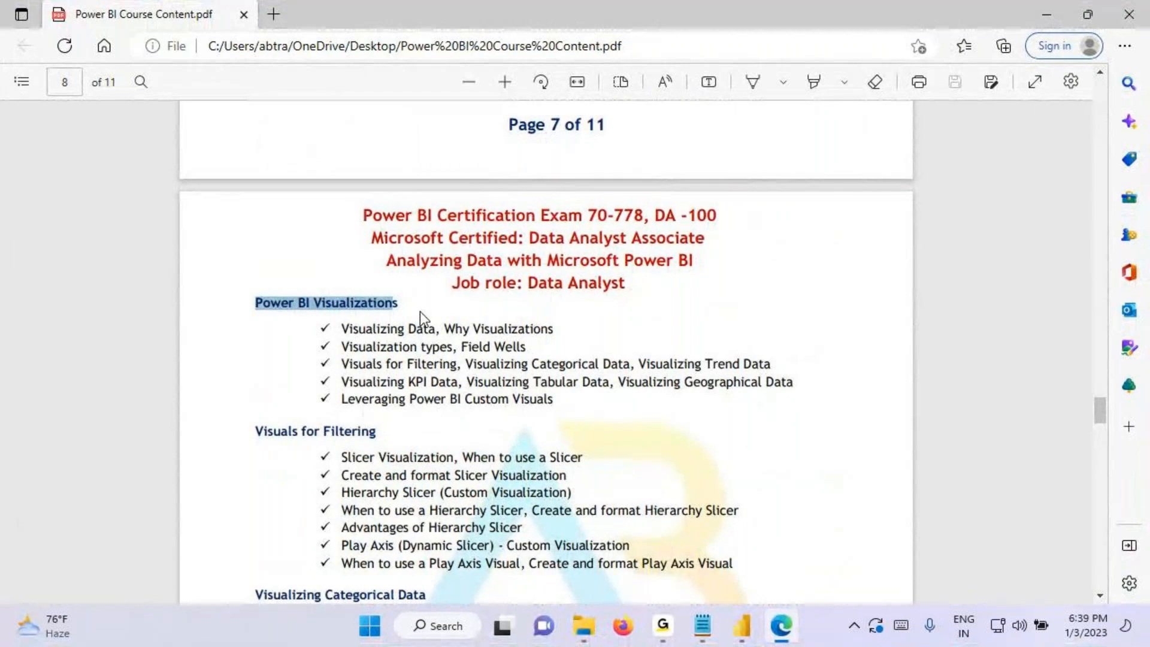
left_click(702, 626)
key("ctrl+v")
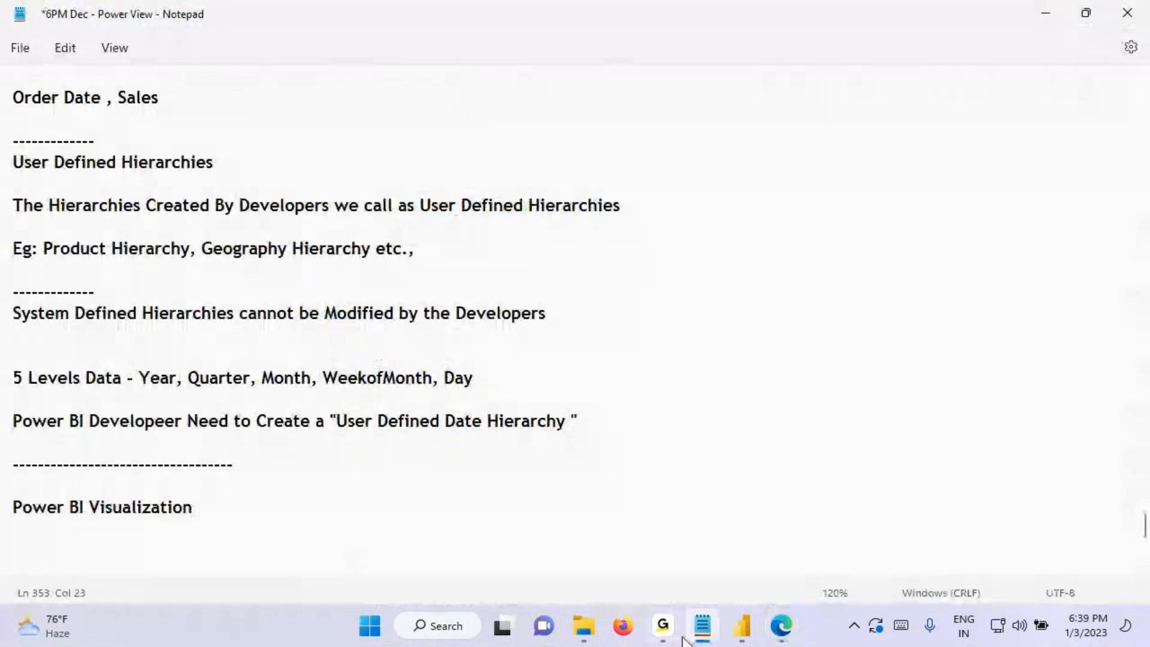
Step: Open the Power BI Architecture document in Word and temporarily mark the Power View box and its link to Reports / Visuals
left_click(592, 632)
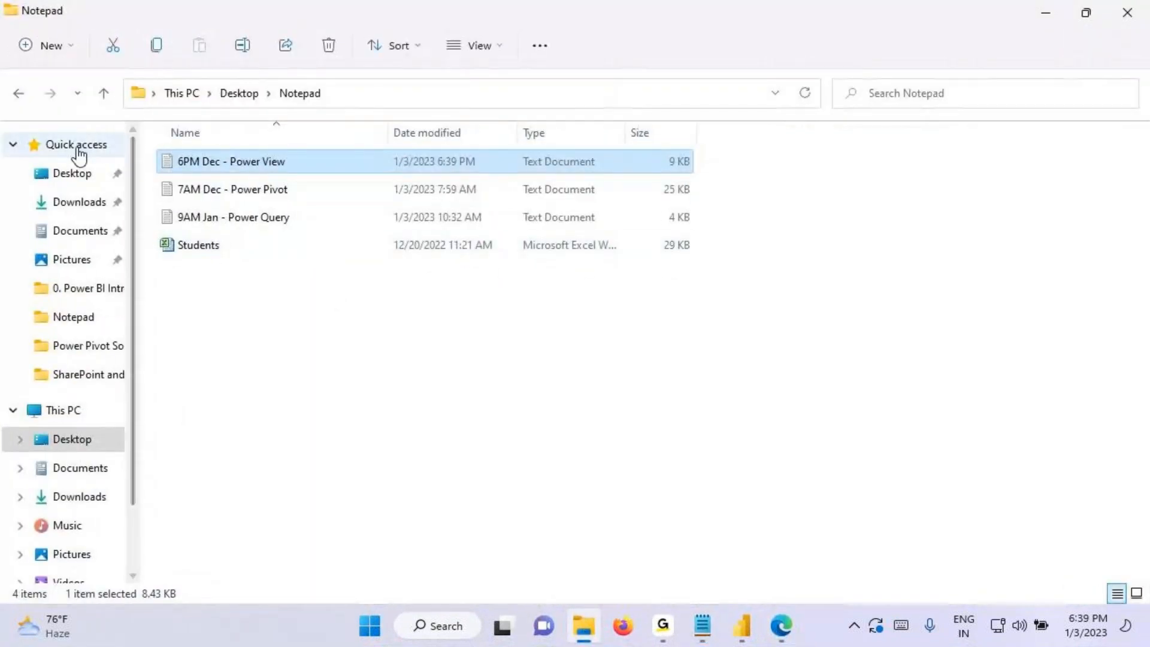
left_click(79, 150)
double_click(258, 452)
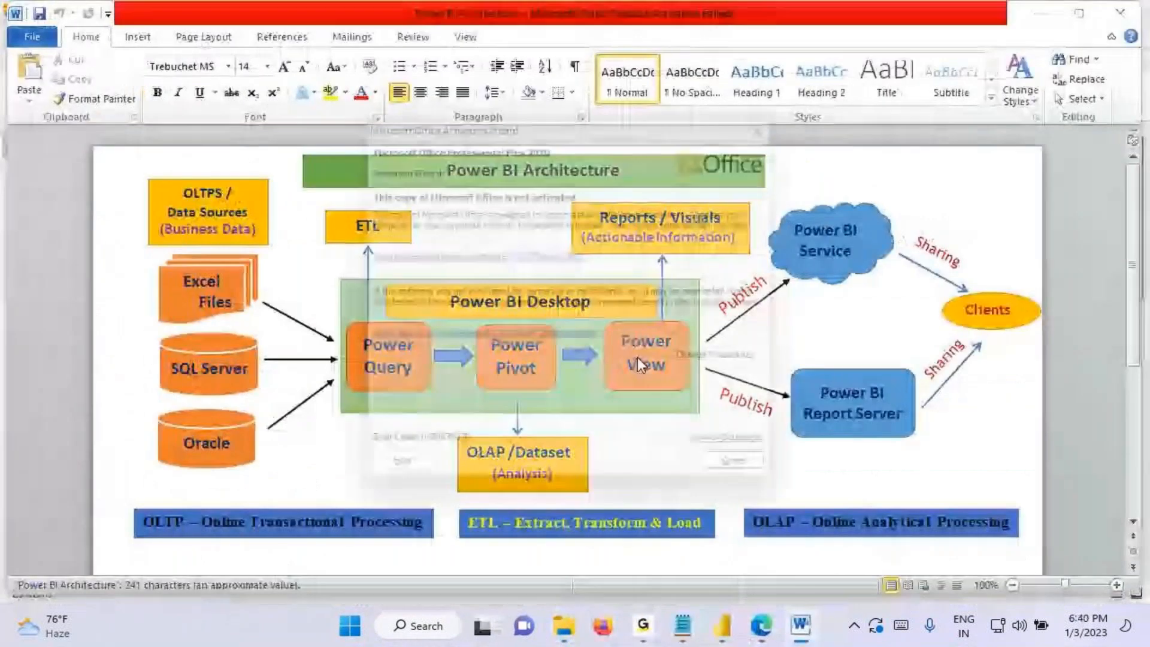
left_click(734, 479)
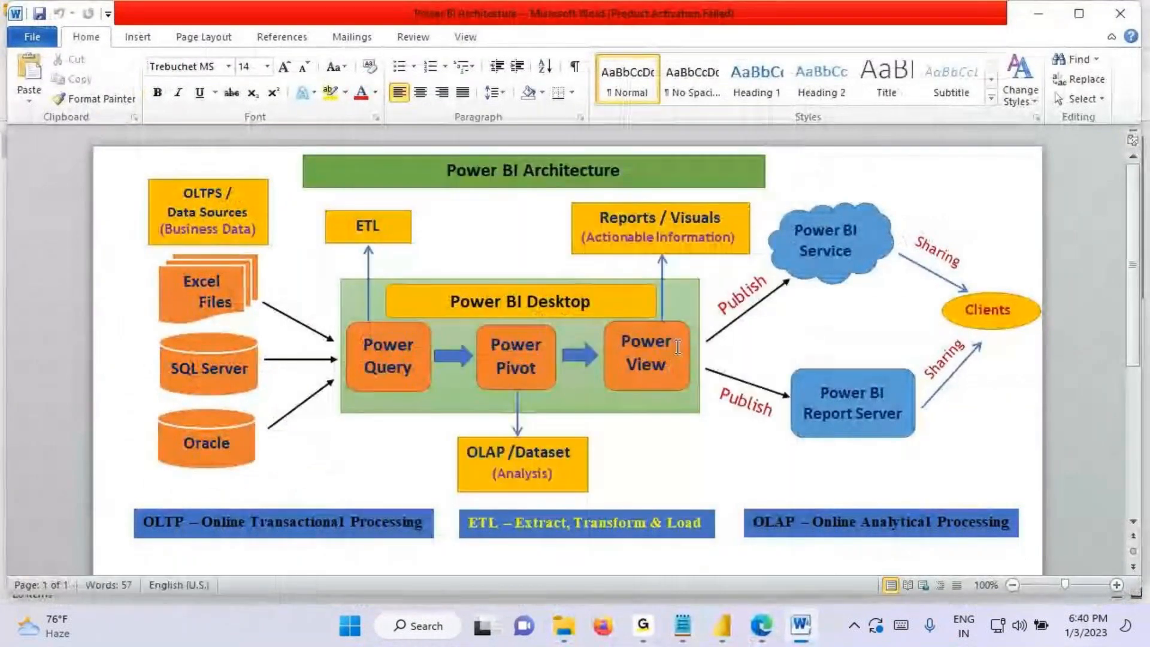
mouse_move(660, 326)
left_mouse_down()
mouse_move(663, 390)
mouse_move(671, 228)
mouse_move(690, 240)
left_mouse_up()
left_click_drag(667, 228, 736, 225)
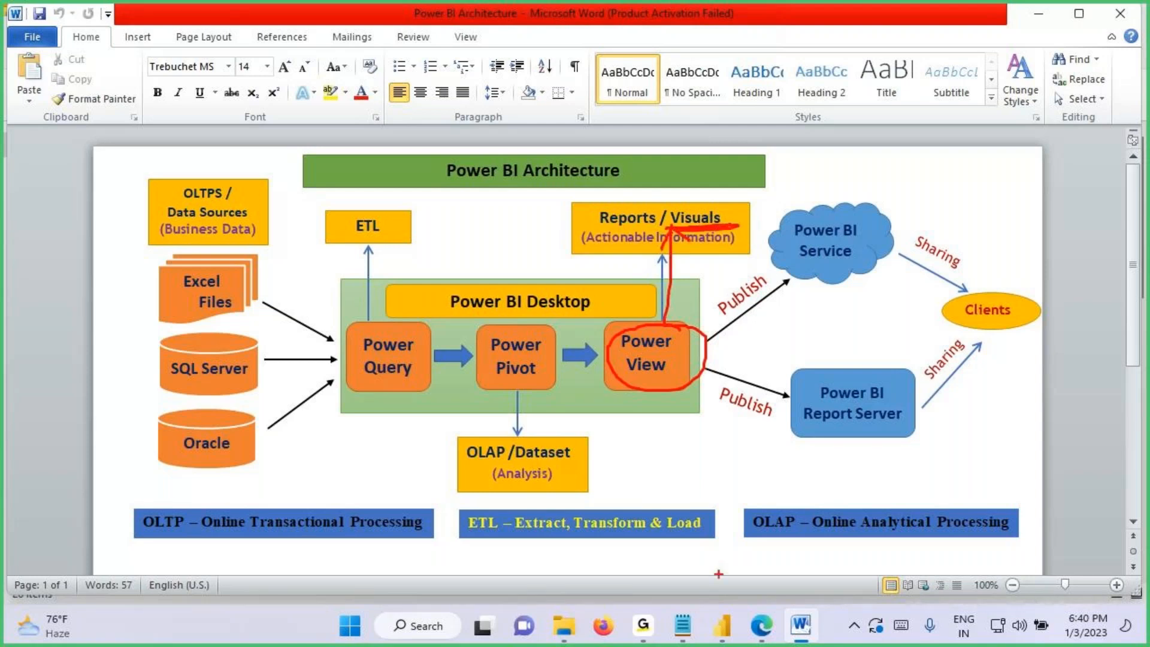
key("Escape")
Step: Switch to the Notepad notes and change the Power BI Visualization heading to "Power BI Visualizations"
left_click(673, 638)
left_click(249, 497)
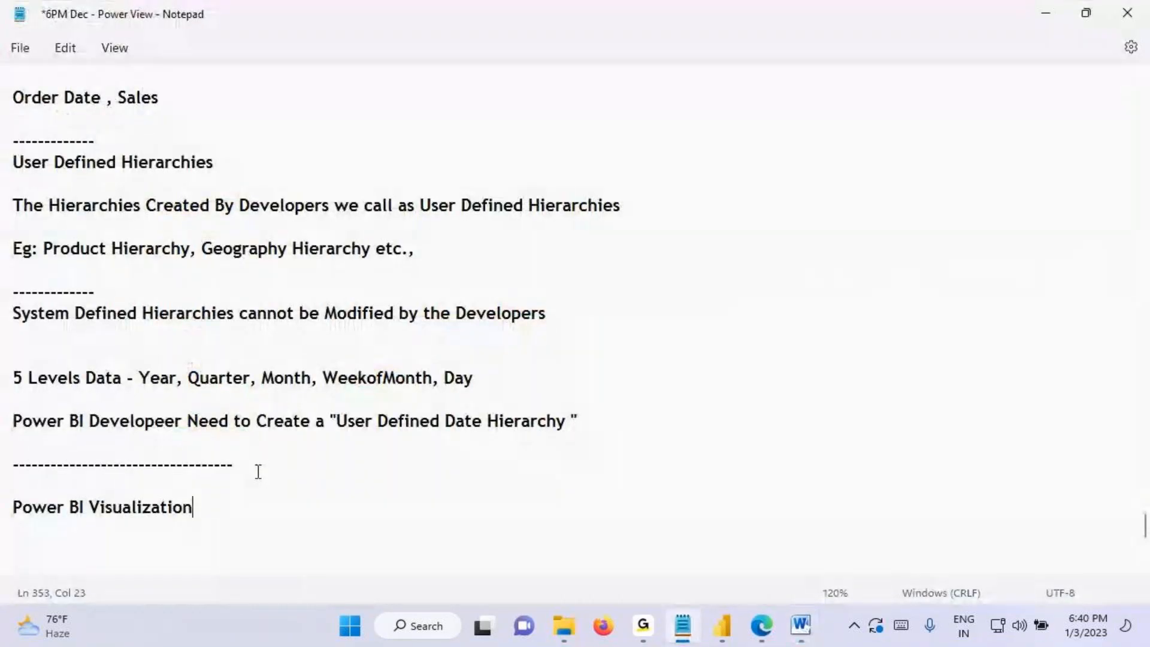
type("s")
scroll(263, 455, "down", 5)
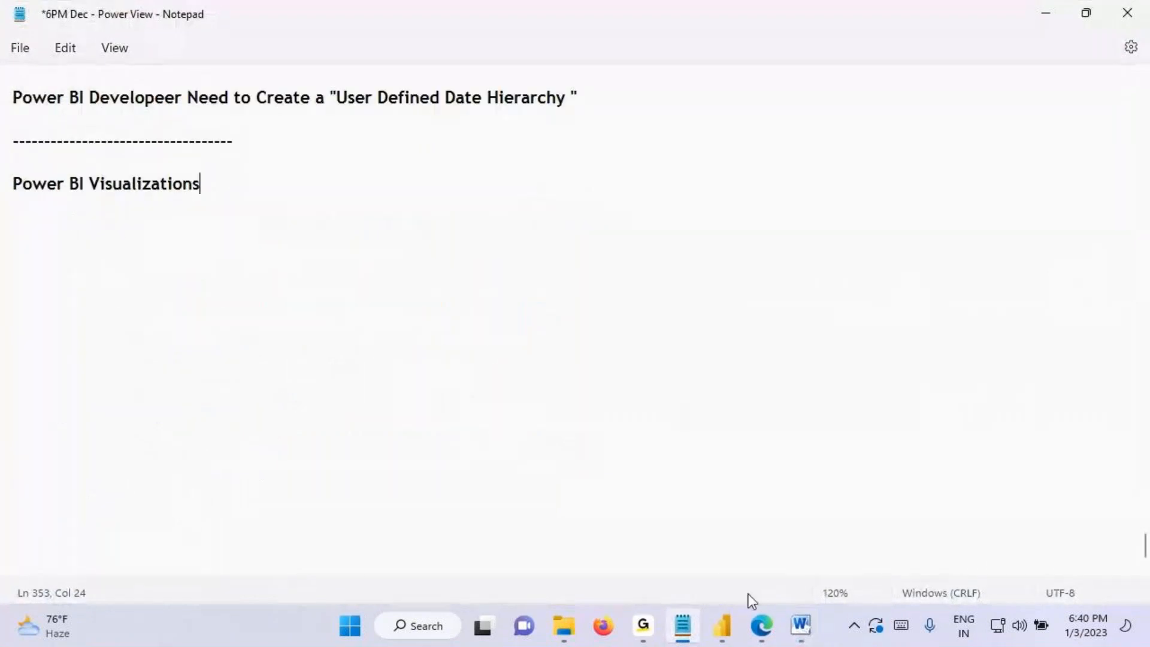
Step: Show the report page in Power BI Desktop and temporarily mark the gallery of built-in visuals with "default" and a circled 30
left_click(727, 626)
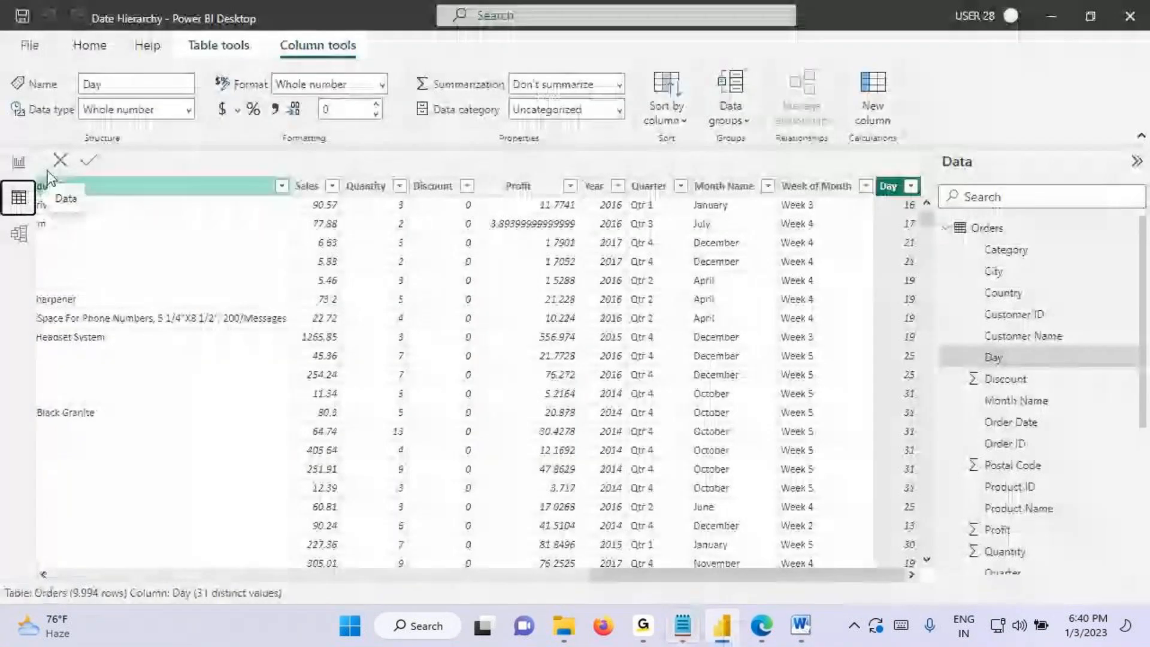
left_click(19, 162)
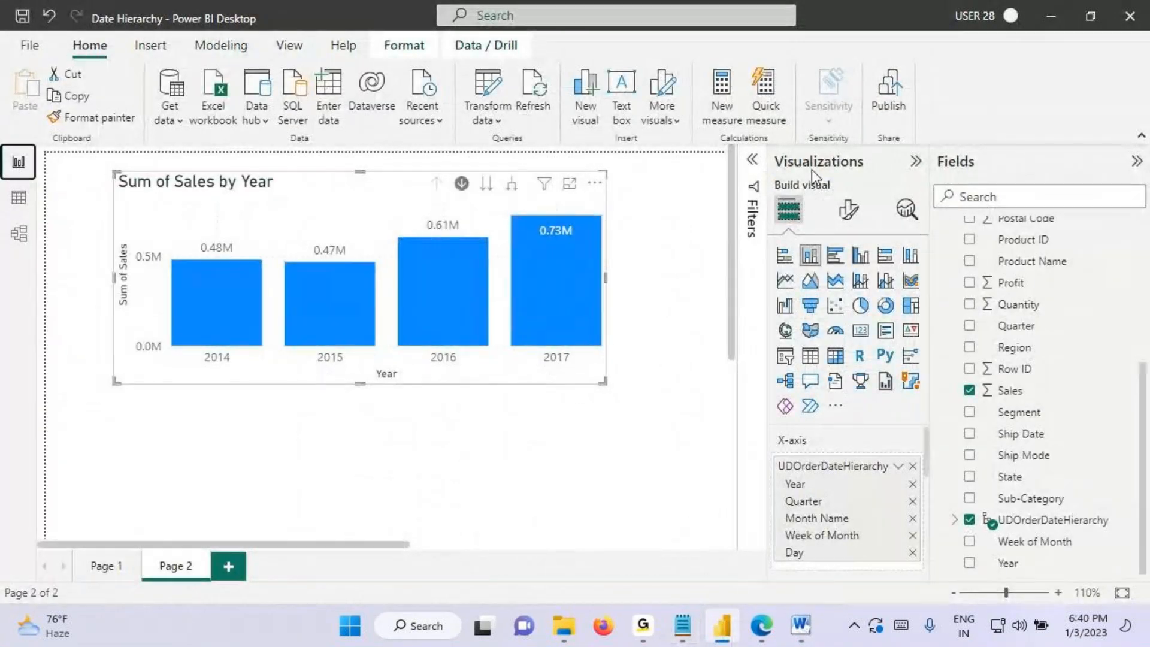
key("ctrl+2")
left_click_drag(762, 236, 922, 423)
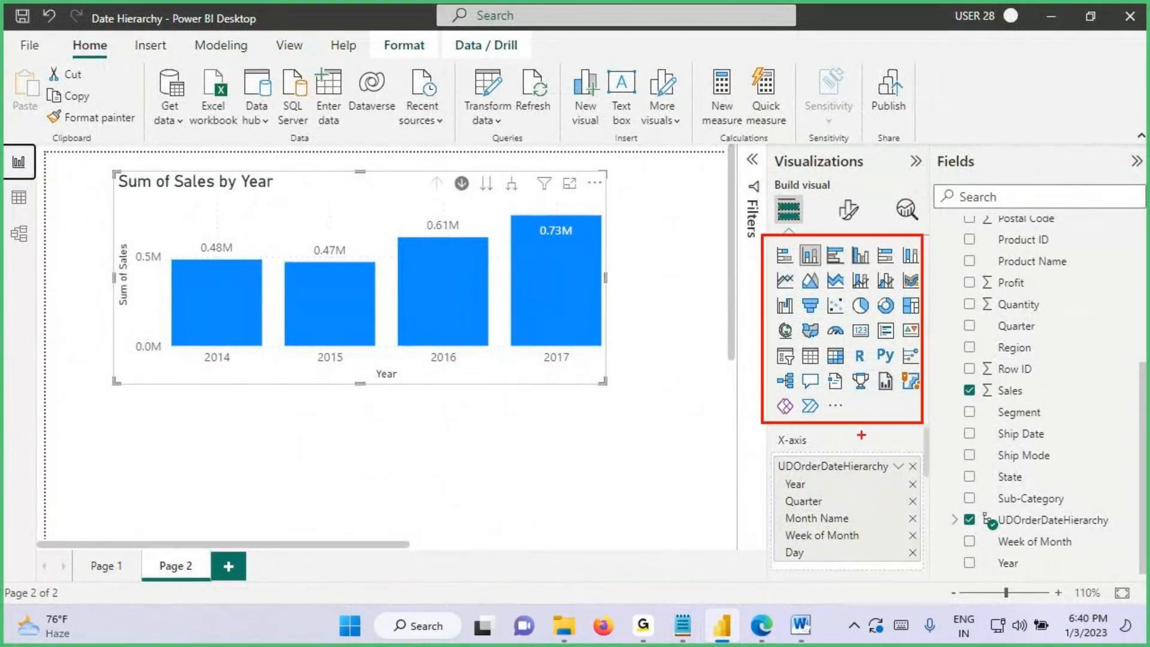
mouse_move(801, 287)
left_mouse_down()
mouse_move(822, 312)
mouse_move(828, 294)
mouse_move(845, 355)
mouse_move(855, 295)
left_mouse_up()
mouse_move(867, 294)
left_mouse_down()
mouse_move(917, 262)
mouse_move(946, 273)
left_mouse_up()
left_click_drag(804, 359, 909, 307)
mouse_move(832, 261)
left_mouse_down()
mouse_move(898, 187)
mouse_move(914, 242)
left_mouse_up()
mouse_move(912, 146)
left_mouse_down()
mouse_move(939, 188)
mouse_move(926, 172)
left_mouse_up()
mouse_move(952, 141)
left_mouse_down()
mouse_move(949, 174)
mouse_move(951, 141)
left_mouse_up()
mouse_move(951, 115)
left_mouse_down()
mouse_move(902, 122)
mouse_move(903, 107)
left_mouse_up()
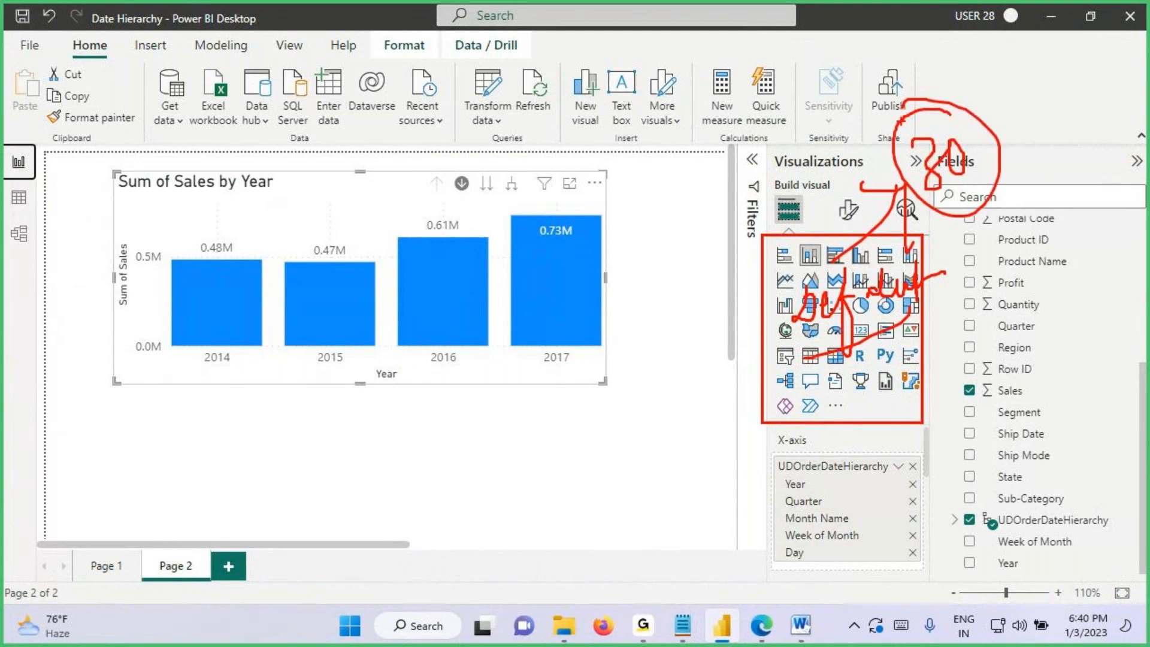
Step: Draw temporary arrows from the circled 30 to the Sales chart and to a handwritten "Visuals" label
mouse_move(930, 194)
left_mouse_down()
mouse_move(976, 174)
mouse_move(920, 207)
left_mouse_up()
mouse_move(898, 149)
left_mouse_down()
mouse_move(593, 180)
mouse_move(587, 191)
mouse_move(662, 184)
left_mouse_up()
mouse_move(958, 143)
left_mouse_down()
mouse_move(1004, 108)
mouse_move(1003, 129)
left_mouse_up()
left_click_drag(1017, 67, 1039, 75)
left_click_drag(1043, 72, 1049, 96)
mouse_move(1061, 54)
left_mouse_down()
mouse_move(1057, 90)
mouse_move(1114, 43)
mouse_move(1101, 90)
left_mouse_up()
left_click_drag(1103, 84, 1047, 129)
left_click_drag(1046, 129, 1083, 105)
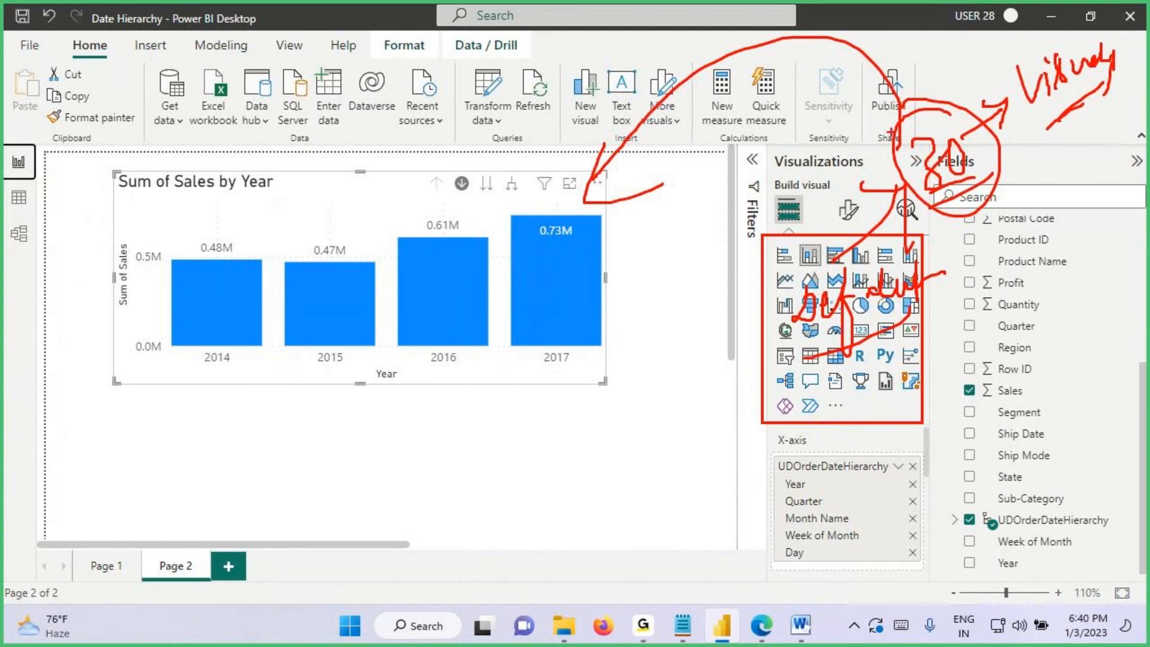
Step: Handwrite "Around 500" below the chart, link the field list and visuals to the chart with arrows, and clear all markings
mouse_move(901, 154)
left_mouse_down()
mouse_move(898, 122)
mouse_move(717, 75)
mouse_move(590, 193)
left_mouse_up()
mouse_move(599, 124)
left_mouse_down()
mouse_move(584, 207)
mouse_move(659, 212)
left_mouse_up()
mouse_move(450, 502)
left_mouse_down()
mouse_move(464, 526)
mouse_move(438, 538)
left_mouse_up()
left_click_drag(496, 506, 507, 498)
mouse_move(506, 506)
left_mouse_down()
mouse_move(521, 509)
mouse_move(503, 499)
left_mouse_up()
left_click_drag(396, 453, 429, 499)
mouse_move(394, 492)
left_mouse_down()
mouse_move(486, 454)
mouse_move(535, 414)
mouse_move(547, 457)
left_mouse_up()
mouse_move(451, 495)
left_mouse_down()
mouse_move(560, 349)
mouse_move(539, 462)
left_mouse_up()
mouse_move(576, 410)
left_mouse_down()
mouse_move(634, 447)
mouse_move(596, 527)
left_mouse_up()
mouse_move(1083, 311)
left_mouse_down()
mouse_move(973, 311)
mouse_move(1069, 261)
left_mouse_up()
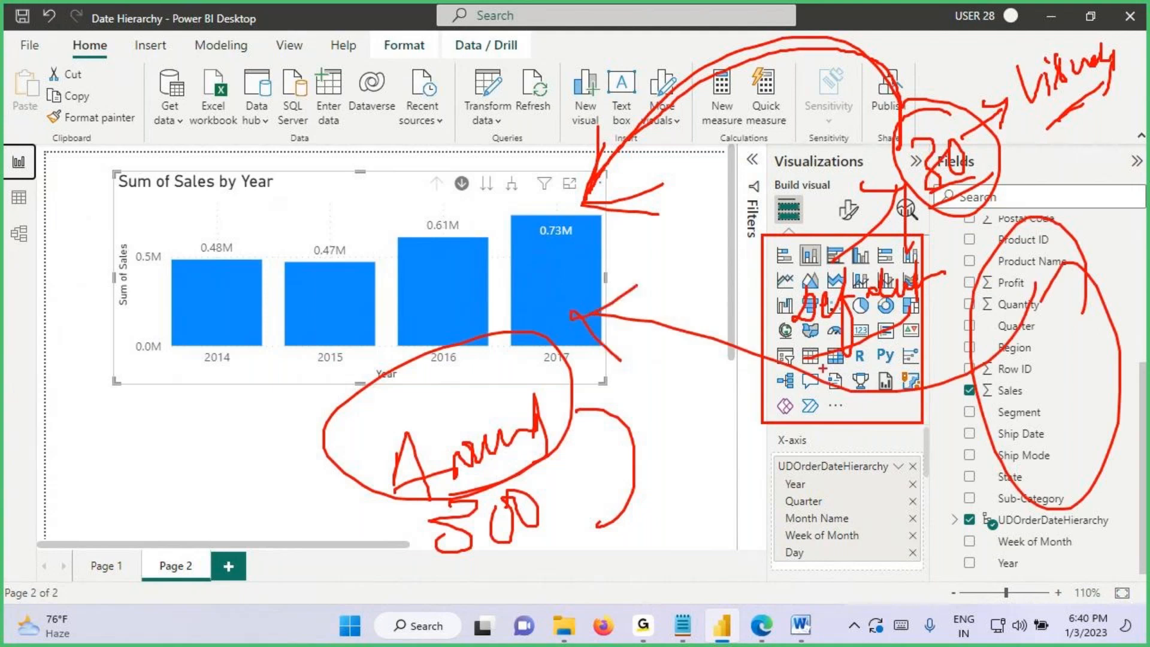
key("Escape")
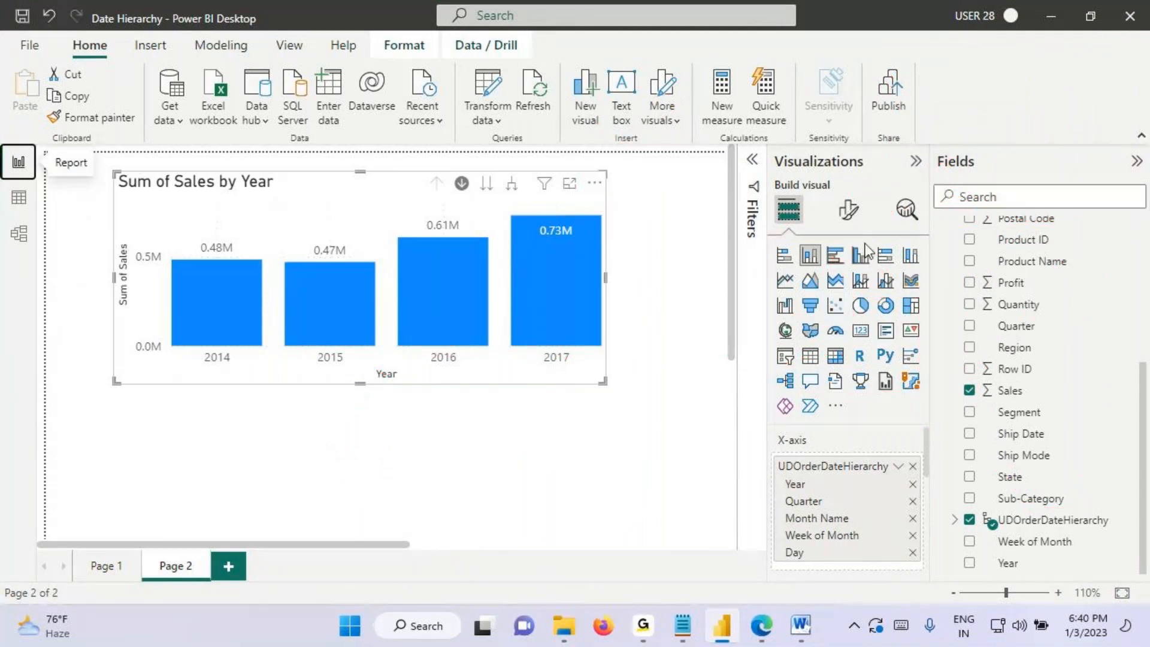
Step: Open the gallery for getting more visuals and browse the custom visuals offered under All visuals
left_click(835, 412)
left_click(886, 418)
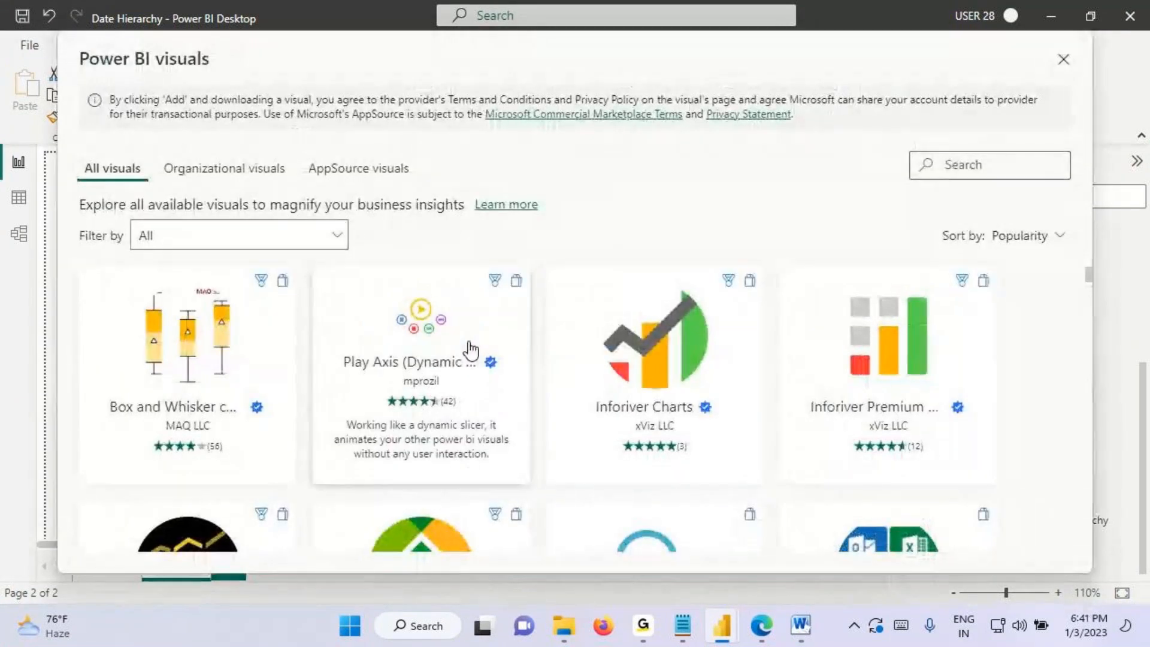
scroll(469, 354, "down", 3)
scroll(475, 372, "down", 2)
scroll(445, 389, "down", 8)
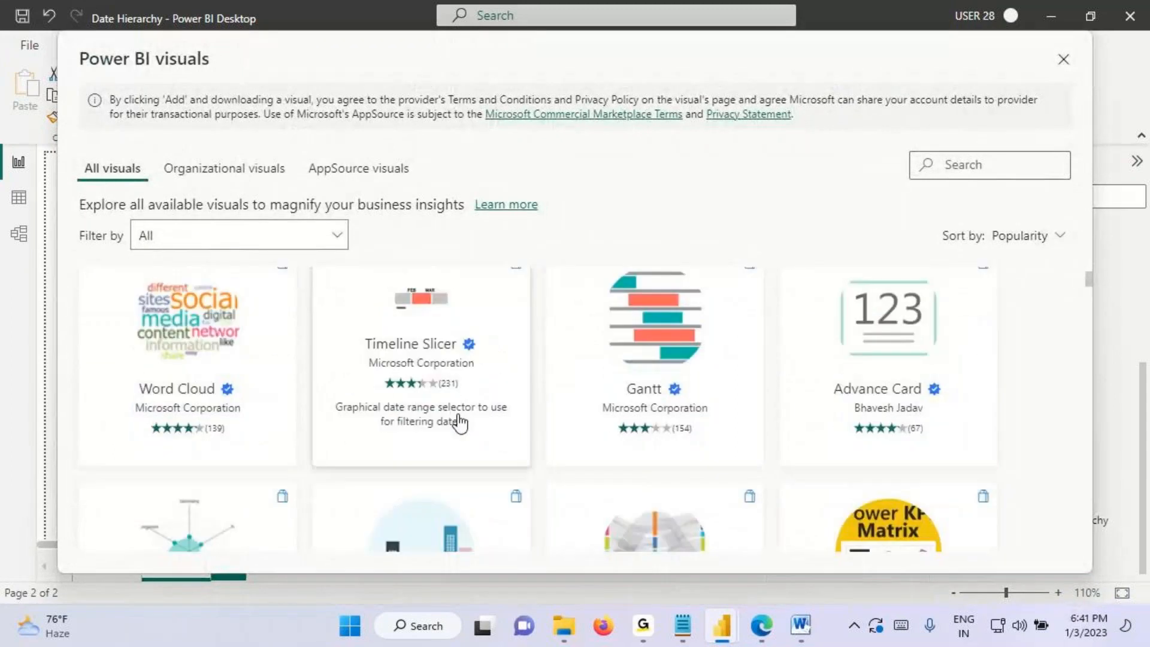
scroll(490, 421, "down", 6)
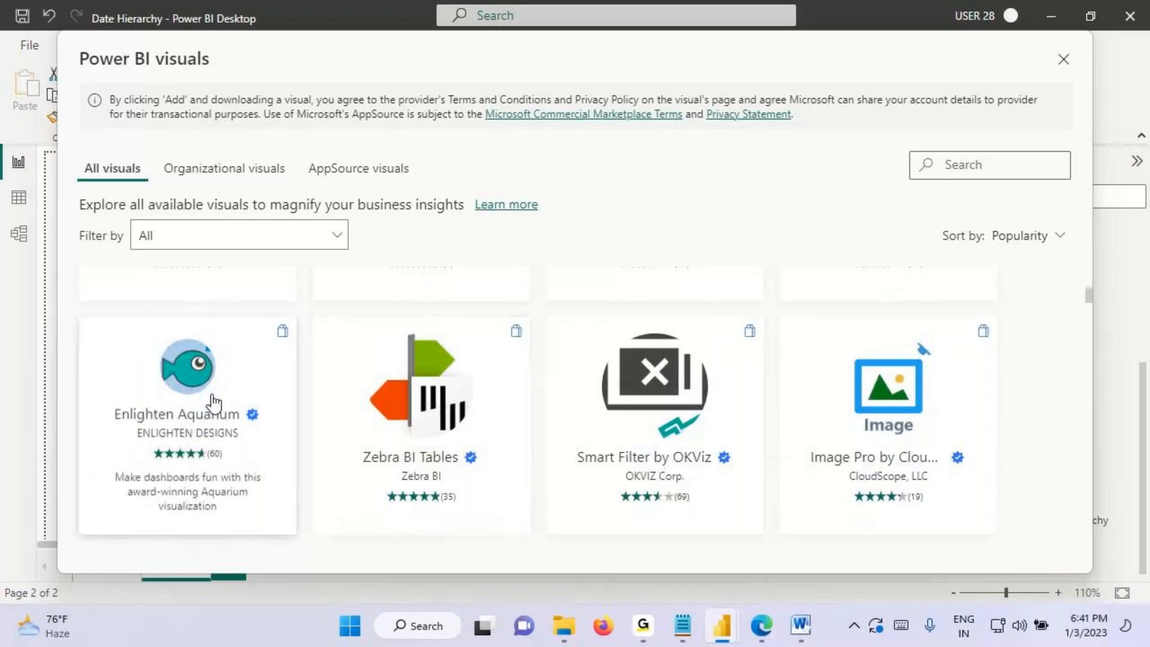
scroll(455, 414, "down", 3)
scroll(461, 426, "down", 3)
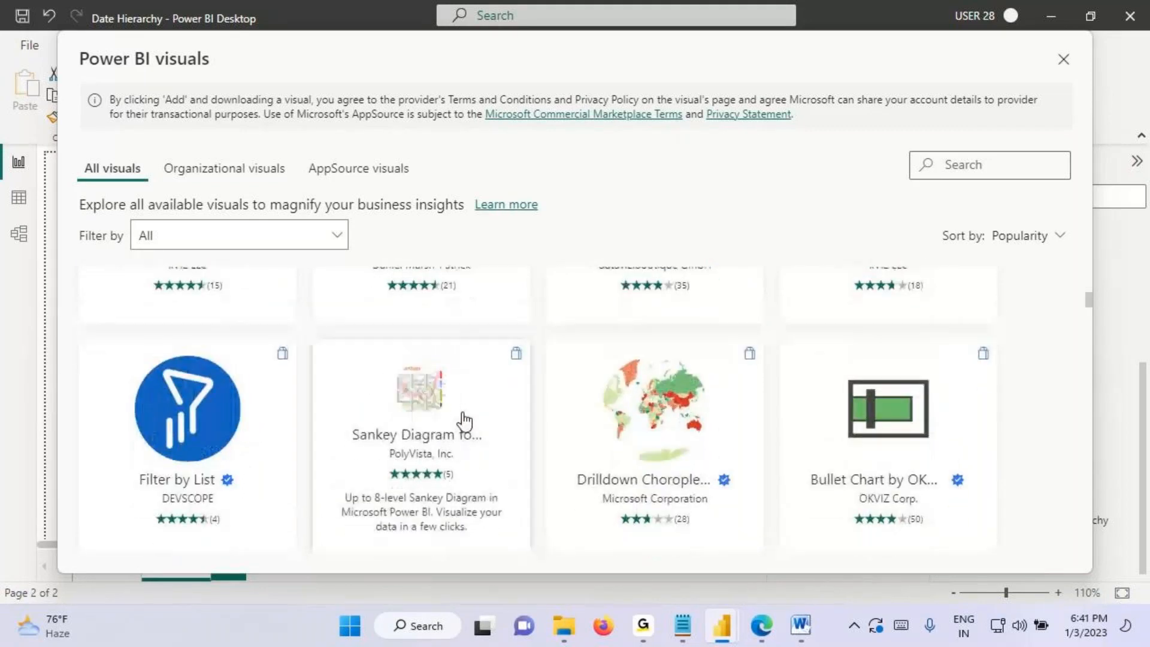
scroll(451, 428, "down", 1)
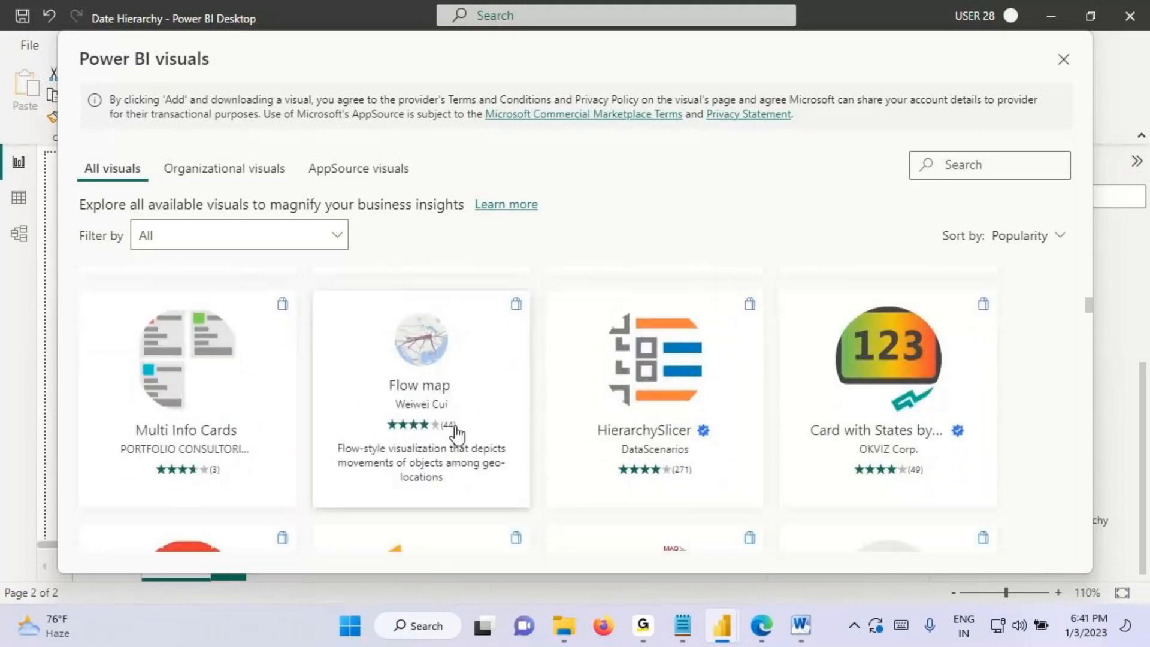
scroll(656, 401, "down", 3)
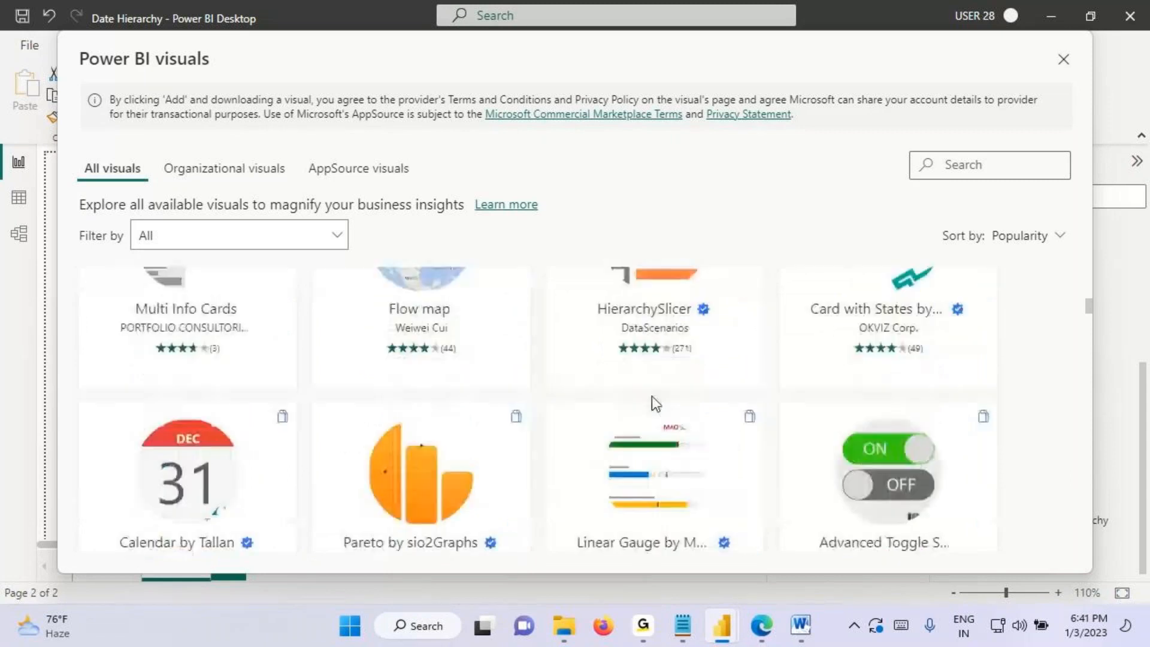
scroll(654, 405, "up", 4)
scroll(650, 424, "down", 3)
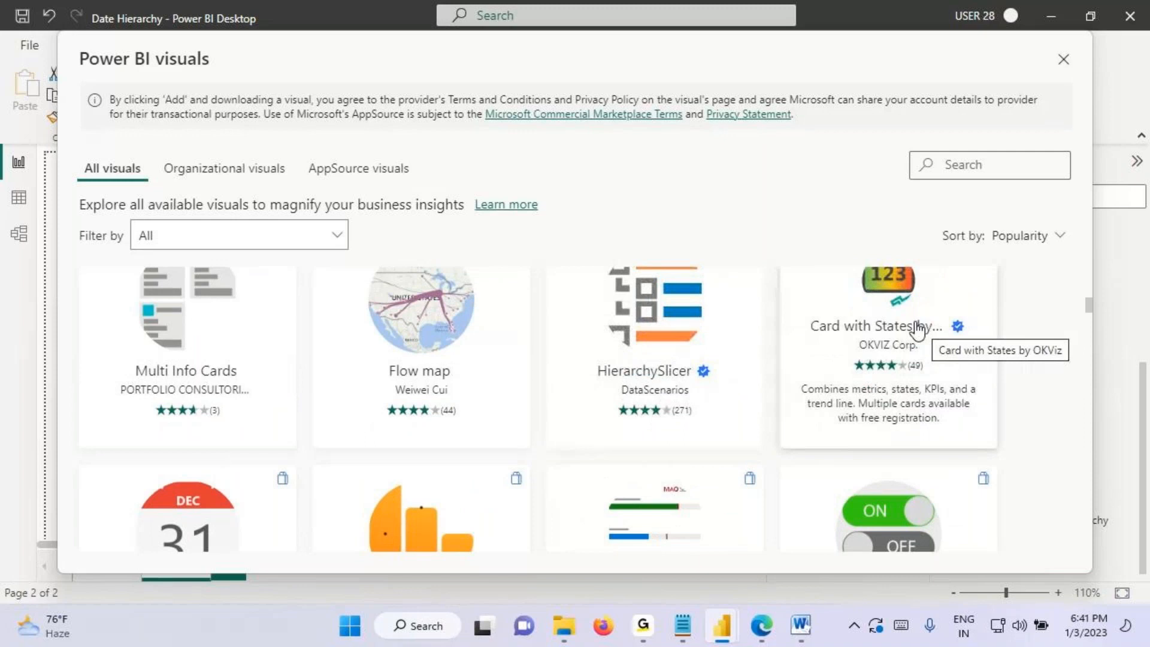
scroll(179, 482, "down", 4)
scroll(249, 375, "down", 3)
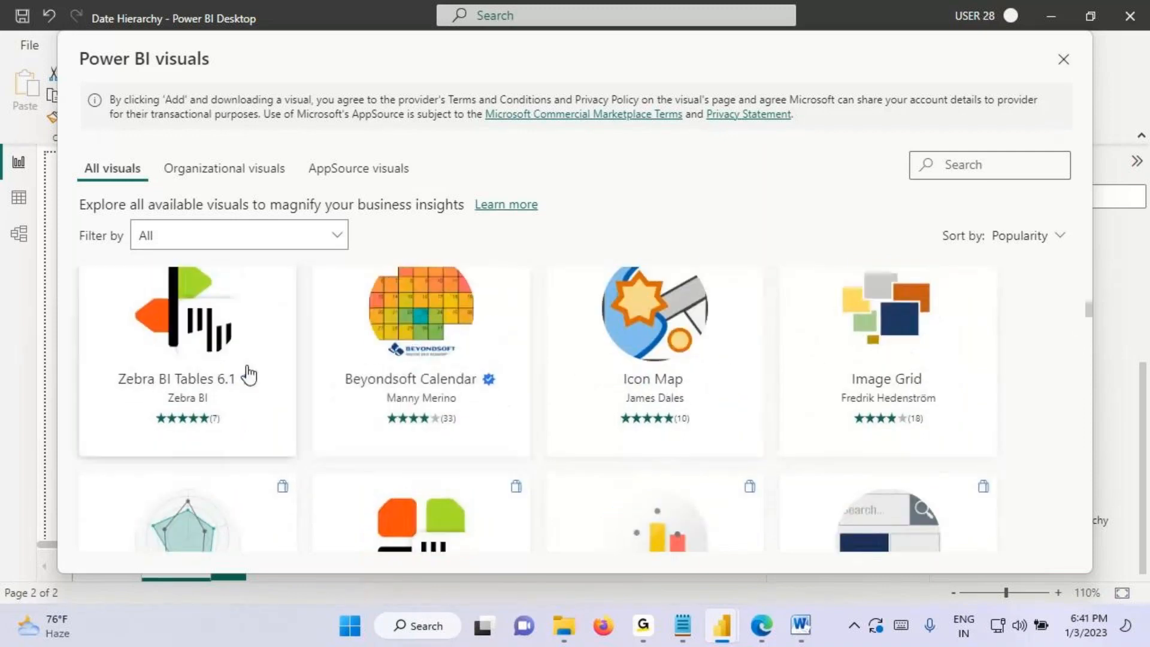
scroll(443, 347, "down", 3)
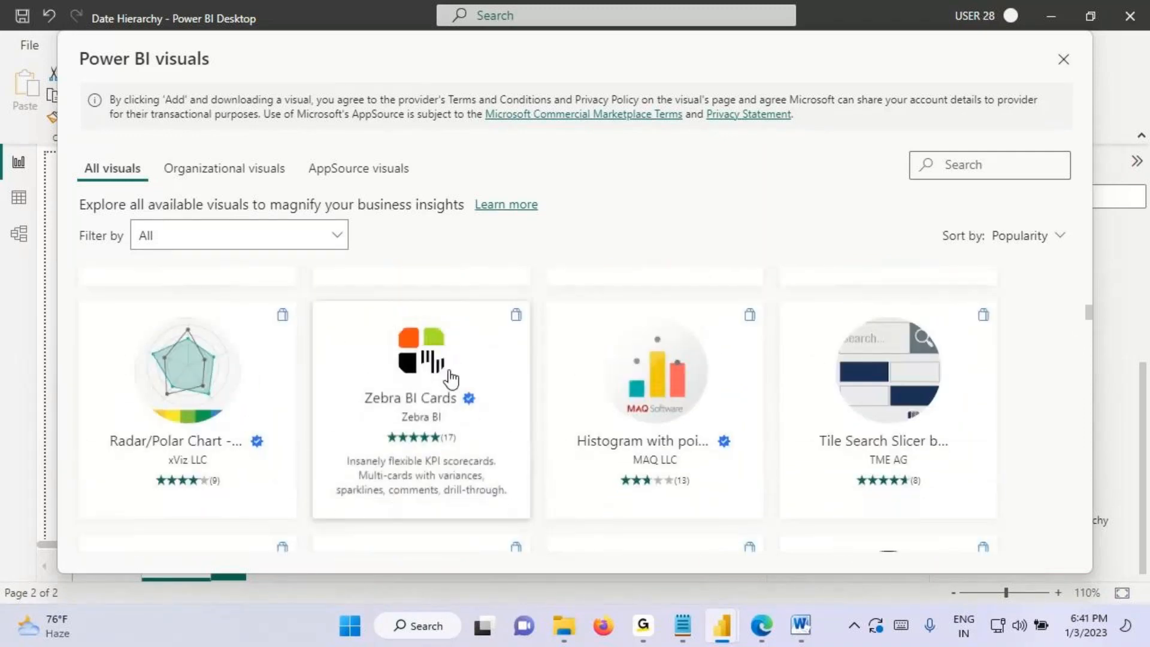
scroll(452, 380, "down", 3)
scroll(491, 393, "up", 2)
Step: Add the custom visual "Histogram with points by MAQ Software" to the report
left_click(670, 314)
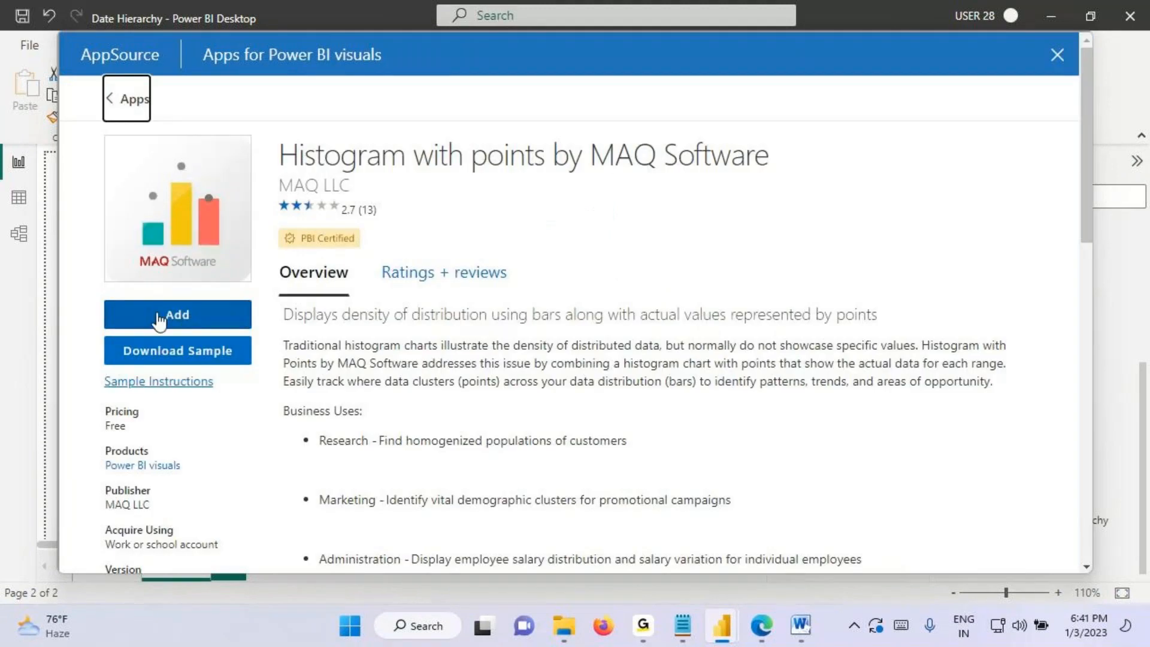
left_click(180, 316)
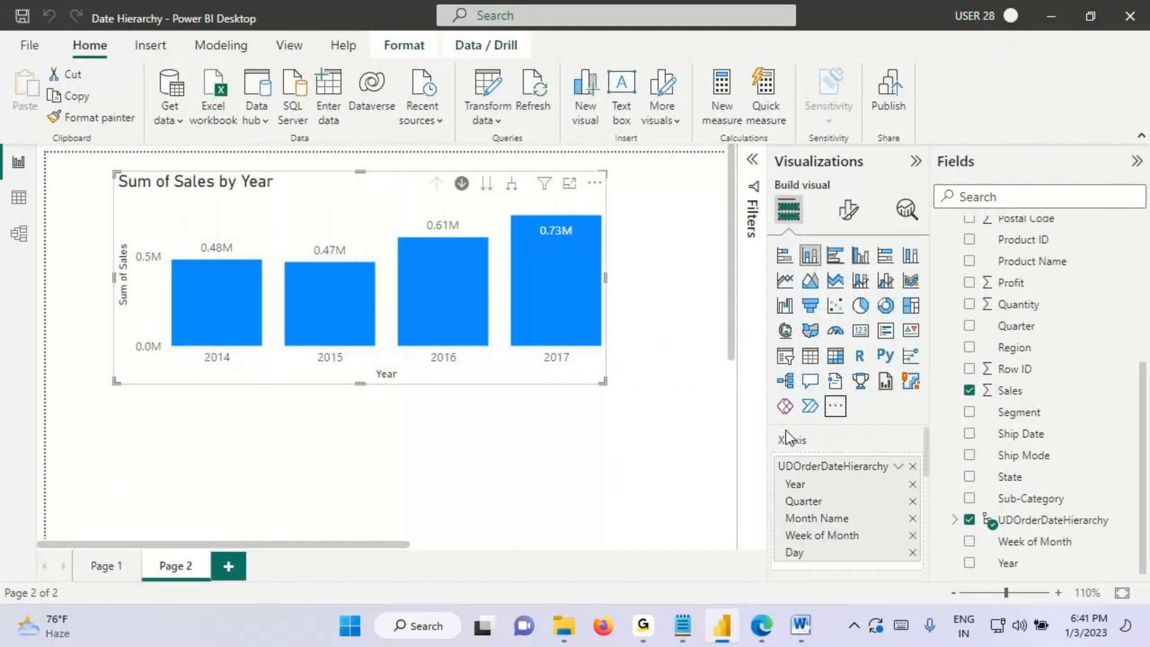
left_click(727, 339)
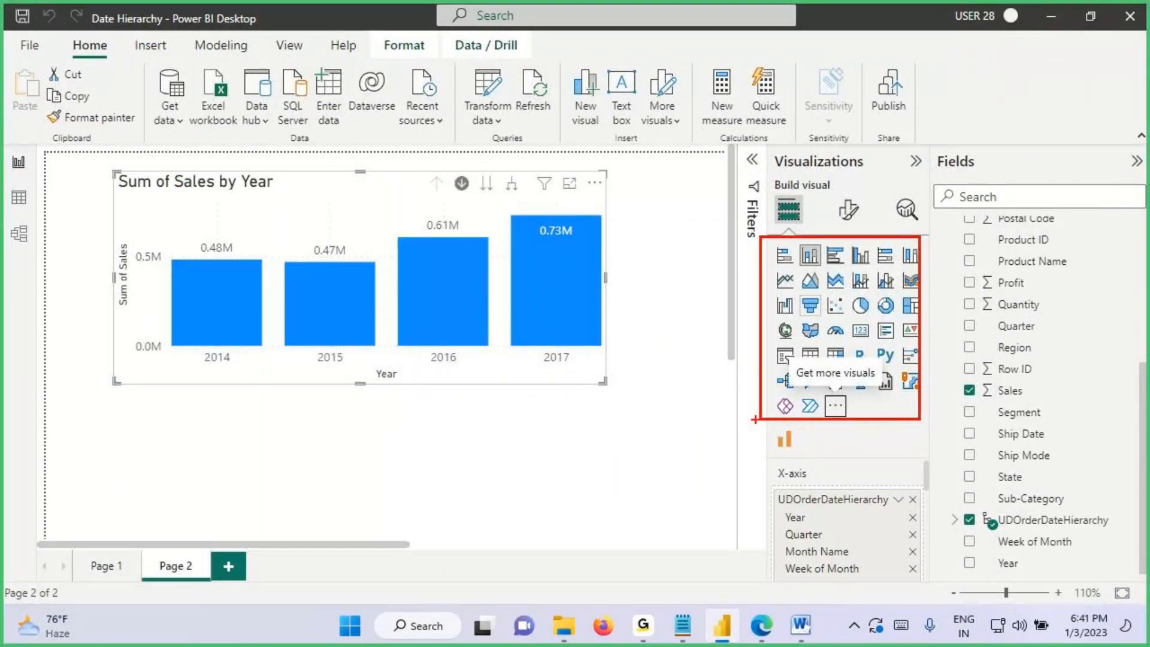
Step: Temporarily mark the imported histogram visual's icon below the built-in visuals
left_click_drag(769, 408, 769, 444)
mouse_move(745, 434)
left_mouse_down()
mouse_move(738, 471)
mouse_move(791, 458)
mouse_move(761, 427)
left_mouse_up()
mouse_move(823, 445)
left_mouse_down()
mouse_move(802, 445)
mouse_move(858, 434)
left_mouse_up()
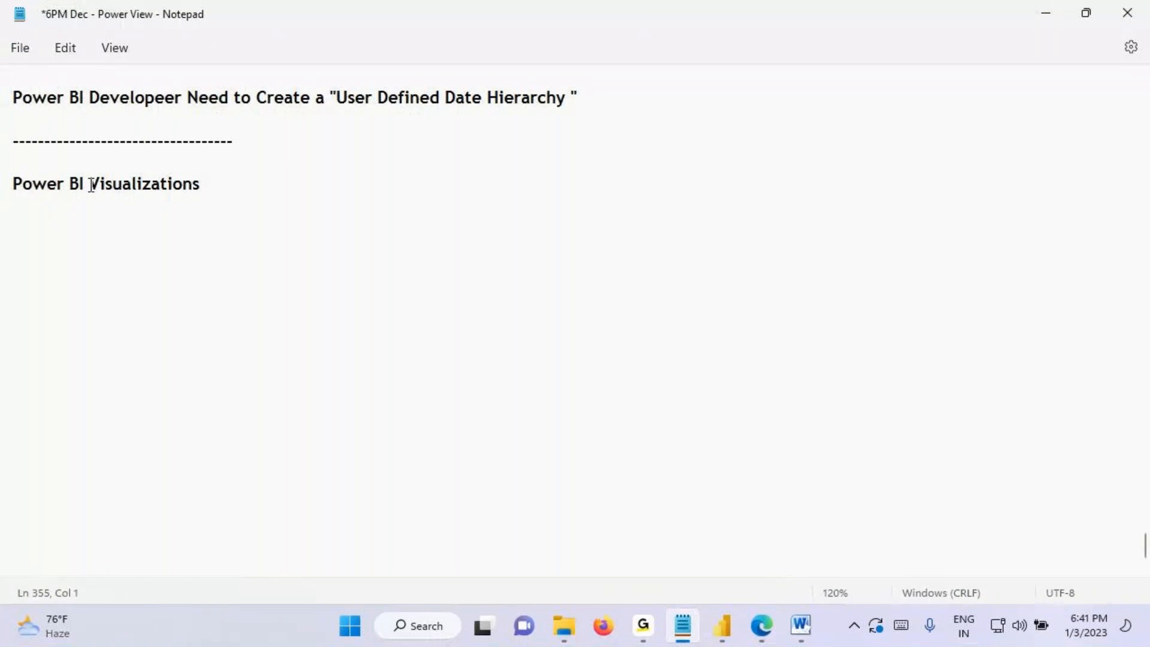
Step: Add the line "Visualizations / Visuals" below the Power BI Visualizations heading in the Notepad notes and start a new line beneath it
left_click_drag(90, 184, 263, 184)
left_click(89, 255)
left_click(60, 227)
type("Visualizations")
type("/ Visuals")
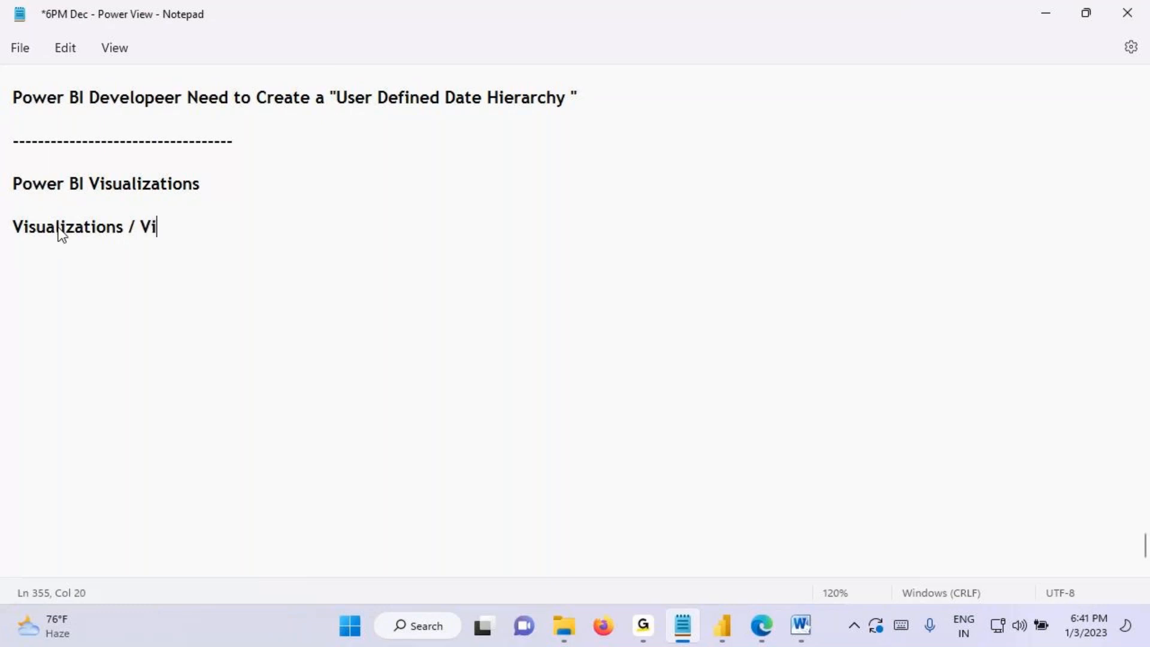
key("Return")
key("Return")
type("Graph")
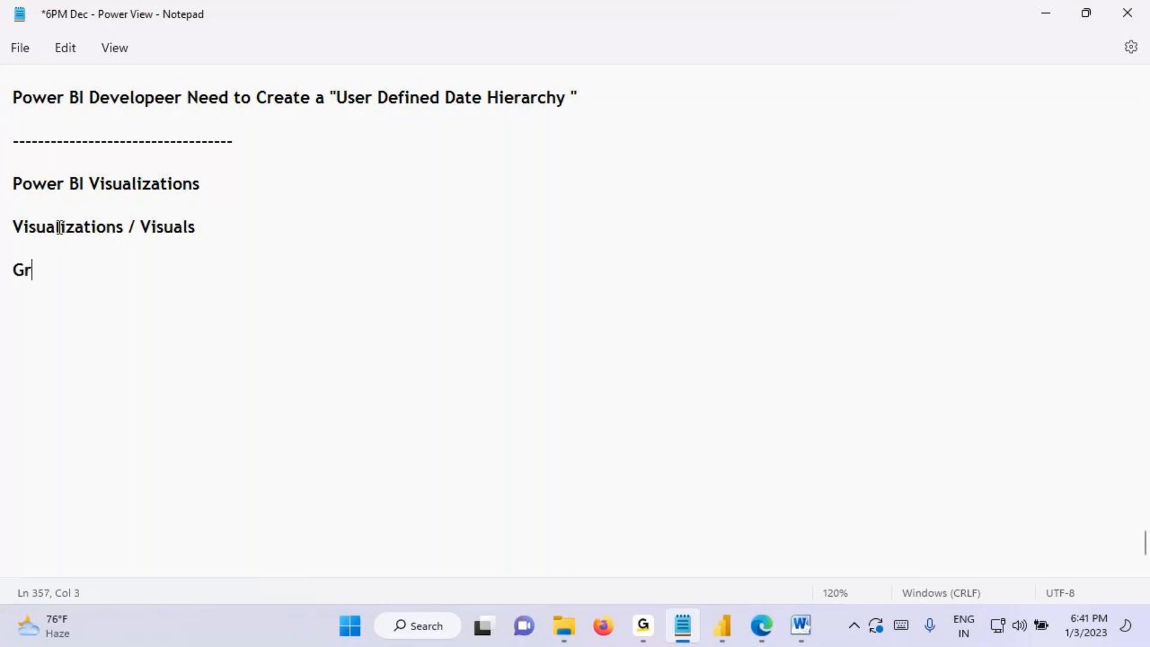
key("BackSpace")
key("BackSpace")
key("BackSpace")
key("BackSpace")
key("BackSpace")
Step: Copy "Visualizations / Visuals" to the new line and complete the sentence with "are used to Graphical Present the Data"
left_click_drag(14, 227, 320, 222)
key("ctrl+c")
left_click(79, 277)
key("ctrl+v")
type("are ")
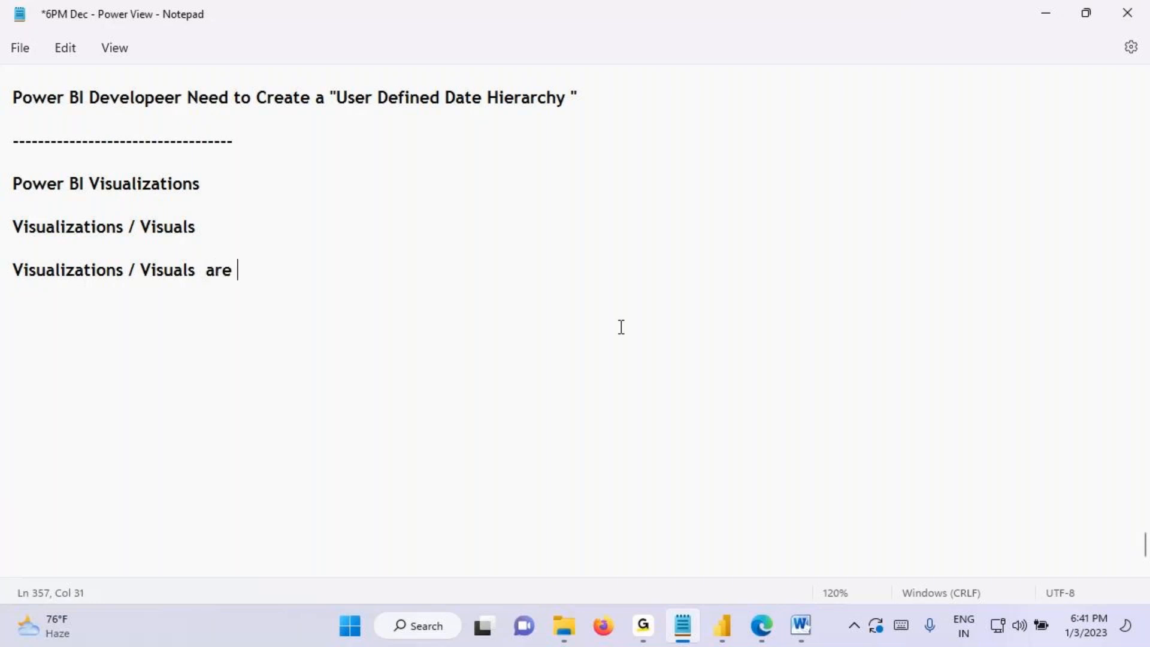
type("used to Gra")
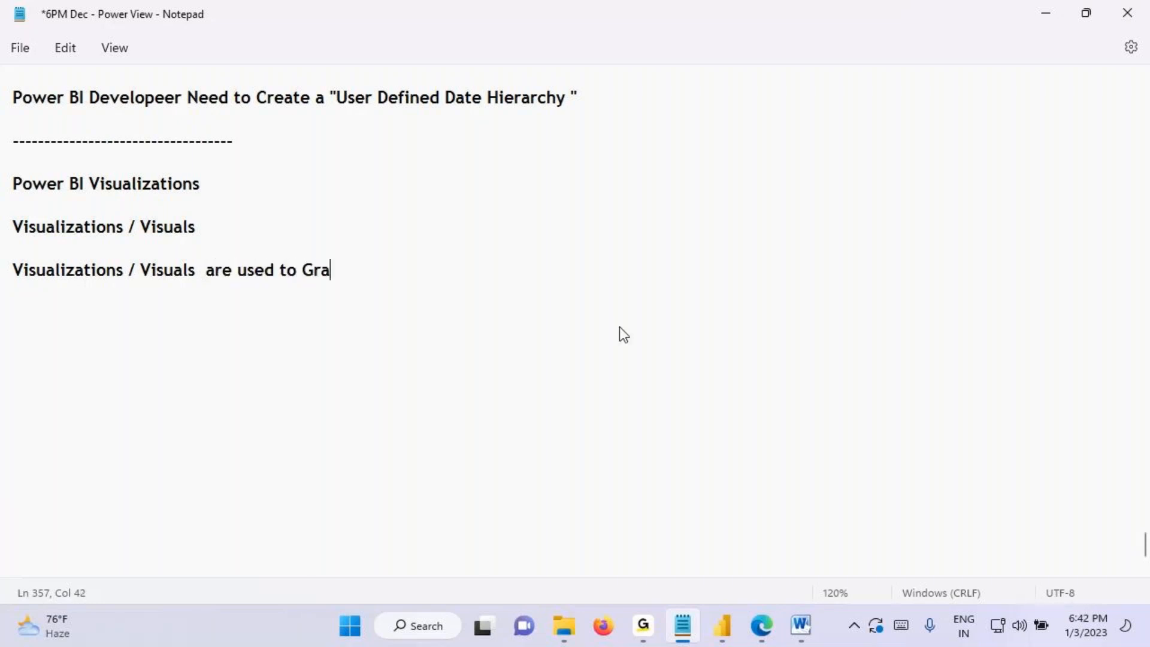
type("phical Present the Data")
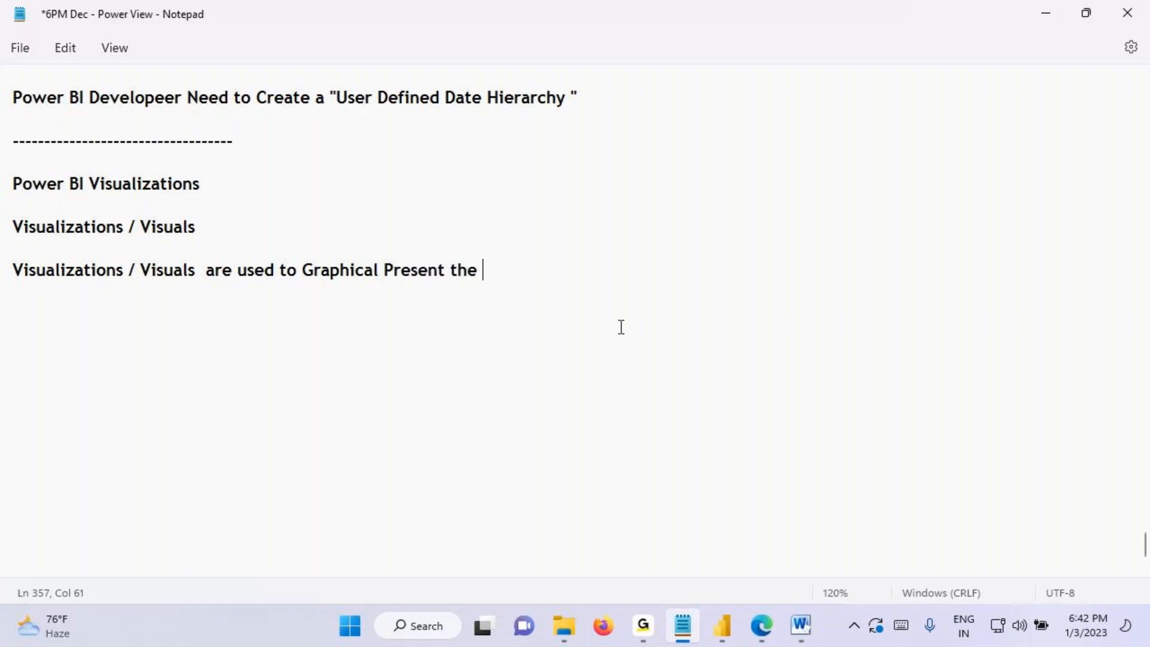
Step: Add a third page to the Power BI report, insert an empty line chart, and move and widen it slightly
left_click(722, 626)
scroll(1018, 269, "up", 5)
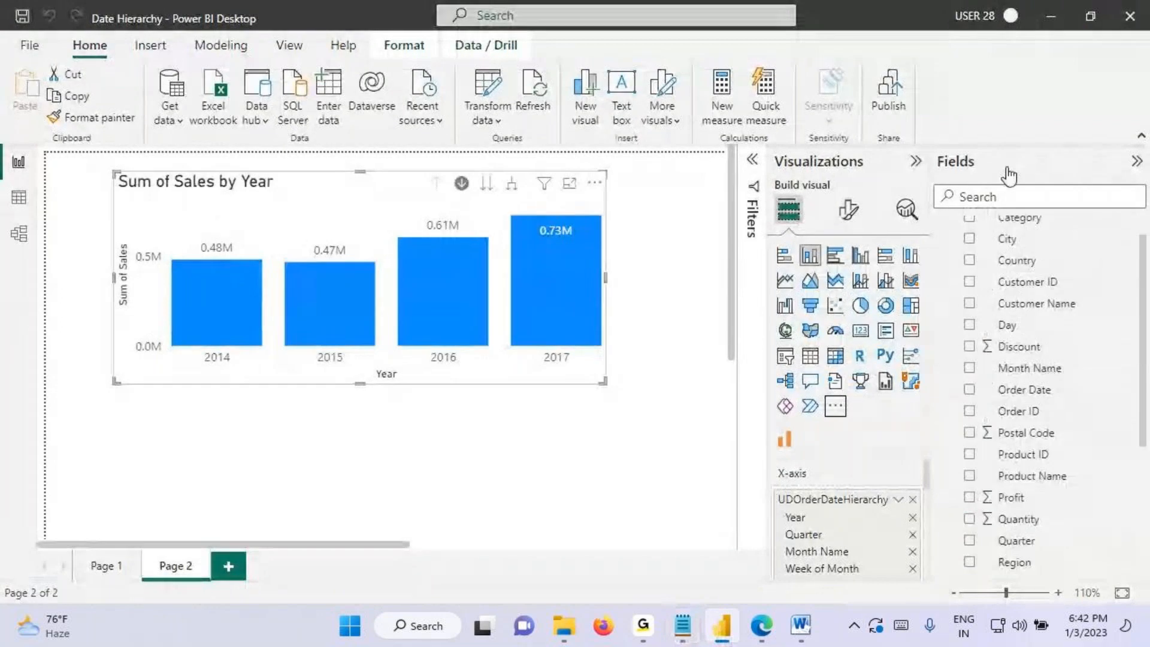
left_click(228, 566)
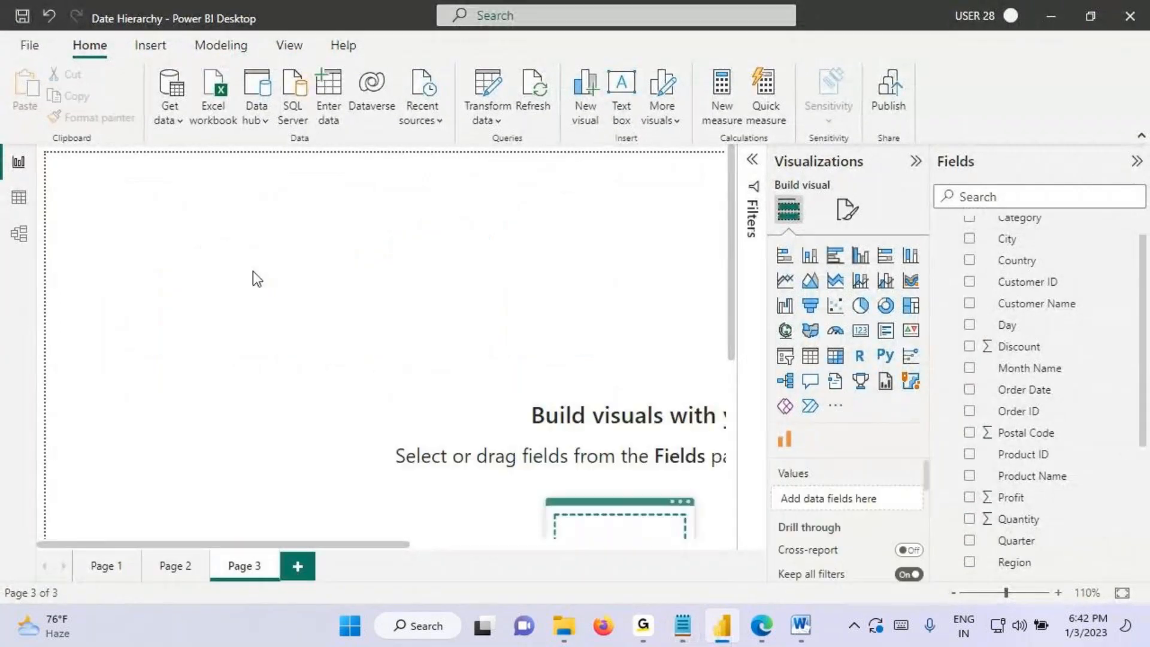
left_click(784, 280)
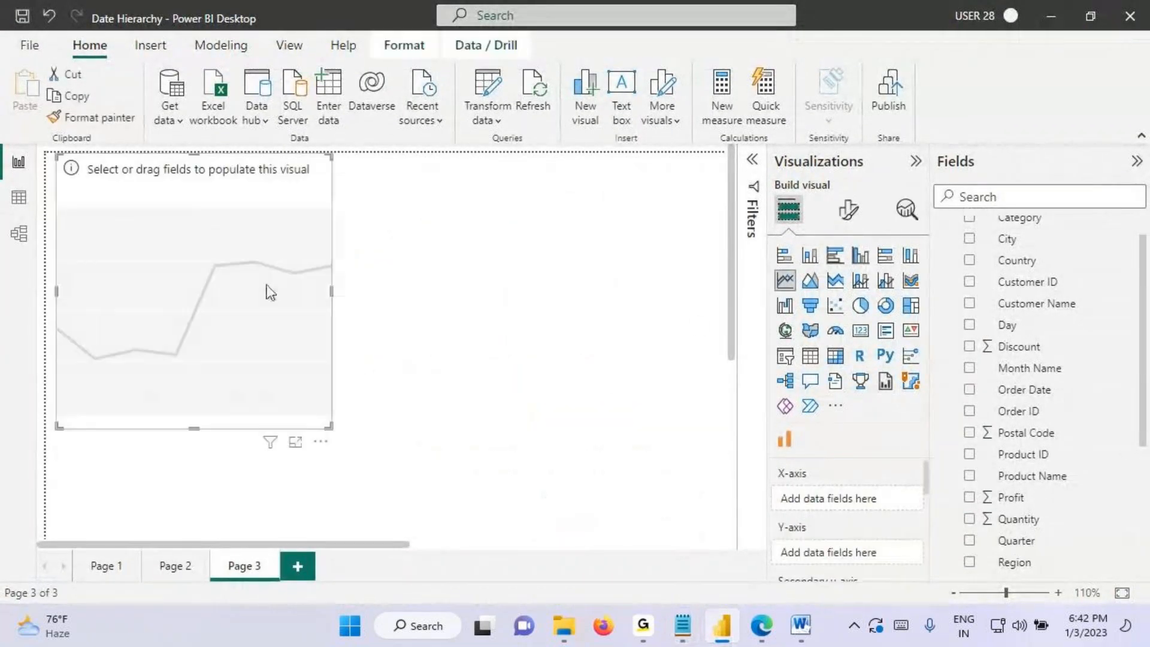
left_click_drag(277, 312, 303, 347)
left_click_drag(354, 458, 398, 457)
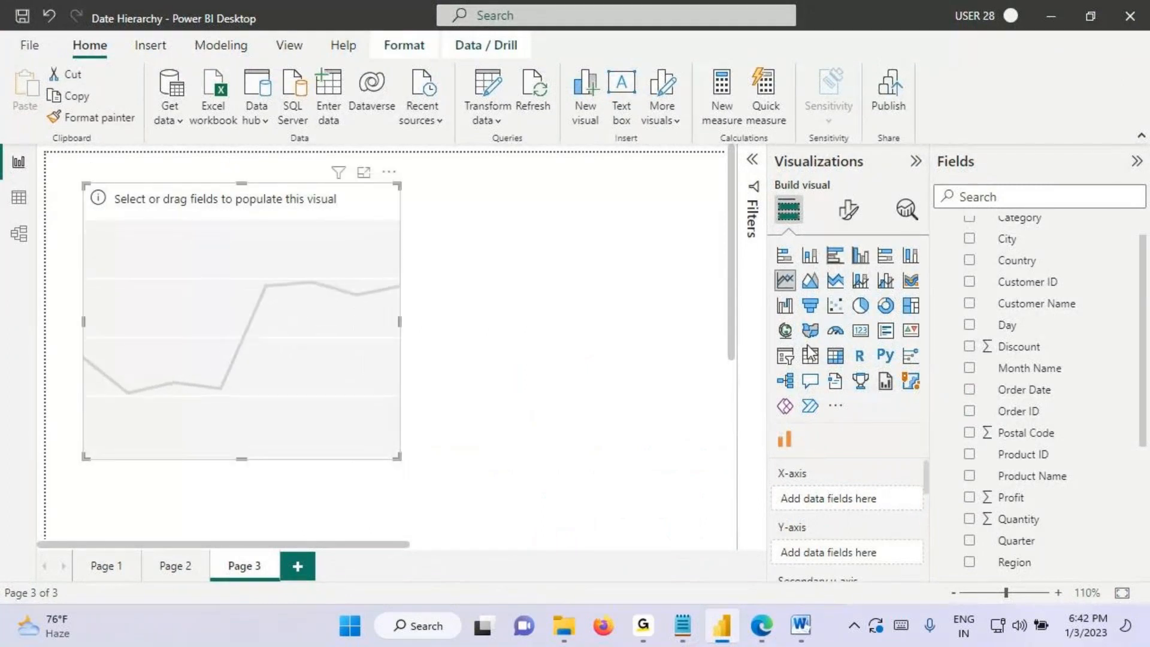
Step: Change the empty line chart to a table and add Year from UDOrderDateHierarchy and Sales to it
left_click(810, 355)
scroll(1011, 407, "up", 1)
scroll(1019, 480, "down", 4)
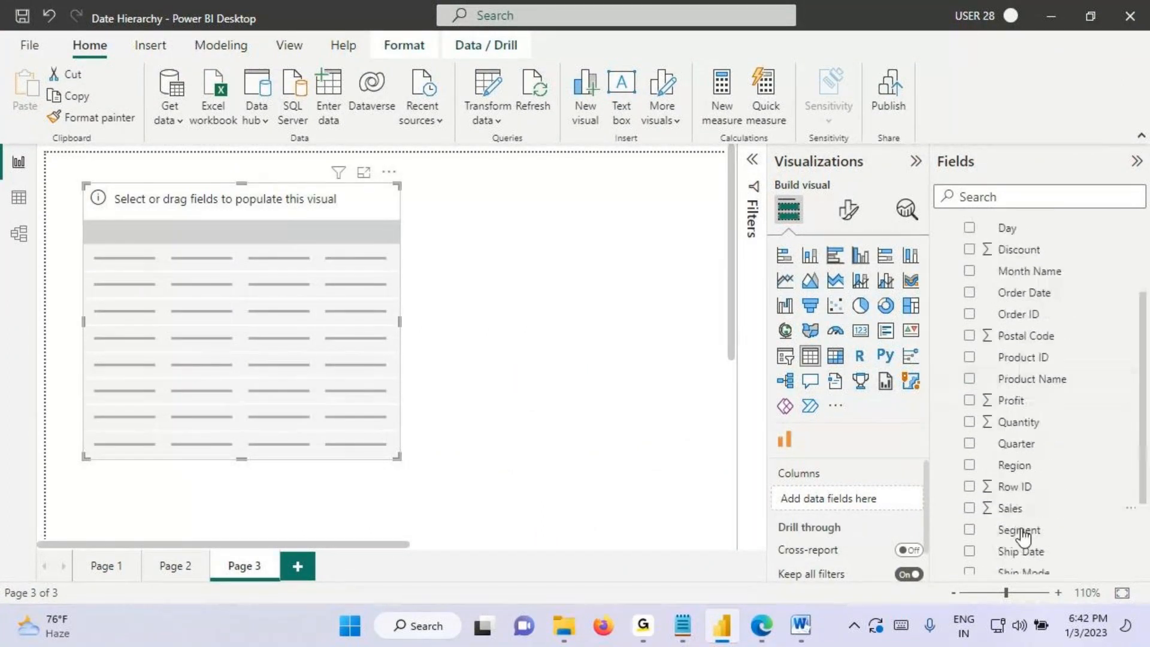
scroll(1022, 521, "down", 1)
scroll(1021, 497, "up", 3)
scroll(1027, 509, "down", 5)
left_click(954, 520)
scroll(1021, 497, "down", 2)
left_click_drag(1021, 433, 324, 334)
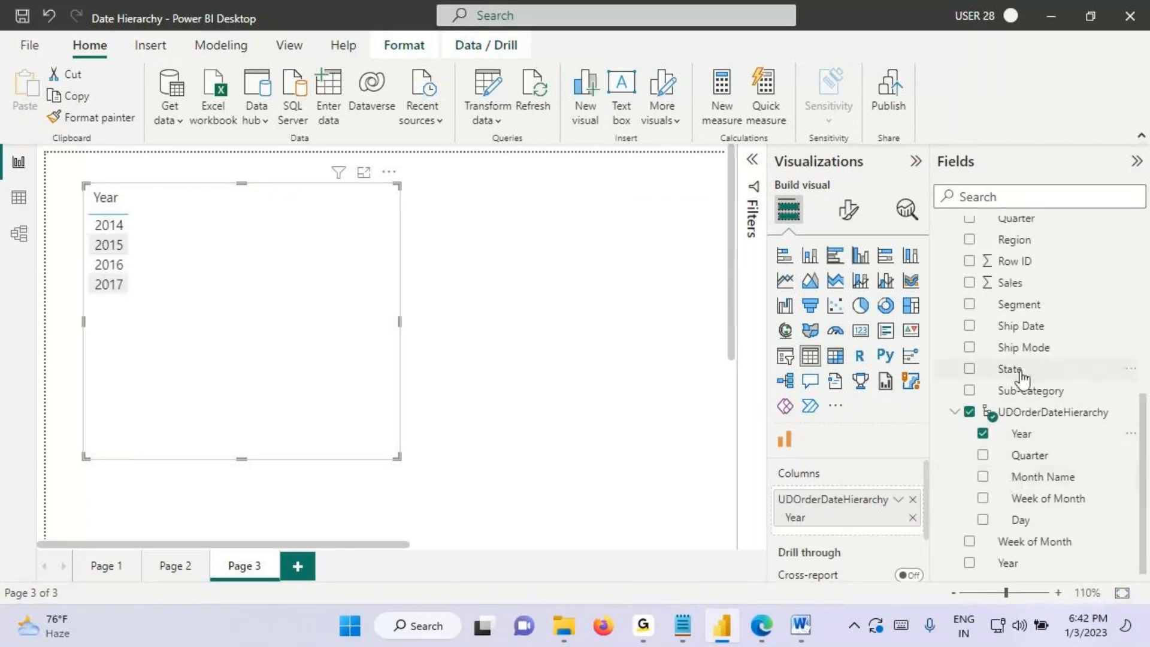
left_click_drag(1009, 282, 78, 279)
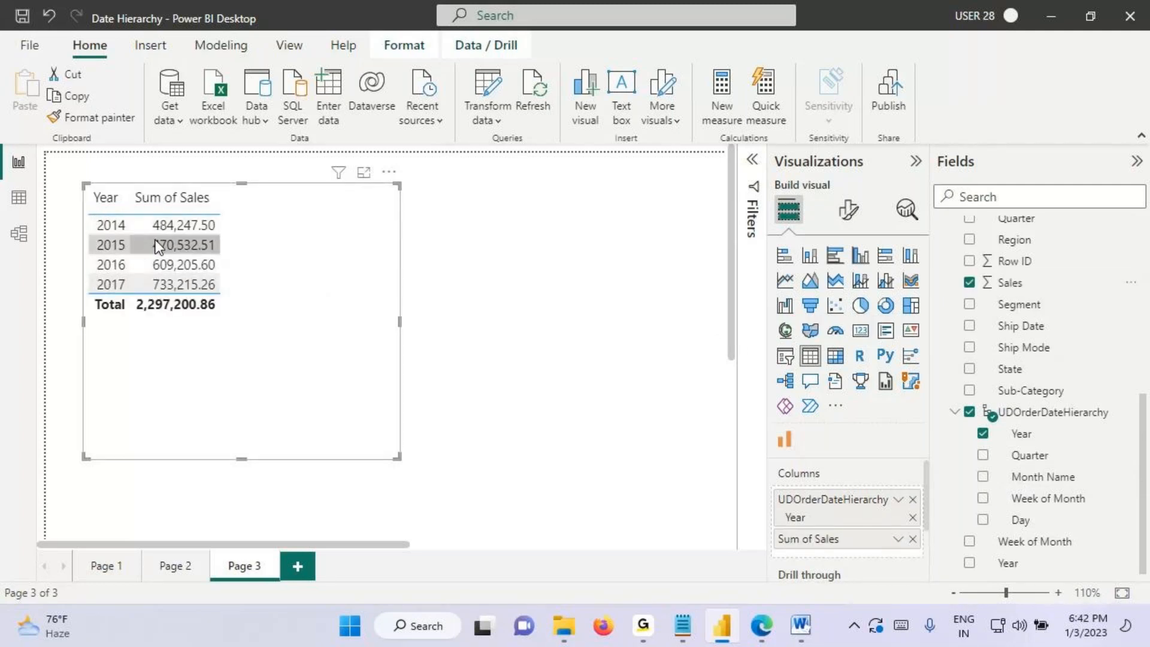
Step: Change the Year and Sales table to a line chart with data labels turned on, and make it wider and shorter
left_click(788, 284)
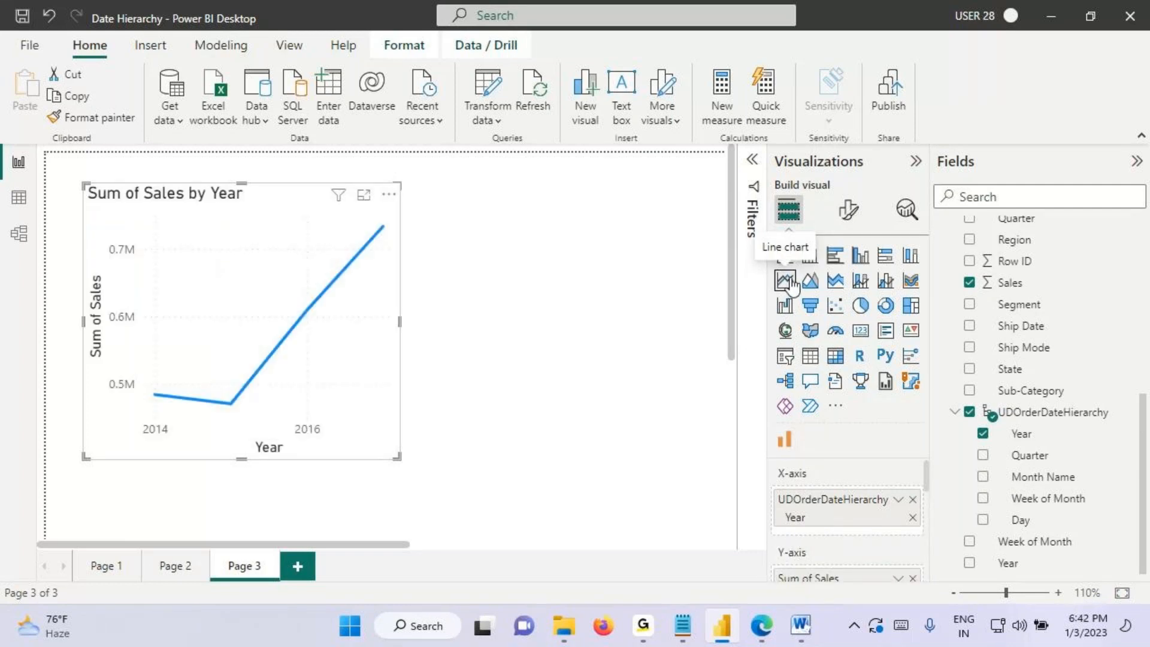
left_click(848, 210)
scroll(875, 455, "down", 2)
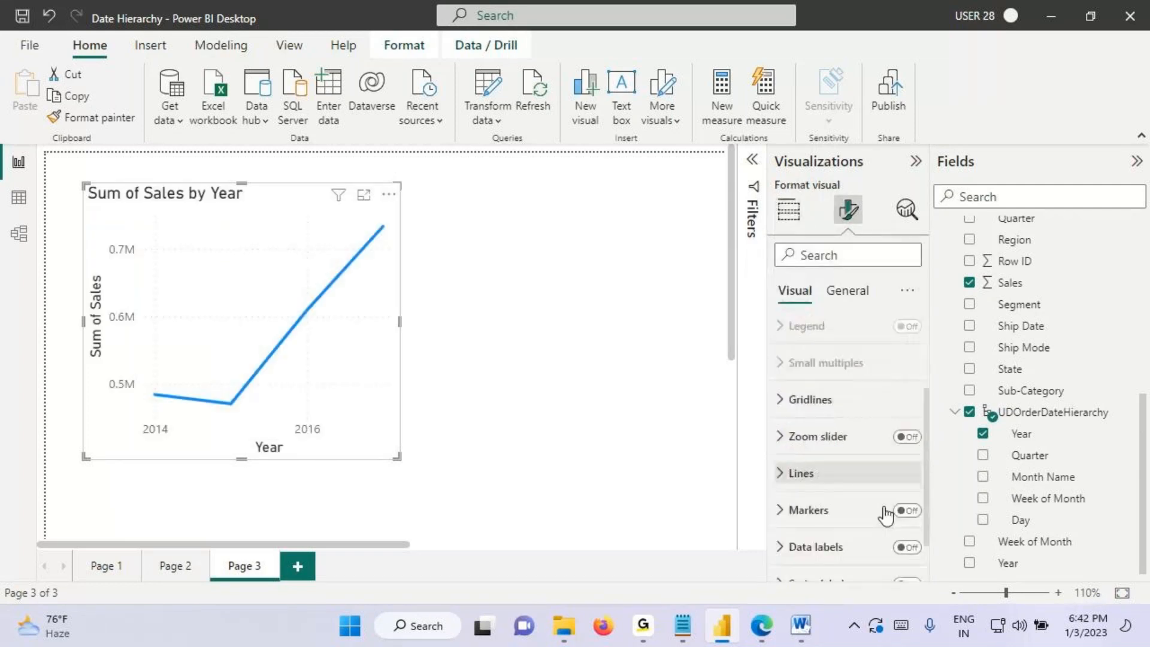
left_click(907, 547)
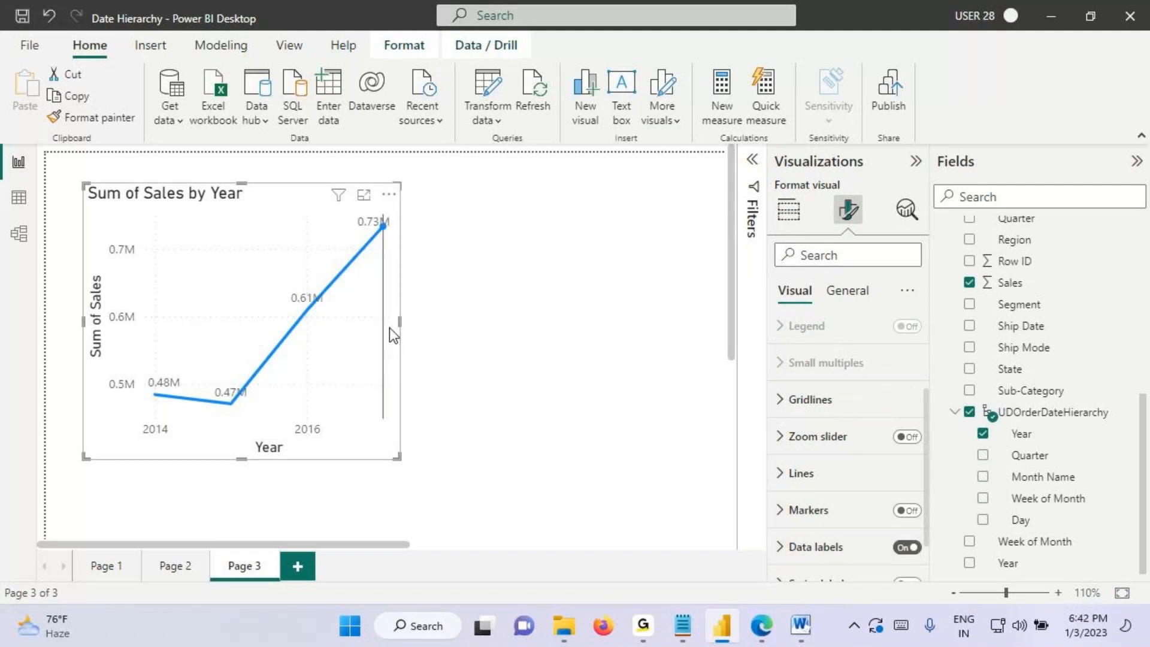
left_click_drag(399, 321, 466, 322)
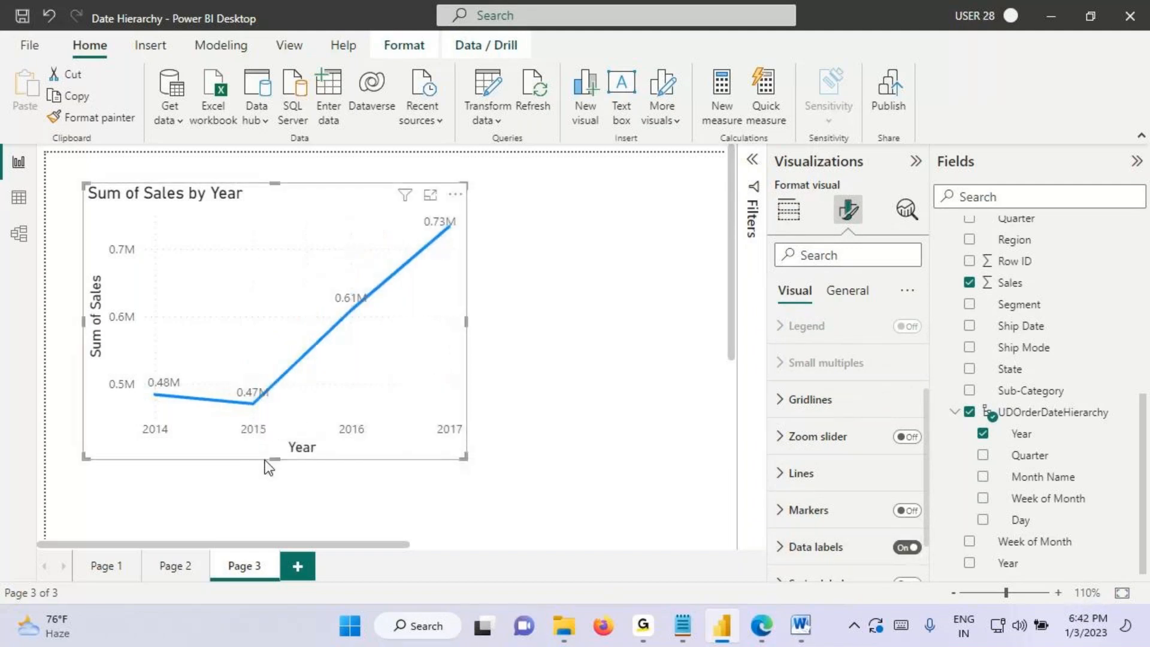
left_click_drag(274, 460, 275, 377)
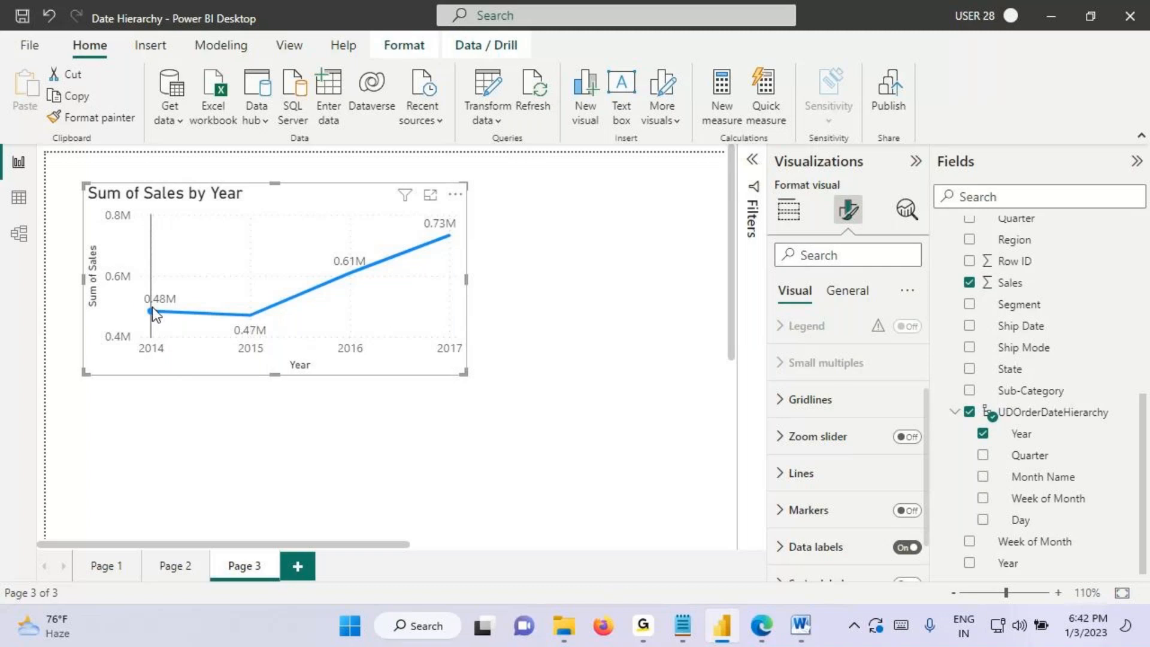
Step: Temporarily outline the yearly sales line chart, and show it as a table before returning to the line chart
mouse_move(81, 186)
left_mouse_down()
mouse_move(128, 223)
mouse_move(454, 377)
left_mouse_up()
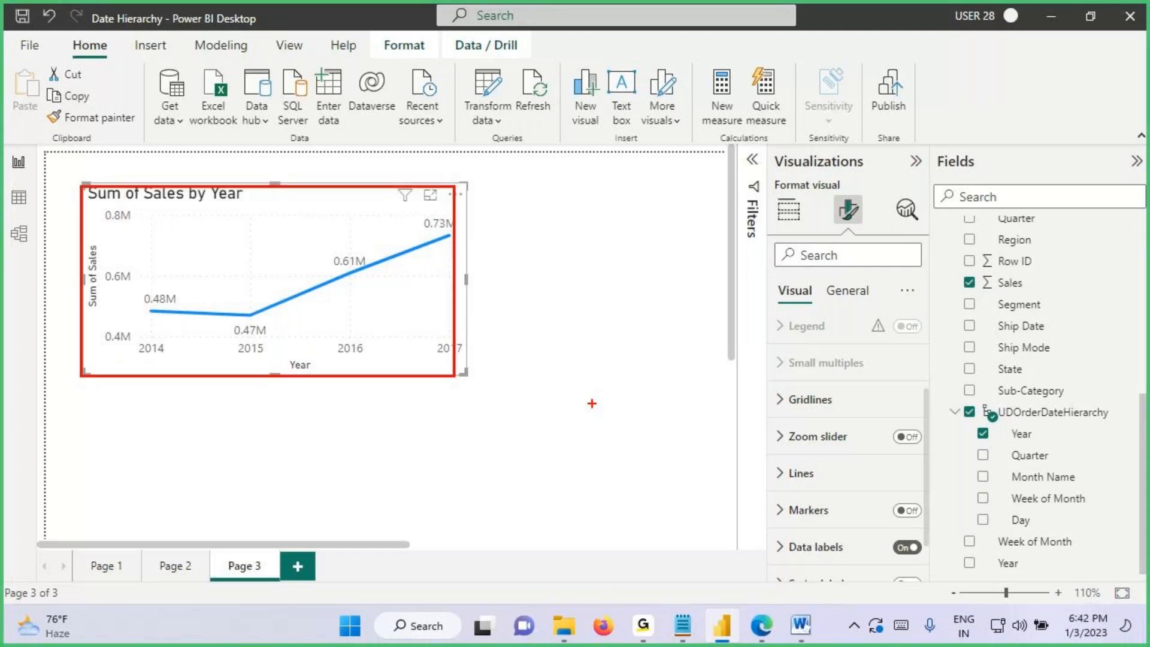
left_click(790, 216)
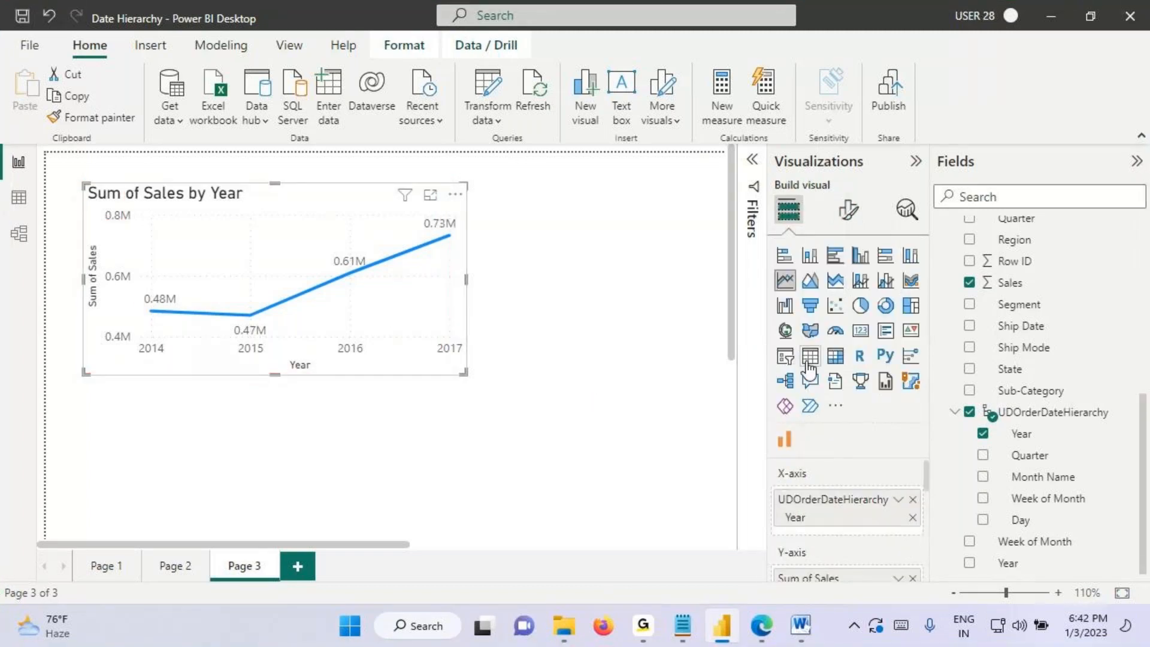
left_click(808, 359)
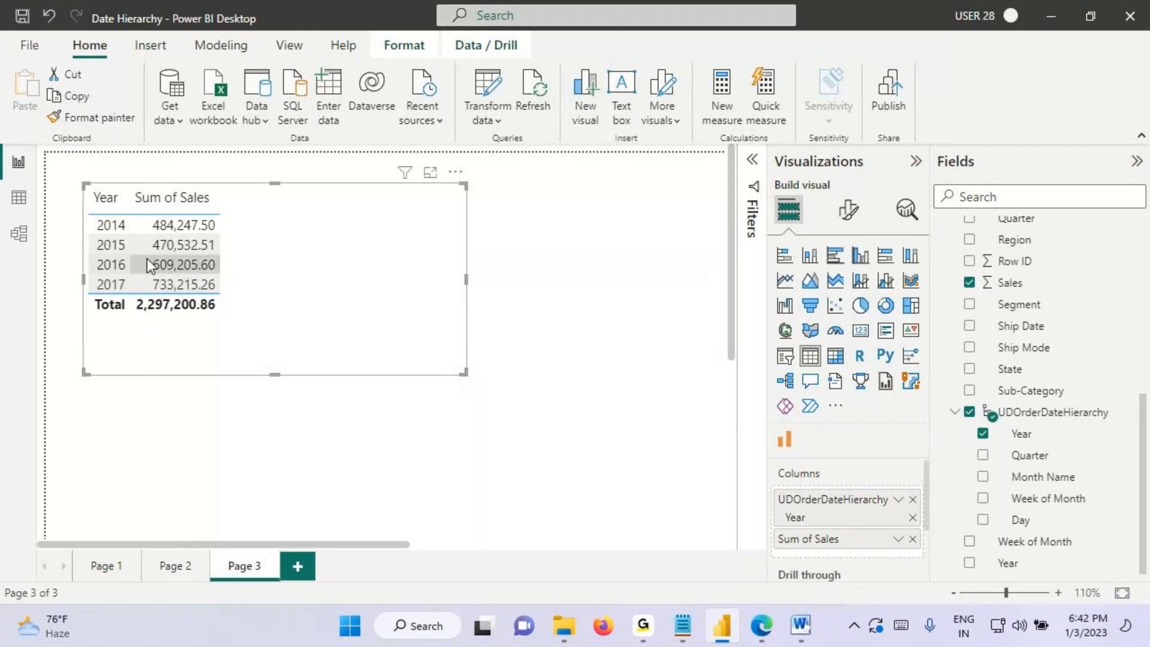
left_click(785, 280)
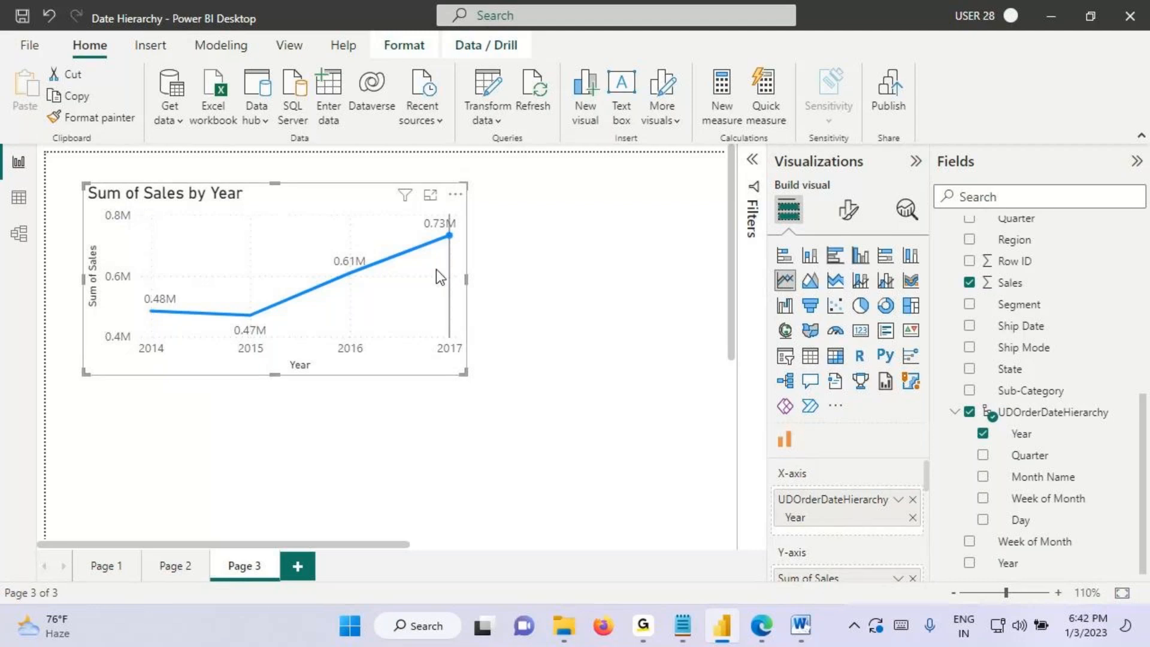
Step: Temporarily mark the 2014, 2015 and 2017 points and the line segments up to 2016 on the sales line chart
key("ctrl+2")
mouse_move(427, 228)
left_mouse_down()
mouse_move(461, 210)
mouse_move(433, 255)
left_mouse_up()
mouse_move(225, 339)
left_mouse_down()
mouse_move(240, 322)
mouse_move(144, 339)
left_mouse_up()
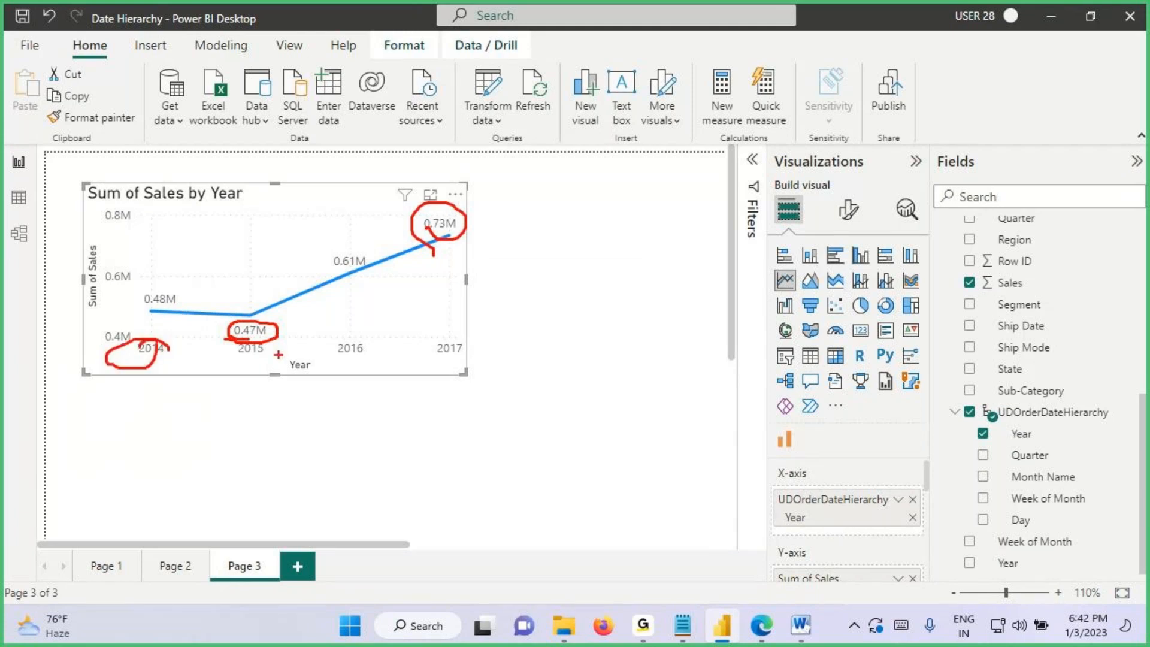
left_click_drag(151, 311, 256, 313)
left_click_drag(233, 361, 285, 358)
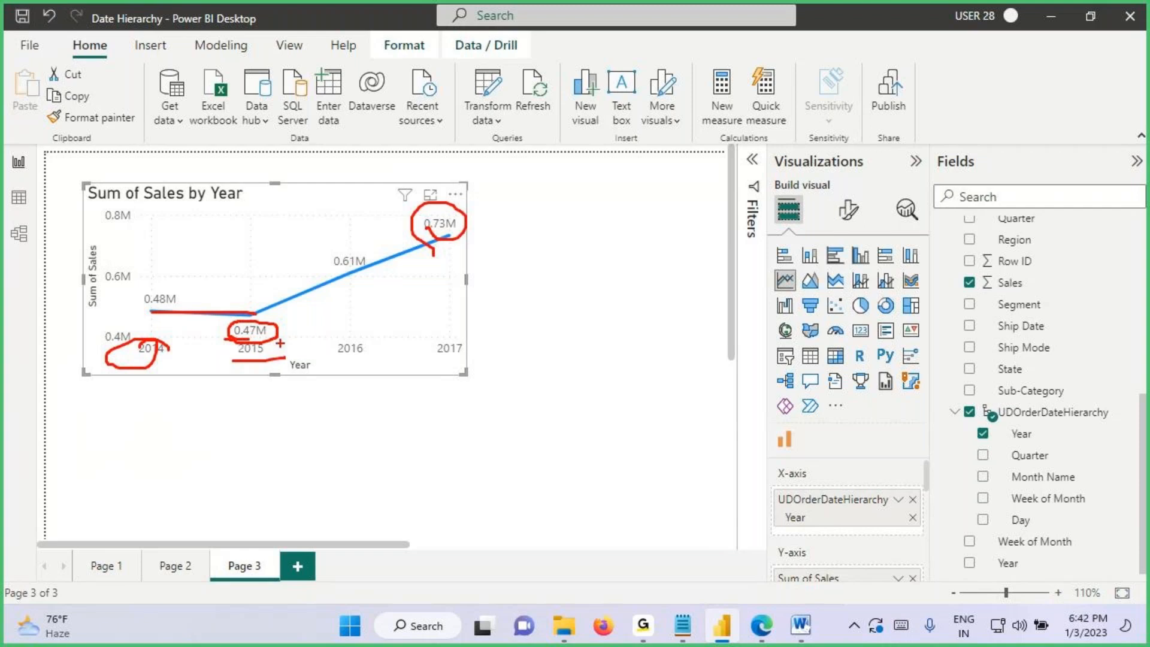
left_click_drag(259, 319, 362, 279)
left_click_drag(294, 297, 366, 267)
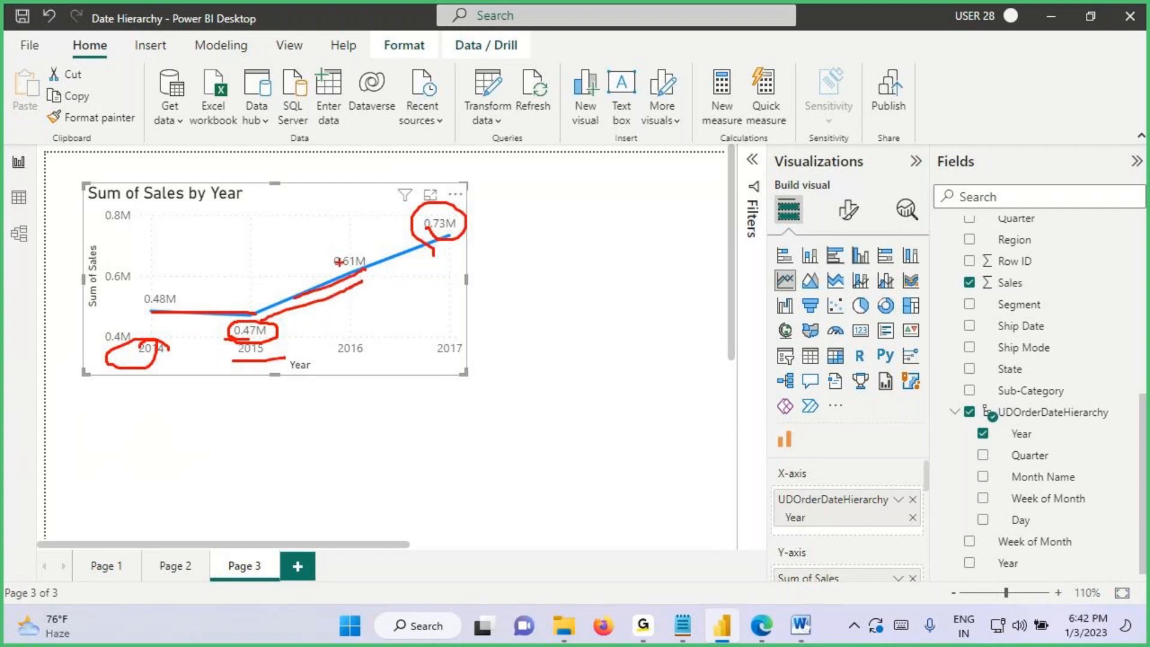
key("Escape")
Step: Add a fourth report page with a table of Sub-Category and Sales, and lengthen the table to fit all rows
left_click(297, 566)
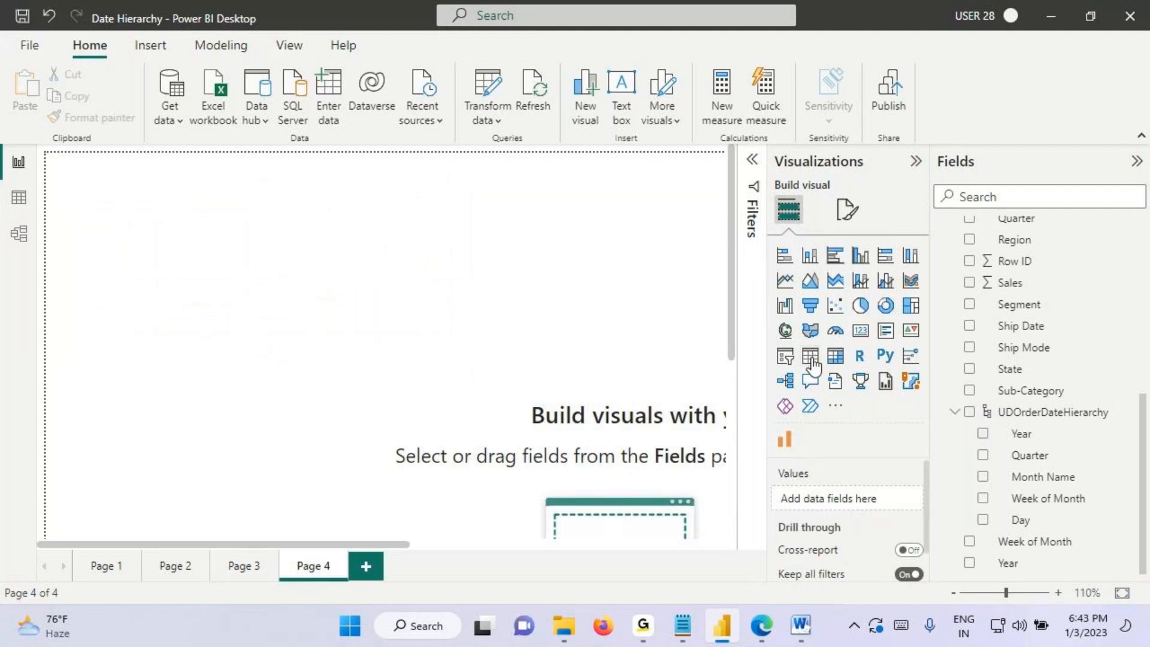
left_click(810, 357)
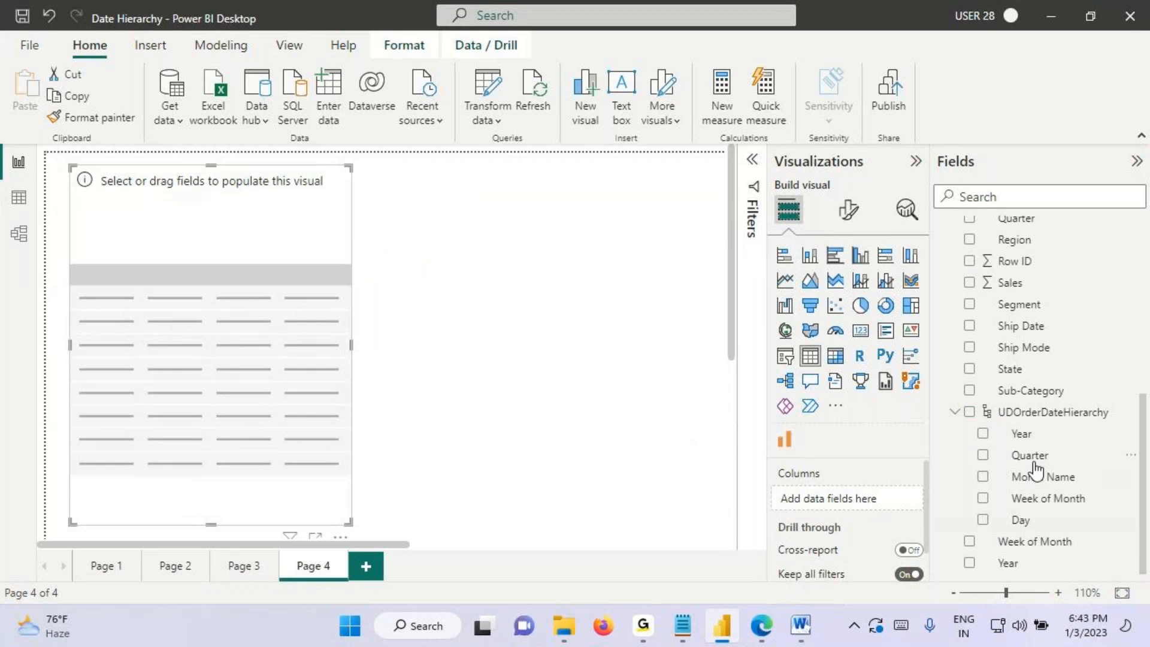
left_click_drag(1003, 412, 206, 339)
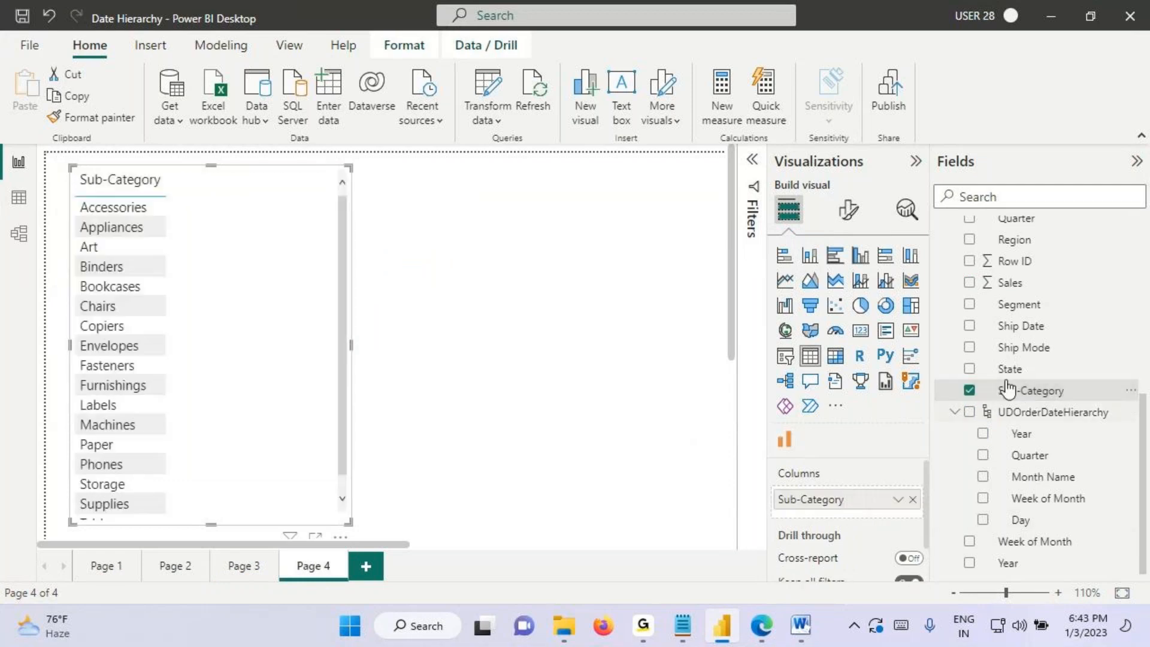
left_click_drag(1012, 285, 257, 293)
scroll(339, 315, "down", 2)
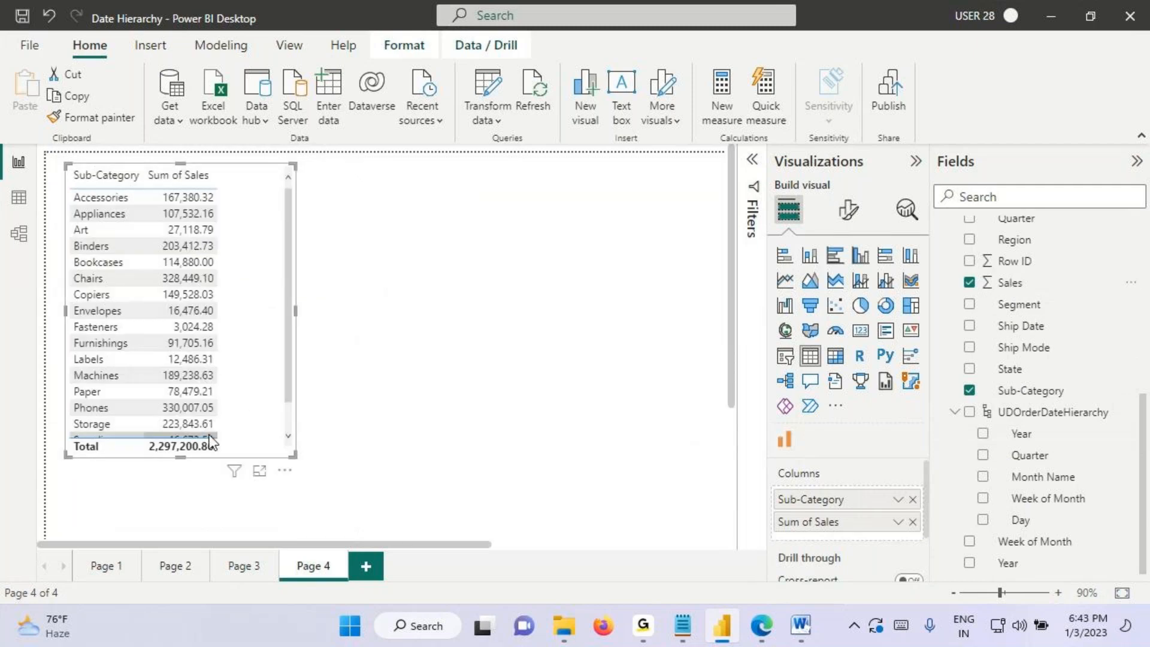
left_click_drag(177, 456, 178, 503)
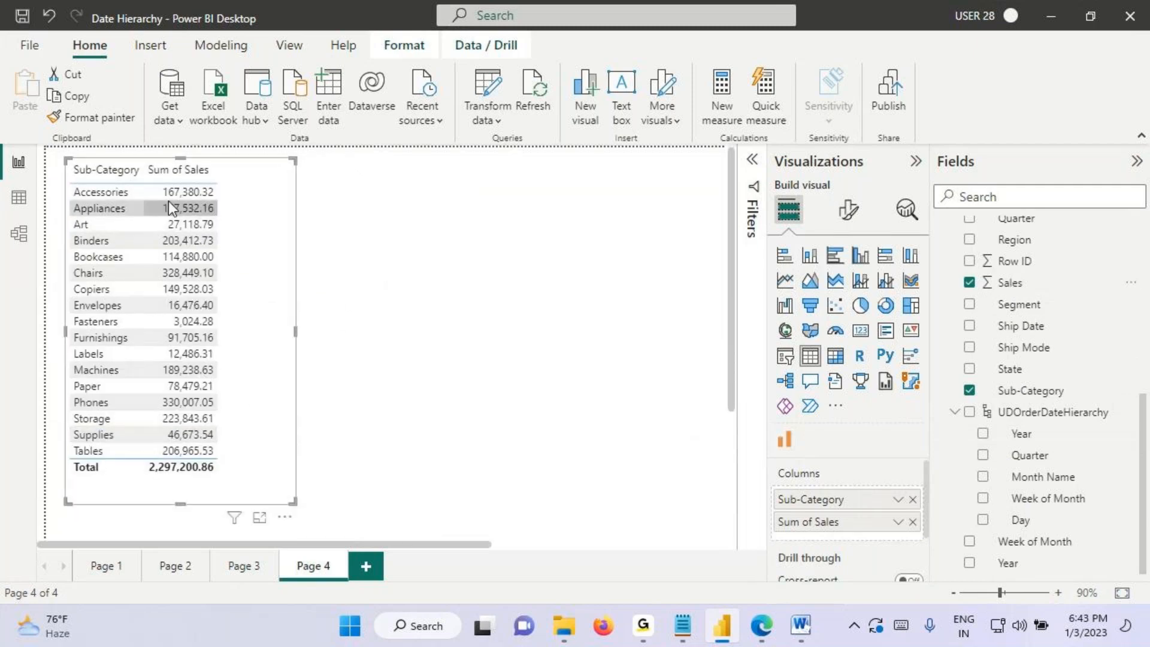
Step: Temporarily outline the Sub-Category table and circle its Sum of Sales values
key("ctrl+2")
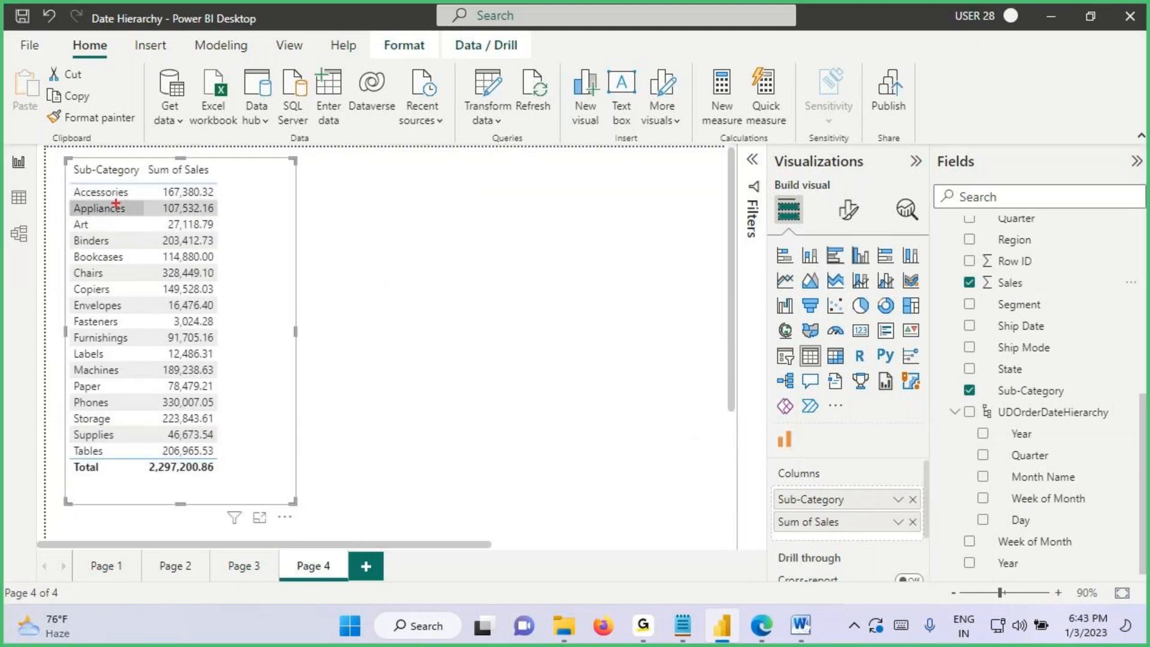
left_click_drag(70, 159, 270, 497)
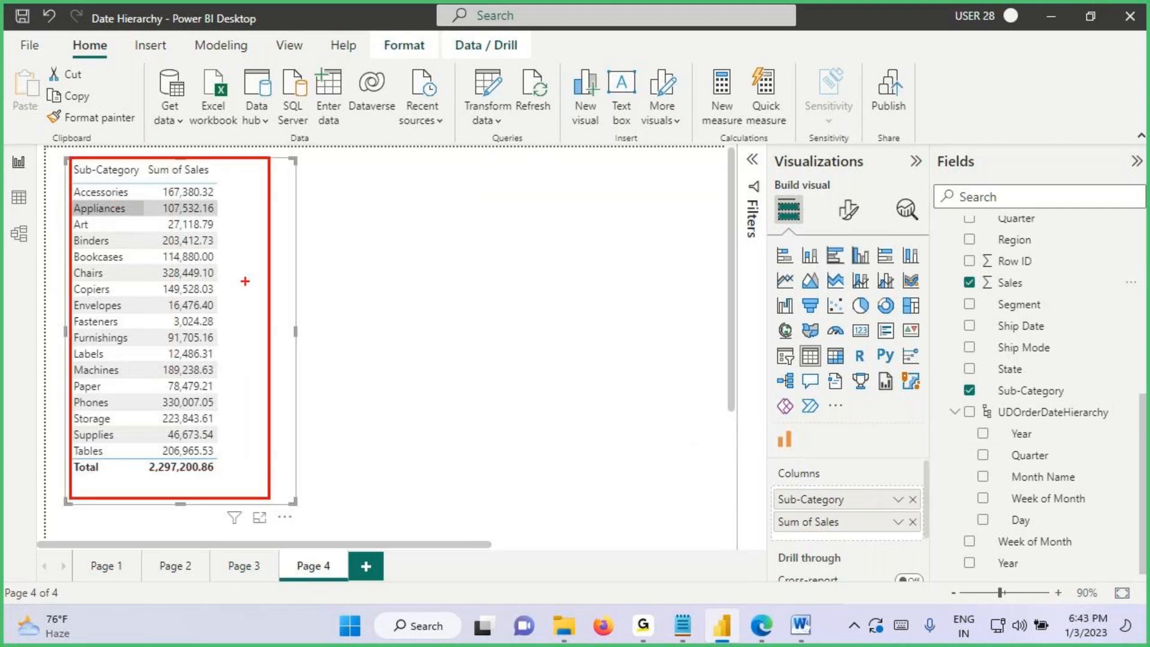
left_click_drag(279, 221, 183, 265)
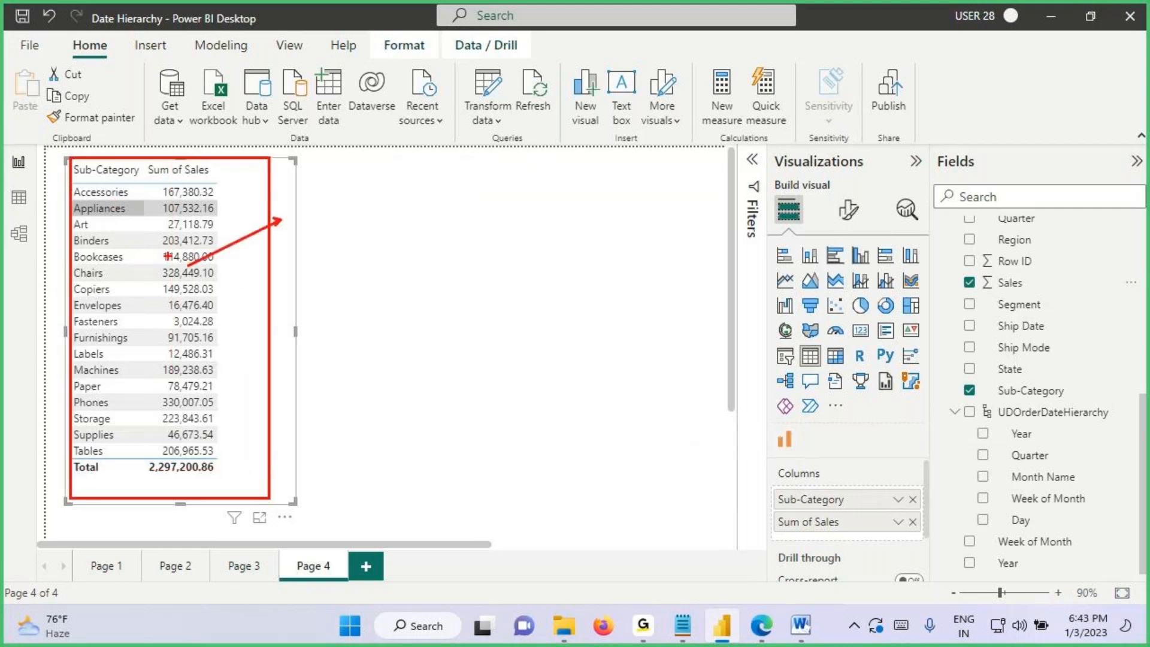
mouse_move(191, 224)
left_mouse_down()
mouse_move(147, 390)
mouse_move(172, 236)
left_mouse_up()
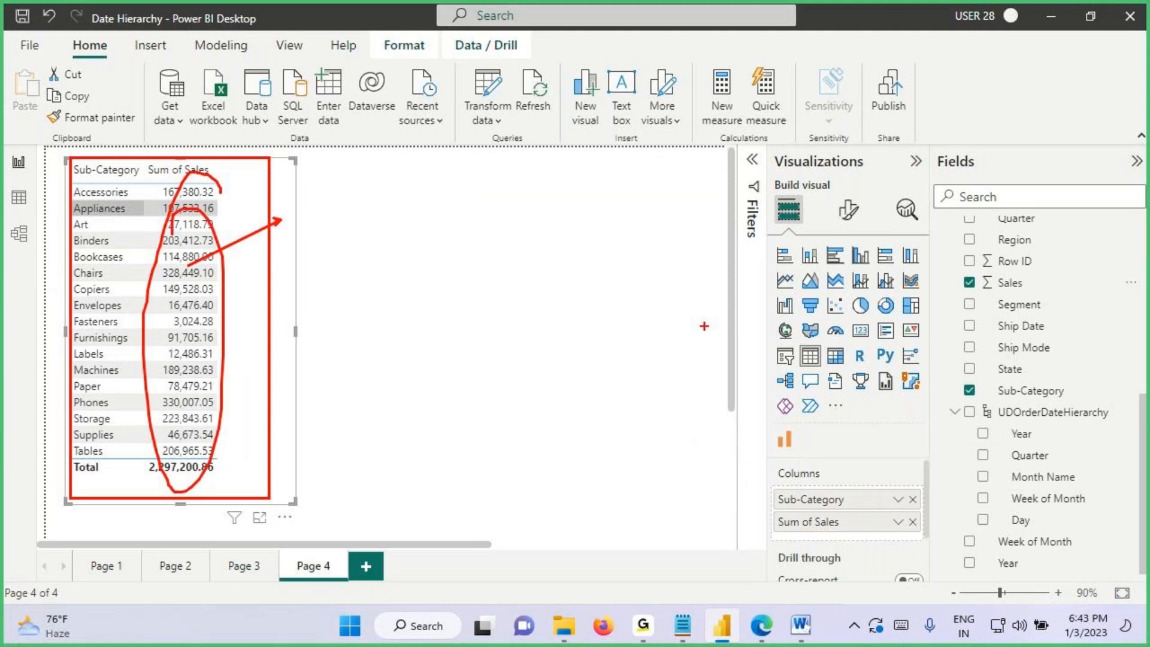
key("Escape")
Step: Change the Sub-Category table to a stacked column chart, trying the stacked bar chart as an alternative
left_click(809, 258)
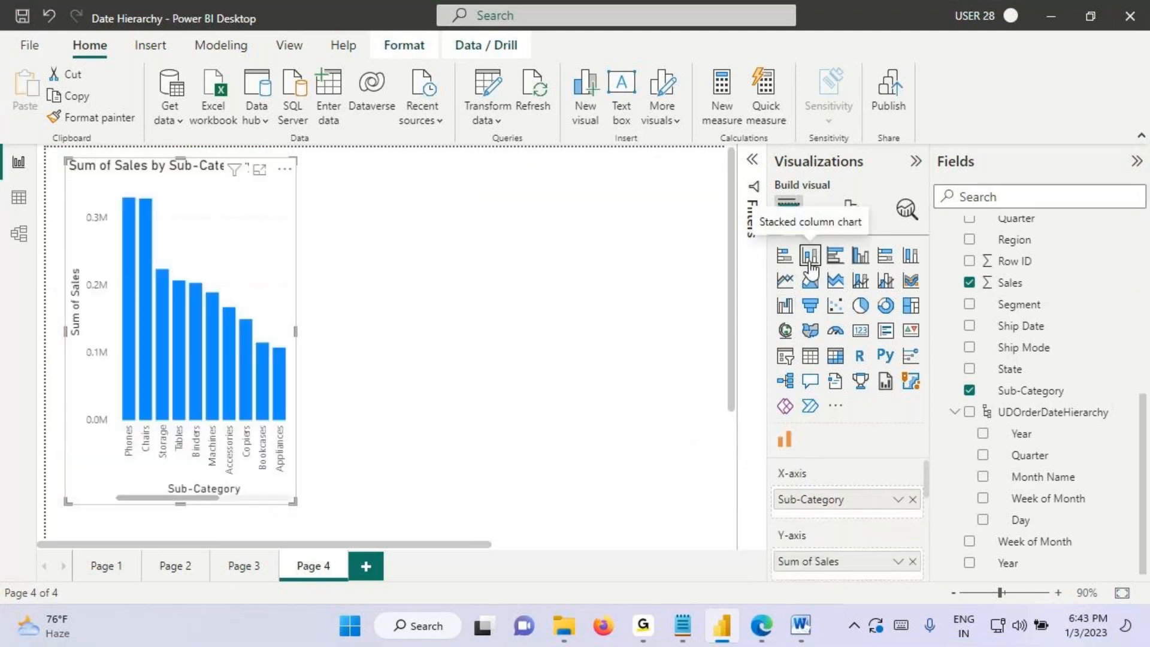
left_click(784, 256)
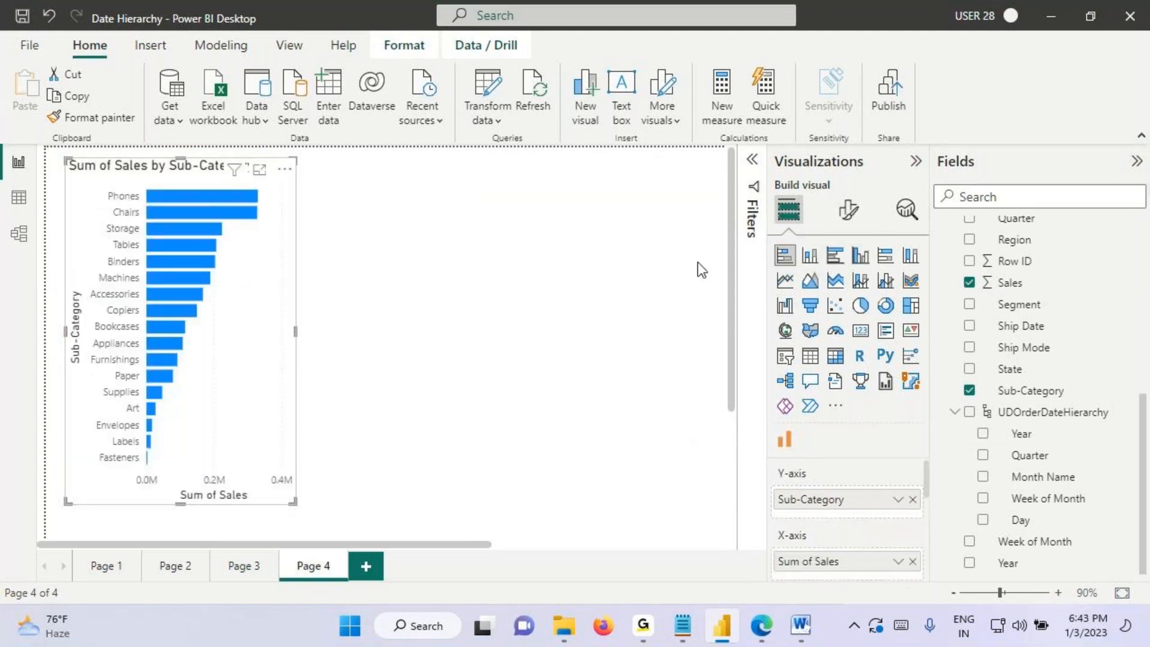
left_click(809, 257)
Step: Widen the Sub-Category column chart to about twice its width and turn on its data labels
left_click_drag(295, 332, 594, 329)
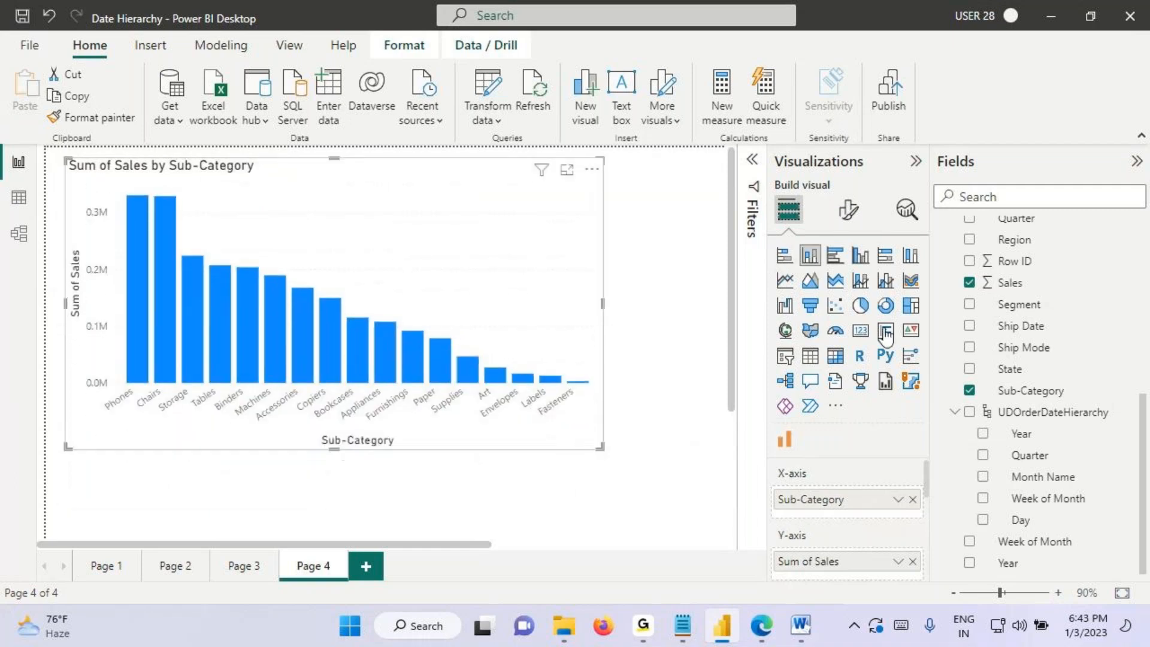
left_click(848, 210)
left_click(901, 491)
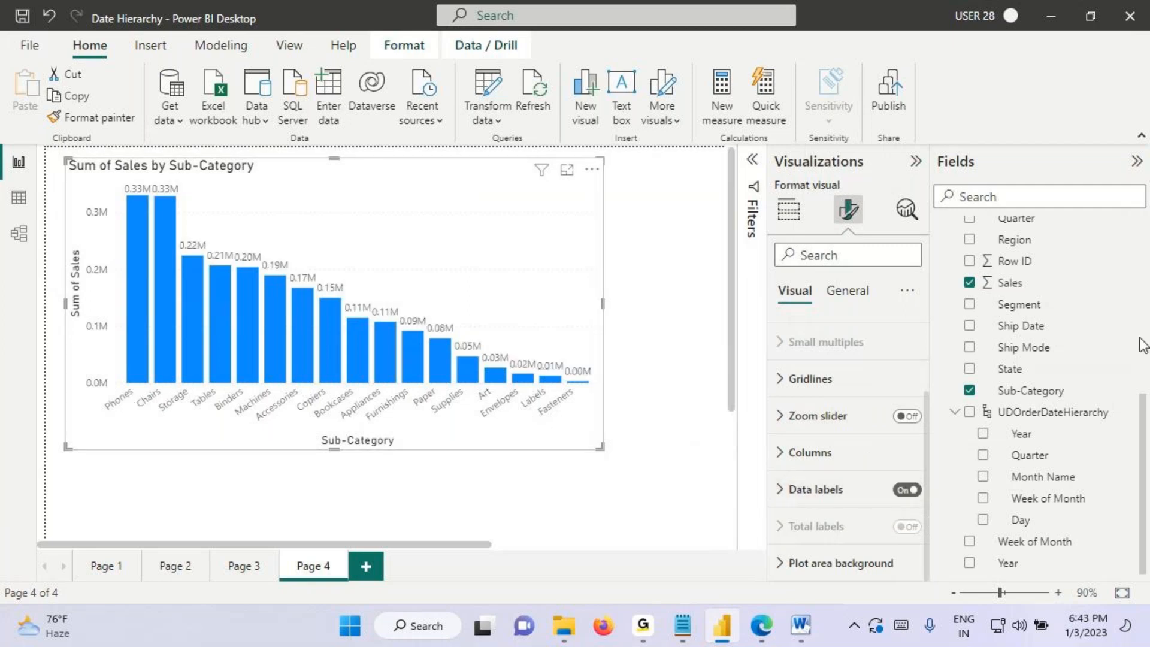
Step: Temporarily mark the list of fields, the column chart and the available visual types
key("ctrl+2")
mouse_move(1079, 245)
left_mouse_down()
mouse_move(1041, 201)
mouse_move(1093, 507)
mouse_move(1044, 221)
left_mouse_up()
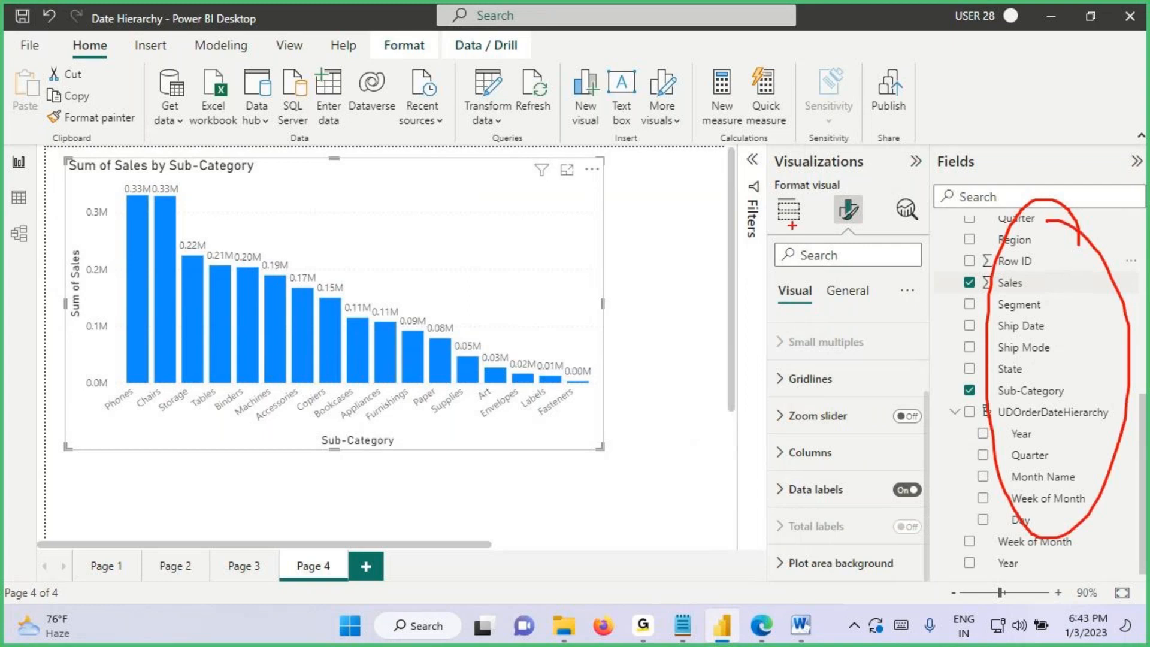
key("Escape")
left_click(788, 210)
key("ctrl+2")
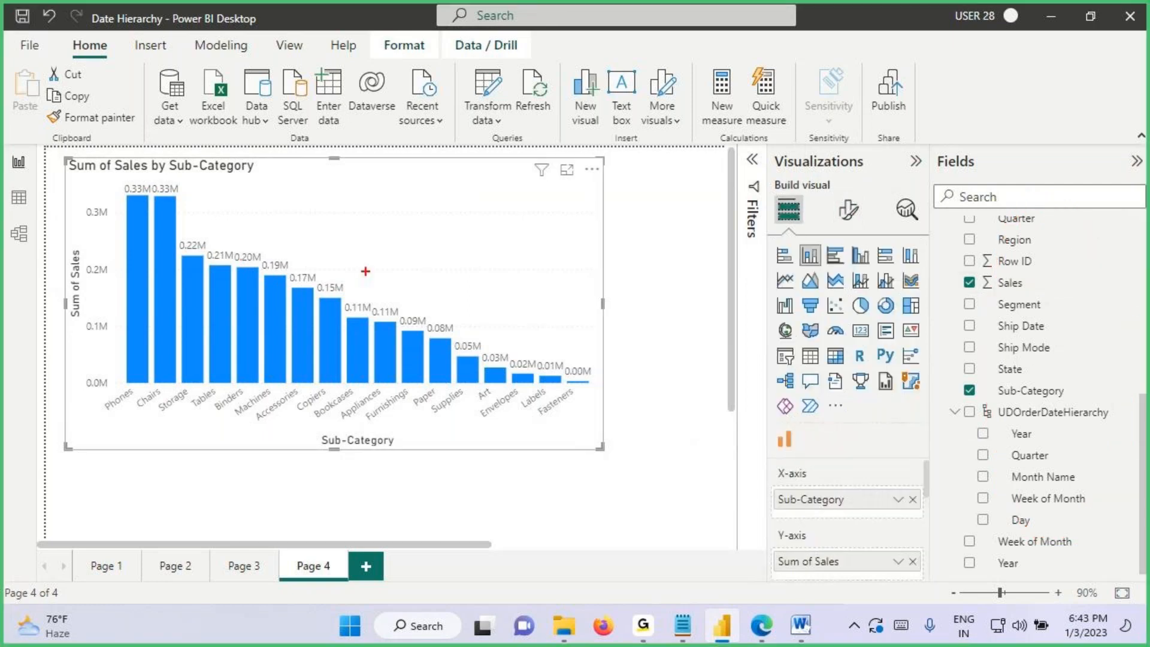
left_click_drag(357, 265, 460, 266)
mouse_move(817, 240)
left_mouse_down()
mouse_move(887, 249)
mouse_move(765, 378)
left_mouse_up()
key("Escape")
Step: Add the line "In Power BI we Can Present the Data in Around 300 Visuals" to the Notepad notes
left_click(684, 627)
left_click(78, 319)
type("In Power BI we Can Per")
key("BackSpace")
type("re")
key("BackSpace")
type("esent the Data in Around 300 Visuals")
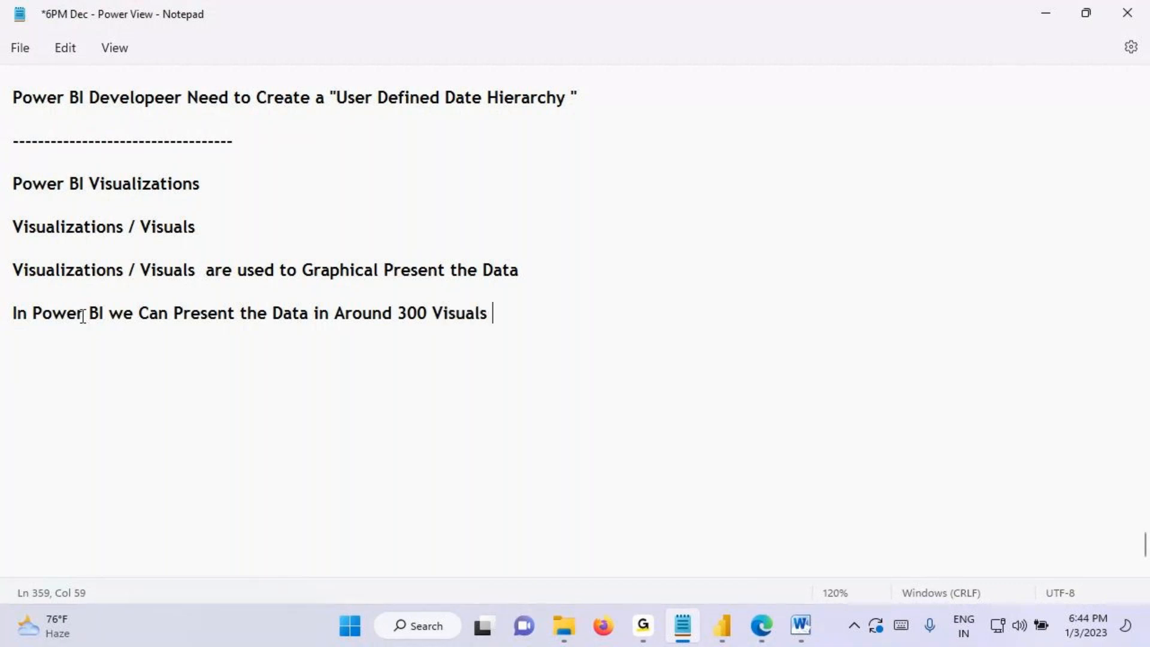
Step: Switch to Power BI Desktop and show the options for getting more visuals, returning to the Notepad notes
left_click(732, 635)
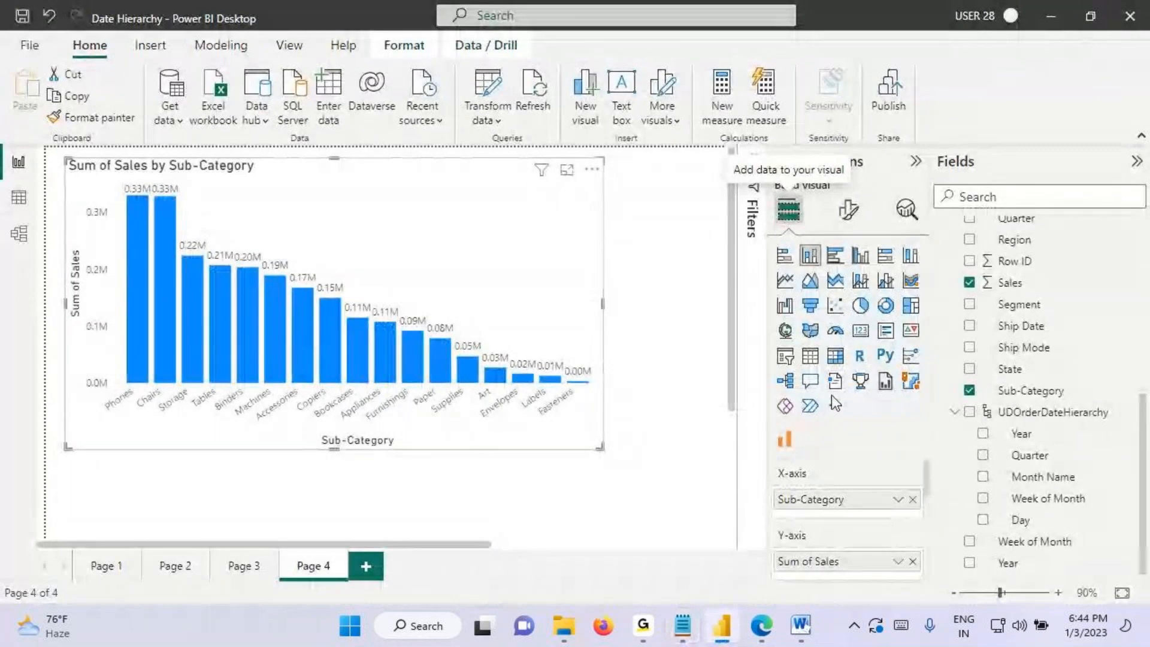
left_click(836, 405)
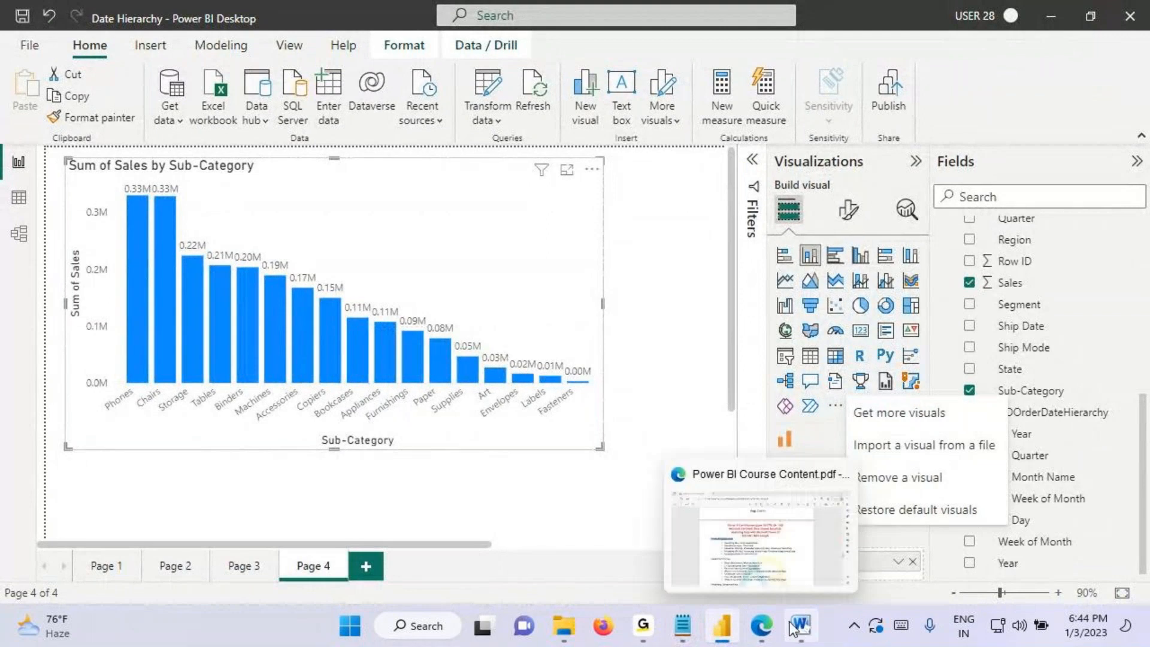
left_click(684, 627)
Step: Add the line "Default Visuals - Which We Commonly used in Projects" below the 300 Visuals note
left_click(122, 356)
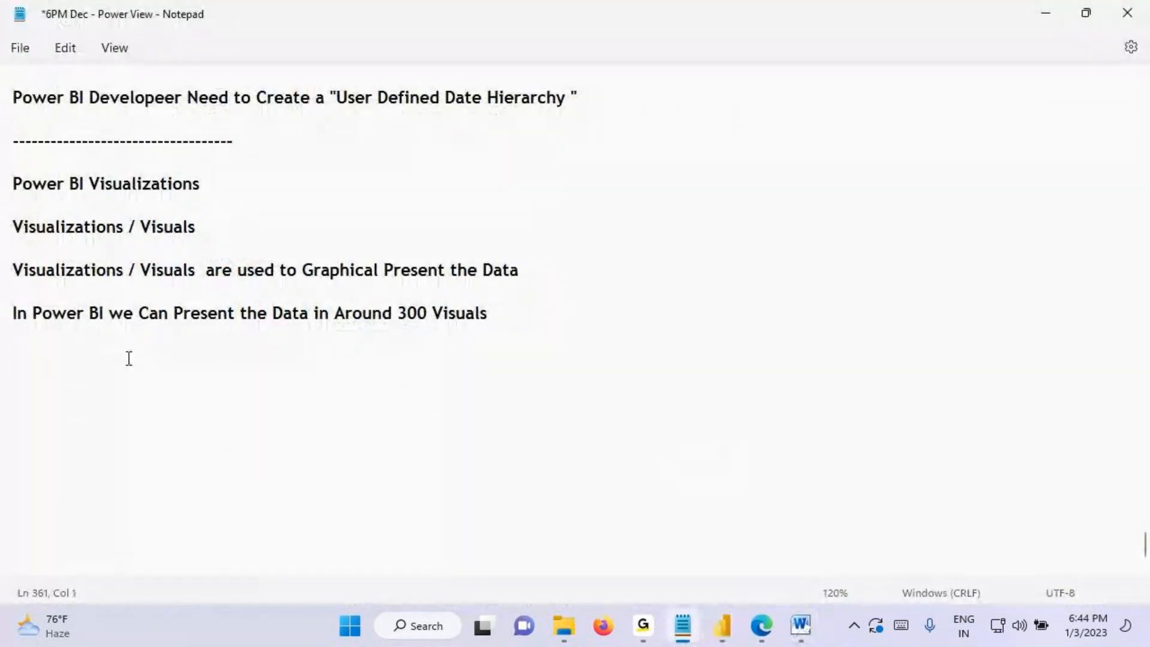
type("Deg")
key("BackSpace")
type("fault Visuals  - Wich we")
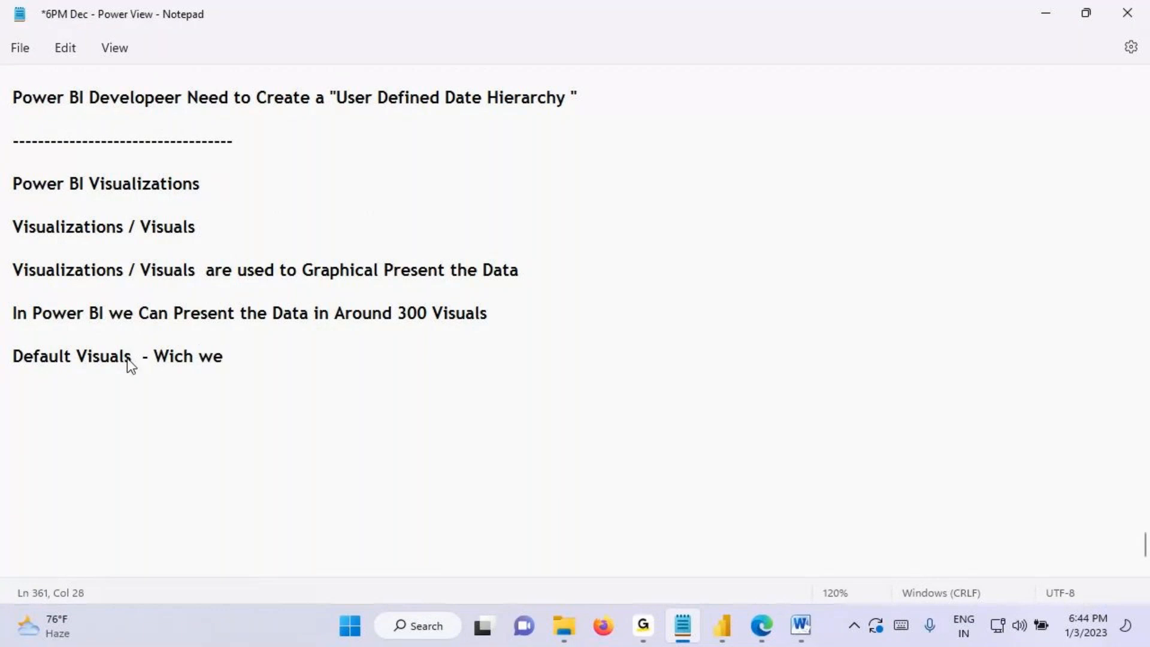
key("BackSpace")
key("BackSpace")
key("BackSpace")
key("BackSpace")
type("hich W")
key("BackSpace")
type("e Commonly Is")
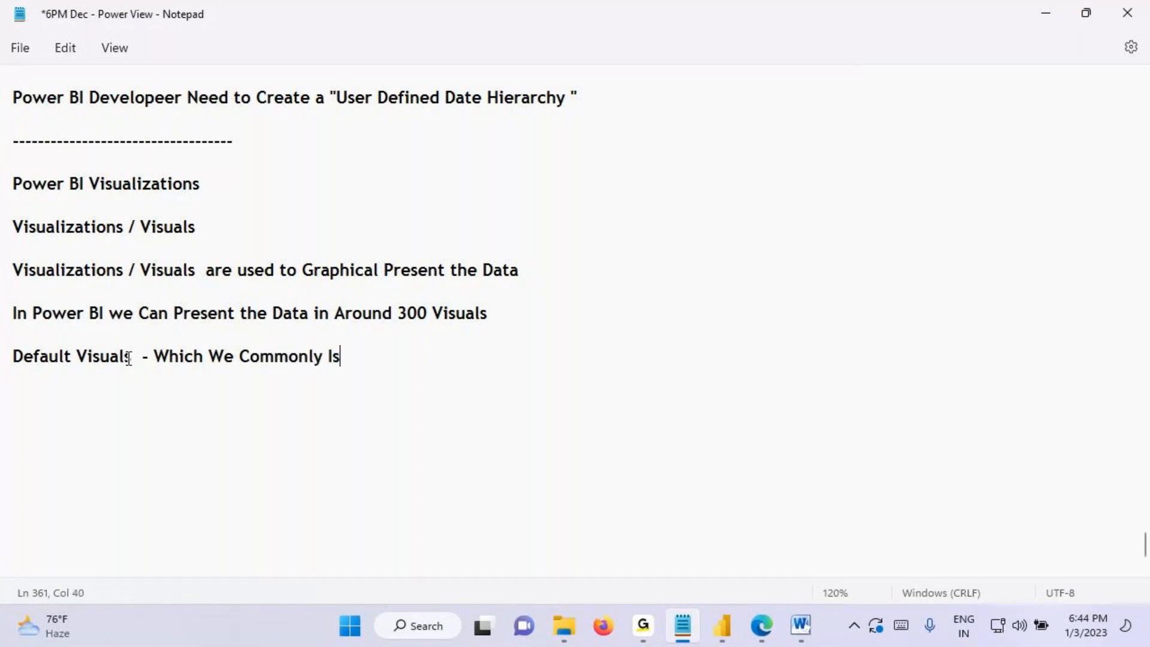
key("BackSpace")
key("BackSpace")
type("used in Projects")
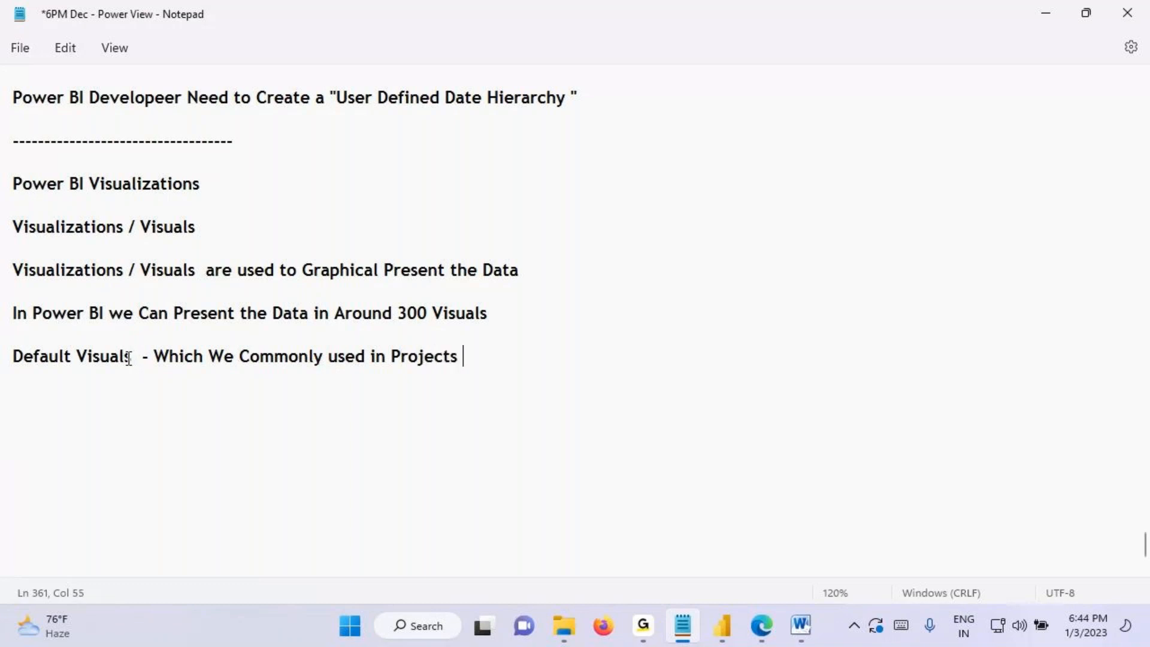
Step: Add the line "Custom Visuals - Which we Rarely Used in Projects" directly under the Default Visuals line
key("Return")
type("Custom Visuals ")
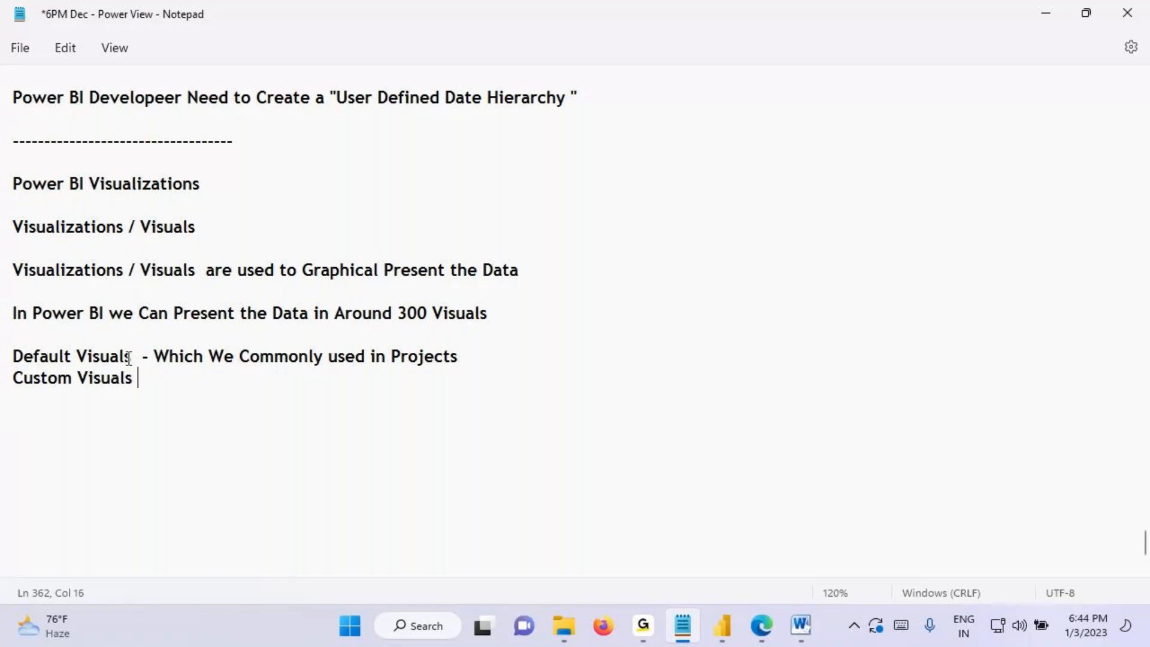
type("- Which we Ra")
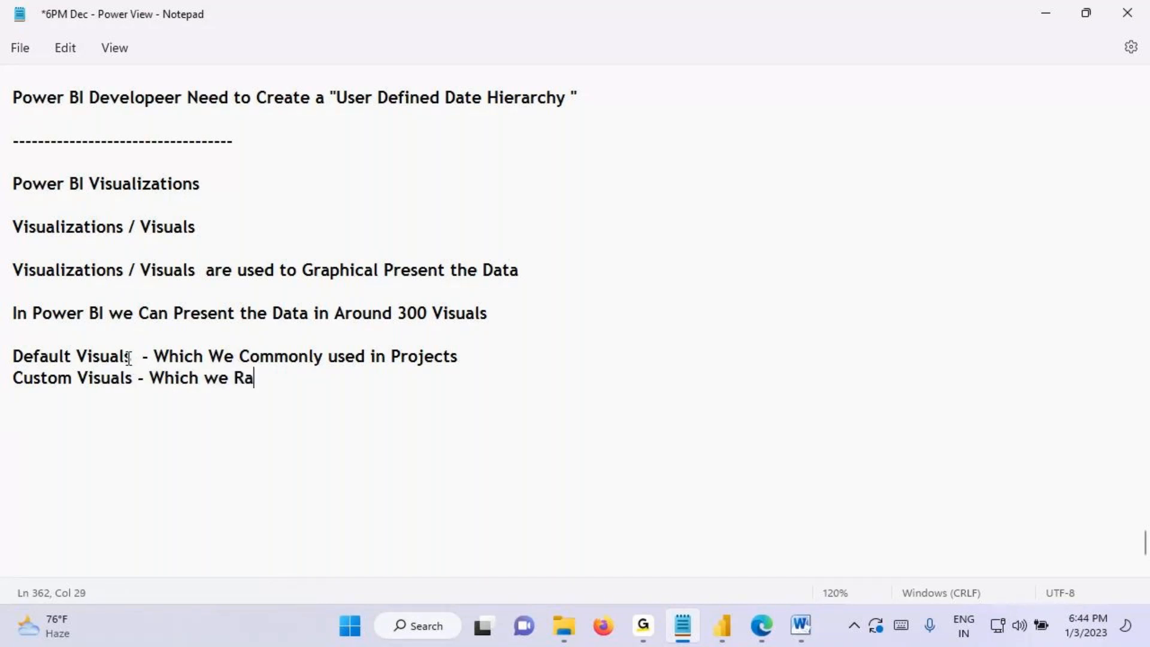
type("rely Used in Pr")
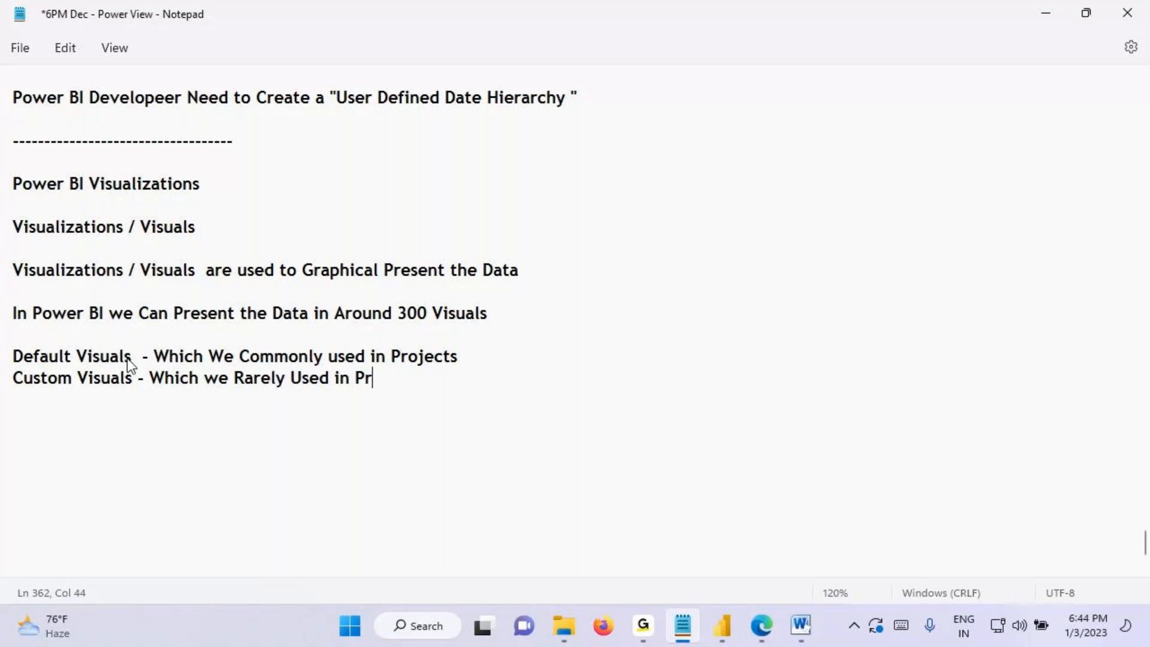
type("ojects")
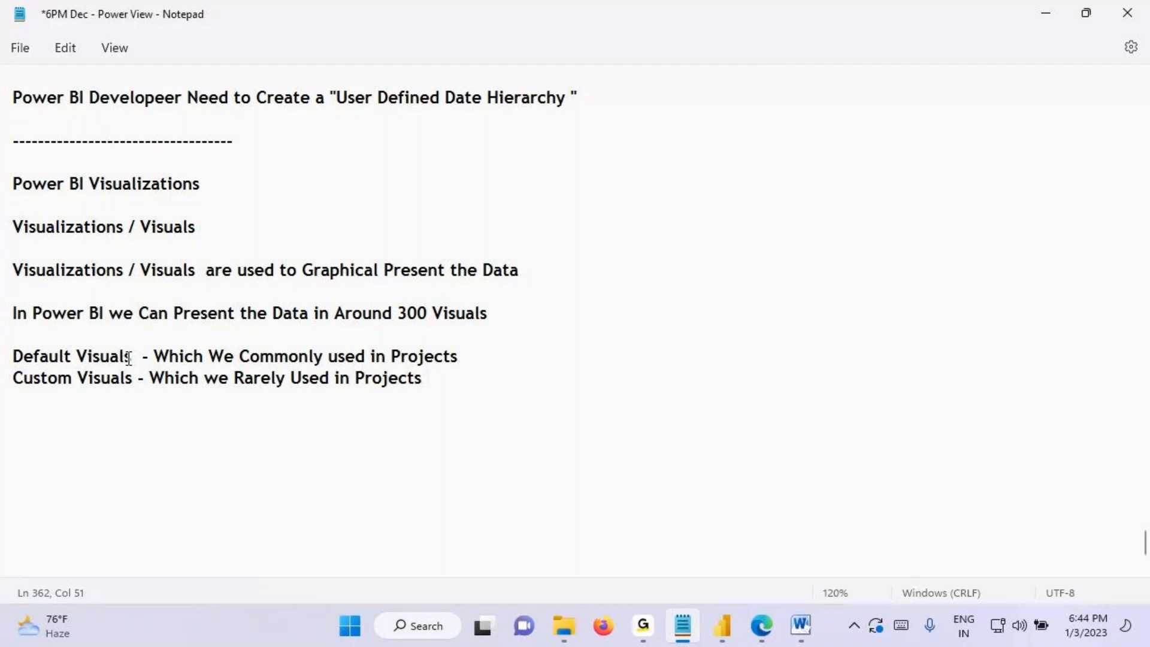
Step: Switch to the Power BI Architecture document in Word and temporarily mark the path from Data Sources and SQL Server to Reports / Visuals
left_click(726, 626)
left_click(800, 625)
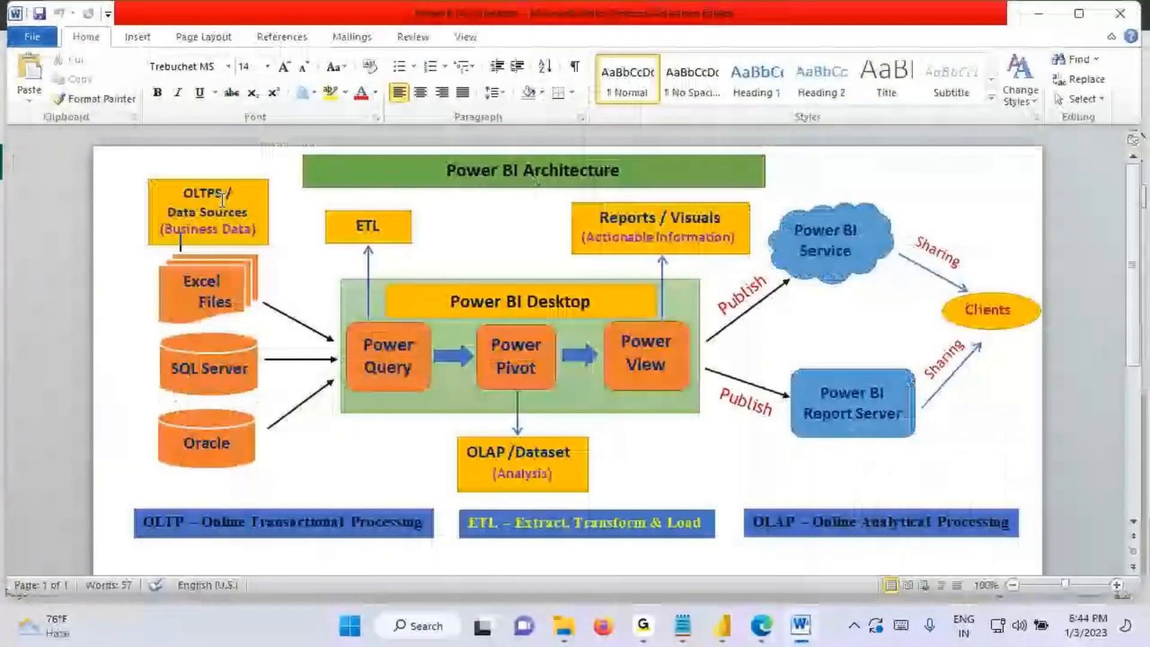
key("ctrl+2")
mouse_move(156, 208)
left_mouse_down()
mouse_move(272, 221)
mouse_move(72, 269)
mouse_move(124, 399)
mouse_move(137, 399)
left_mouse_up()
mouse_move(648, 166)
left_mouse_down()
mouse_move(642, 193)
mouse_move(667, 178)
mouse_move(686, 192)
left_mouse_up()
left_click_drag(670, 176, 706, 158)
left_click_drag(665, 232, 709, 230)
left_click_drag(609, 228, 646, 225)
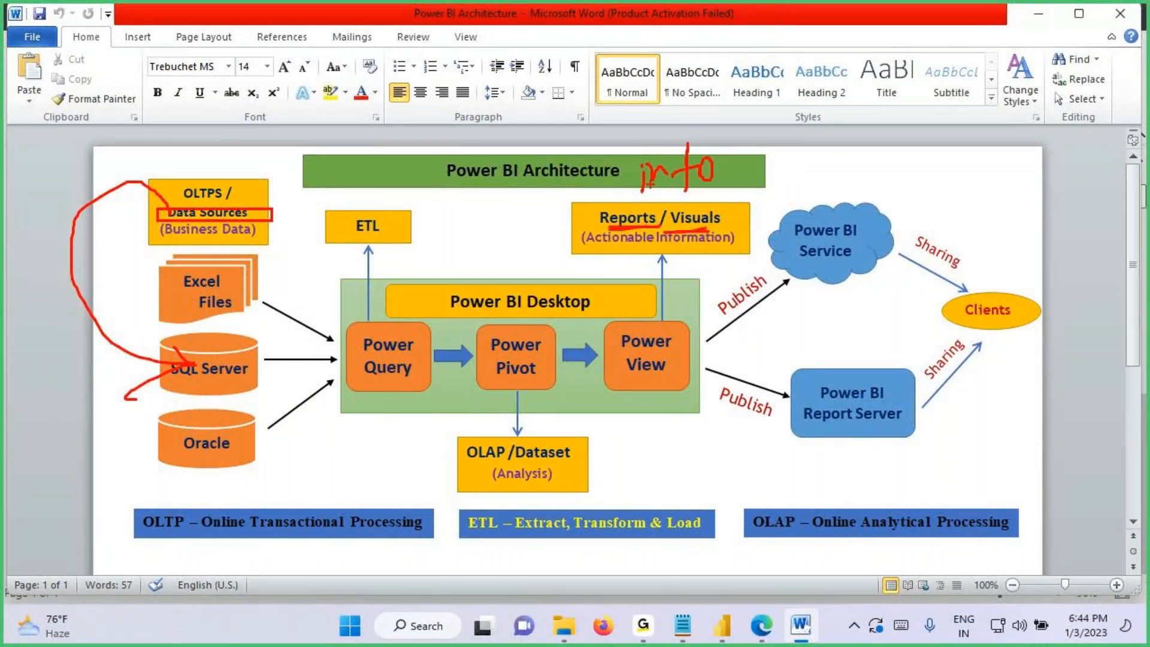
mouse_move(689, 89)
left_mouse_down()
mouse_move(704, 85)
mouse_move(715, 112)
mouse_move(788, 112)
left_mouse_up()
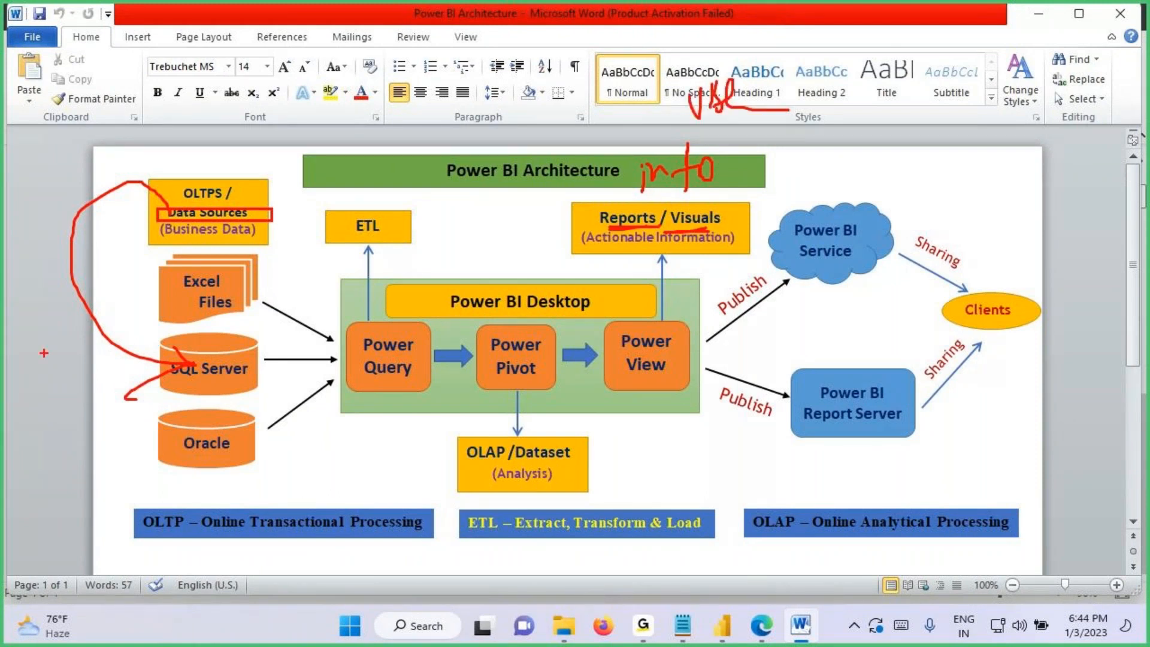
mouse_move(240, 335)
left_mouse_down()
mouse_move(218, 329)
mouse_move(599, 159)
mouse_move(622, 174)
mouse_move(588, 197)
left_mouse_up()
mouse_move(654, 137)
left_mouse_down()
mouse_move(764, 193)
mouse_move(636, 141)
left_mouse_up()
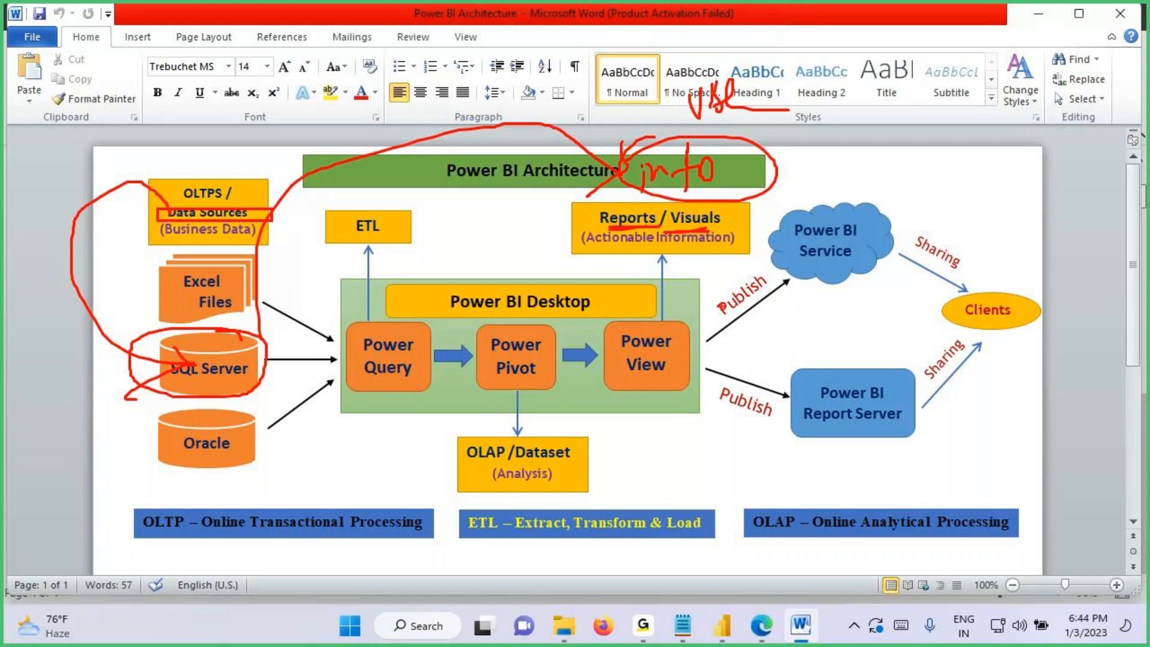
Step: Switch back to Notepad and add the line "Create a Visual to Show Year wise Sales" below the Custom Visuals line
key("alt+Tab")
type("Y")
key("BackSpace")
type("Create a Visual to")
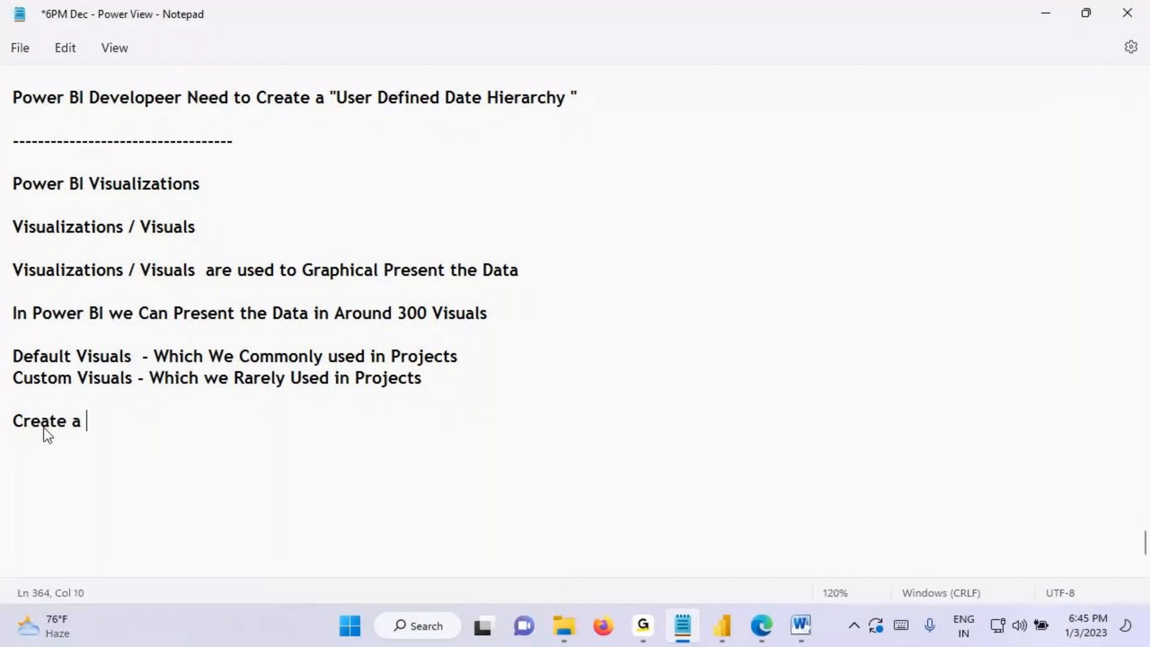
type(" S")
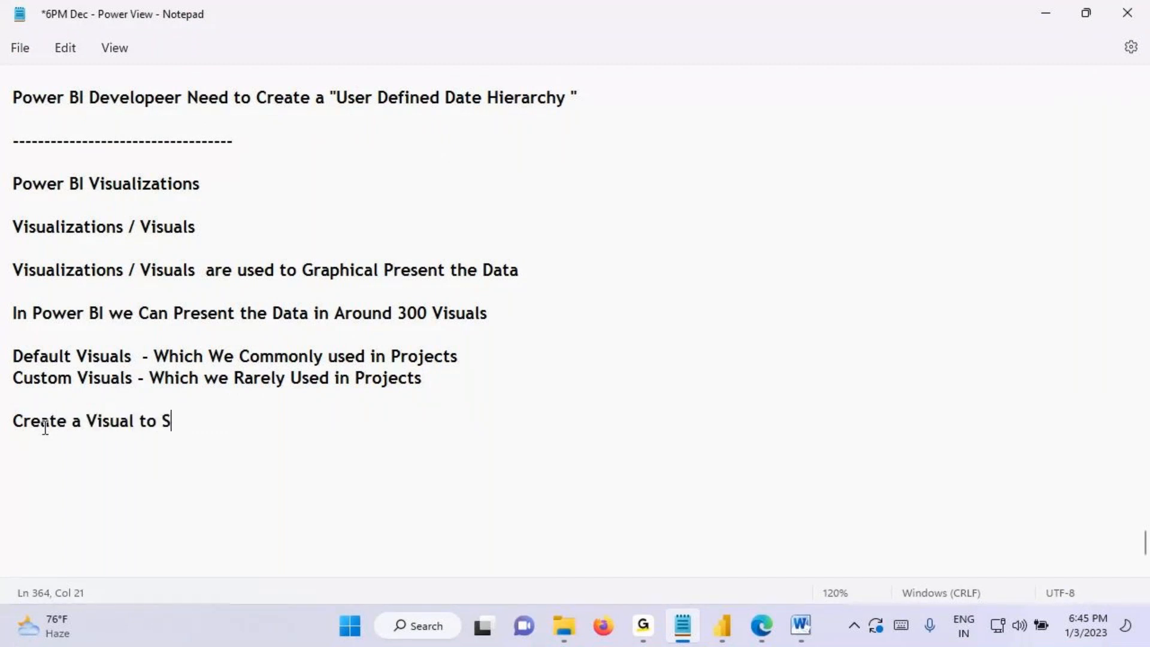
type("how Year w")
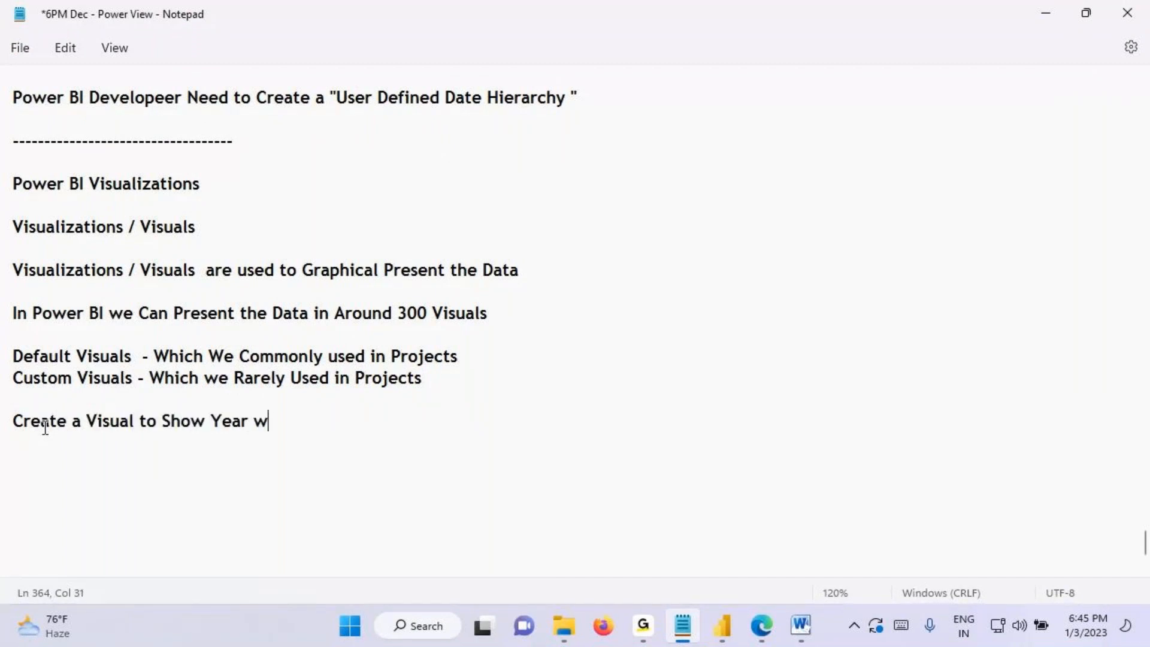
type("ise Sales")
Step: Temporarily mark "Year wise Sales" in the notes with a box and an arrow
key("ctrl+2")
mouse_move(199, 406)
left_mouse_down()
mouse_move(343, 431)
mouse_move(419, 419)
mouse_move(395, 458)
left_mouse_up()
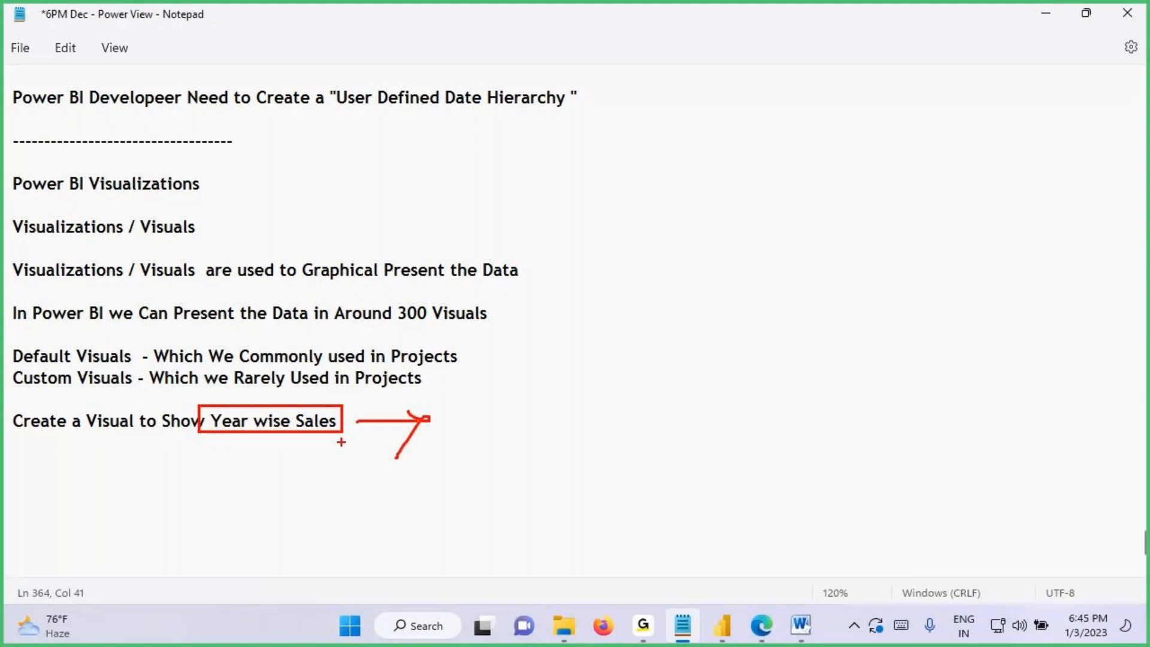
left_click_drag(353, 414, 432, 418)
mouse_move(421, 402)
left_mouse_down()
mouse_move(438, 415)
mouse_move(380, 452)
left_mouse_up()
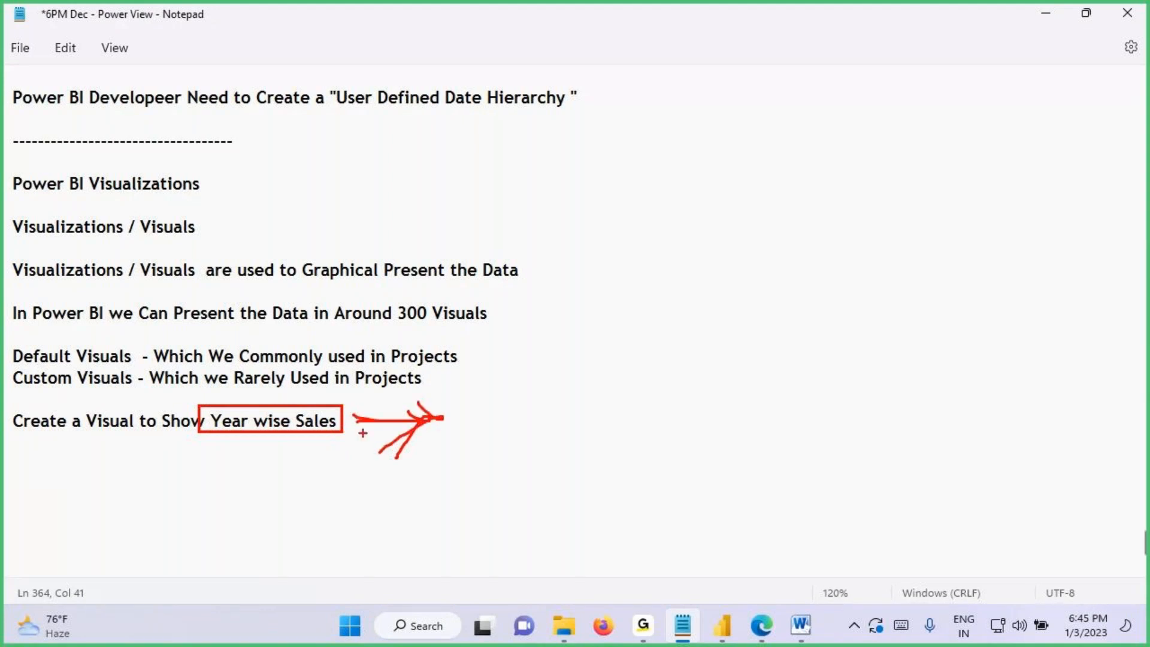
key("Escape")
Step: Complete the Year wise Sales line with "- Line Chart"
type("- ")
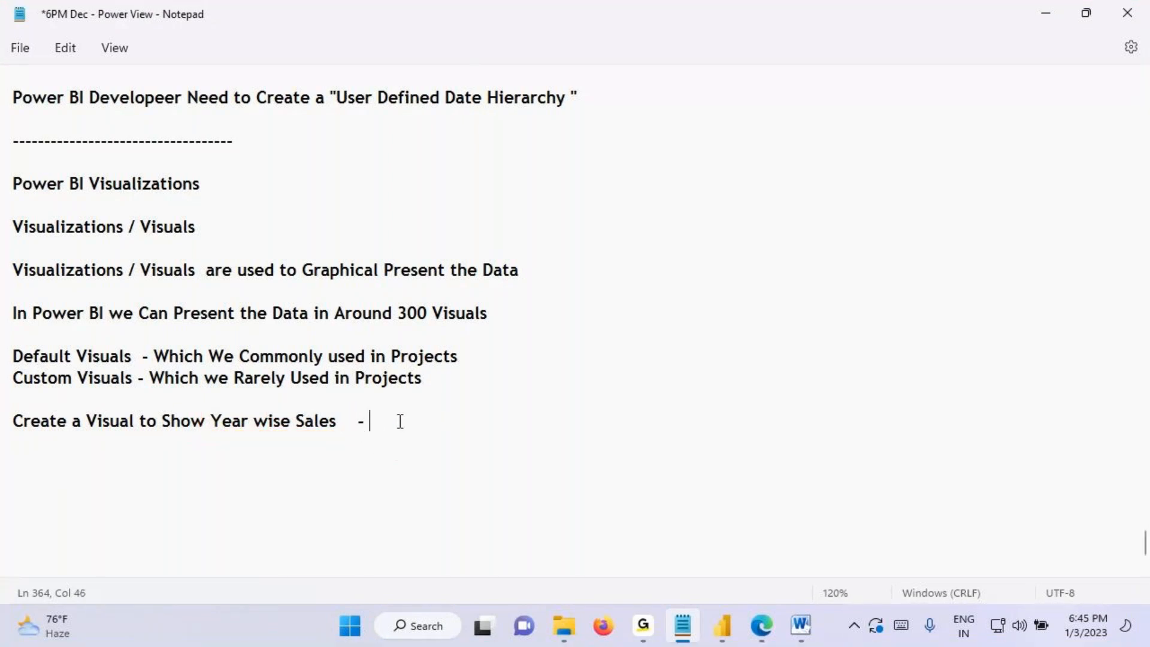
type("Line Chart")
left_click_drag(365, 423, 501, 429)
Step: Copy "Create a Visual to Show" onto a new line and finish it with "State wise Sales"
left_click_drag(20, 423, 209, 421)
key("ctrl+c")
left_click(113, 443)
key("ctrl+v")
type("Satte")
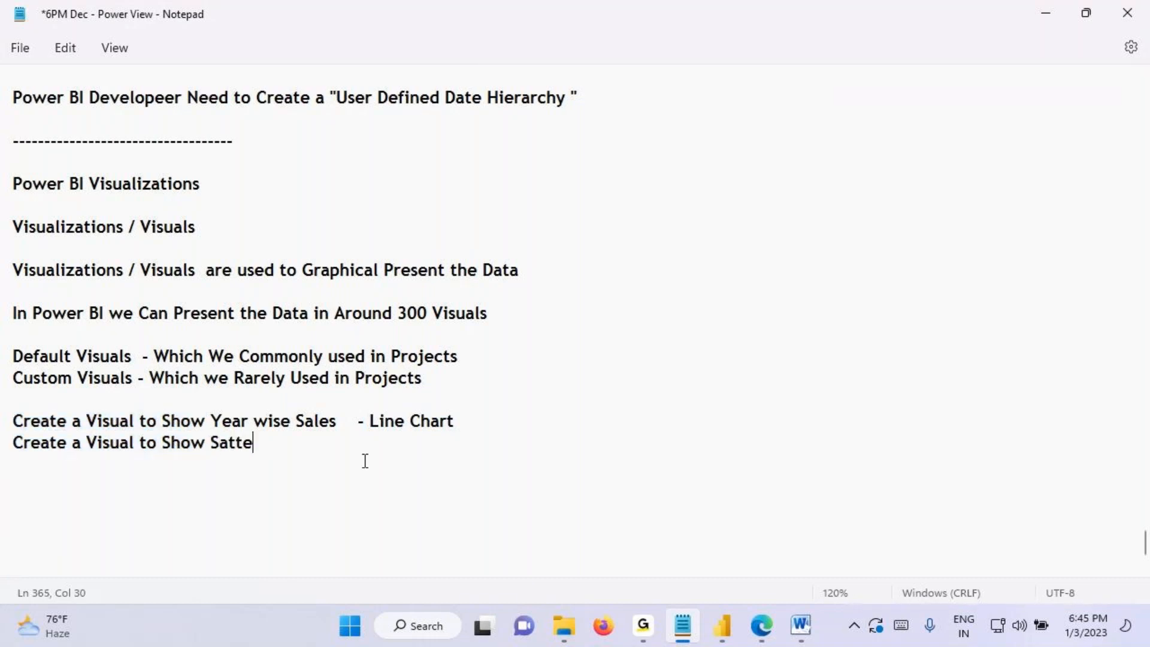
key("BackSpace")
key("BackSpace")
key("BackSpace")
key("BackSpace")
type("tate wise Sales")
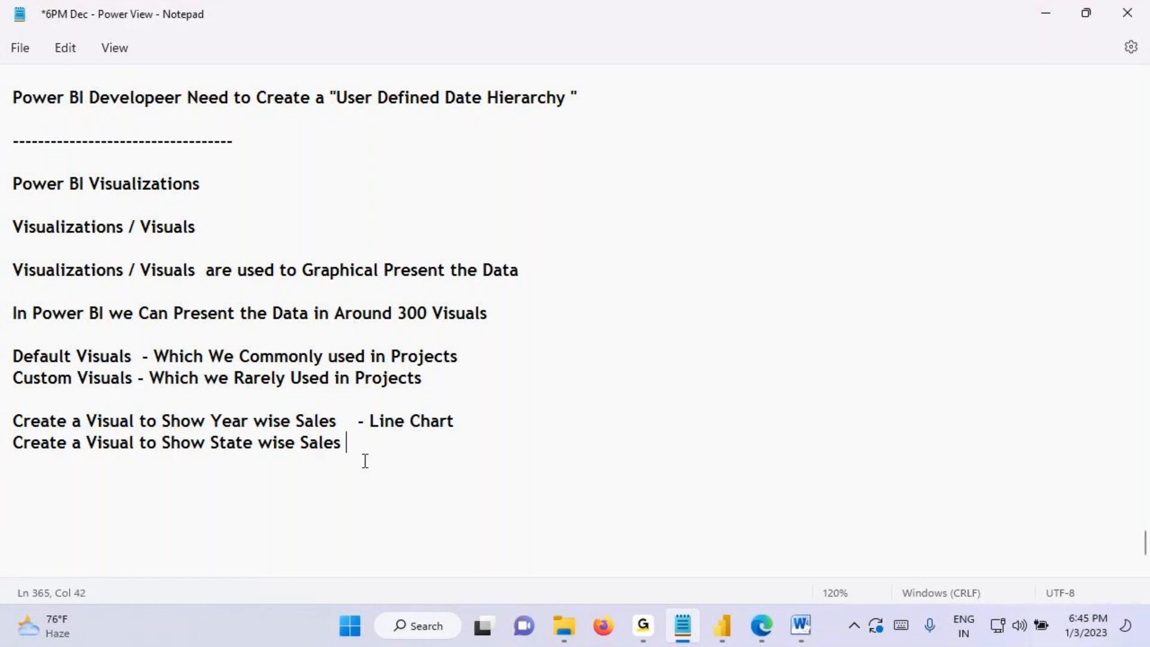
Step: Switch to Power BI Desktop, close the list of more-visuals options and temporarily mark the available visual types
left_click(722, 626)
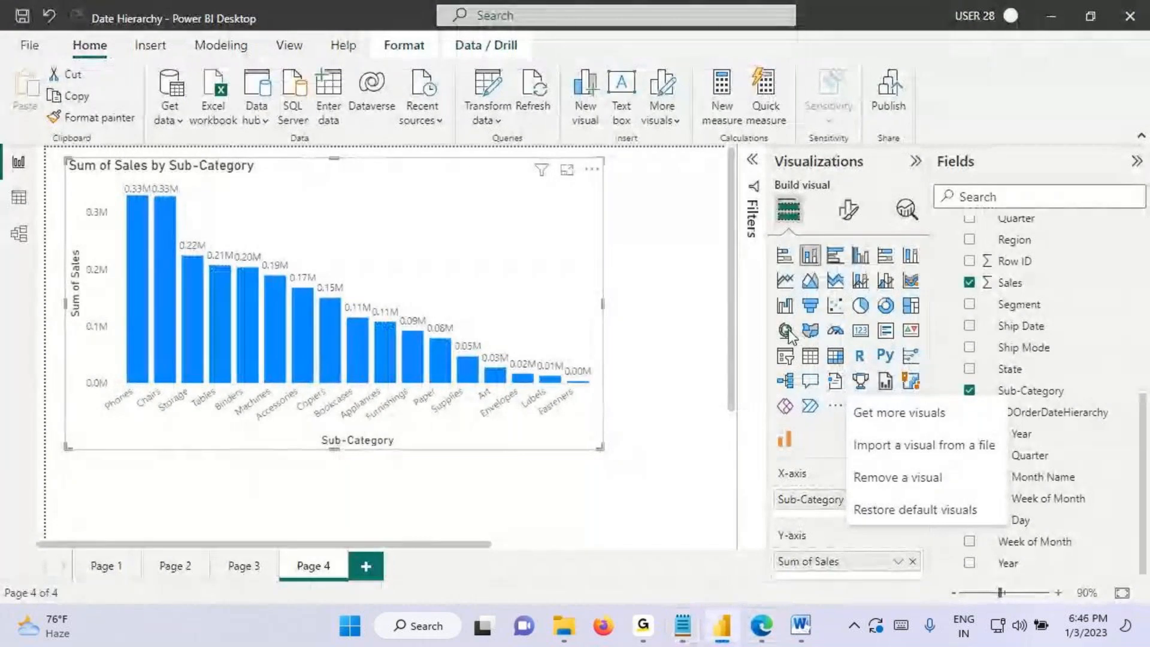
left_click(761, 339)
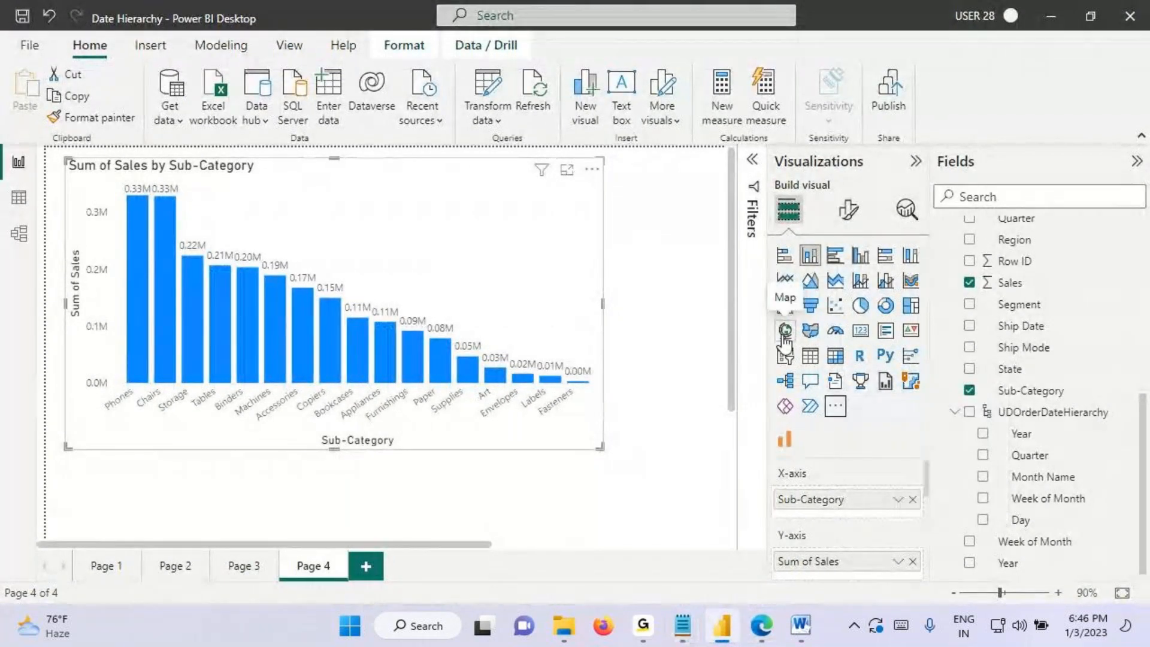
left_click_drag(751, 209, 957, 412)
mouse_move(924, 291)
left_mouse_down()
mouse_move(746, 321)
mouse_move(735, 270)
left_mouse_up()
key("Escape")
Step: Back in Notepad, temporarily mark "State wise Sales" and complete that line with "- Map Visual"
left_click(684, 629)
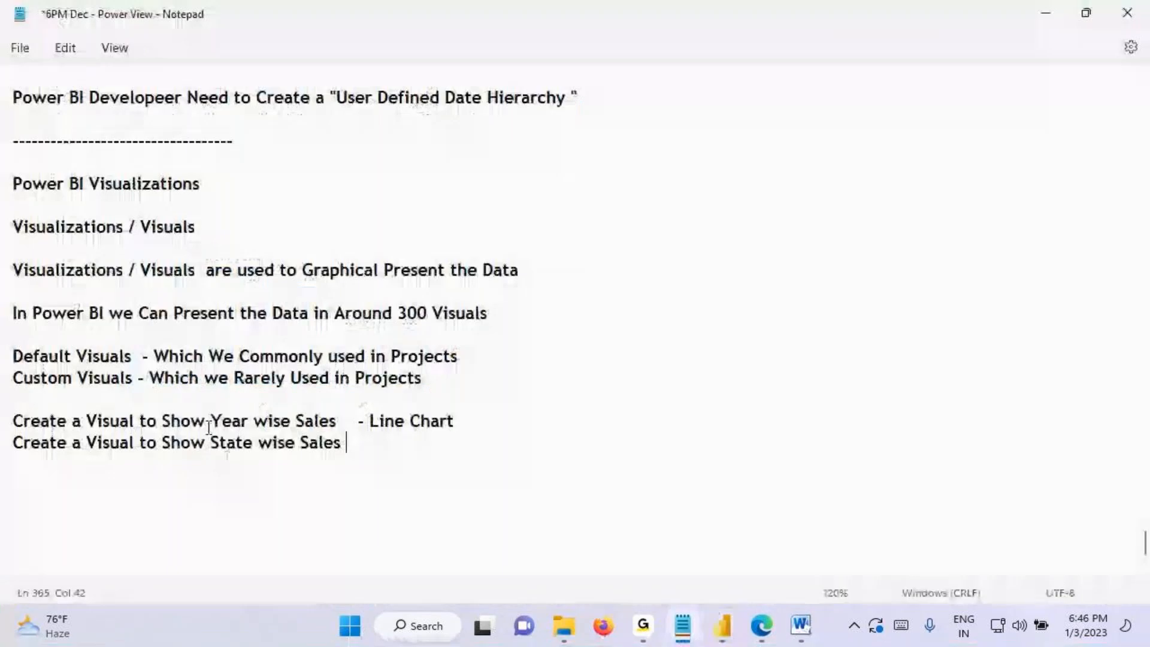
key("ctrl+2")
mouse_move(213, 432)
left_mouse_down()
mouse_move(347, 459)
mouse_move(402, 445)
left_mouse_up()
left_click_drag(400, 446, 373, 487)
left_click_drag(368, 446, 400, 444)
key("Escape")
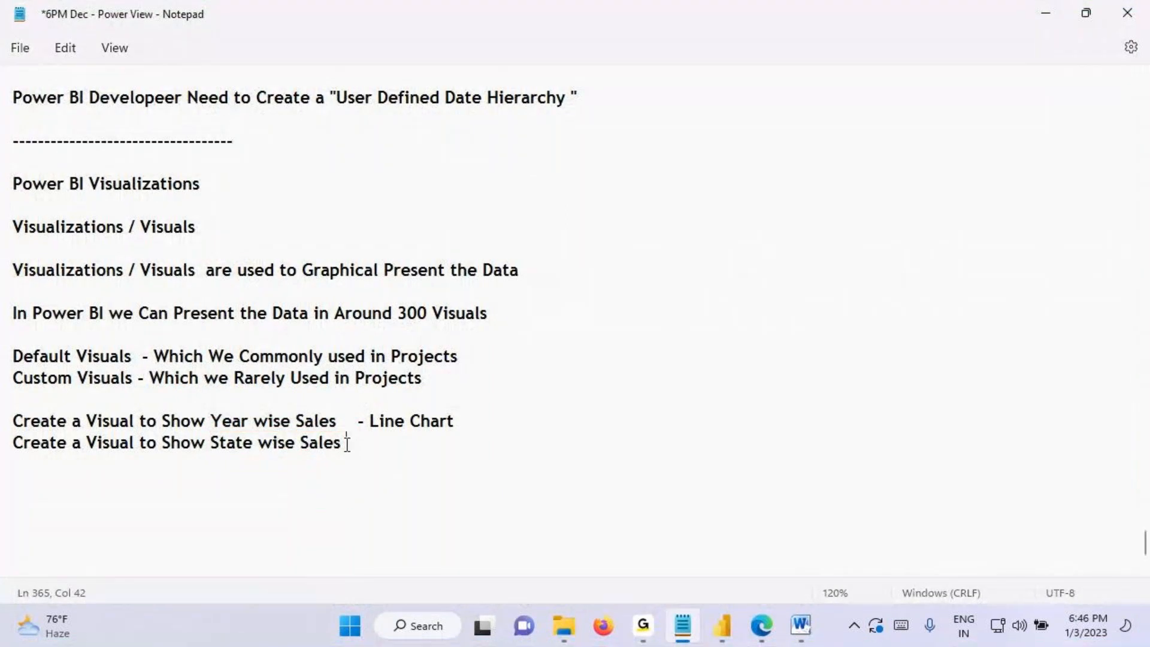
type("- Map Visuals")
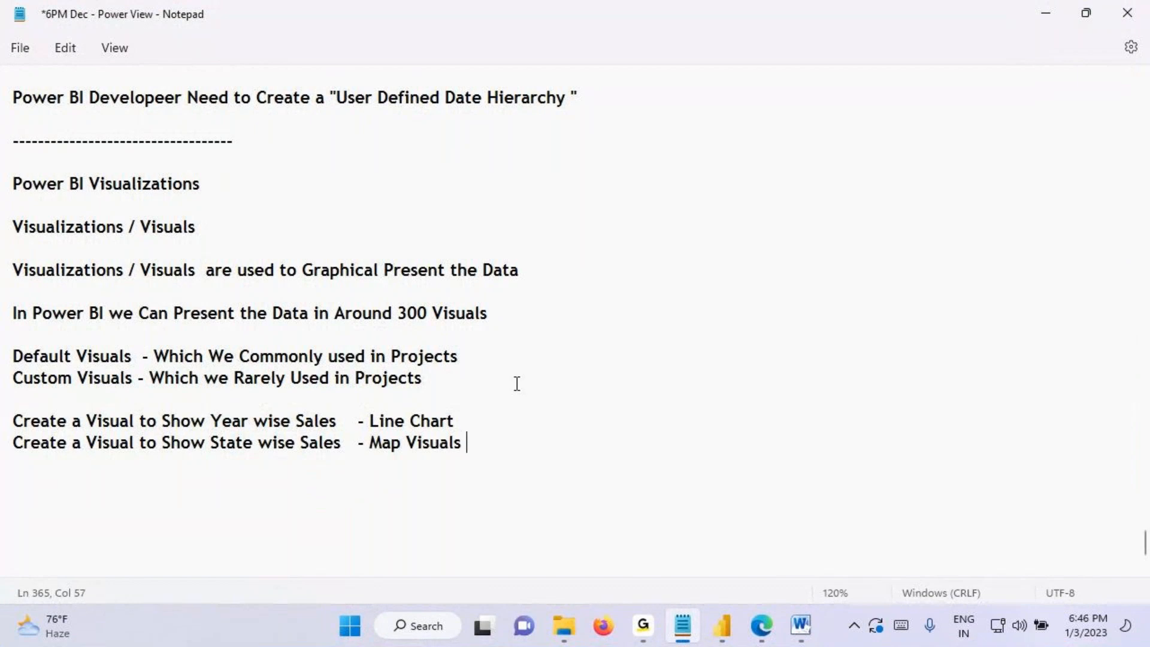
key("BackSpace")
Step: Add the line "Create a Visual to Show Category wise Sales - Pie Chart", reusing the copied opening words, and select the three example lines
key("Return")
key("ctrl+v")
type("Categoery")
key("BackSpace")
key("BackSpace")
key("BackSpace")
type("r")
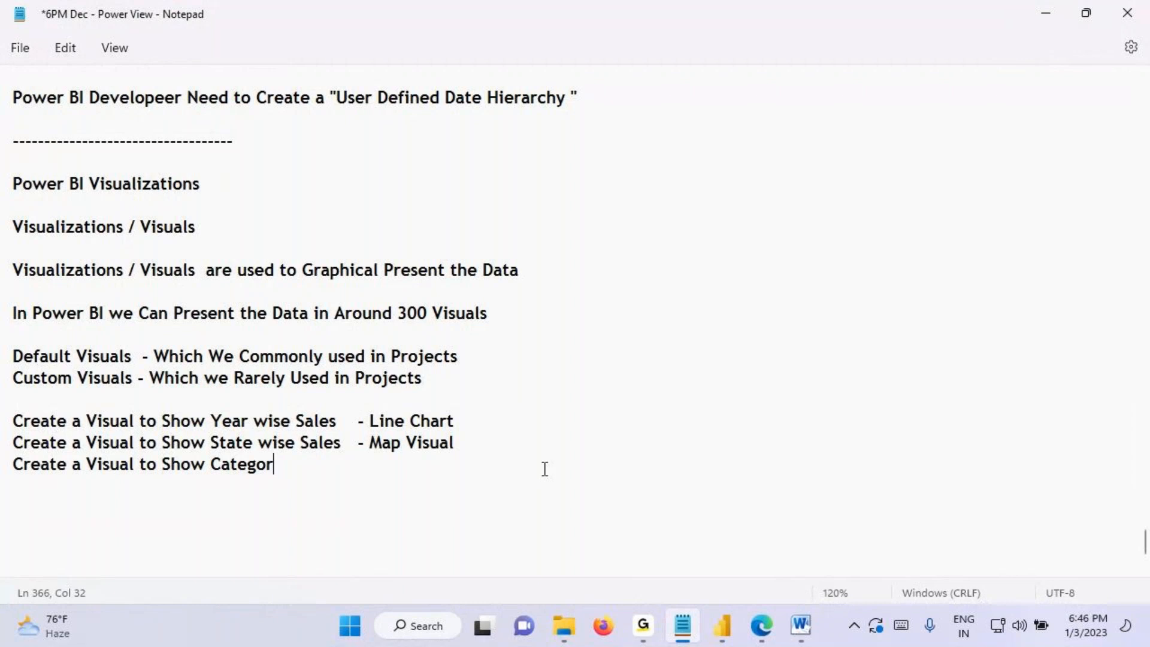
type("y wise Sales - ")
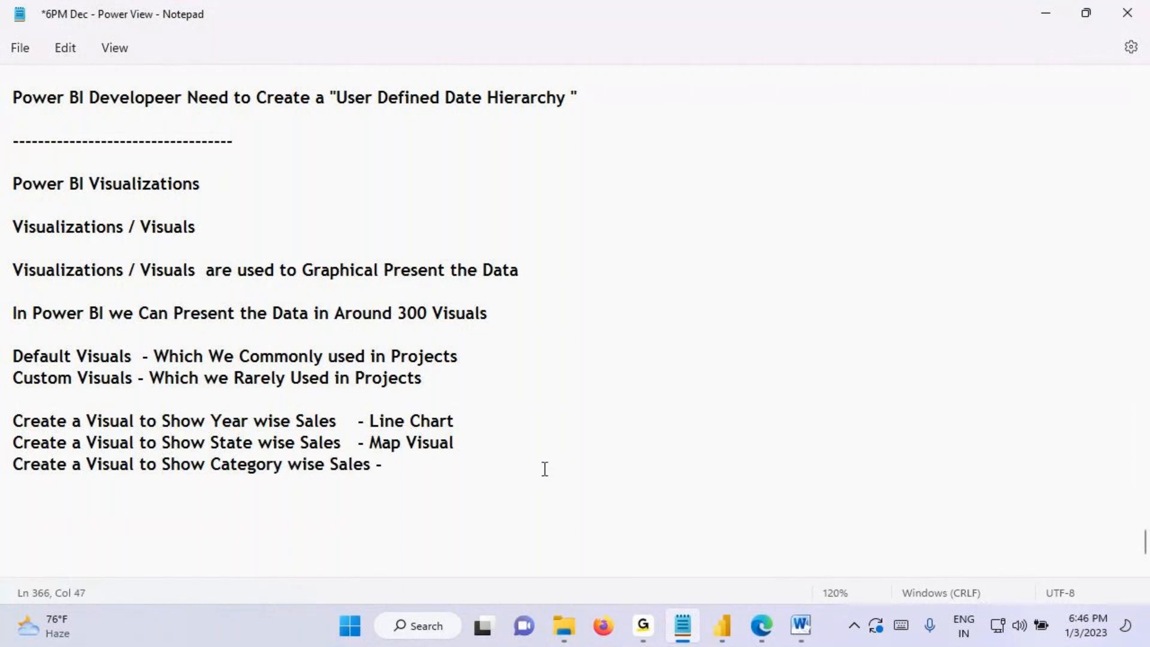
type("Pie Chart")
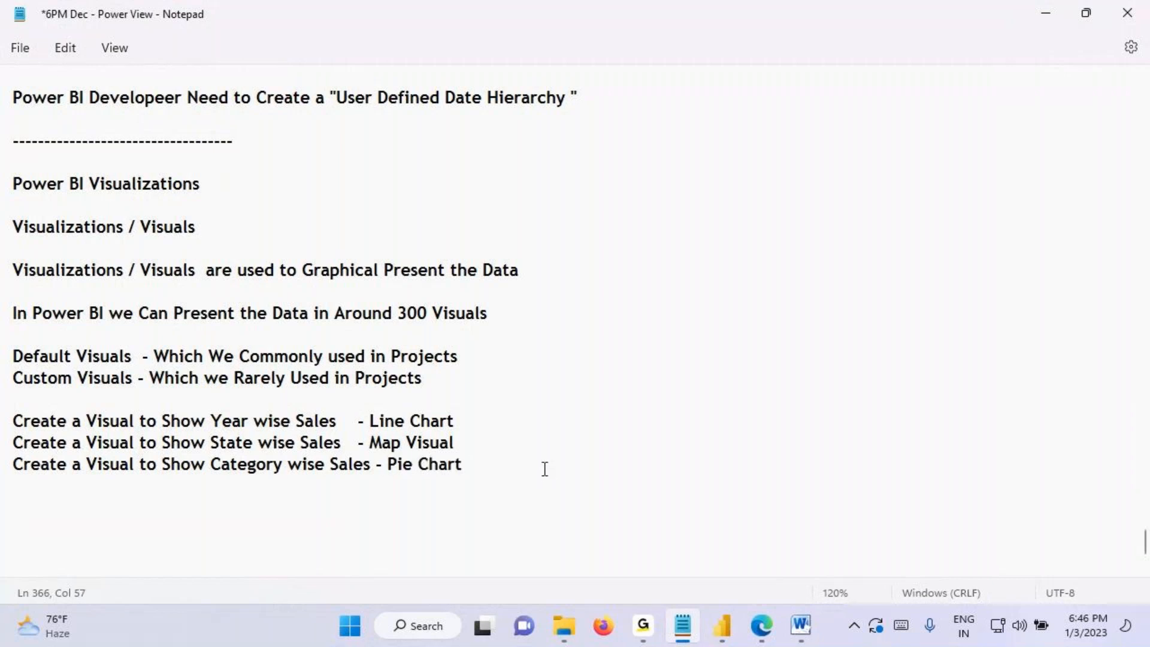
left_click_drag(85, 422, 666, 614)
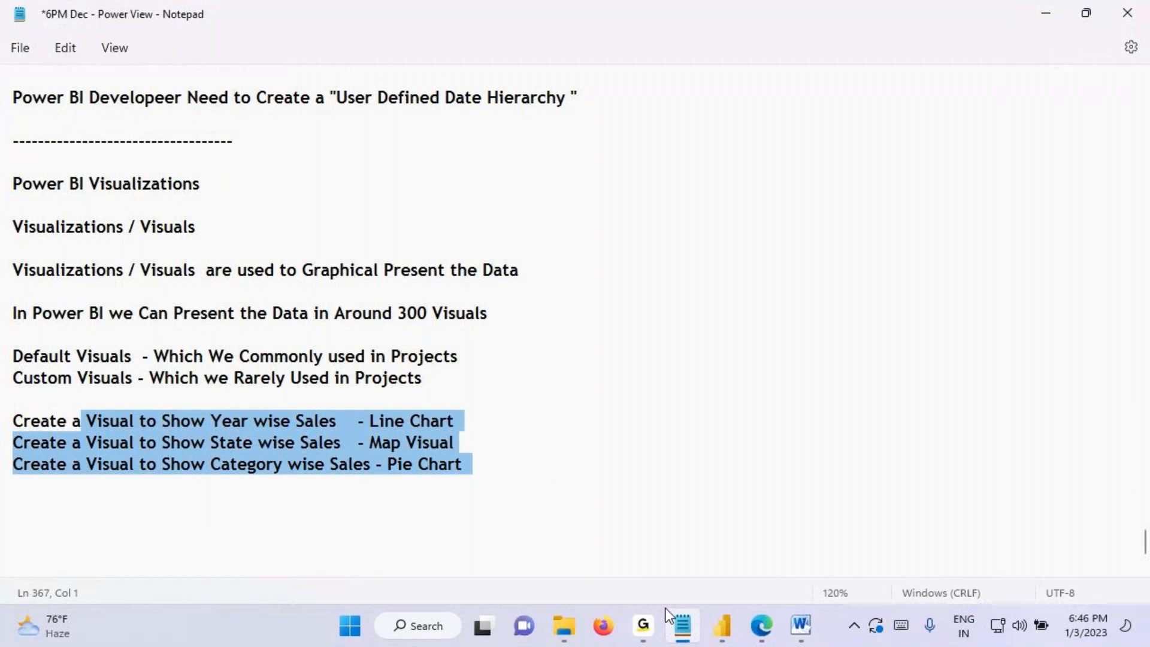
Step: Switch to Power BI Desktop and temporarily mark the visual types, the chart's Sub-Category and Sum of Sales axis titles, and the Map visual
left_click(722, 626)
key("ctrl+2")
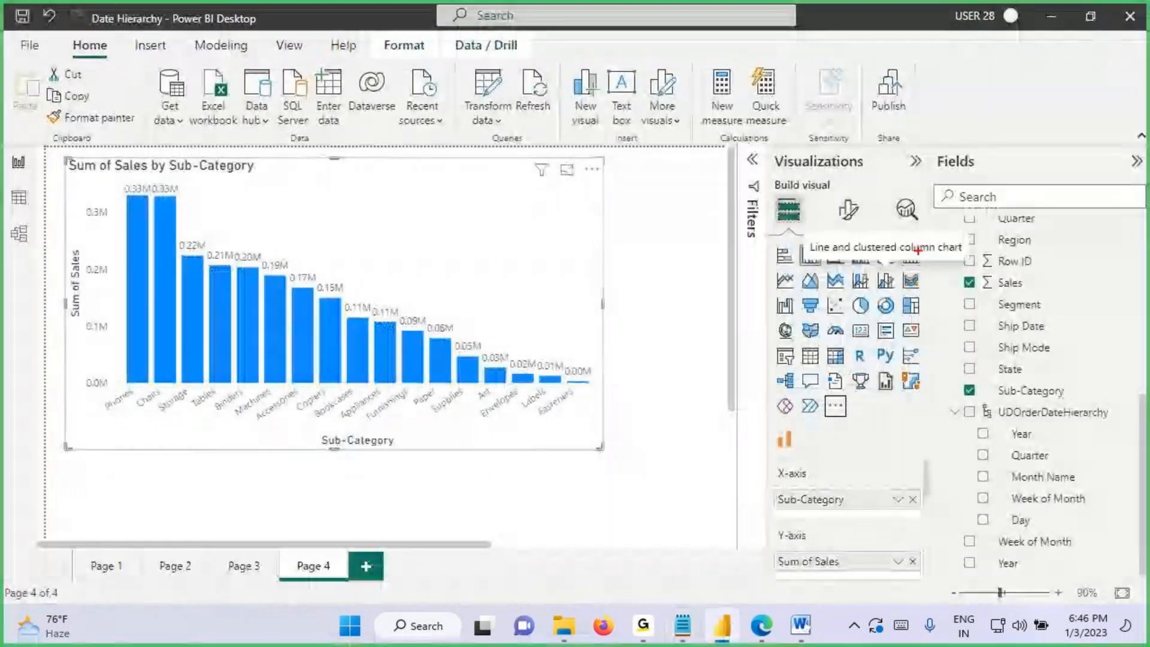
mouse_move(919, 249)
left_mouse_down()
mouse_move(795, 401)
mouse_move(926, 292)
mouse_move(839, 262)
left_mouse_up()
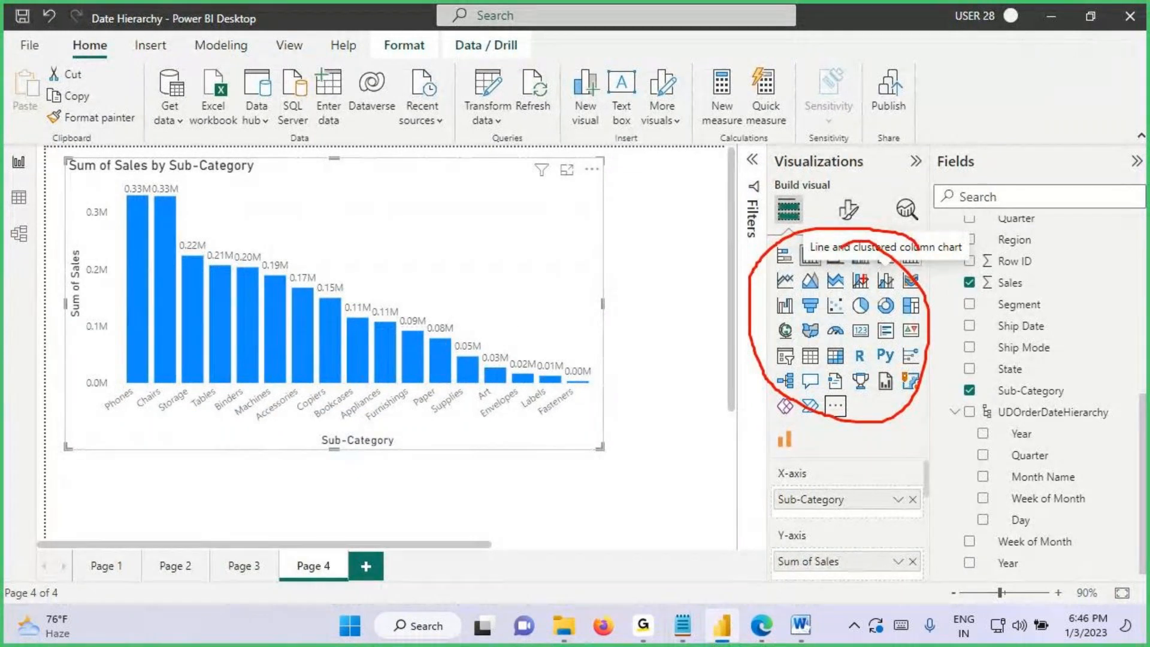
left_click_drag(321, 432, 450, 464)
left_click_drag(63, 248, 100, 341)
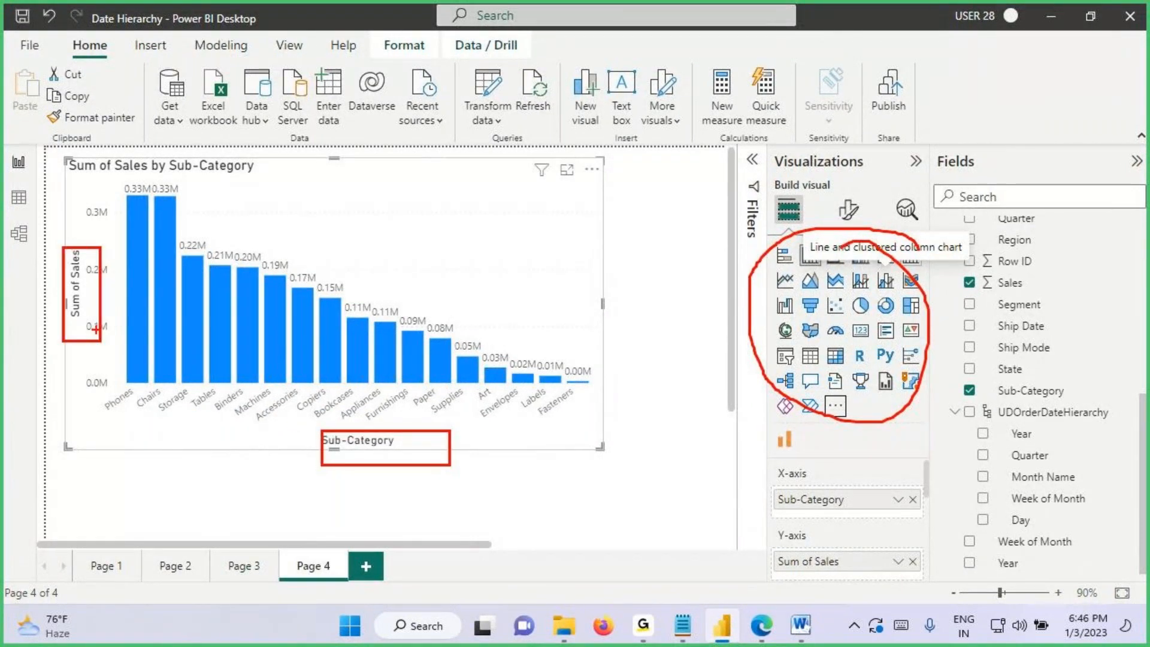
left_click_drag(782, 331, 808, 322)
key("Escape")
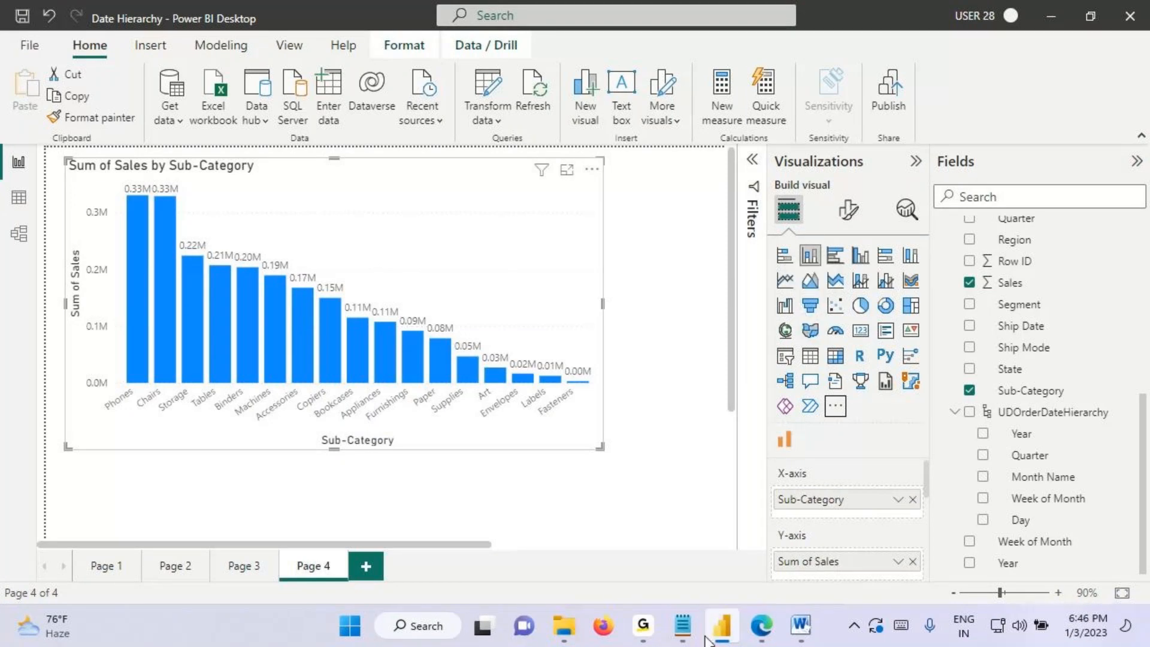
Step: Switch to Notepad and temporarily mark "Year wise Sales" and its matching visual "Line Chart" in the first example line
left_click(682, 626)
key("ctrl+2")
left_click_drag(204, 410, 338, 435)
mouse_move(247, 386)
left_mouse_down()
mouse_move(258, 413)
mouse_move(305, 428)
left_mouse_up()
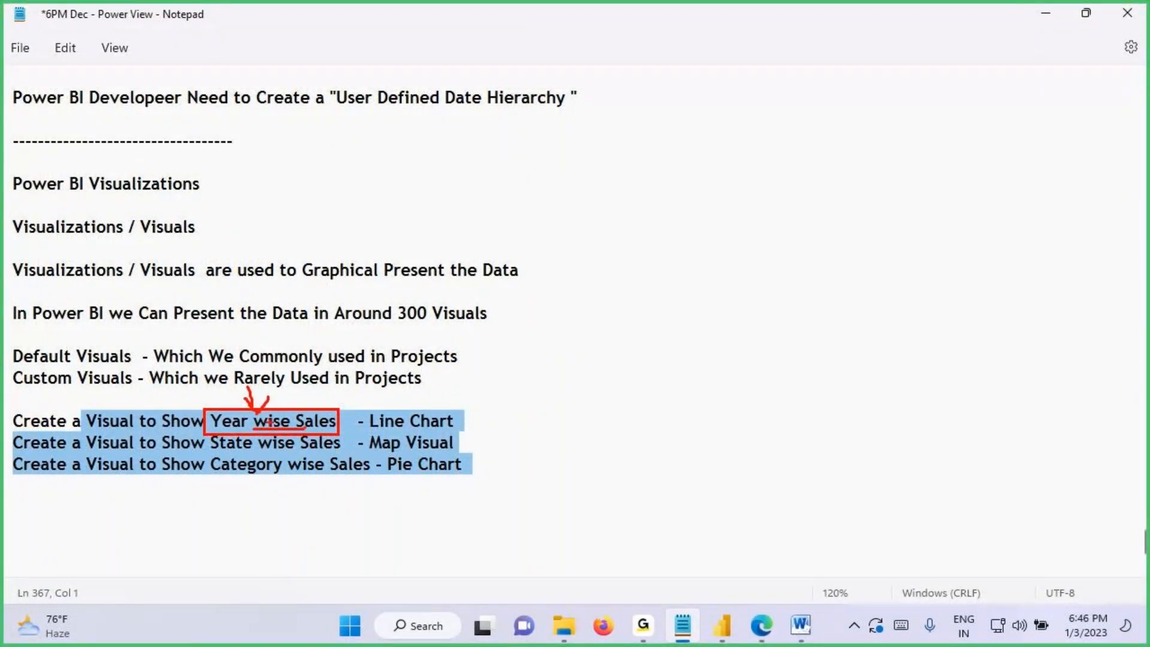
mouse_move(210, 412)
left_mouse_down()
mouse_move(316, 435)
mouse_move(455, 430)
left_mouse_up()
left_click_drag(367, 432, 476, 433)
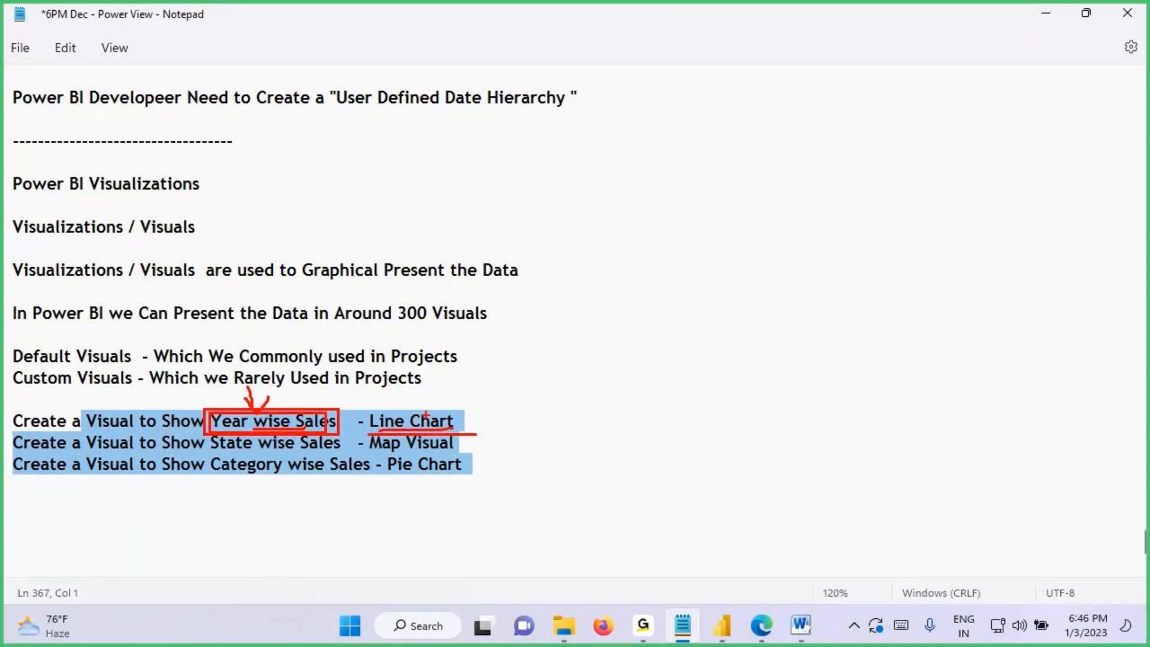
mouse_move(262, 410)
left_mouse_down()
mouse_move(819, 175)
mouse_move(830, 180)
left_mouse_up()
left_click_drag(796, 133, 767, 226)
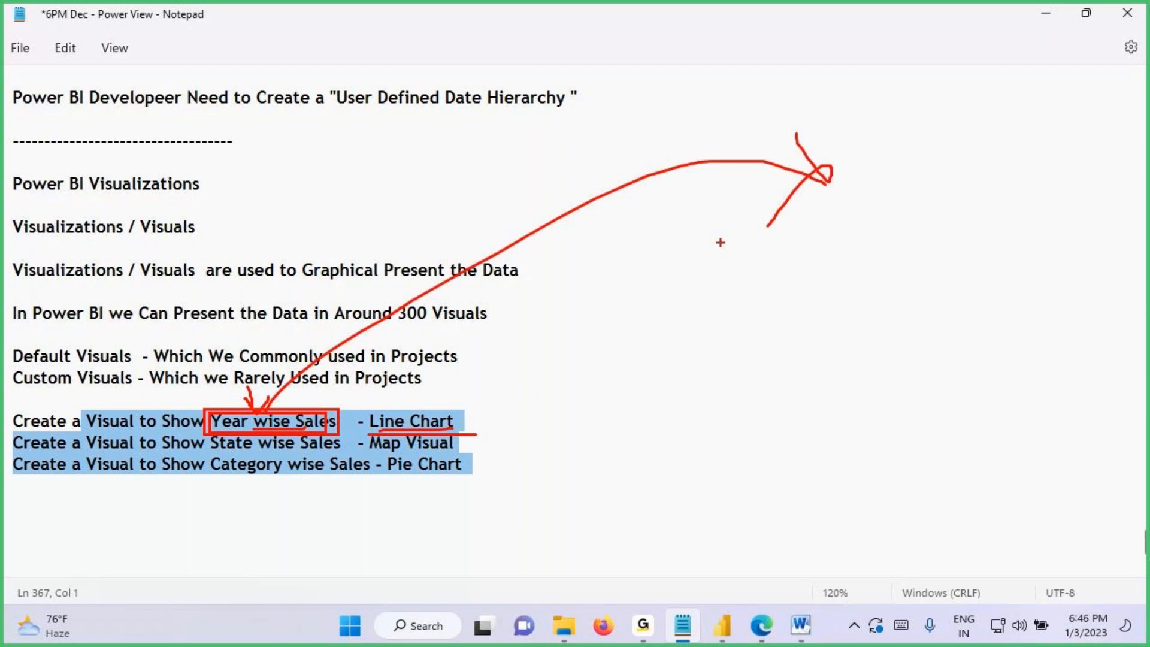
left_click_drag(375, 429, 457, 438)
key("Escape")
Step: Add the line "Every Visuals - Server Some Purpose" below the three example lines, separated by a blank line
left_click(485, 457)
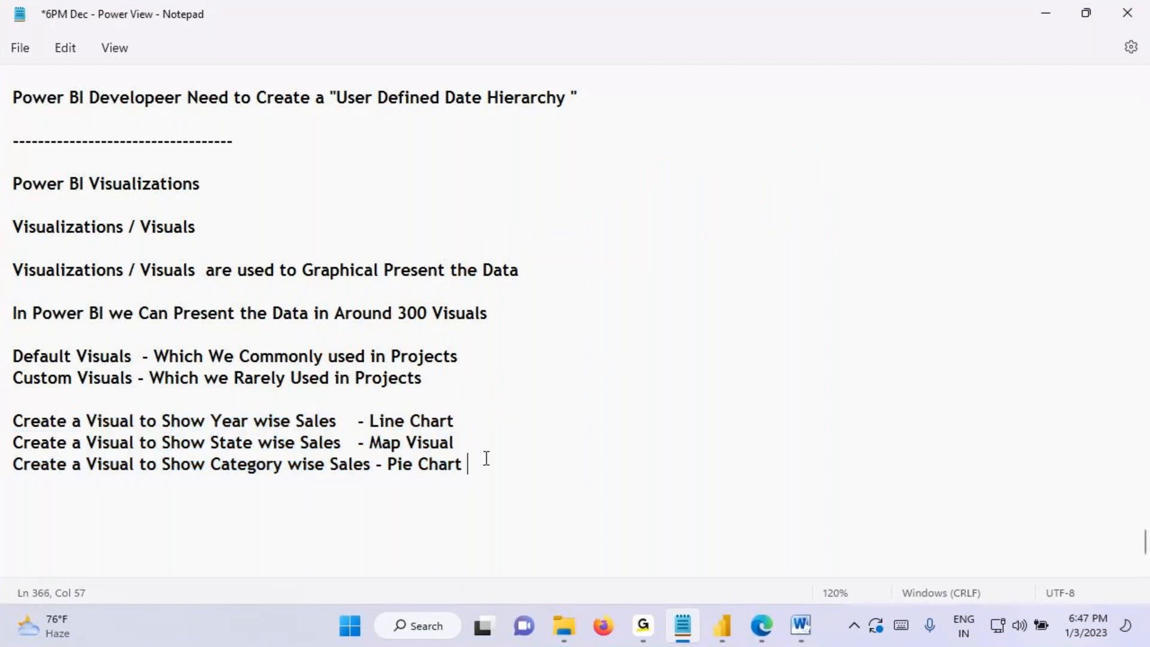
scroll(483, 420, "down", 2)
key("Return")
key("Return")
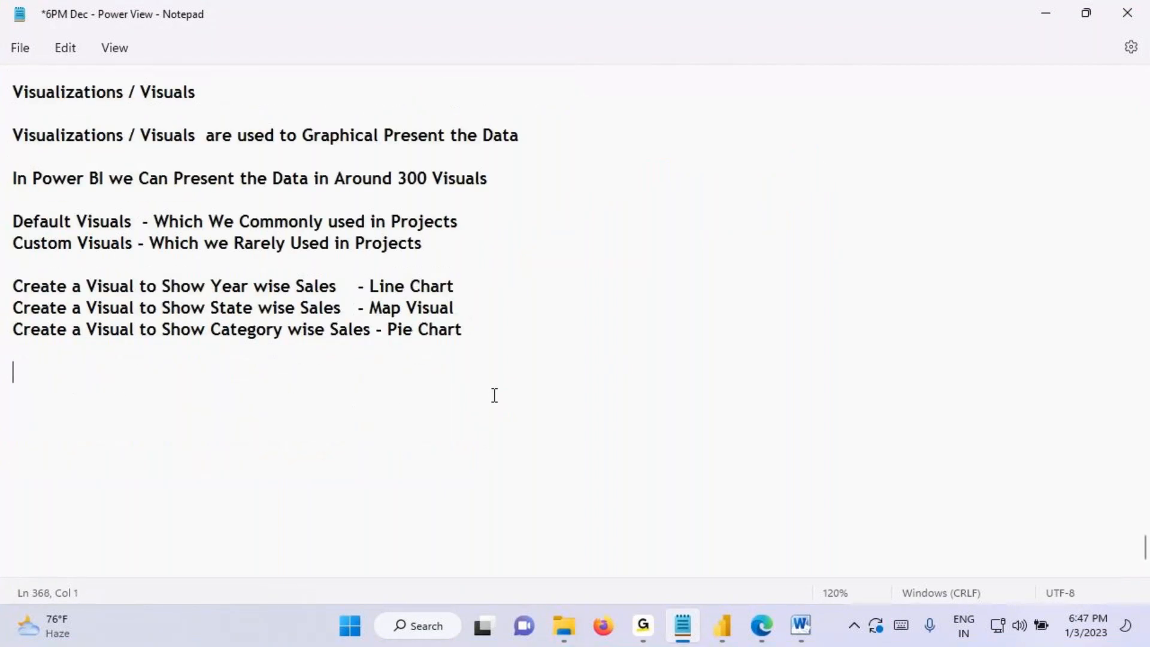
type("Every Visuals ")
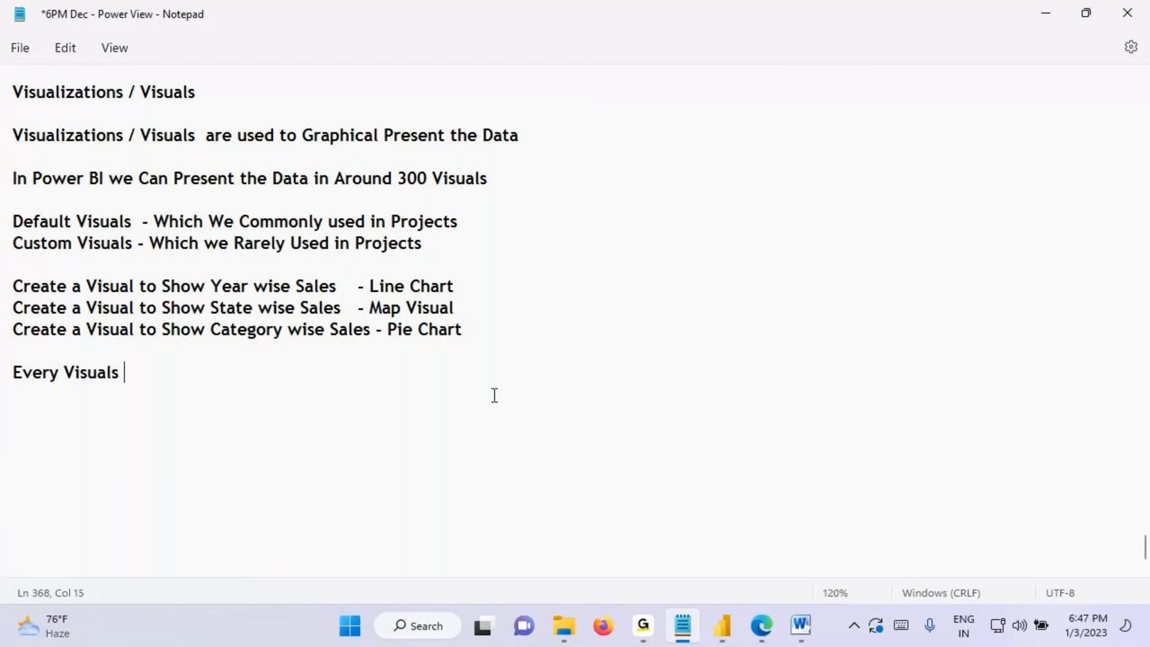
type("- Server")
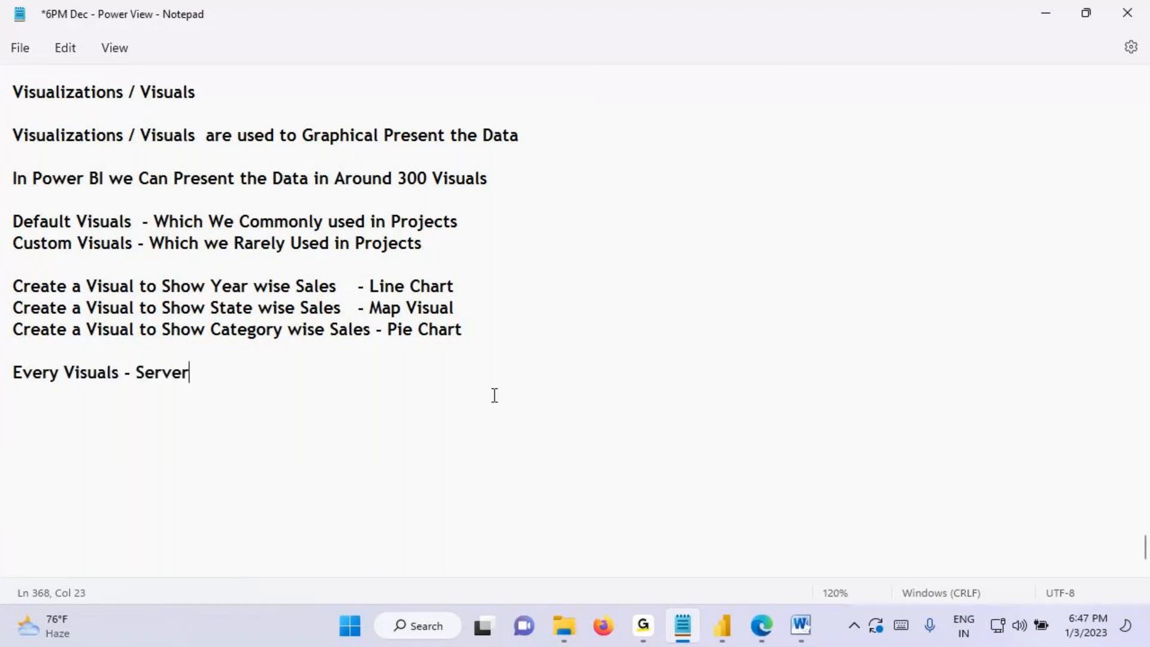
type(" Son")
key("BackSpace")
type("me Purpose")
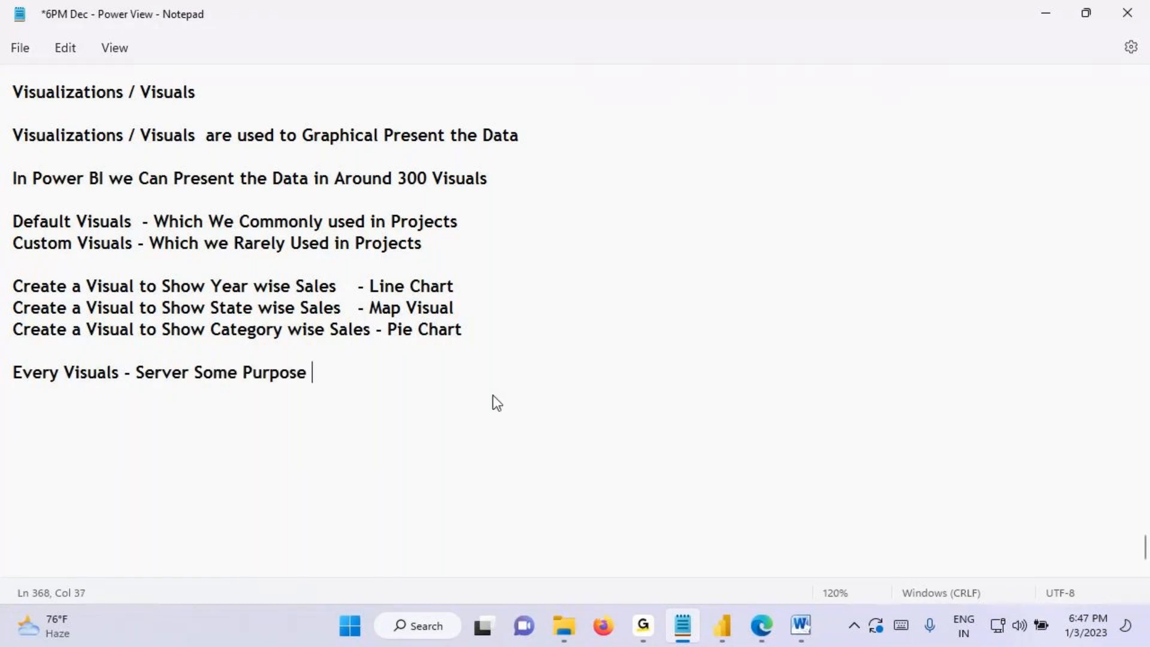
Step: Highlight "Line Chart" and "Default Visuals" in the notes, temporarily mark the default and custom visuals lines, and select "Custom Visuals"
left_click_drag(384, 286, 430, 286)
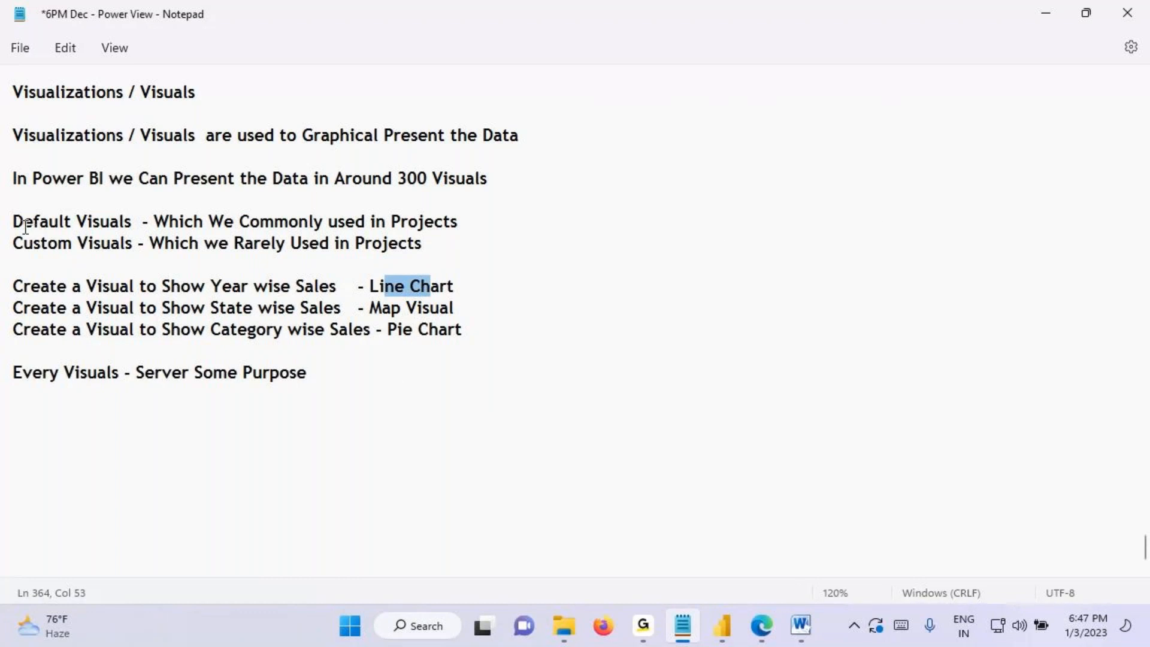
left_click_drag(13, 222, 135, 230)
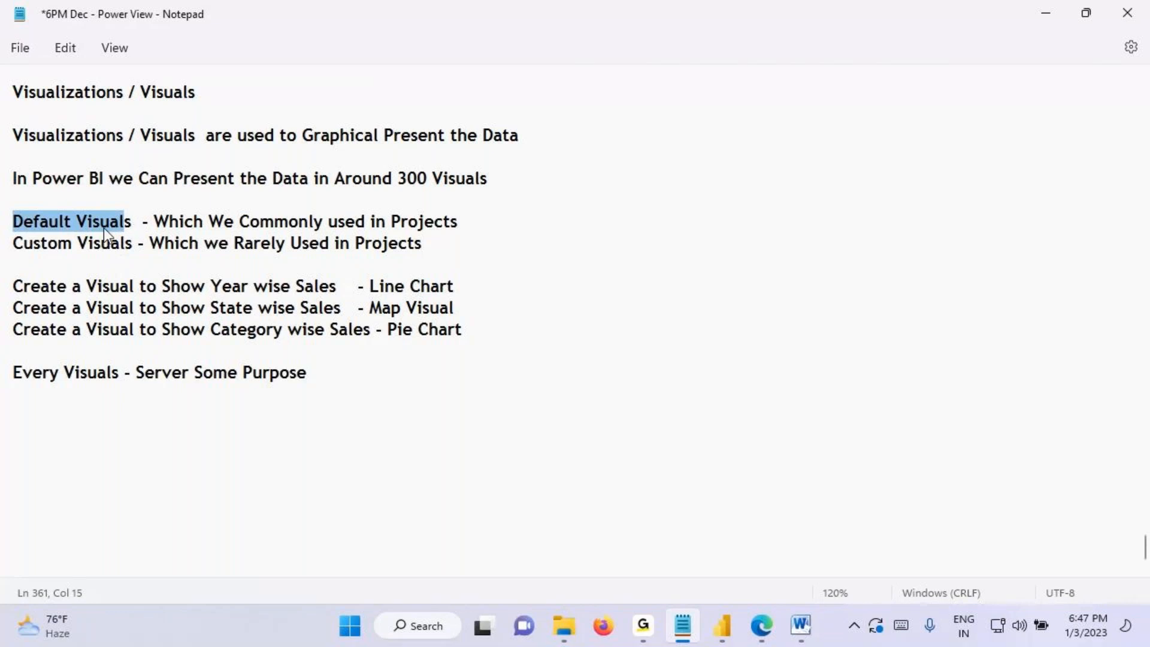
left_click_drag(13, 222, 133, 237)
left_click(110, 230)
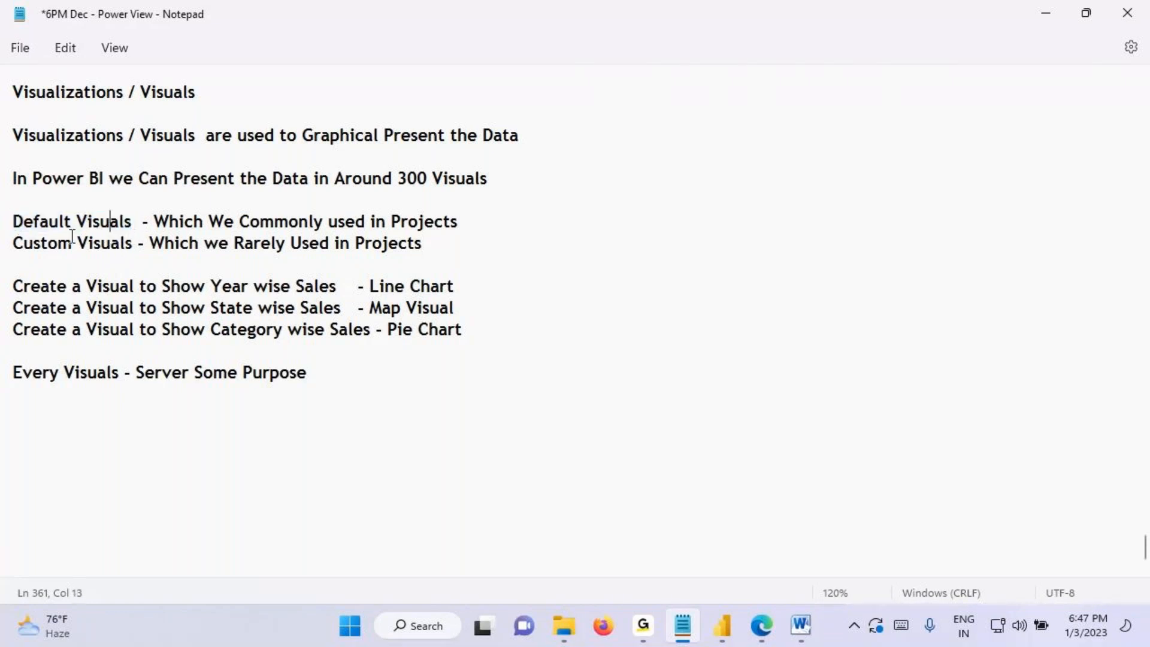
left_click_drag(12, 209, 157, 230)
mouse_move(41, 251)
left_mouse_down()
mouse_move(116, 247)
mouse_move(77, 276)
mouse_move(84, 252)
left_mouse_up()
left_click_drag(95, 246, 113, 273)
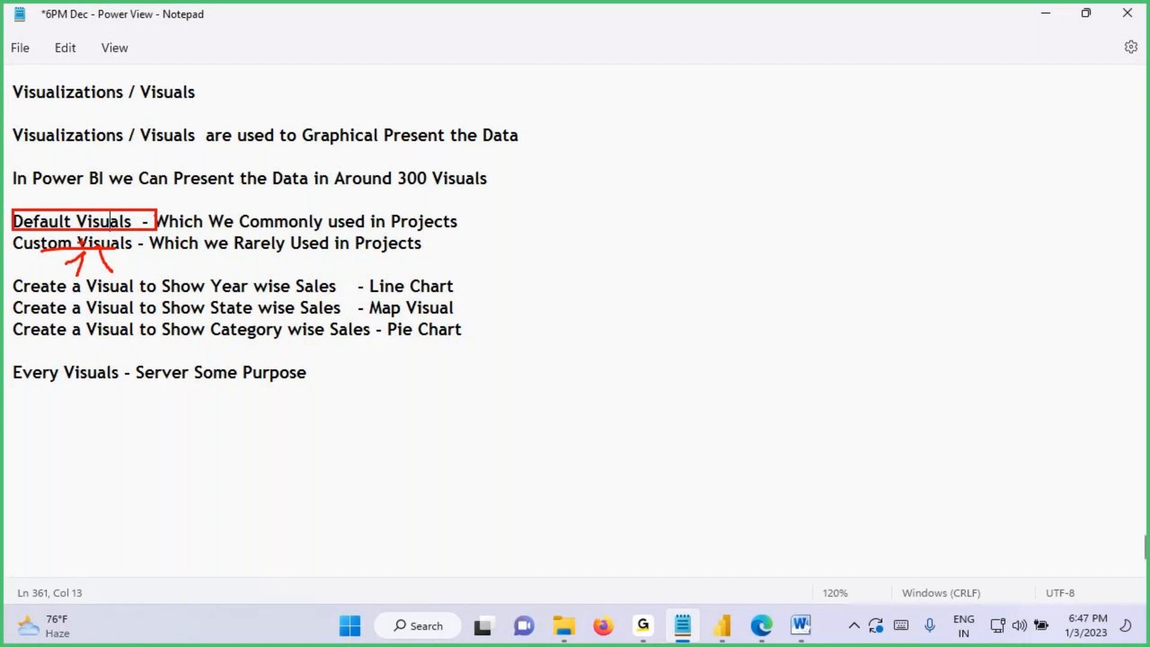
left_click_drag(40, 250, 110, 258)
left_click_drag(123, 246, 180, 240)
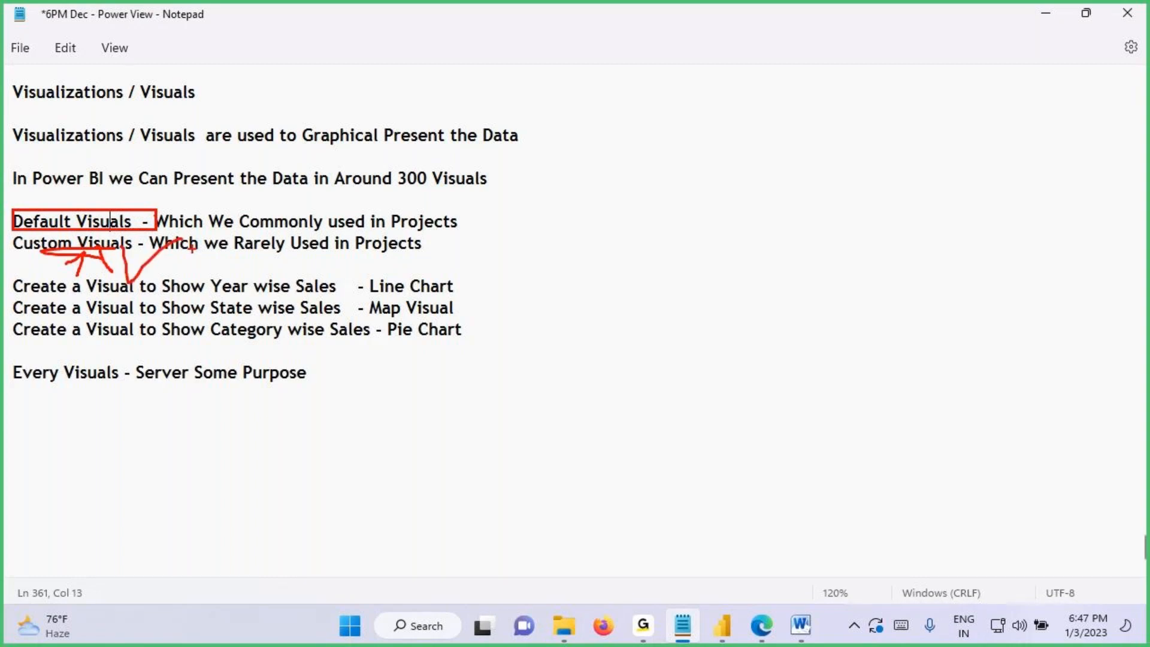
key("Escape")
left_click_drag(20, 244, 117, 245)
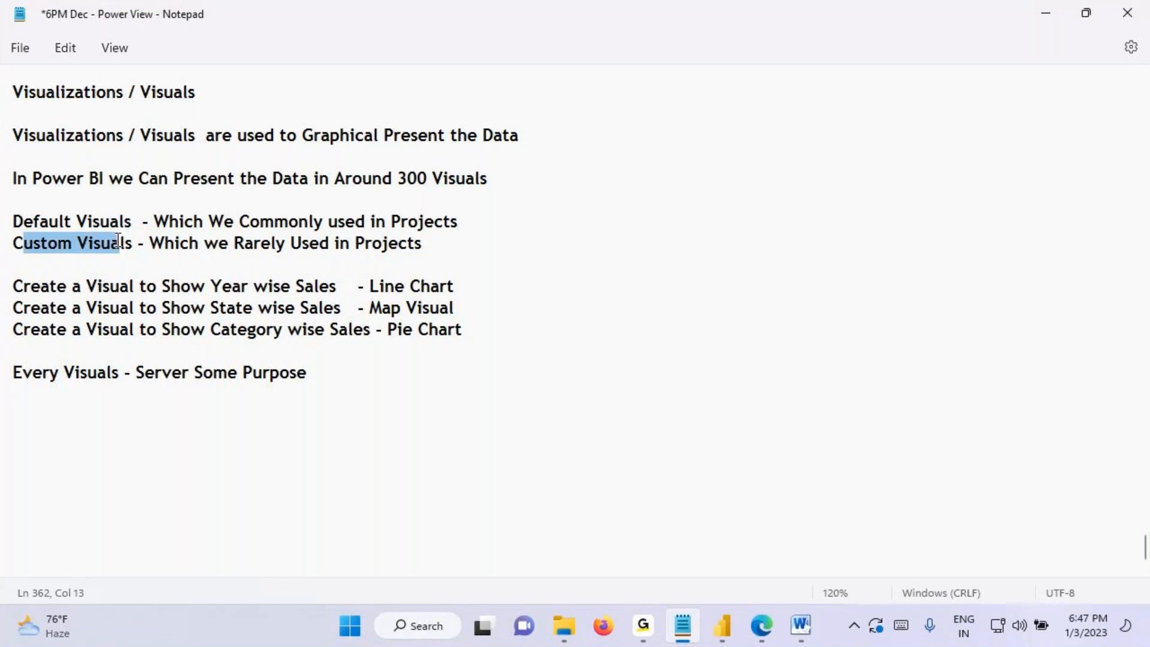
Step: Switch to Power BI Desktop and temporarily mark the default visual types, the option for getting more visuals and the added custom visual
left_click(722, 626)
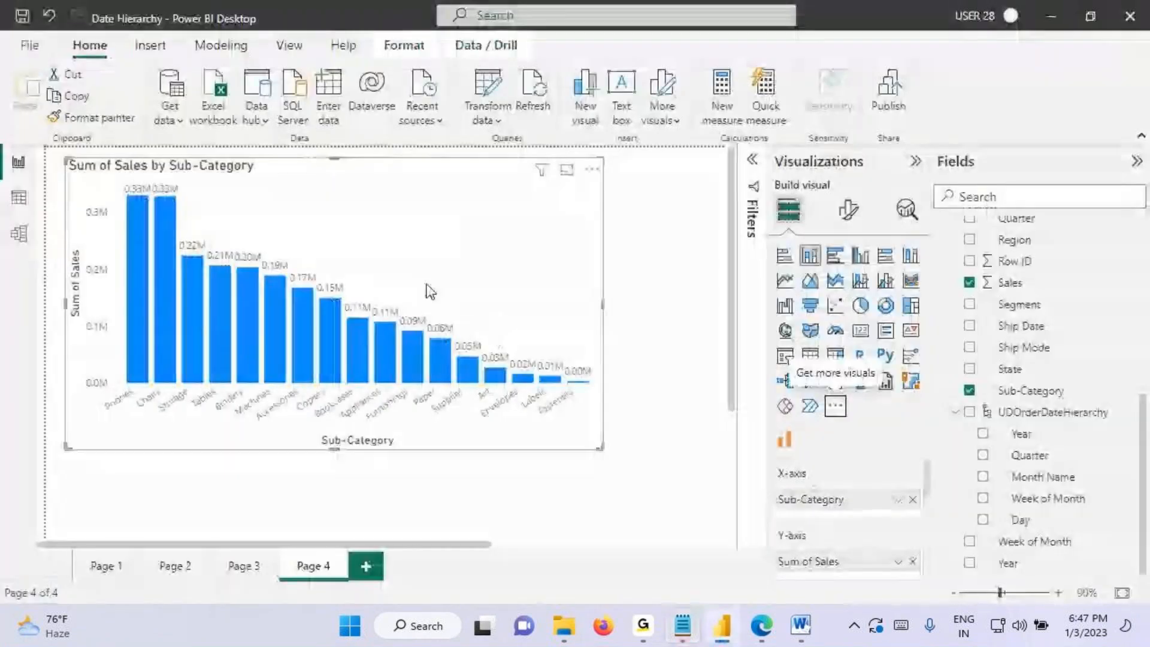
key("ctrl+2")
mouse_move(921, 256)
left_mouse_down()
mouse_move(763, 309)
mouse_move(899, 401)
mouse_move(829, 260)
left_mouse_up()
mouse_move(373, 274)
left_mouse_down()
mouse_move(376, 246)
mouse_move(418, 226)
mouse_move(397, 366)
mouse_move(426, 327)
left_mouse_up()
mouse_move(454, 338)
left_mouse_down()
mouse_move(448, 354)
mouse_move(500, 340)
mouse_move(544, 298)
left_mouse_up()
left_click_drag(845, 400, 832, 422)
mouse_move(769, 455)
left_mouse_down()
mouse_move(810, 430)
mouse_move(768, 455)
mouse_move(564, 388)
left_mouse_up()
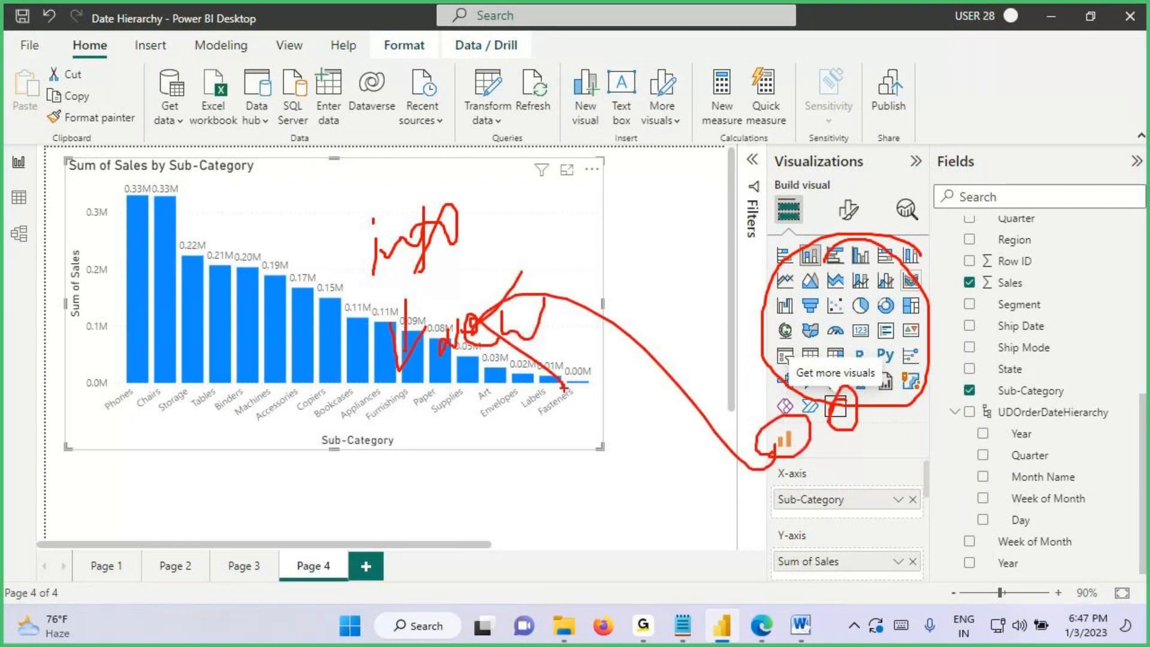
key("Escape")
key("alt+Tab")
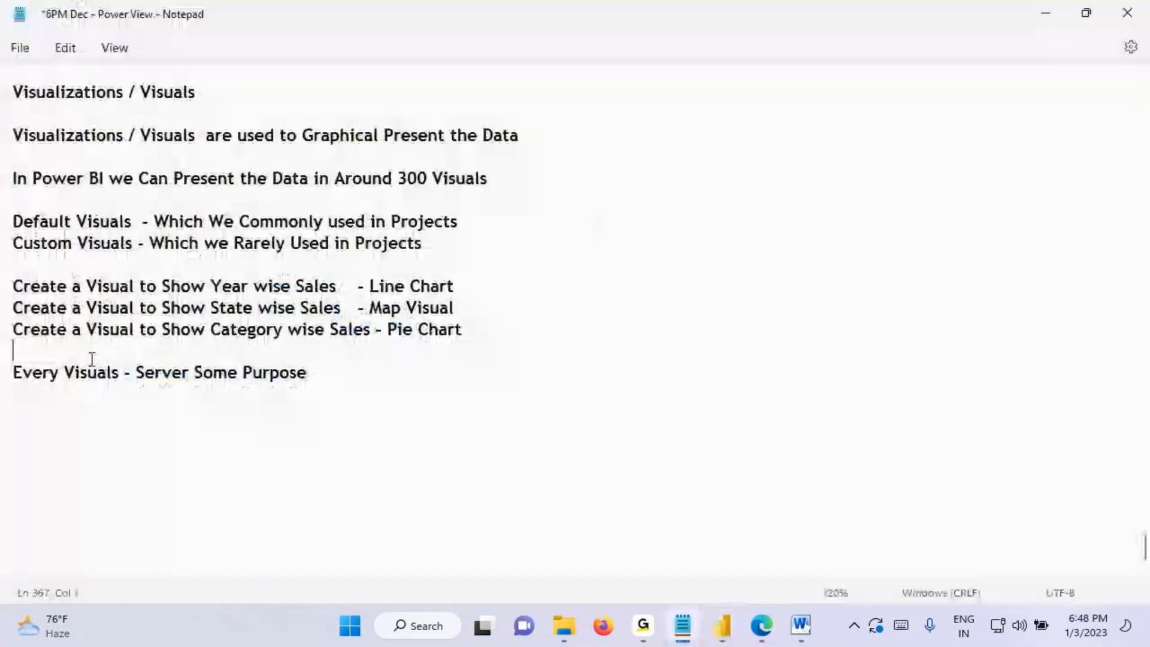
left_click(723, 626)
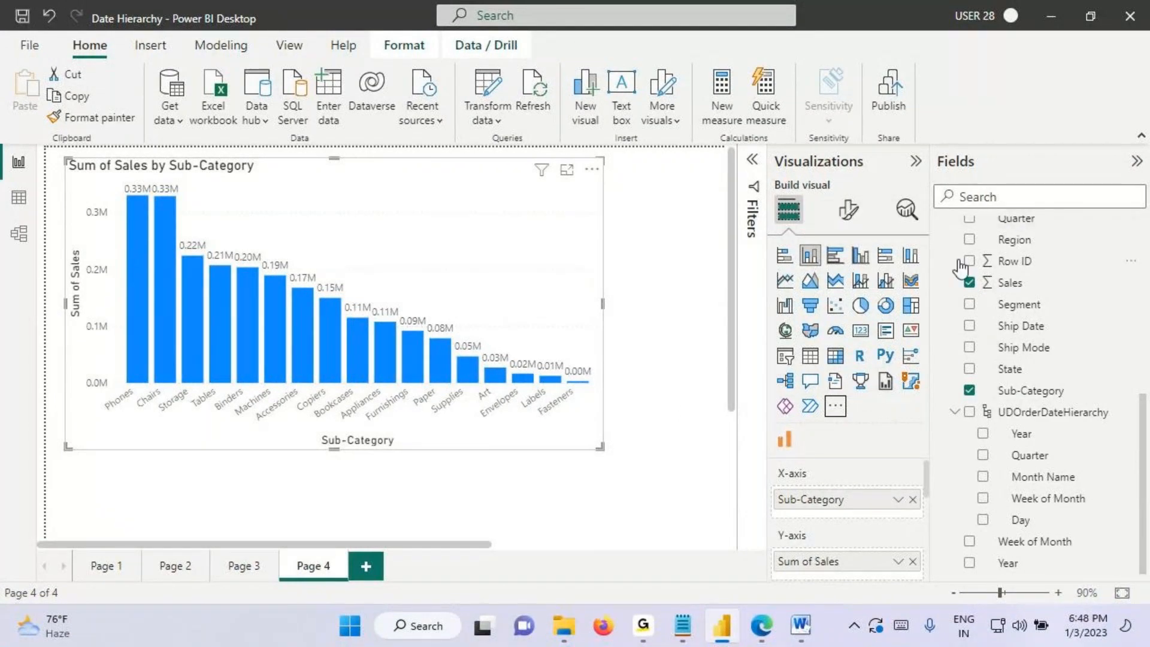
Step: Switch to File Explorer and open the text file "9AM Nov - Power View" from the Downloads folder
left_click(566, 625)
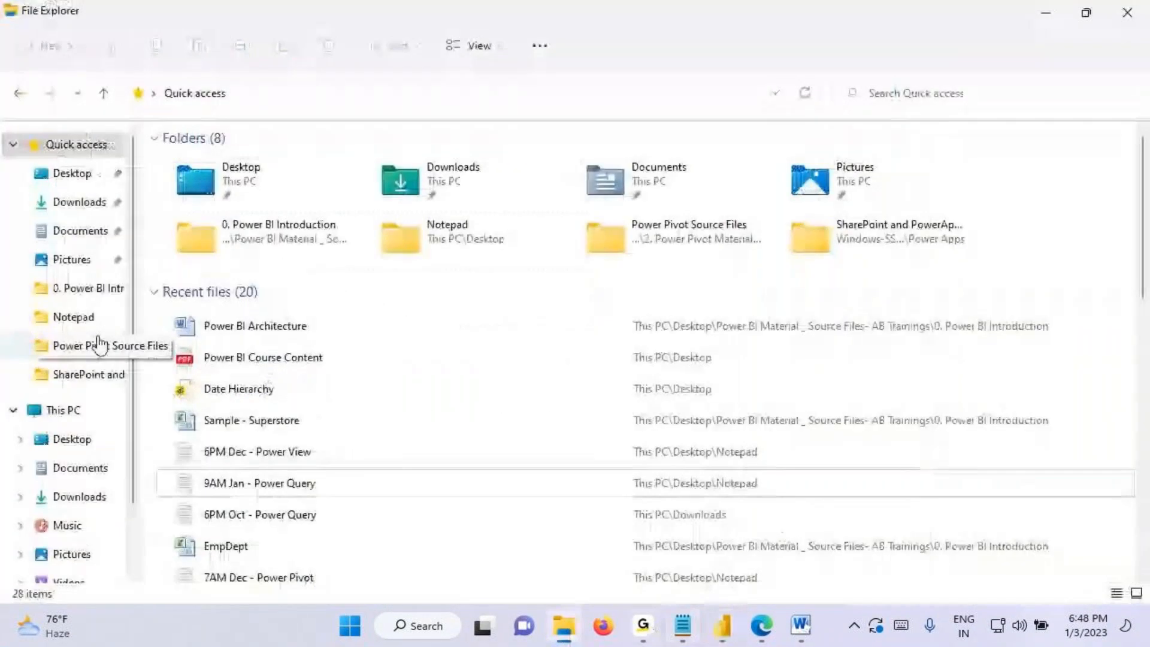
left_click(79, 202)
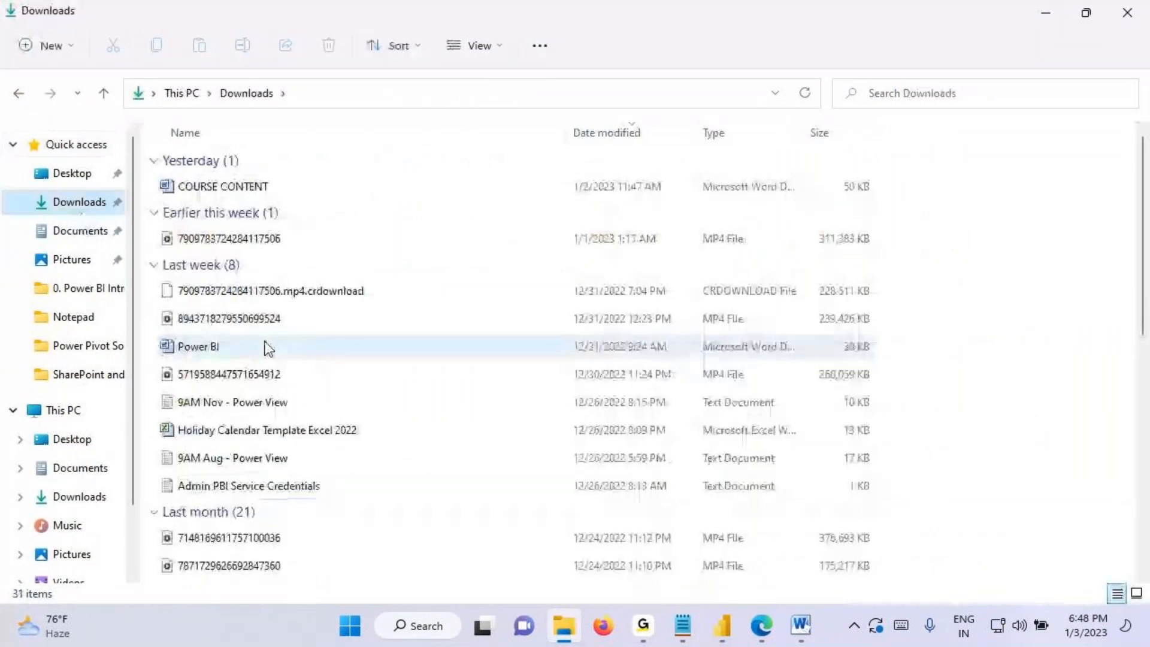
scroll(262, 348, "down", 2)
scroll(278, 281, "up", 2)
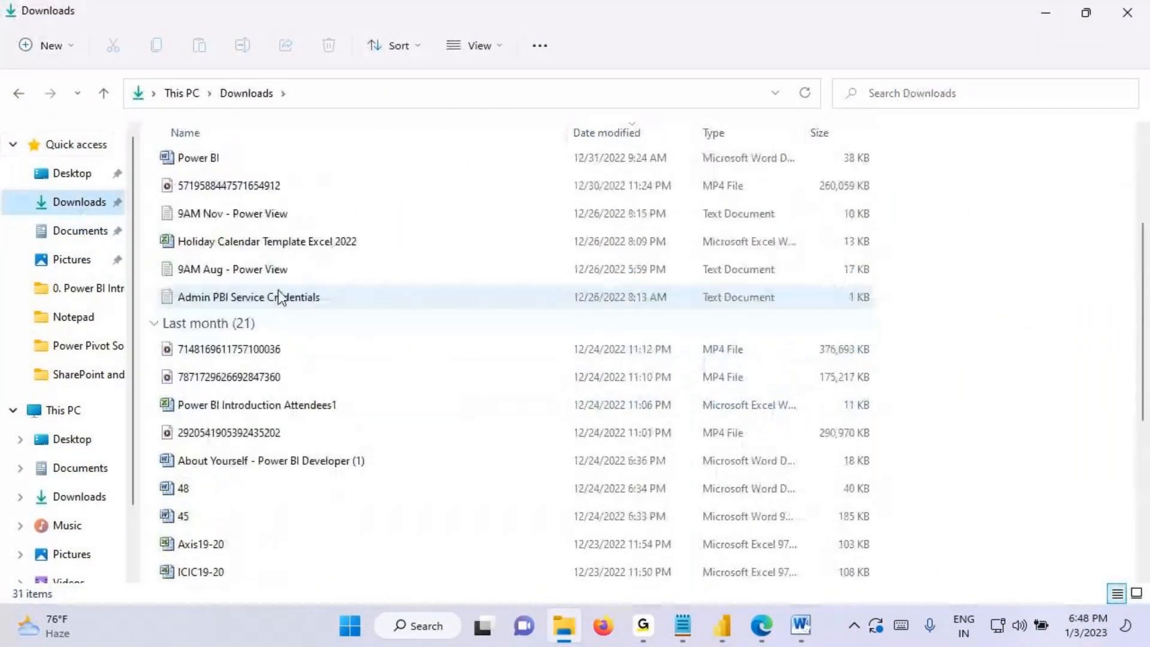
double_click(249, 213)
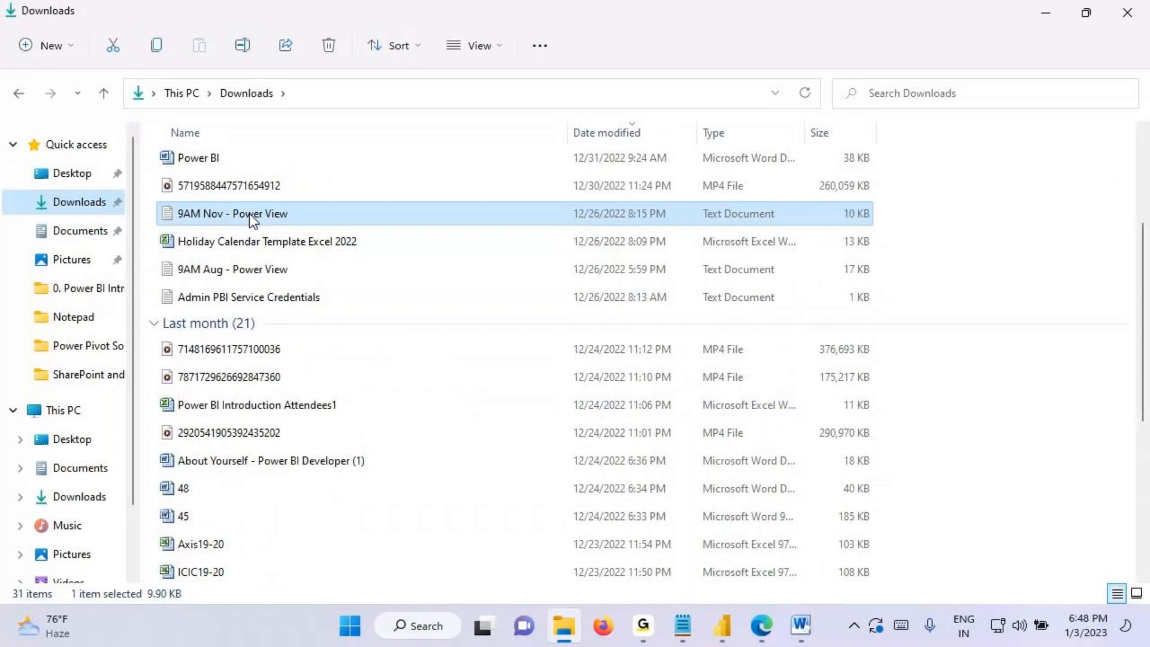
Step: Copy the seven-item list from "Visuals for Filtering the Data" to "Custom Visuals" under Visualizations, and close the 9AM Nov notes
scroll(299, 323, "down", 10)
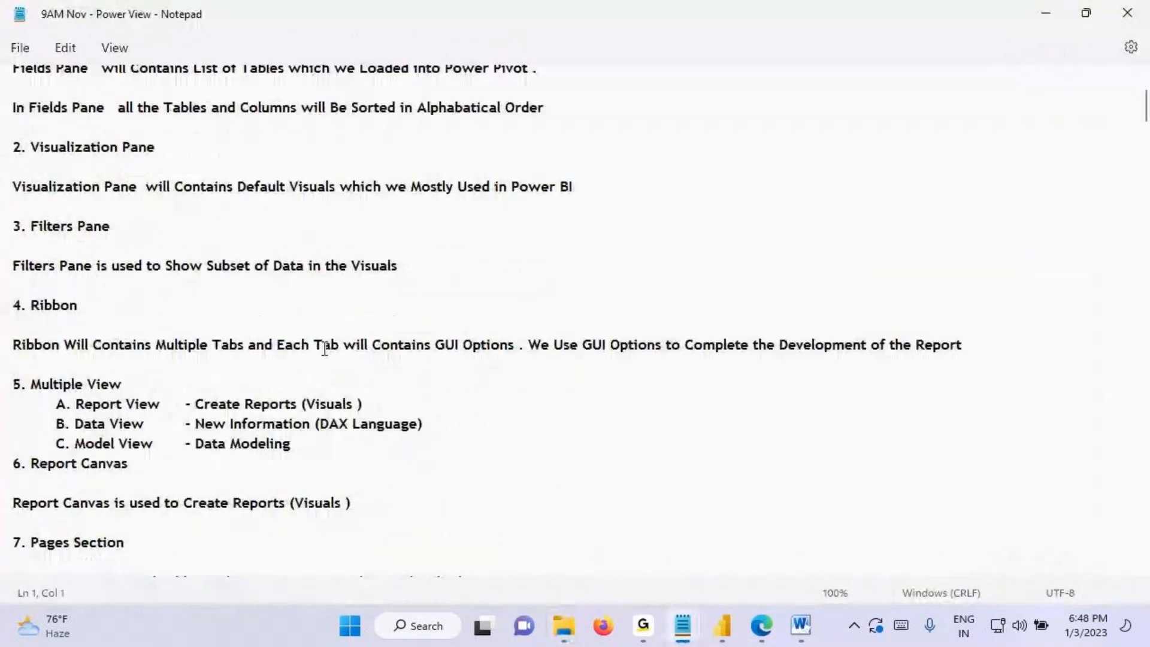
left_click_drag(1144, 136, 1075, 452)
left_click_drag(147, 319, 6, 208)
key("ctrl+c")
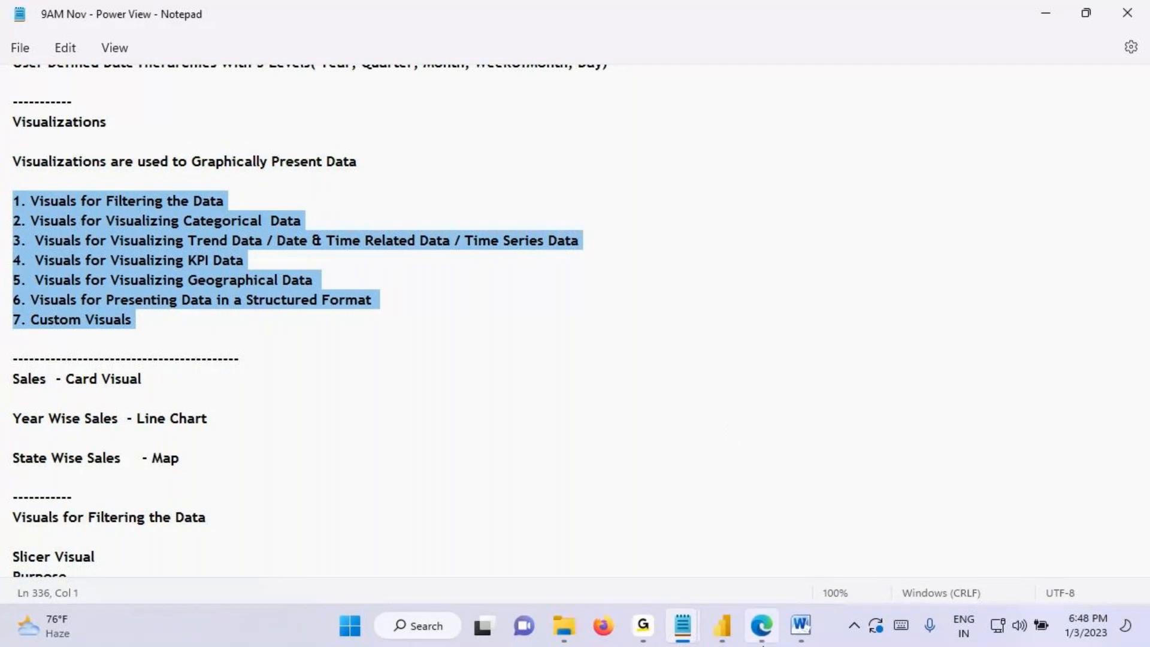
left_click(1127, 13)
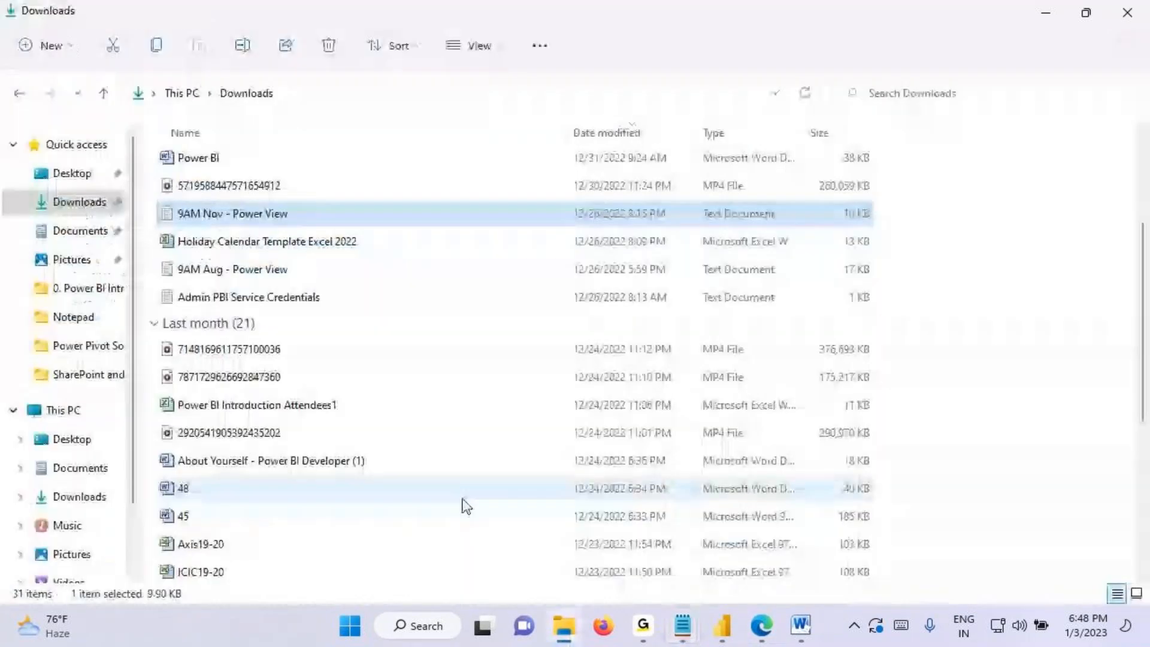
Step: Return to the "6PM Dec - Power View" notes and paste the copied list of visual categories below the last line
left_click(682, 625)
left_click(37, 426)
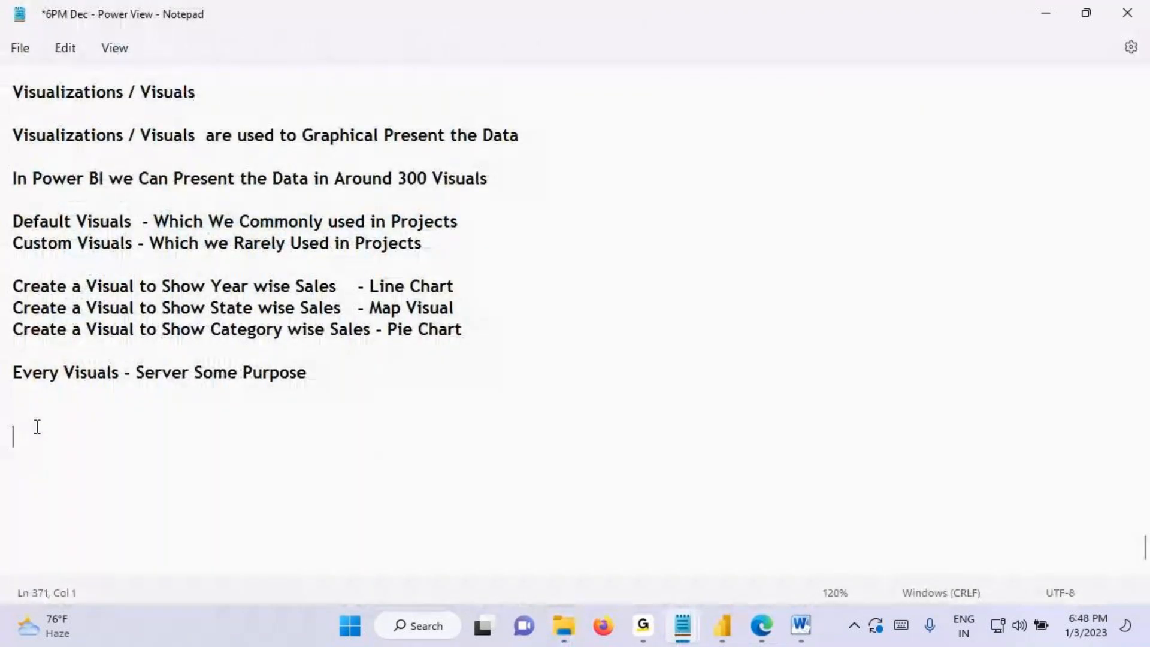
key("ctrl+v")
Step: Temporarily mark "Filtering the Data" in the first item of the pasted visual categories list
scroll(77, 263, "down", 3)
key("ctrl+2")
mouse_move(67, 248)
left_mouse_down()
mouse_move(269, 253)
mouse_move(343, 215)
left_mouse_up()
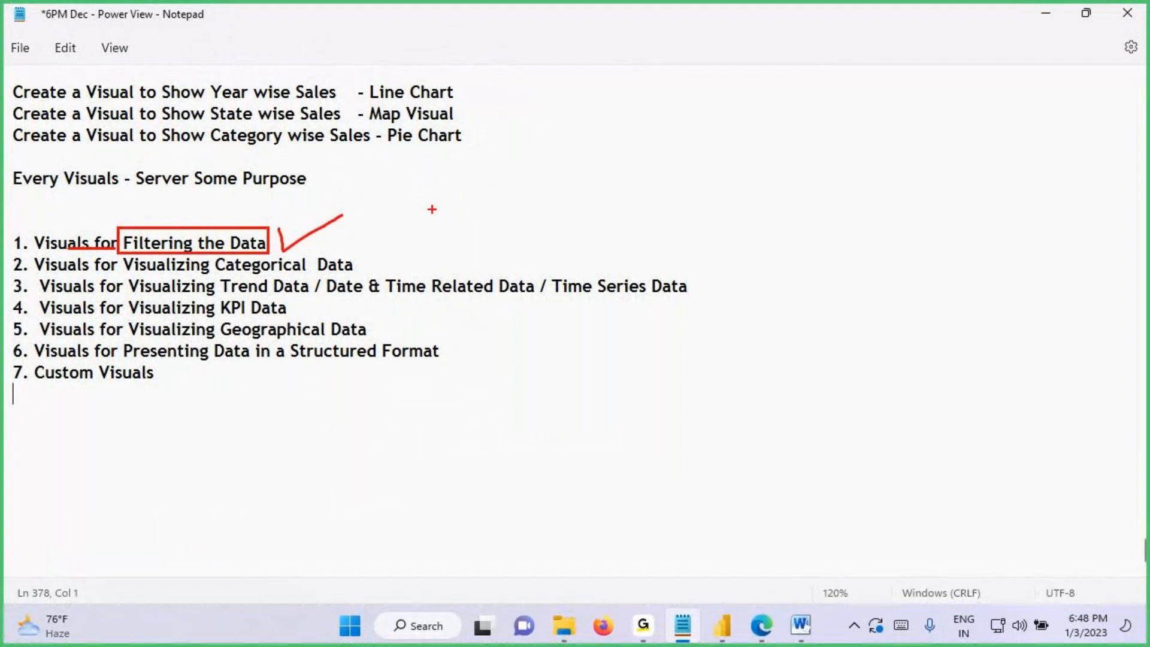
mouse_move(191, 252)
left_mouse_down()
mouse_move(295, 244)
mouse_move(288, 256)
mouse_move(363, 194)
left_mouse_up()
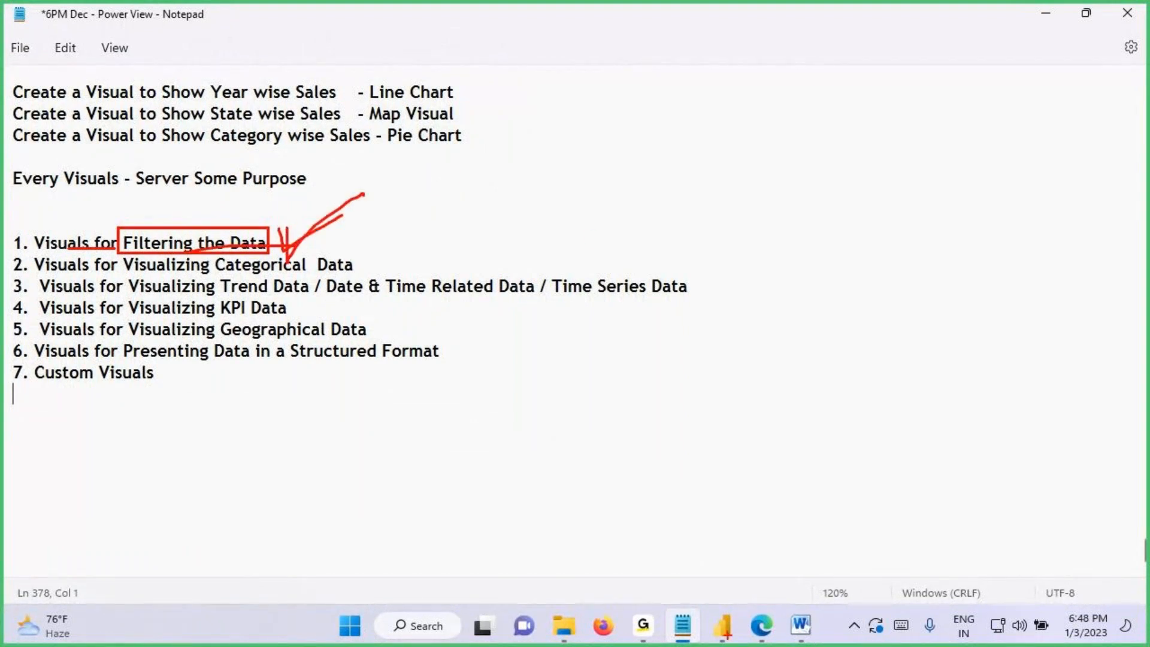
key("Escape")
Step: Switch to Word, point out Reports / Visuals and Power View in the architecture diagram, and return to Notepad to highlight "Visuals for Filtering the Data"
left_click(801, 625)
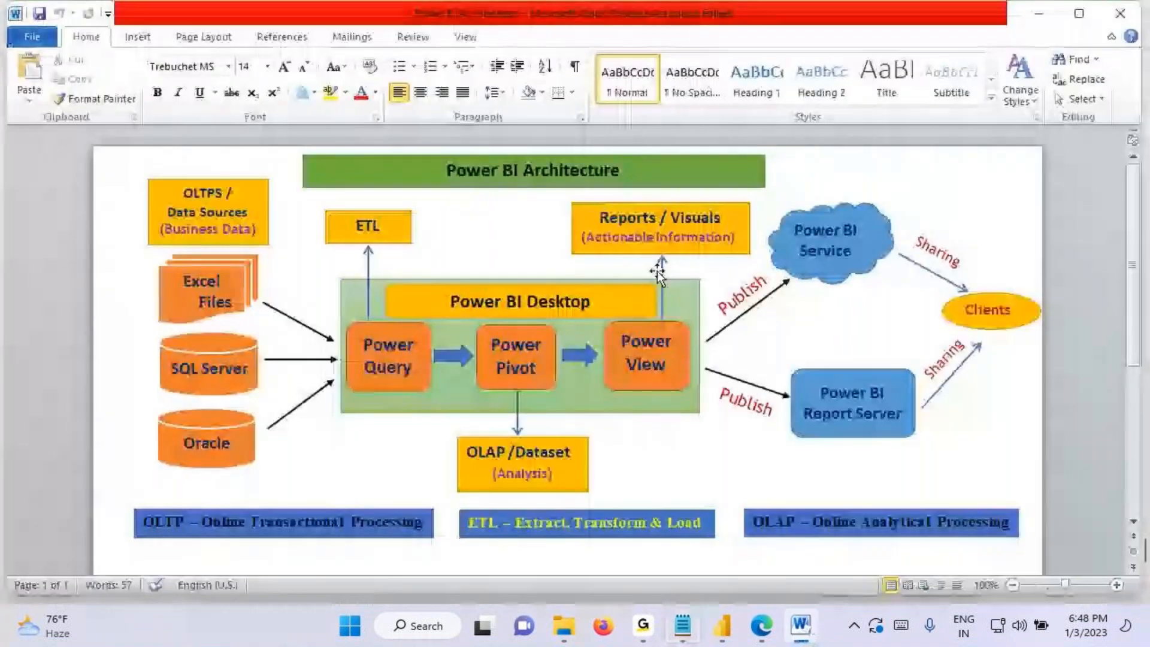
double_click(679, 217)
left_click(656, 342)
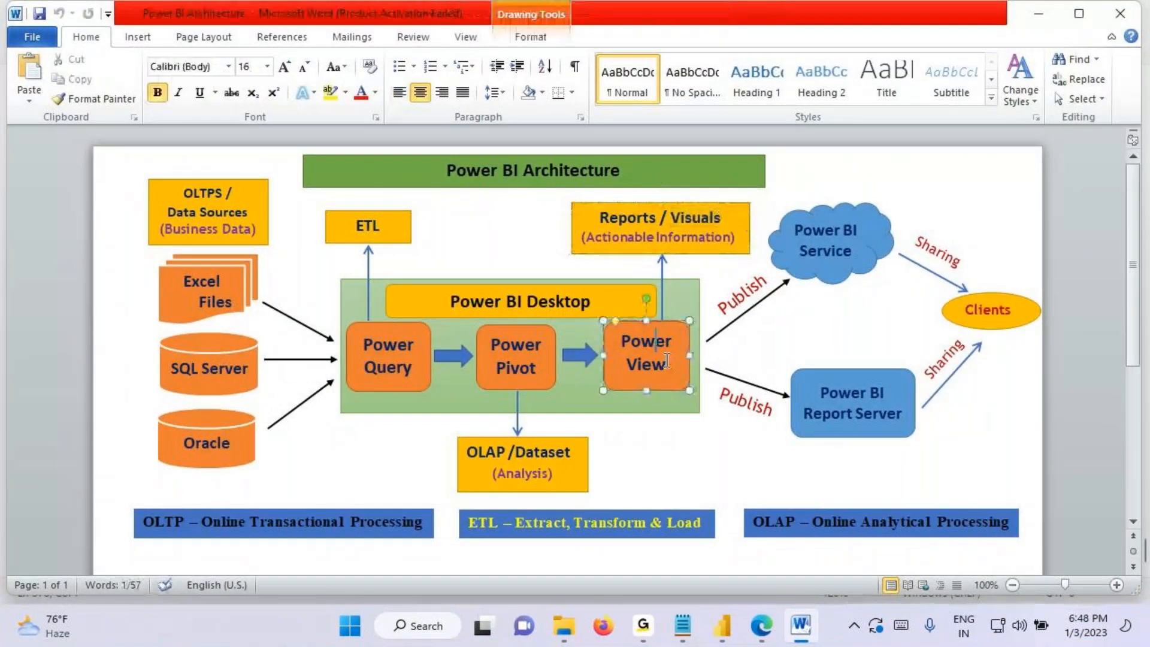
left_click(723, 625)
left_click(682, 623)
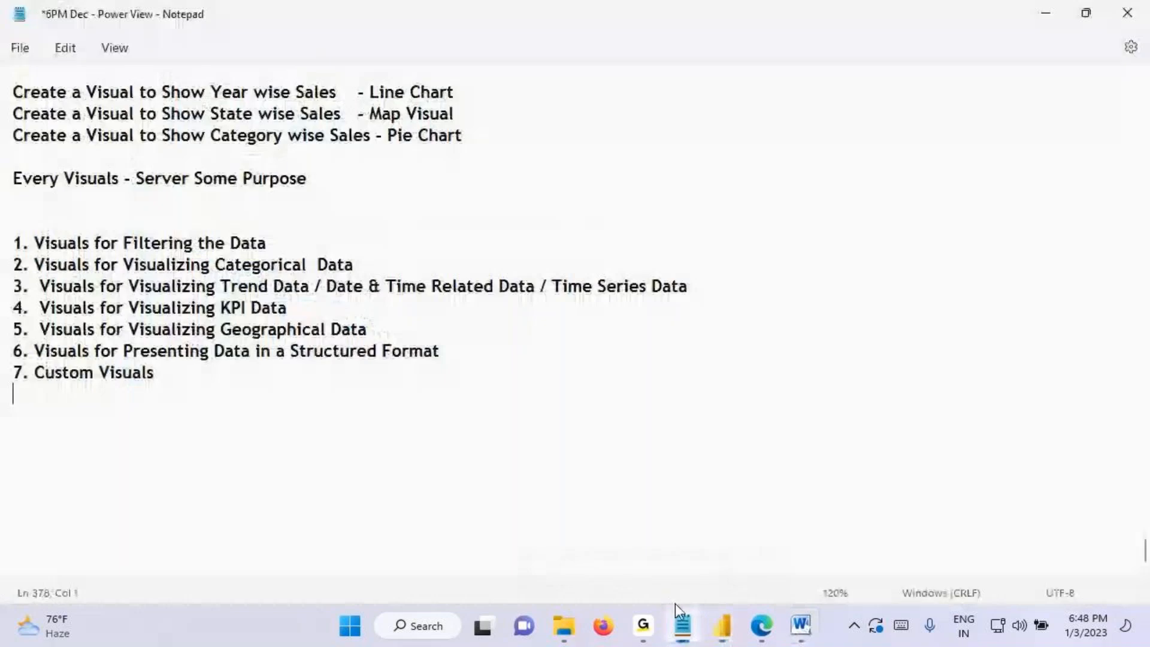
left_click_drag(45, 243, 258, 243)
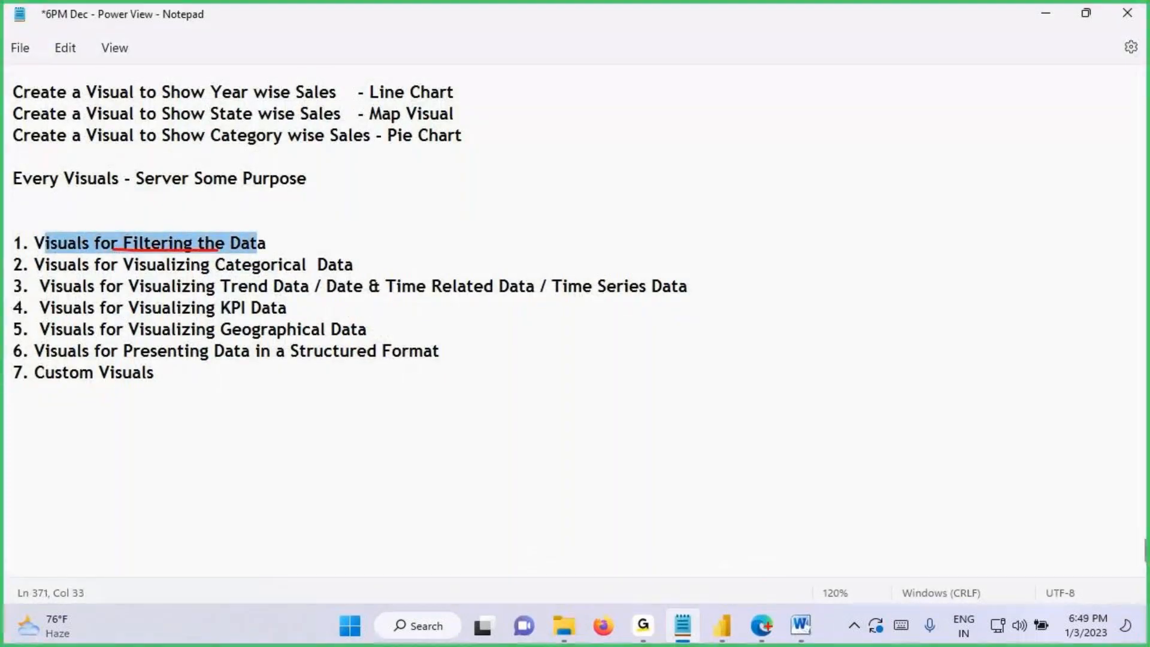
Step: Switch to Power BI Desktop and temporarily mark the whole set of visual types and the Slicer visual
left_click(718, 638)
key("ctrl+2")
mouse_move(904, 237)
left_mouse_down()
mouse_move(749, 421)
mouse_move(875, 232)
mouse_move(800, 245)
left_mouse_up()
mouse_move(799, 253)
left_mouse_down()
mouse_move(830, 239)
mouse_move(649, 162)
left_mouse_up()
mouse_move(682, 115)
left_mouse_down()
mouse_move(638, 153)
mouse_move(701, 185)
left_mouse_up()
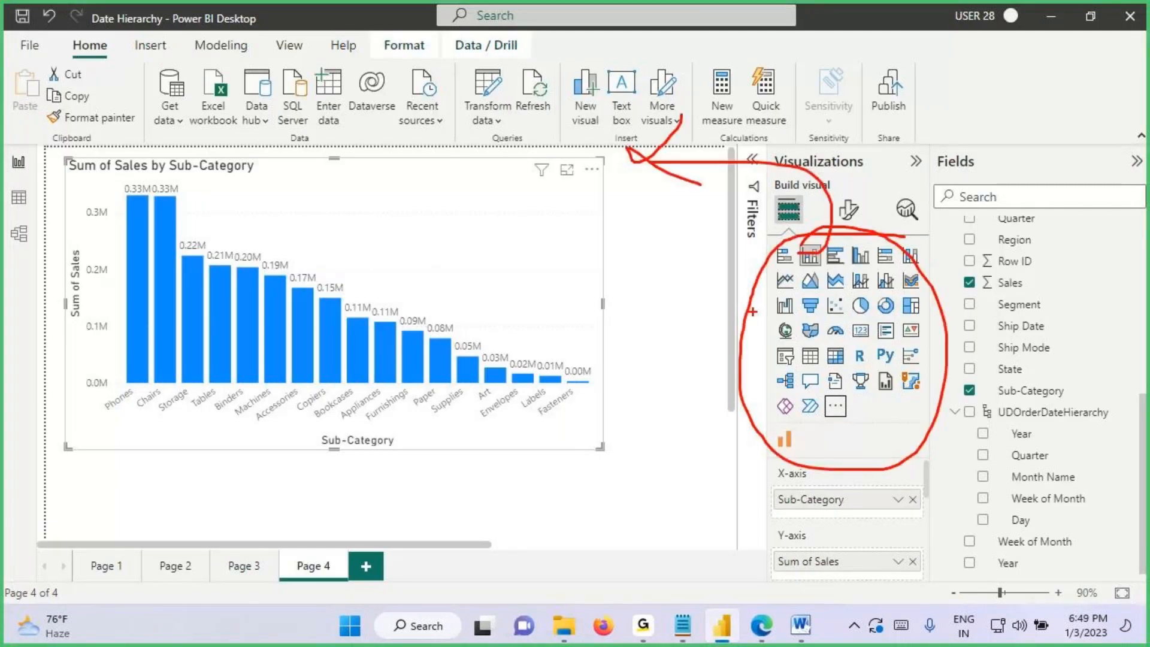
mouse_move(789, 348)
left_mouse_down()
mouse_move(769, 357)
mouse_move(776, 368)
mouse_move(769, 359)
mouse_move(727, 386)
left_mouse_up()
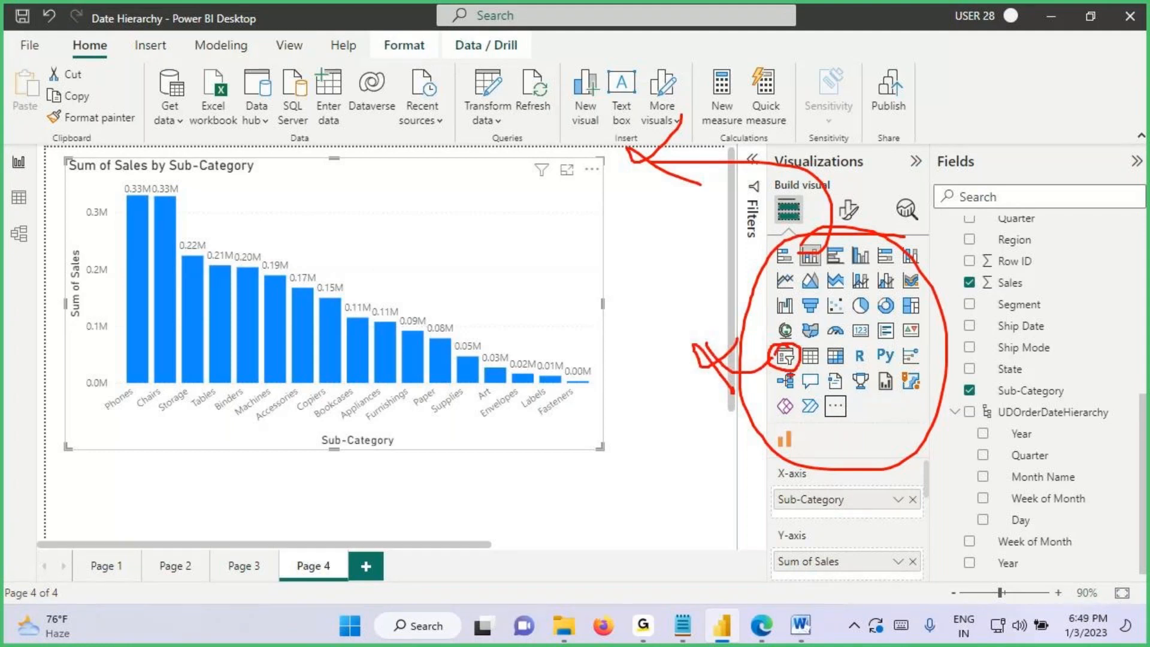
key("Escape")
Step: Return to Notepad and select "Filtering the Data" in the first list item
key("alt+Tab")
left_click(120, 243)
left_click_drag(121, 243, 272, 242)
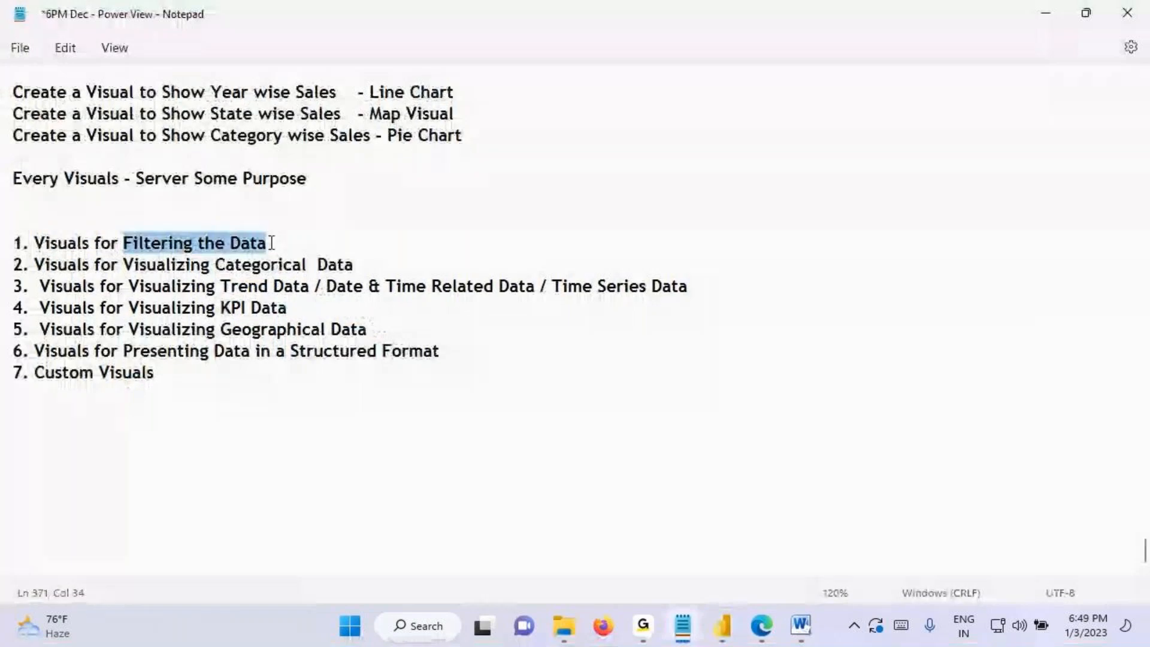
Step: Highlight "Visualizing Categorical Data" in the second item of the visual categories list
left_click_drag(68, 264, 354, 263)
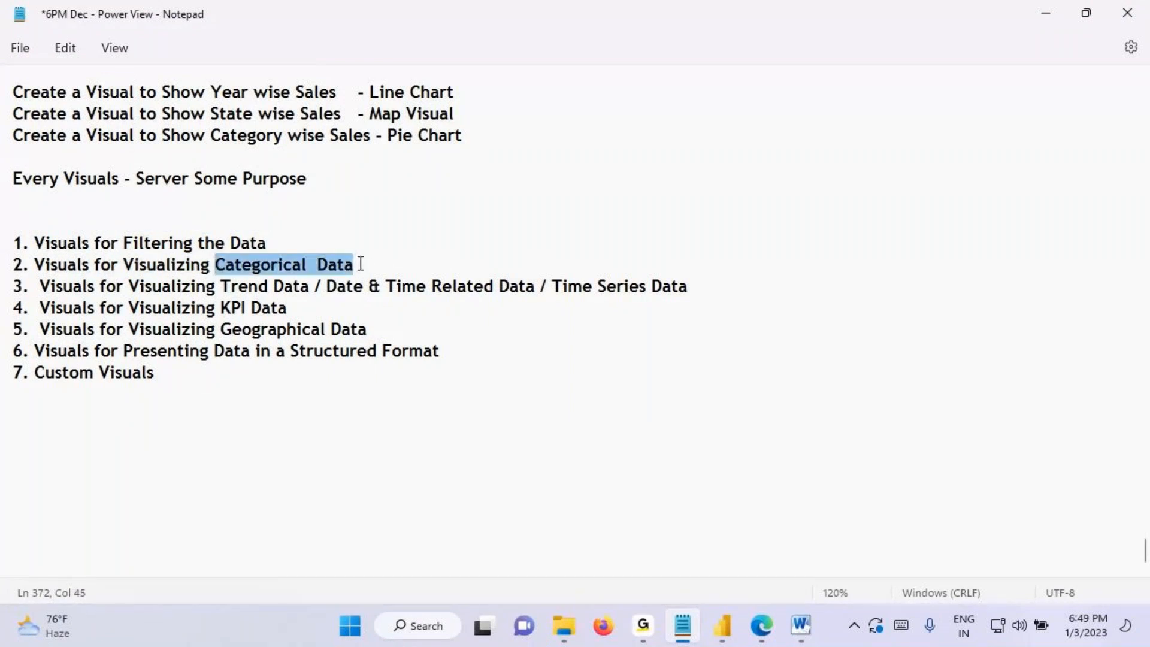
left_click_drag(214, 265, 364, 264)
left_click_drag(135, 265, 380, 265)
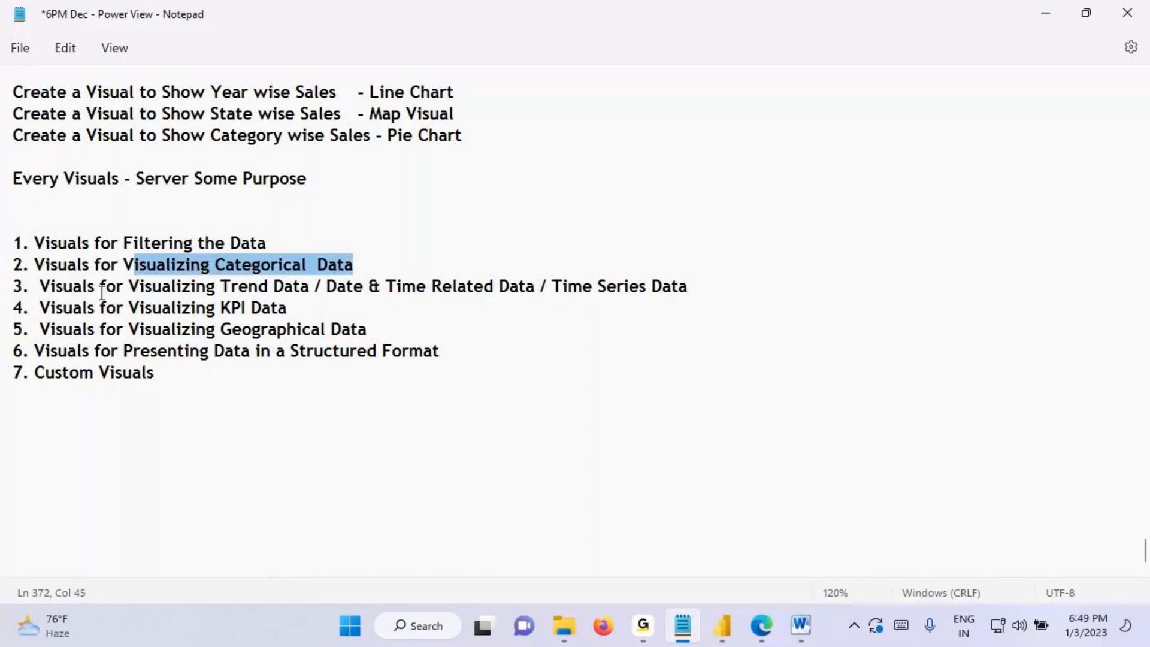
Step: Temporarily mark "Visuals", "Trend Data", "Date & Time Related Data" and "Time Series Data" in the third list item with red pen strokes
key("ctrl+2")
left_click_drag(47, 295, 535, 297)
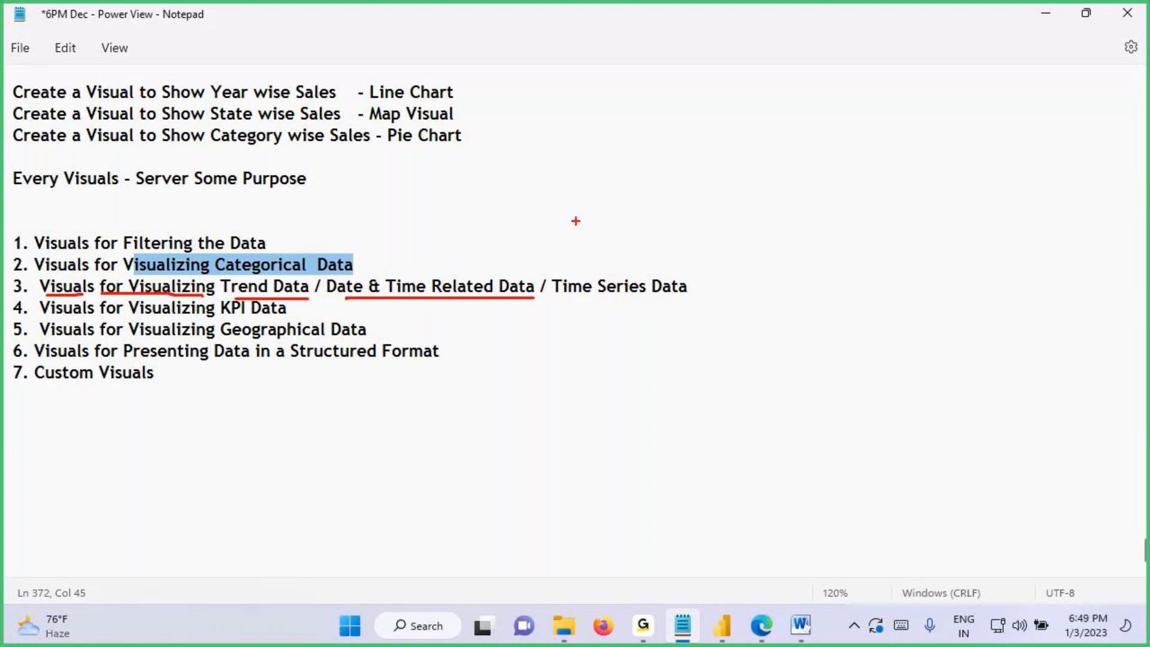
mouse_move(237, 297)
left_mouse_down()
mouse_move(306, 290)
mouse_move(245, 271)
mouse_move(259, 296)
left_mouse_up()
mouse_move(354, 271)
left_mouse_down()
mouse_move(333, 280)
mouse_move(365, 270)
mouse_move(407, 295)
left_mouse_up()
left_click_drag(575, 267, 567, 271)
mouse_move(273, 268)
left_mouse_down()
mouse_move(509, 208)
mouse_move(467, 276)
left_mouse_up()
left_click_drag(509, 201, 587, 262)
left_click_drag(252, 299, 327, 301)
mouse_move(268, 270)
left_mouse_down()
mouse_move(270, 252)
mouse_move(45, 281)
mouse_move(109, 283)
left_mouse_up()
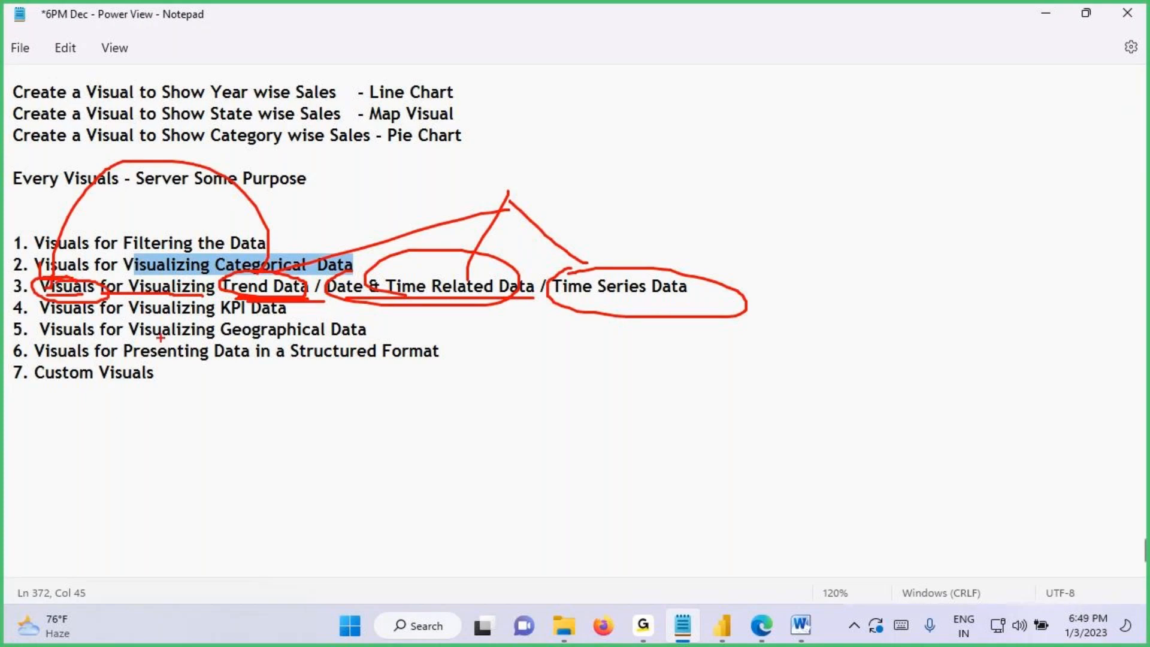
key("e")
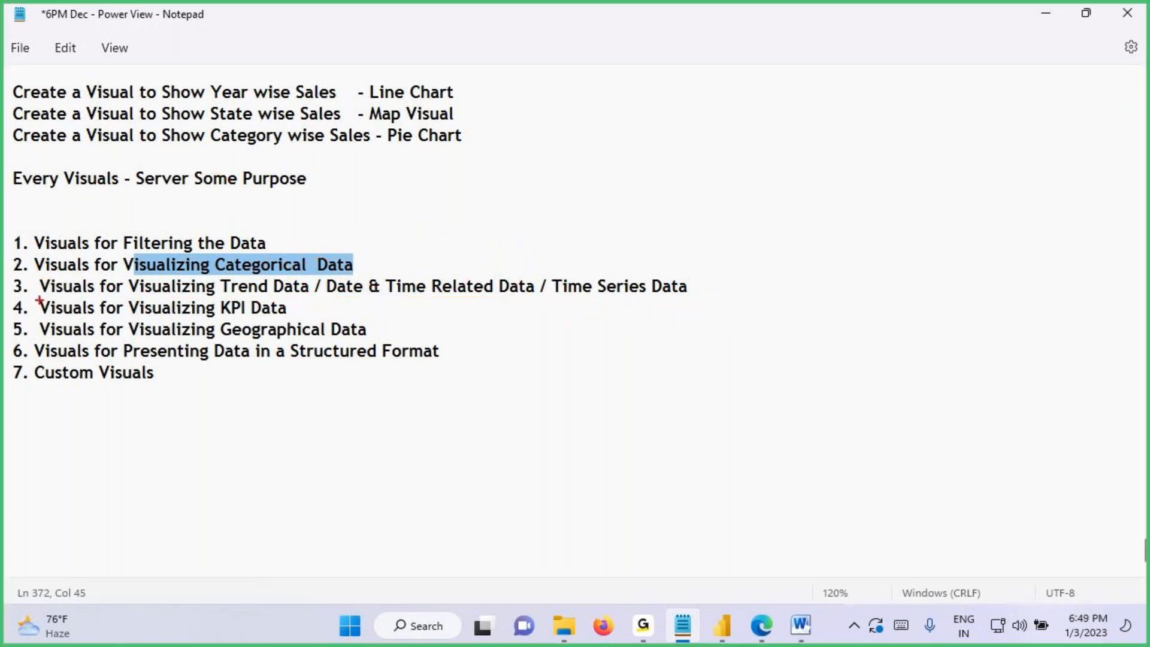
Step: Temporarily box "Visuals for Visualizing KPI Data" and mark "KPI" and "Visuals" with circles and arrows
left_click_drag(38, 299, 325, 316)
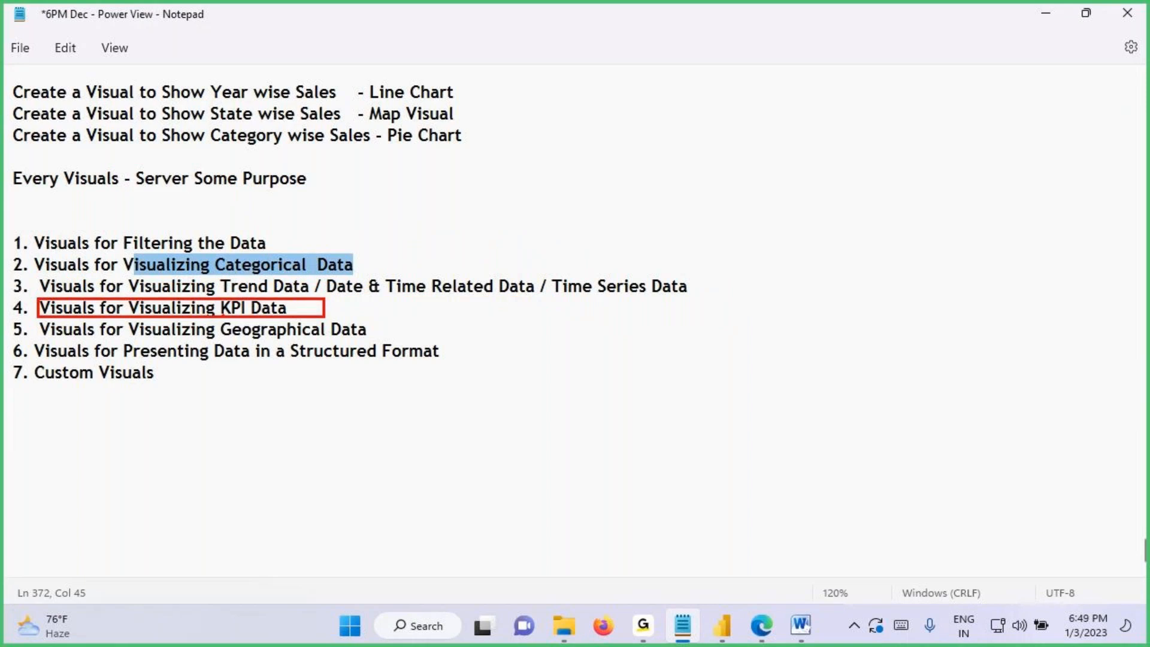
mouse_move(245, 307)
left_mouse_down()
mouse_move(232, 318)
mouse_move(406, 175)
left_mouse_up()
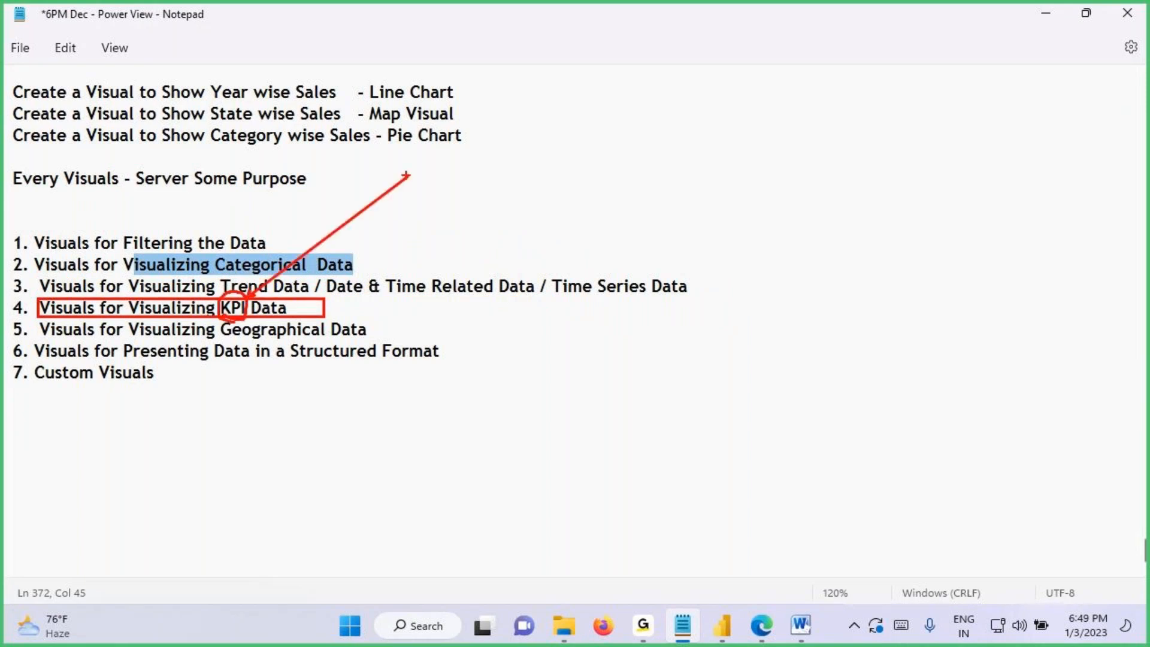
left_click_drag(244, 312, 220, 316)
mouse_move(96, 316)
left_mouse_down()
mouse_move(35, 297)
mouse_move(66, 324)
mouse_move(206, 160)
left_mouse_up()
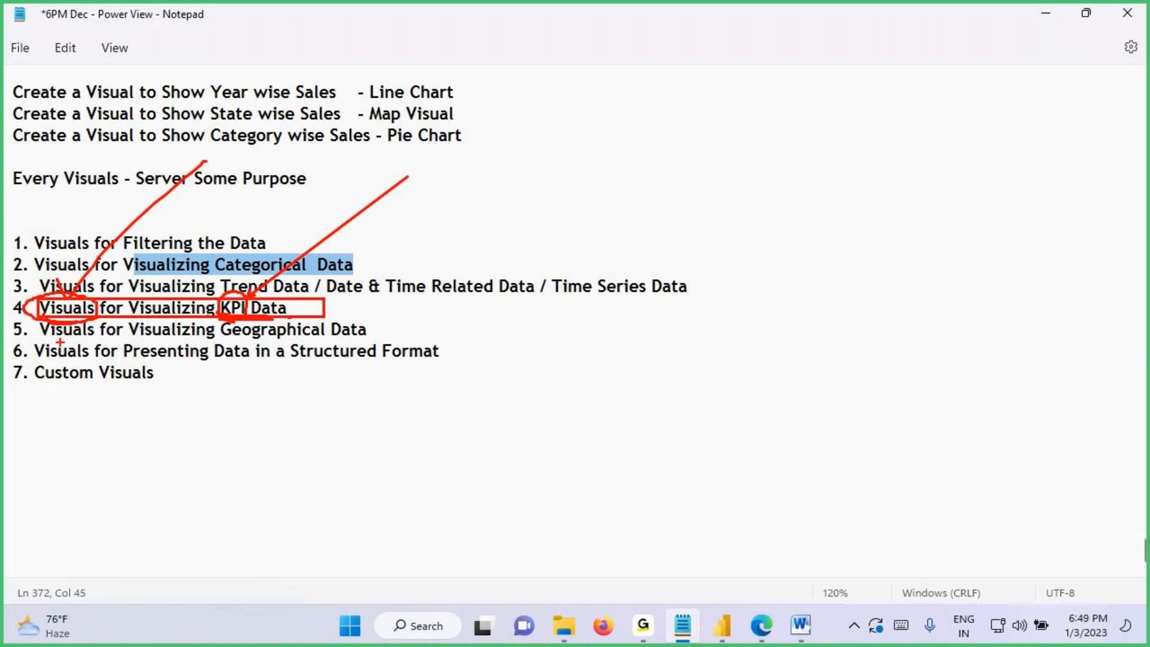
key("Escape")
Step: Select "Visuals for Visualizing Geographical Data" in the fifth list item and temporarily underline its key words in red
left_click_drag(41, 329, 372, 329)
key("ctrl+2")
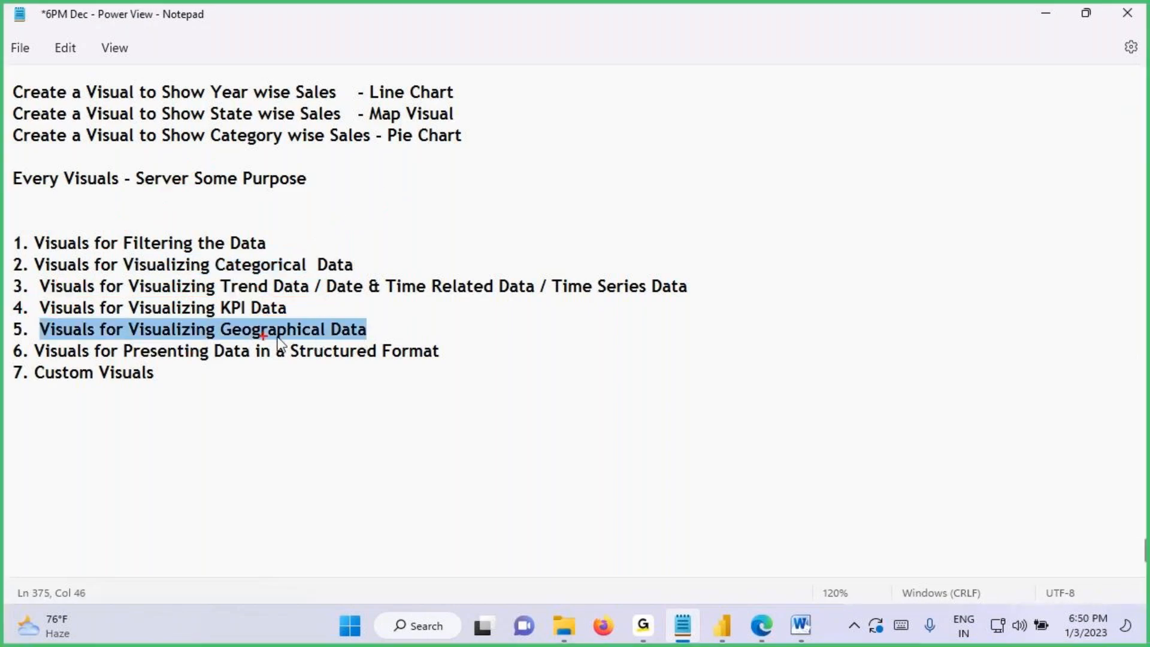
left_click_drag(238, 334, 329, 336)
mouse_move(40, 339)
left_mouse_down()
mouse_move(119, 276)
mouse_move(76, 355)
left_mouse_up()
Step: Temporarily circle "Structured Format" in the sixth list item and connect it to "Visuals" with red arrows
mouse_move(294, 360)
left_mouse_down()
mouse_move(450, 359)
mouse_move(279, 351)
mouse_move(342, 368)
left_mouse_up()
mouse_move(327, 440)
left_mouse_down()
mouse_move(336, 368)
mouse_move(313, 394)
mouse_move(412, 409)
left_mouse_up()
left_click_drag(431, 339, 494, 270)
left_click_drag(465, 289, 490, 287)
left_click_drag(478, 303, 478, 328)
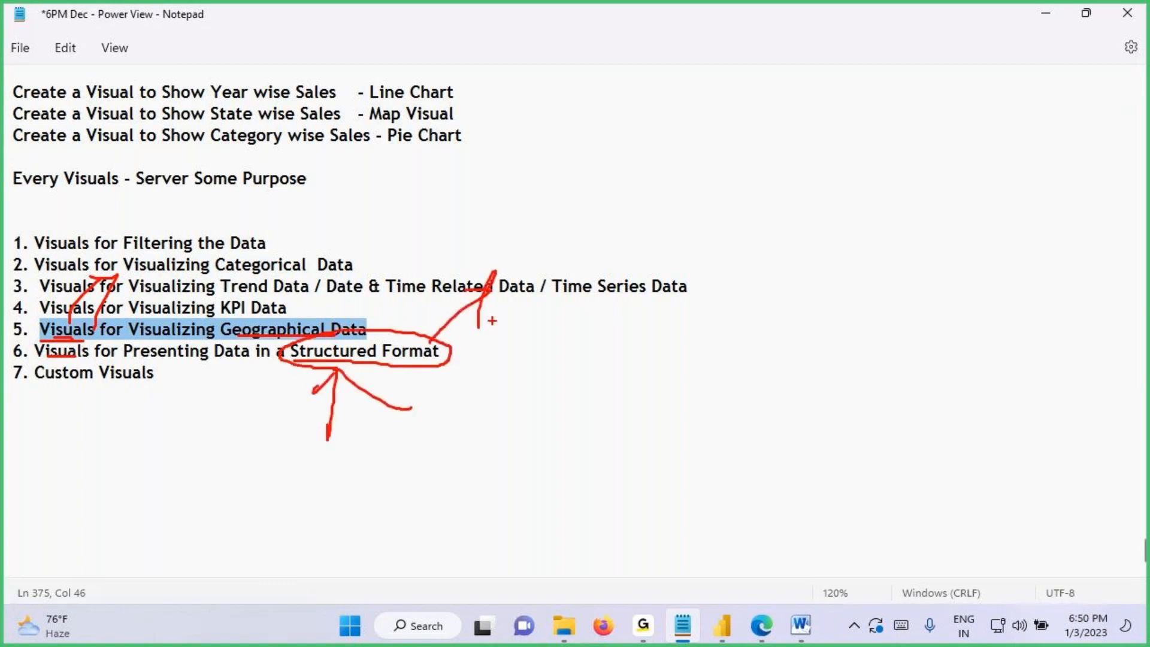
mouse_move(49, 356)
left_mouse_down()
mouse_move(36, 355)
mouse_move(53, 255)
mouse_move(206, 190)
mouse_move(320, 331)
left_mouse_up()
left_click_drag(337, 298, 323, 331)
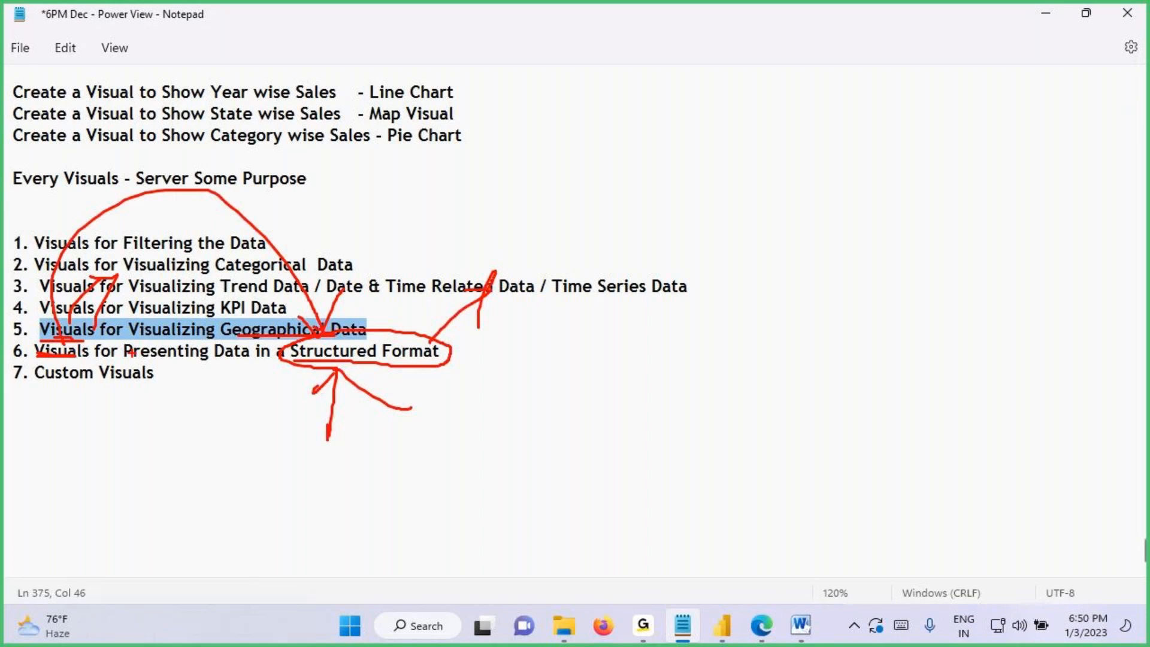
Step: Temporarily mark "Custom Visuals" with an arrow to a handwritten "New", circle the category list, and clear all the marks
mouse_move(38, 387)
left_mouse_down()
mouse_move(127, 387)
mouse_move(89, 466)
left_mouse_up()
left_click_drag(75, 433, 87, 476)
mouse_move(67, 389)
left_mouse_down()
mouse_move(119, 359)
mouse_move(48, 382)
mouse_move(98, 444)
mouse_move(96, 460)
left_mouse_up()
mouse_move(80, 424)
left_mouse_down()
mouse_move(101, 467)
mouse_move(90, 475)
mouse_move(151, 456)
left_mouse_up()
left_click_drag(133, 459, 165, 483)
mouse_move(166, 443)
left_mouse_down()
mouse_move(162, 483)
mouse_move(201, 486)
mouse_move(215, 430)
left_mouse_up()
left_click_drag(49, 379, 149, 379)
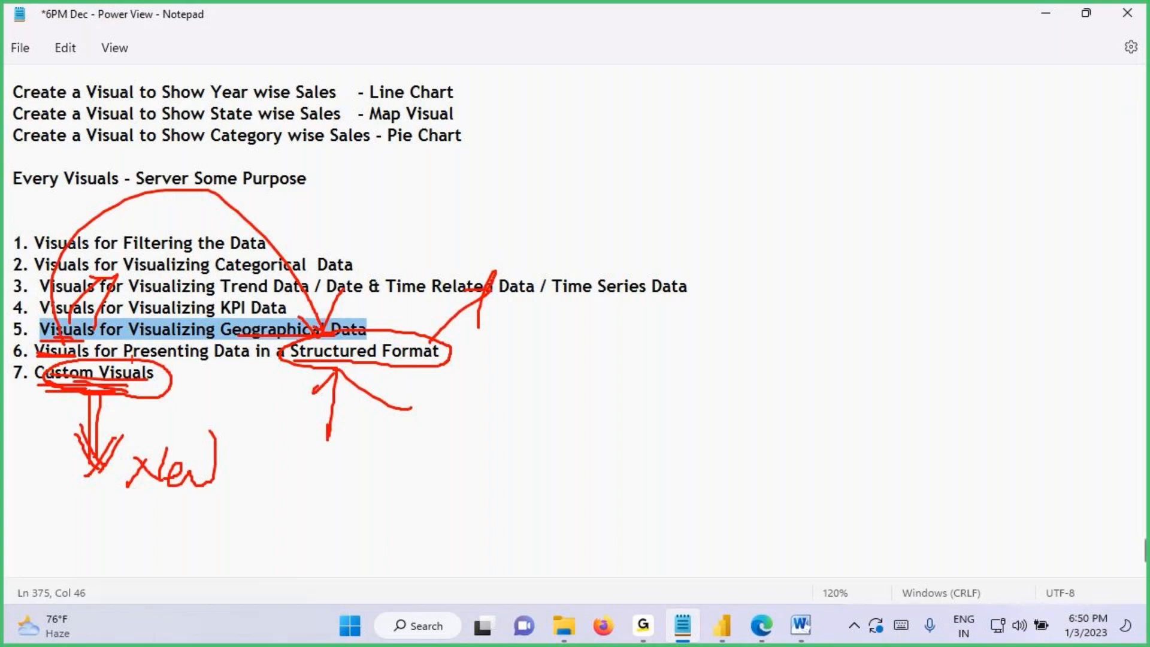
mouse_move(215, 236)
left_mouse_down()
mouse_move(38, 354)
mouse_move(170, 408)
mouse_move(282, 192)
mouse_move(147, 203)
left_mouse_up()
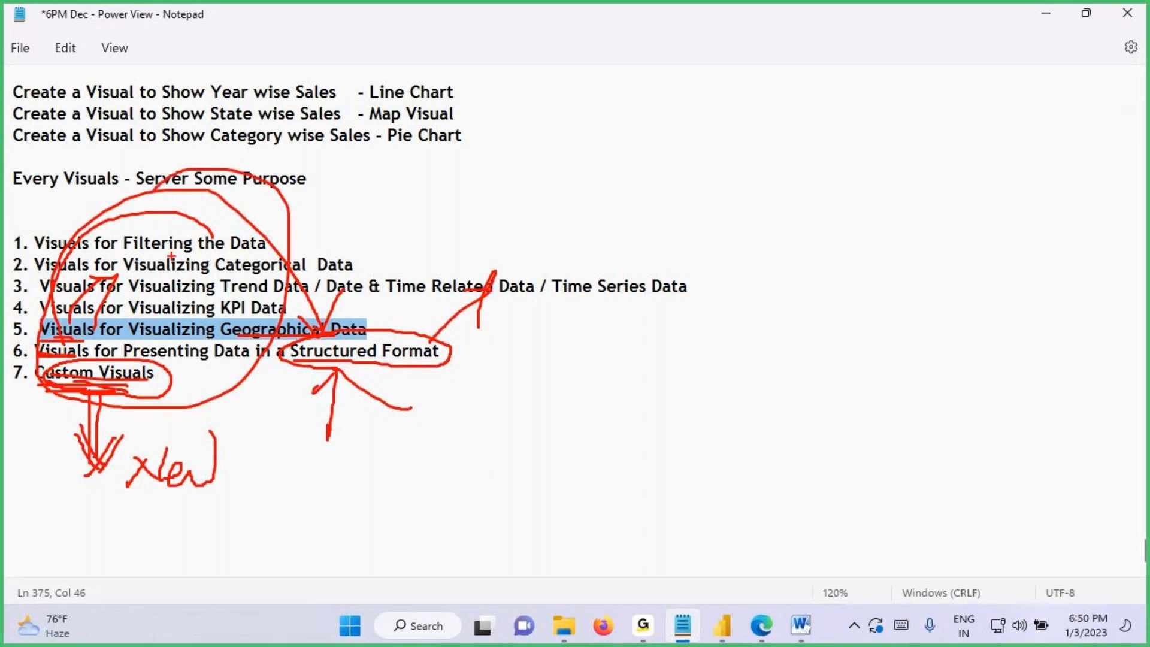
key("Escape")
Step: Highlight the whole list of seven visual categories, view the chart page in Power BI Desktop, and return to Notepad
left_click_drag(164, 376, 15, 222)
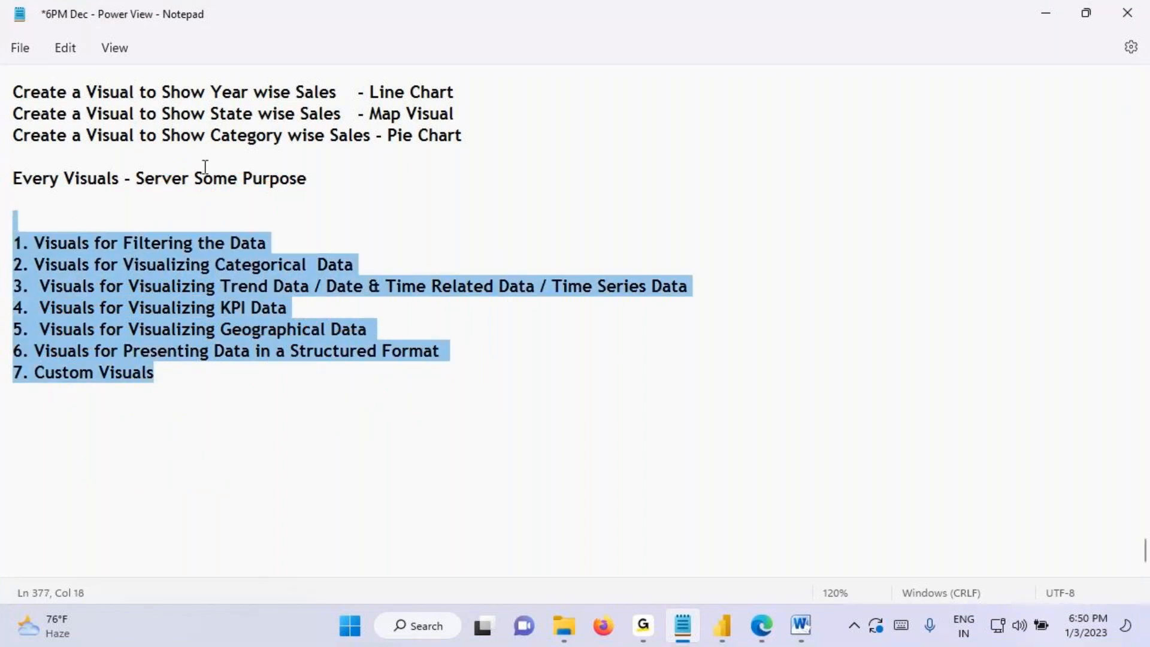
left_click(722, 625)
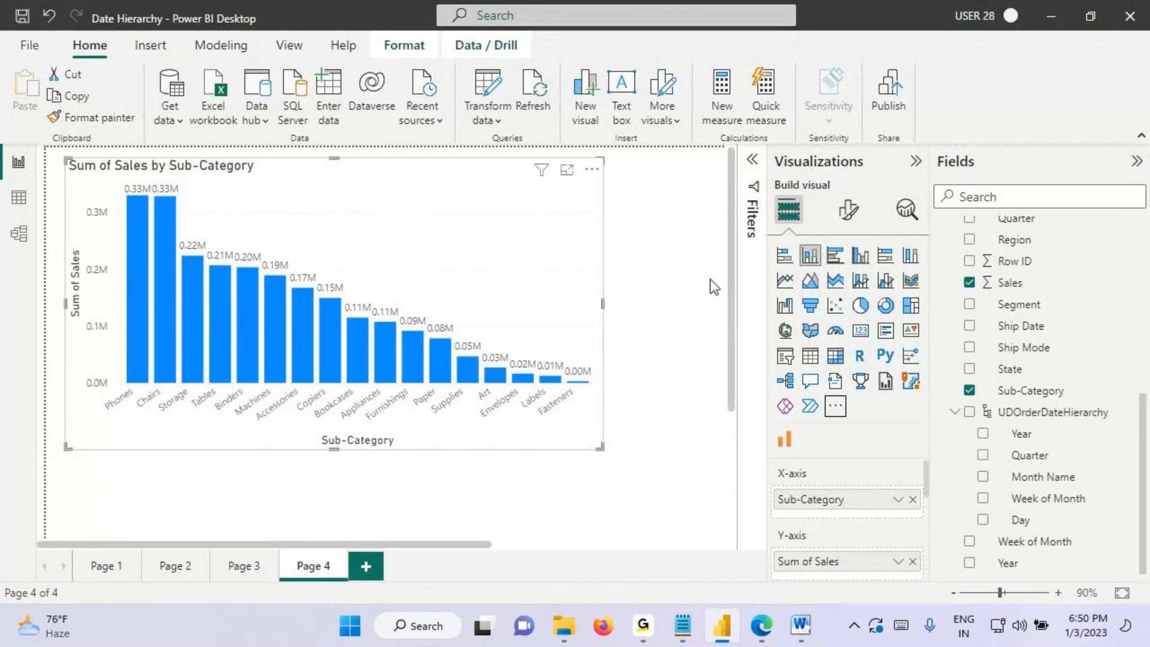
left_click(683, 625)
left_click(244, 368)
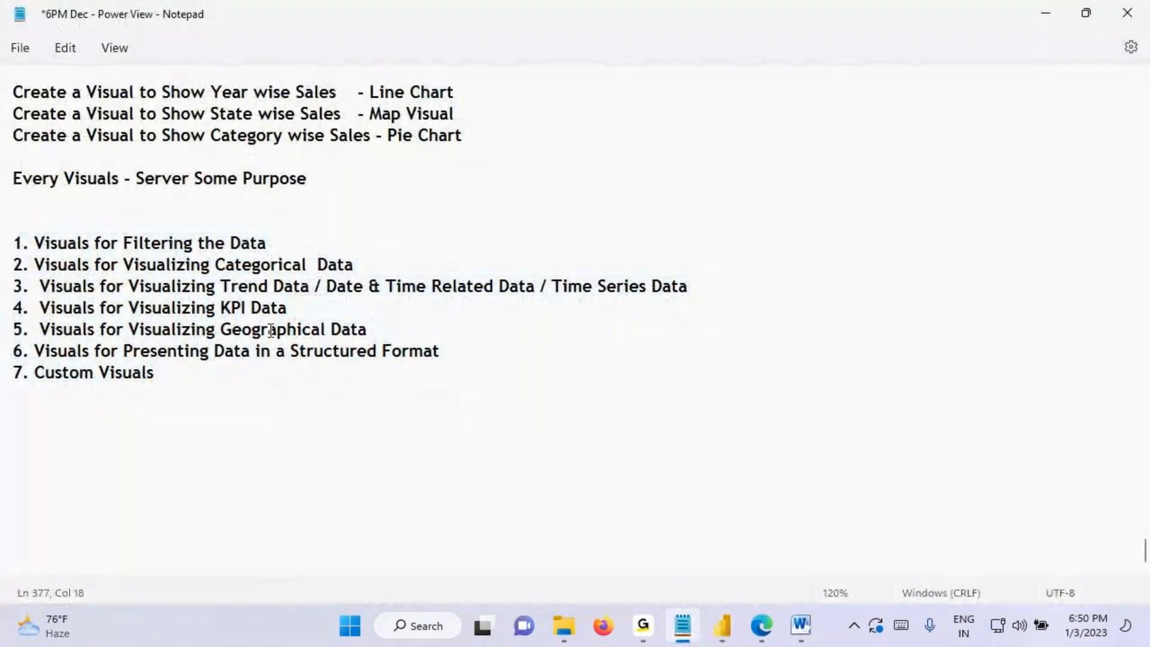
Step: Add a dashed separator line below the category list and paste a copy of "Visuals for Filtering the Data" under it as a heading
left_click_drag(35, 243, 277, 245)
key("ctrl+c")
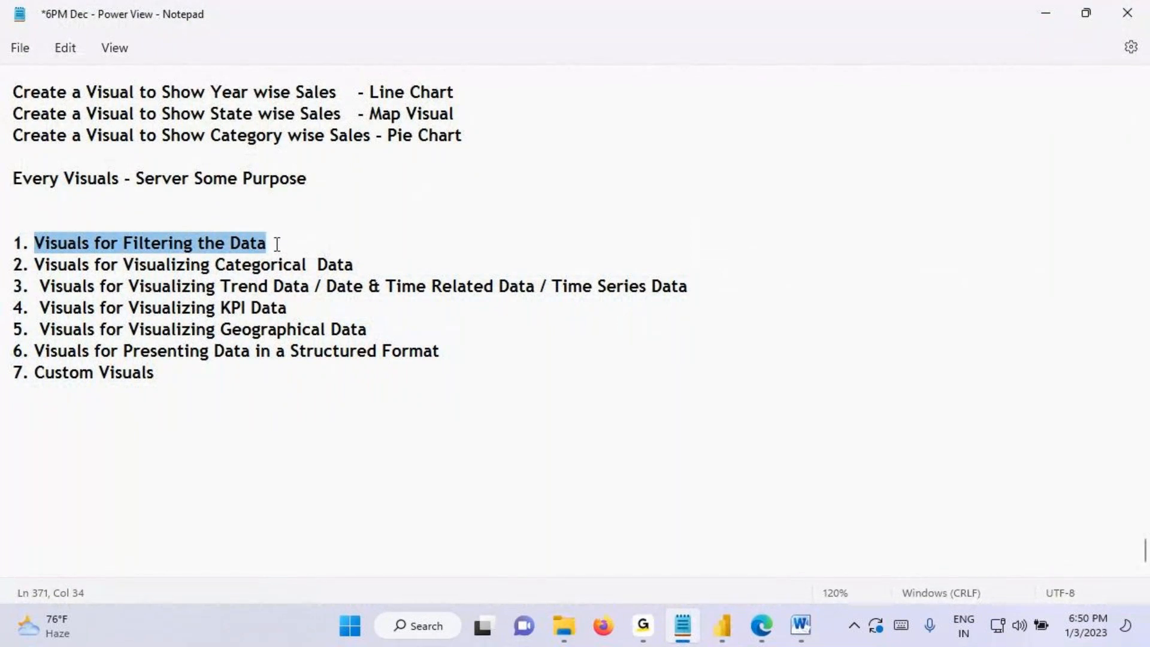
left_click(37, 413)
type("-------------------")
key("Return")
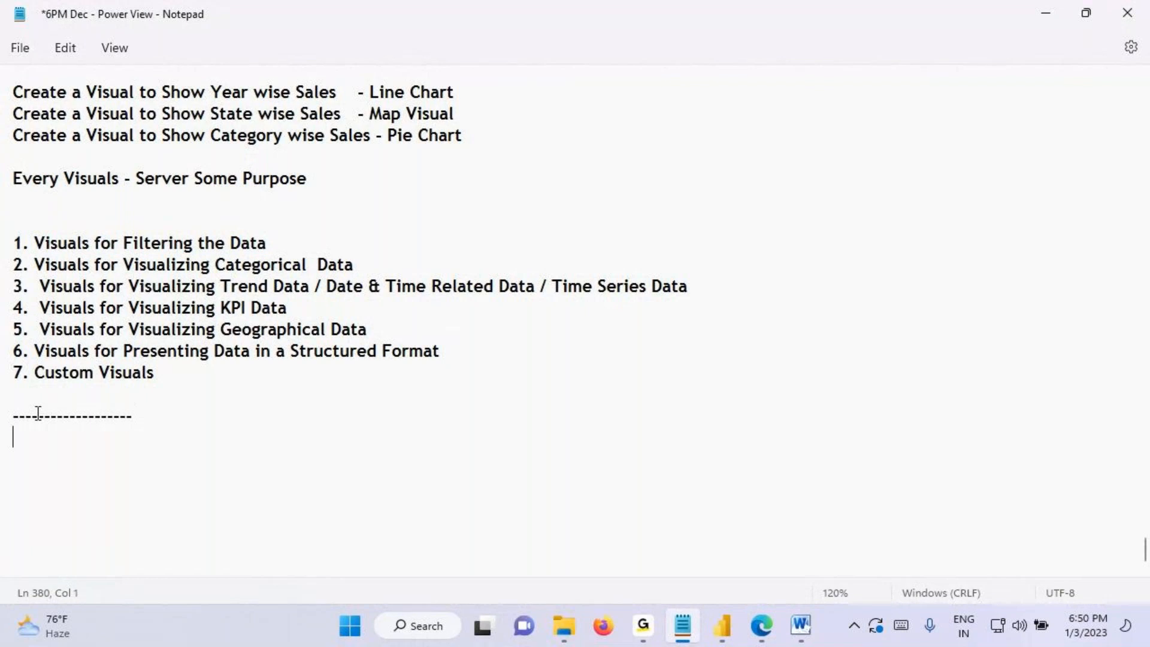
key("ctrl+v")
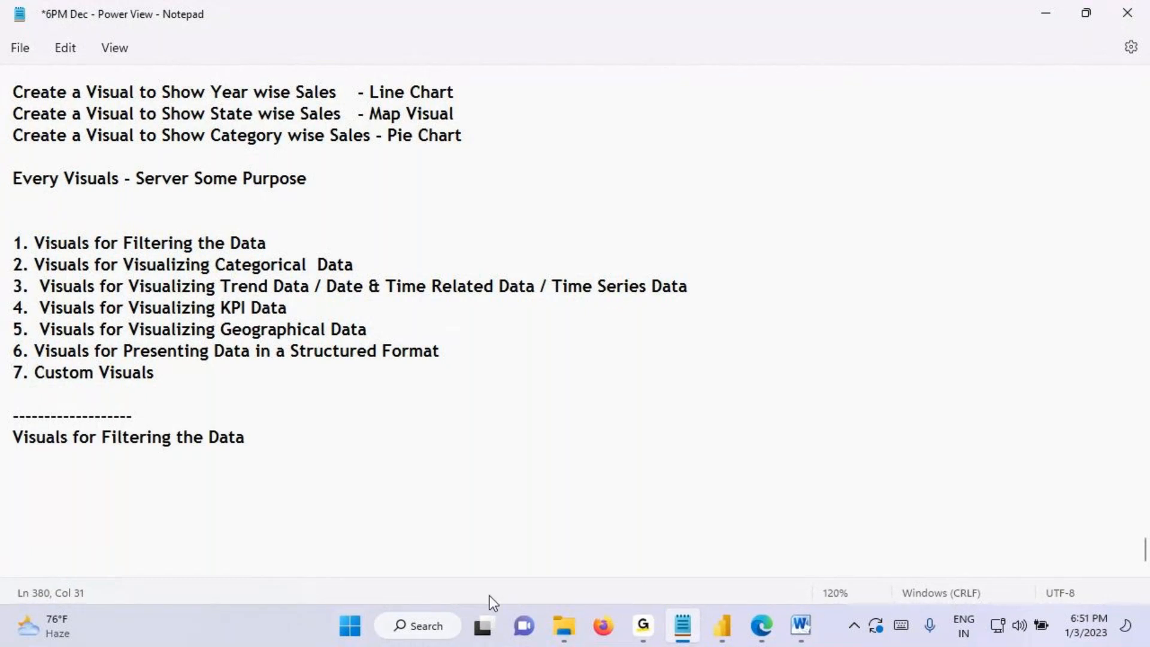
Step: Check the Slicer visual in Power BI Desktop, add "1. Slicer Visual" under the filtering heading in Notepad, and save the file
left_click(722, 625)
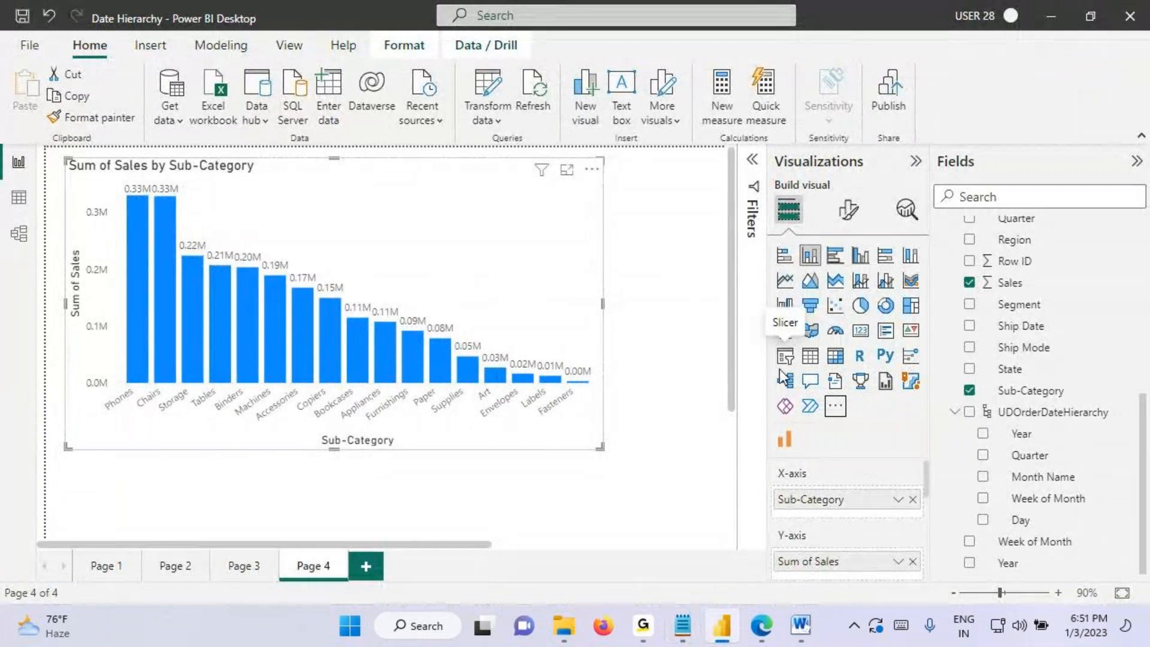
left_click(684, 625)
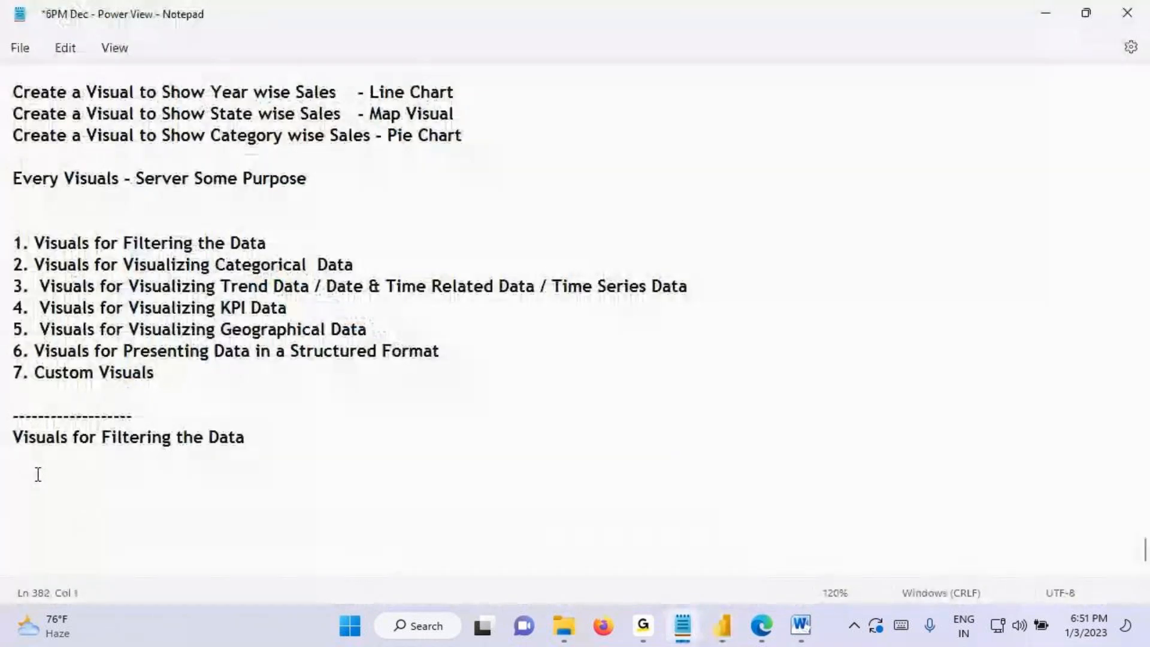
type("1.")
type("icer")
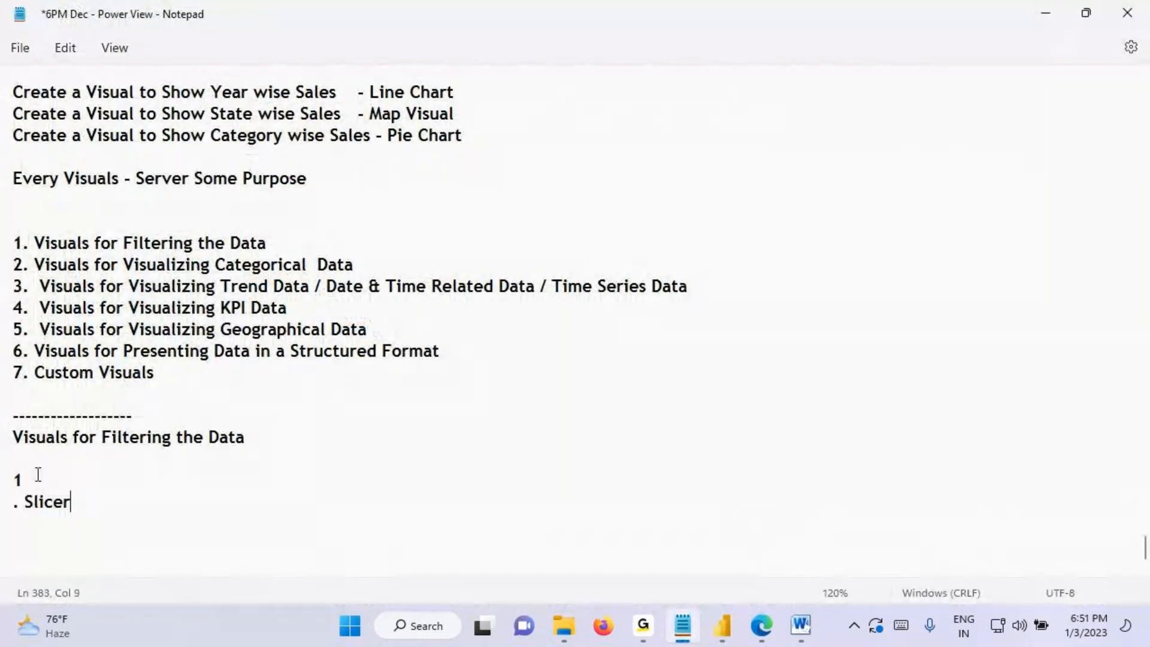
key("BackSpace")
key("BackSpace")
key("BackSpace")
key("BackSpace")
key("BackSpace")
key("BackSpace")
key("BackSpace")
type(". Slicer Visuasl")
key("BackSpace")
key("BackSpace")
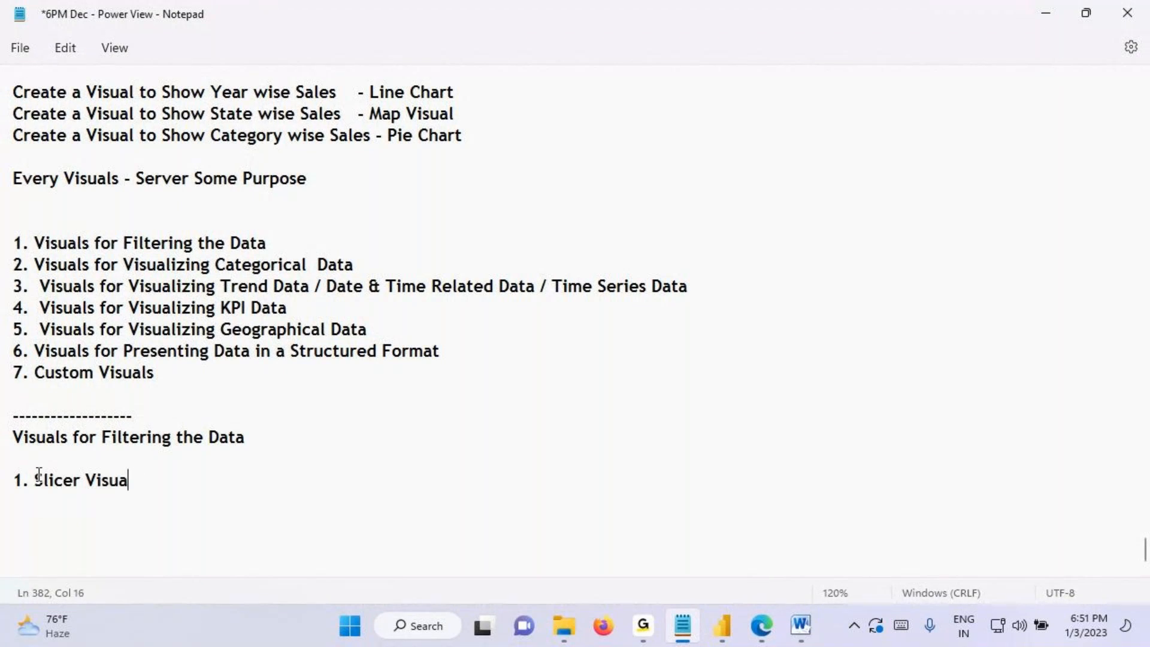
key("ctrl+s")
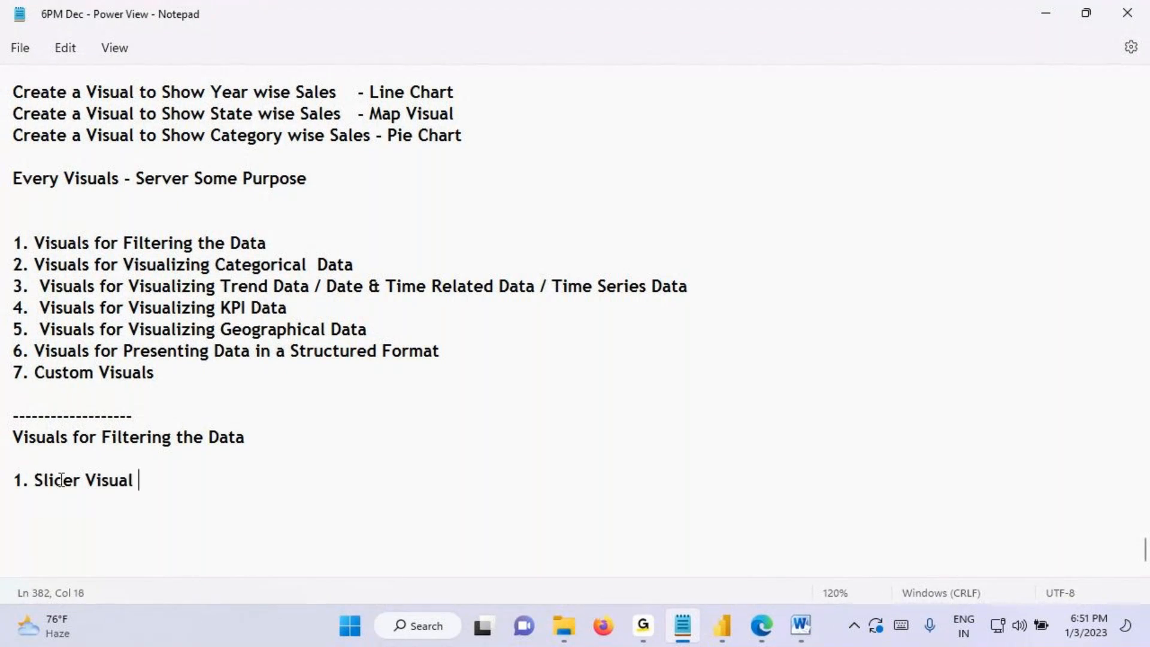
Step: Highlight the slicer entry and "Filtering the Data" in the first list item, and switch to Power BI Desktop
left_click_drag(49, 479, 109, 479)
left_click_drag(131, 240, 287, 245)
left_click(316, 246)
left_click(174, 474)
left_click(721, 626)
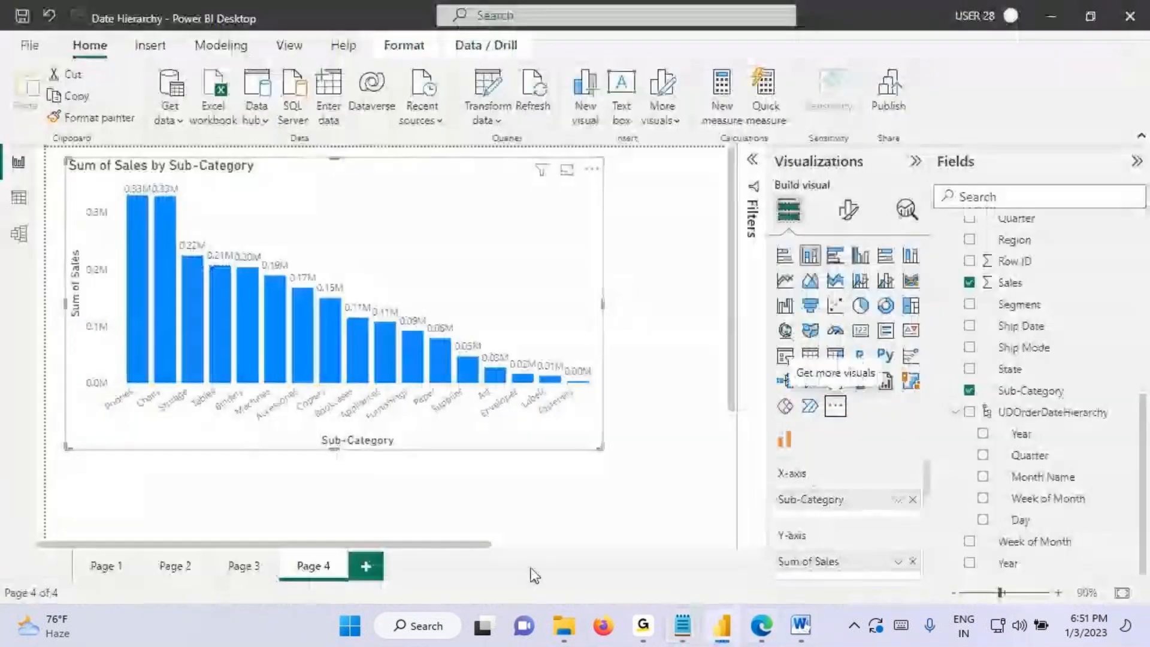